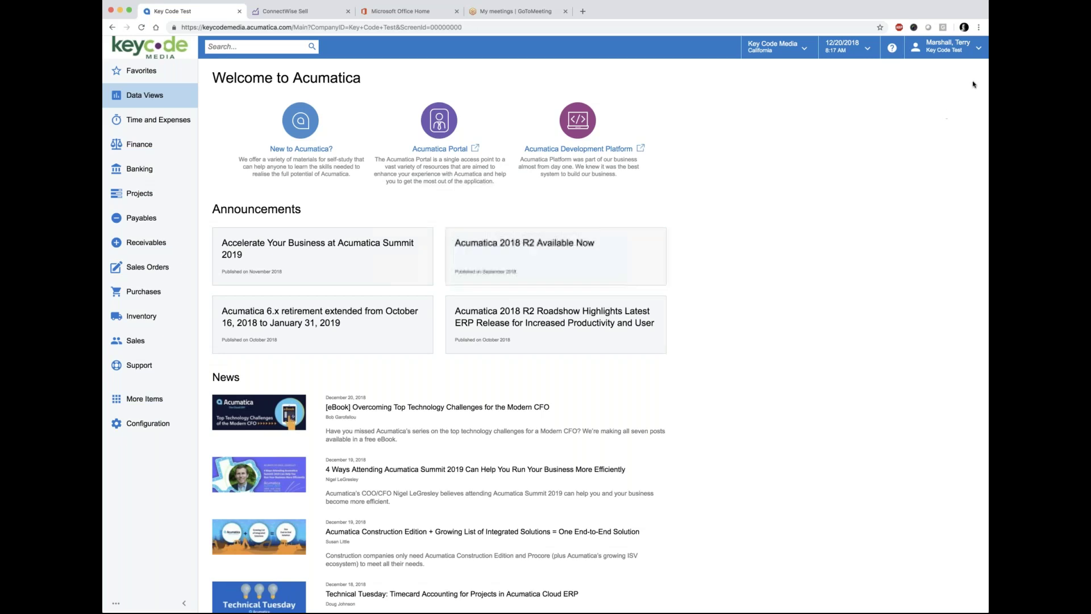
Step: Open My Profile from the user name menu, showing the General Info tab
click(979, 50)
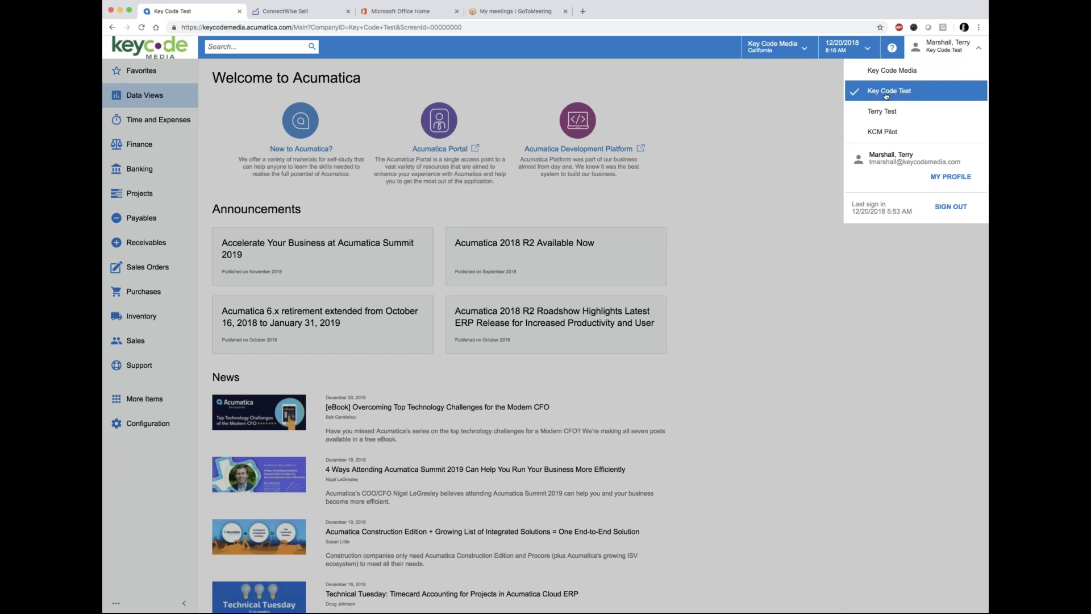
click(948, 178)
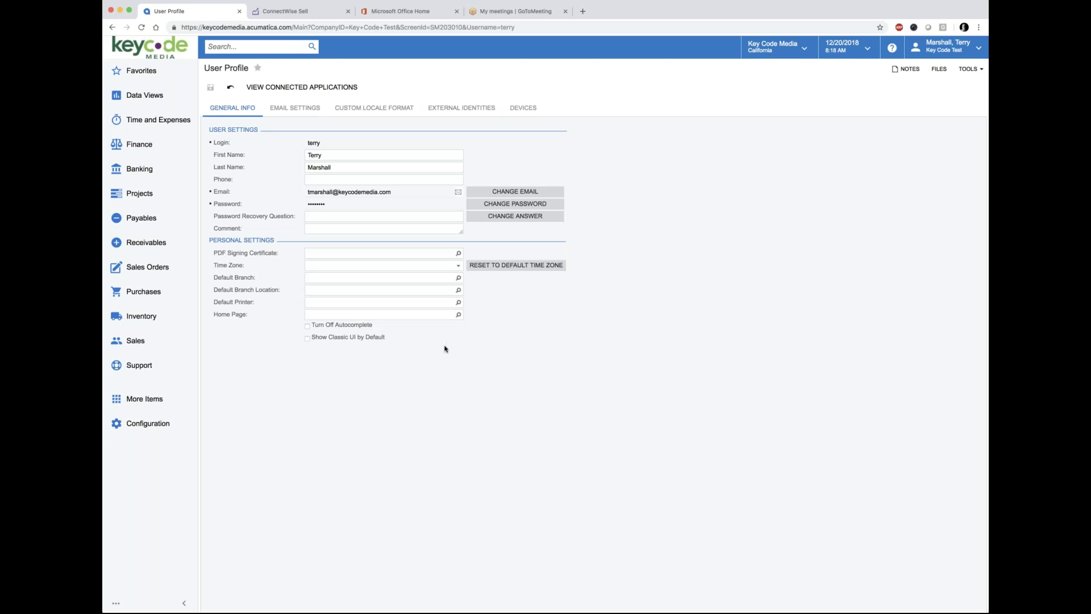
Step: Note the default Home Page setting, then return to the Welcome to Acumatica page via the Key Code logo
click(352, 316)
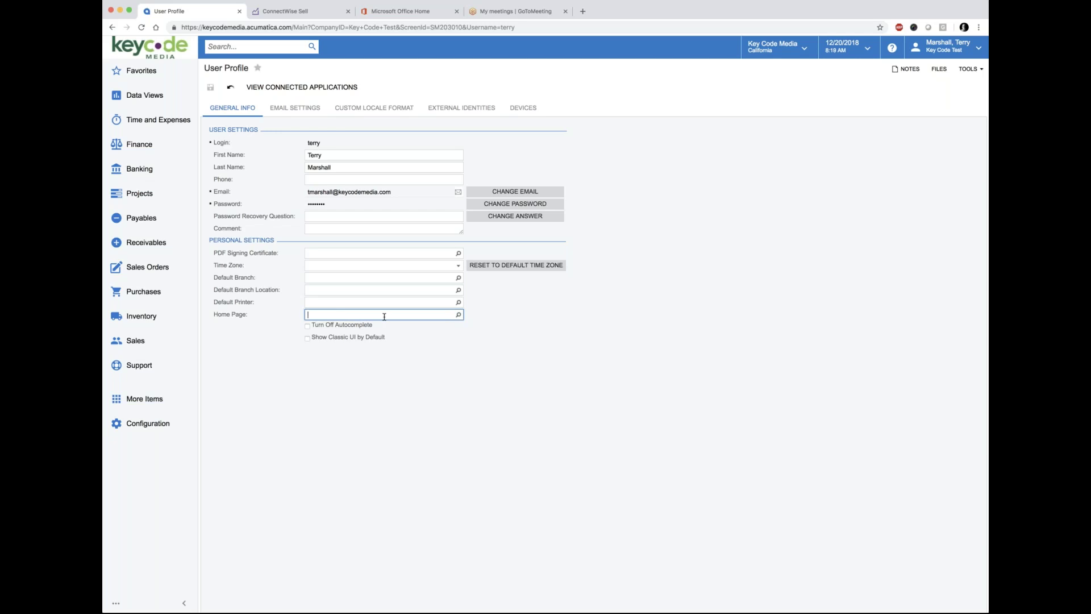
click(155, 52)
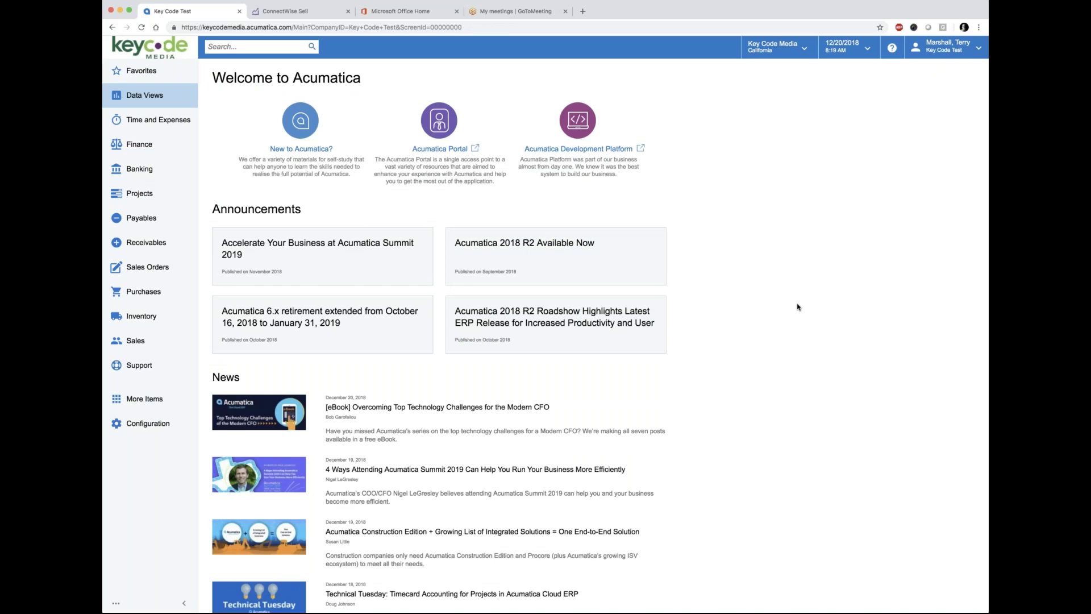
Step: Switch to the Microsoft Office Home browser tab listing apps and recent documents
click(401, 12)
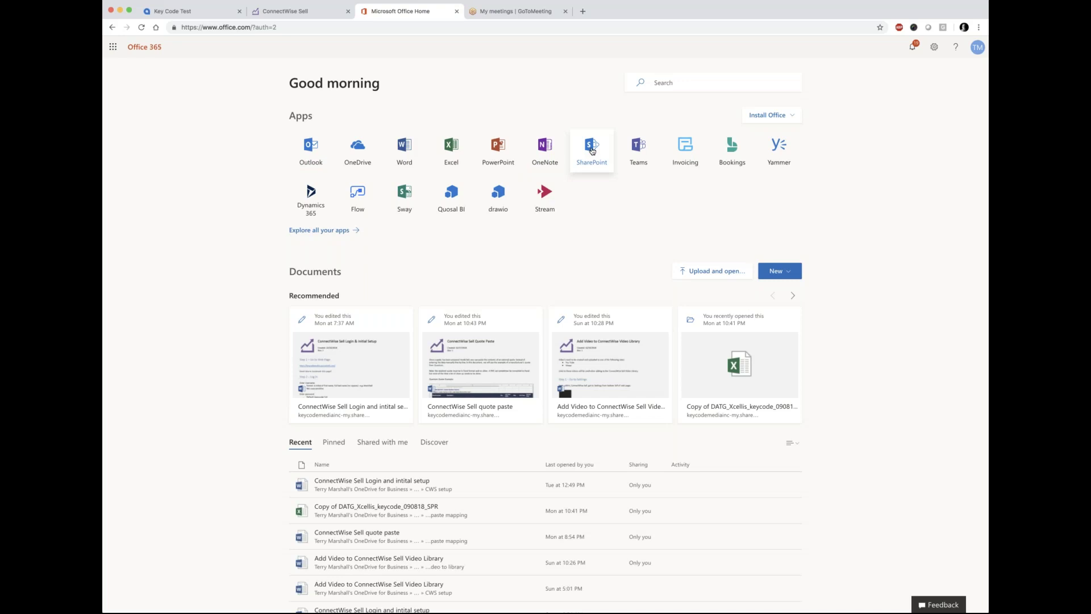
Step: Open SharePoint and search for 'acm/cws', listing the ACM/CWS Documentation site and three files
click(590, 149)
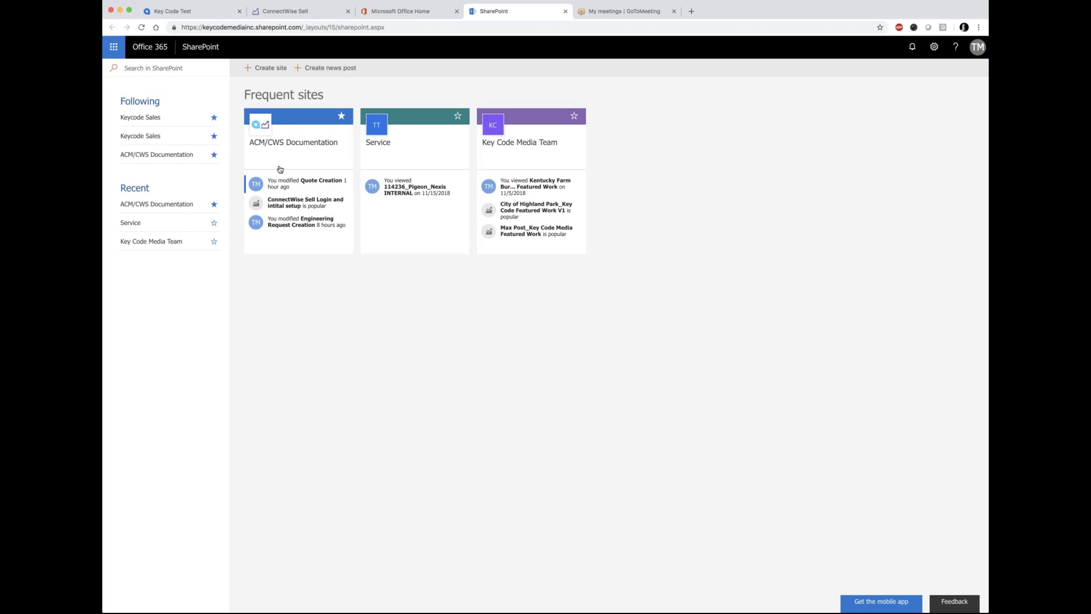
click(145, 68)
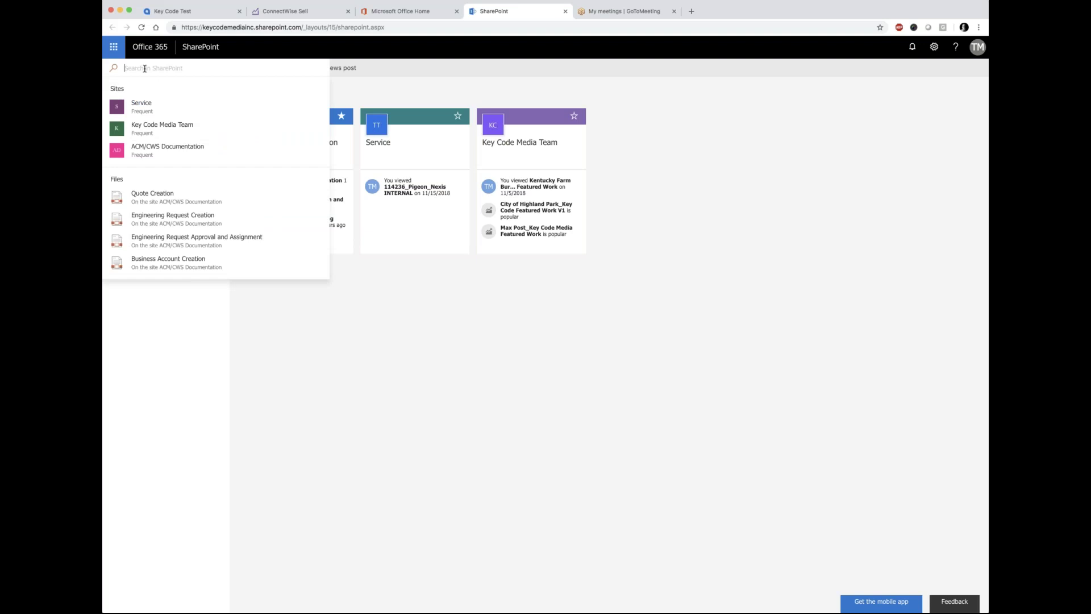
text(acm)
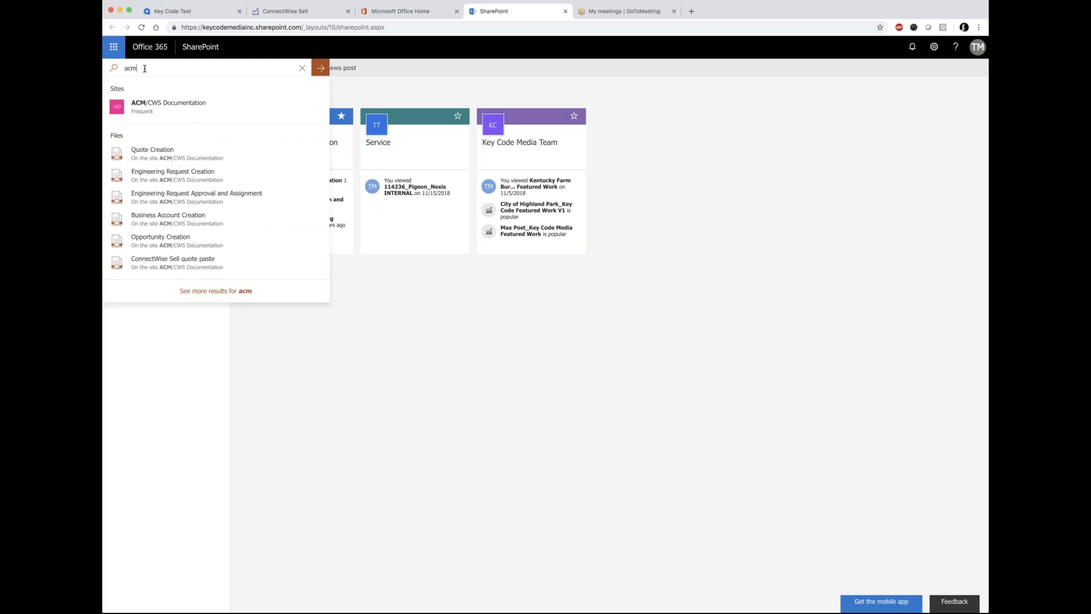
text(/cws)
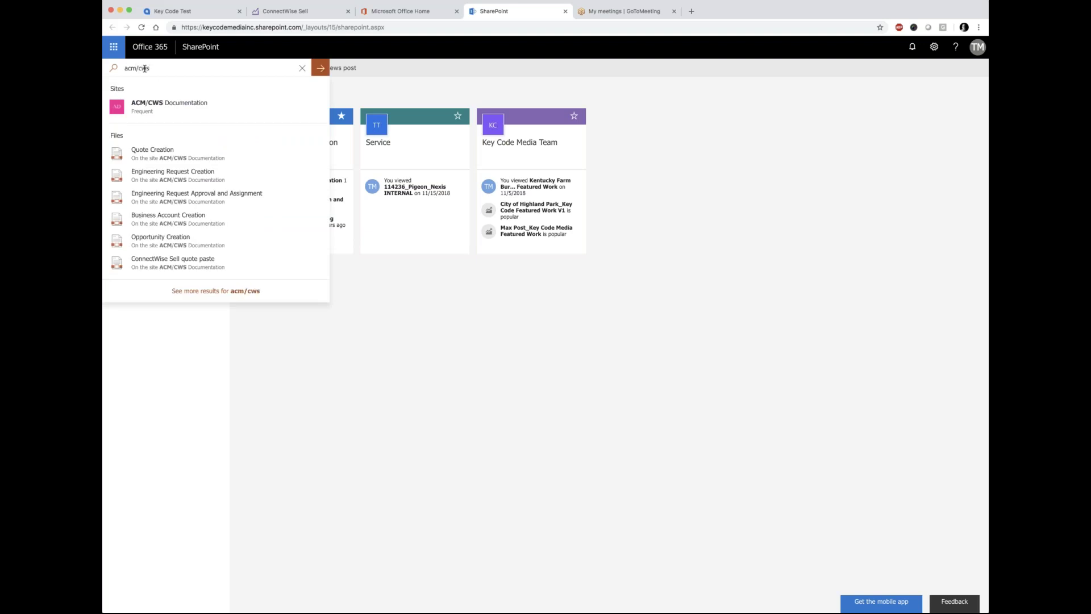
click(322, 69)
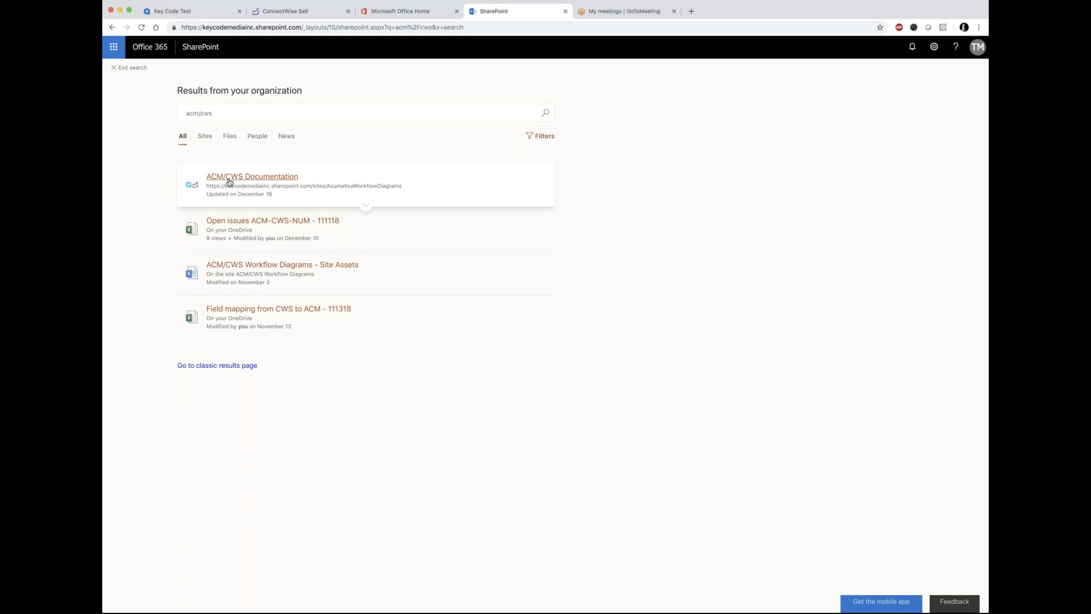
Step: Open the ACM/CWS Documentation site from Following, showing its Documents library of thirteen workflow PDFs
click(274, 178)
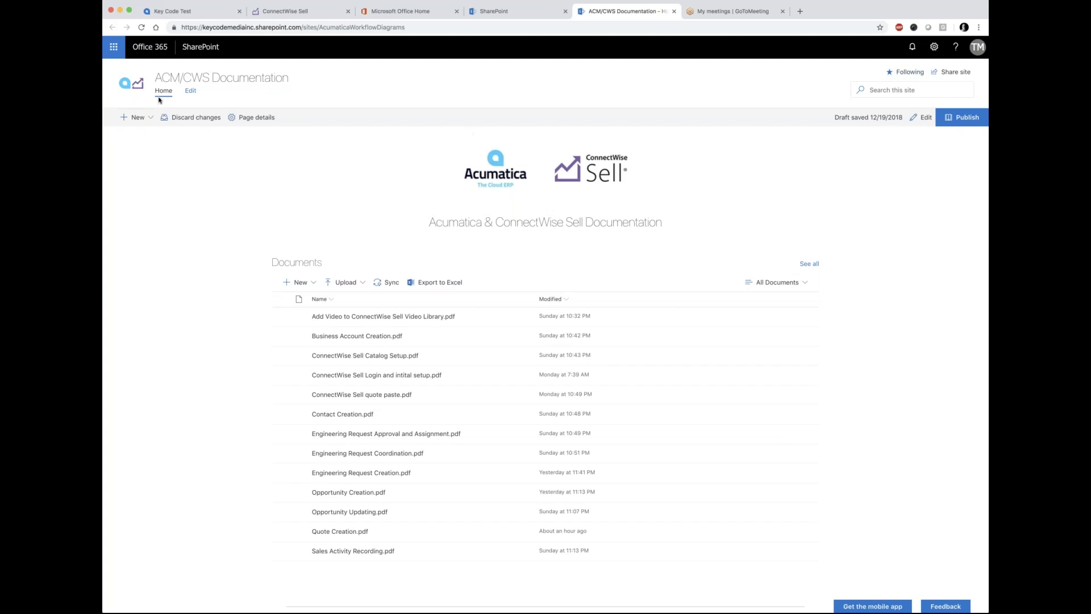
click(528, 14)
click(114, 68)
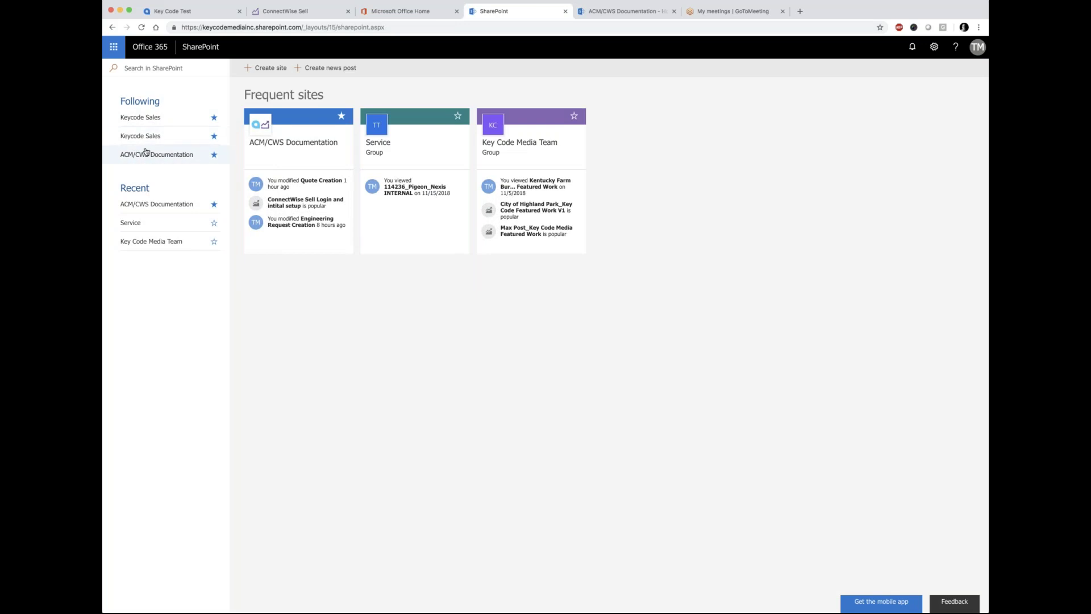
click(146, 152)
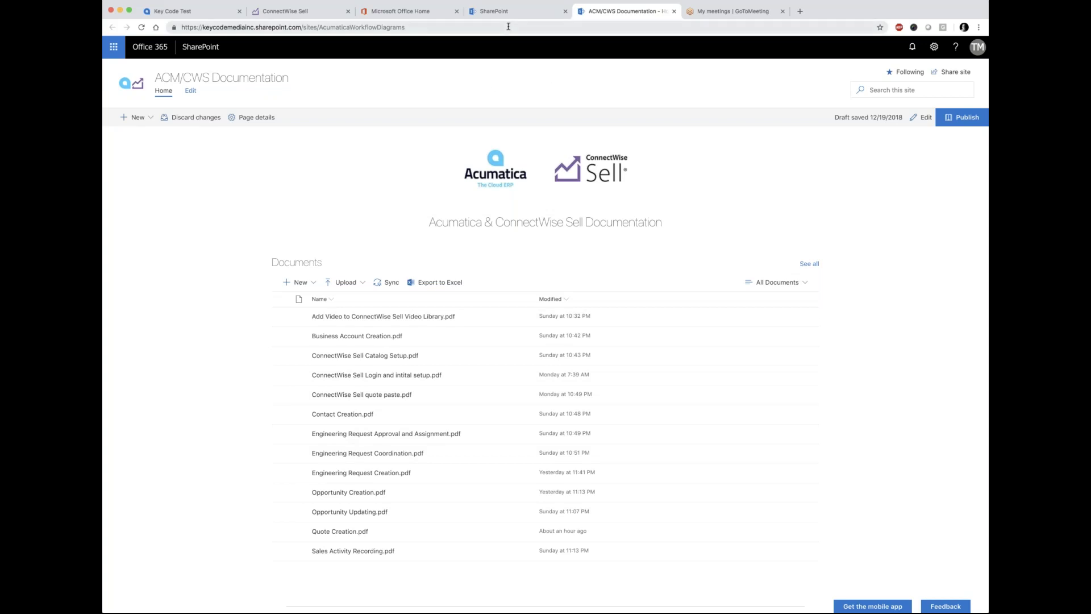
Step: Return to the Key Code Test browser tab showing the Welcome to Acumatica page
click(202, 16)
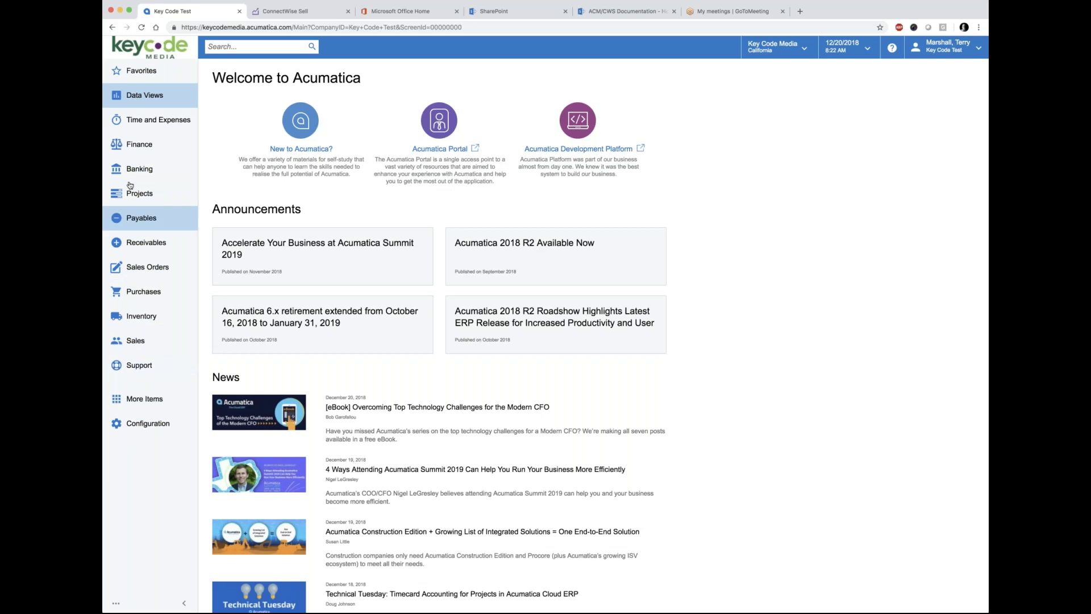
Step: Pin Opportunities to the sidebar from More Items and bring up the Taxes menu
click(135, 402)
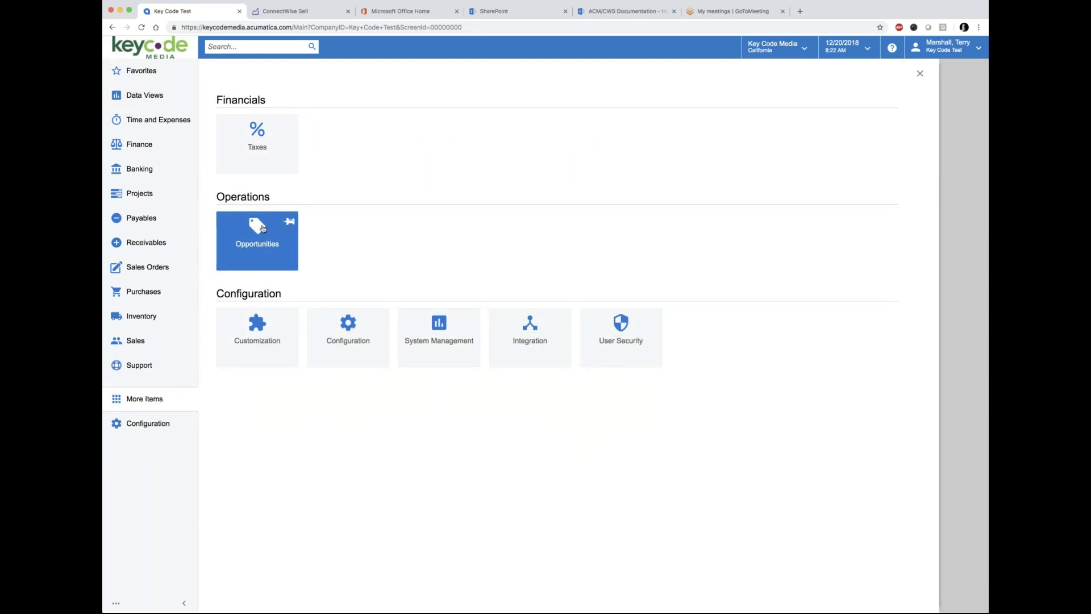
click(290, 223)
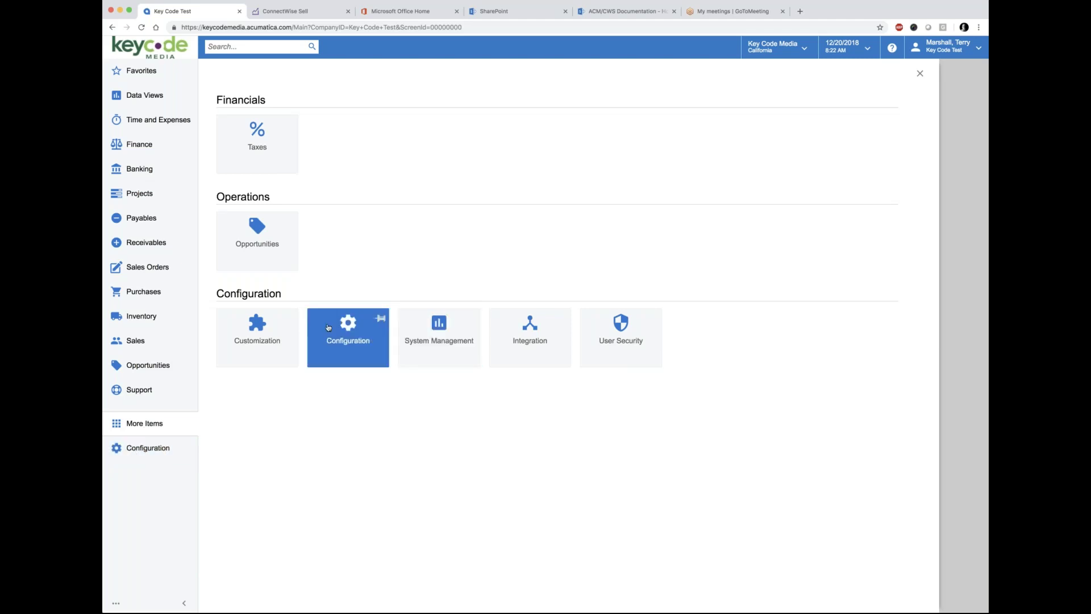
click(264, 140)
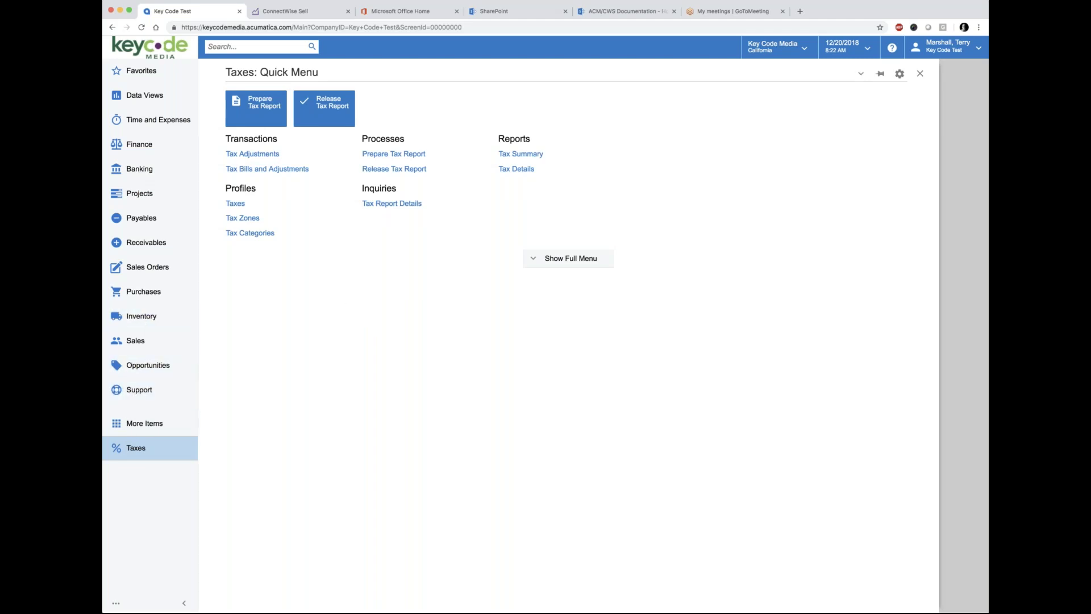
Step: Collapse and re-expand the sidebar, then show the Favorites list of dashboards, sales screens and Cases
click(181, 604)
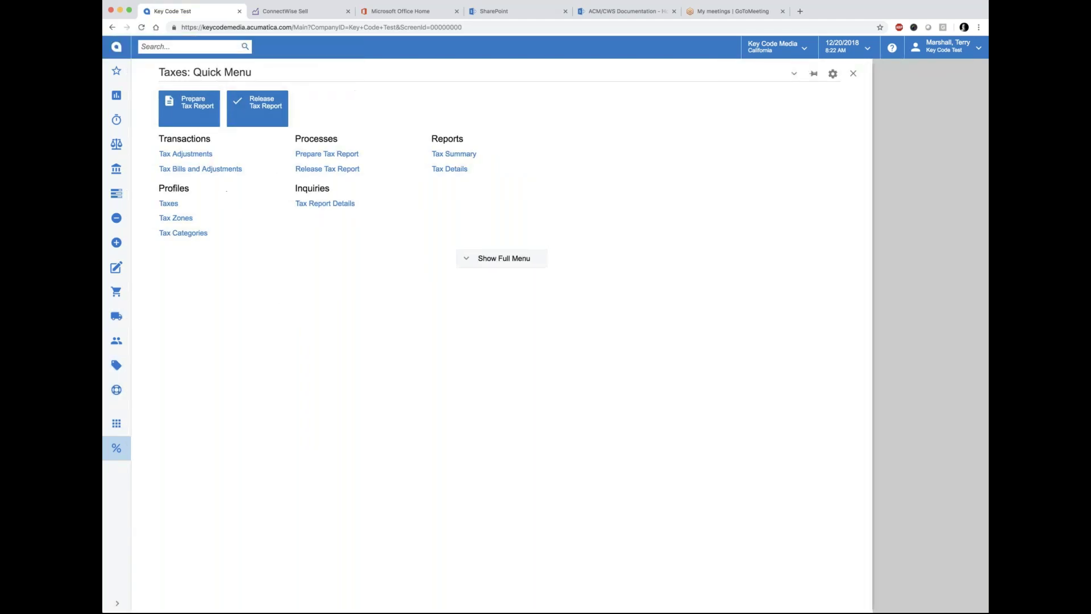
click(117, 605)
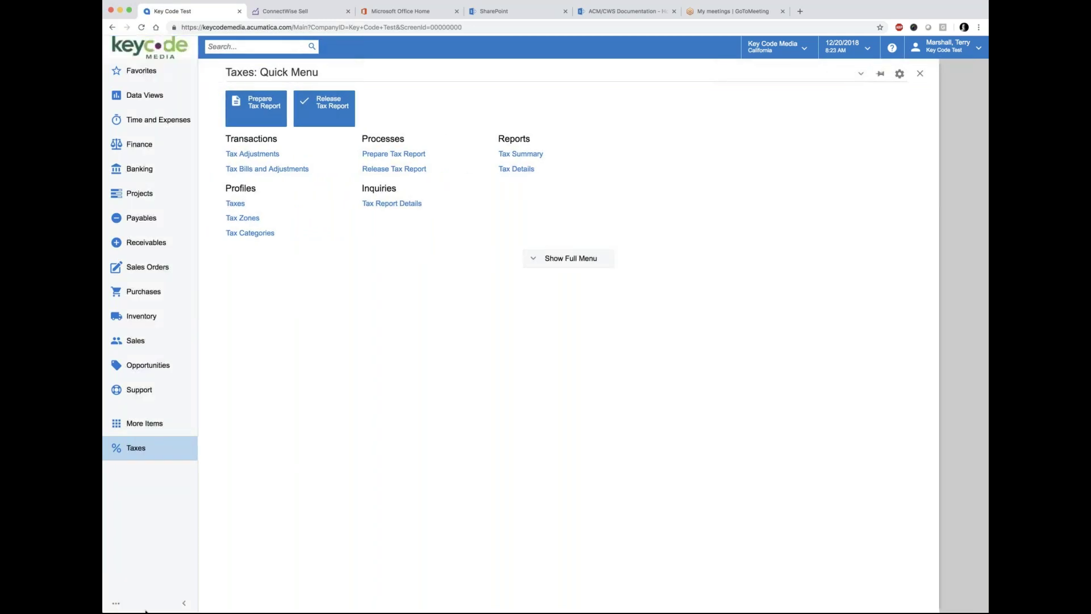
click(135, 72)
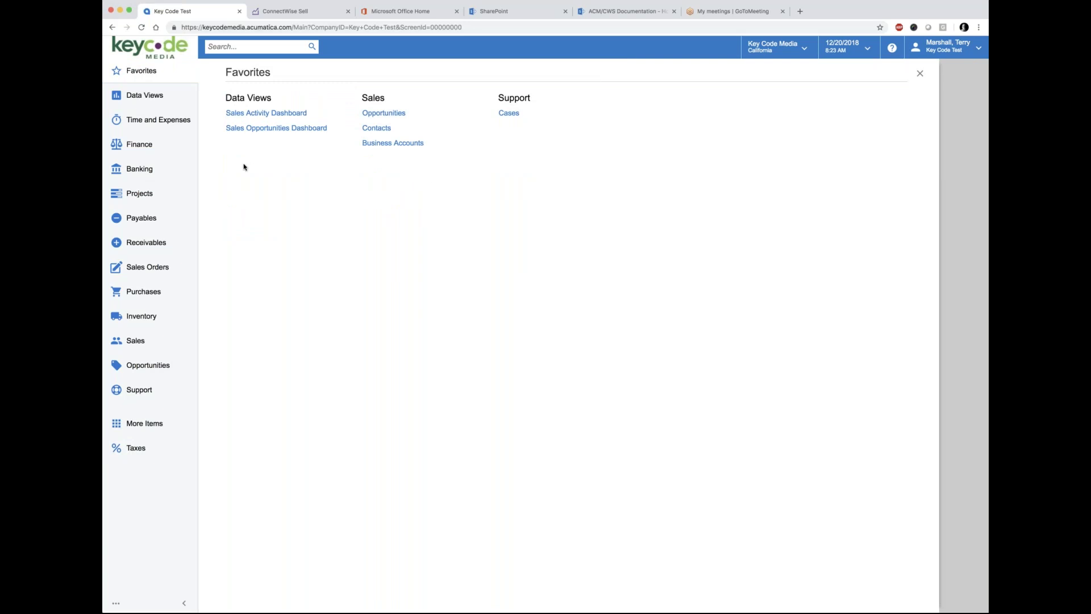
Step: Toggle the Support menu between full and quick views, ending on the Support Quick Menu
click(132, 390)
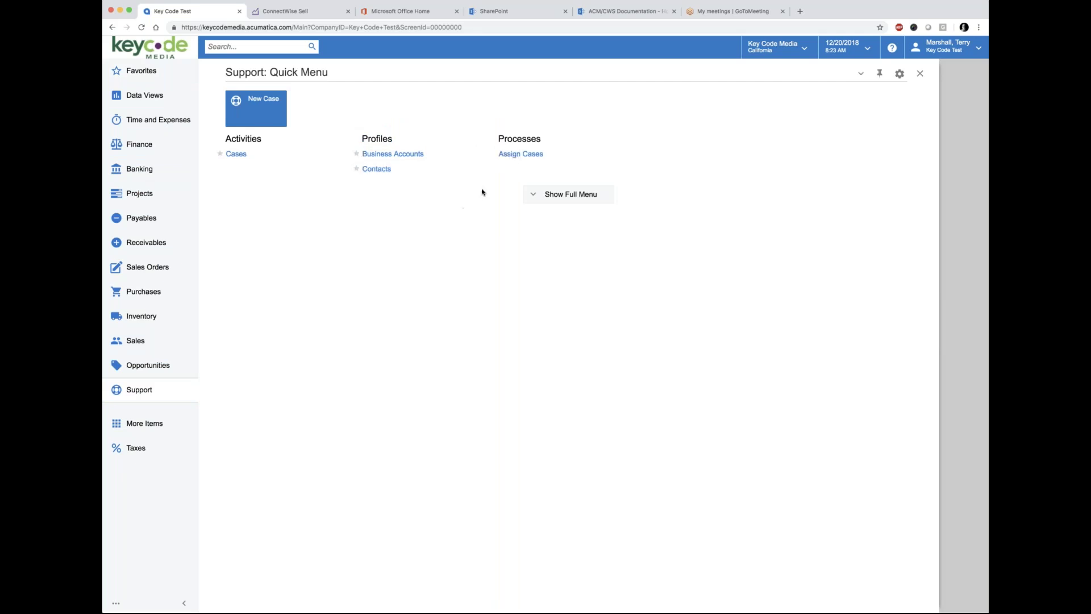
click(556, 199)
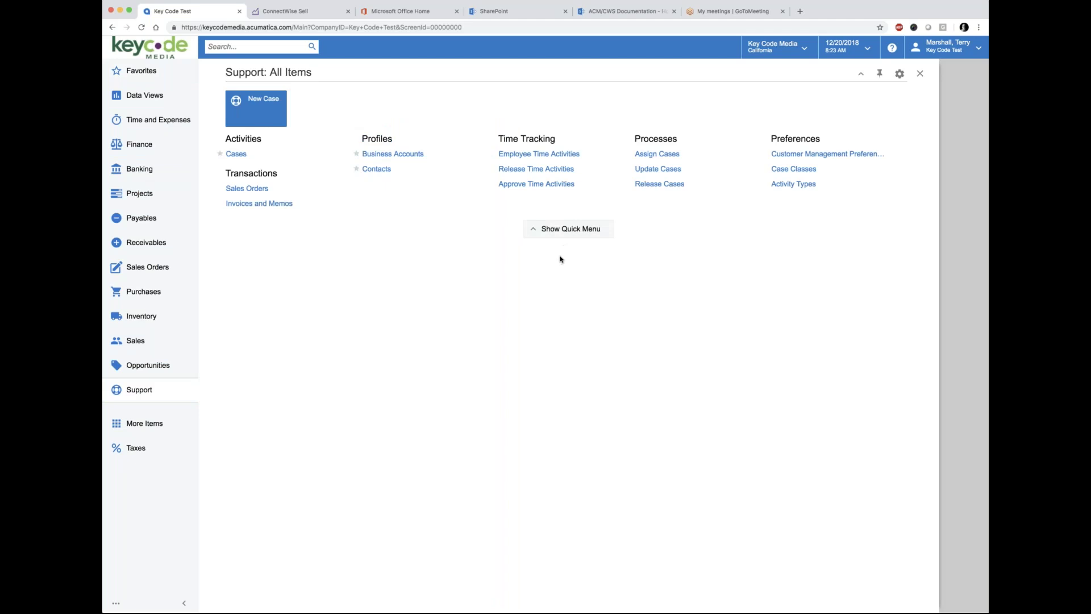
click(568, 233)
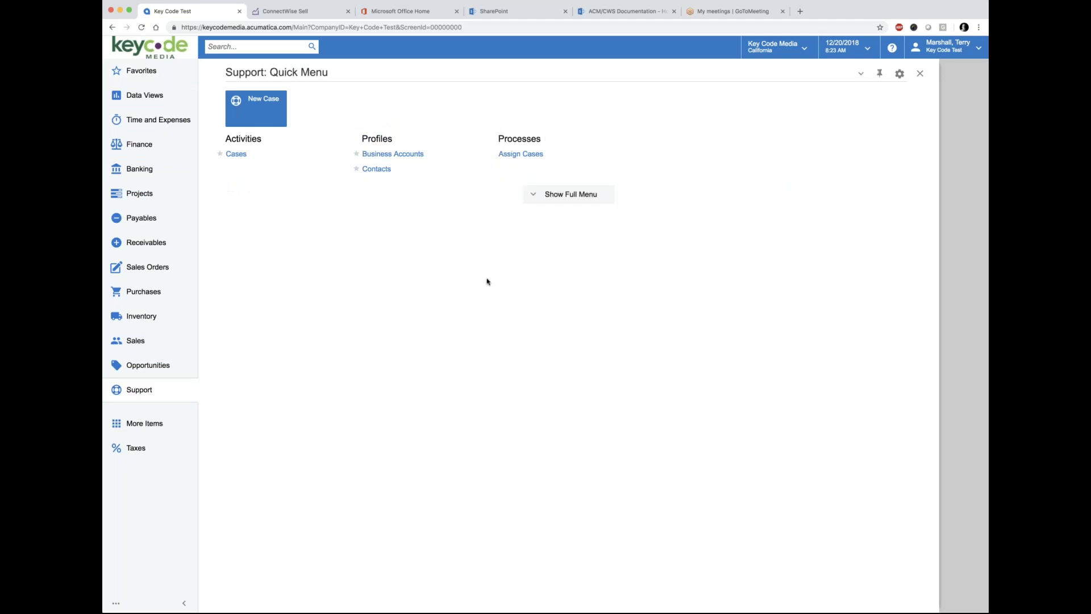
click(572, 196)
click(565, 228)
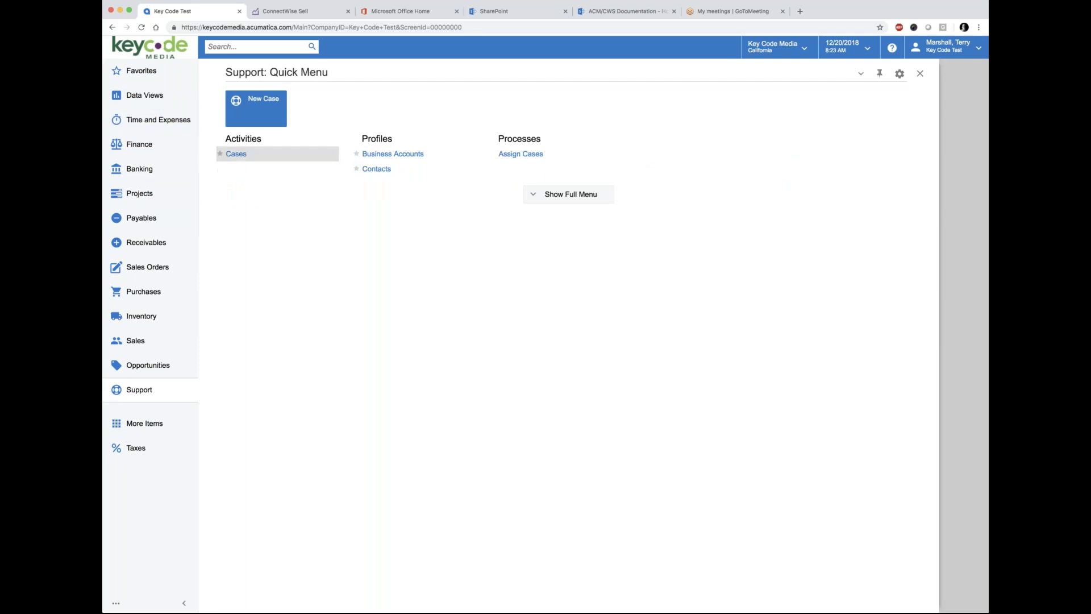
Step: Close the Favorites panel to return to the Welcome to Acumatica home page
click(137, 72)
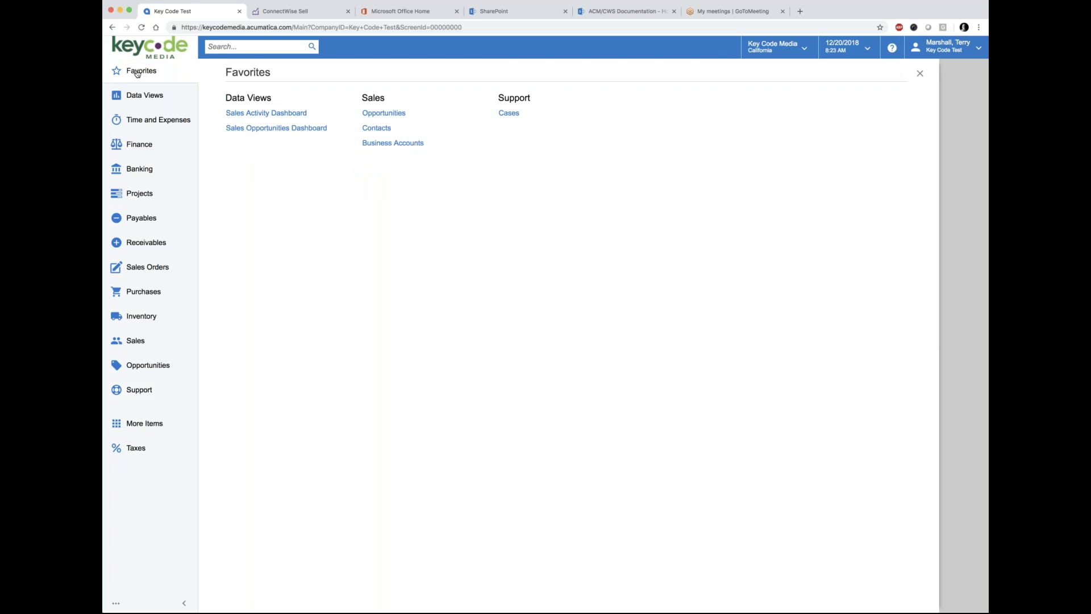
click(920, 73)
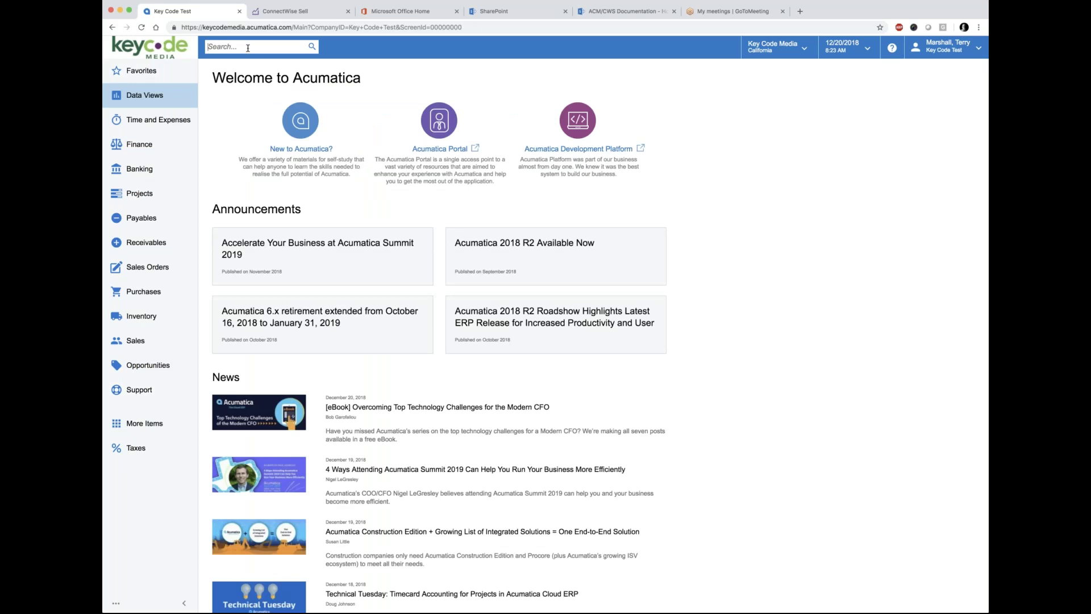
Step: Open the Key Code Media company/branch switcher listing 2 companies and 11 branches
click(238, 48)
click(805, 52)
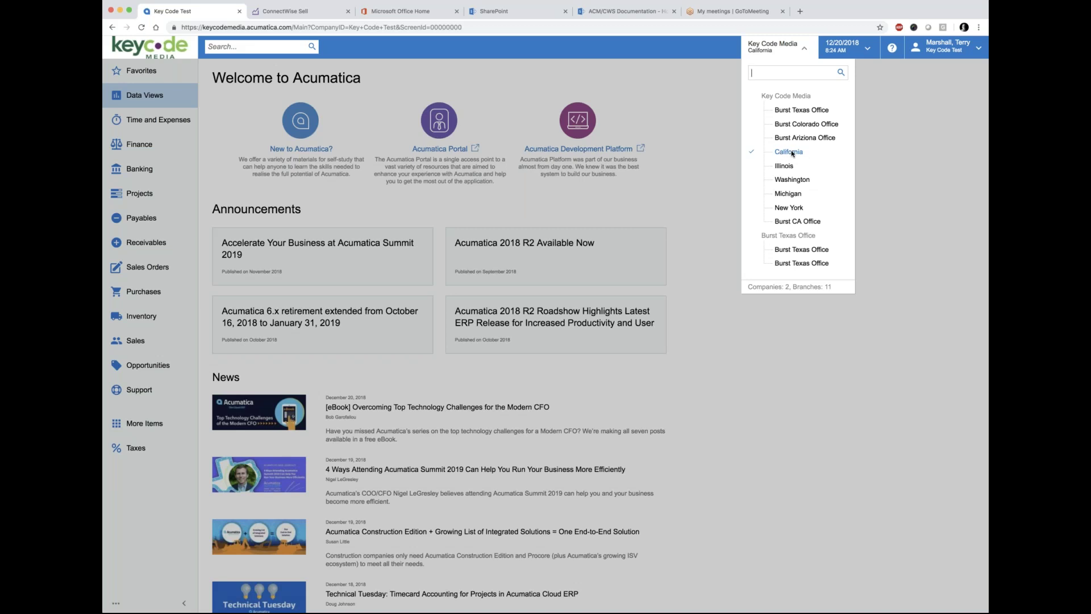
Step: Show the help pane of dashboard and widget procedures beside the home page
click(891, 49)
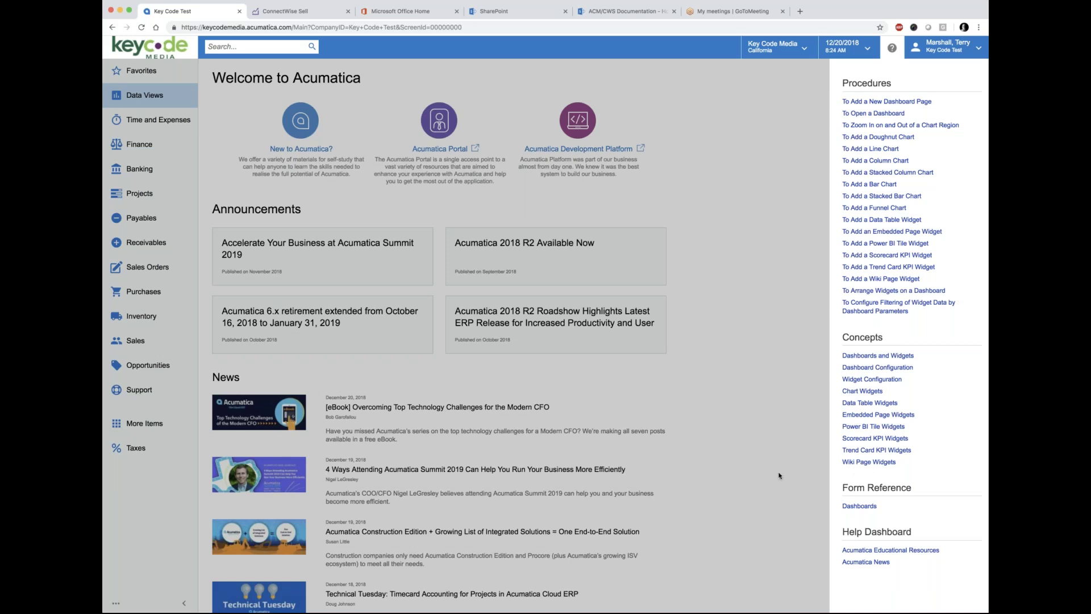
Step: Close the help pane and put the cursor in the global Search box
click(754, 168)
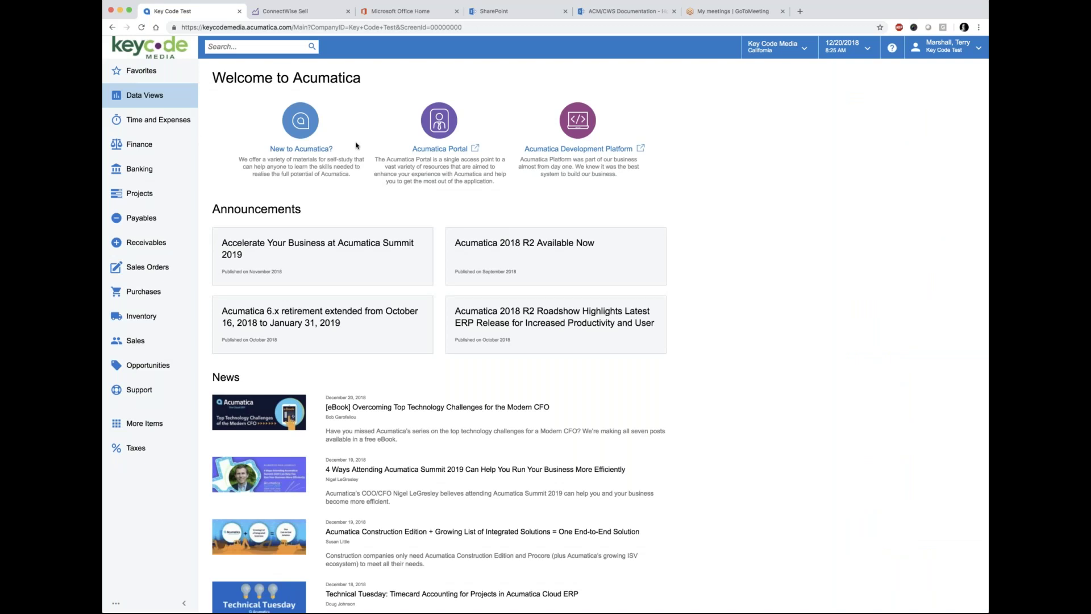
click(241, 49)
Step: Search for 'trailer park' and review the Menu Items, Help Articles and Transactions and Profiles results
text(trailer park)
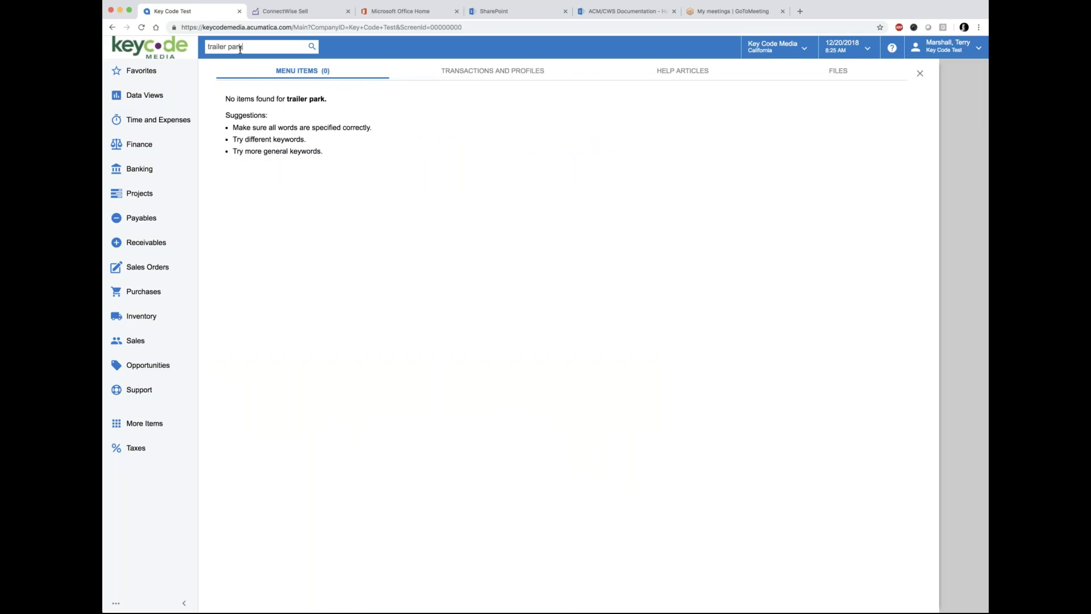
key(Return)
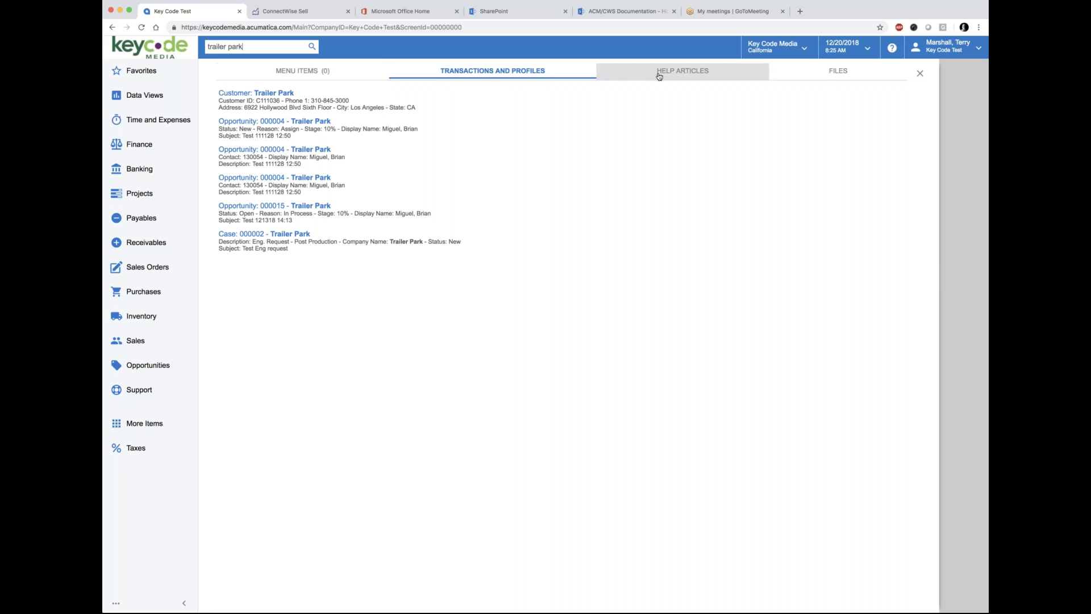
click(312, 71)
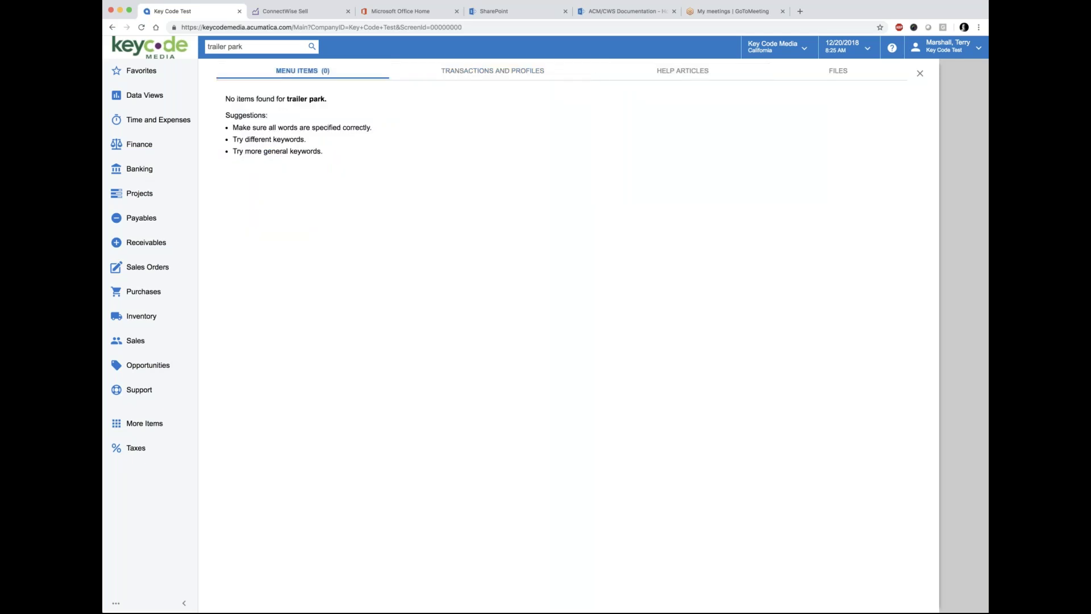
click(653, 72)
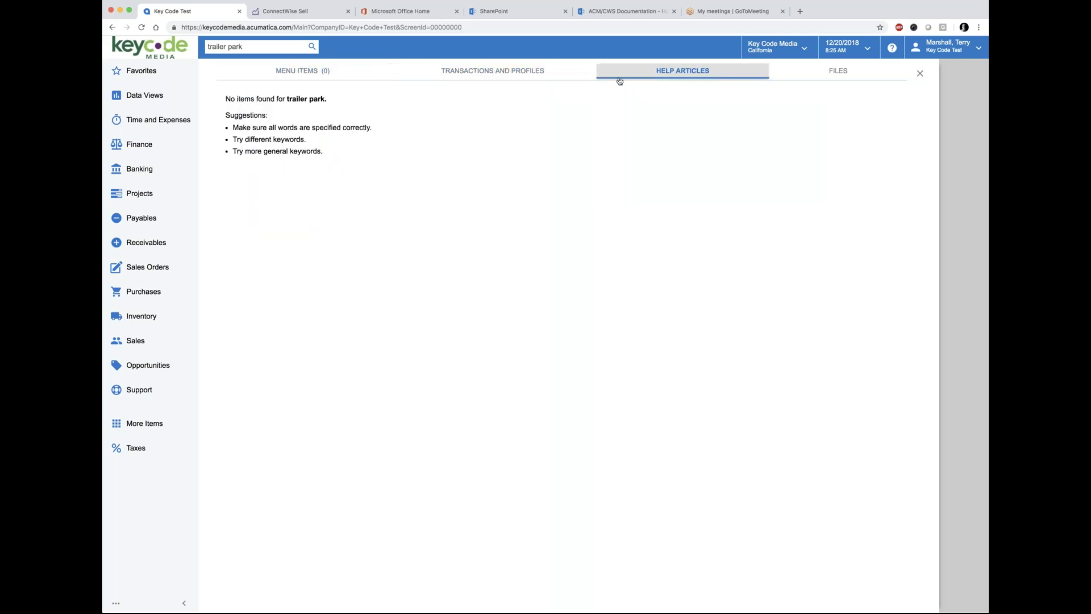
click(487, 74)
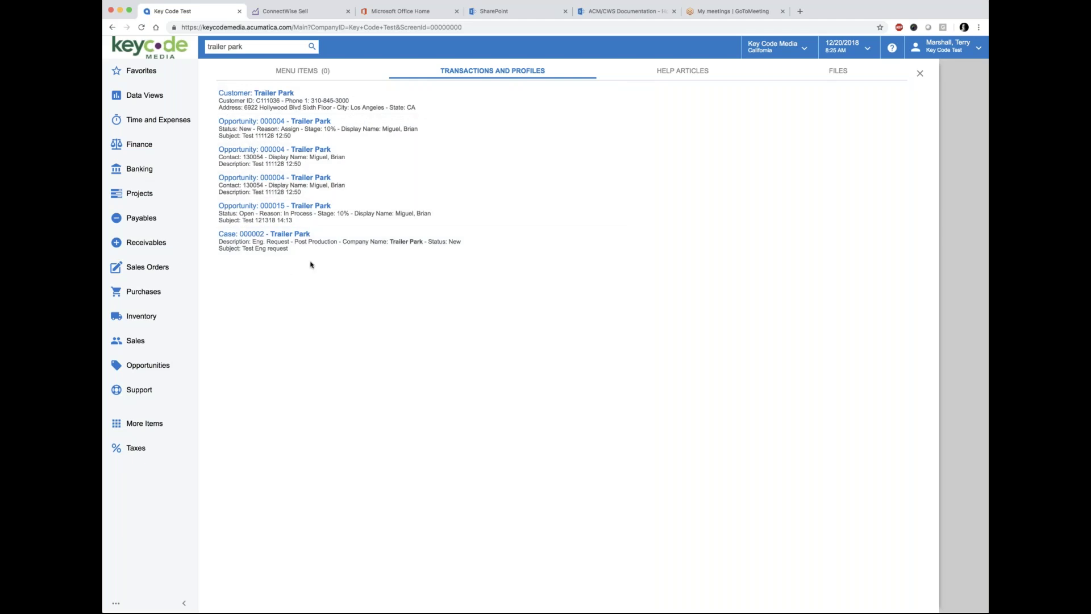
Step: Open the 'Customer: Trailer Park' result on the Customers screen
click(242, 97)
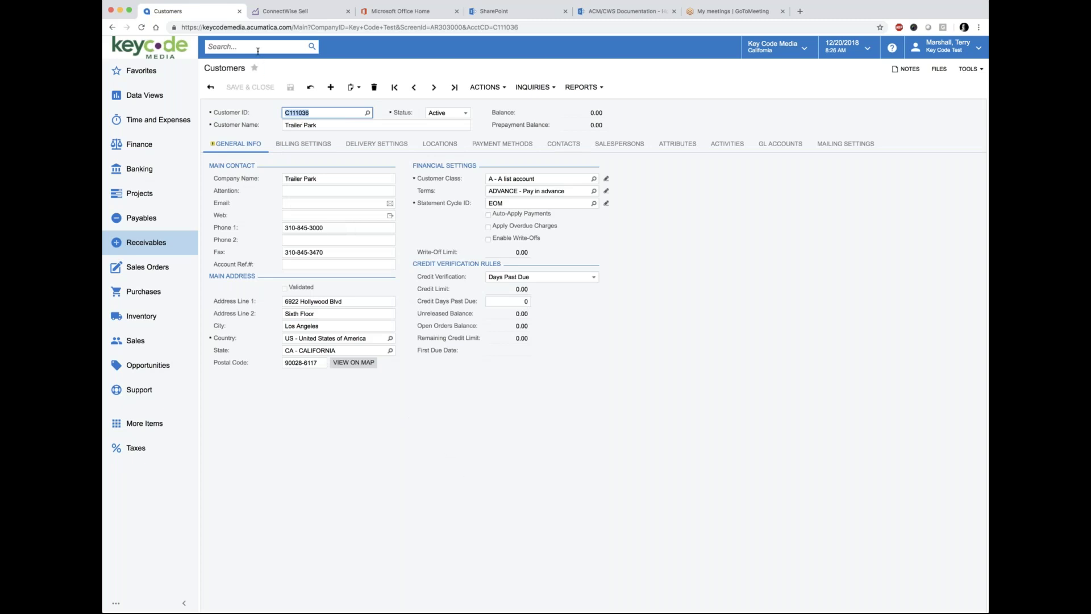
Step: Open Business Accounts from Favorites and search the list for 'trailer park'
click(131, 72)
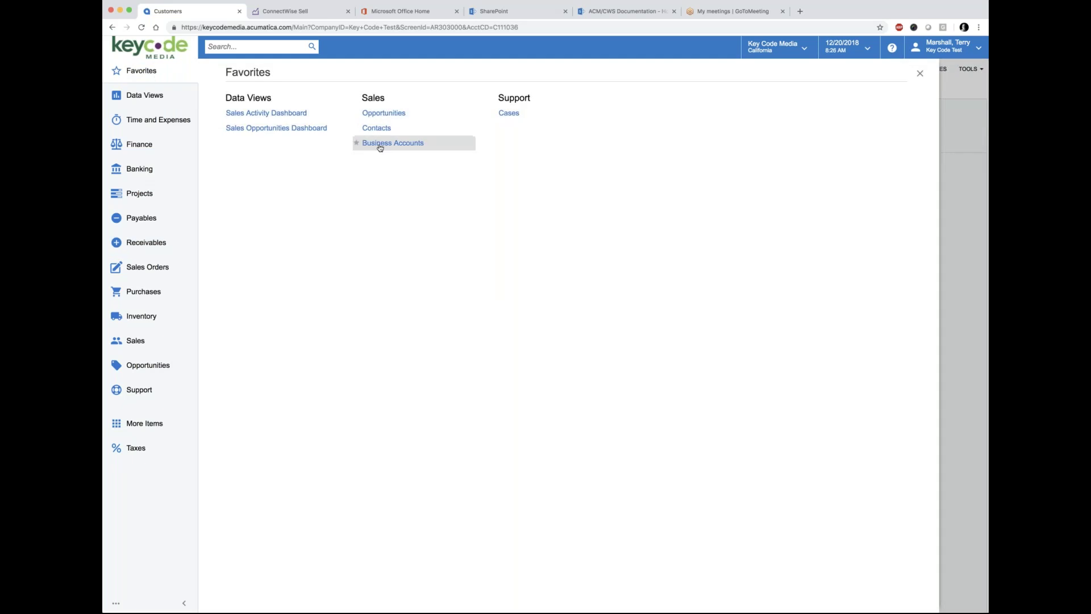
click(397, 143)
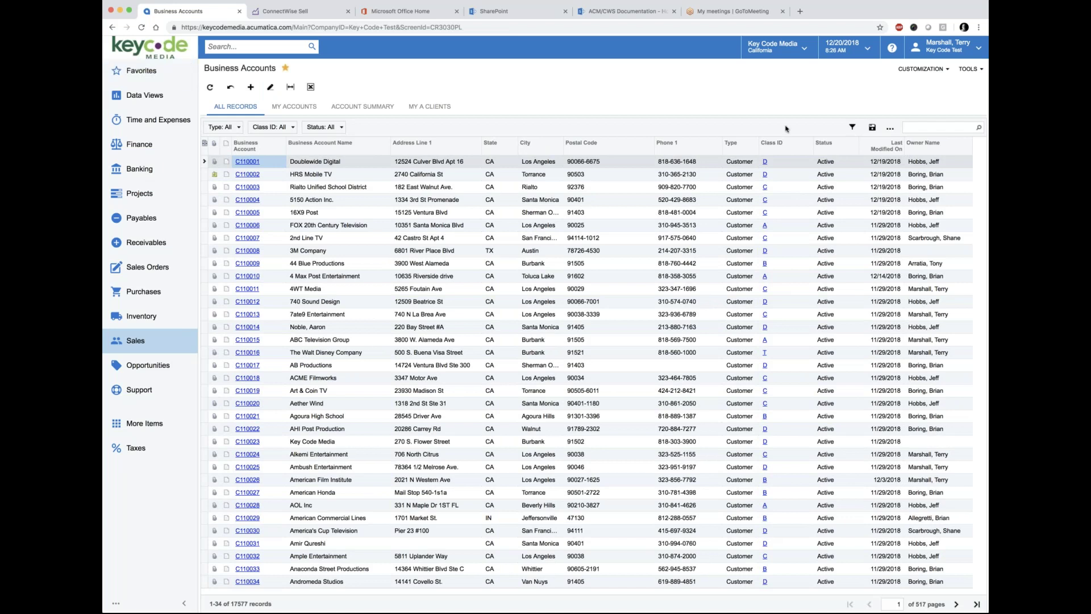
click(950, 128)
text(trailer park)
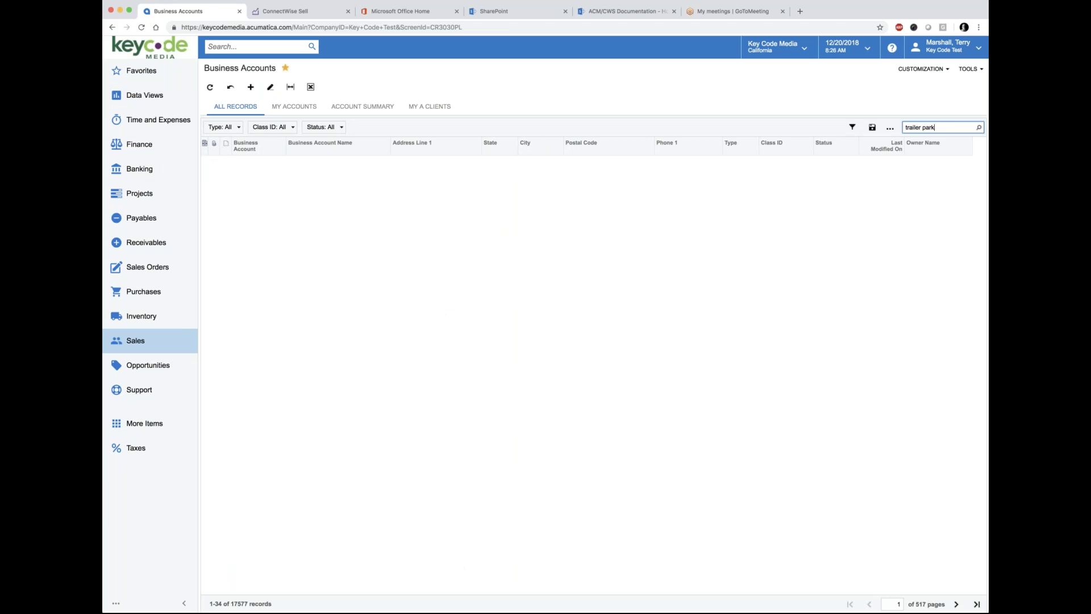
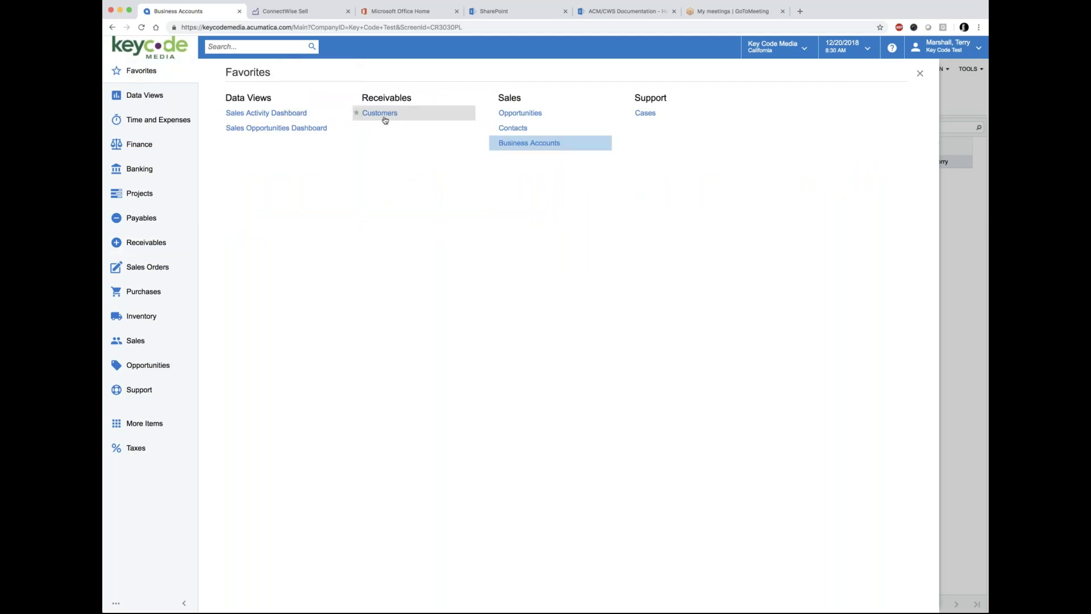
Step: Search the customers list for 'trailer park' and open the Trailer Park customer record
click(384, 118)
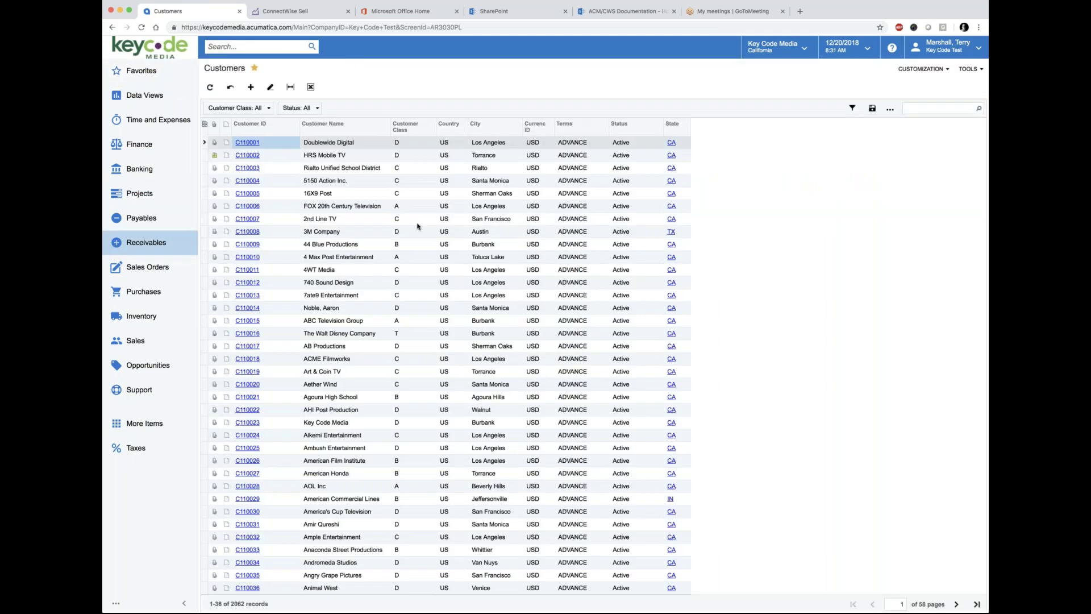
click(910, 108)
text(tra)
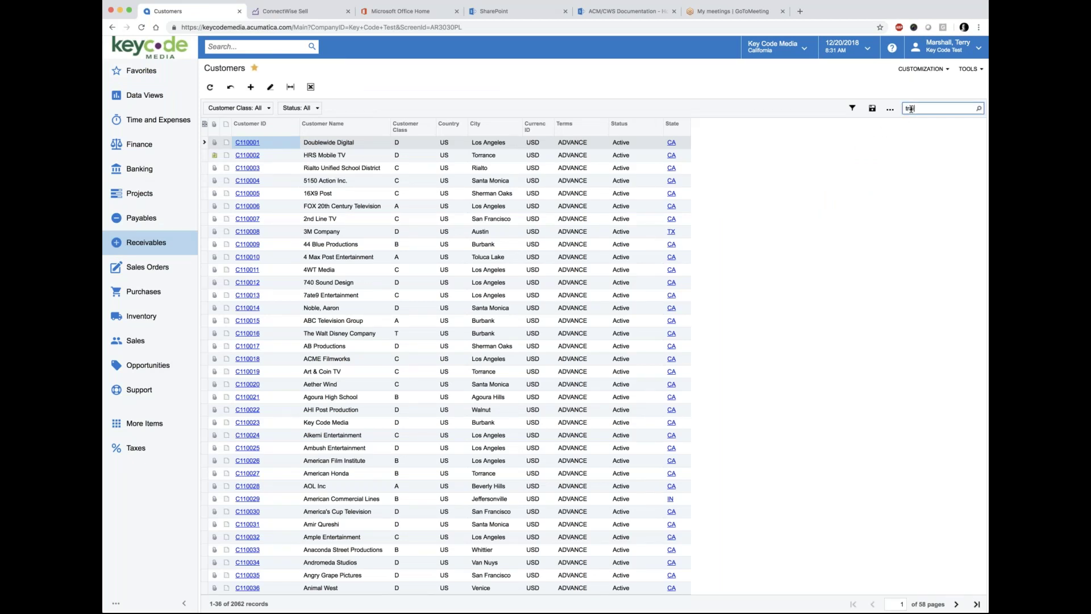
text(iler park)
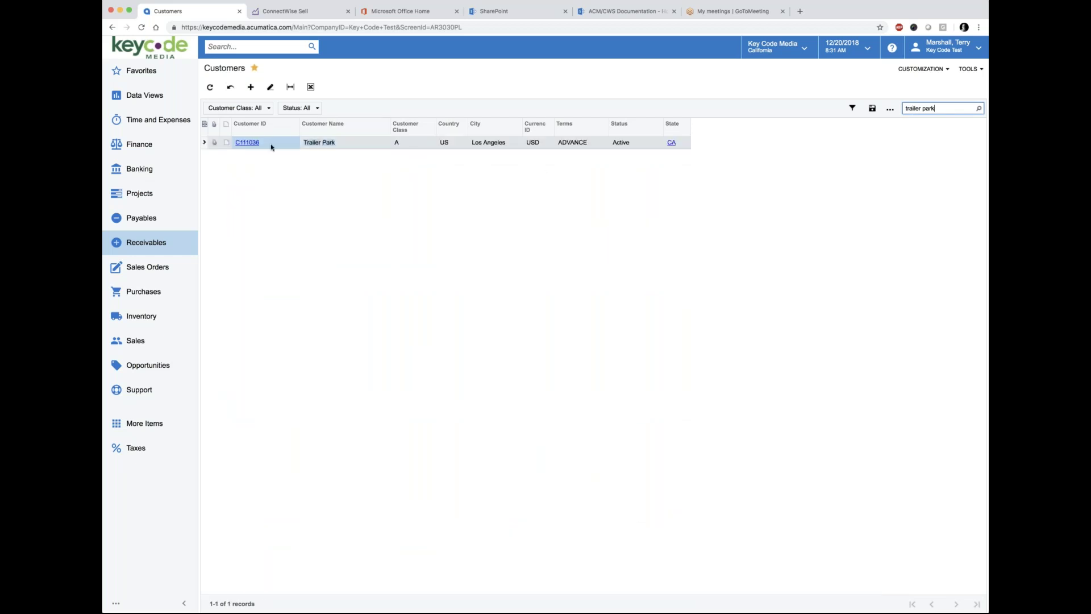
click(252, 145)
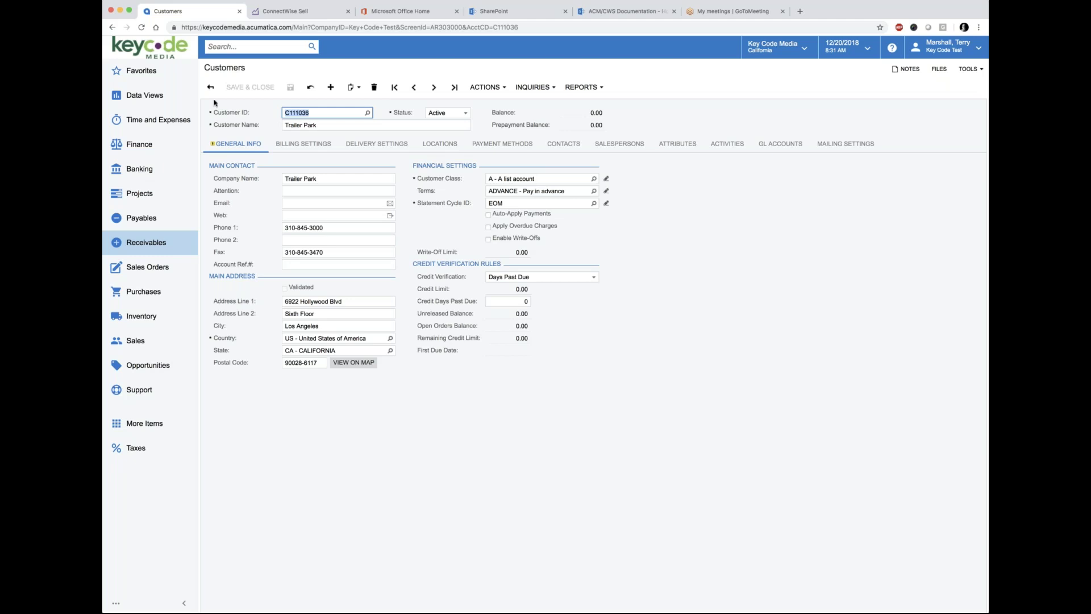
Step: Open the Trailer Park business account and review its Attributes, then its Activities history
click(137, 70)
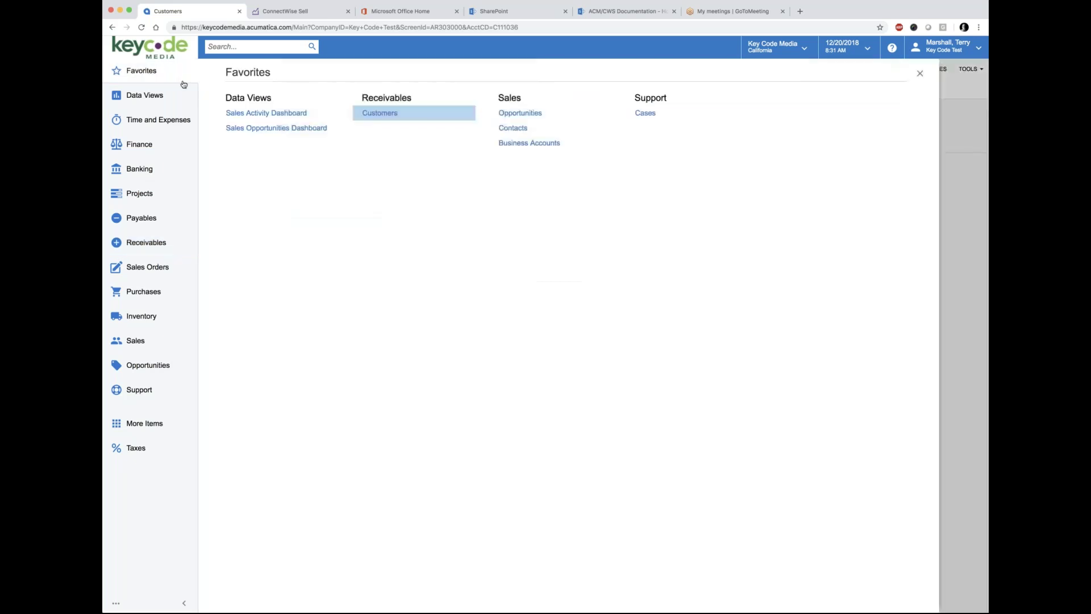
click(533, 143)
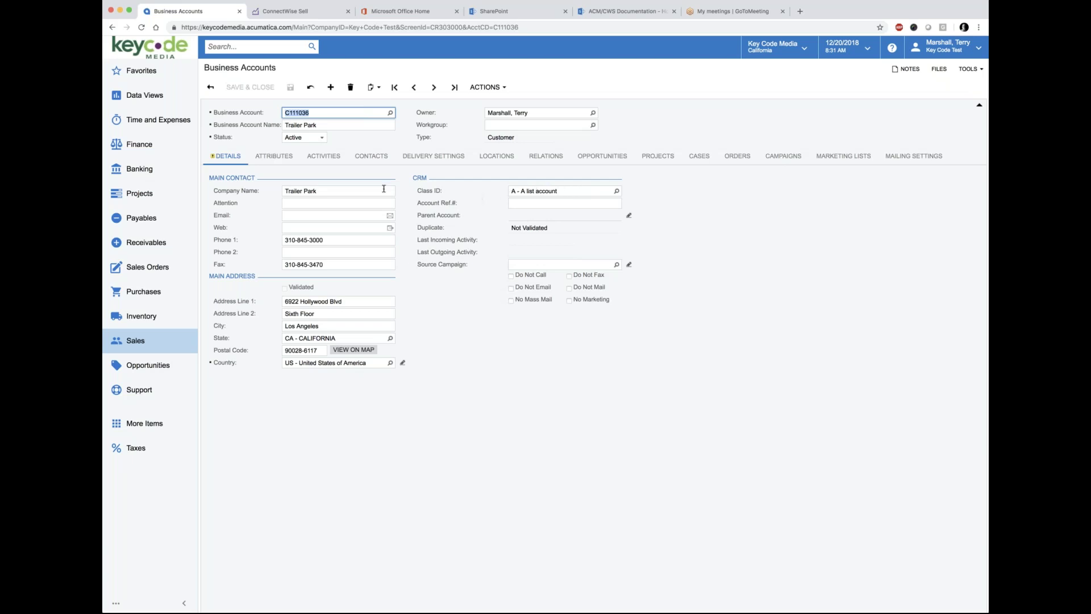
click(279, 161)
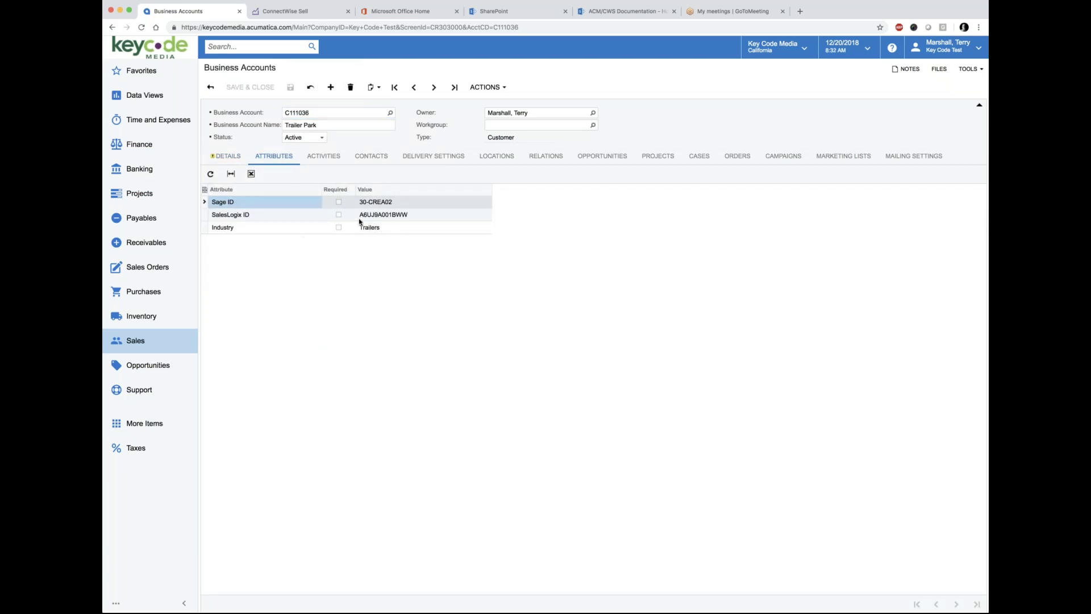
click(328, 162)
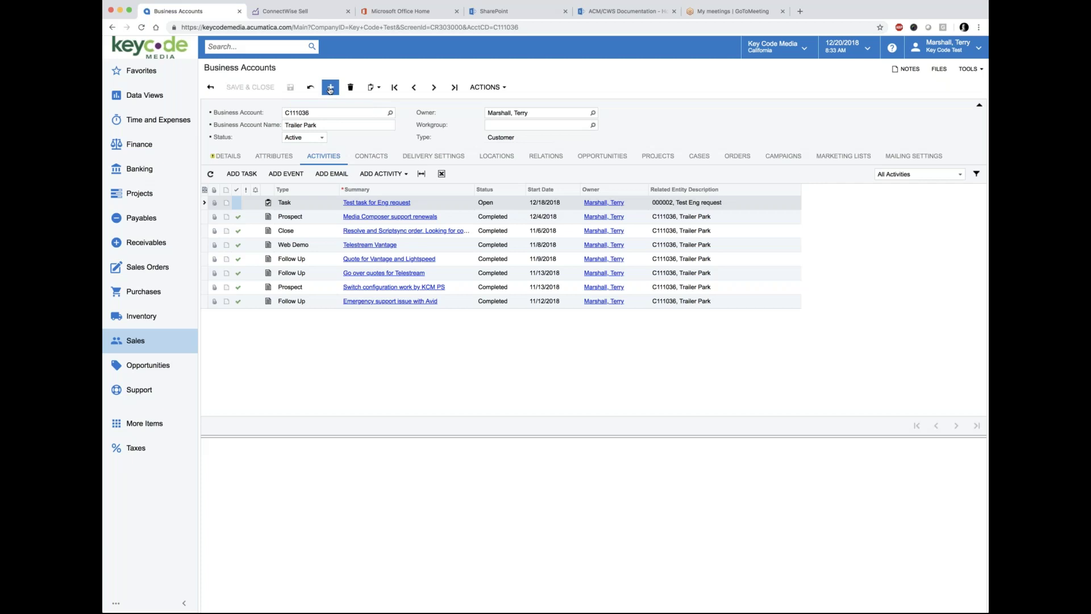
Step: Add a new business account with code TM123X and a test company name
click(330, 88)
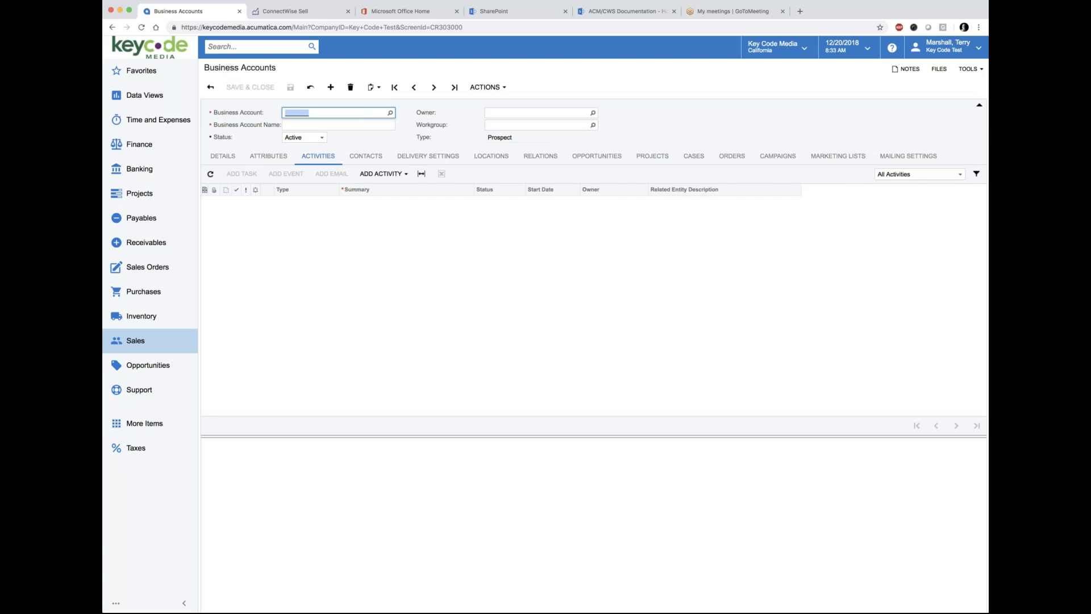
text(TM123X)
click(292, 124)
text(Terry M)
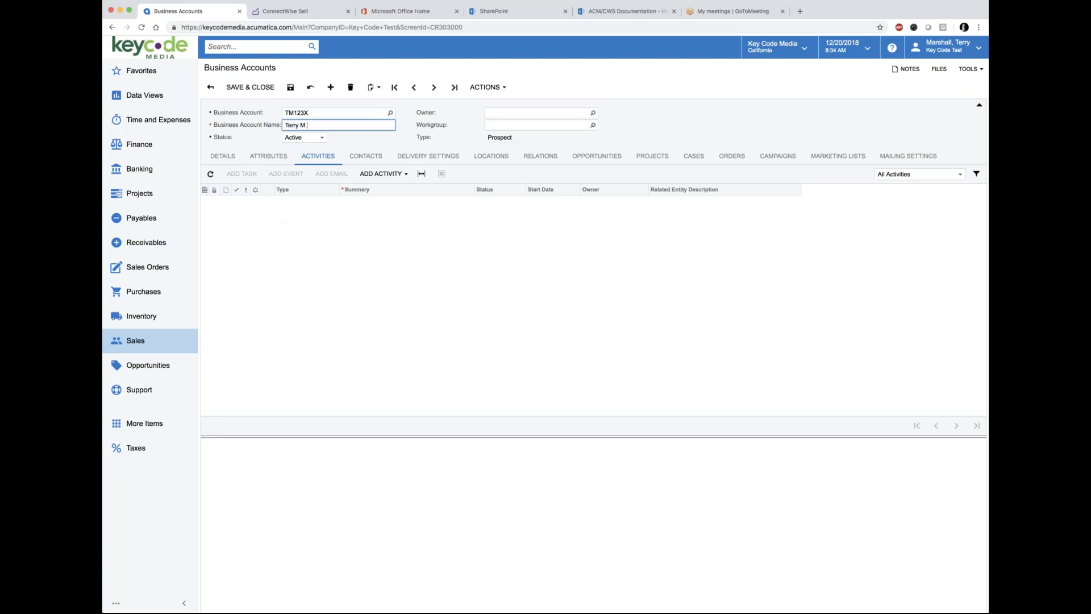
text( Company Test)
Step: Assign the matching employee from the employee lookup as the account owner
click(579, 114)
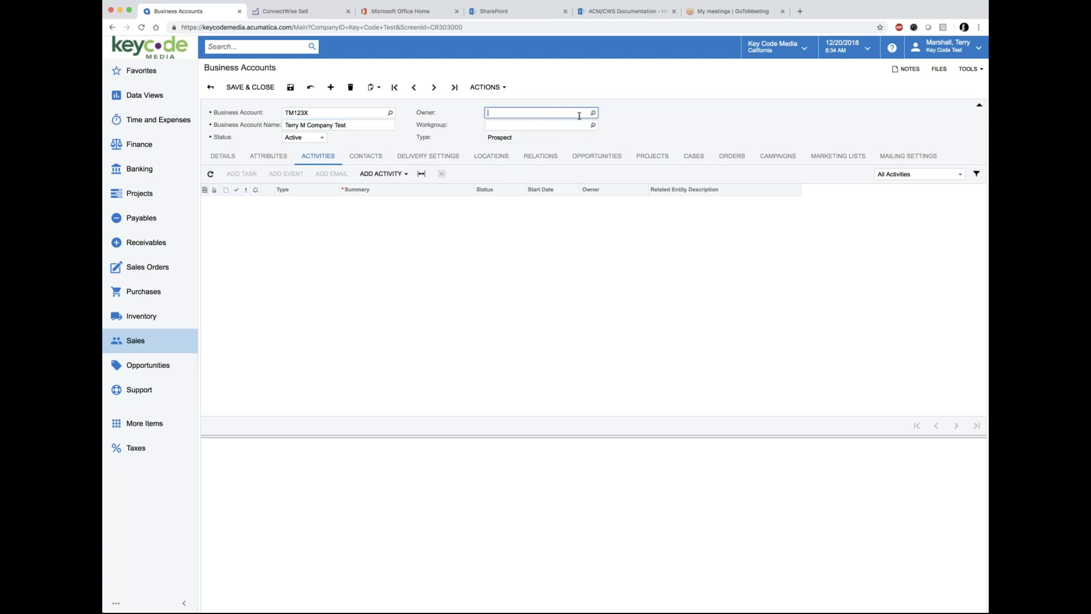
click(592, 112)
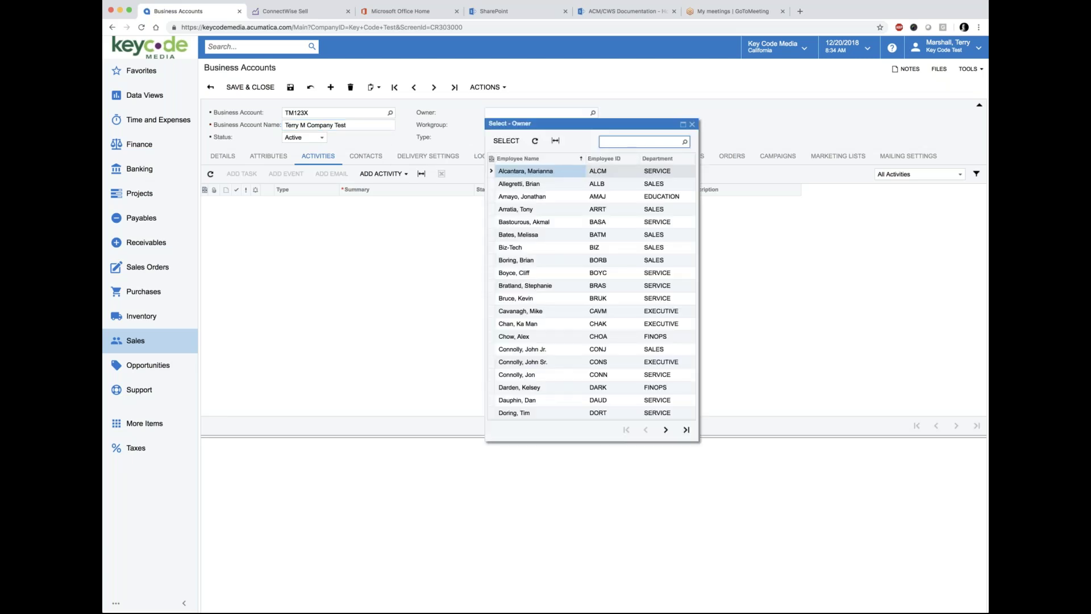
text(terry)
click(508, 172)
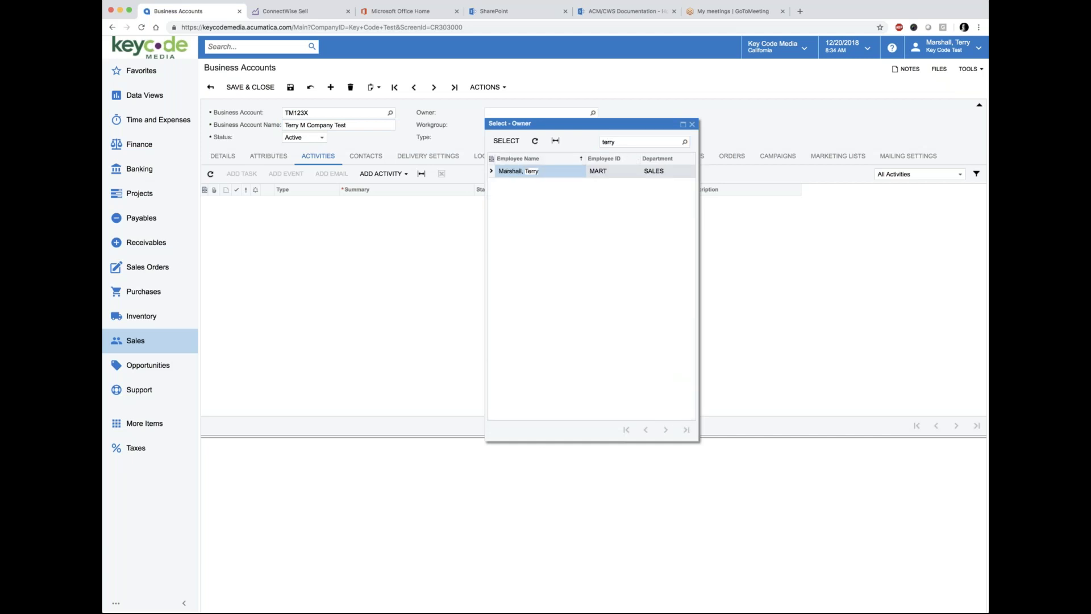
click(506, 140)
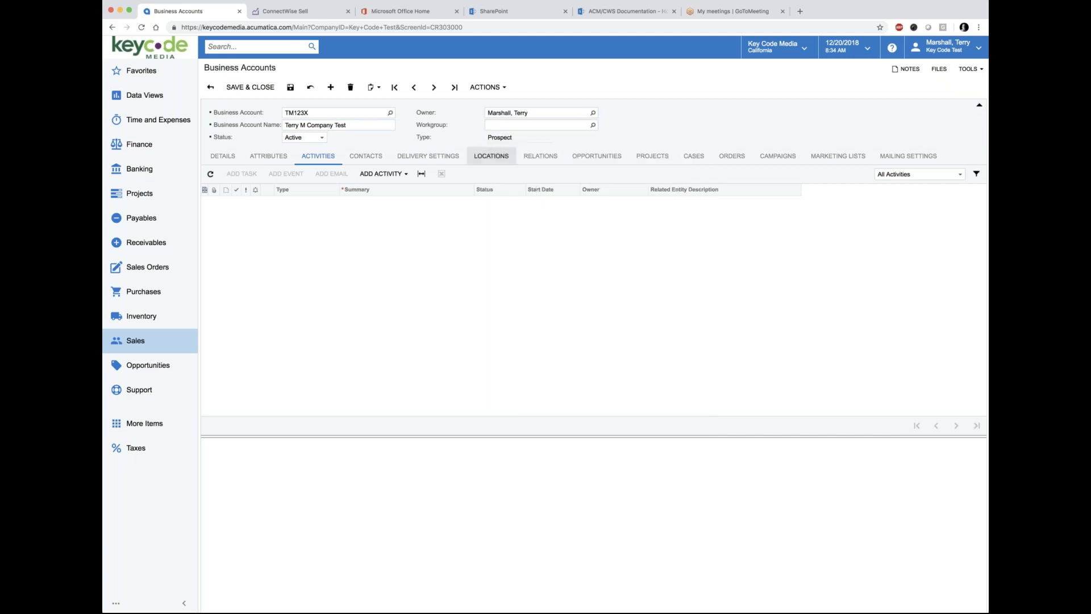
Step: Save the new account and enter its main Phone 1 number on the Details tab
click(223, 160)
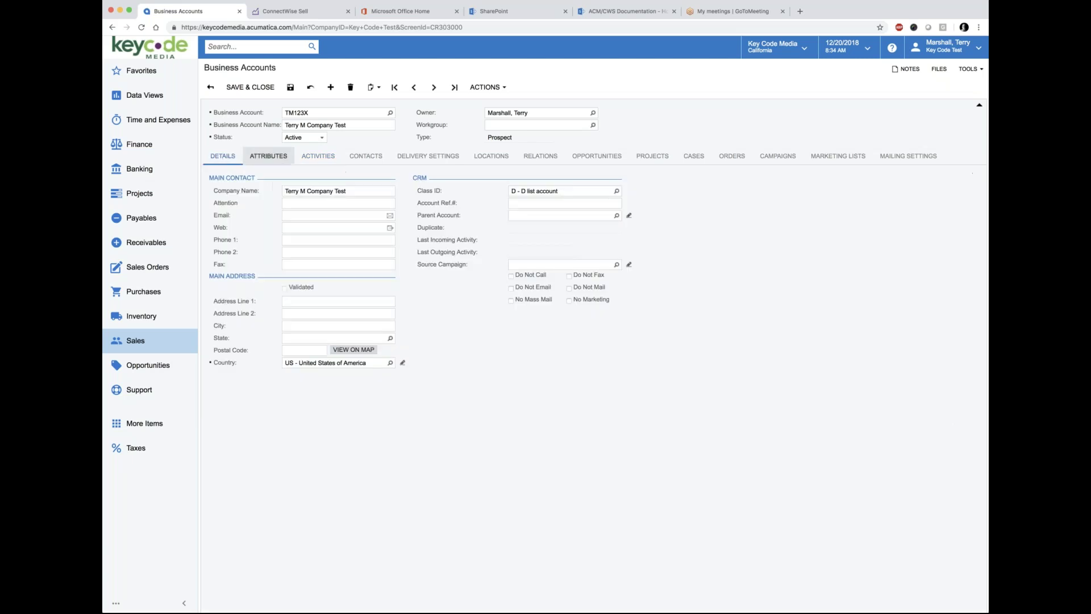
click(290, 89)
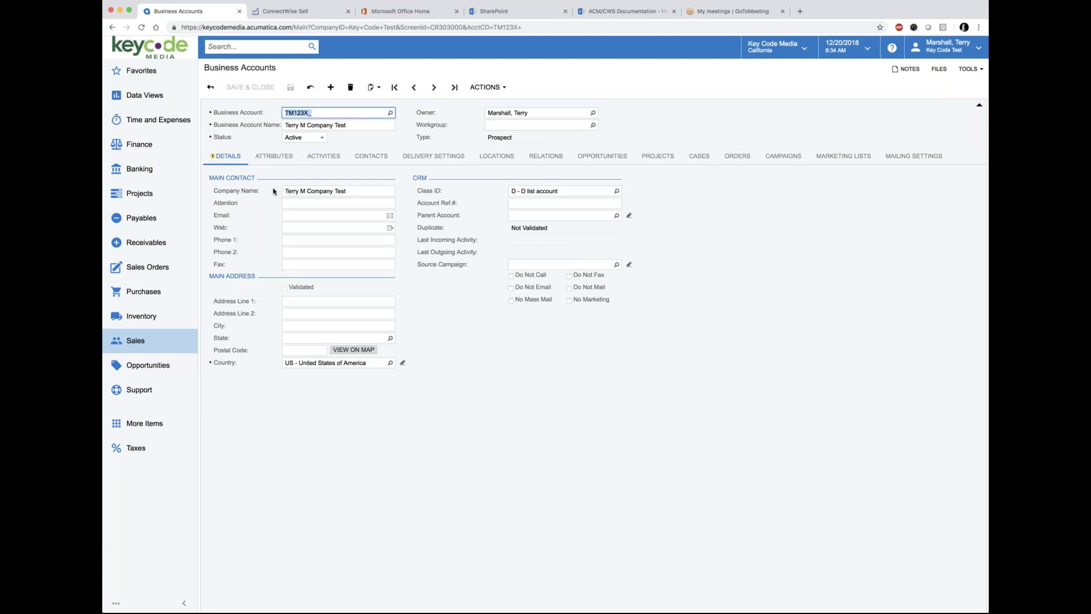
click(294, 242)
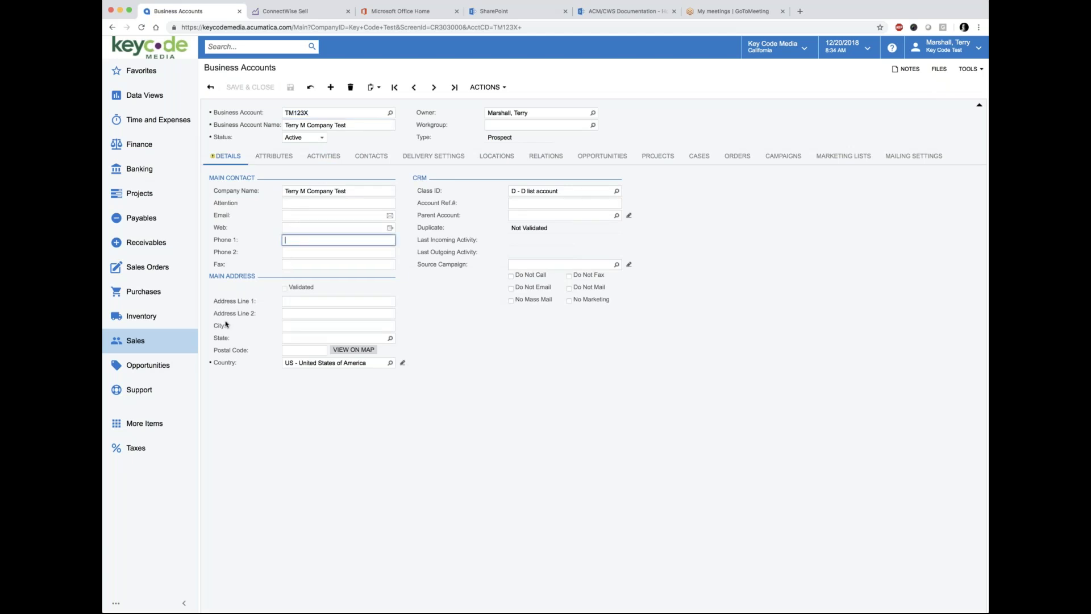
text(310)
key(BackSpace)
key(BackSpace)
key(BackSpace)
key(BackSpace)
Step: Fill in the street address and city, and set the state to CA - California
click(308, 300)
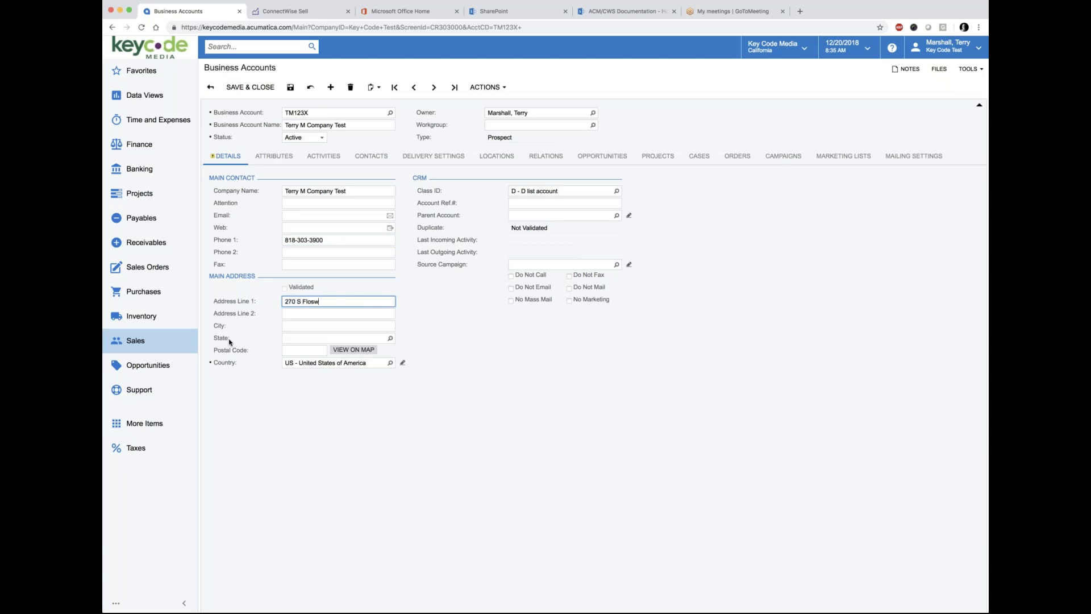
key(Tab)
key(Tab)
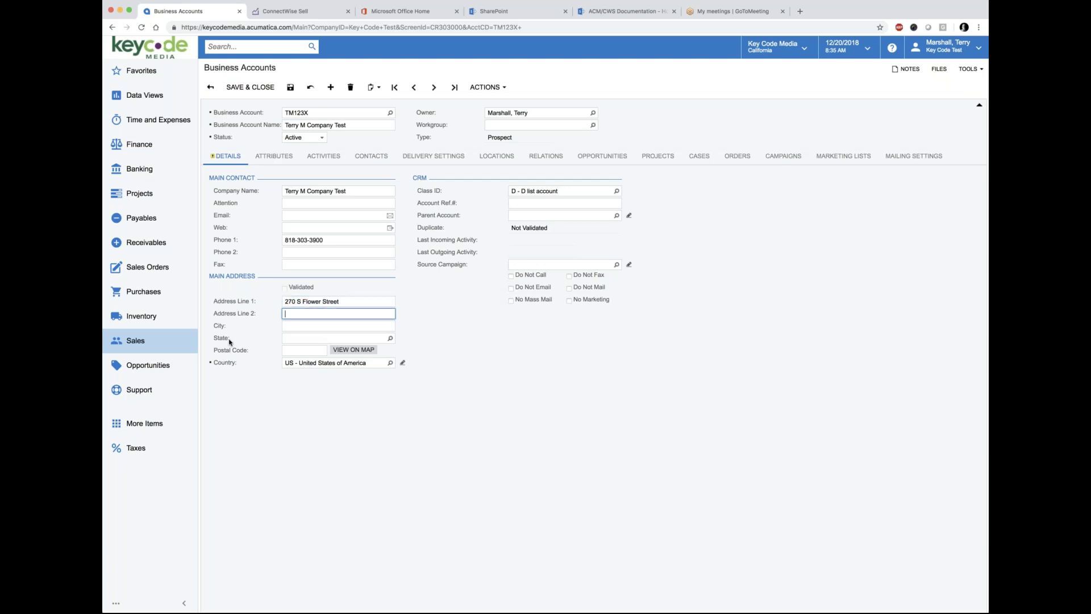
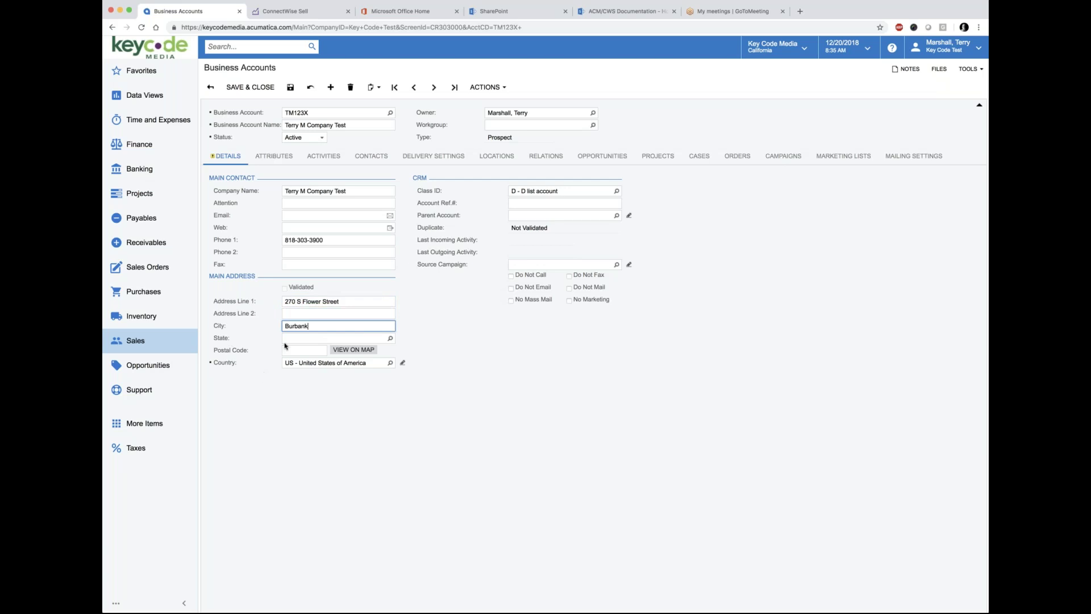
key(Tab)
text(CA)
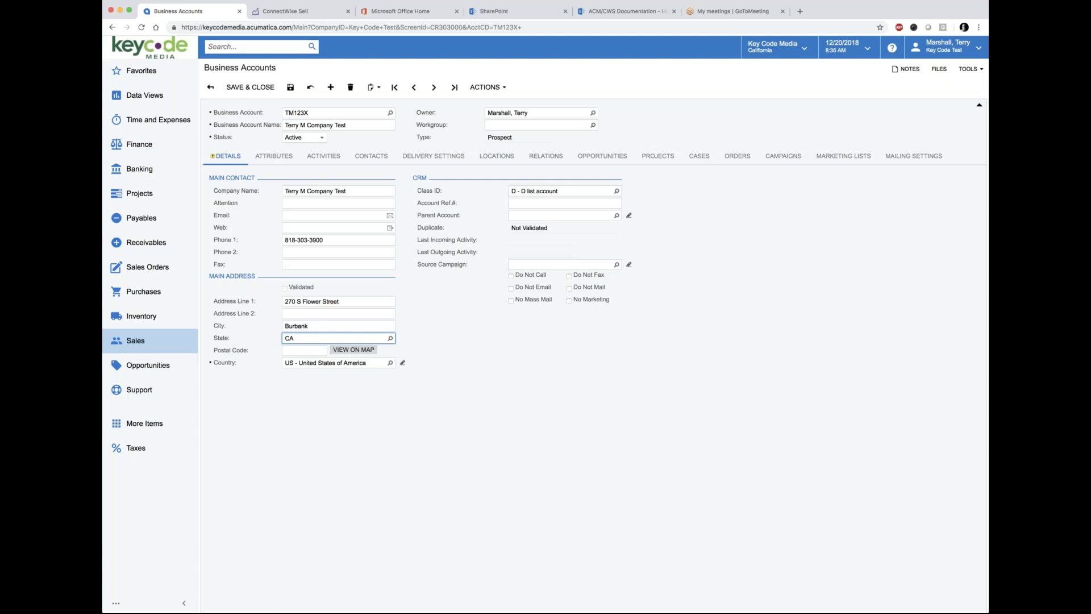
click(305, 363)
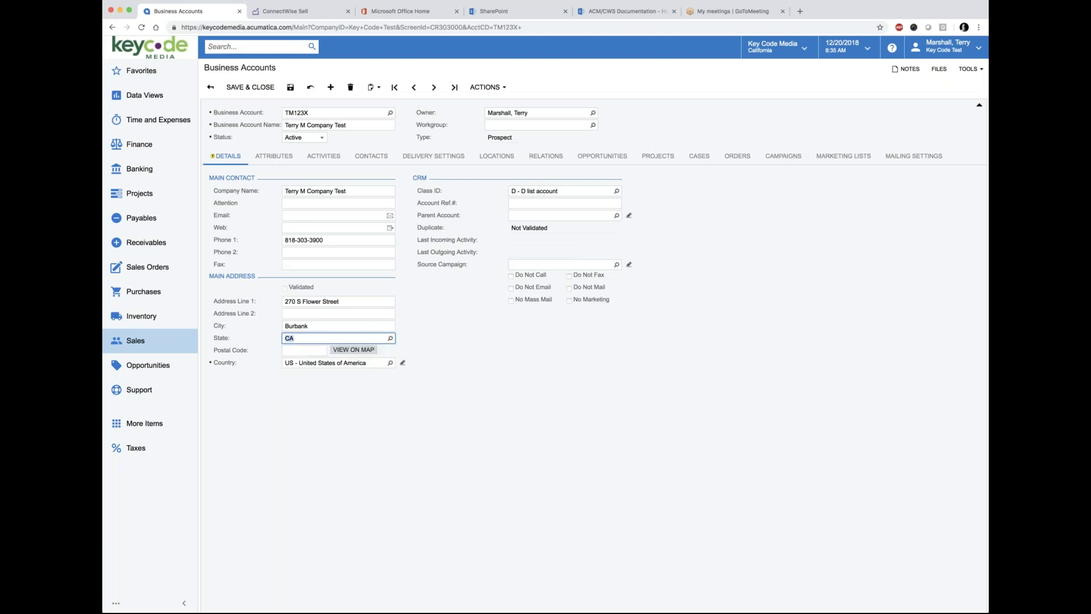
Step: Enter the postal code, save the account, and show its Contacts list
click(301, 350)
text(9150)
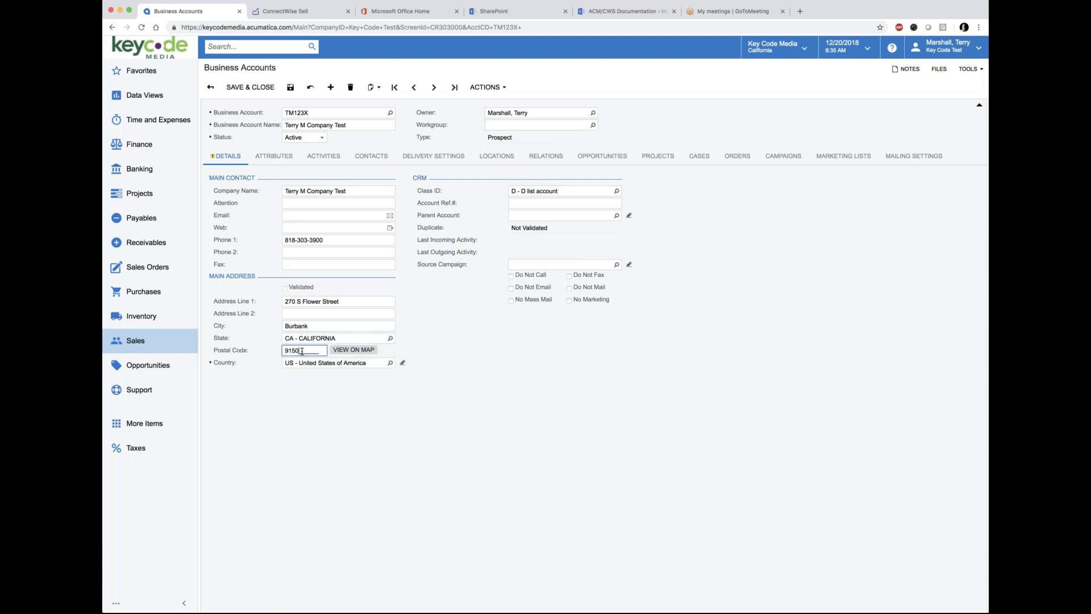
key(BackSpace)
text(502)
key(BackSpace)
text(0)
click(476, 354)
click(290, 87)
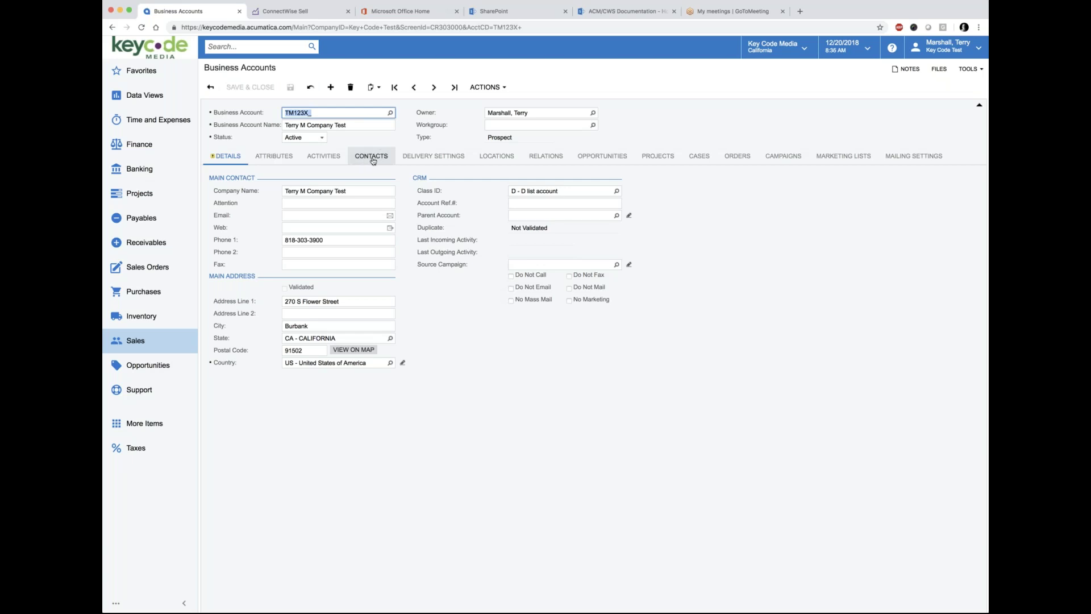
click(372, 157)
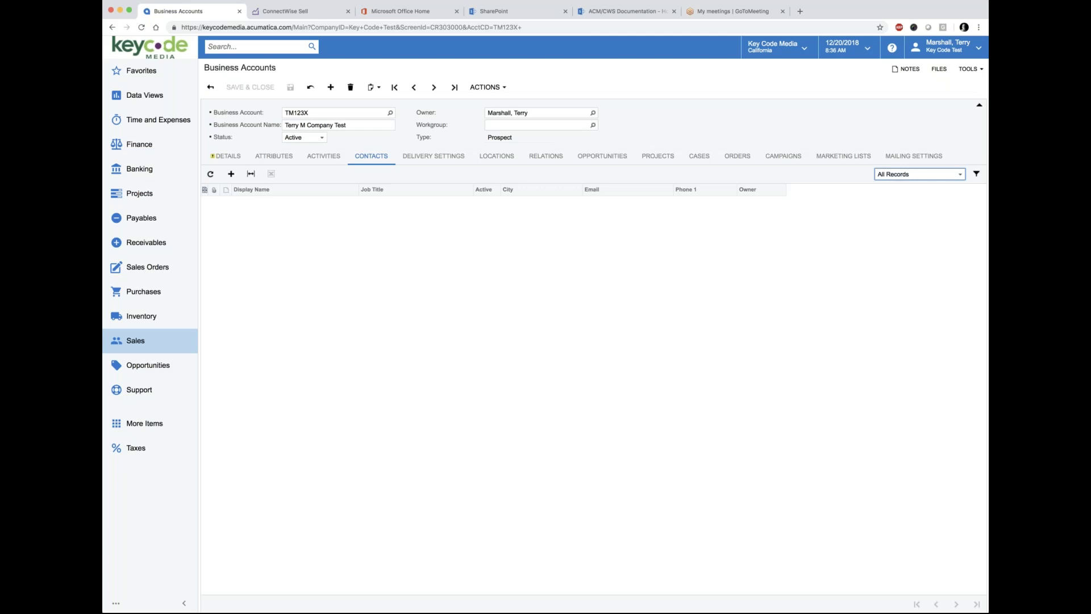
Step: Add a new contact from the TM123X account's Contacts list
click(231, 173)
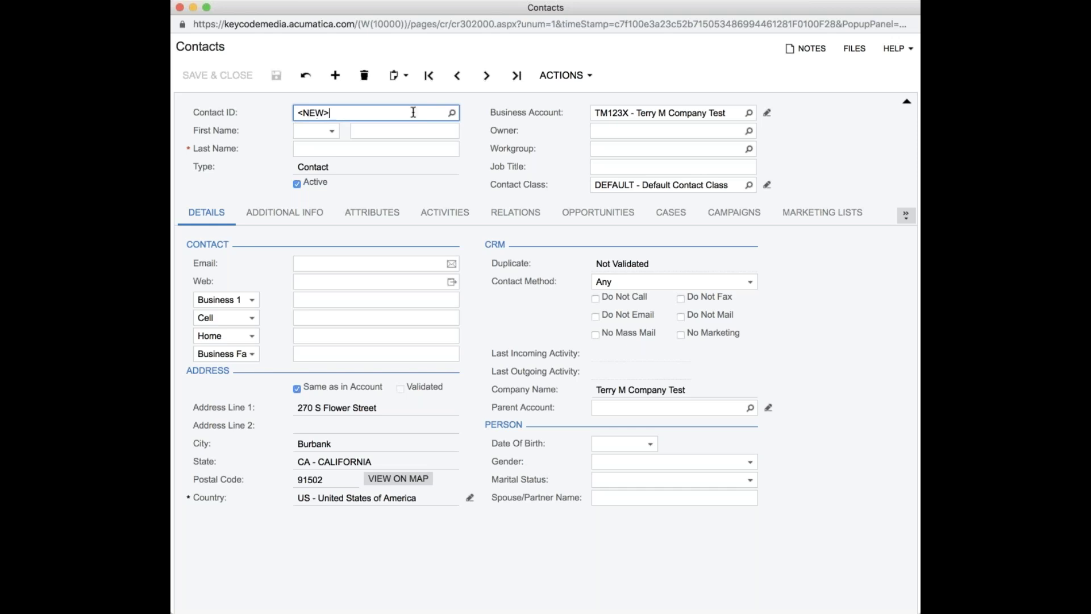
Step: Enter the contact's first and last name, e-mail and business phone, then save and close
click(362, 132)
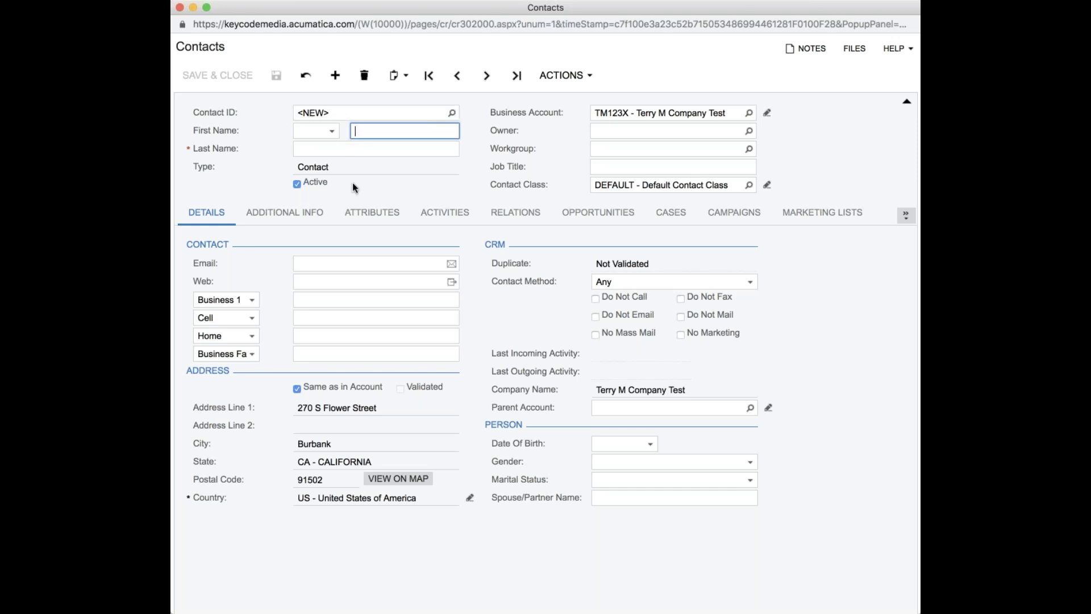
text(Test)
key(Tab)
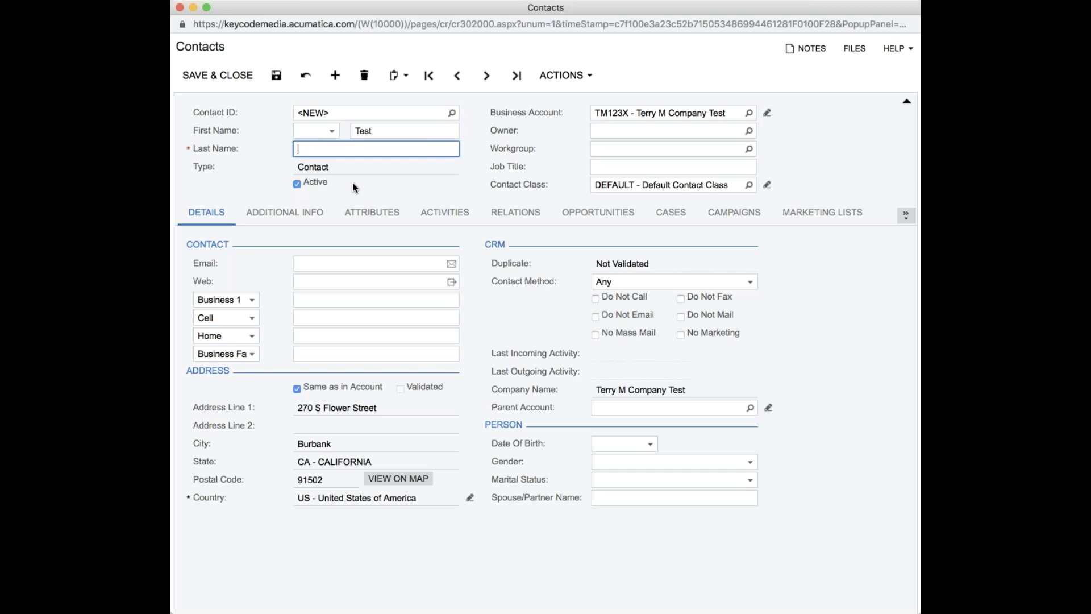
text(Terry)
click(307, 263)
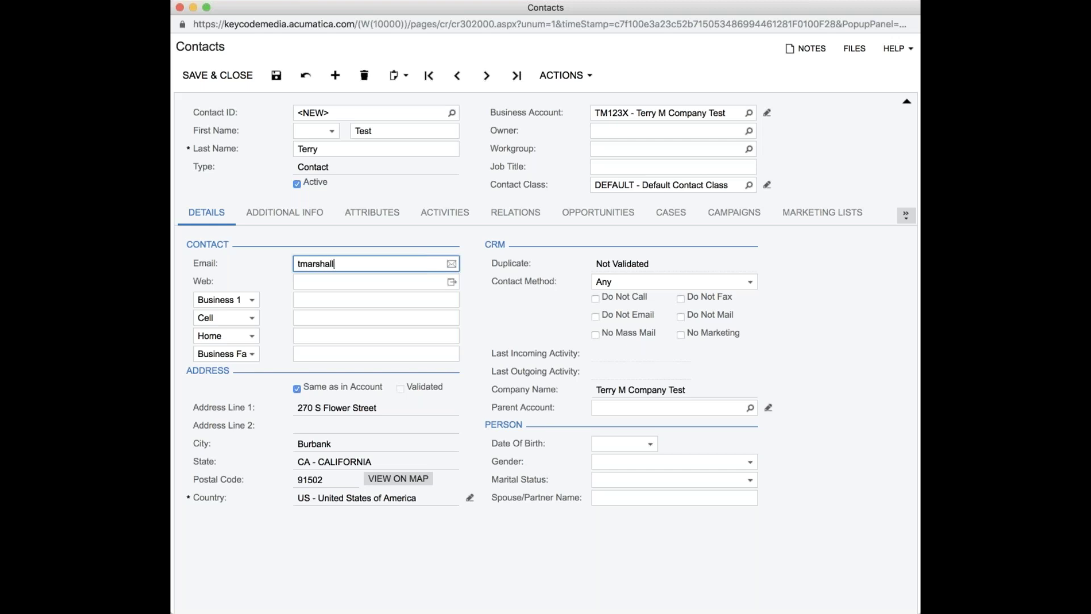
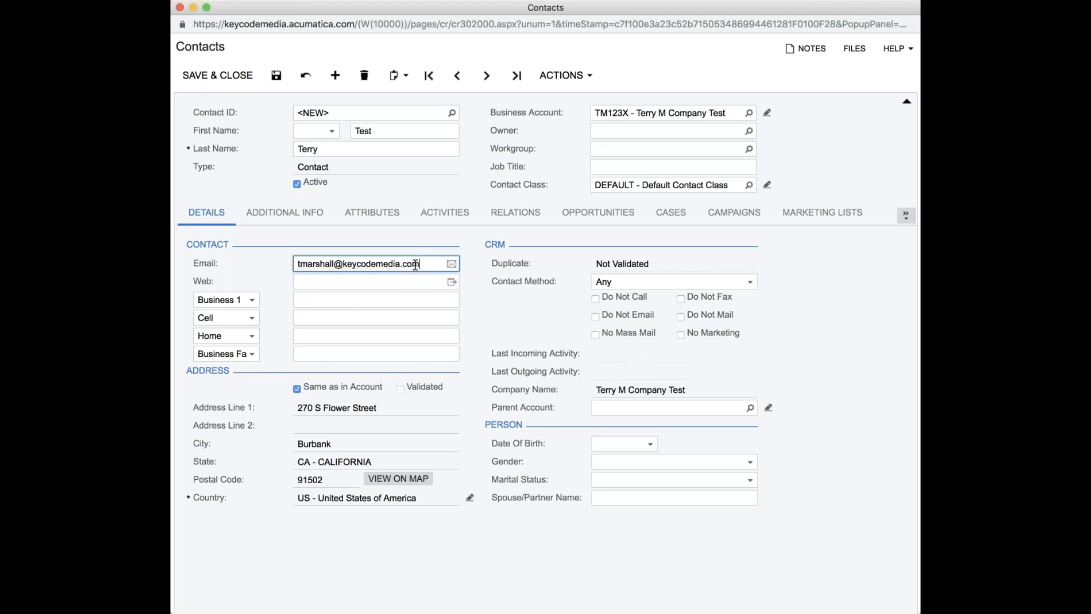
click(304, 298)
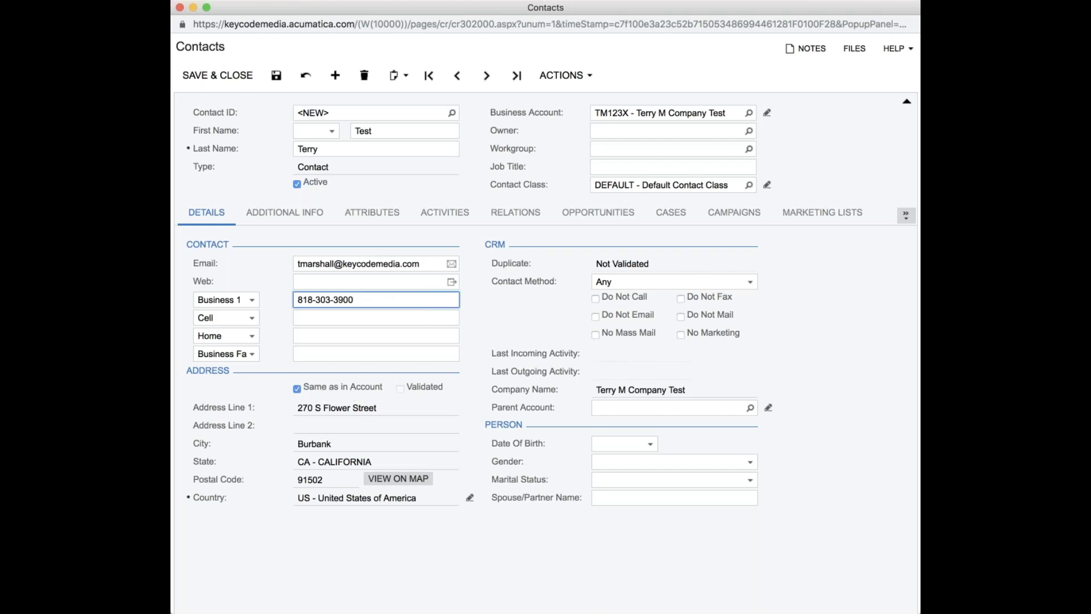
click(232, 79)
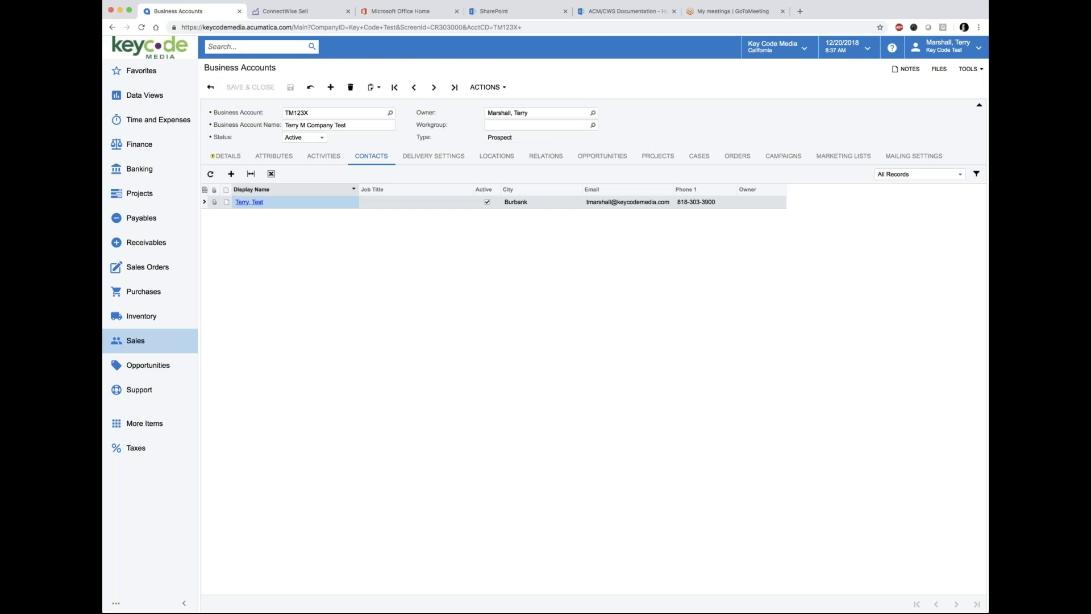
click(223, 74)
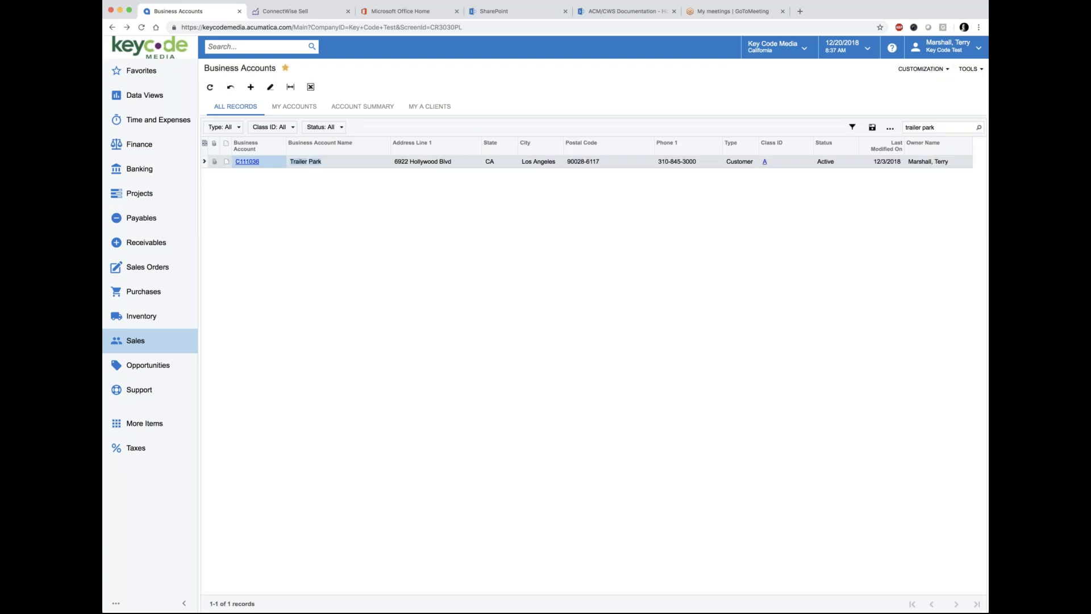
click(948, 128)
text(terry)
key(Return)
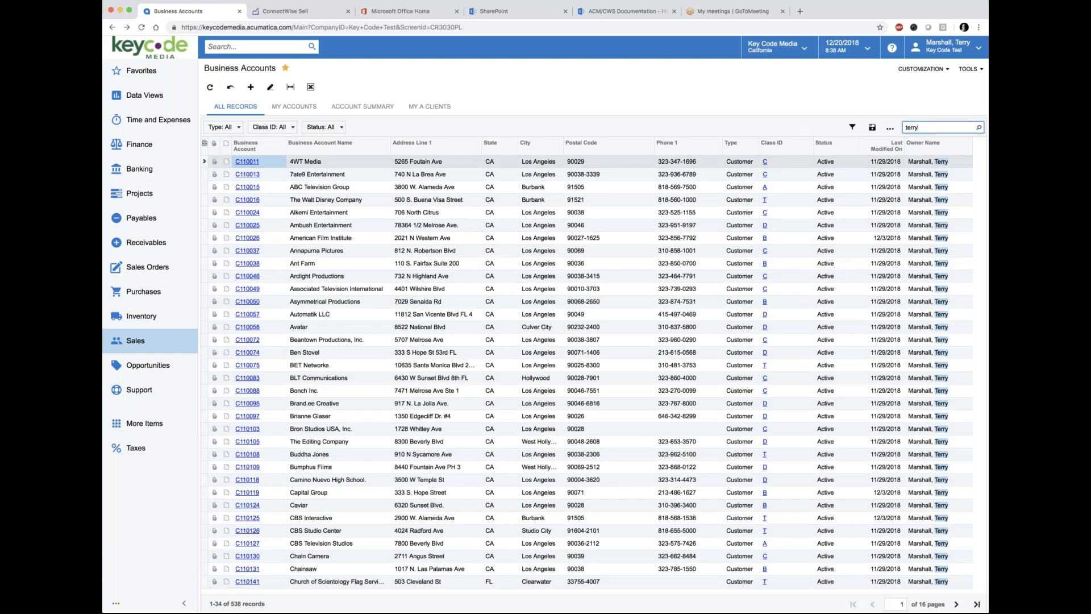
text(test)
key(Return)
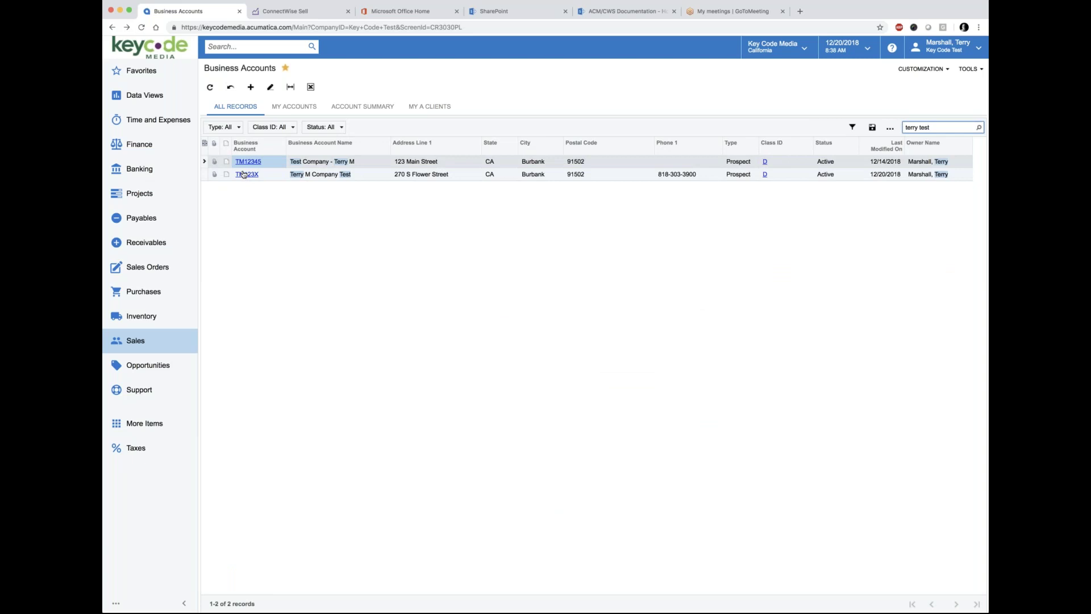
click(247, 173)
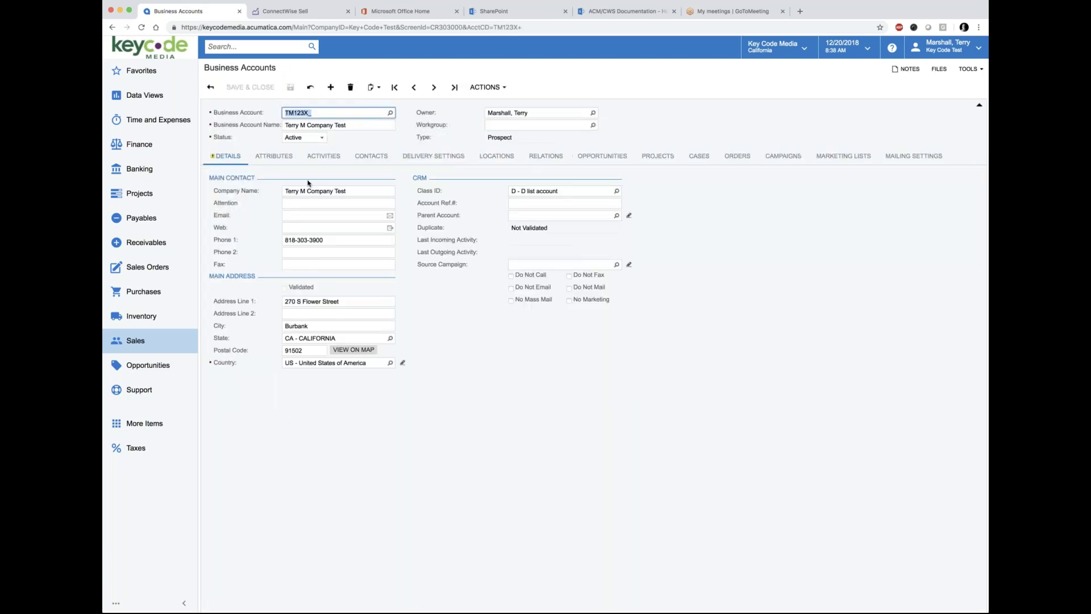
click(368, 161)
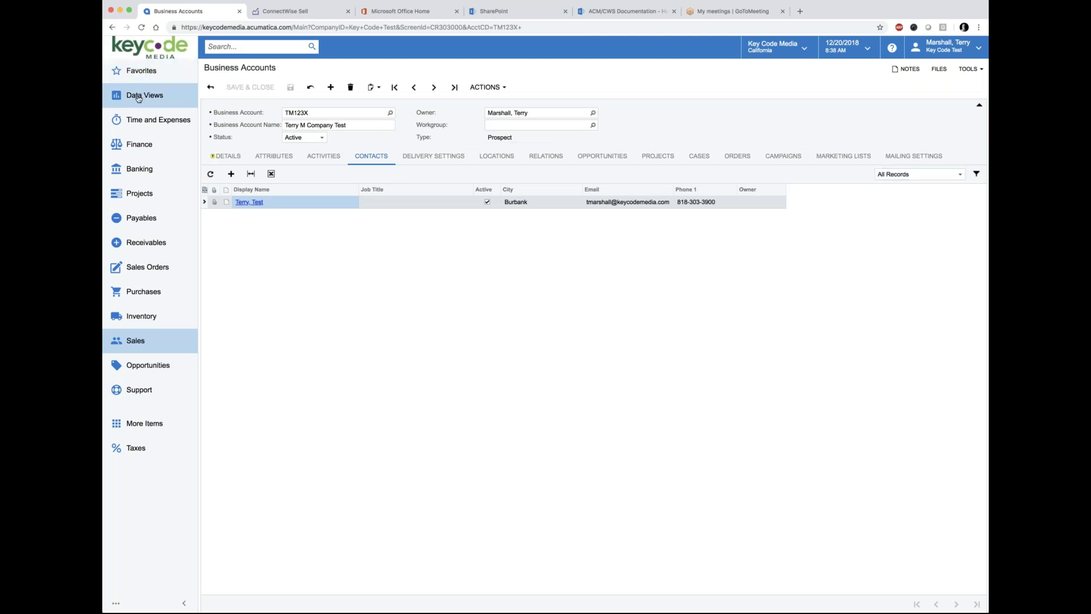
Step: Go through Data Views to open the Sales Activity Dashboard under Dashboards
click(138, 98)
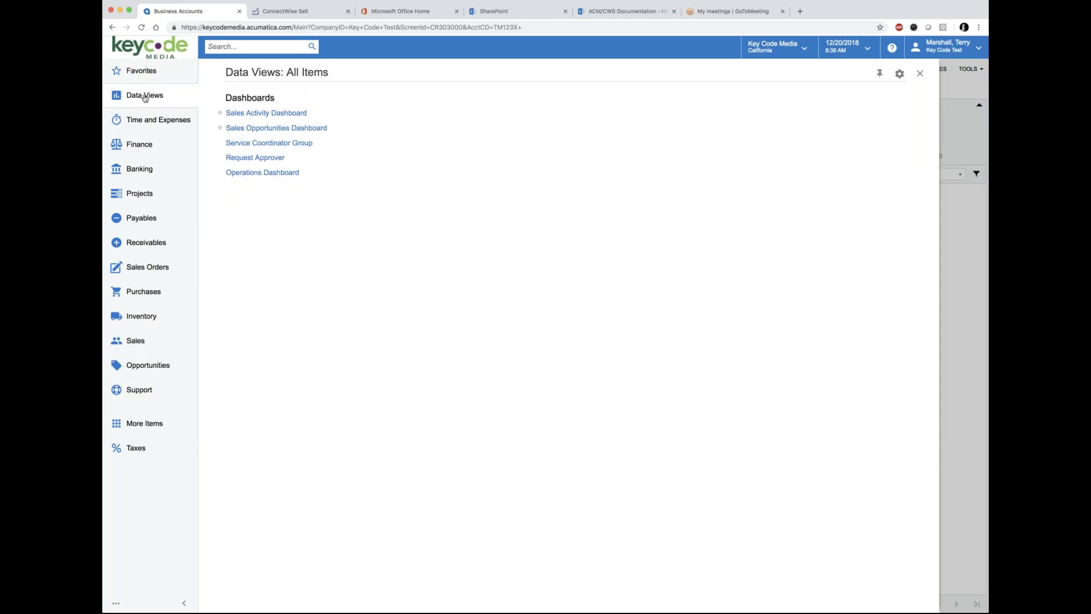
click(142, 72)
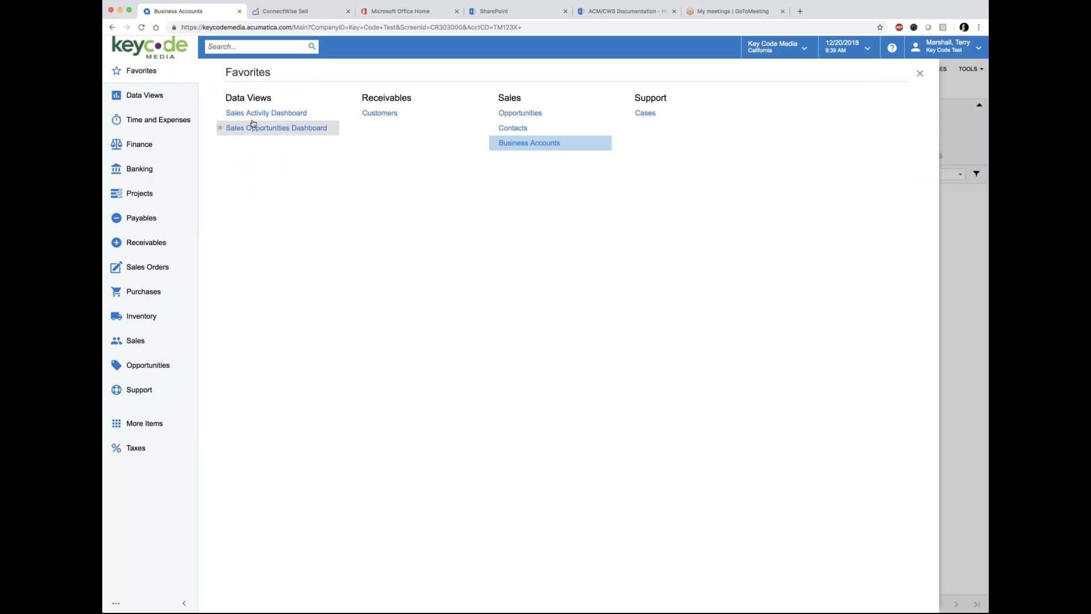
click(151, 98)
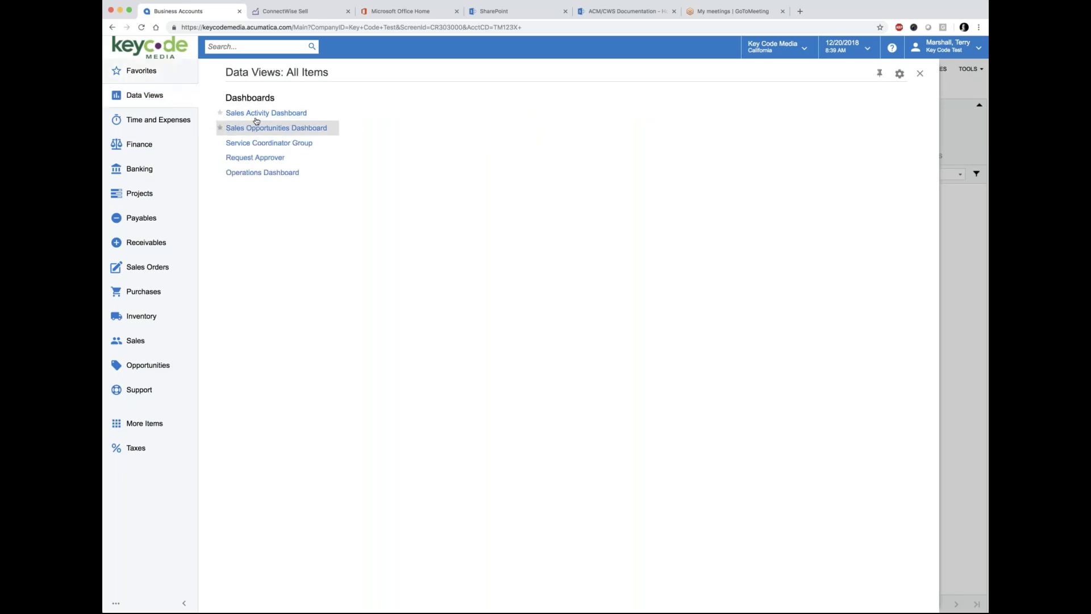
click(258, 115)
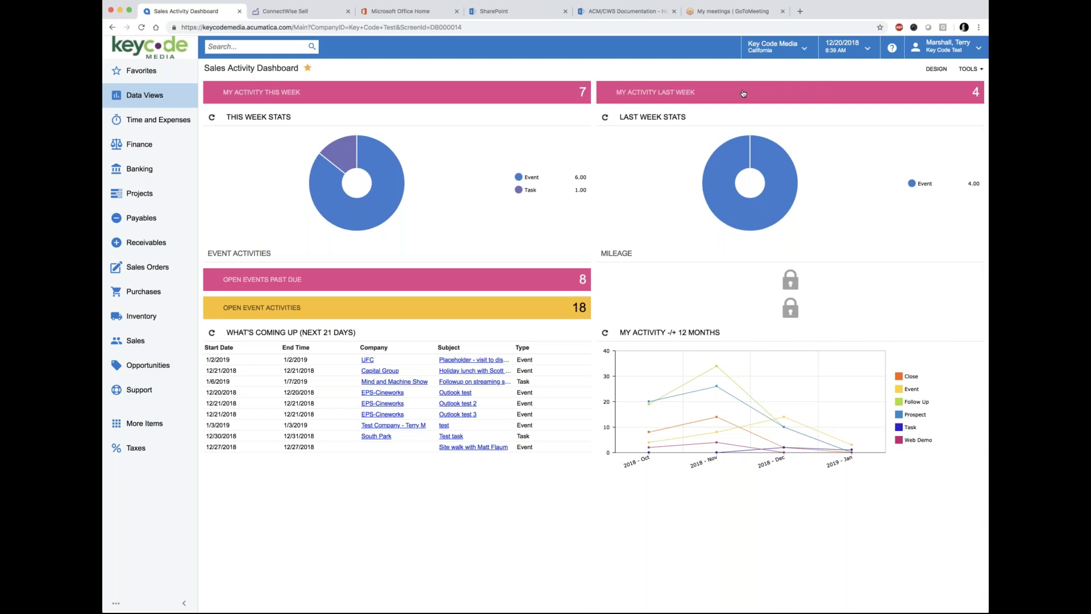
Step: Inspect the pie chart slices and this week's 7 activities, then bring up Favorites
mouse_move(340, 158)
mouse_move(347, 185)
mouse_move(341, 155)
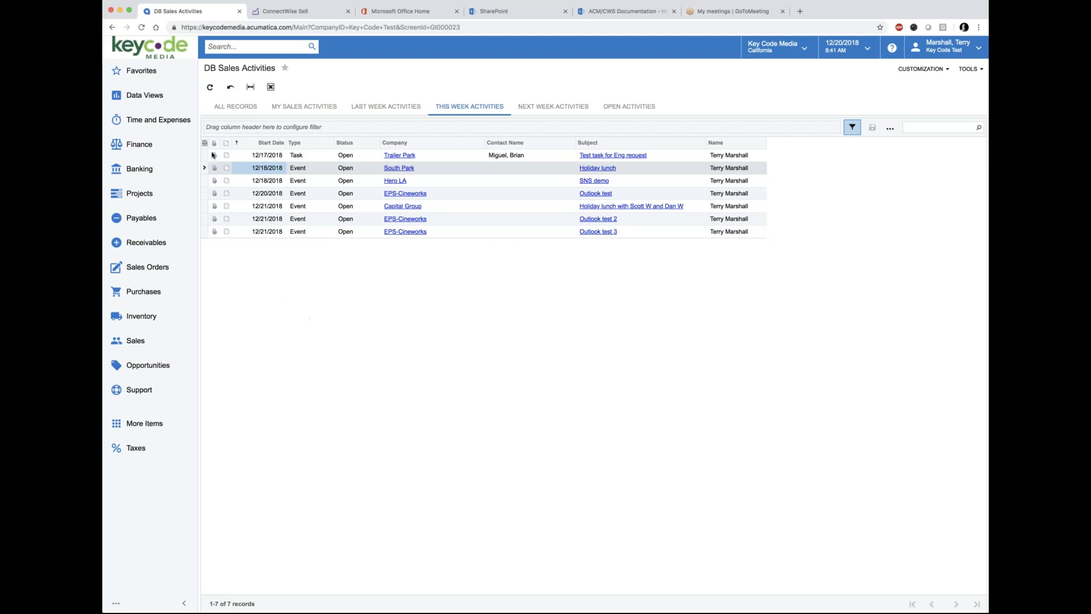
click(142, 73)
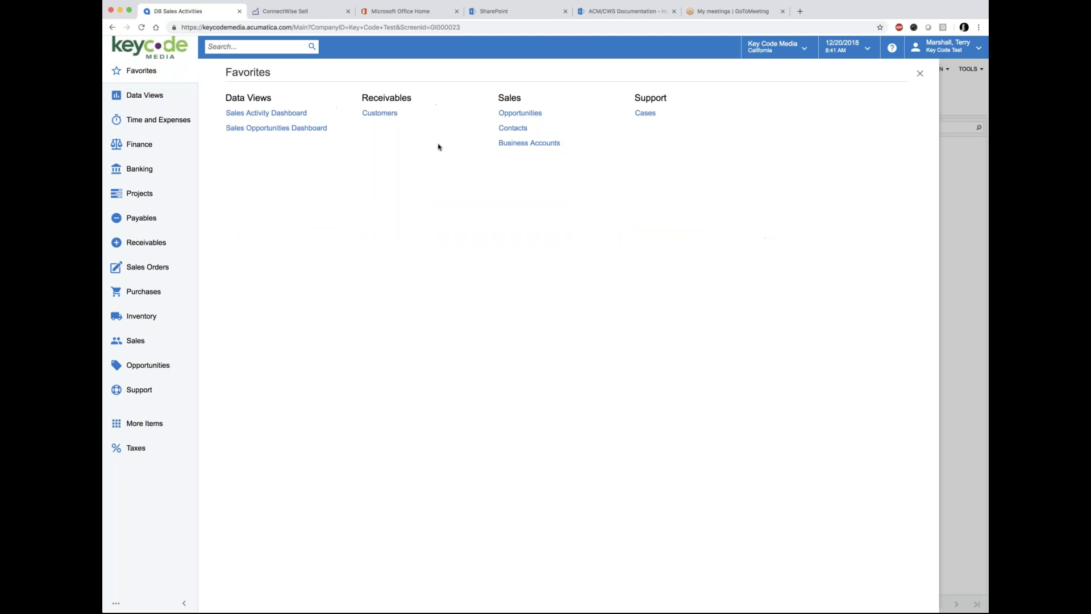
Step: Open Business Accounts from Favorites and clear the old search text to list every account
click(524, 146)
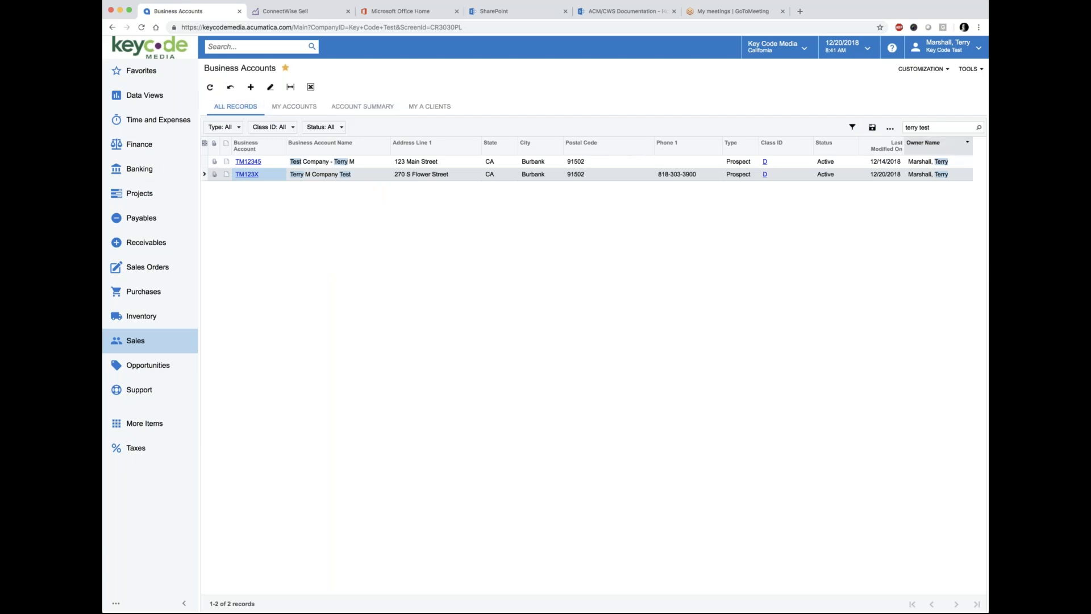
click(933, 130)
key(BackSpace)
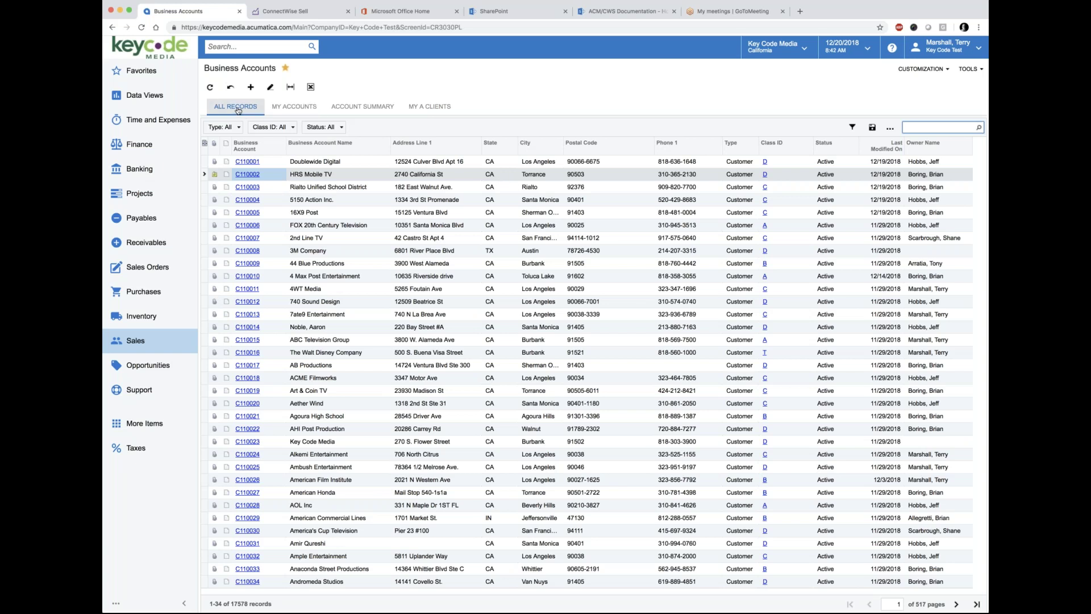
Step: Try the owned-accounts and A-class filters, then return to All Records showing 17578 accounts
click(298, 108)
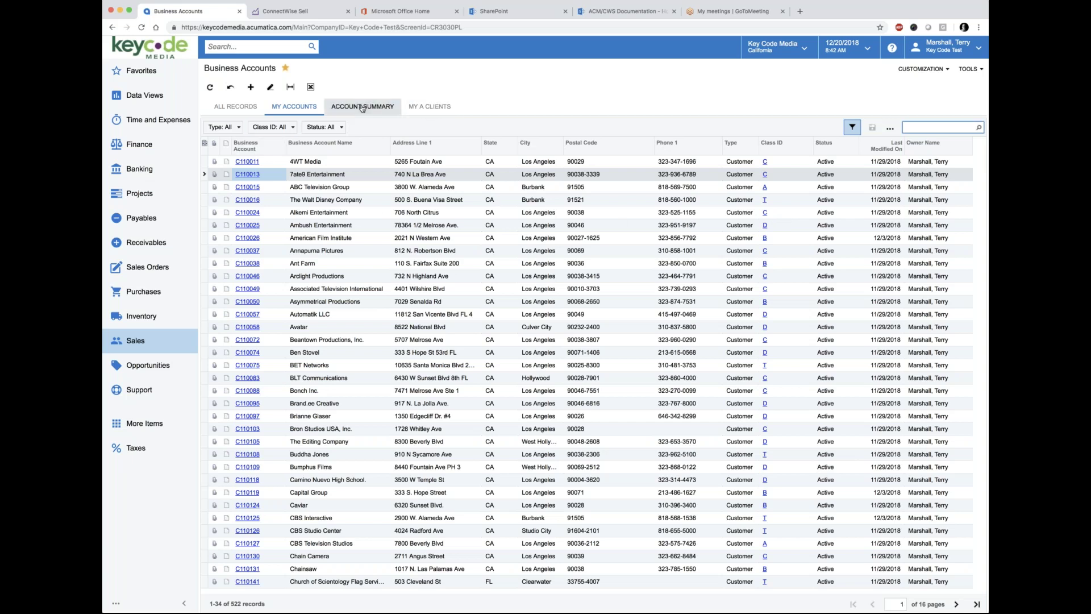
click(433, 109)
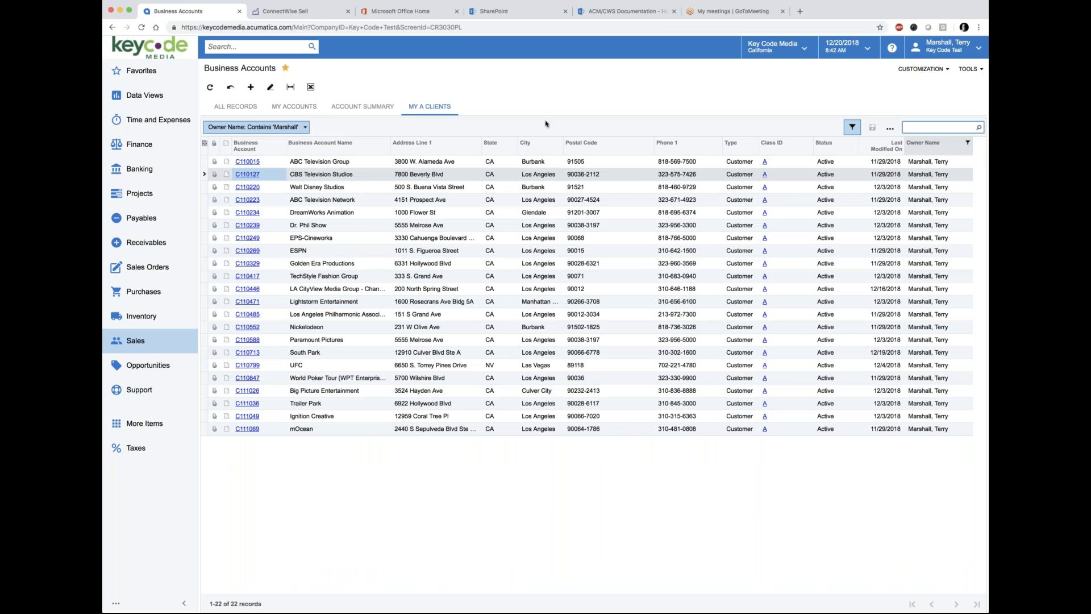
click(235, 107)
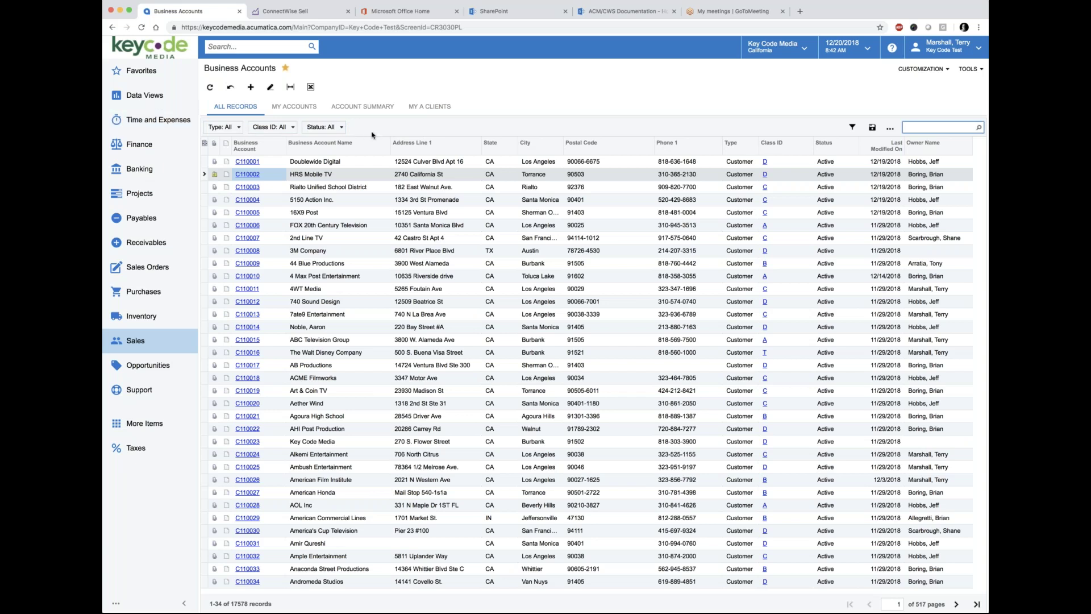
Step: Restrict the Type filter to Vendor only, showing 838 accounts
click(239, 129)
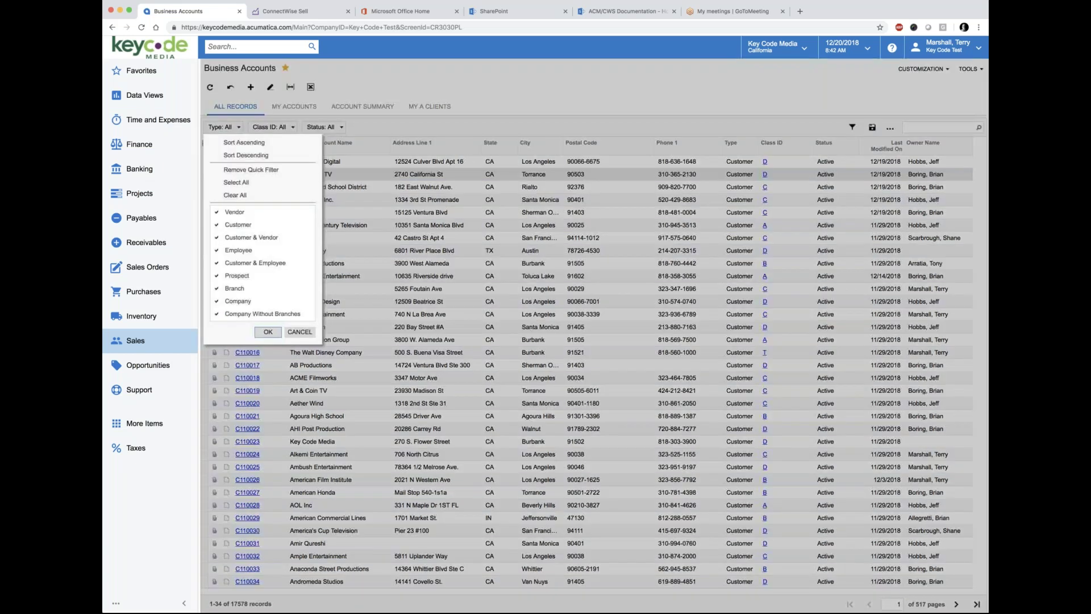
click(235, 195)
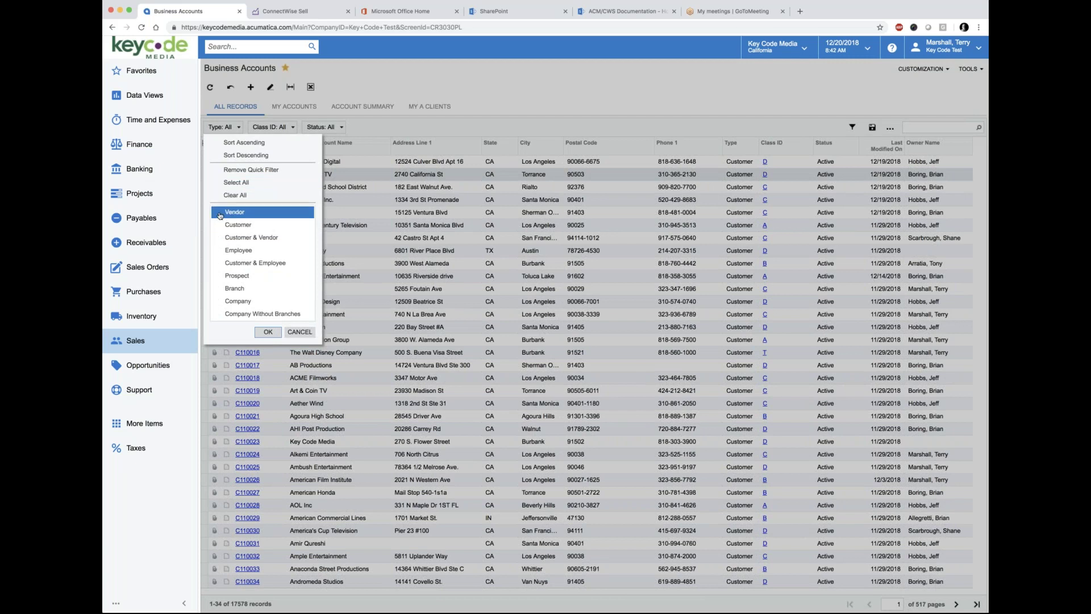
click(267, 331)
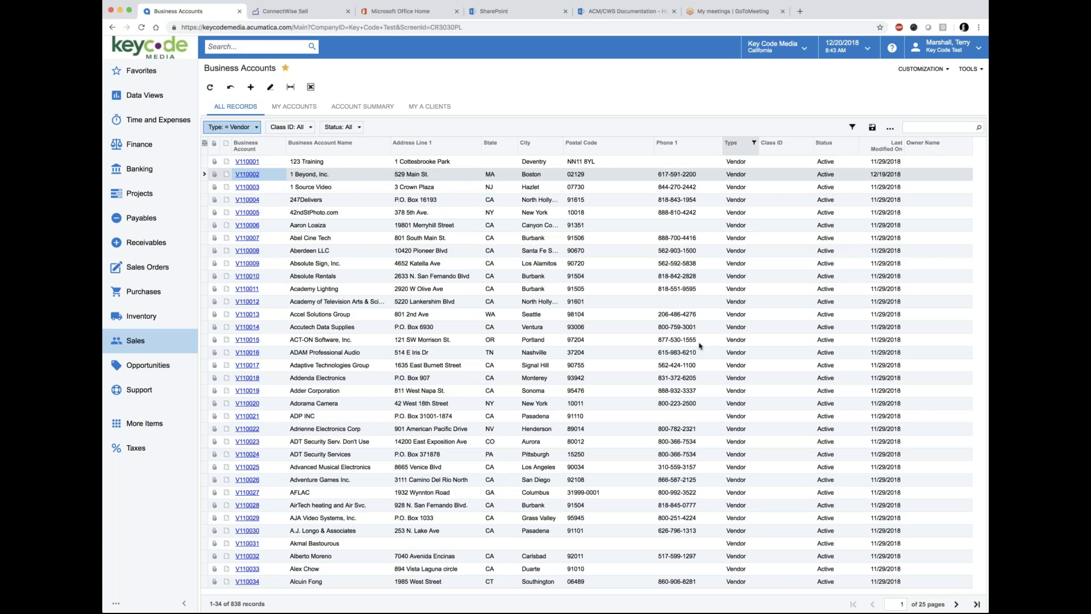
Step: Sort the vendor accounts by Business Account Name in ascending order
click(923, 129)
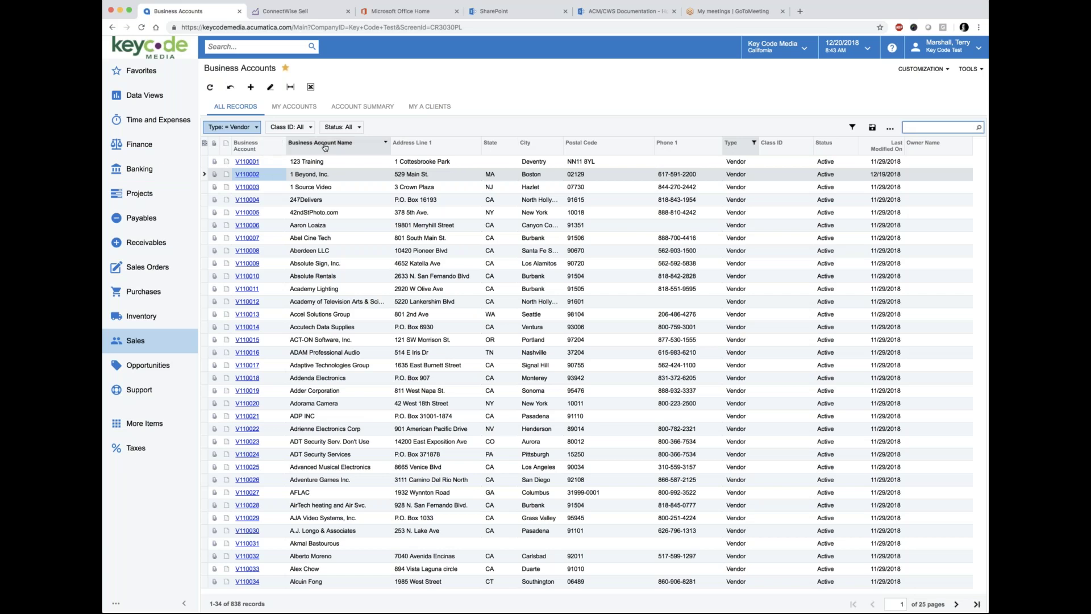
click(353, 146)
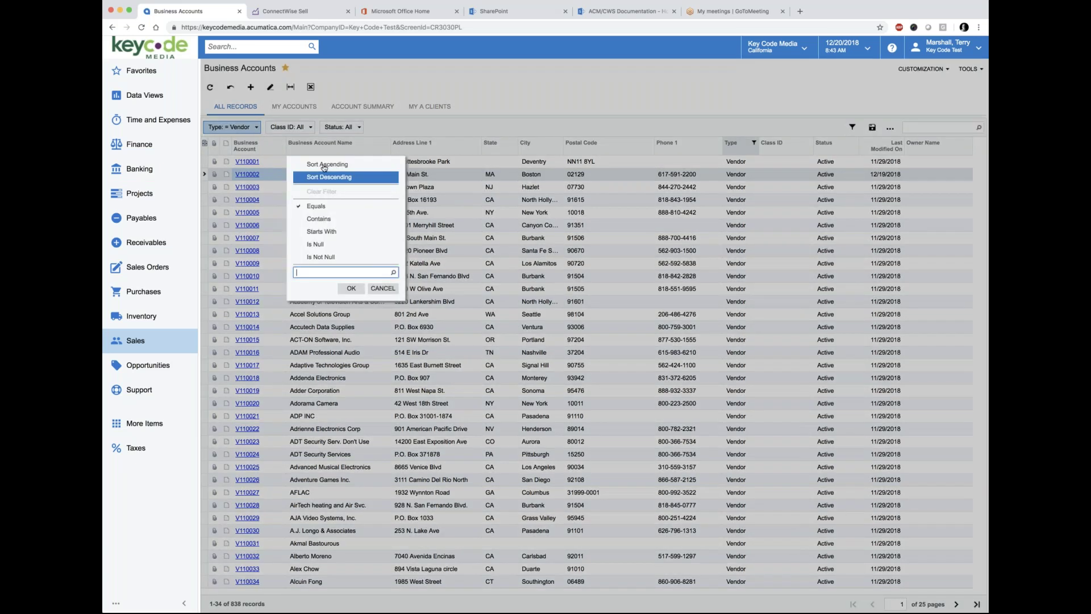
click(327, 164)
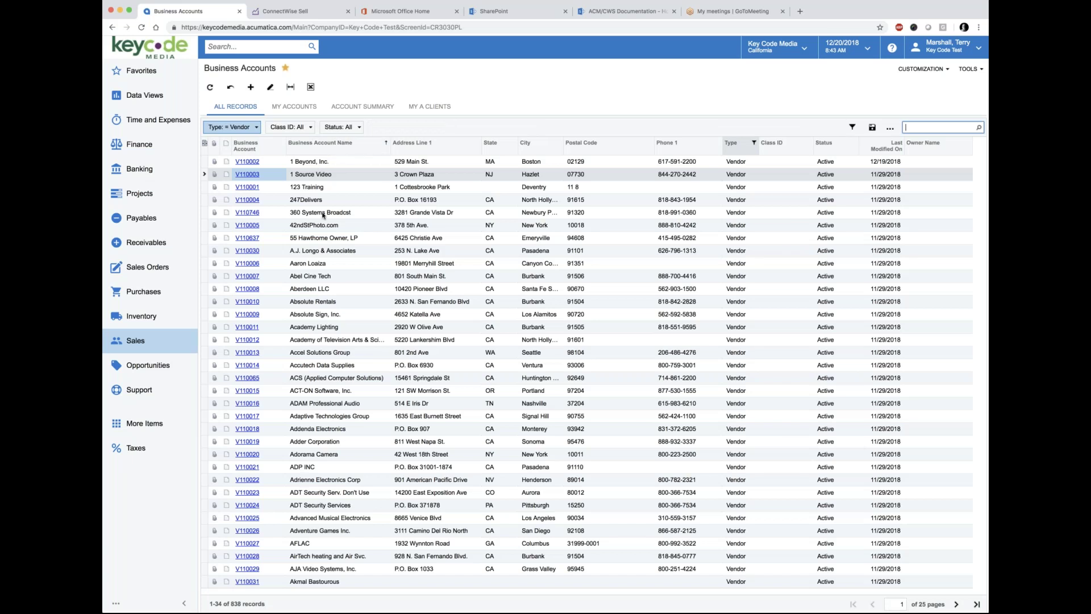
Step: Add a State quick filter to the filter bar, discarding a trial Business Account Name filter
drag(334, 148, 413, 129)
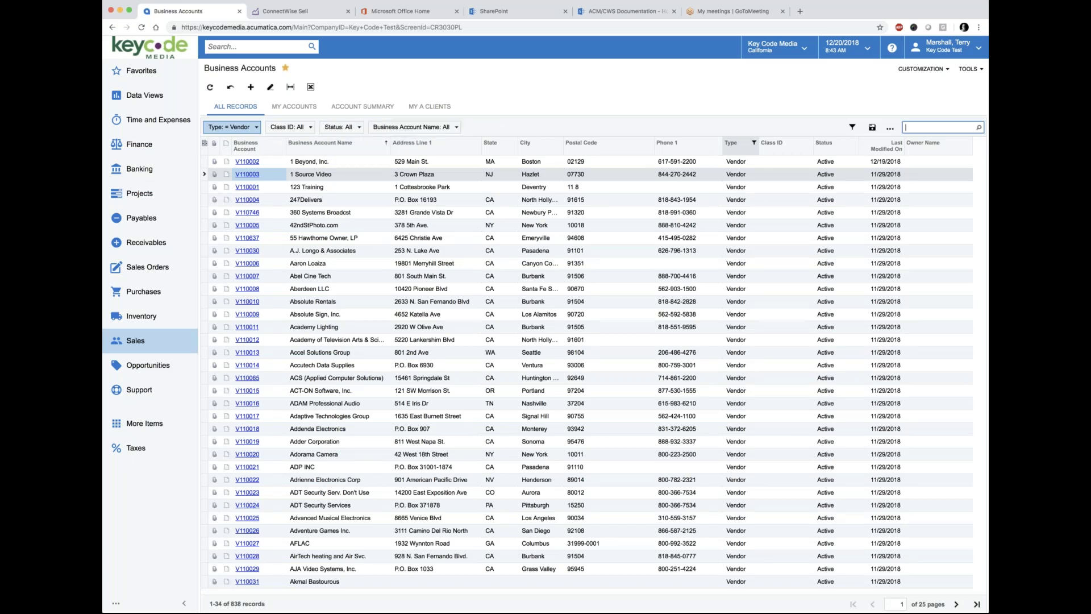
click(457, 127)
click(457, 127)
click(457, 128)
click(483, 130)
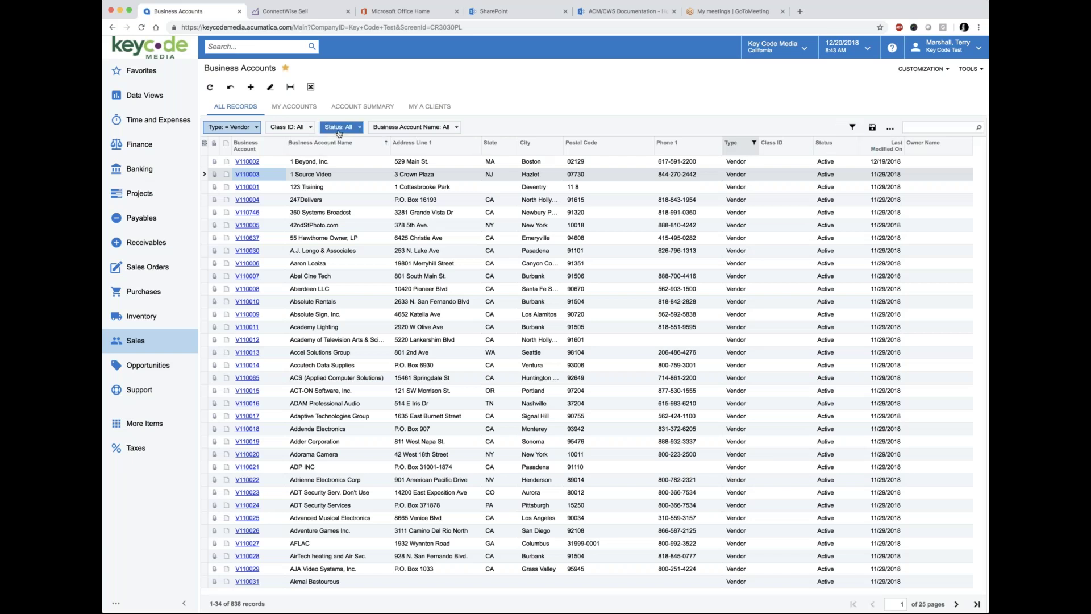
click(438, 128)
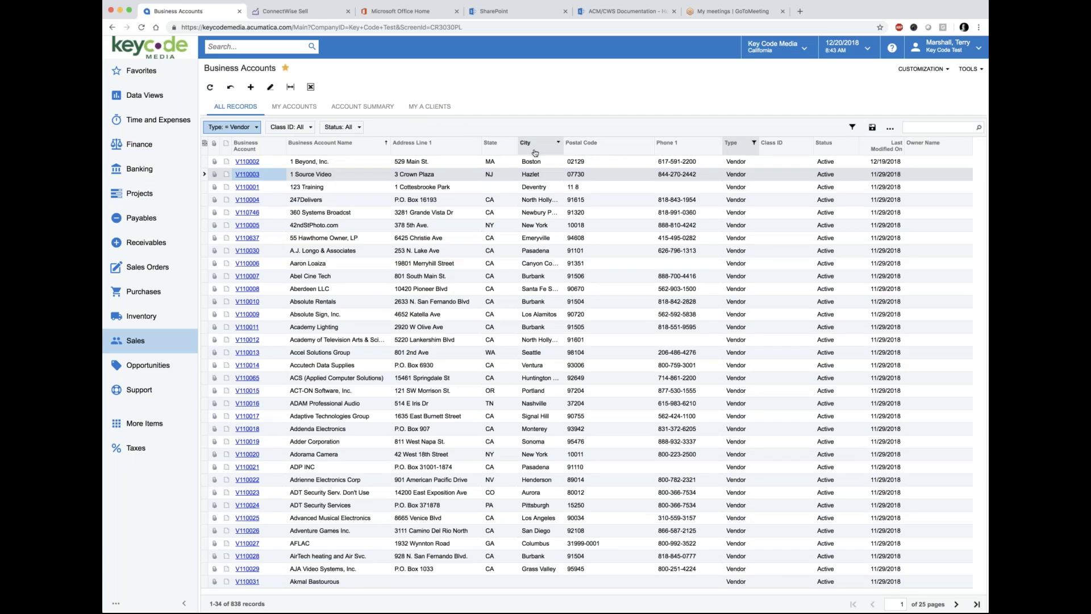
drag(493, 148, 418, 133)
Step: Filter the vendor list to State equals CA, leaving 398 records
click(390, 131)
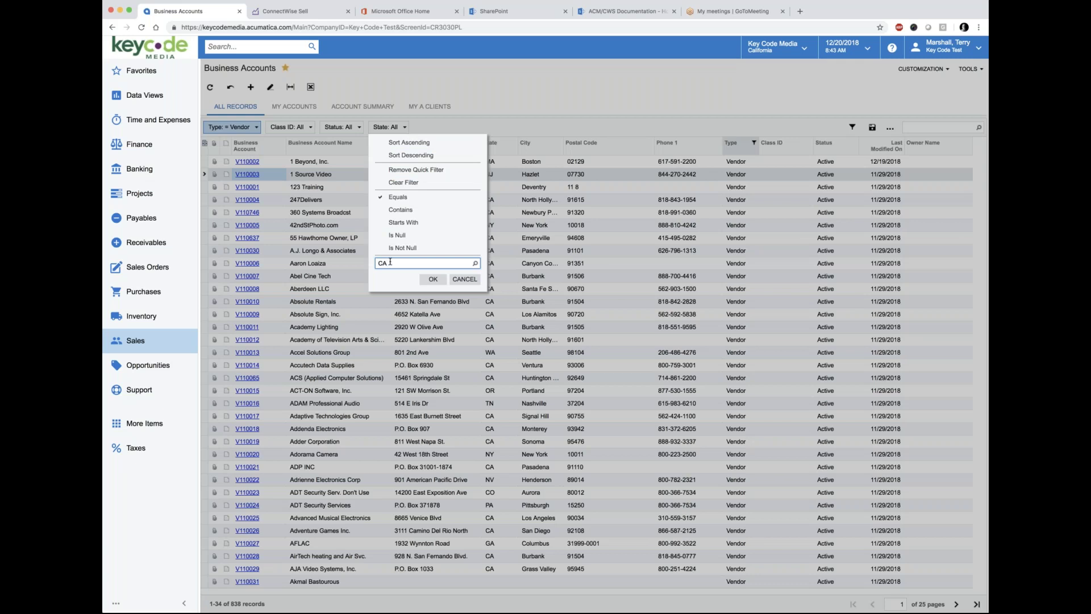
click(433, 278)
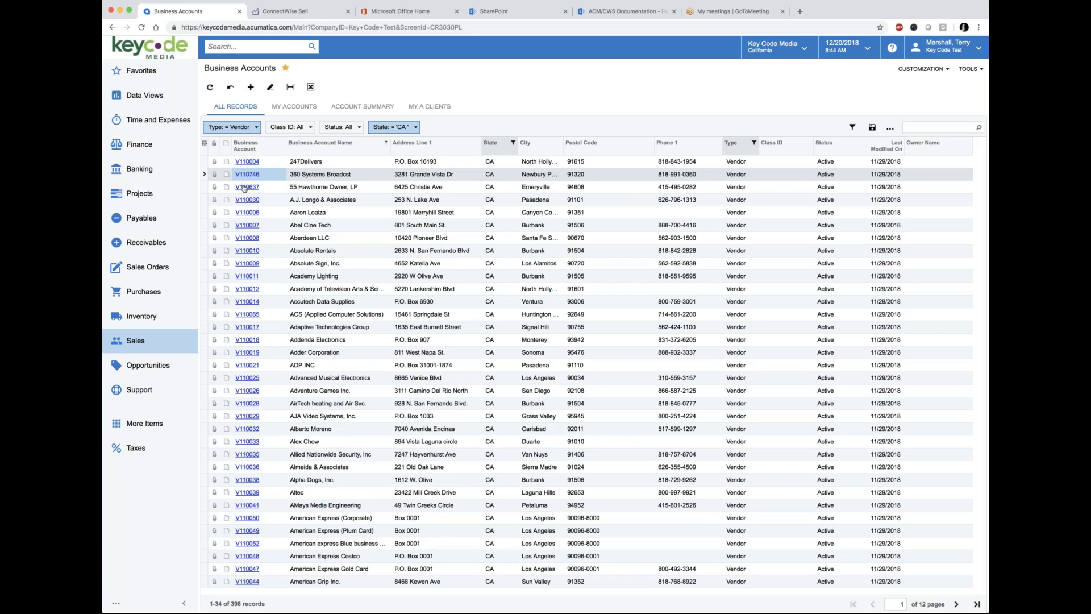
Step: Remove the Vendor restriction so all account types are shown again
click(245, 146)
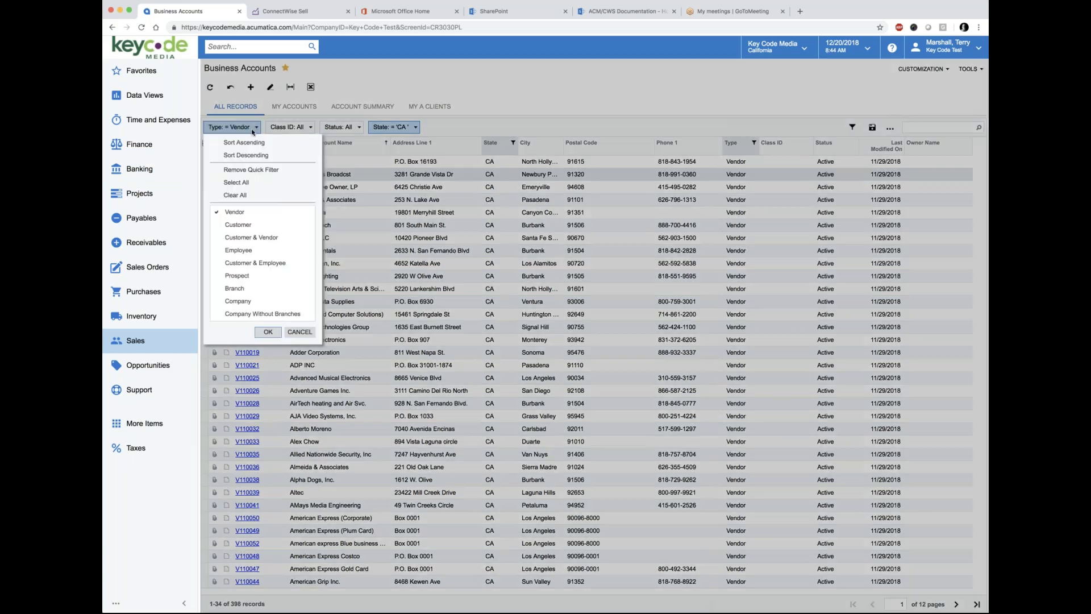
click(225, 196)
click(268, 332)
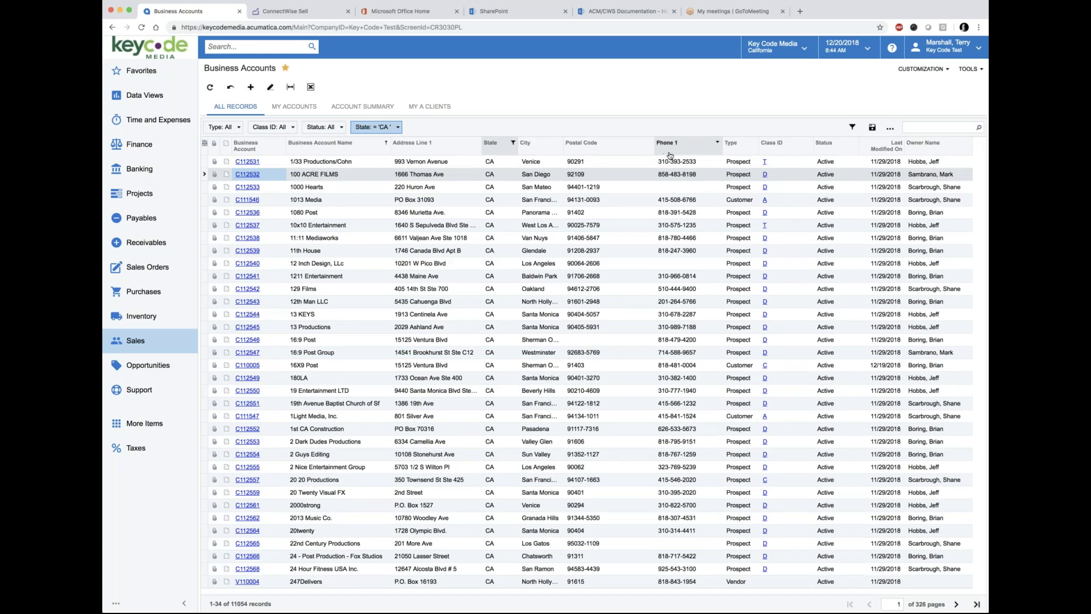
Step: Add a Type quick filter limited to Prospect, giving 9542 CA accounts
drag(737, 152, 380, 132)
click(382, 132)
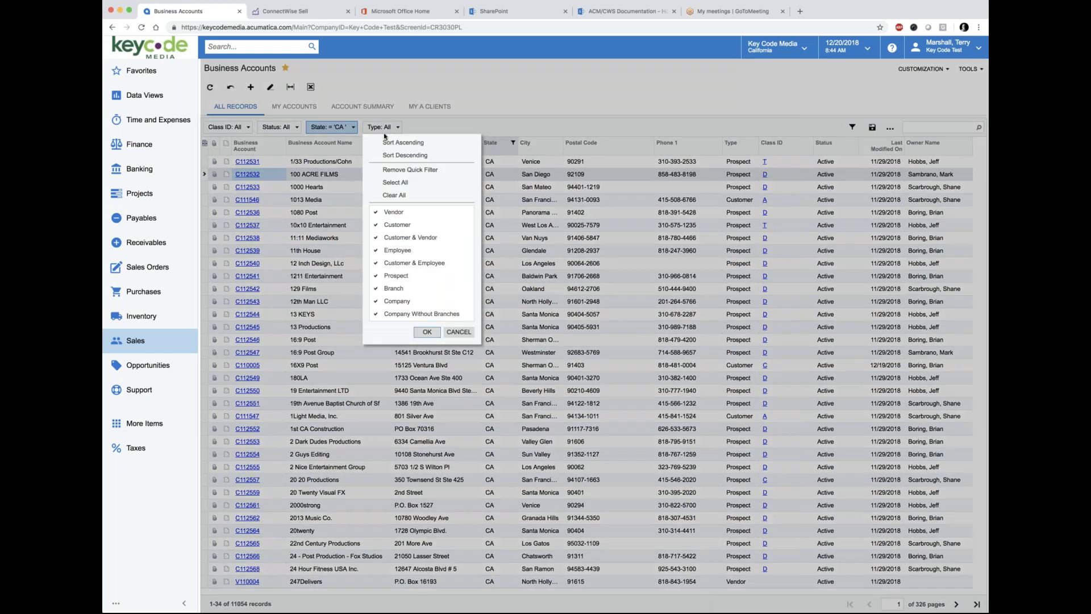
click(392, 195)
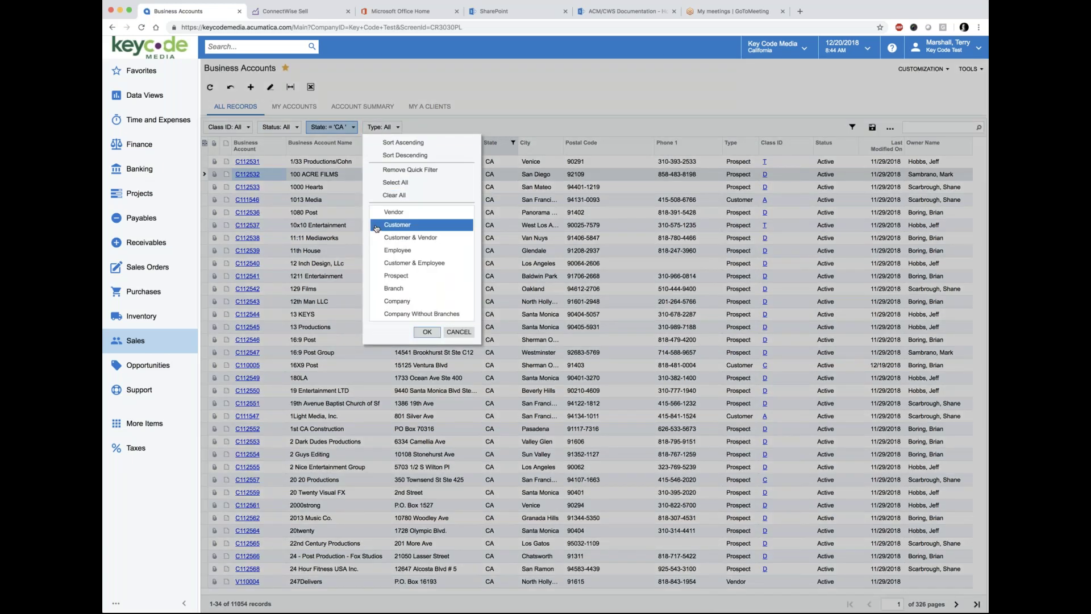
click(379, 276)
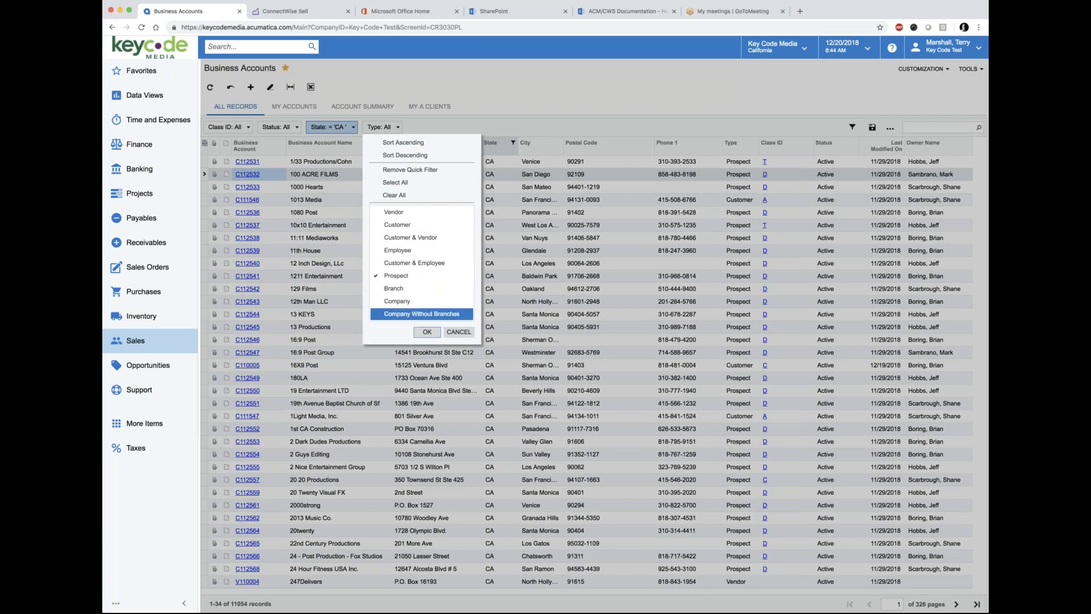
click(431, 333)
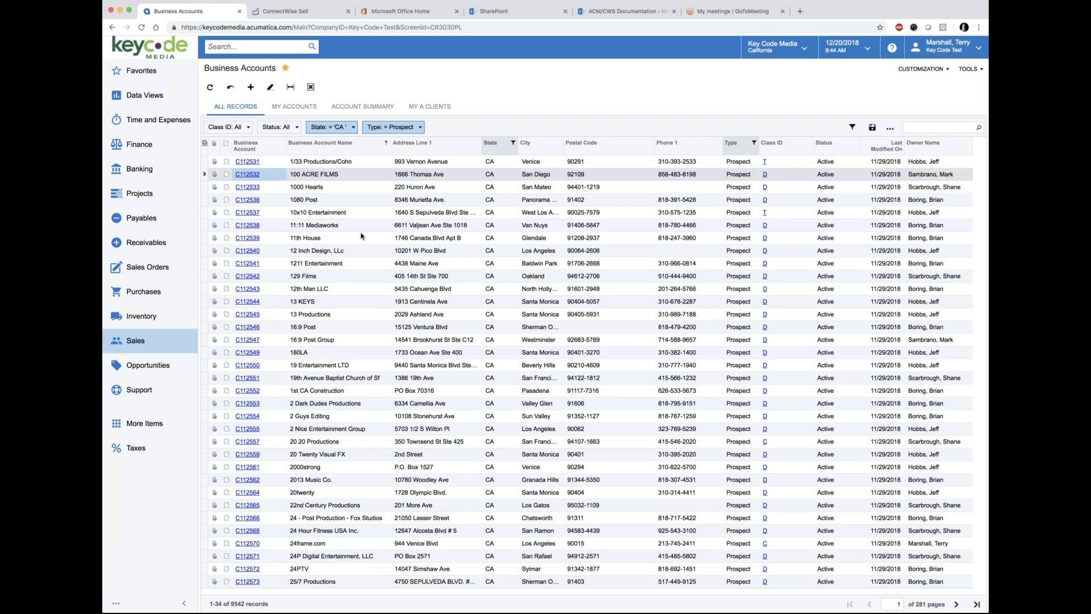
Step: View Opportunity Creation.pdf in SharePoint zoomed in three levels, then return to Acumatica
click(147, 72)
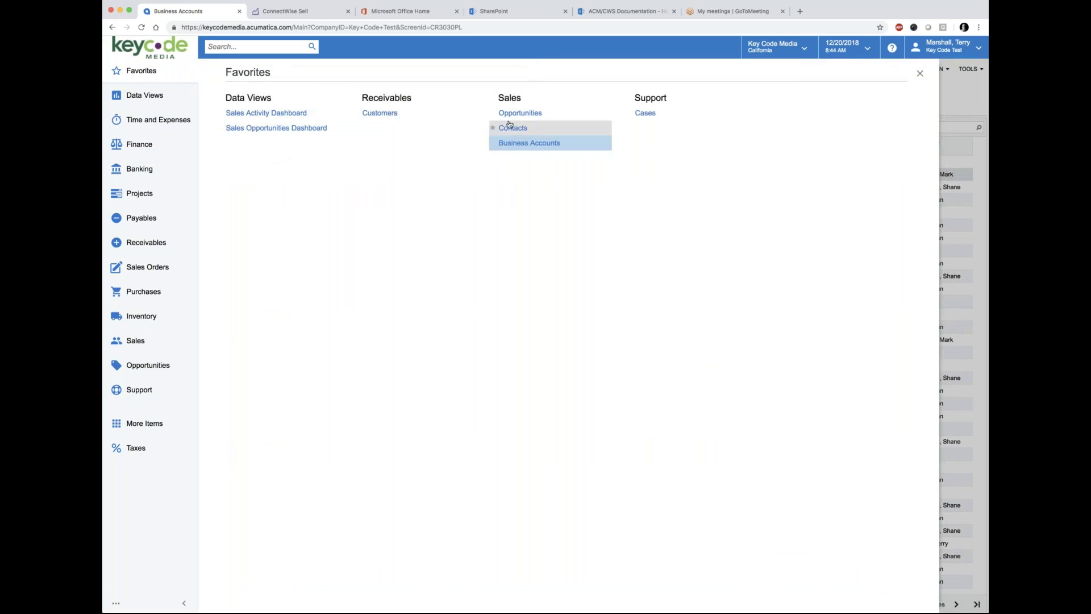
click(611, 13)
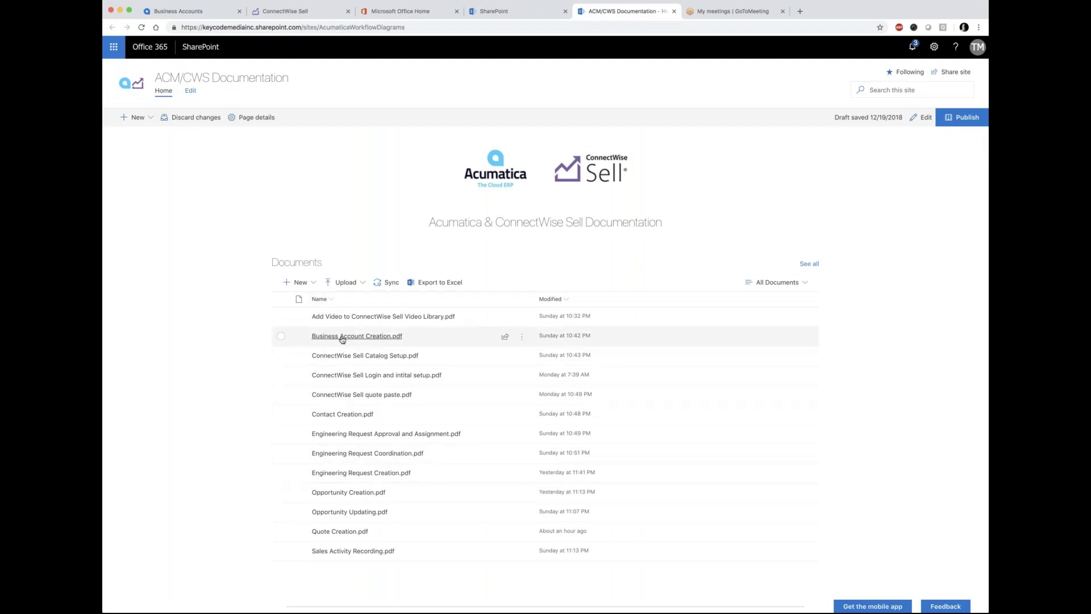
click(345, 493)
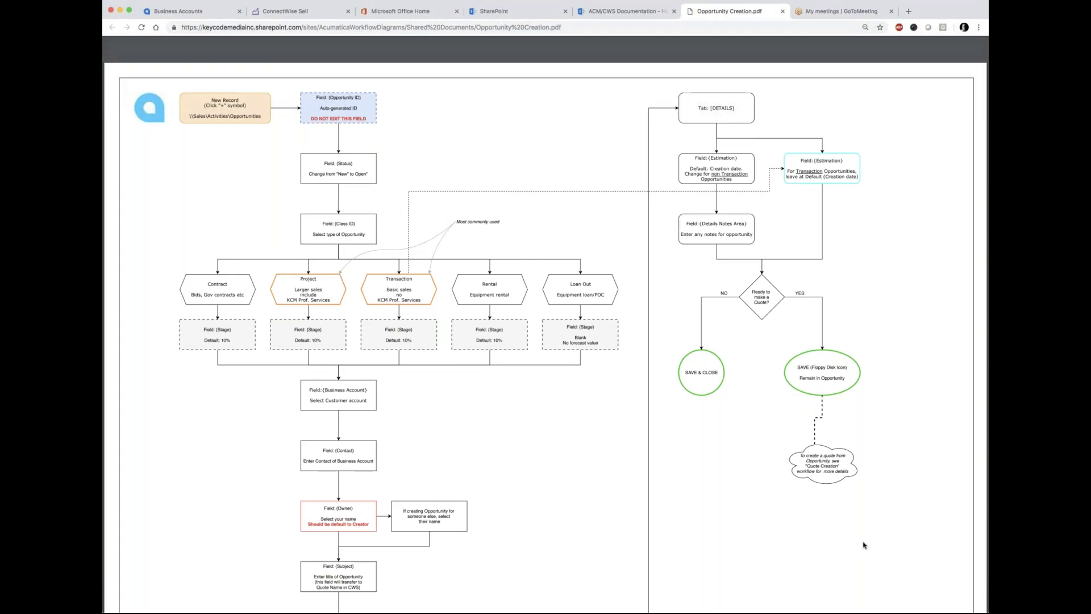
click(959, 563)
click(959, 564)
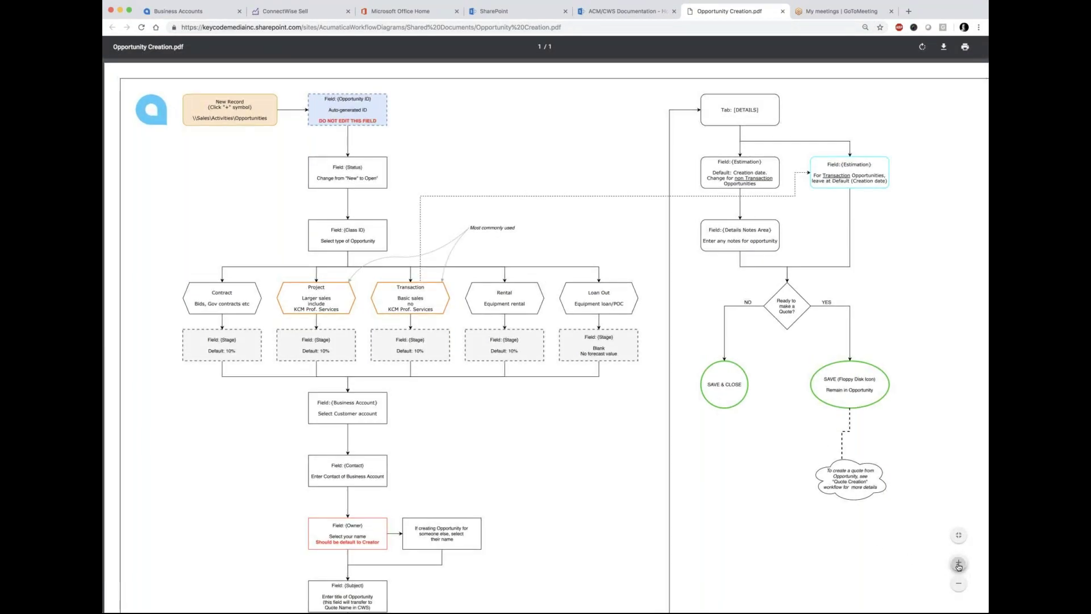
click(959, 564)
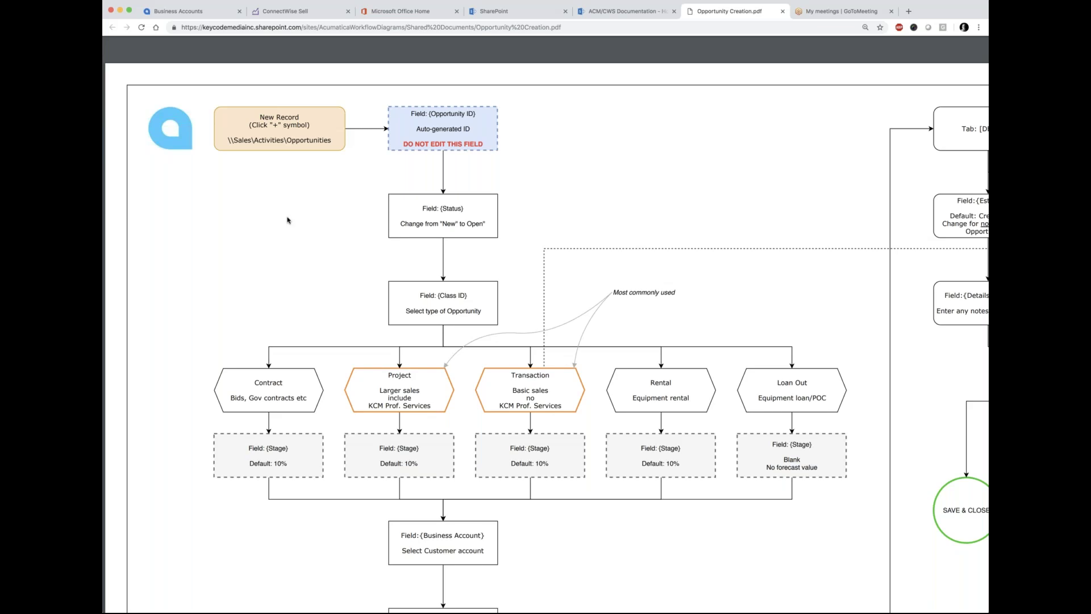
click(187, 11)
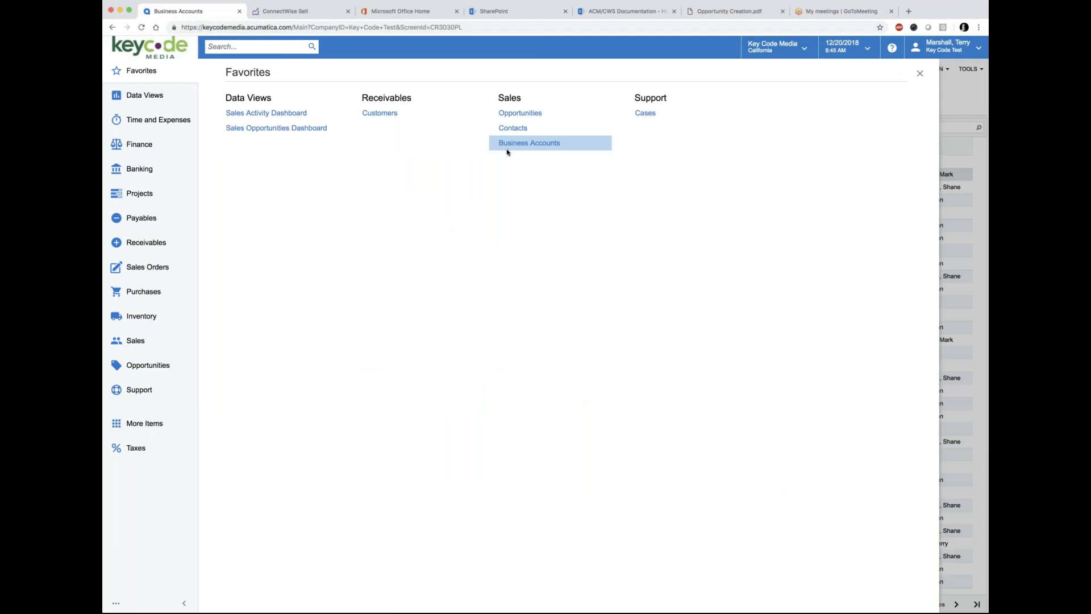
Step: Open the Sales > Opportunities list showing all 20 opportunity records
click(510, 115)
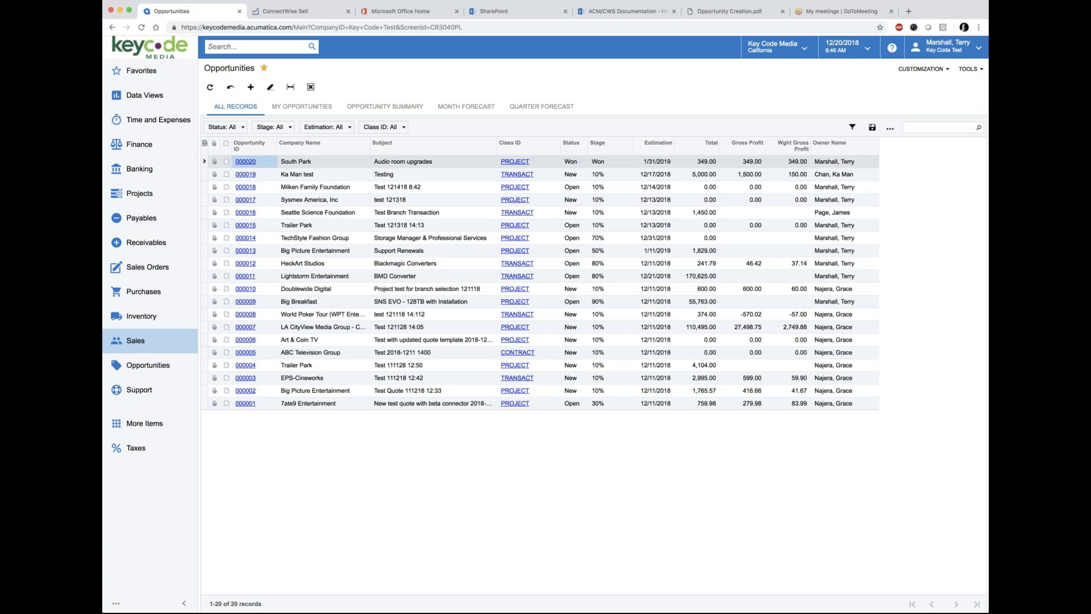
click(289, 12)
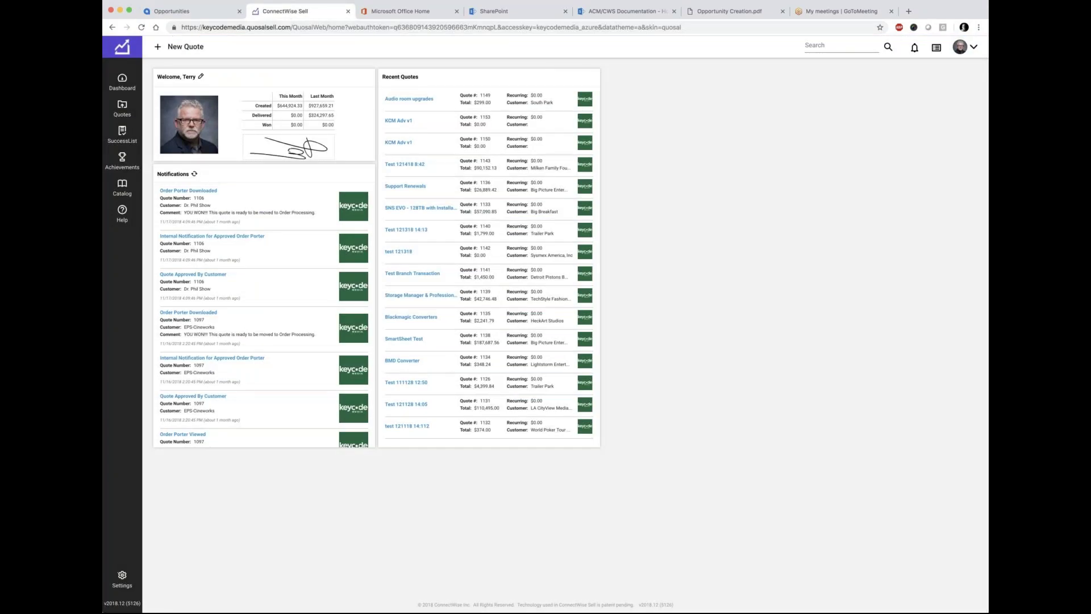
Step: Go from the ConnectWise Sell dashboard back to the Acumatica Opportunities list
click(185, 12)
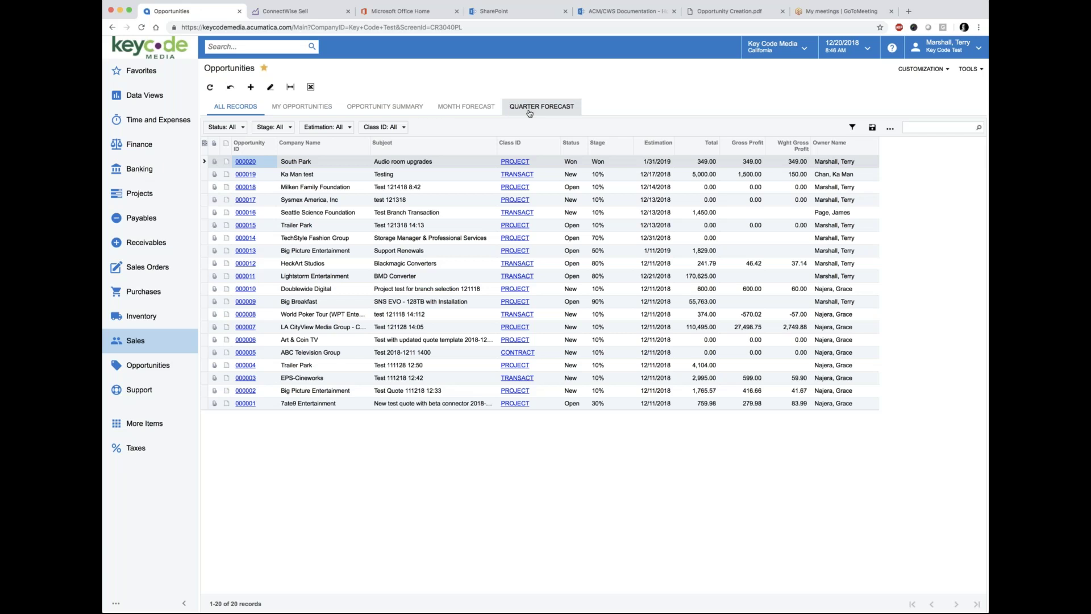
Step: Toggle between My Opportunities and All Records, then create a new blank opportunity
click(296, 108)
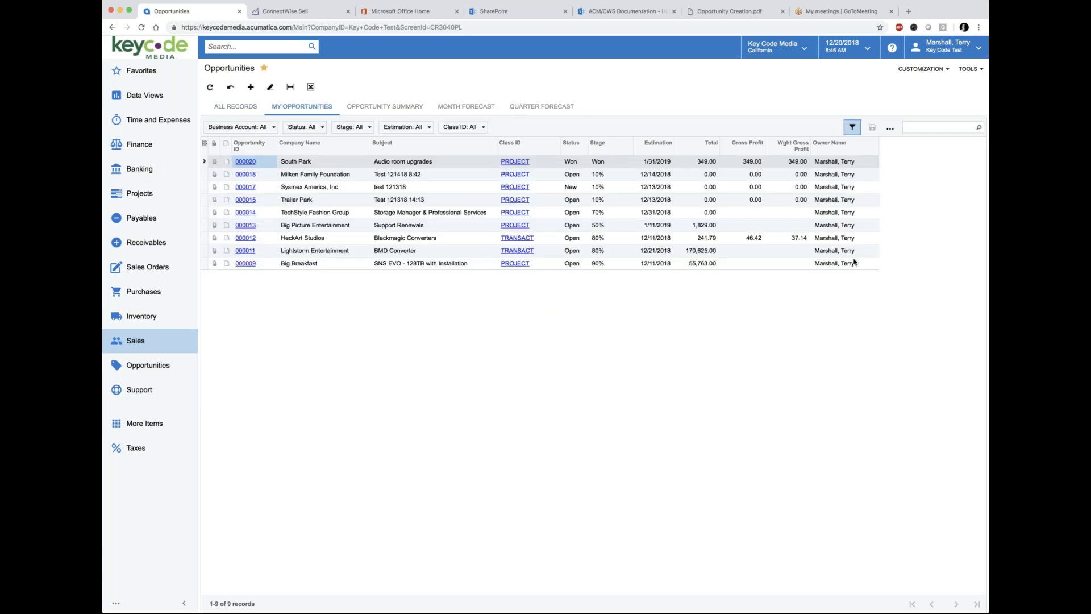
click(236, 107)
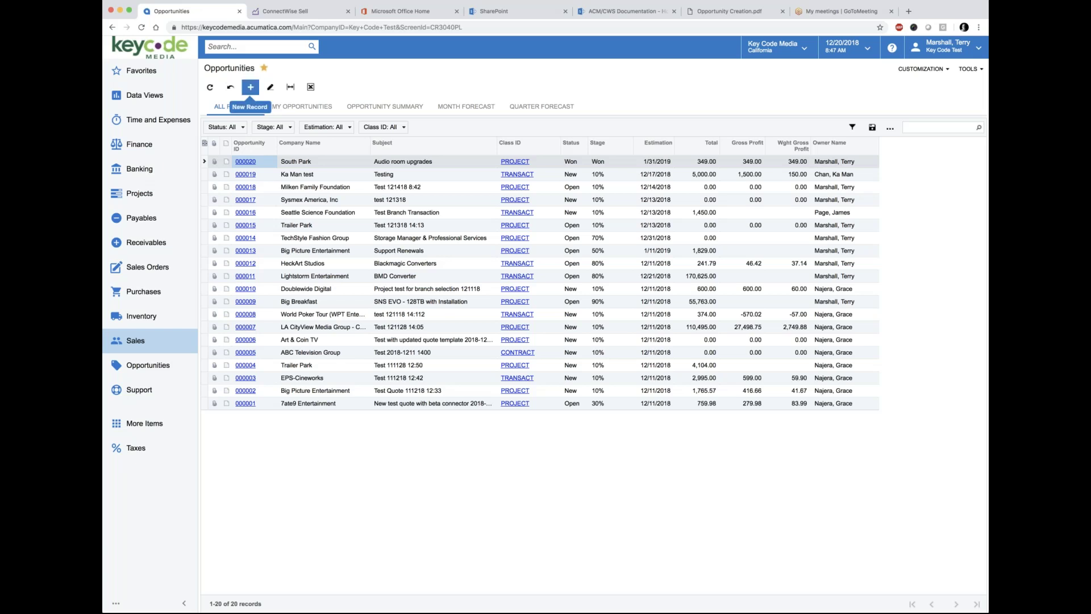
click(251, 87)
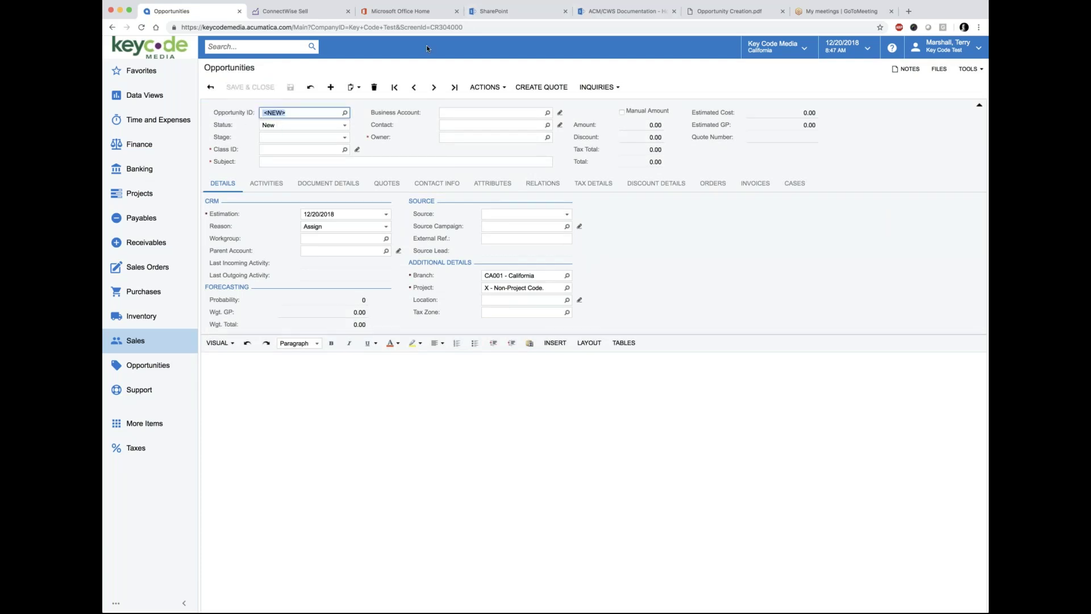
Step: Set the new opportunity's Status to Open after consulting the workflow PDF
click(721, 11)
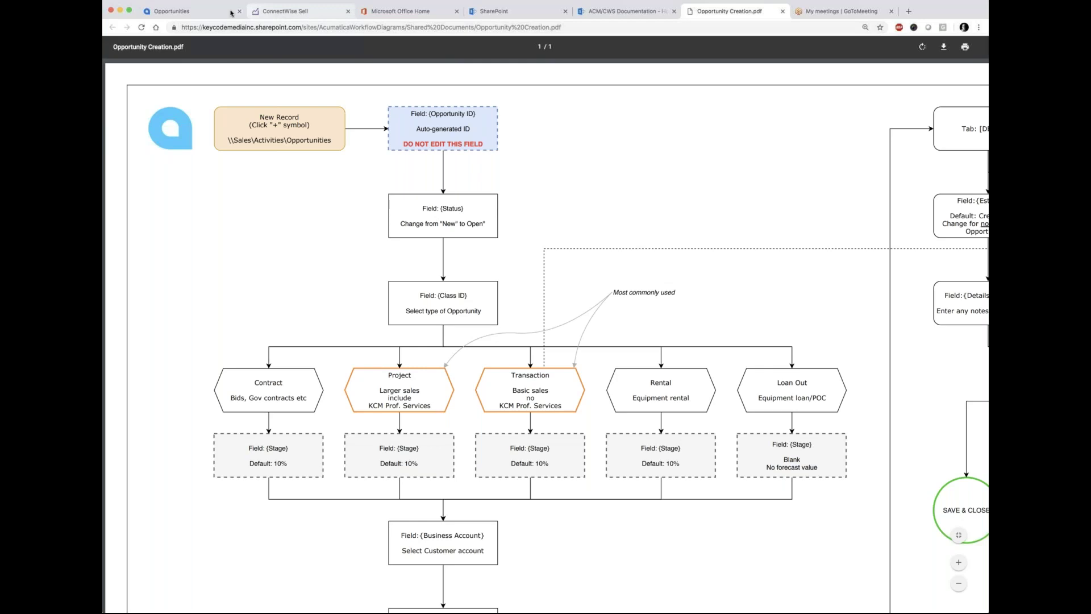
click(205, 12)
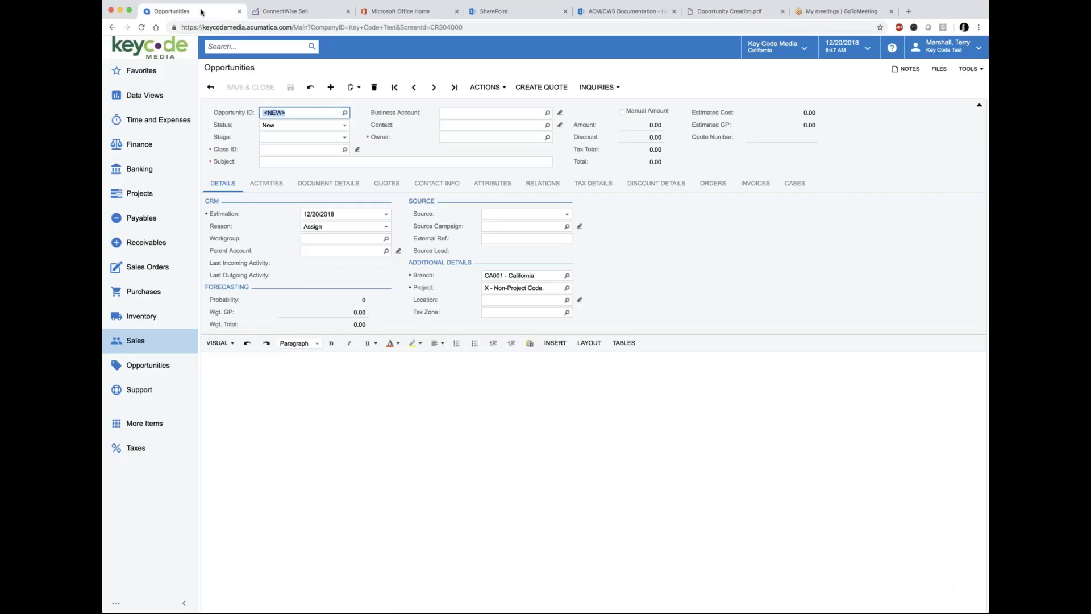
click(346, 128)
click(299, 141)
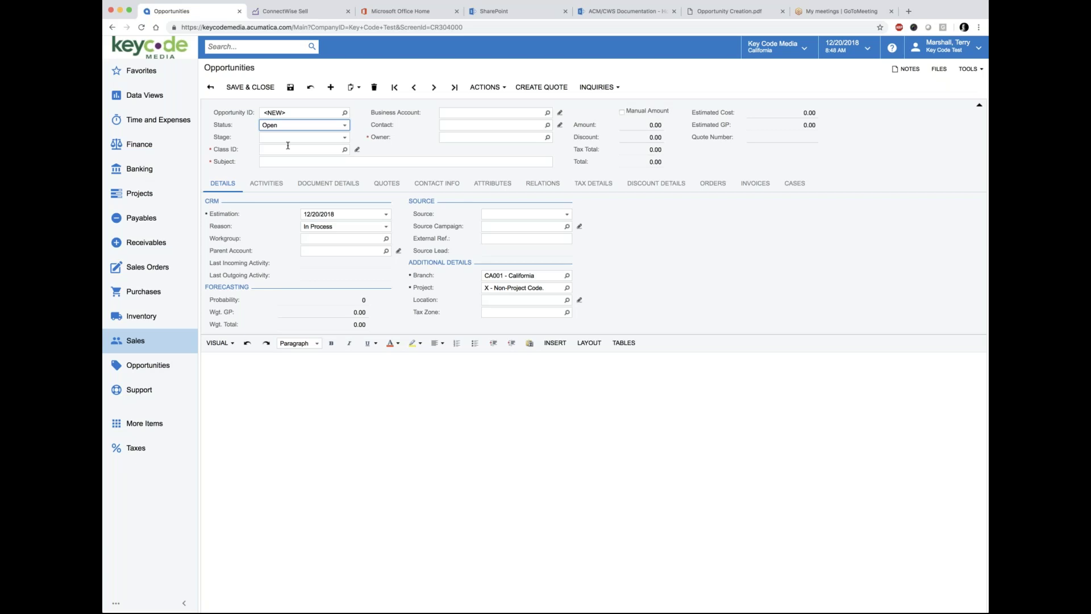
Step: Keep Status Open and recheck the workflow PDF before returning to the opportunity form
click(300, 125)
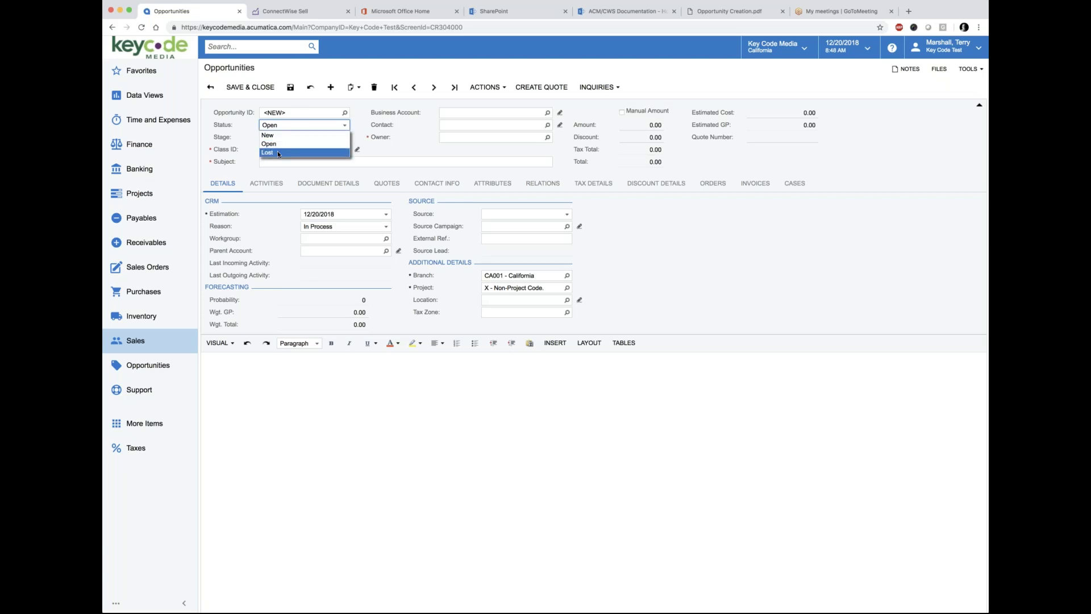
click(209, 108)
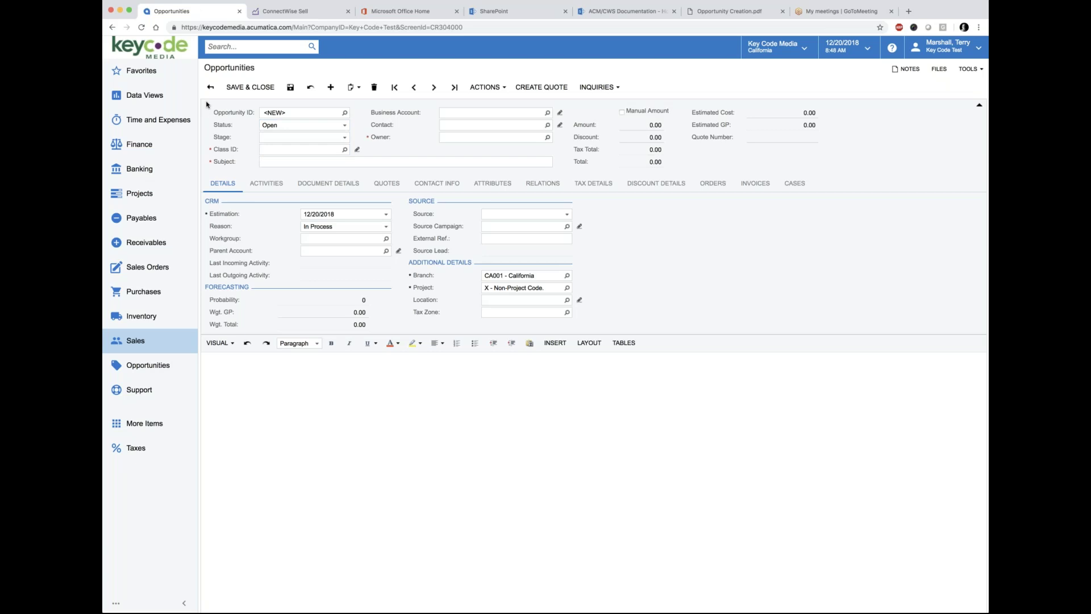
click(732, 12)
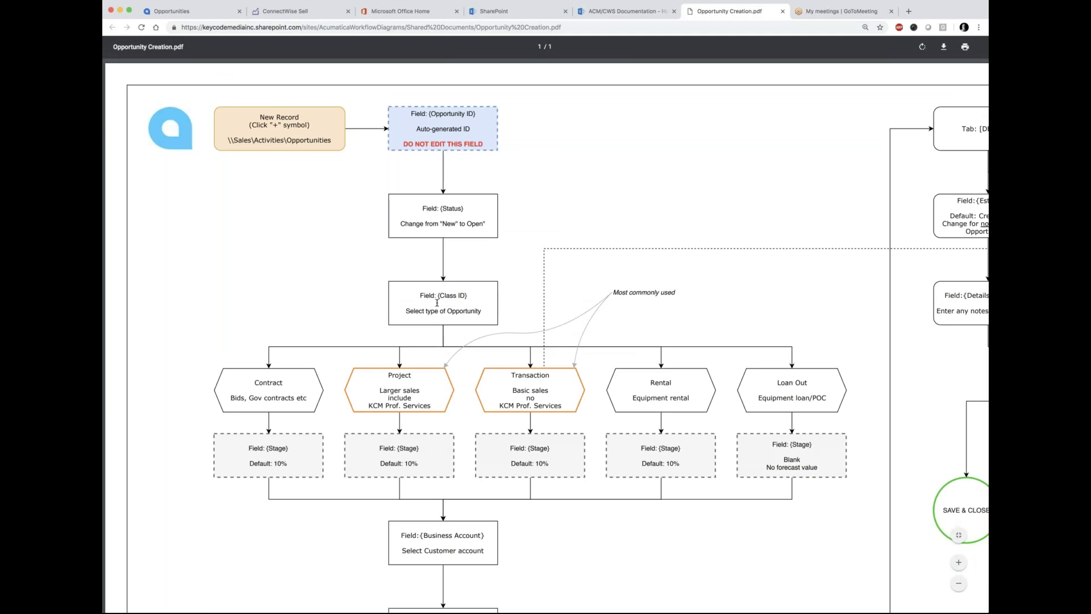
click(203, 16)
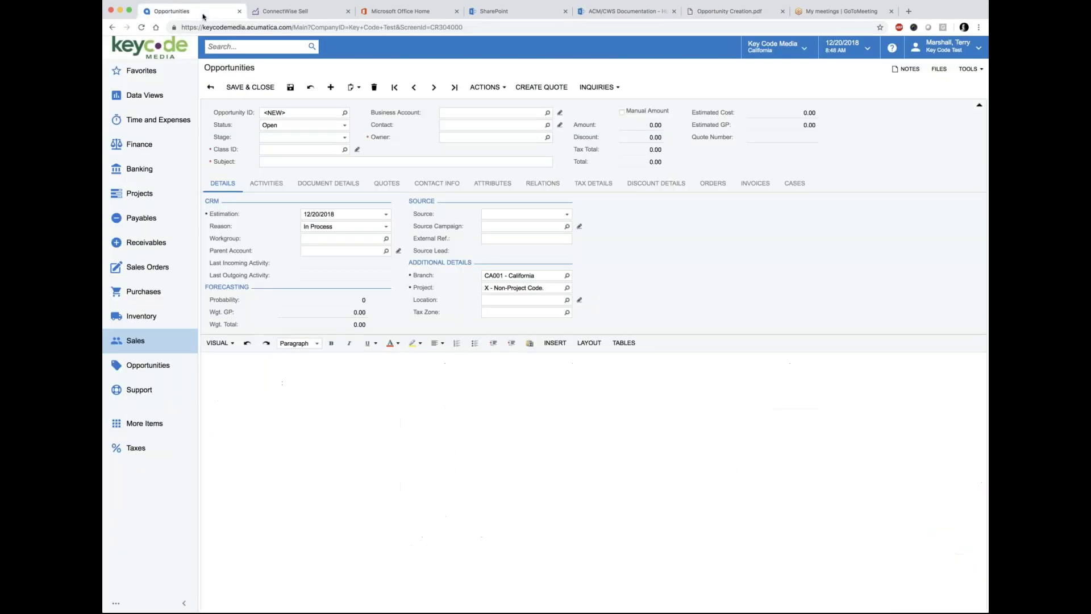
click(345, 138)
Step: Open the Class ID lookup, enlarge the window and fit its columns
click(344, 149)
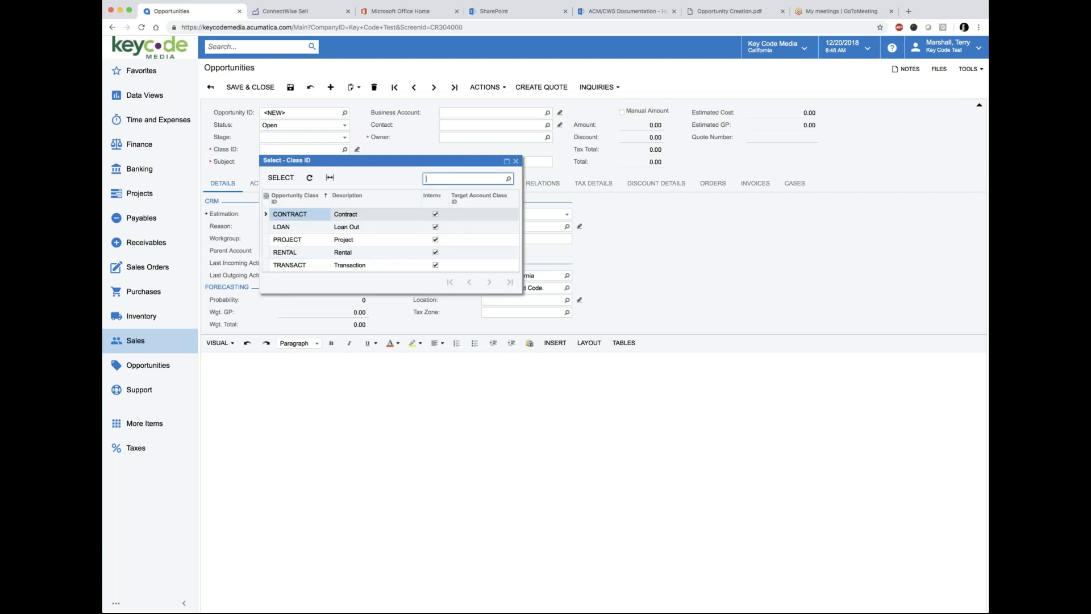
drag(520, 291, 694, 364)
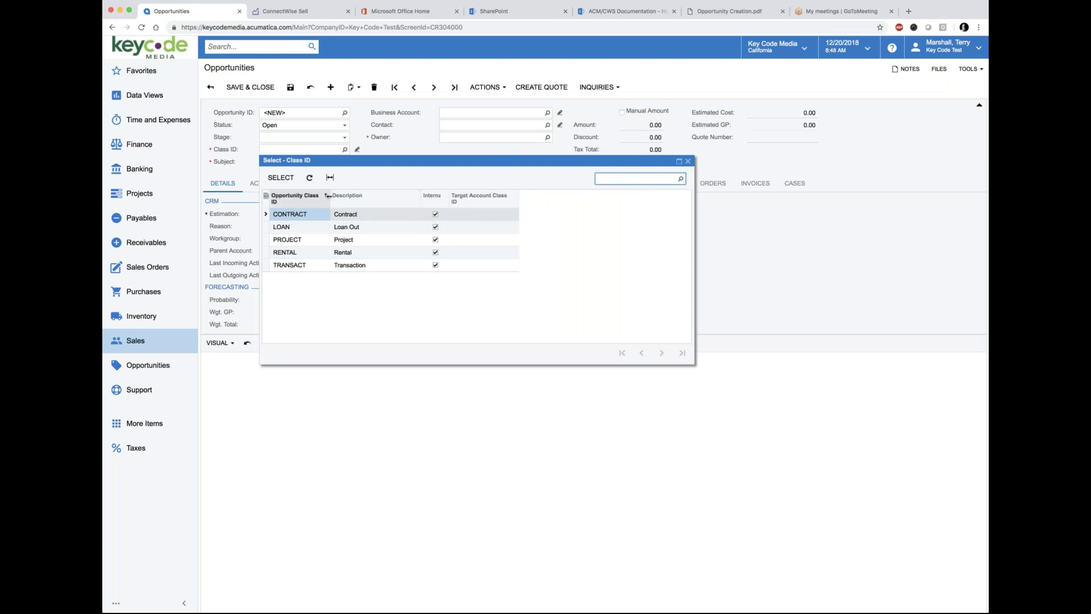
click(330, 179)
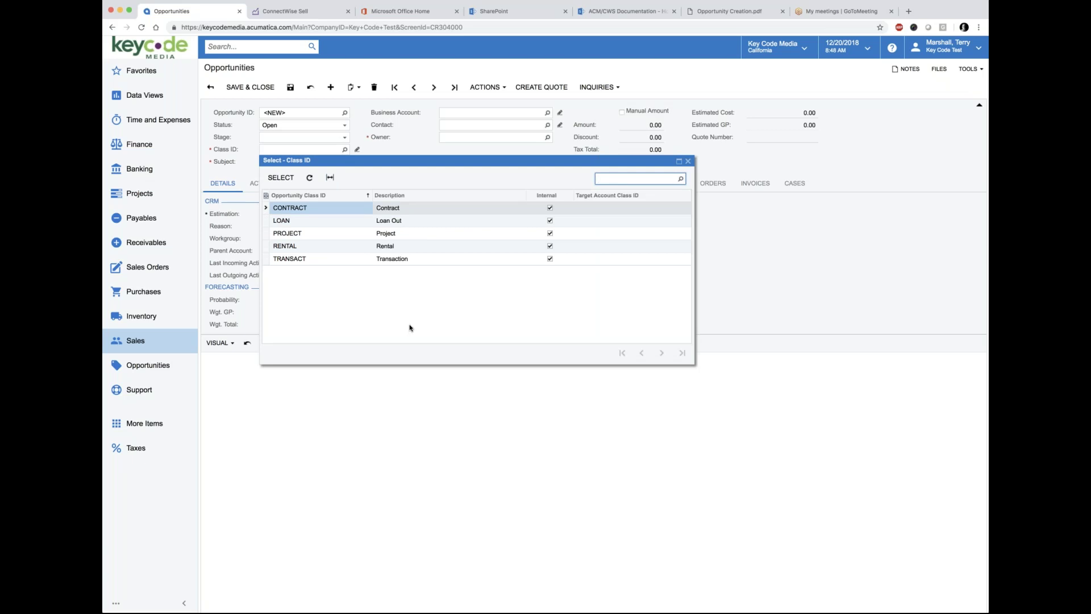
Step: Return to the Opportunity Creation.pdf flowchart to review the five opportunity class options and their default stages
click(728, 13)
scroll(238, 279, down, 1)
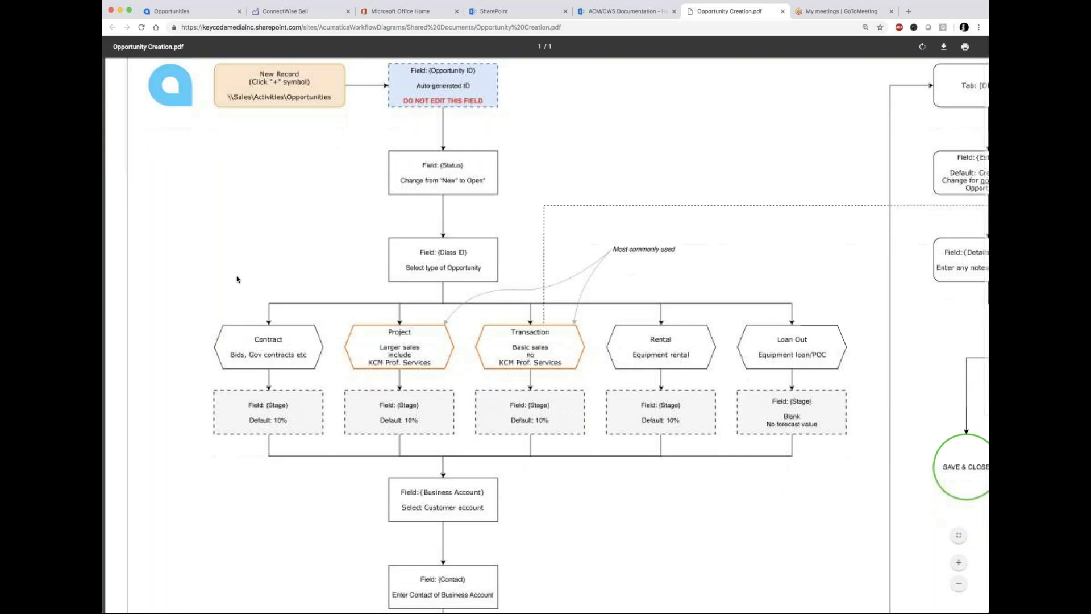
scroll(238, 279, down, 1)
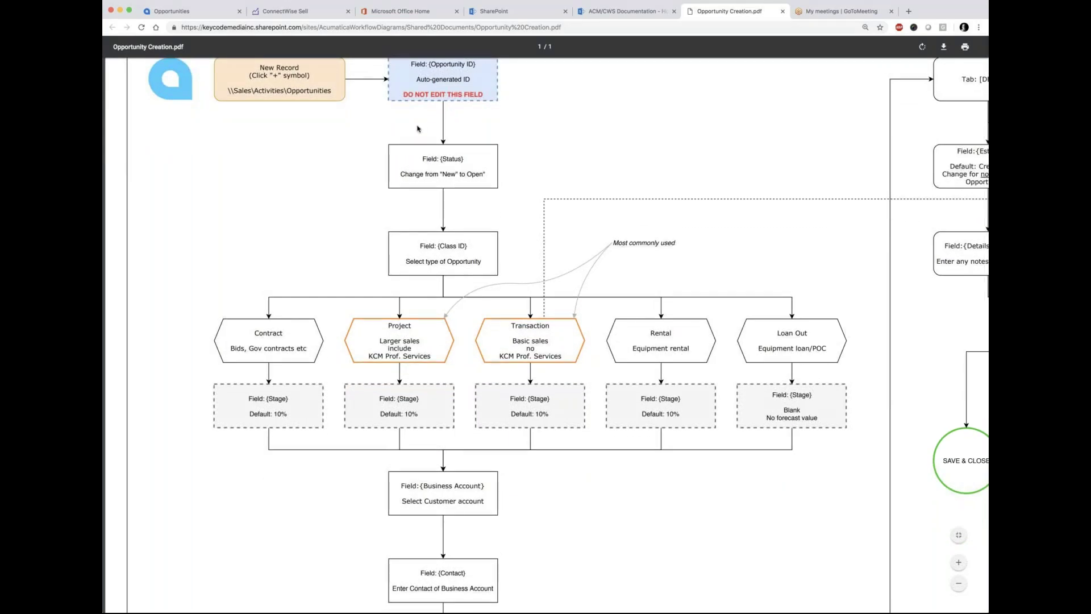
scroll(230, 252, down, 1)
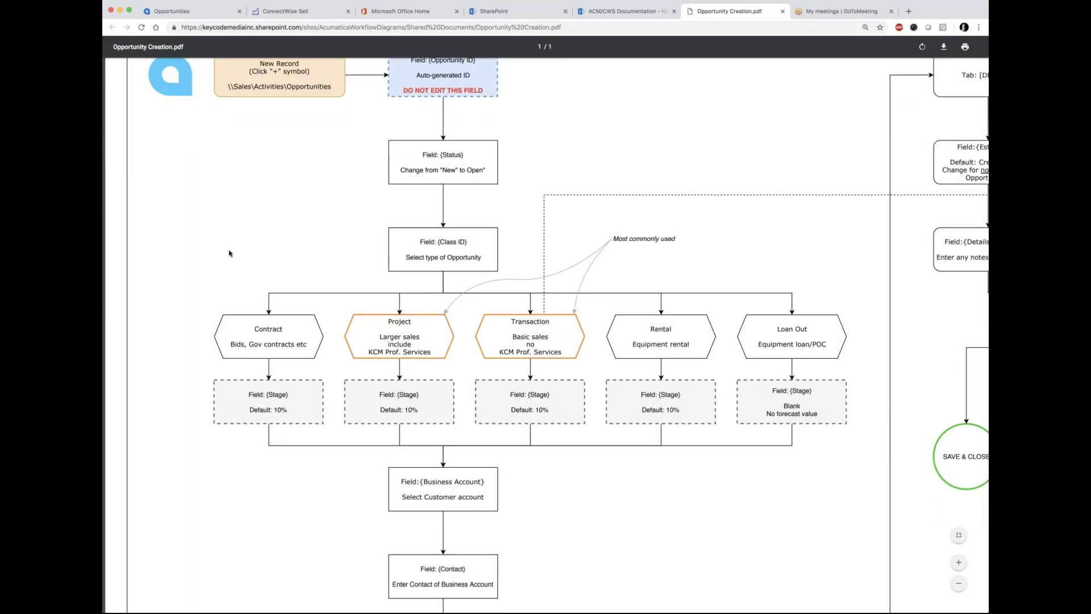
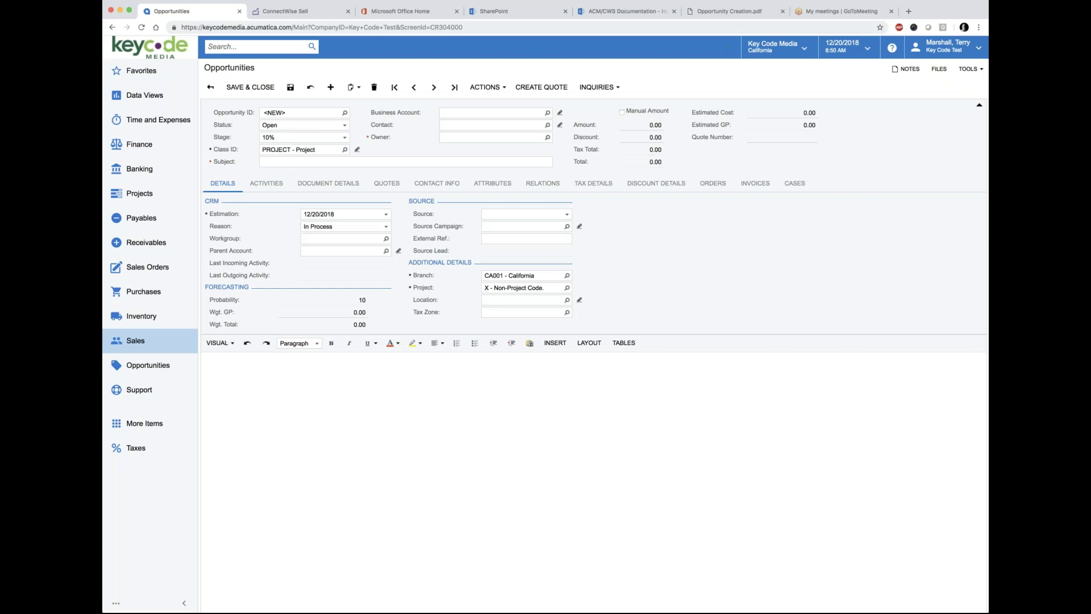
Step: Finish scrolling the Opportunity Creation guide and go back to the PROJECT opportunity form
scroll(335, 478, down, 3)
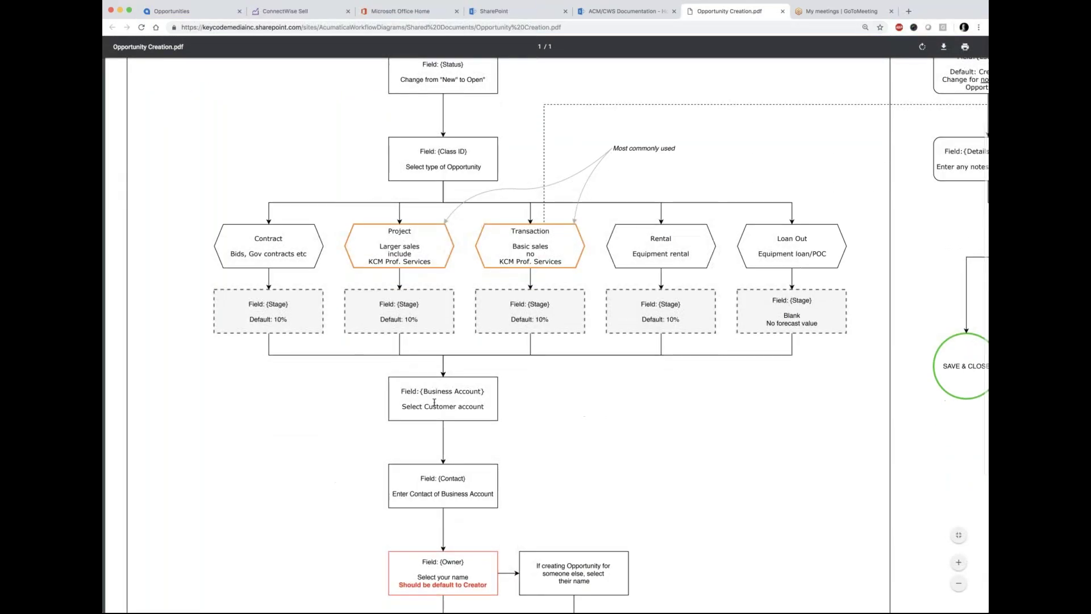
click(181, 11)
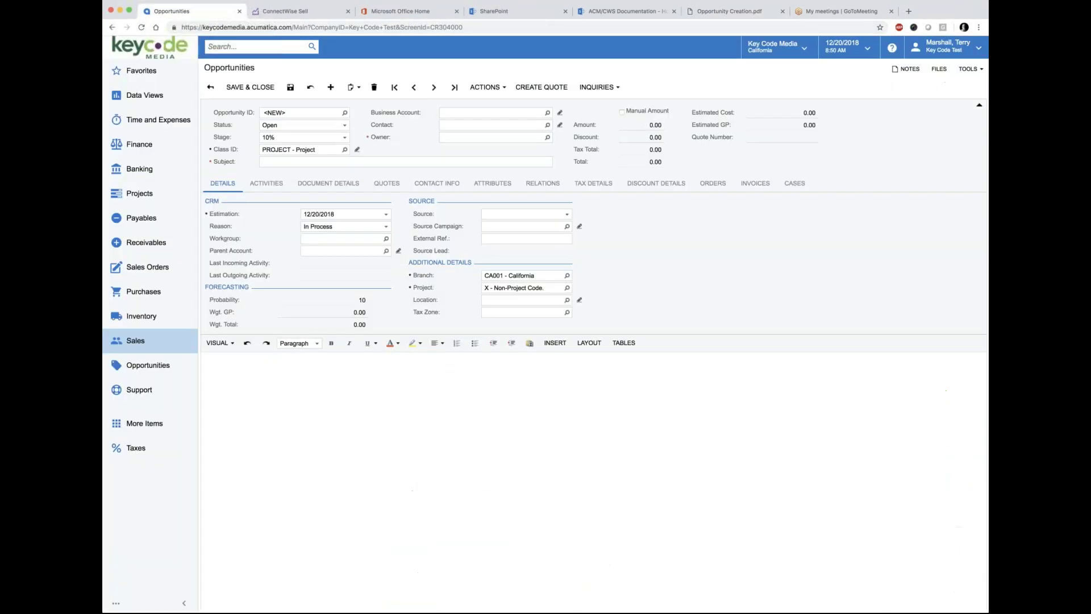
Step: Search the business accounts for the test company and select the second matching account
click(548, 114)
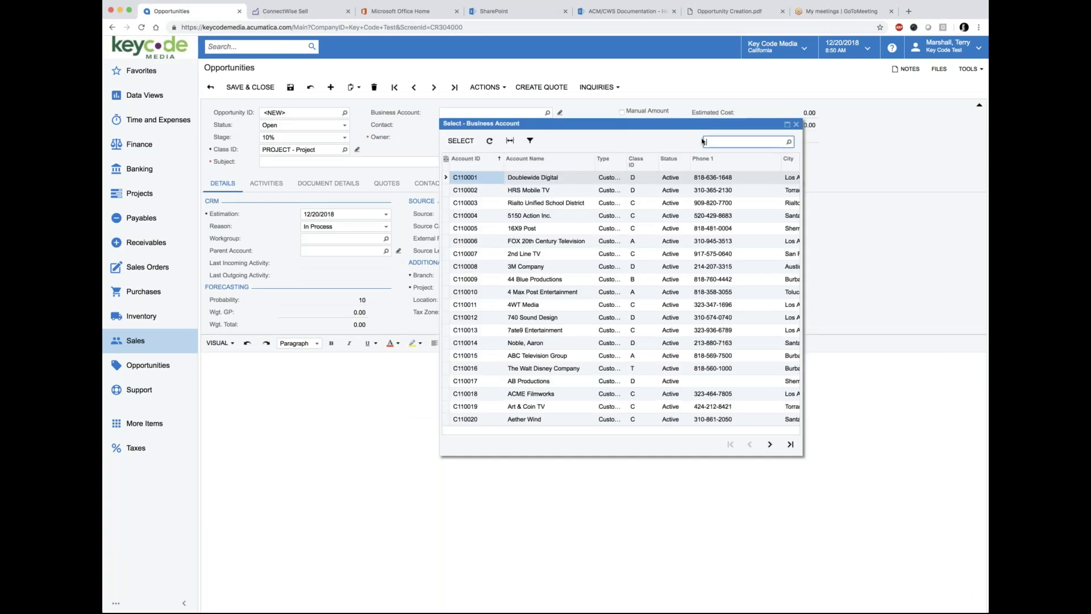
text(test terry)
key(Return)
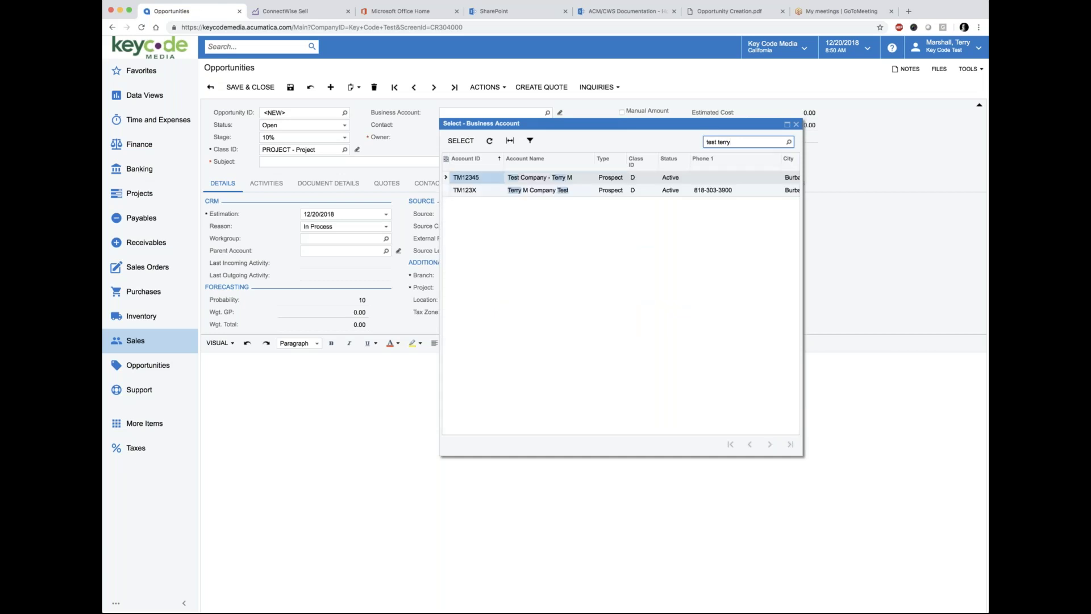
click(466, 191)
click(461, 142)
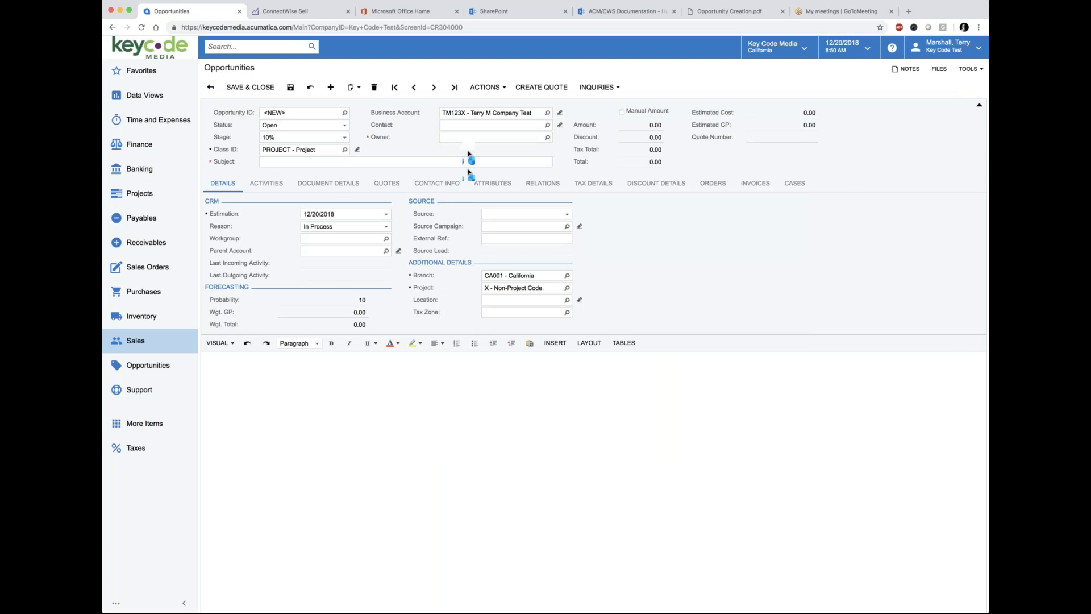
Step: Choose that account's test contact for the opportunity, filling Location as MAIN - Primary Location
click(547, 125)
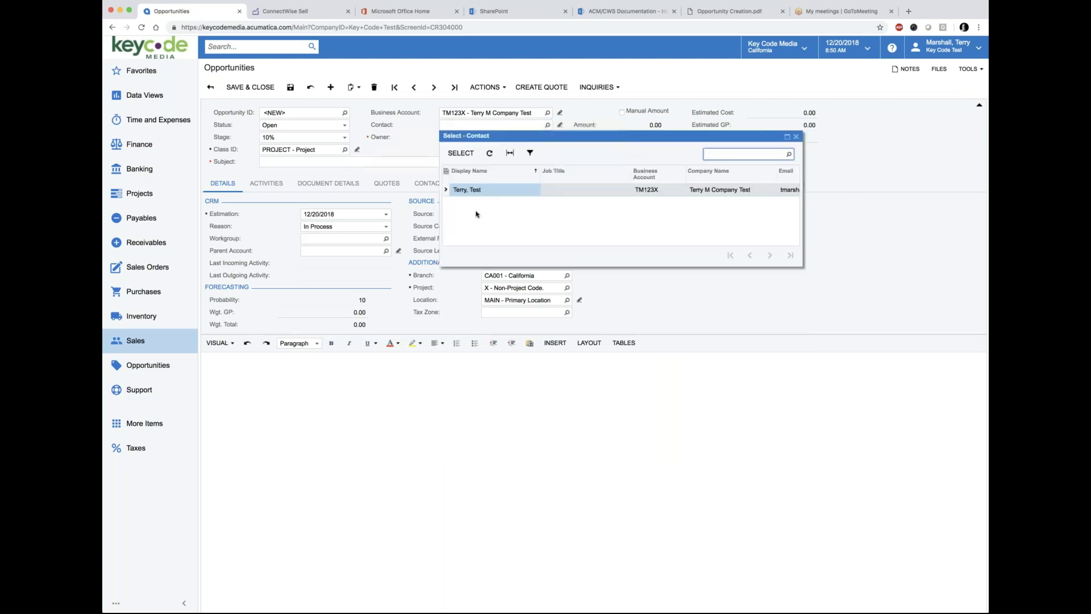
click(468, 191)
double_click(468, 191)
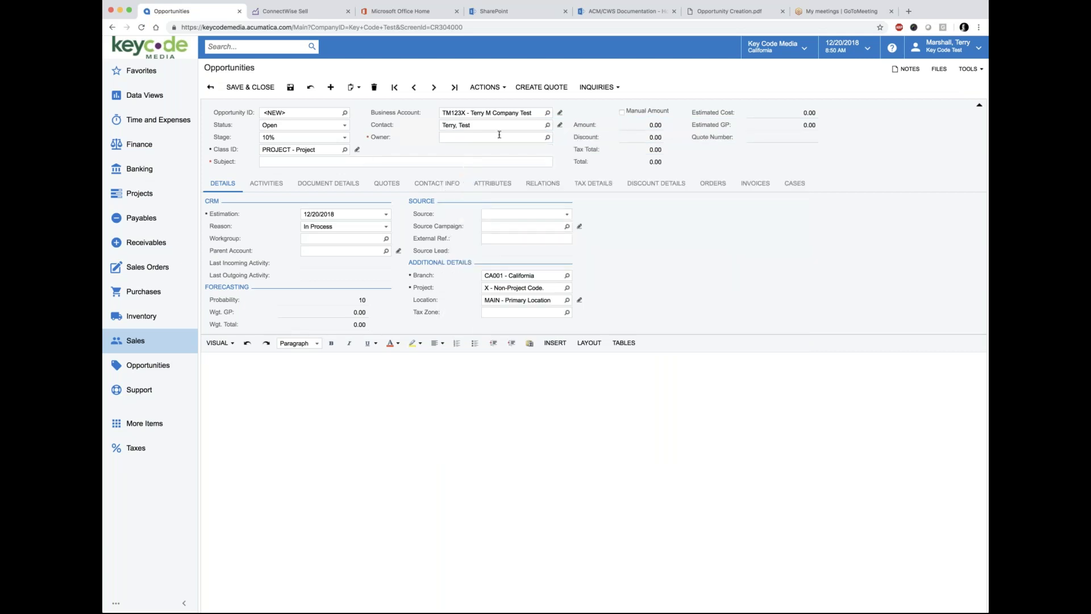
click(529, 139)
Step: Review and highlight the Owner step in the Opportunity Creation guide
click(732, 15)
scroll(489, 353, down, 5)
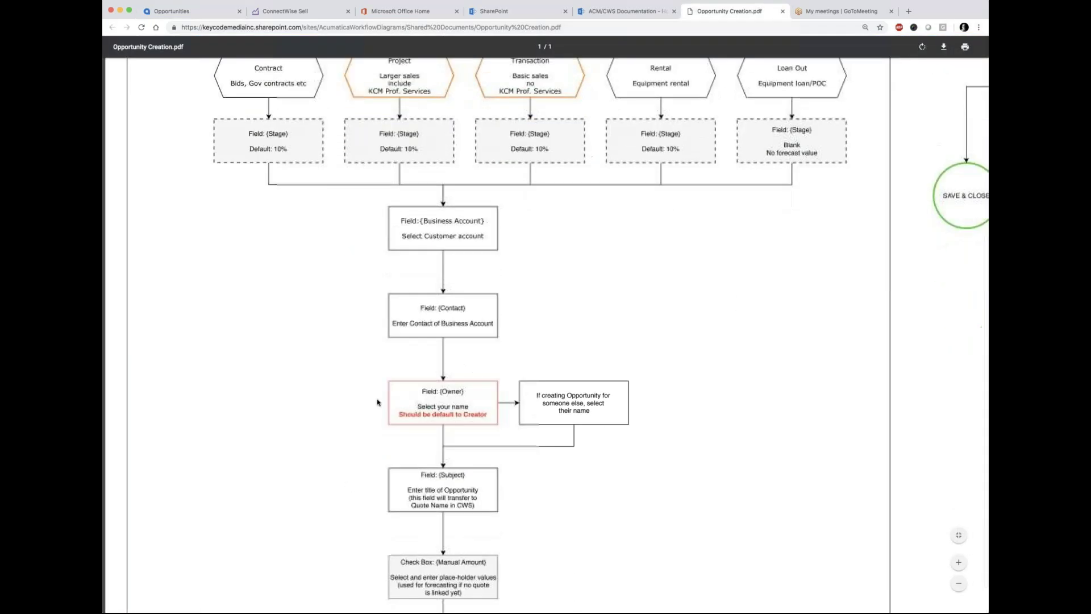
drag(422, 361, 490, 390)
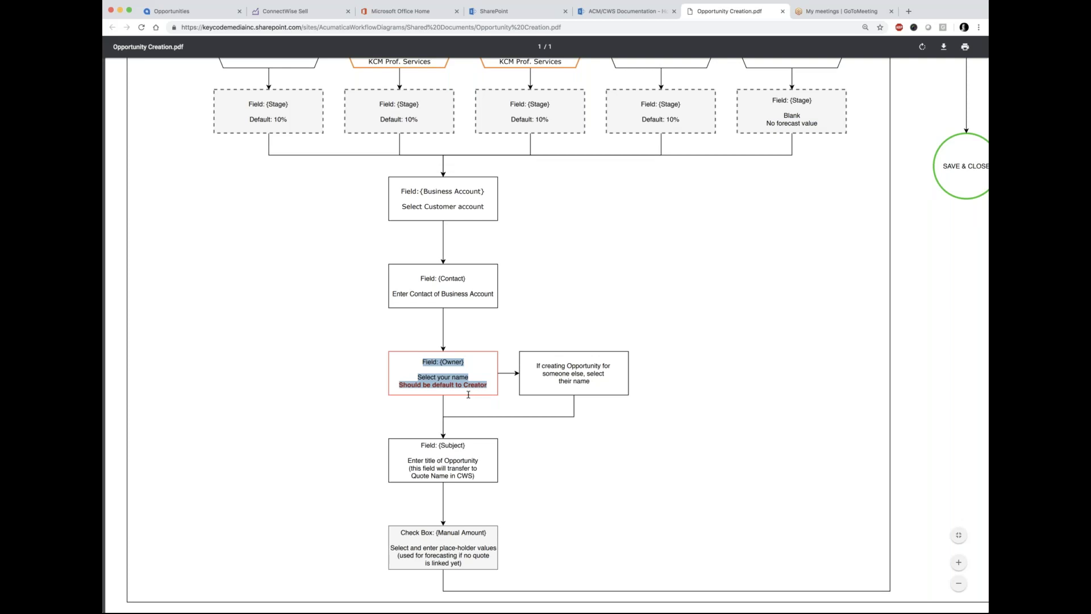
Step: Set the opportunity Owner to the signed-in user via the autocomplete list
click(198, 13)
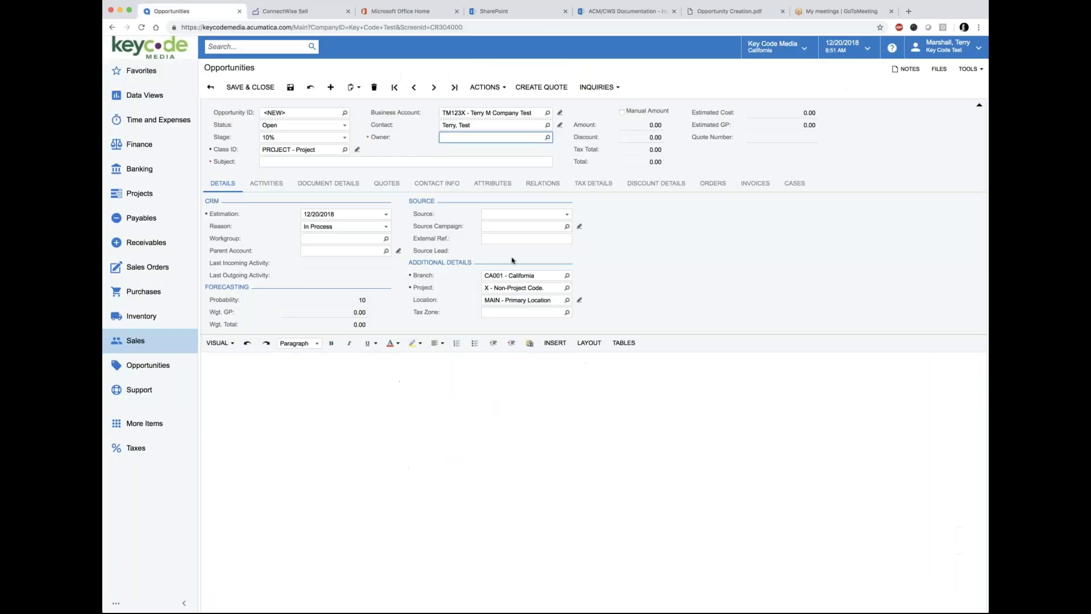
click(512, 141)
text(terry)
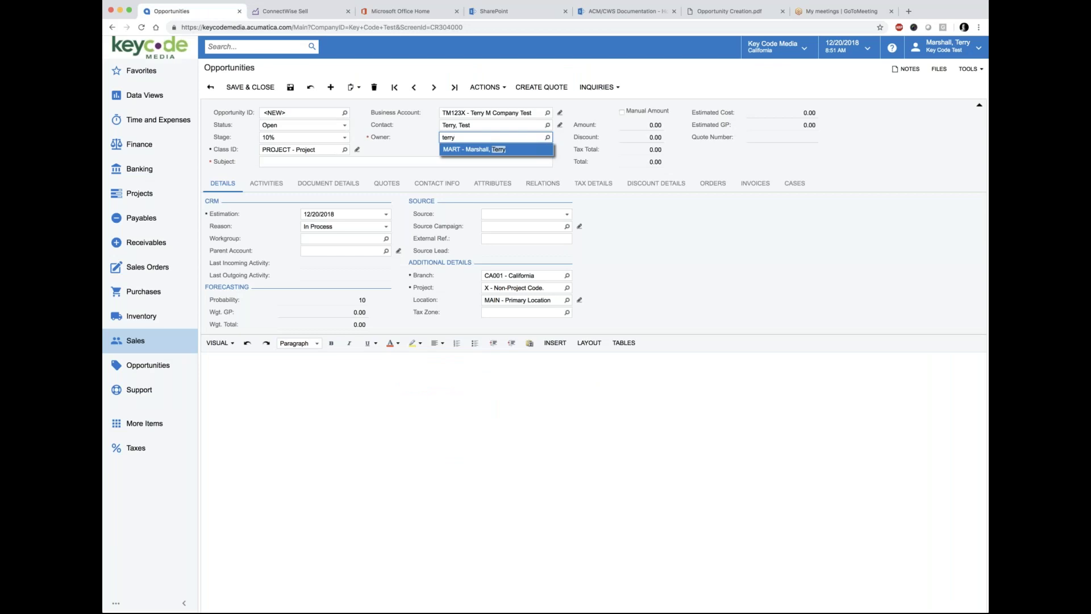
click(498, 149)
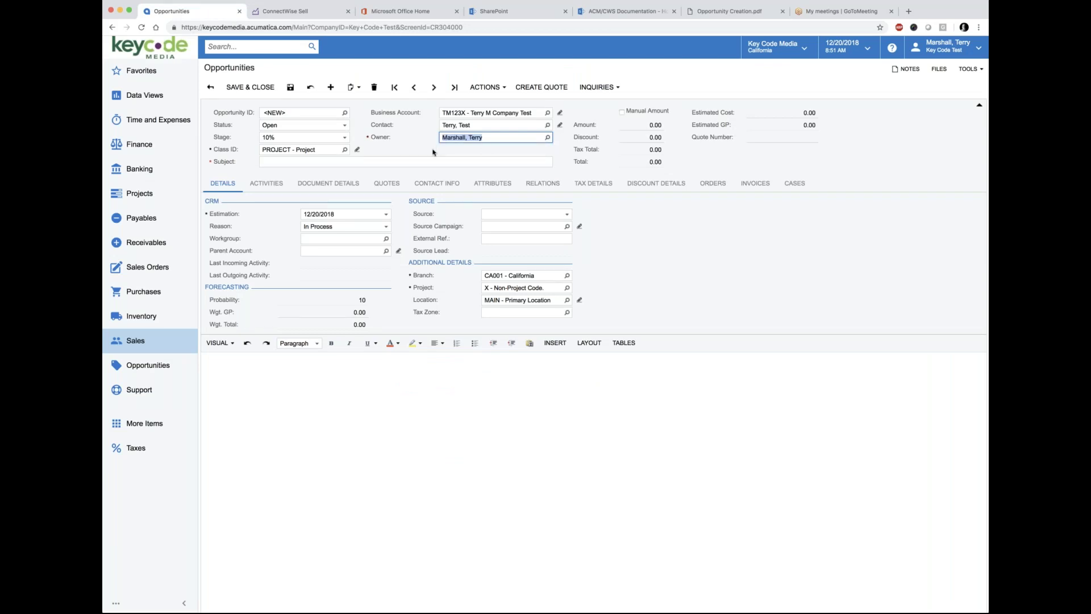
click(279, 162)
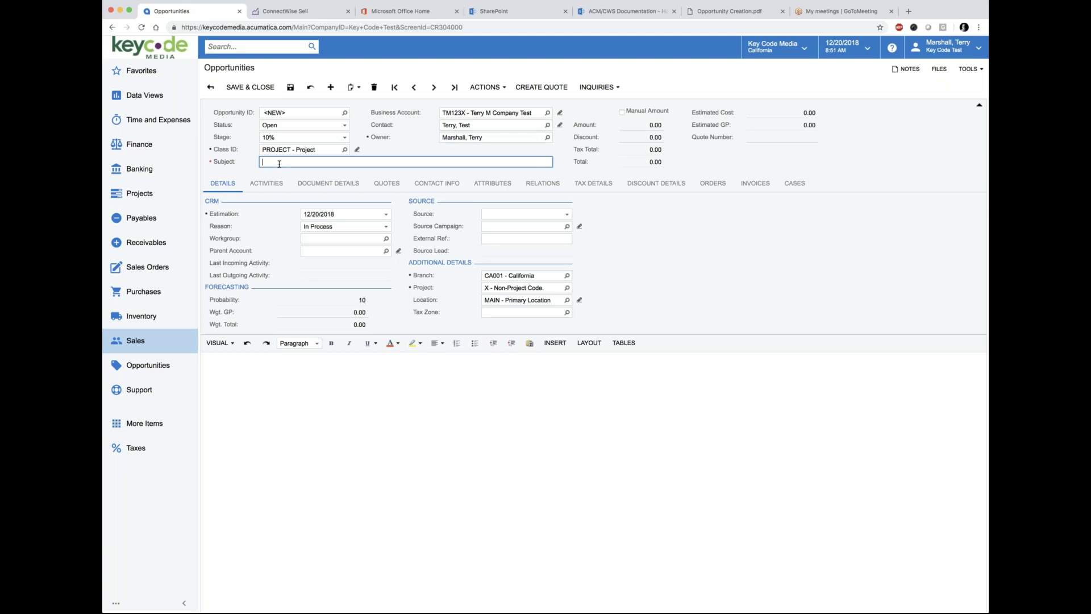
Step: Enter the subject 'Sales Opp Training - Avid Upgrade', correcting the typos
text(Sasl)
text(les )
text(Opp Tr)
text(aining )
text(- Avid )
text(Uupg)
text(ade)
drag(366, 163, 247, 163)
click(365, 163)
drag(372, 163, 242, 164)
click(366, 163)
drag(348, 162, 250, 162)
Step: Check the guide's Subject step, then save the opportunity as 000021
click(729, 11)
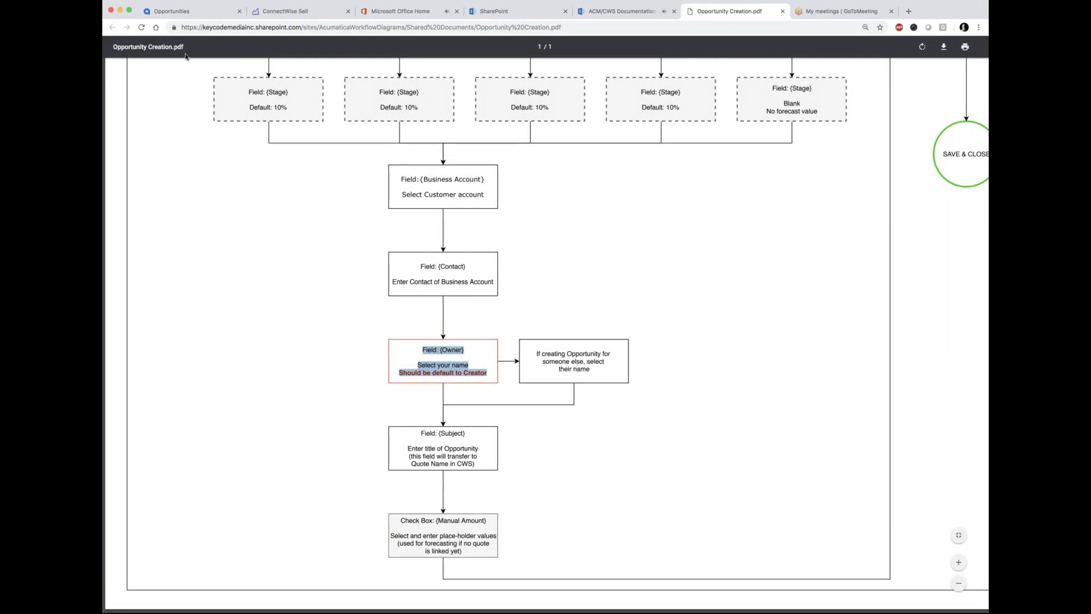
click(173, 12)
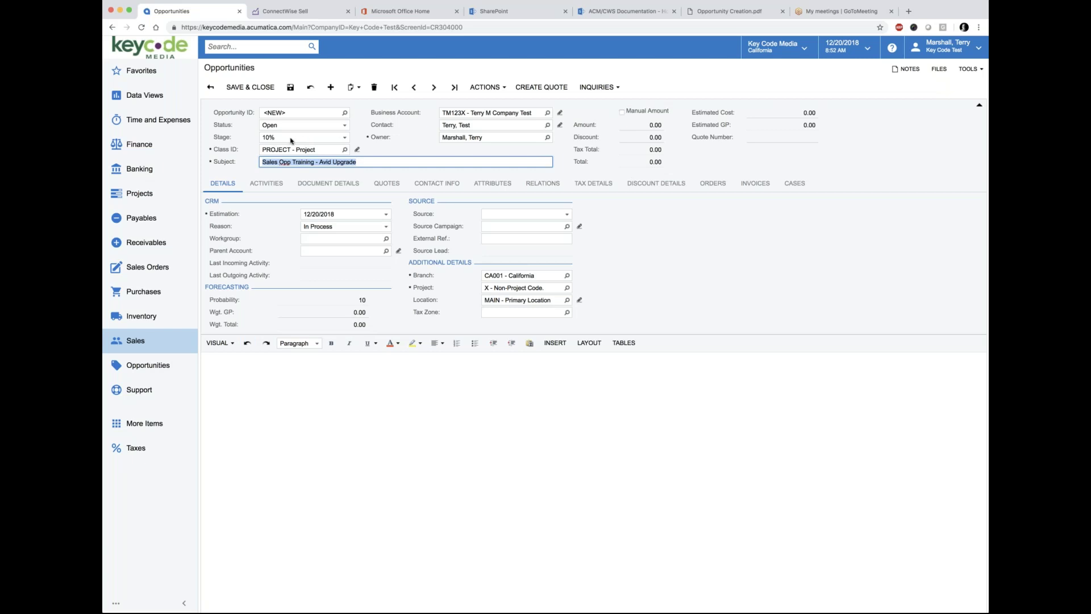
click(290, 88)
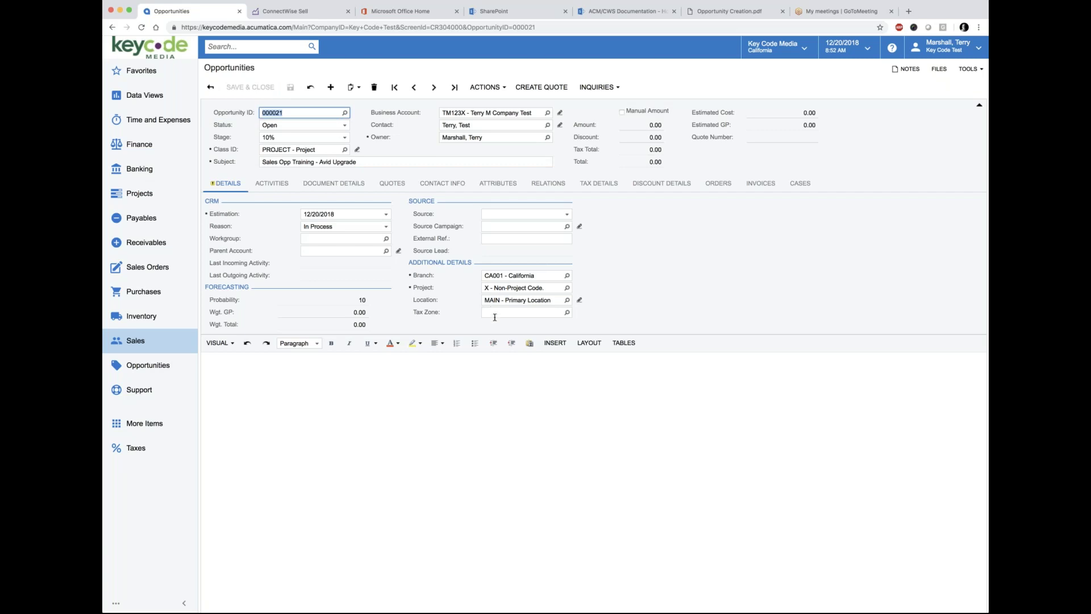
click(729, 11)
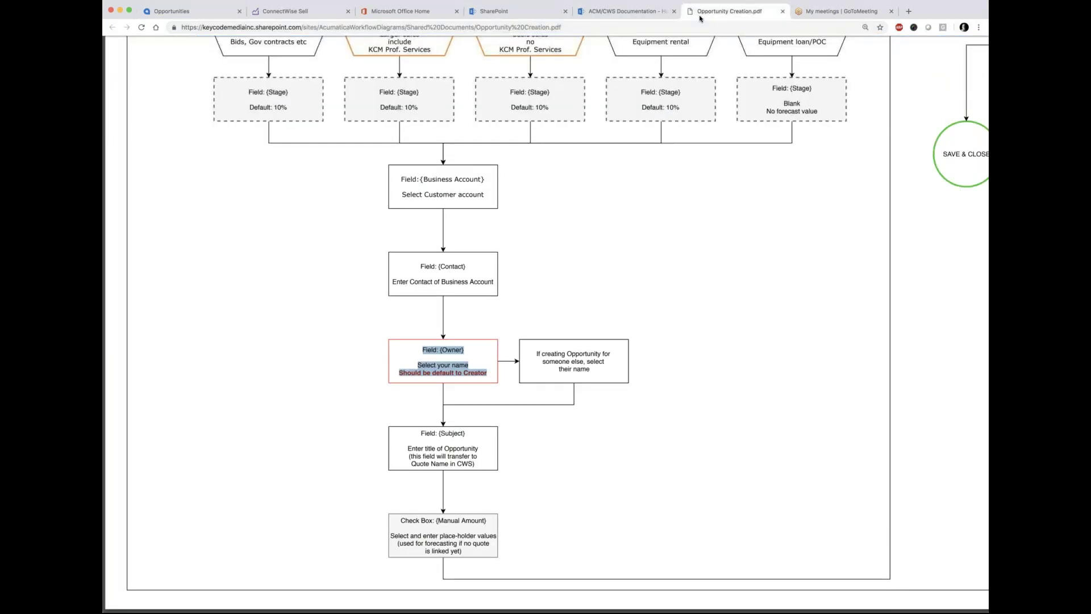
scroll(537, 538, right, 10)
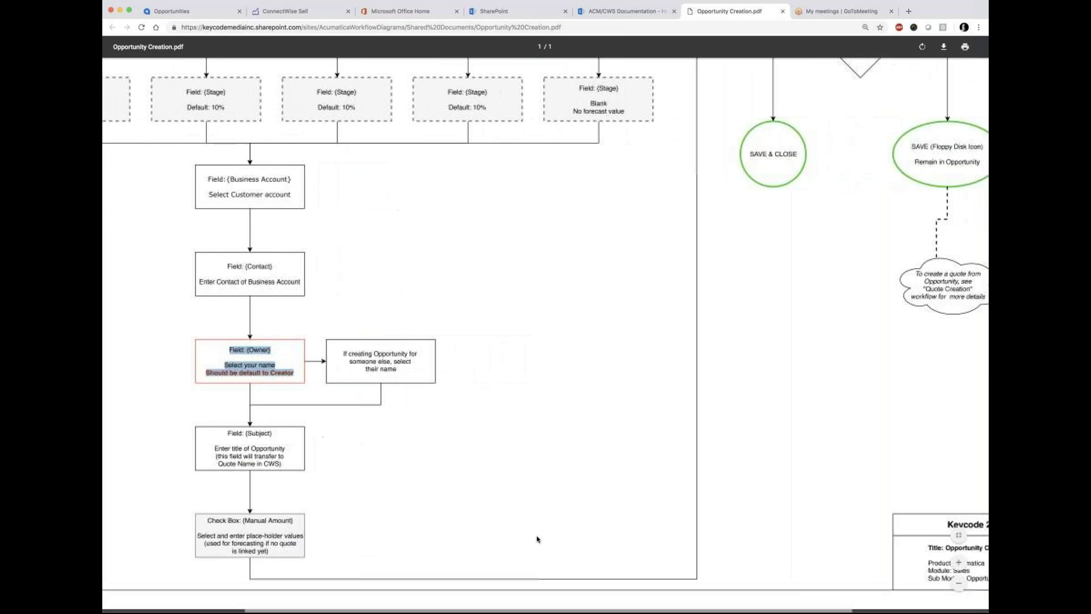
scroll(537, 539, up, 5)
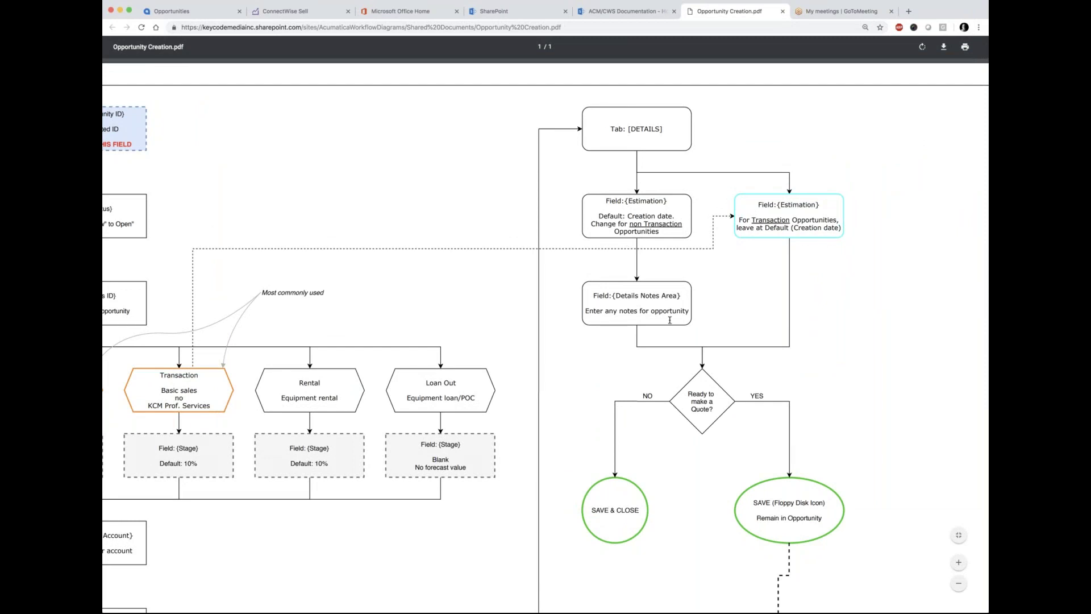
scroll(648, 334, down, 2)
scroll(647, 334, down, 5)
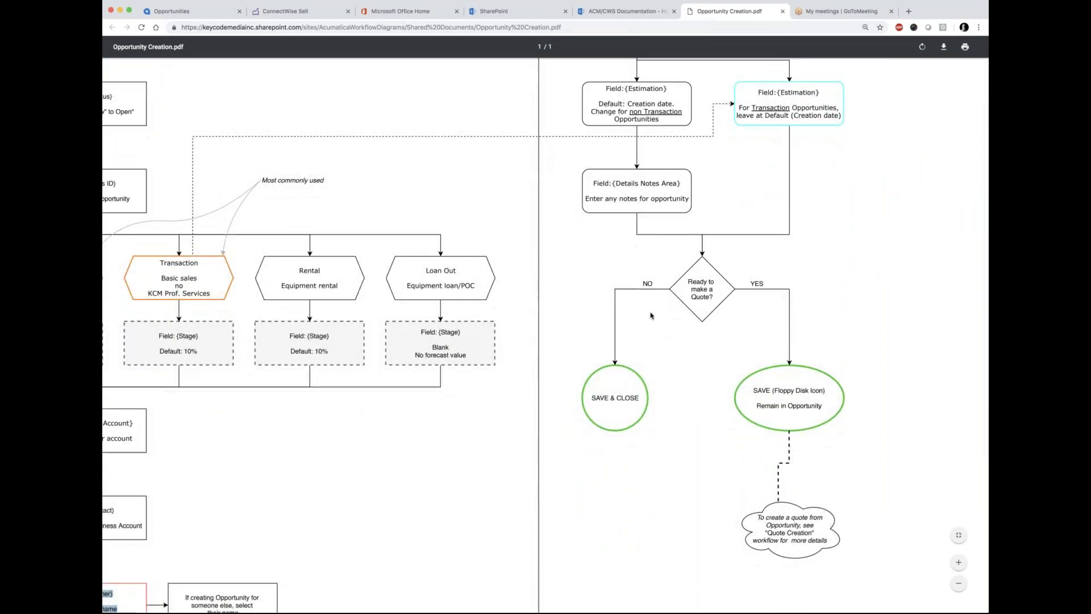
scroll(647, 334, up, 6)
click(193, 12)
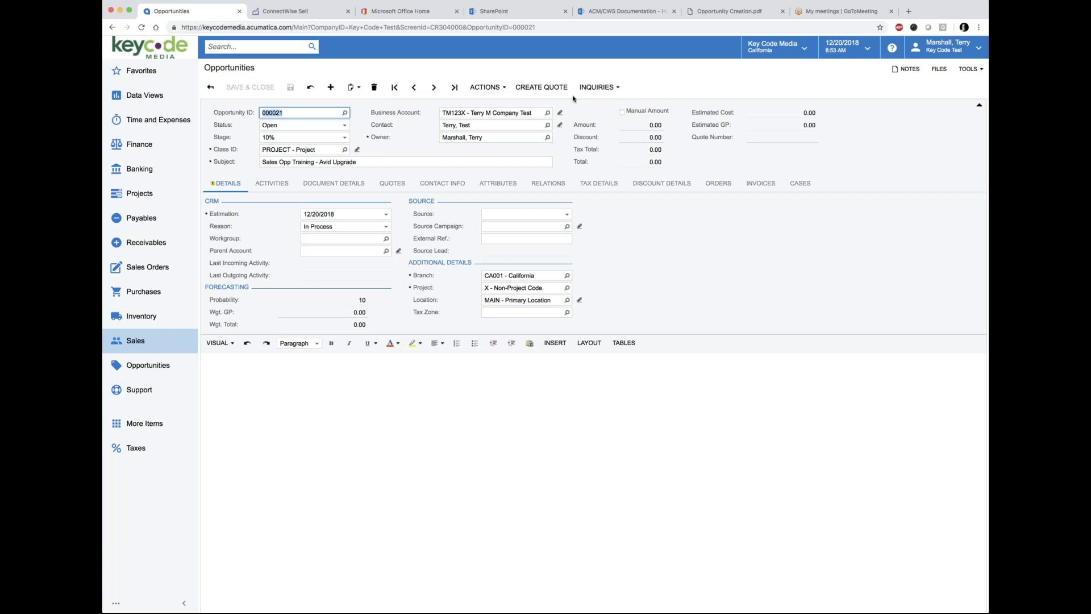
click(505, 88)
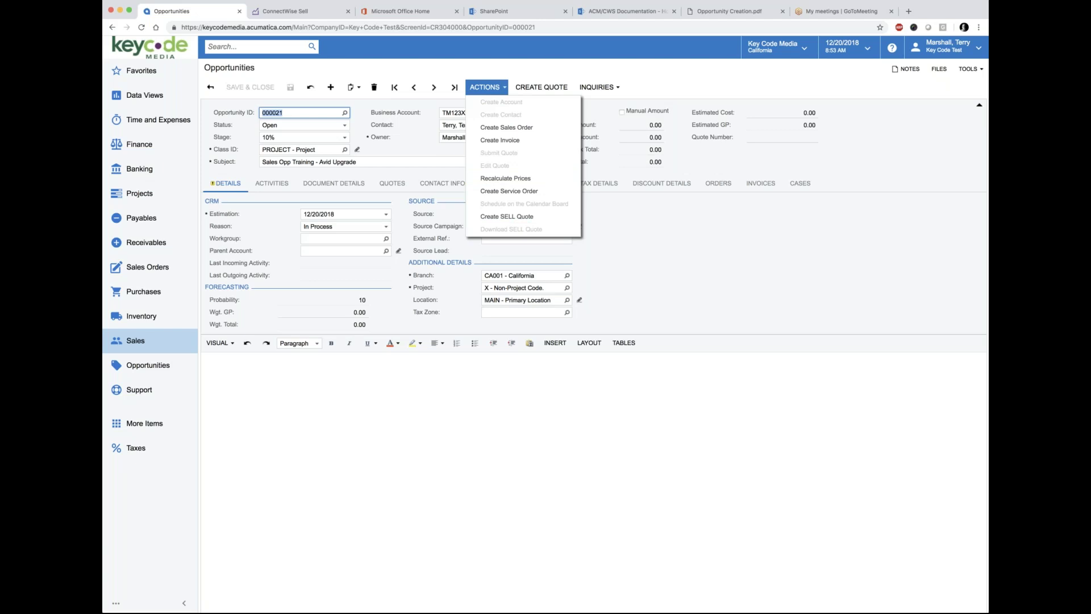
click(500, 191)
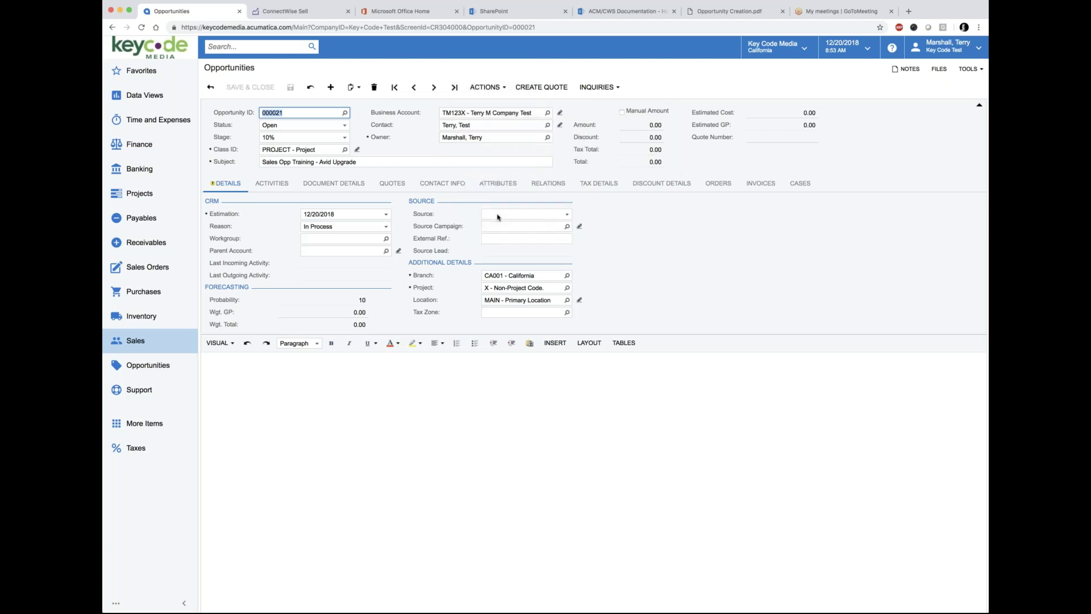
click(505, 90)
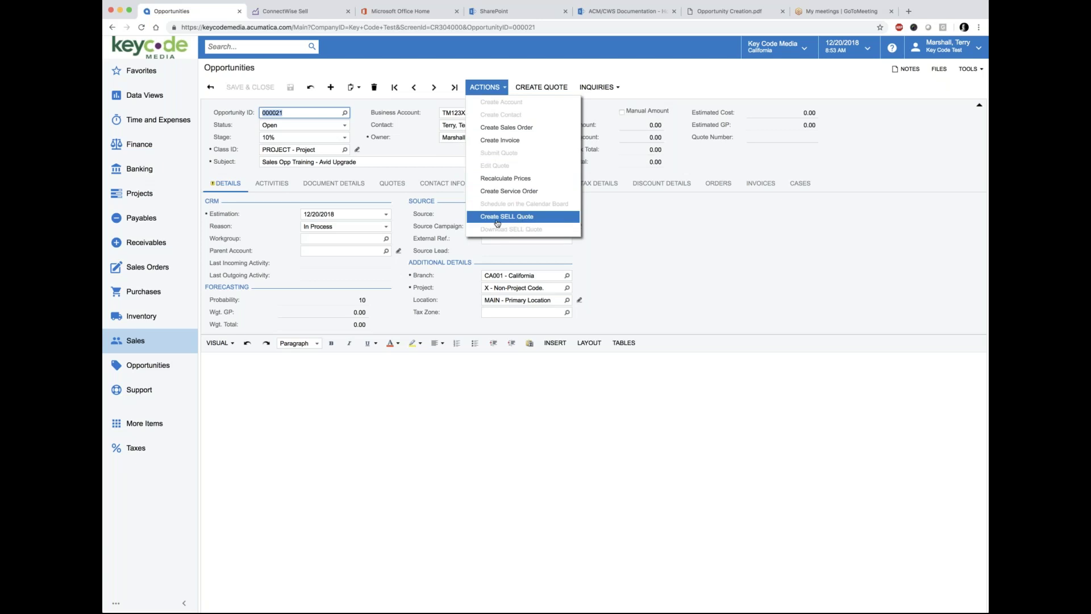
click(502, 89)
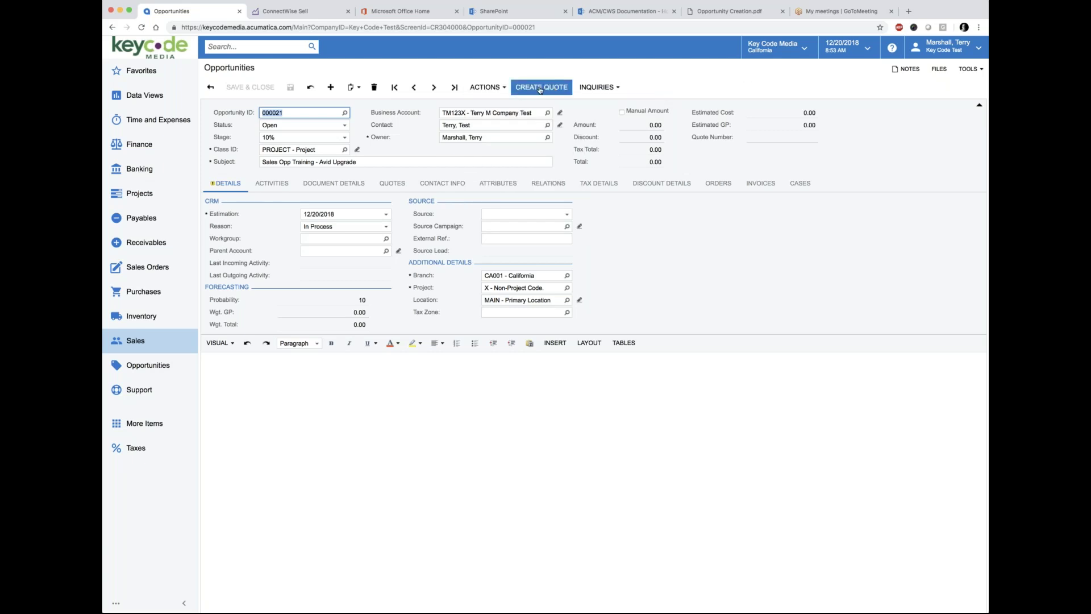
click(486, 87)
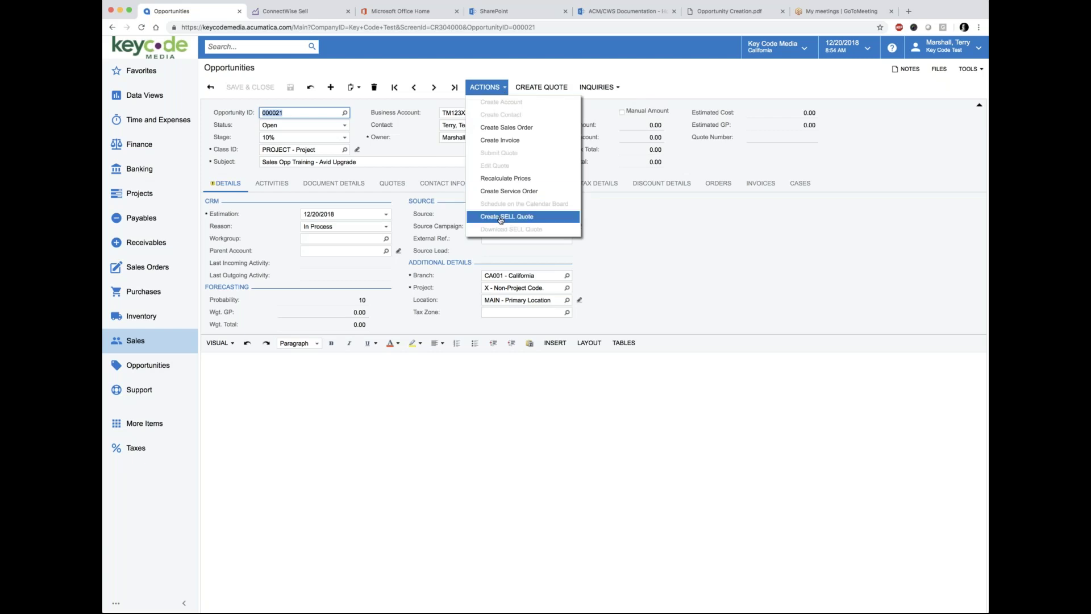
click(530, 62)
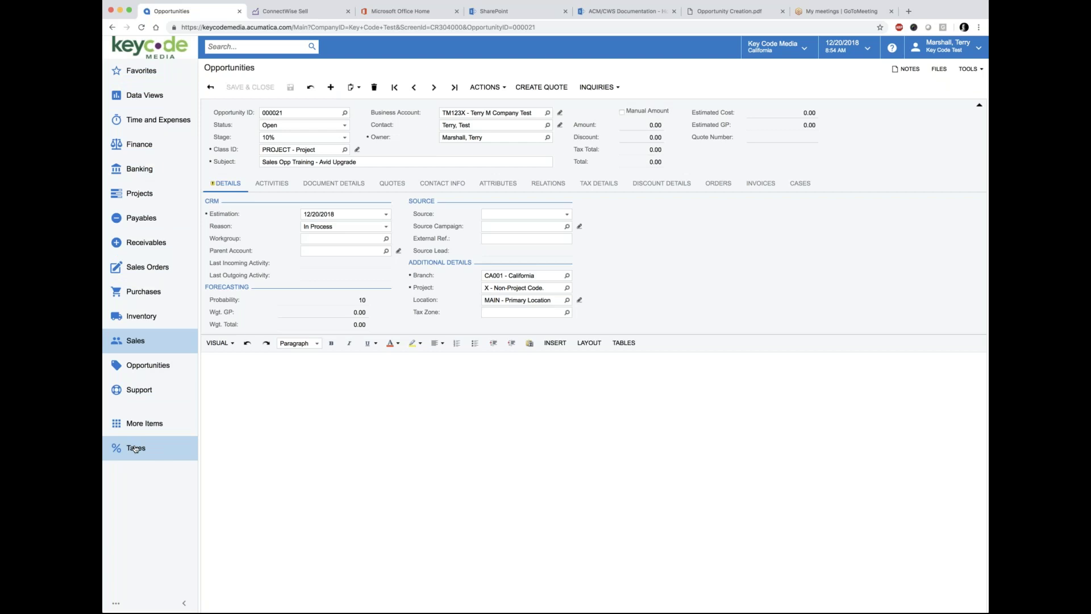
Step: Open Acumatica's Support menu and close the Opportunity Creation PDF tab
click(137, 392)
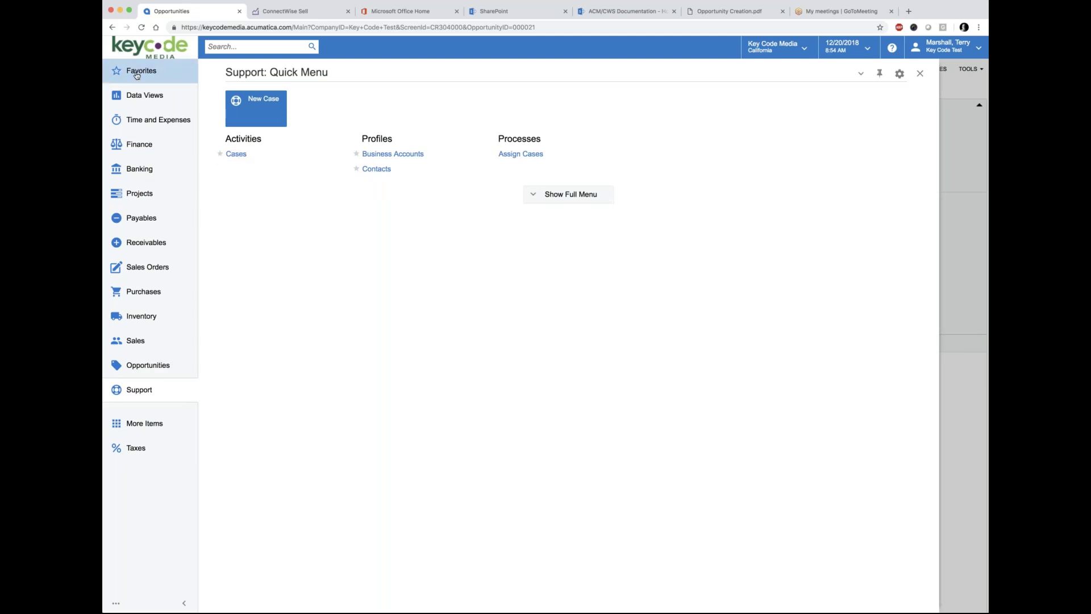
click(765, 12)
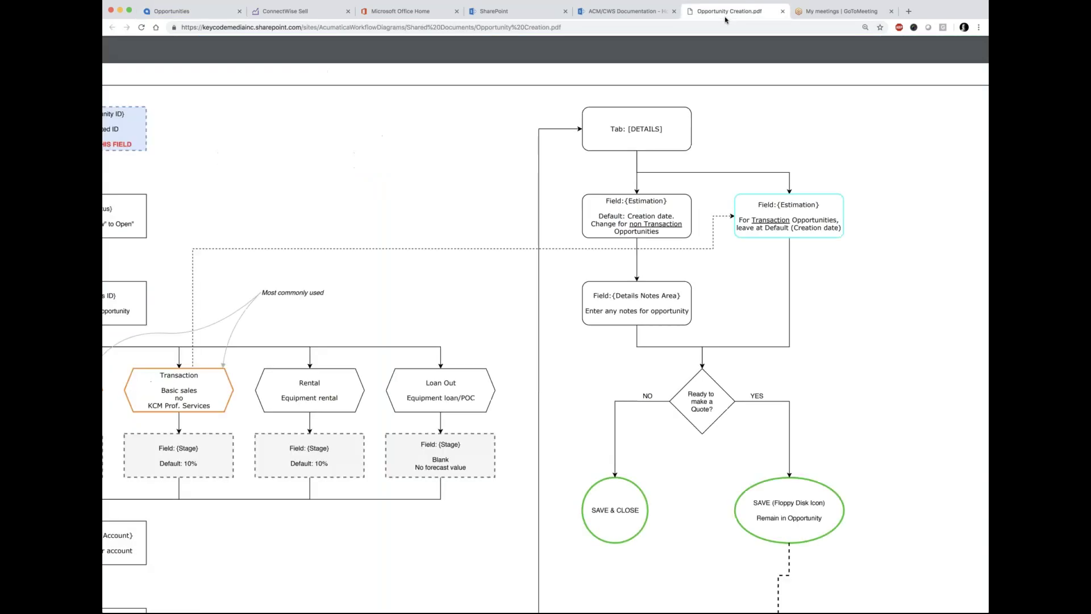
click(783, 11)
click(614, 12)
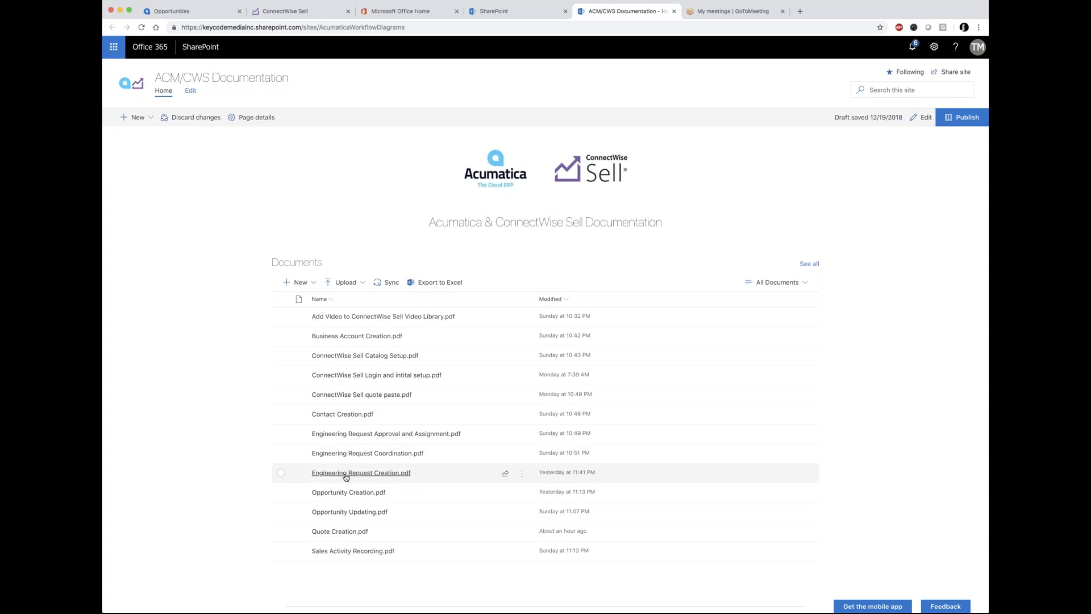
Step: Open Engineering Request Creation.pdf and zoom in on its first flowchart steps
click(346, 475)
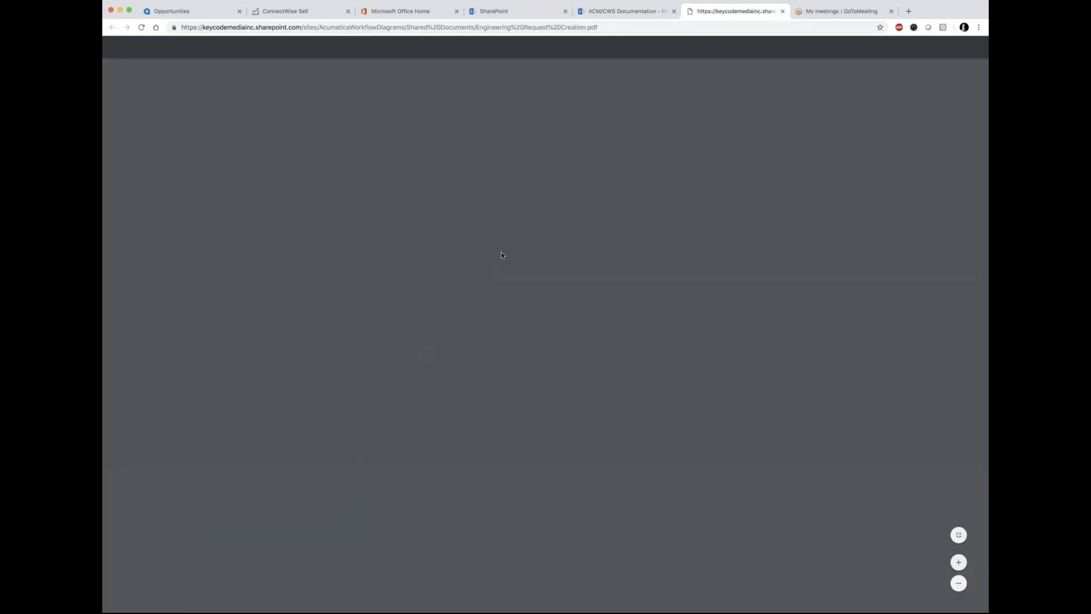
click(958, 563)
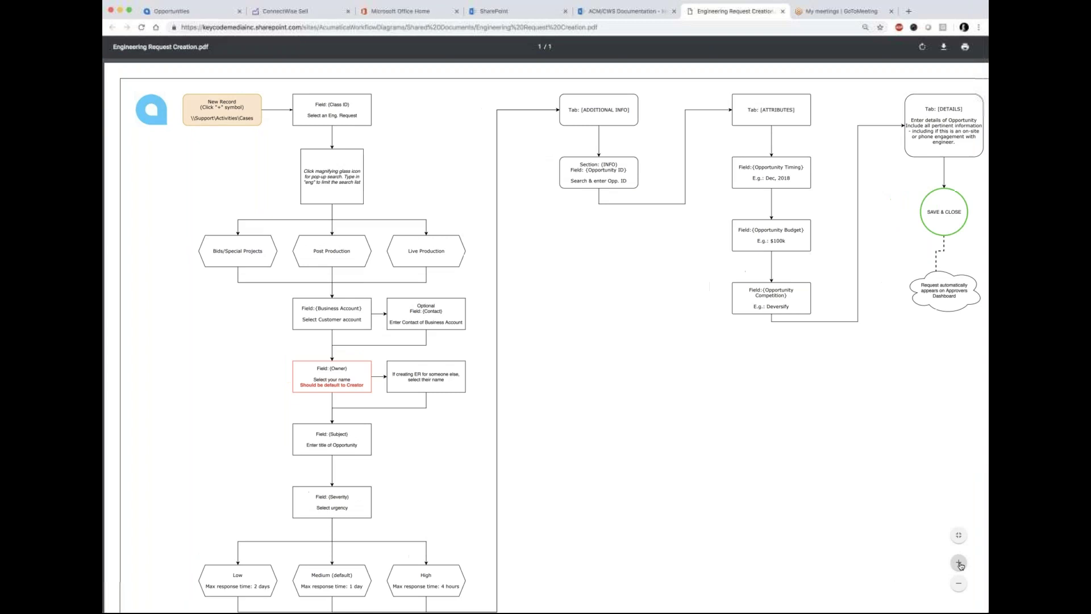
click(959, 564)
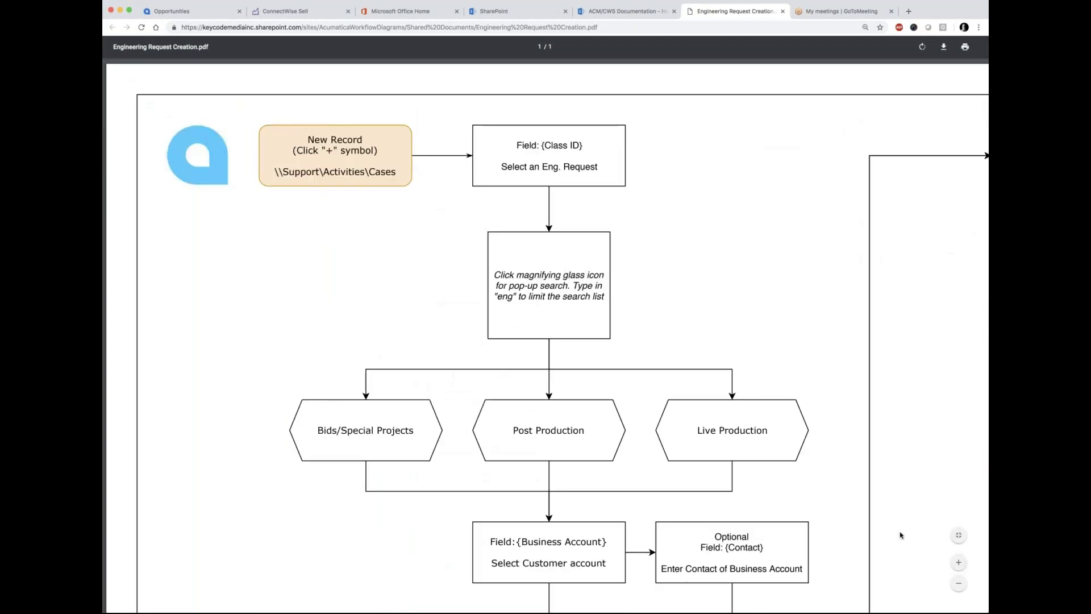
click(959, 583)
scroll(799, 382, down, 1)
click(165, 11)
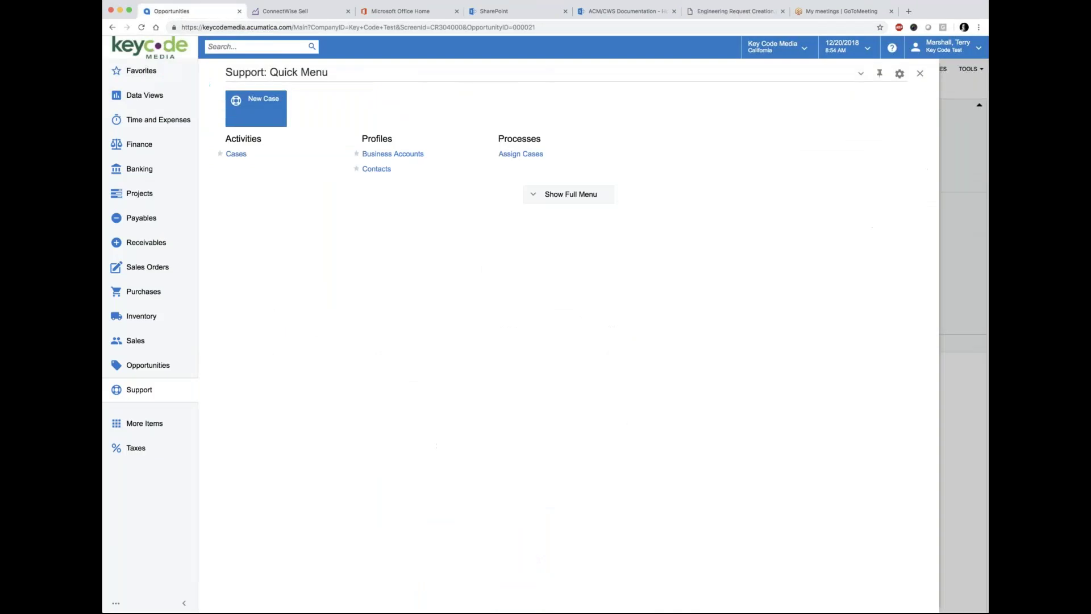
Step: Go to the Cases list from the Support menu and create a new blank case
click(237, 155)
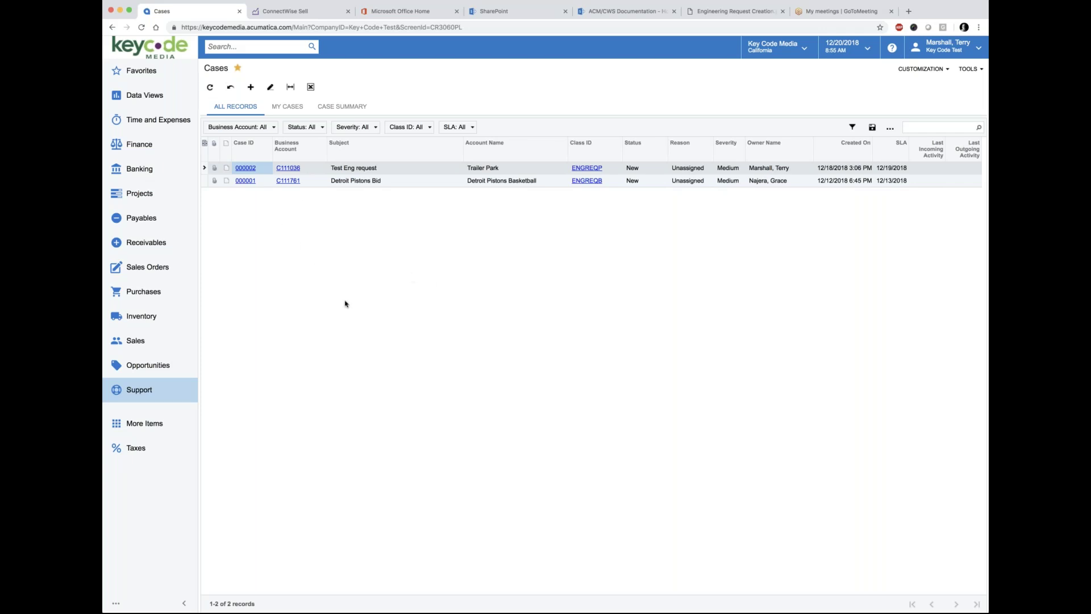
click(252, 88)
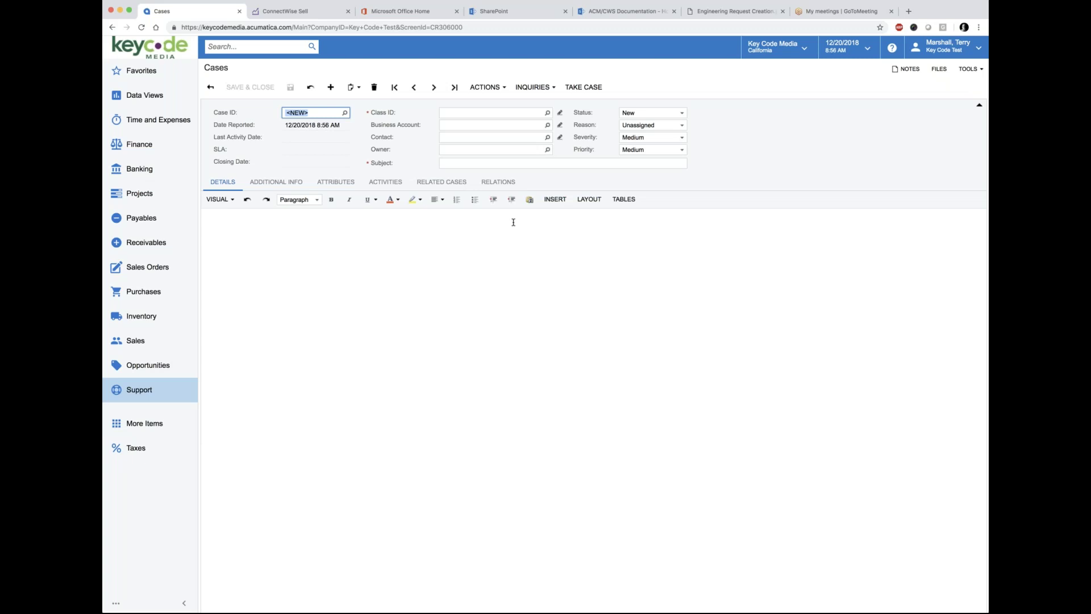
click(749, 10)
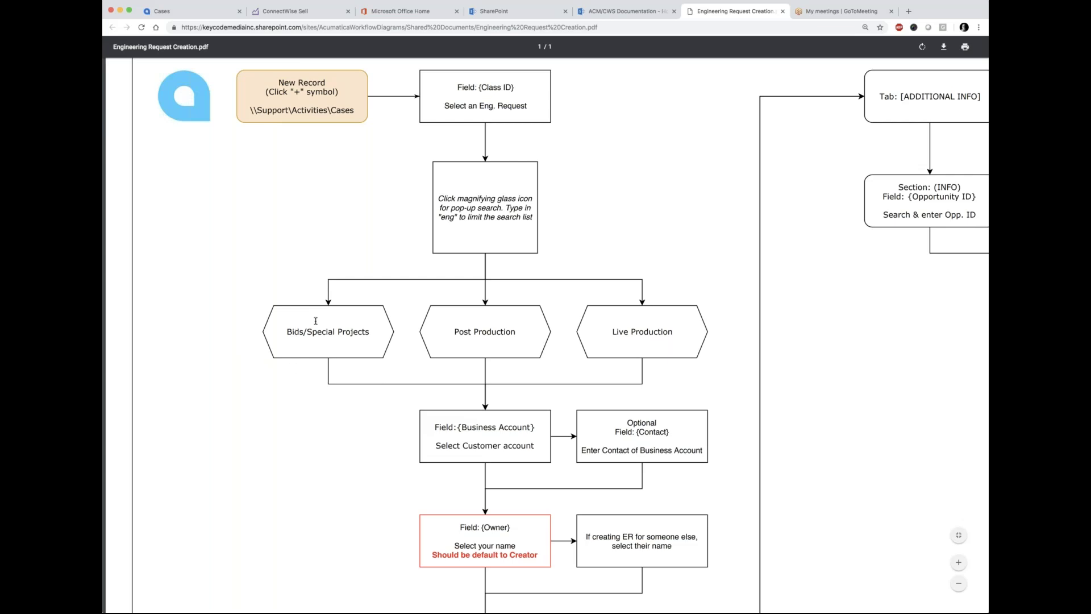
drag(457, 84, 537, 107)
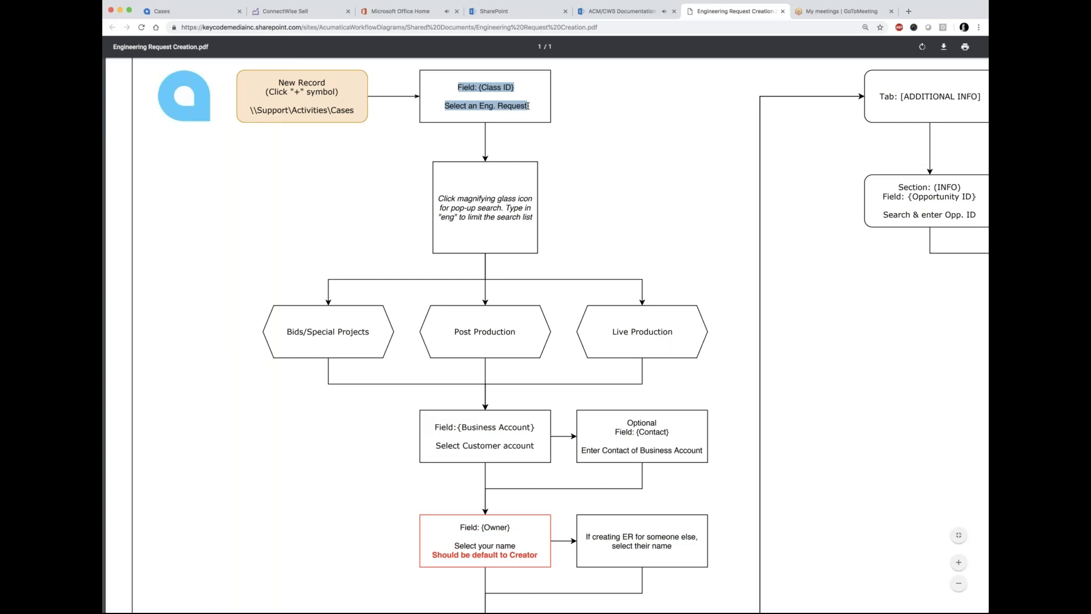
click(166, 11)
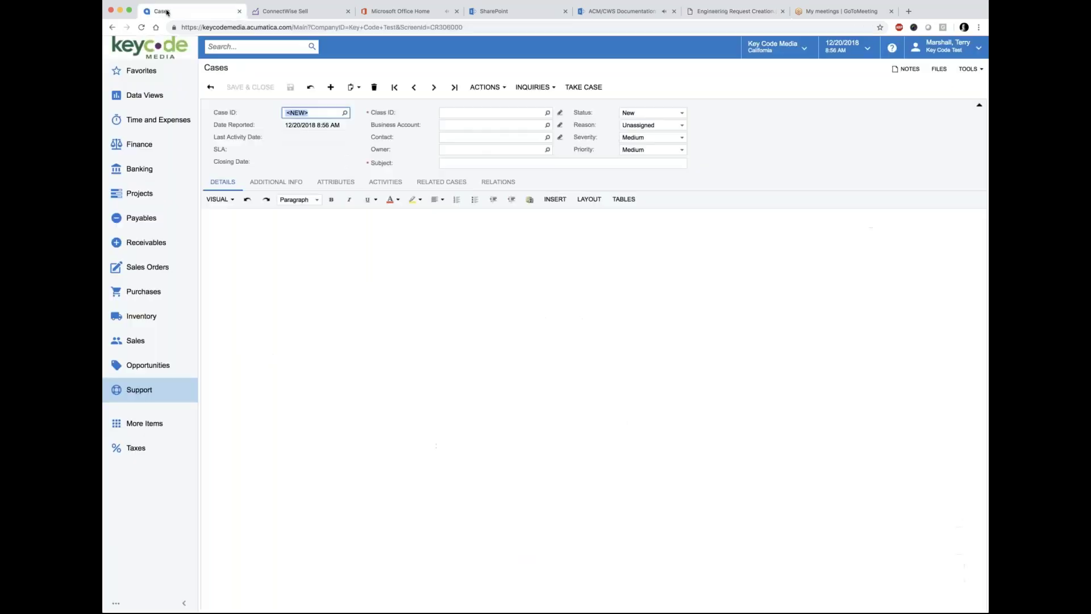
Step: Open the case Class ID lookup, enlarge and reposition it, fit columns, then revisit the Engineering Request guide
click(548, 113)
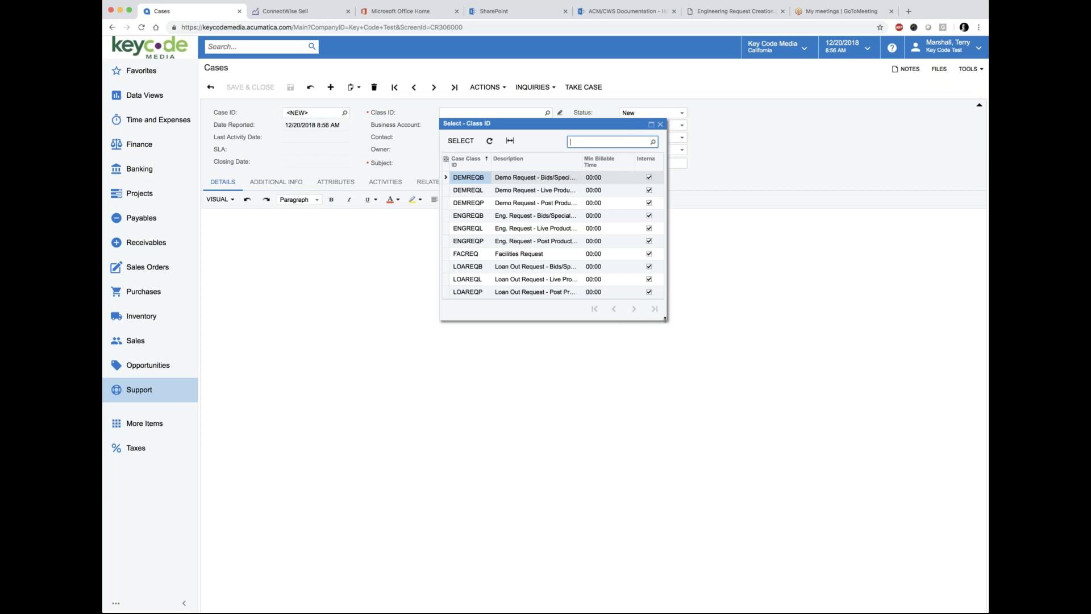
drag(666, 319, 888, 395)
drag(537, 127, 470, 121)
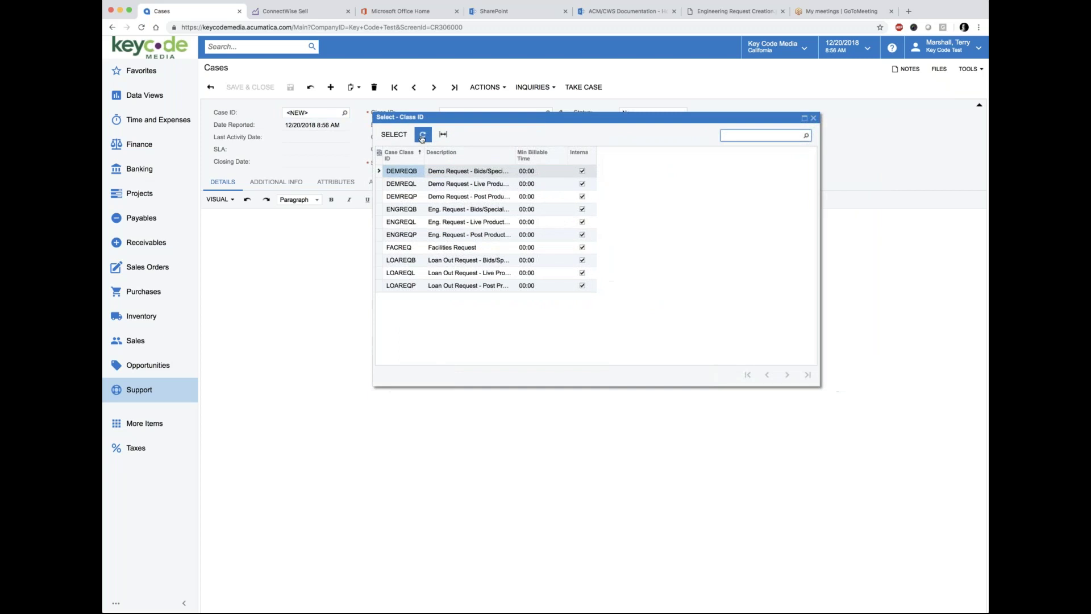
click(444, 136)
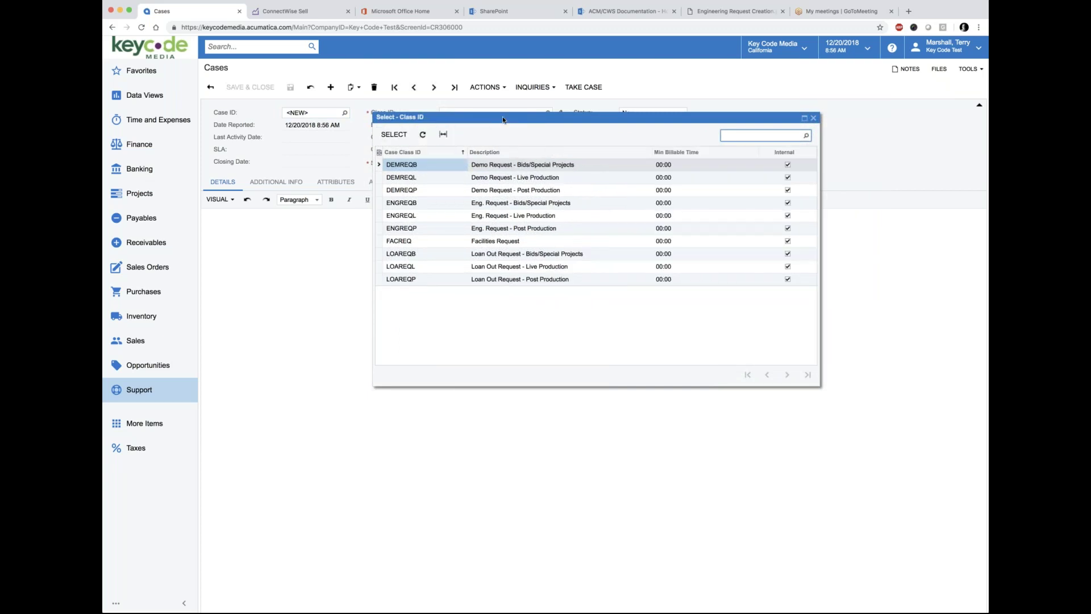
drag(503, 121, 486, 115)
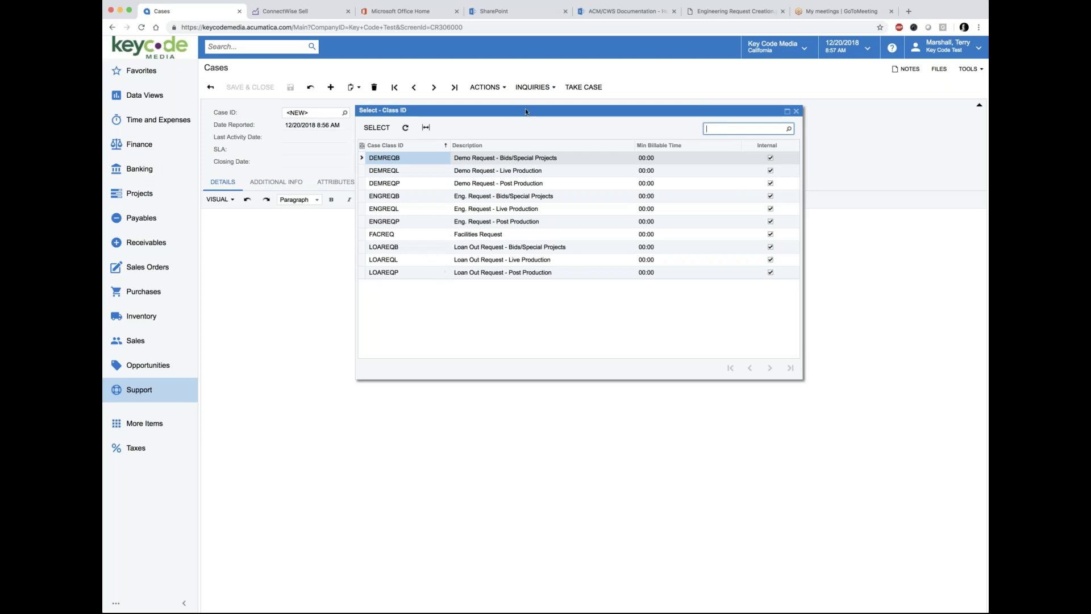
mouse_move(525, 108)
mouse_down()
mouse_move(522, 123)
mouse_move(519, 111)
mouse_up()
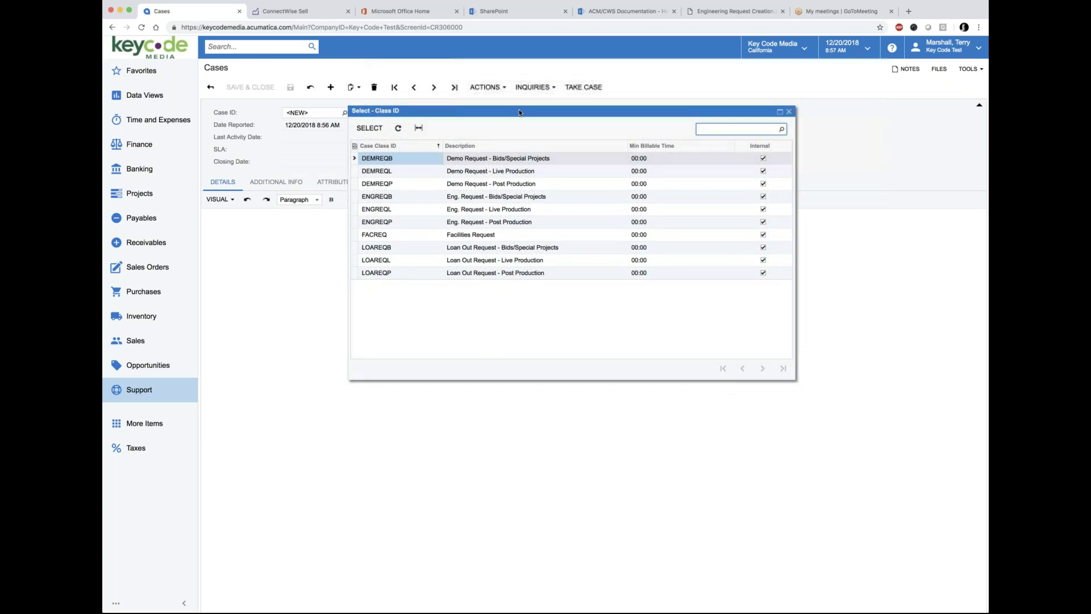
click(768, 11)
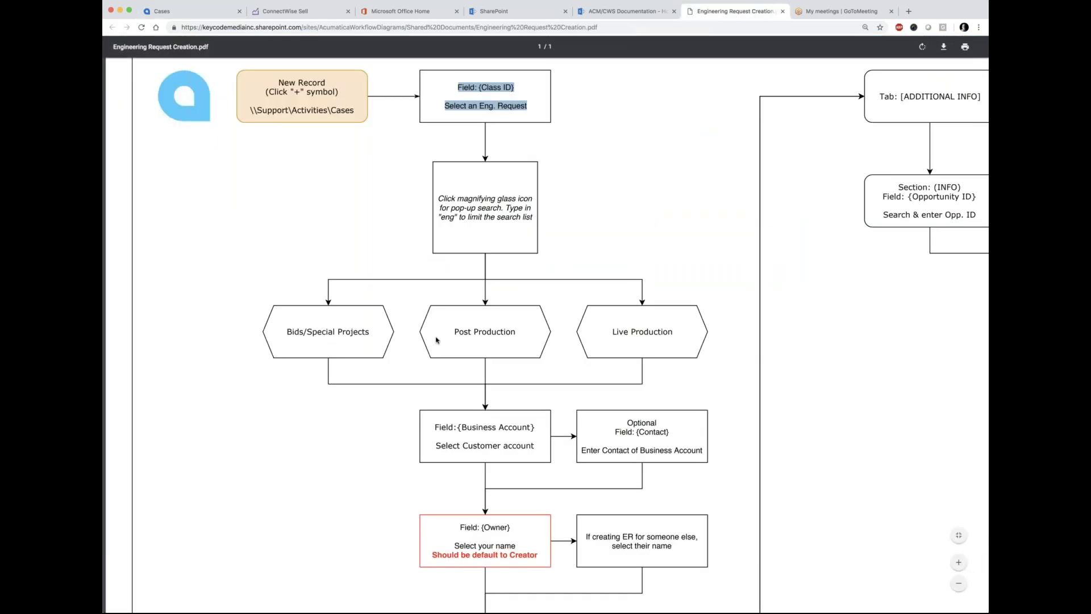
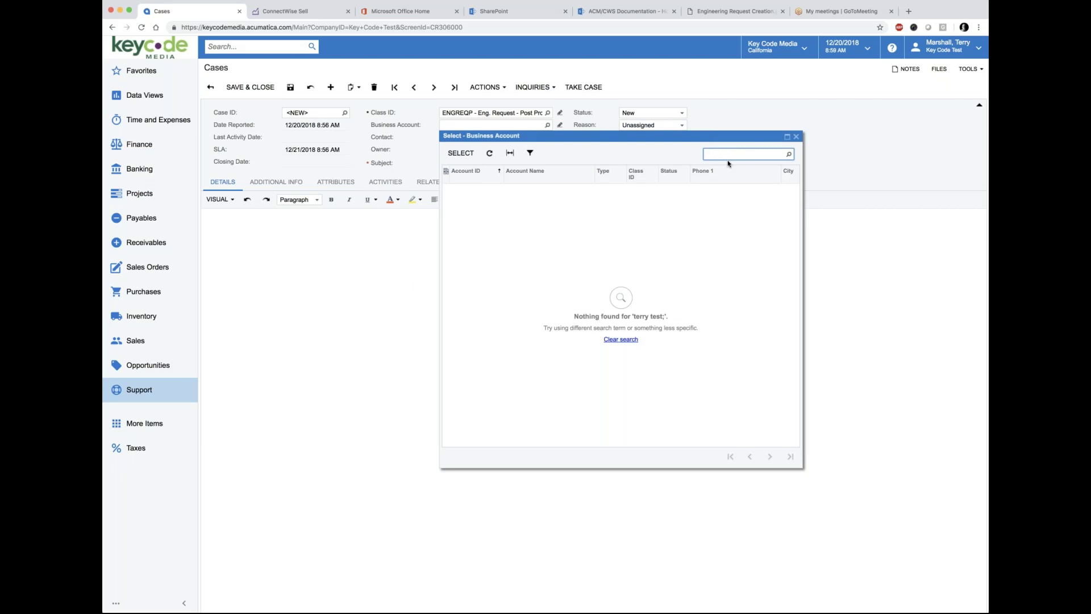
Step: Search the business accounts and set the case's account to Trailer Park
text(test)
key(Return)
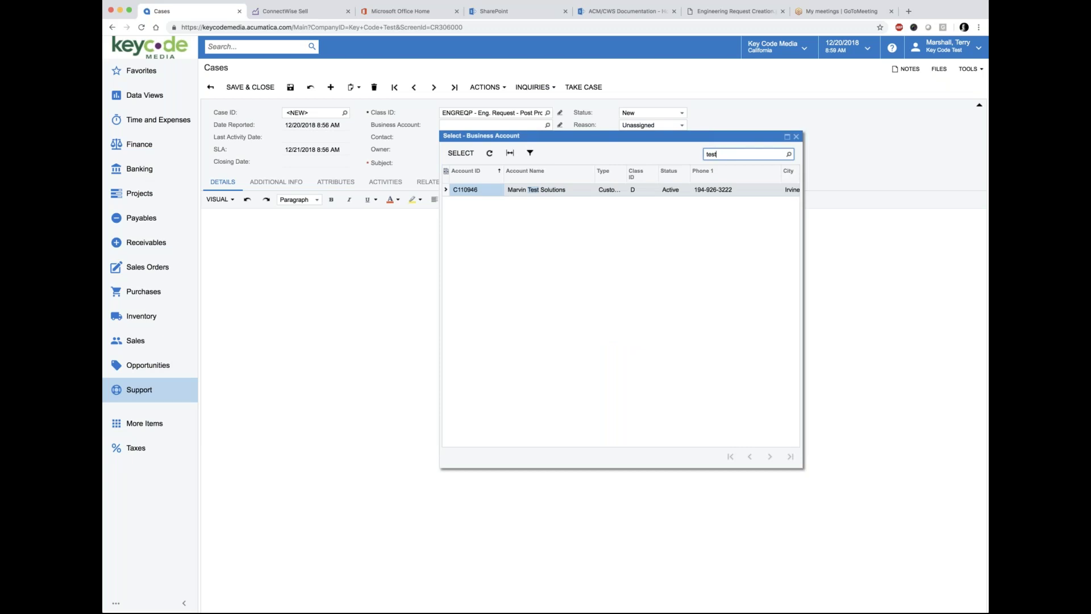
key(BackSpace)
key(BackSpace)
key(BackSpace)
text(terry)
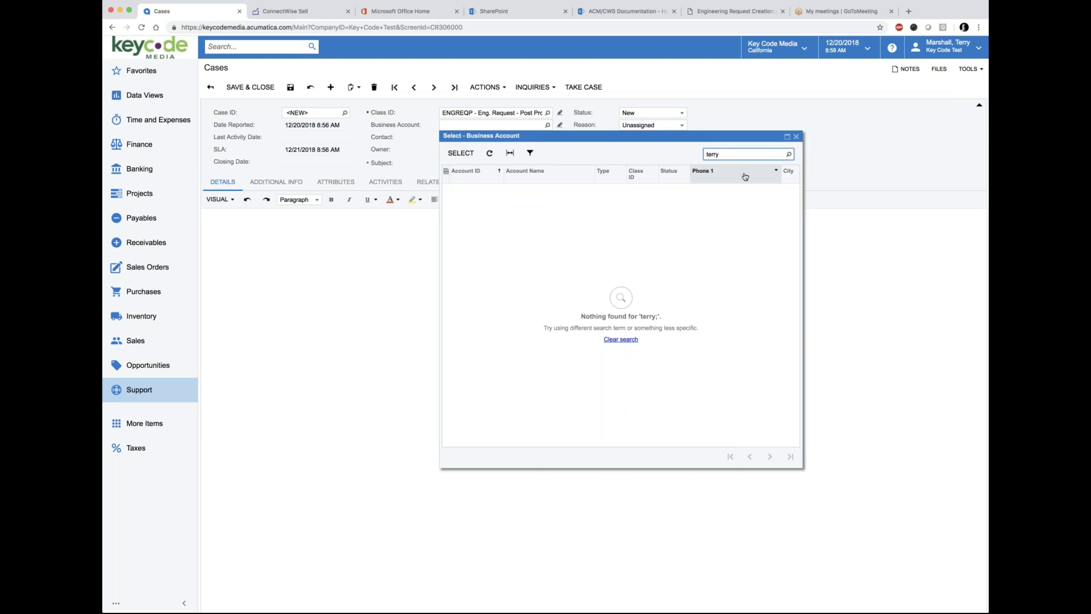
key(BackSpace)
key(BackSpace)
key(BackSpace)
key(BackSpace)
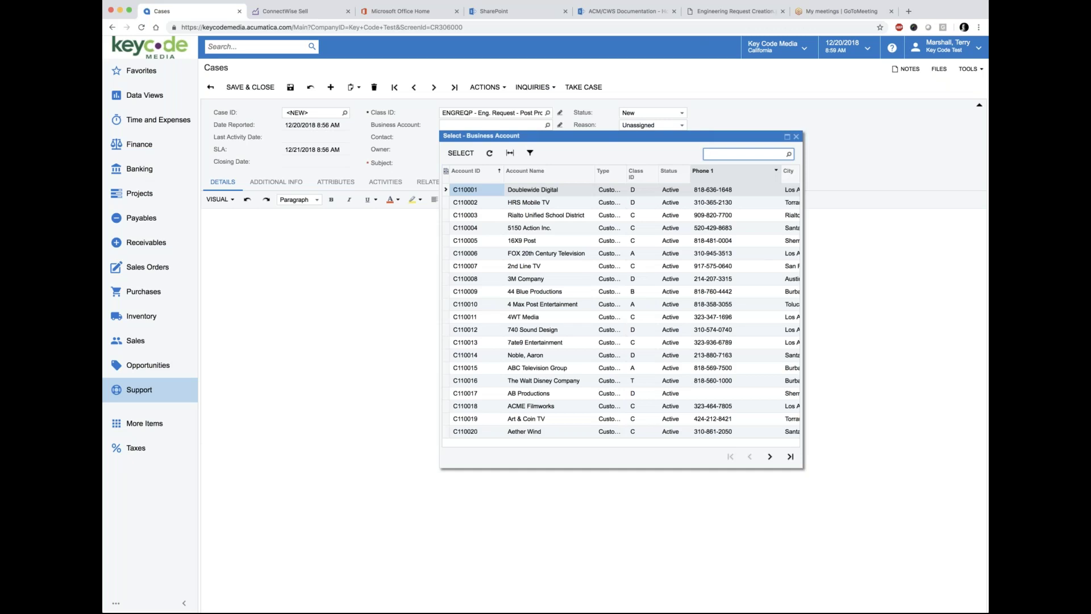
text(trailer)
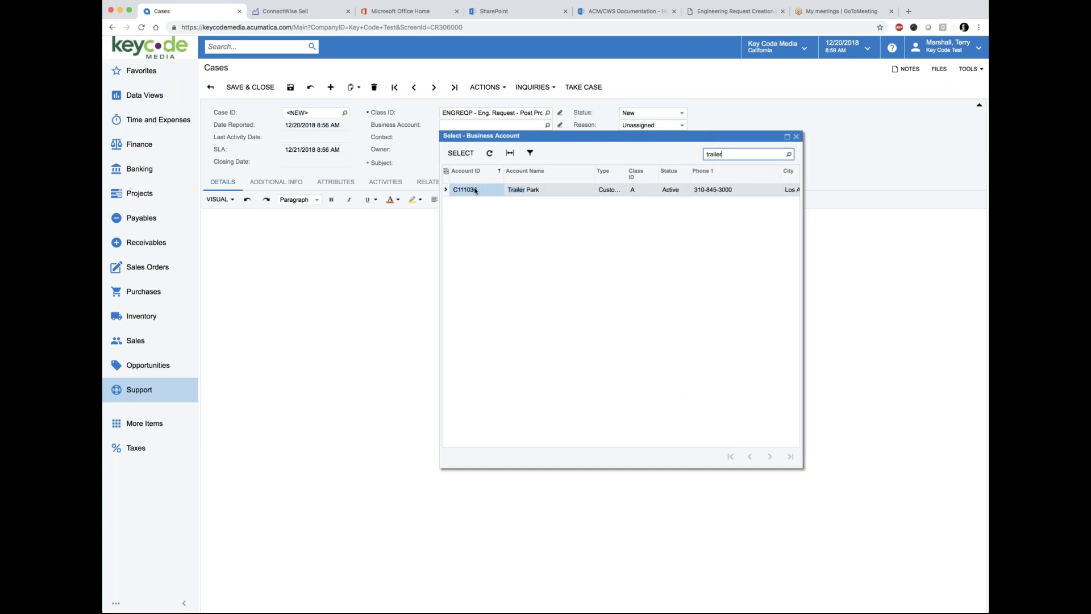
click(461, 153)
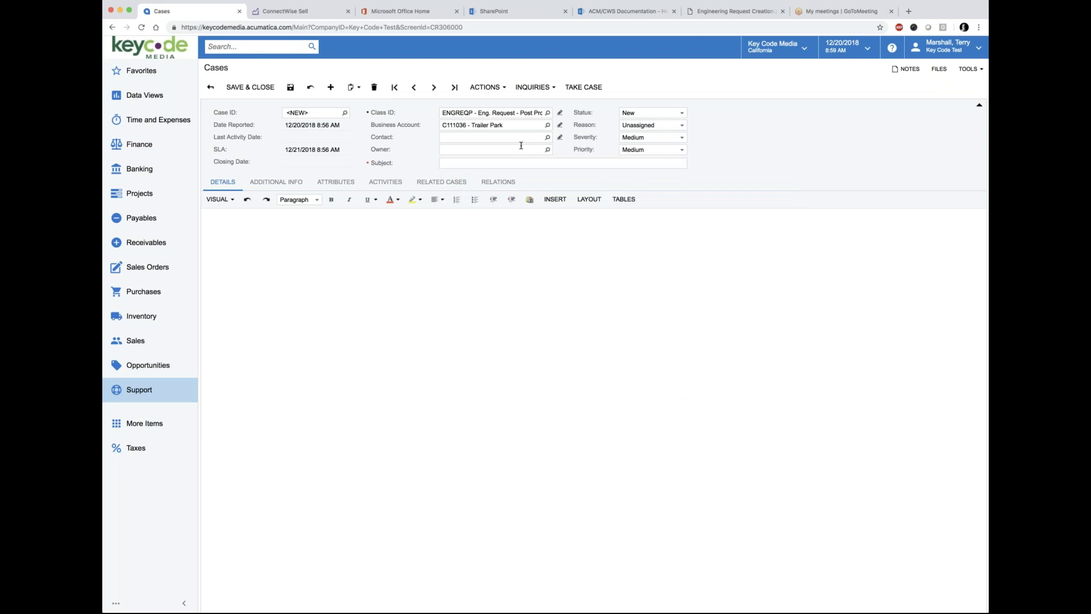
Step: Pick a Trailer Park contact and a suggested case owner, then check the request flowchart
click(547, 137)
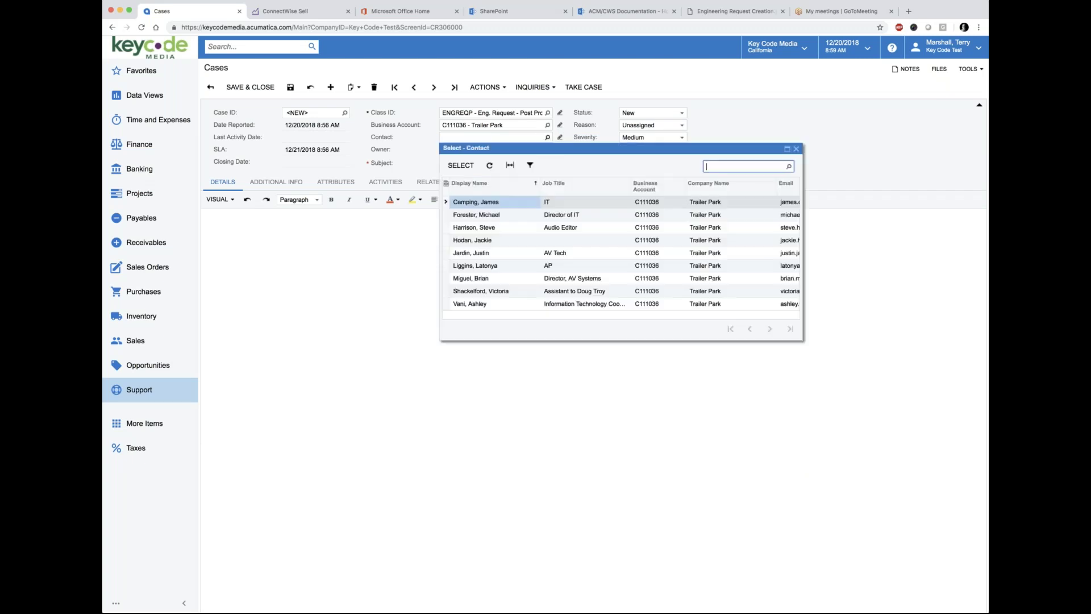
double_click(476, 279)
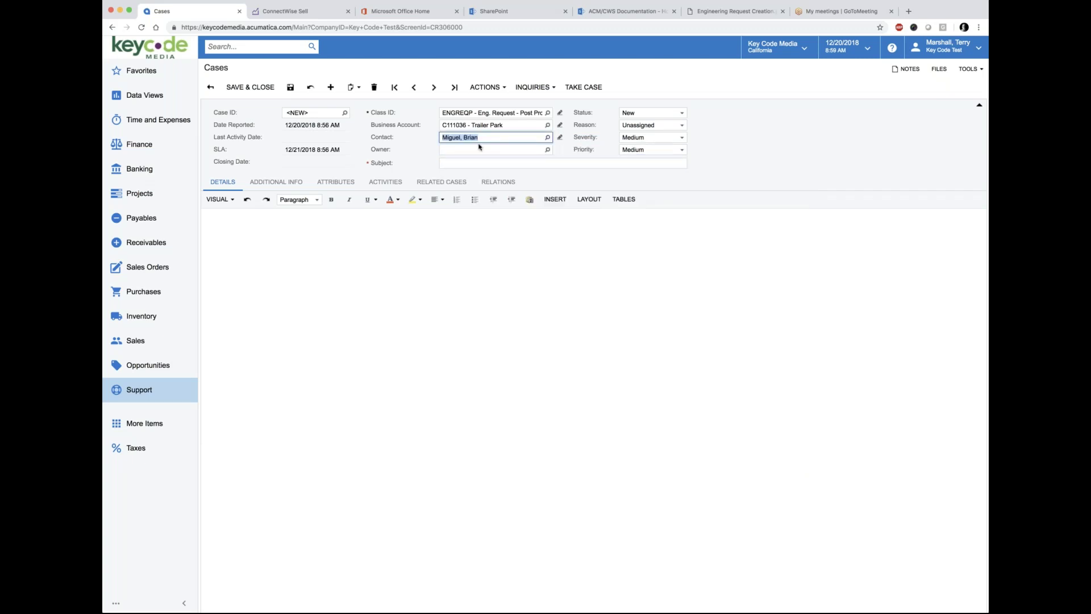
click(520, 151)
text(terry)
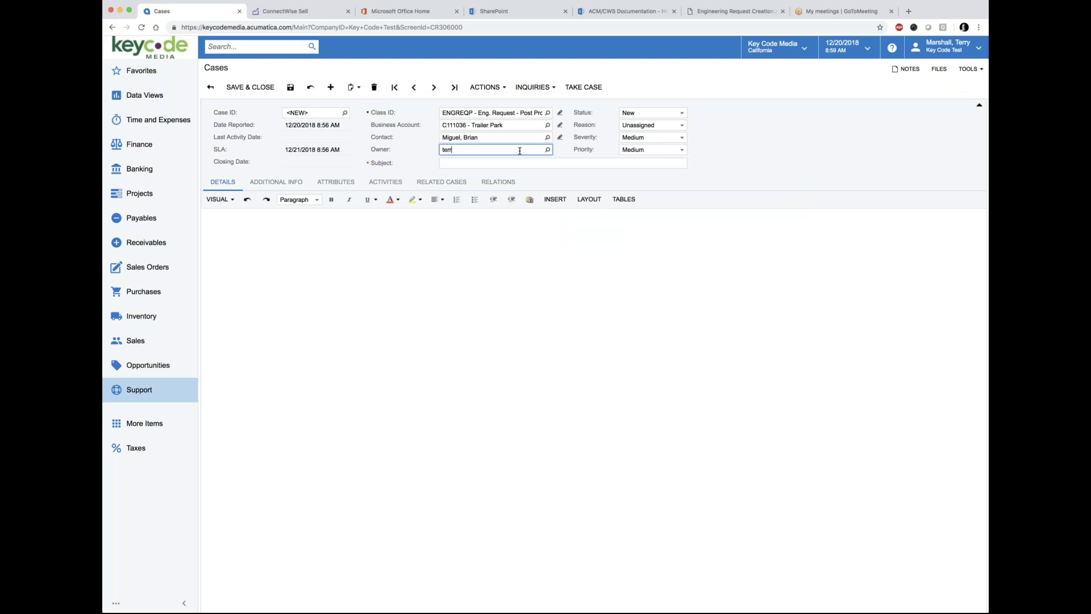
click(485, 162)
click(740, 11)
scroll(328, 448, down, 5)
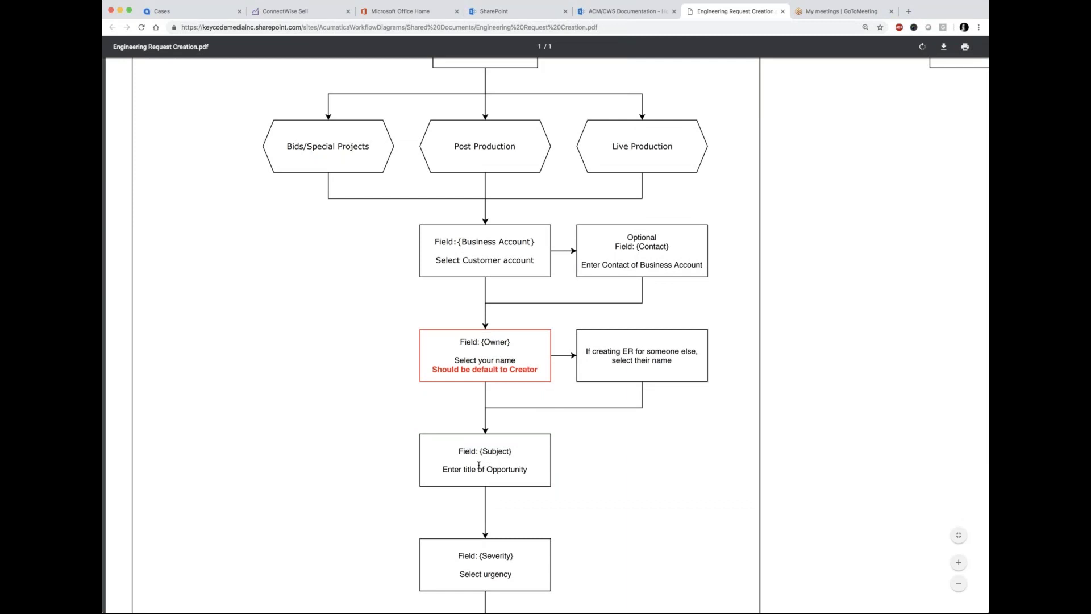
Step: Enter the case subject 'Nexis Upgrade - installation on weekend' and return to the flowchart
scroll(479, 464, down, 2)
click(208, 11)
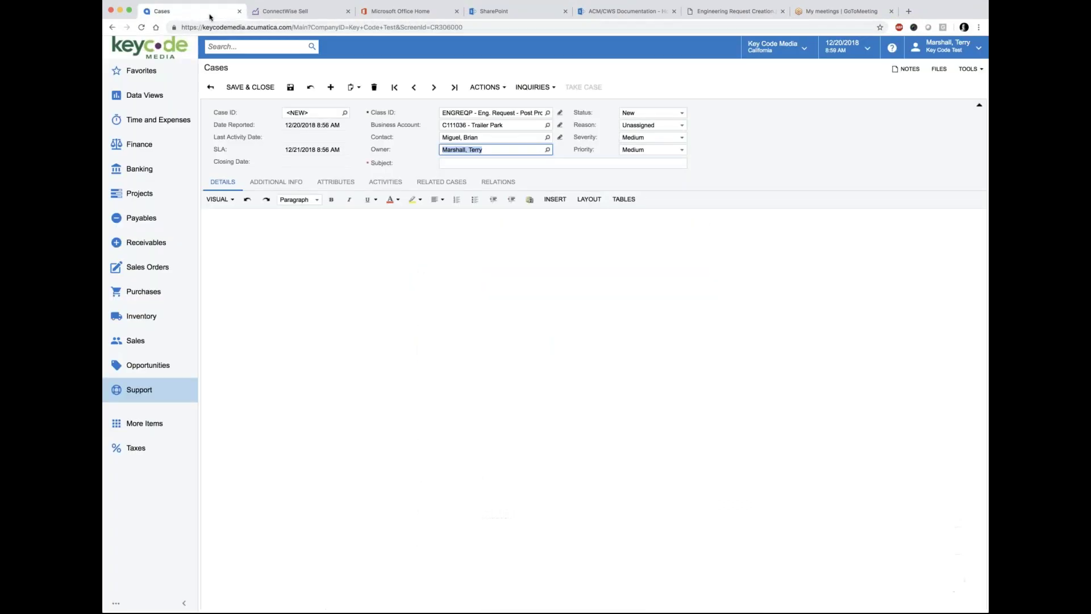
click(450, 163)
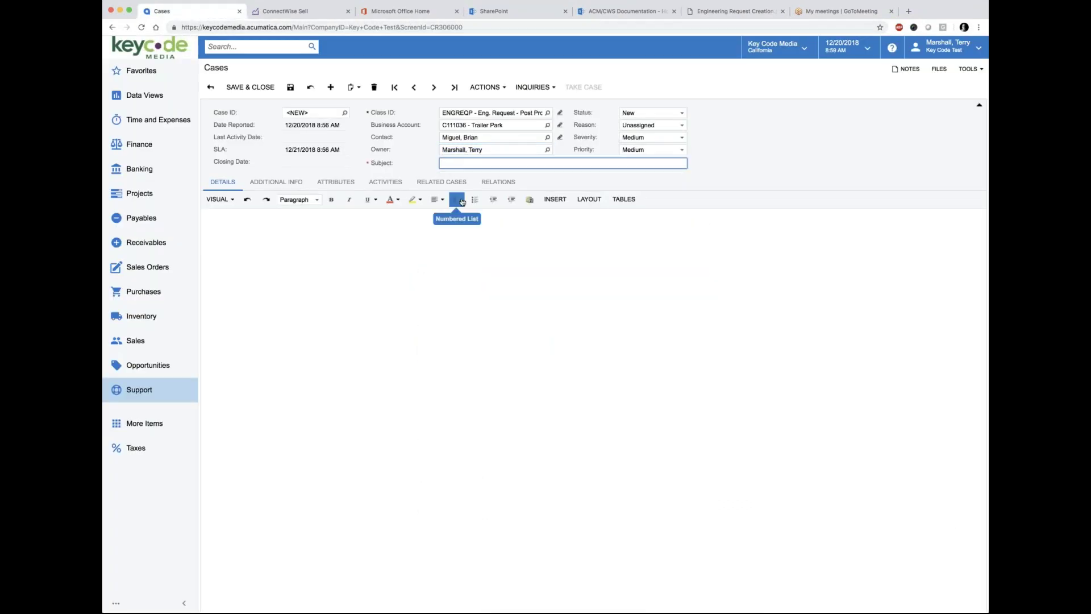
text(Nexis Upgrade - installation on weekend)
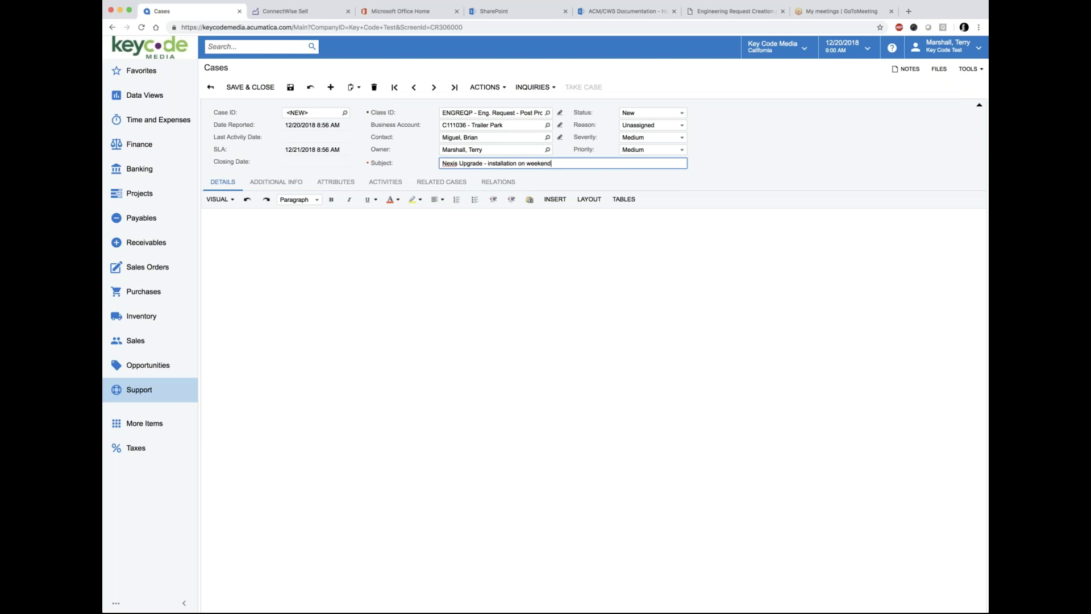
click(703, 13)
scroll(607, 475, down, 4)
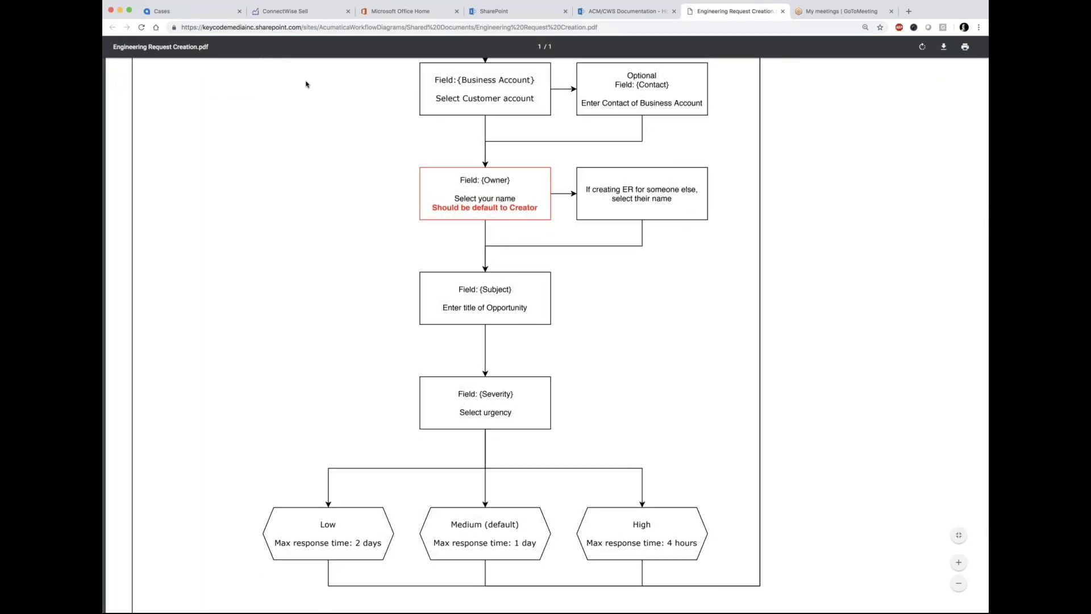
Step: Compare severity levels against the flowchart and set the case severity to Low
click(182, 14)
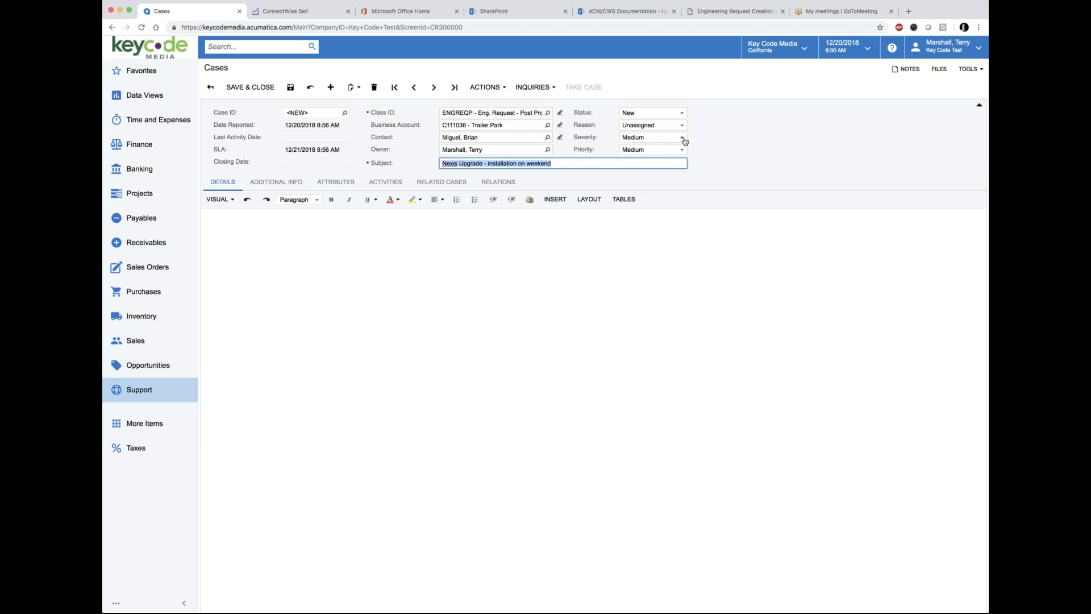
click(683, 140)
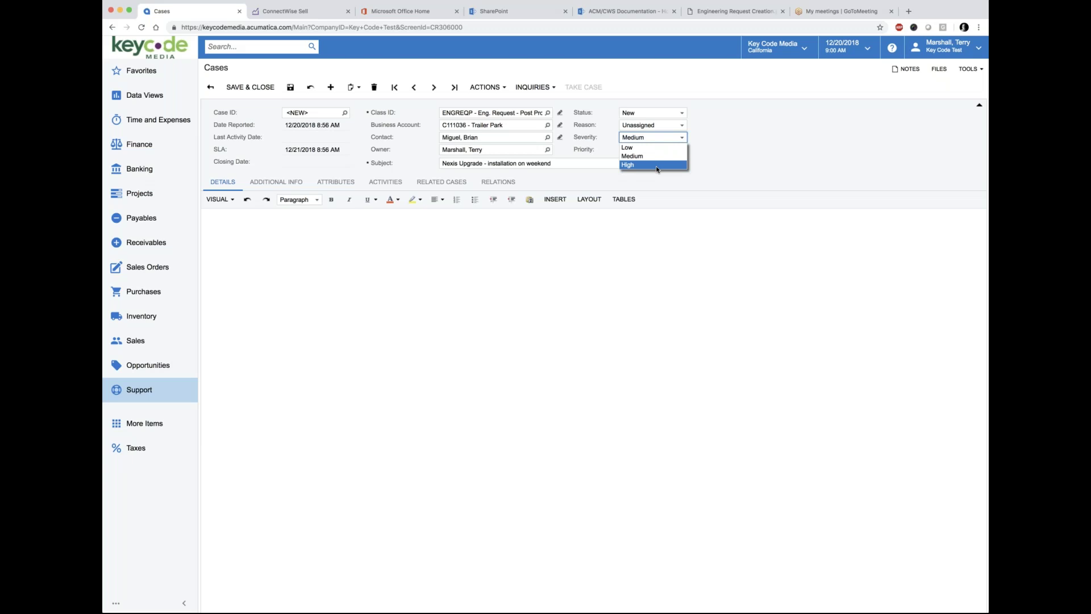
key(Up)
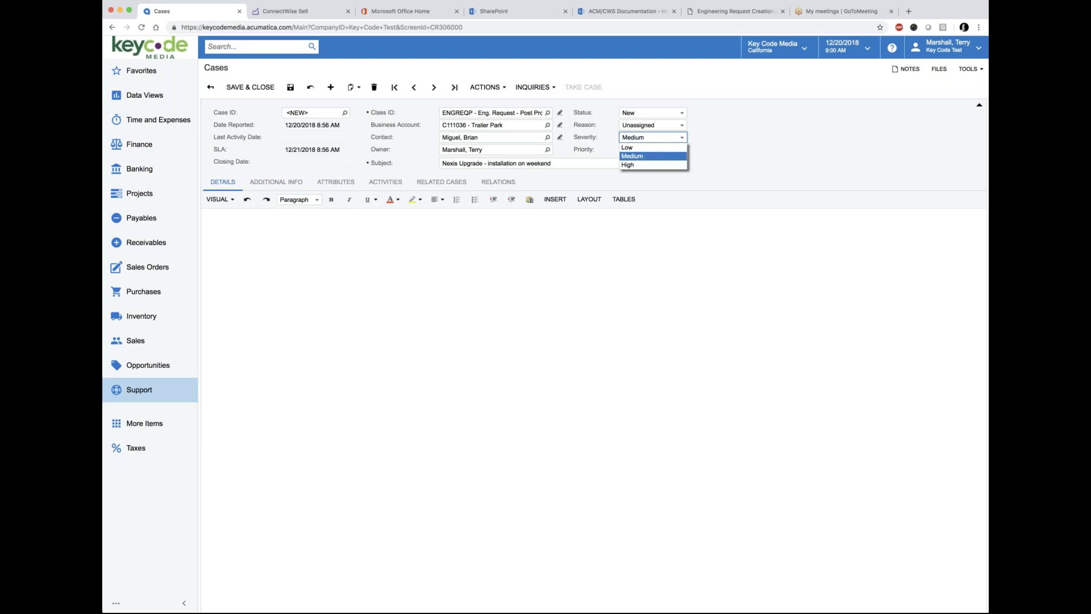
click(733, 11)
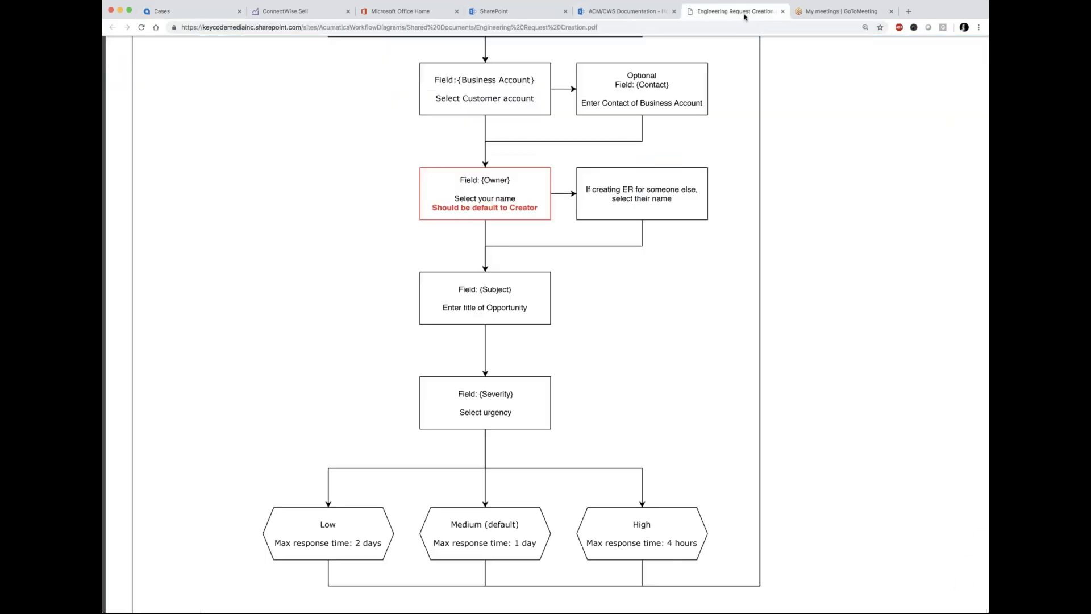
scroll(541, 441, down, 3)
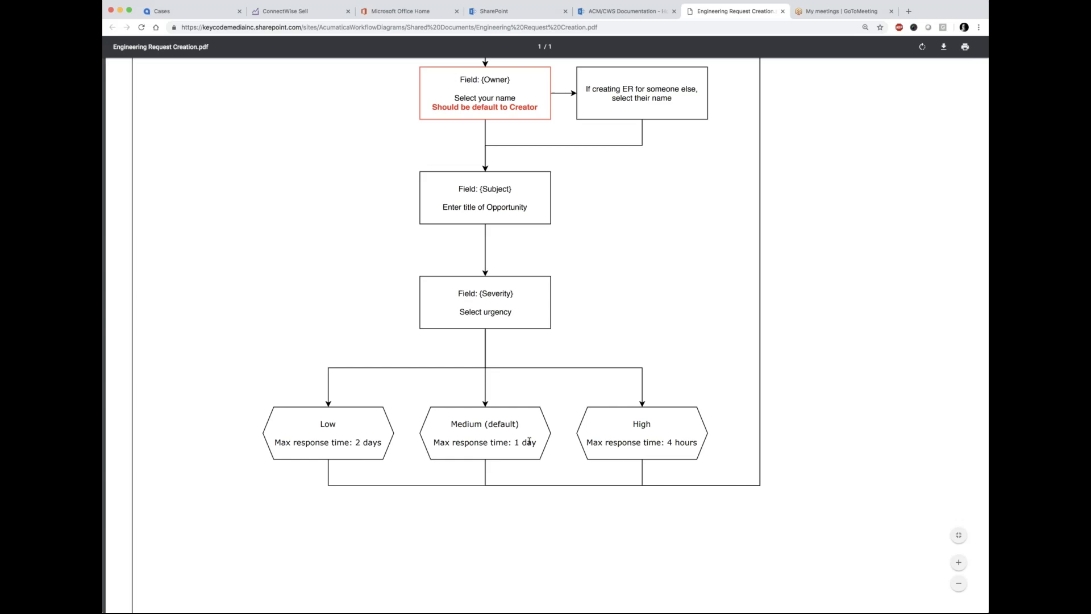
click(202, 12)
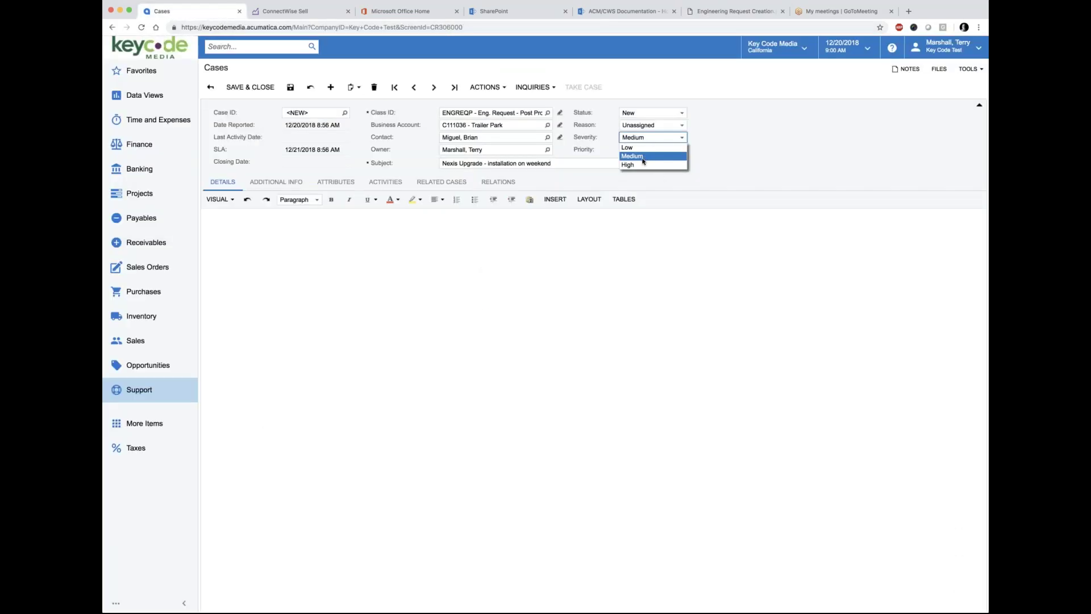
click(628, 147)
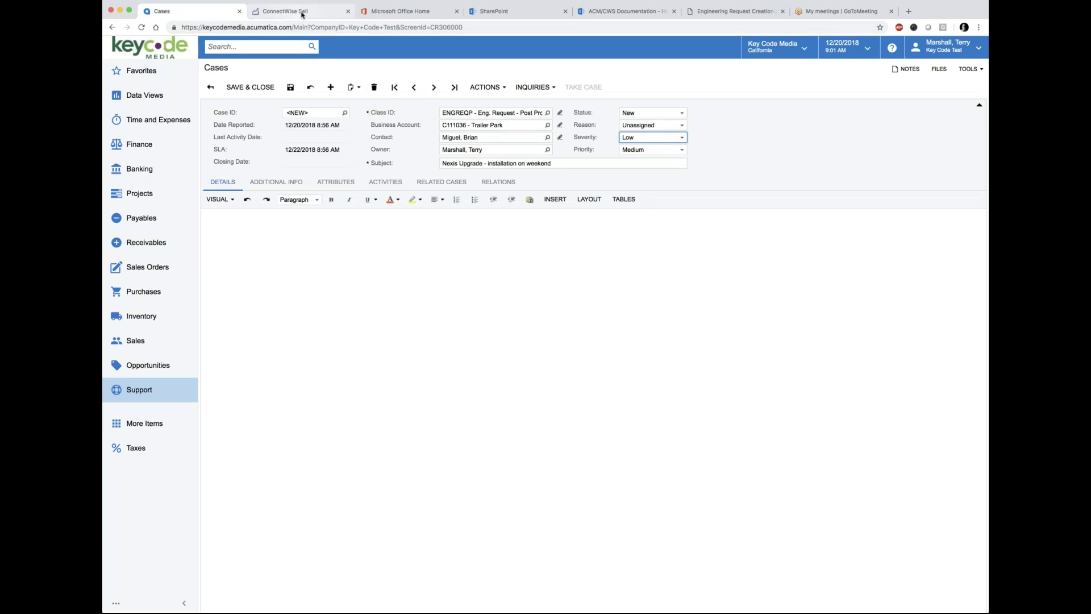
click(734, 11)
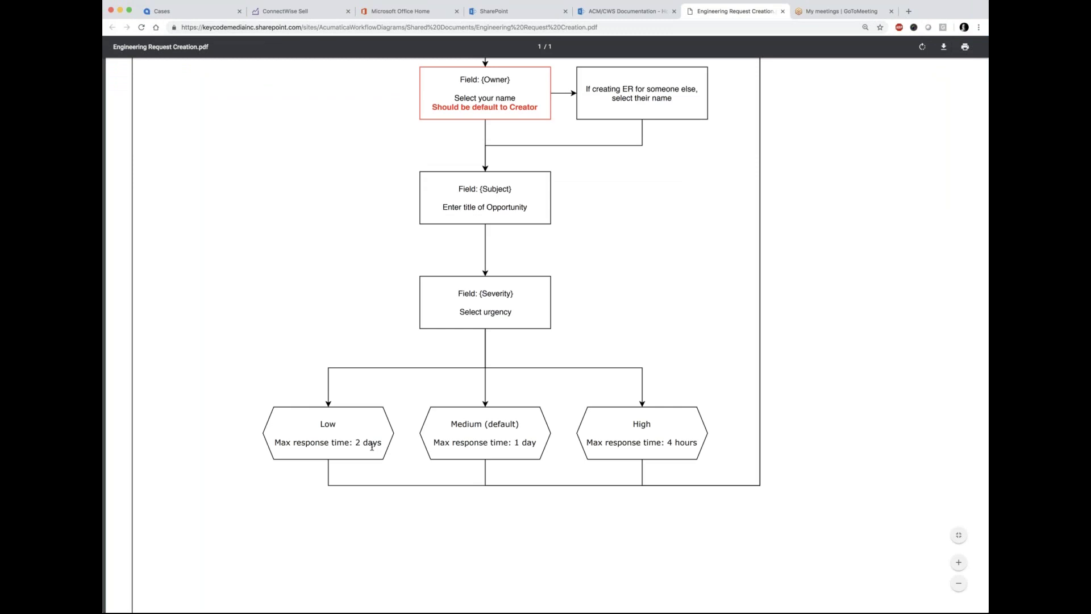
Step: Reset the case severity to Medium, highlighting its one-day response time in the flowchart
click(169, 12)
click(664, 140)
click(648, 159)
click(731, 17)
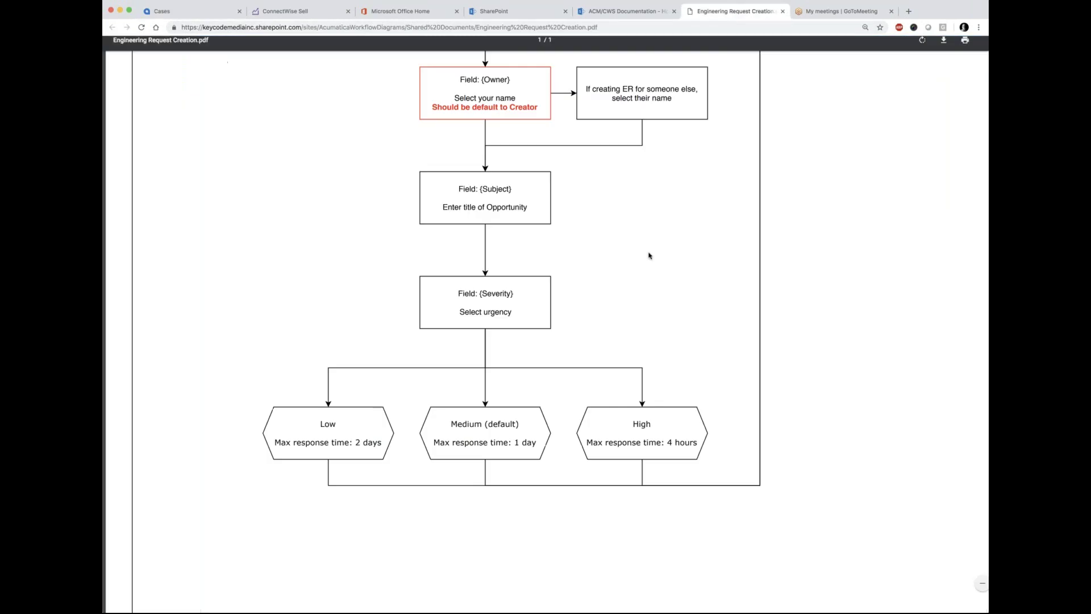
drag(435, 443, 537, 443)
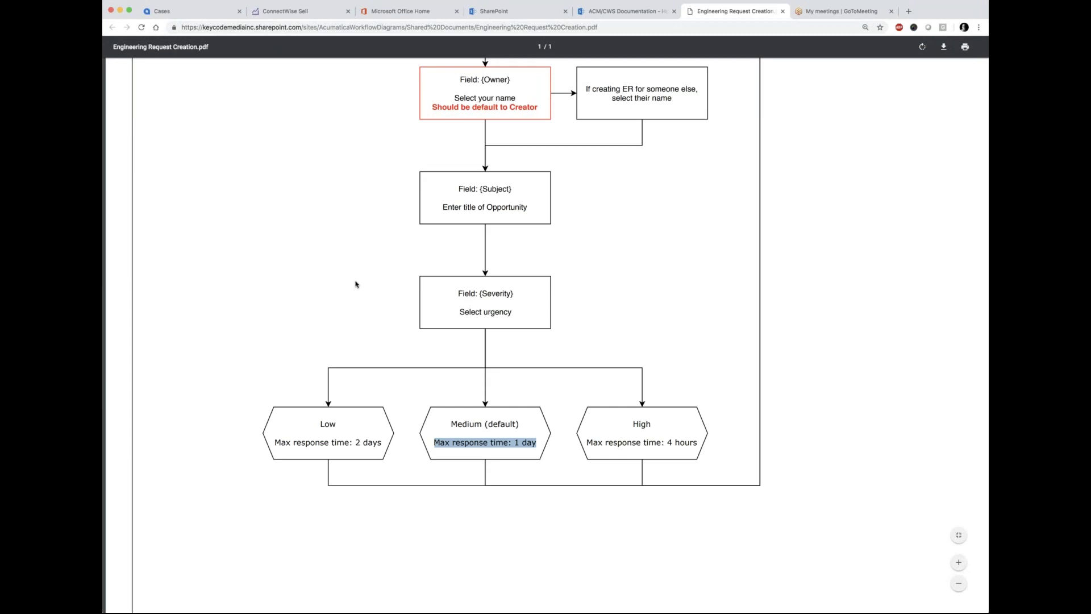
click(174, 14)
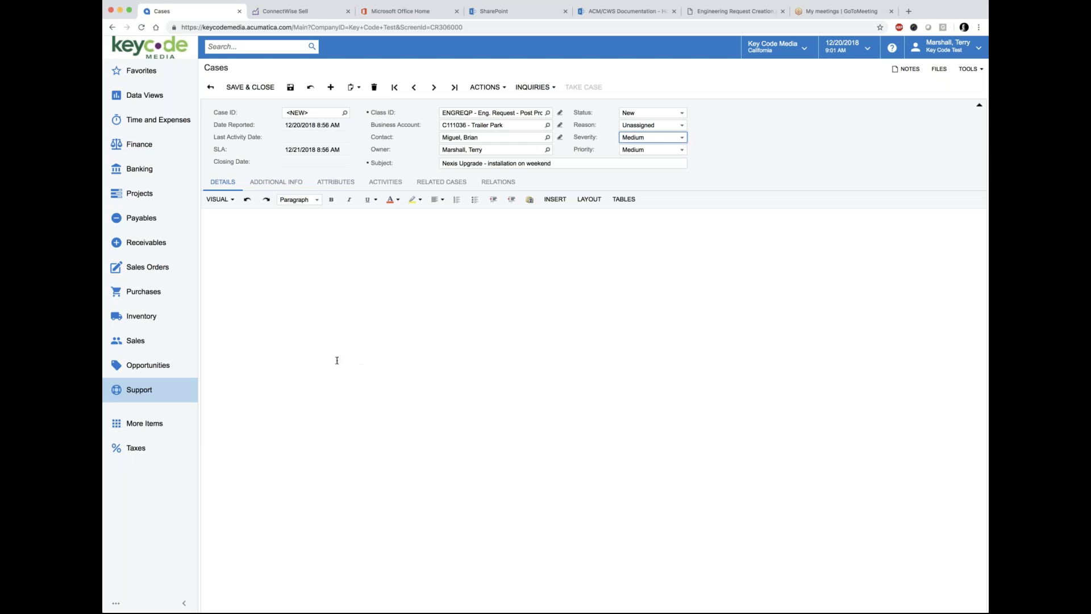
Step: Enter Opportunity Timing 'Q3, 2019' and Opportunity Budget '$100k' in the case attributes
click(335, 182)
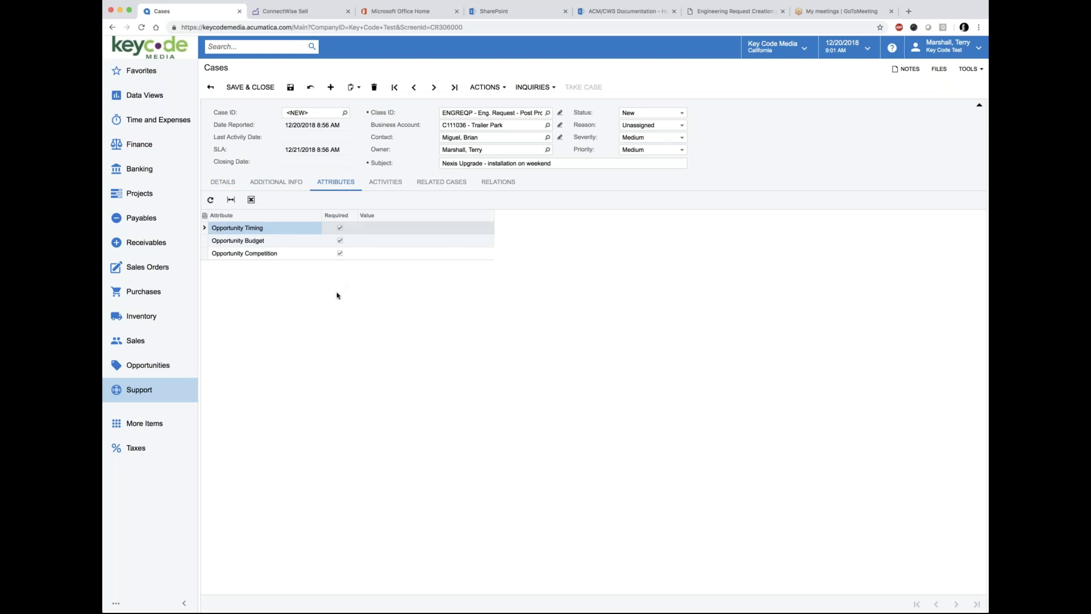
click(390, 232)
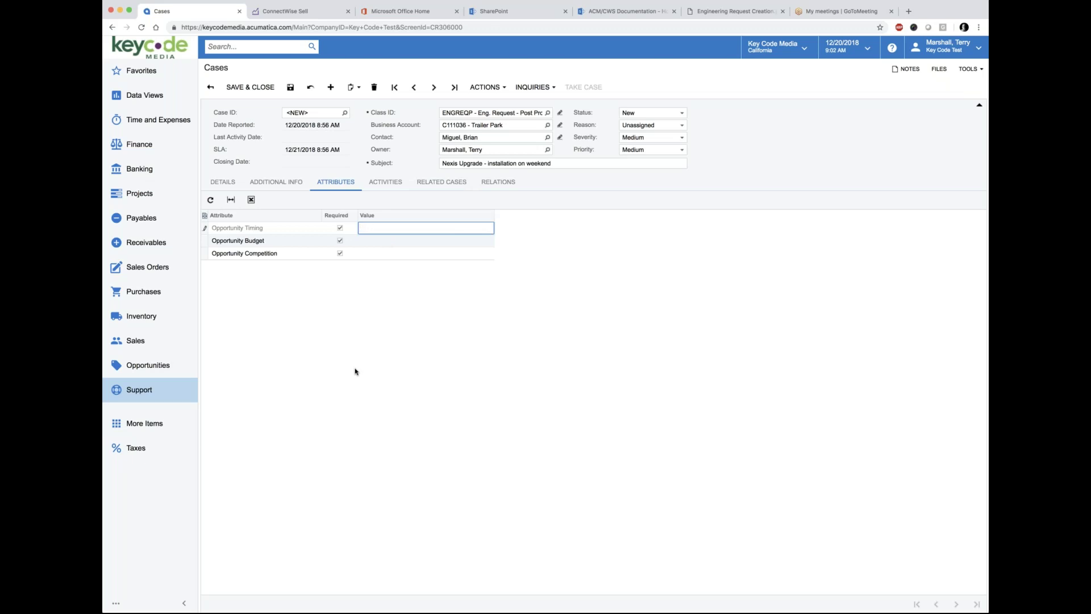
text(2019)
click(379, 240)
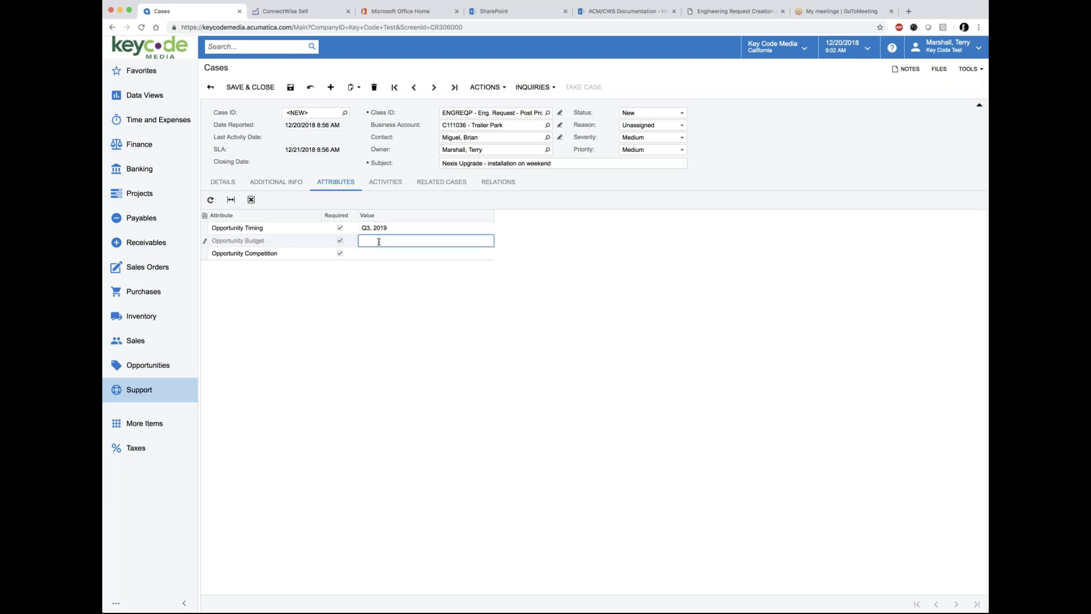
text($100k)
Step: Commit the $100k budget, try '3 other vendors' as Opportunity Competition, then clear it
key(Tab)
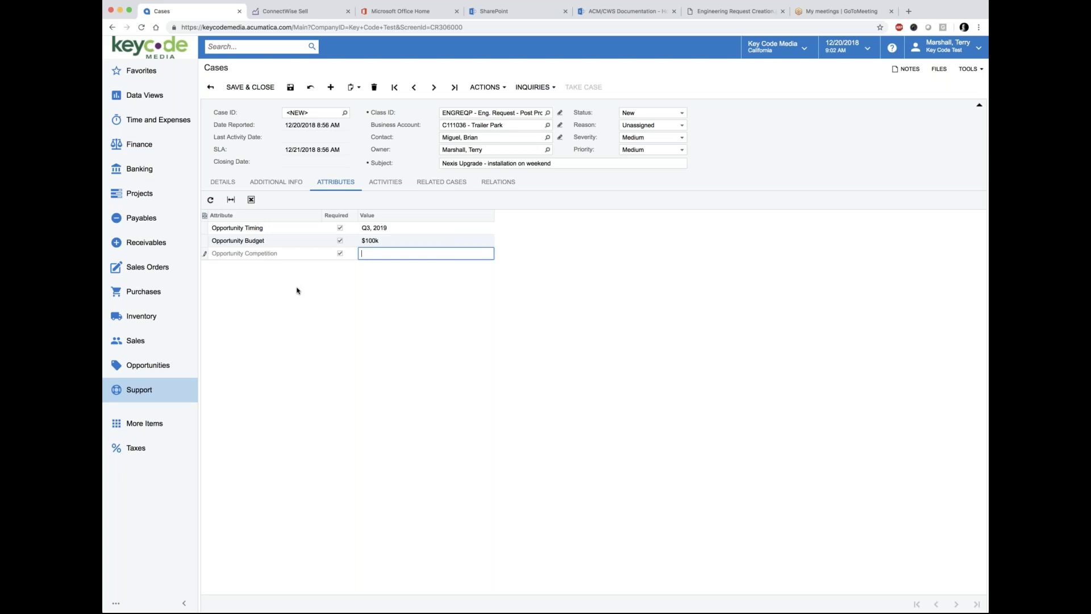
text(3 other vendors)
click(299, 294)
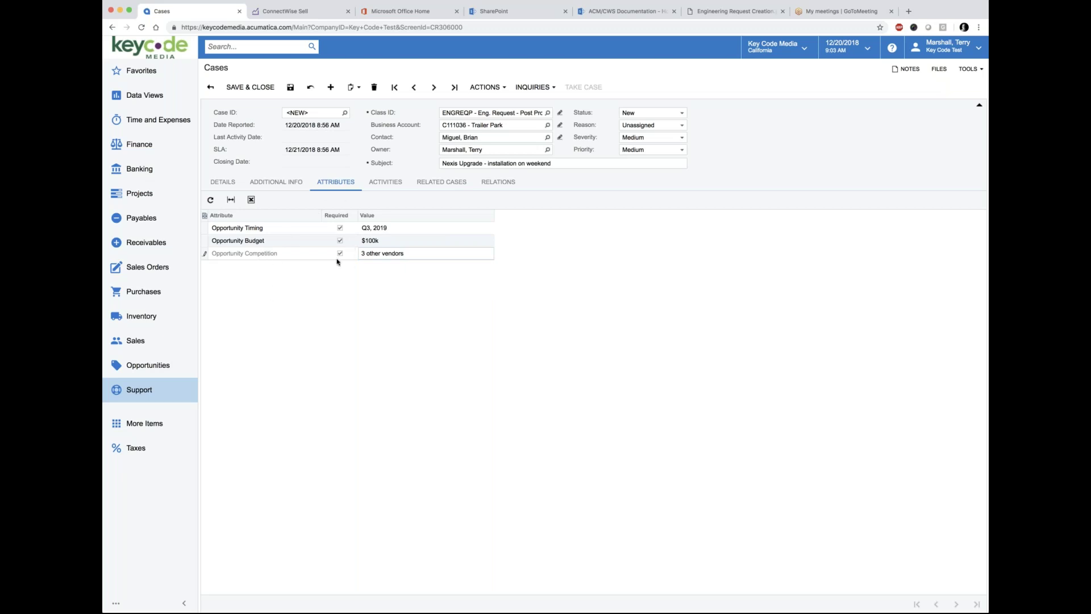
click(408, 253)
key(BackSpace)
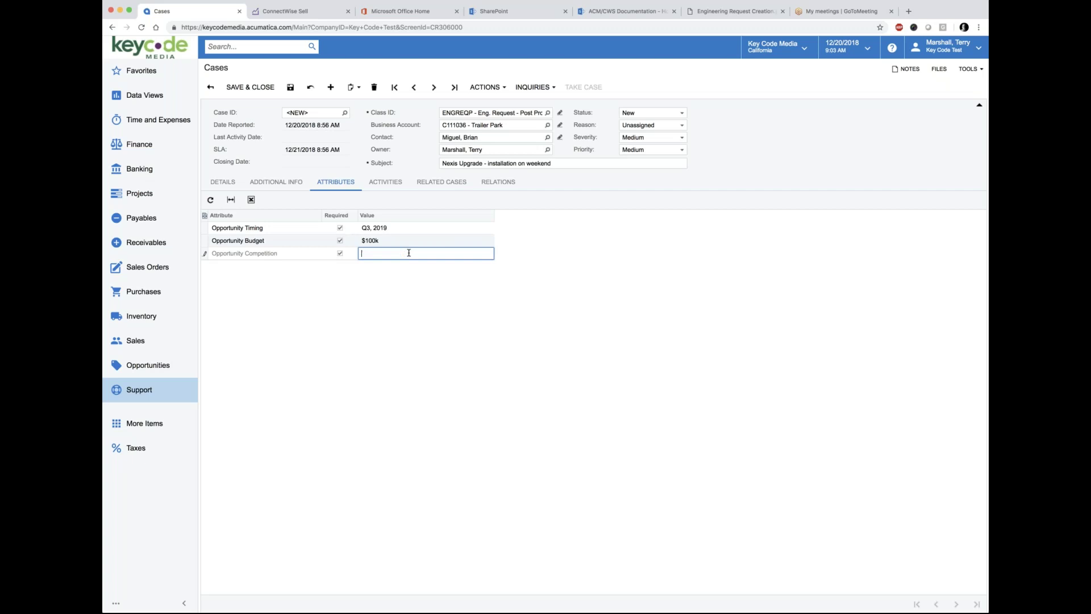
click(294, 293)
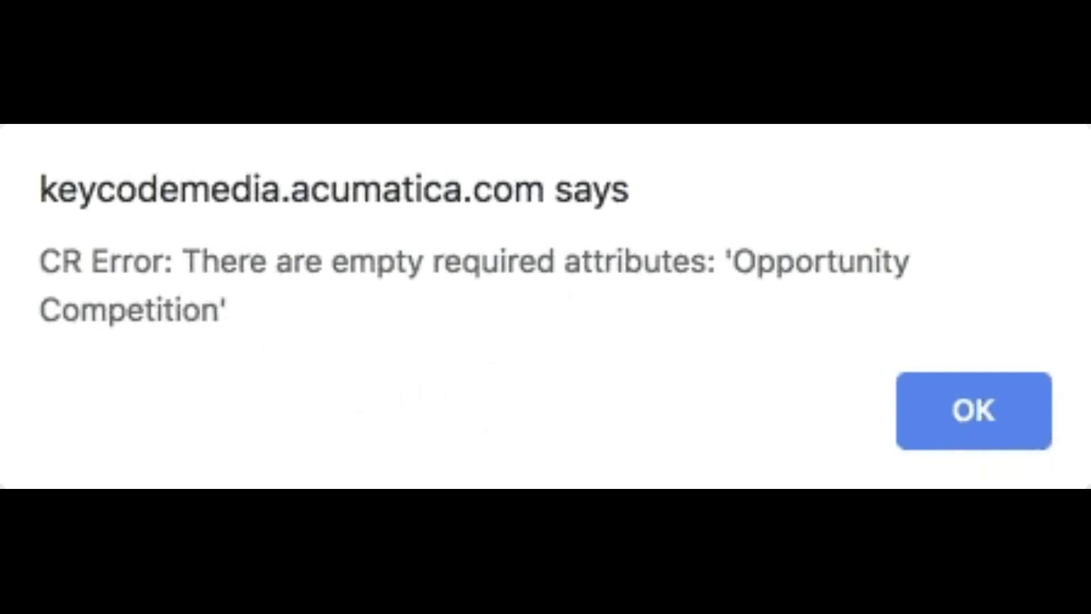
Step: Dismiss the required-attribute error, set Opportunity Competition to None, and save the case
click(968, 426)
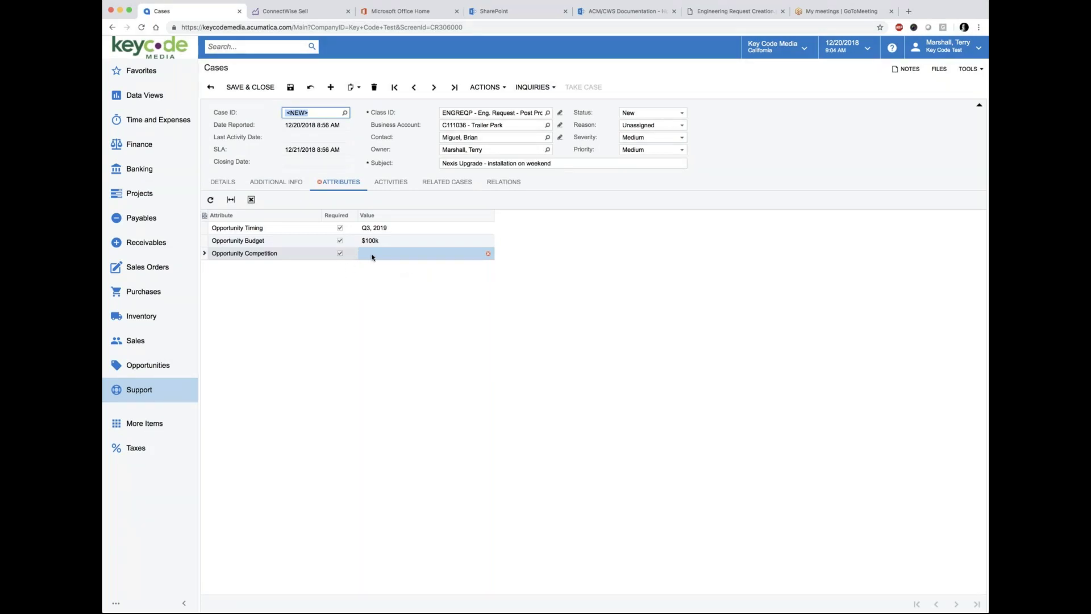
mouse_move(372, 257)
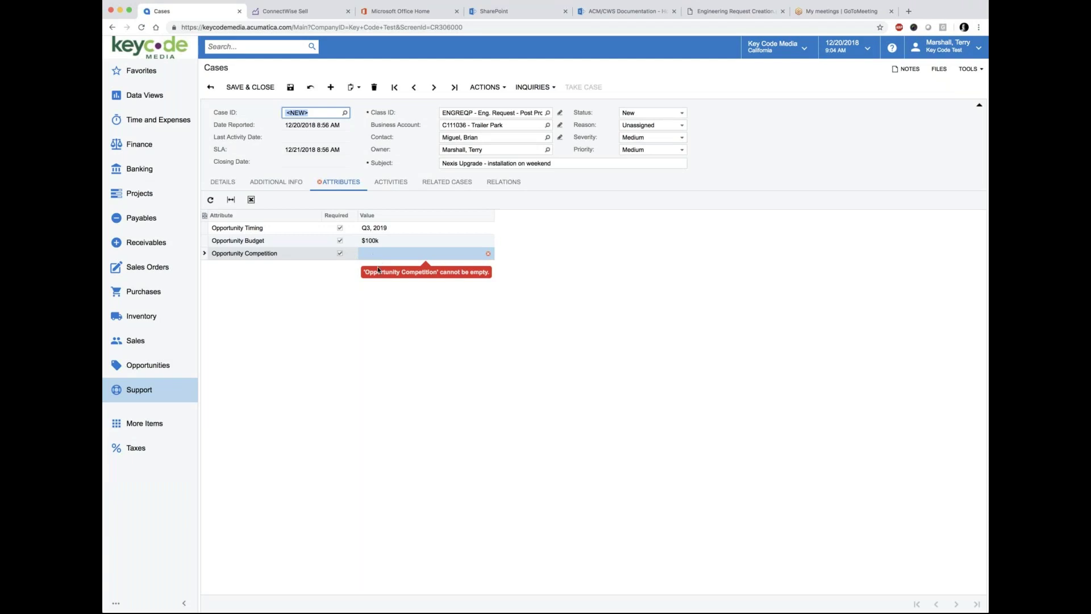
click(372, 255)
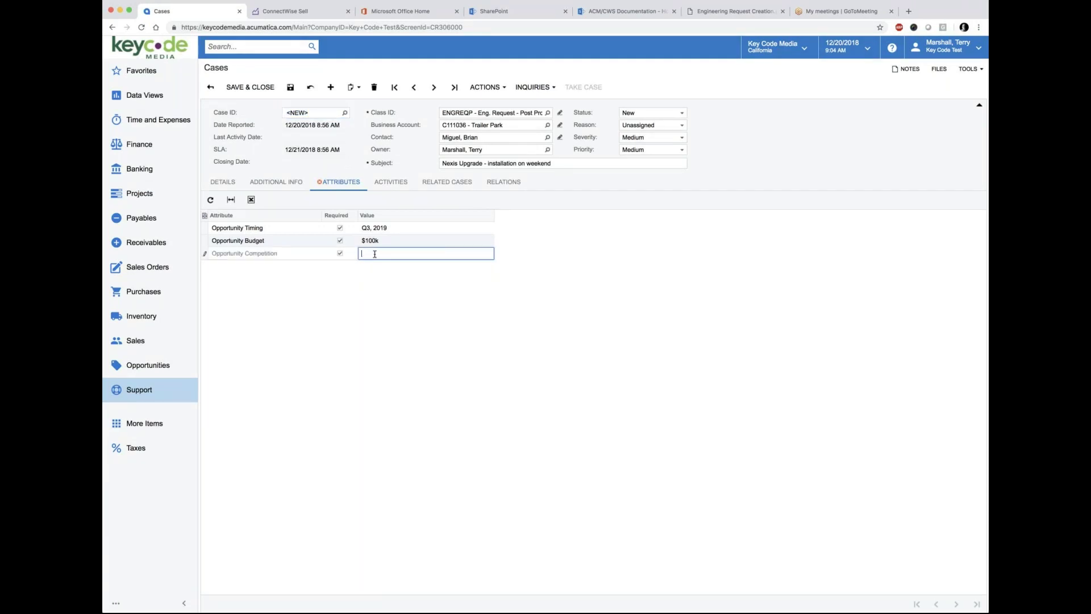
text(None)
click(345, 326)
click(290, 88)
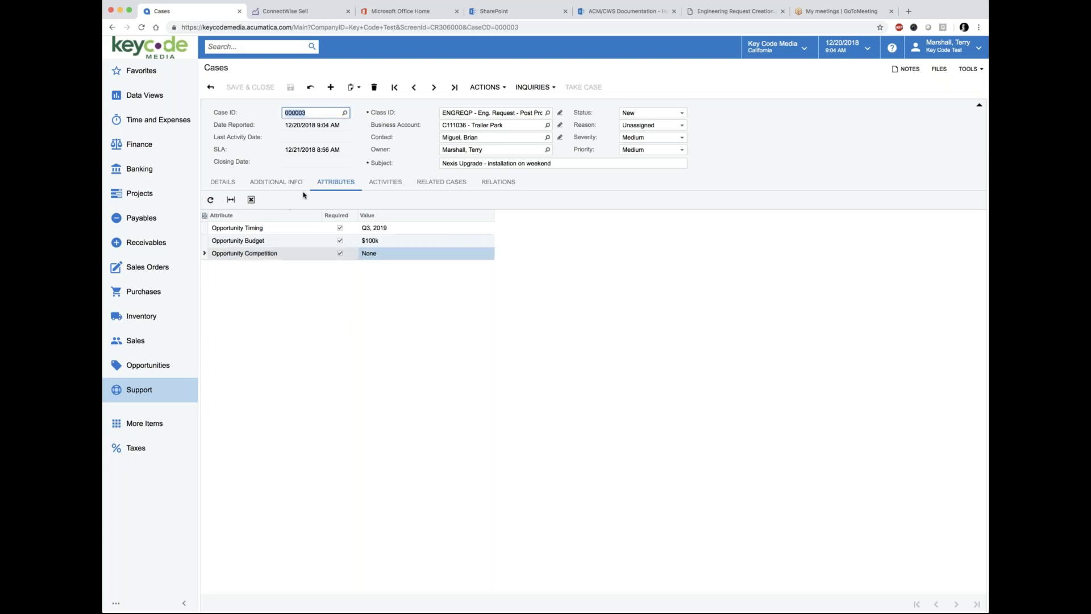
click(732, 11)
scroll(548, 401, down, 1)
scroll(545, 402, right, 3)
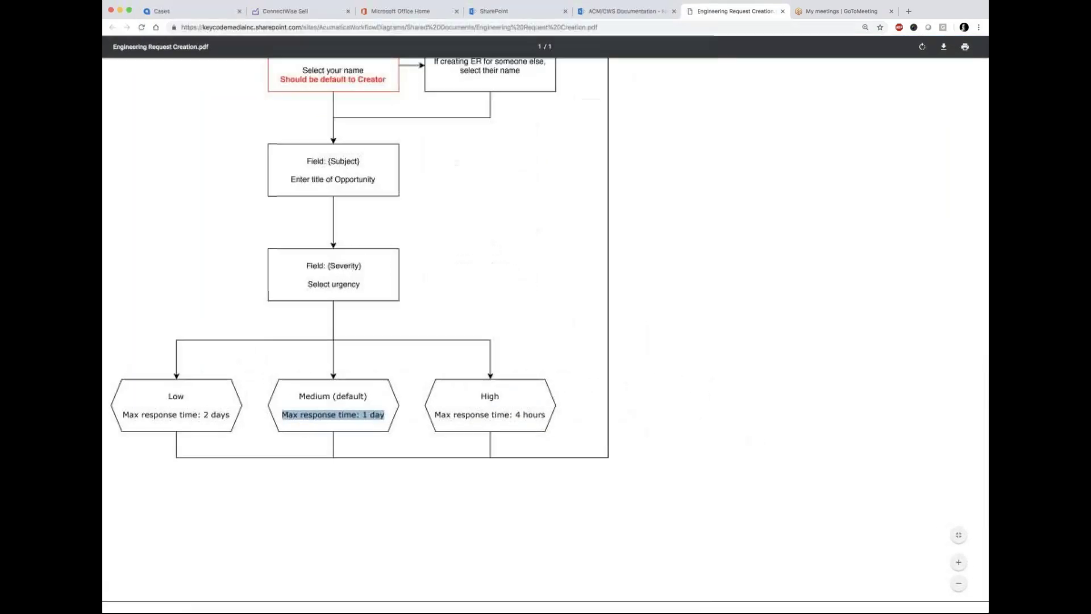
scroll(546, 401, up, 9)
scroll(602, 392, down, 1)
scroll(608, 397, right, 4)
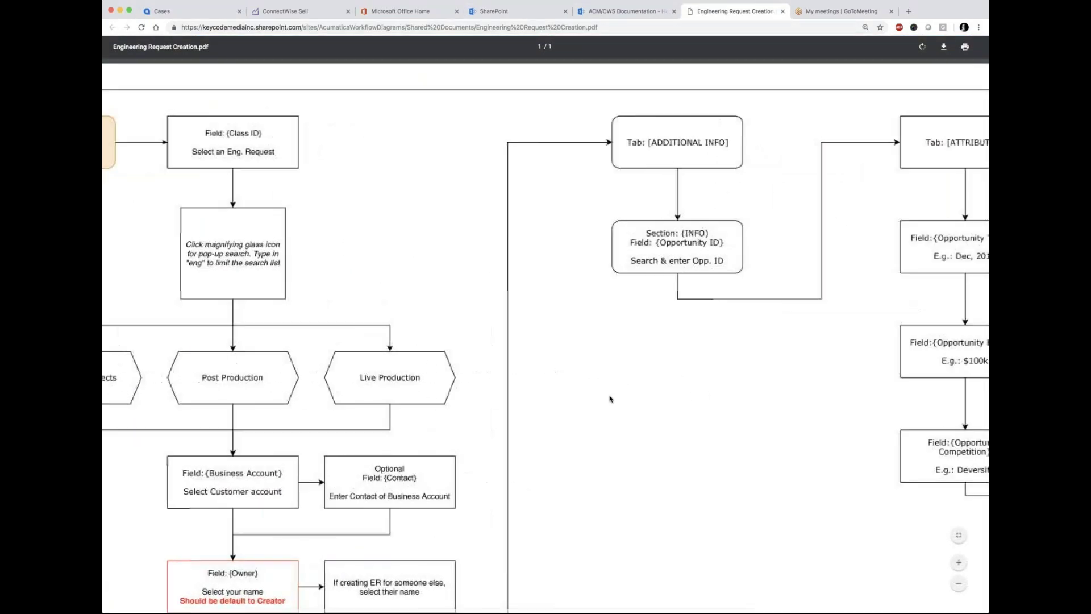
scroll(598, 391, right, 1)
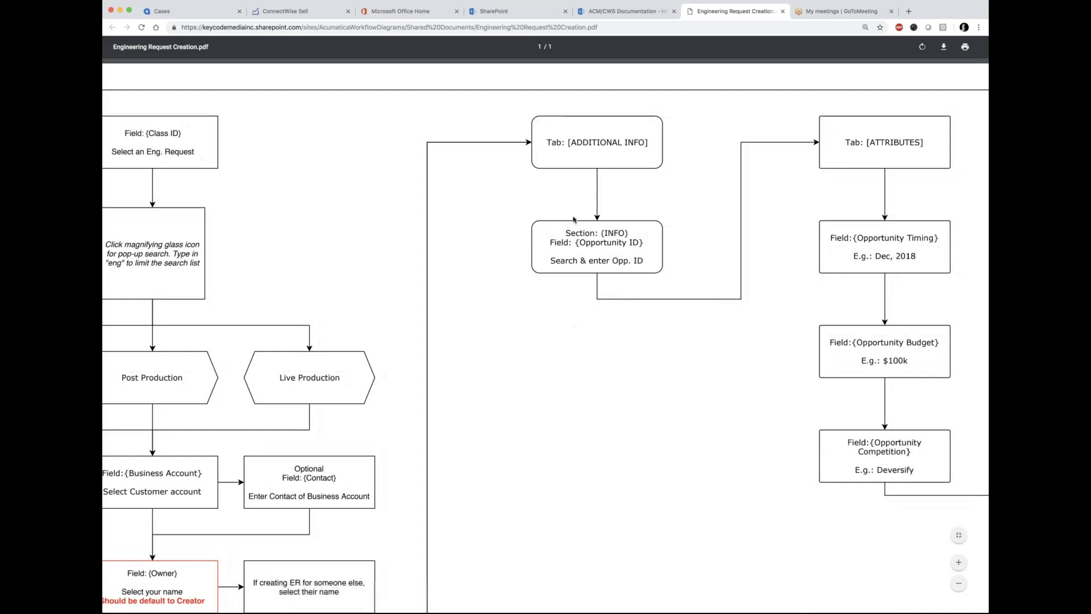
click(187, 12)
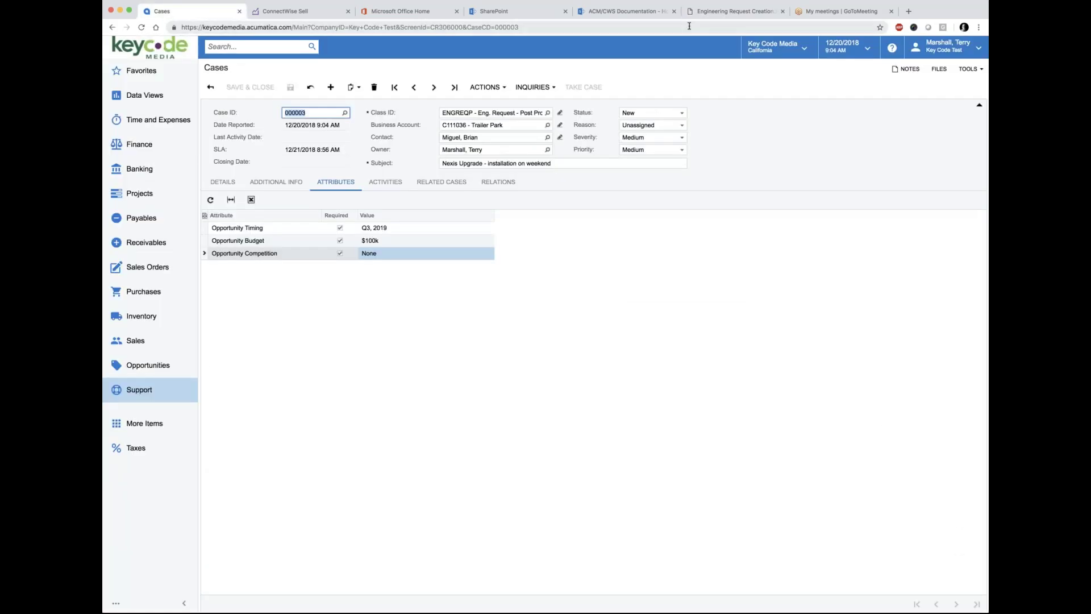
click(716, 15)
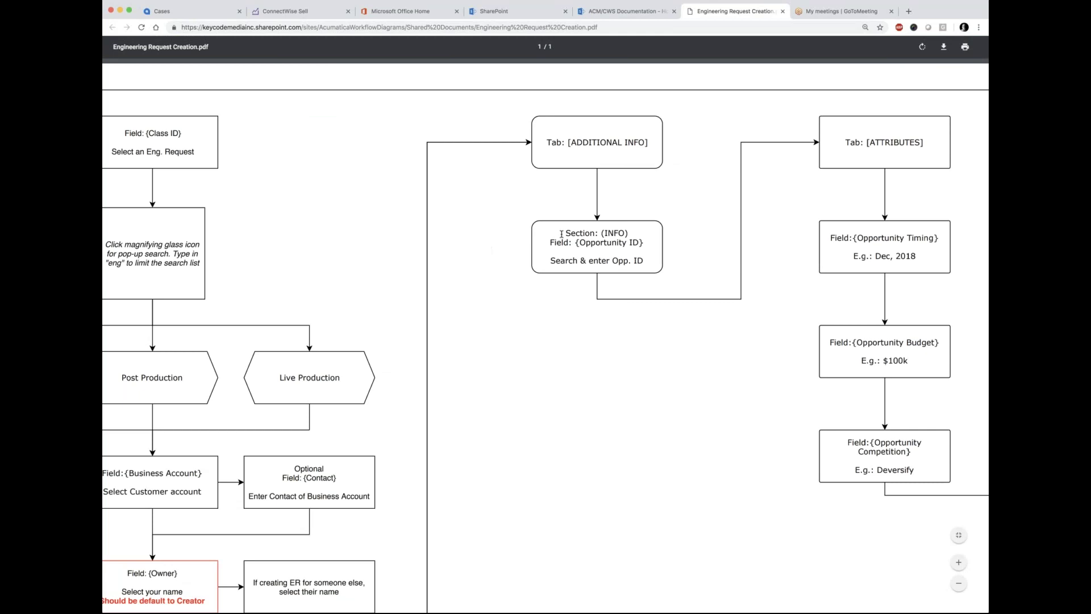
drag(563, 232, 665, 268)
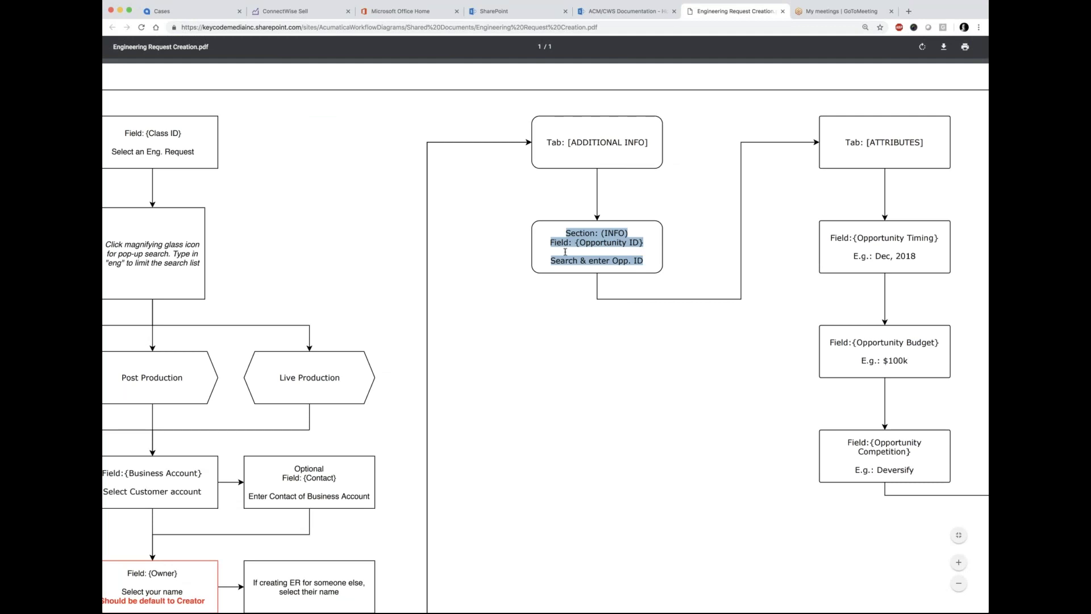
key(super+1)
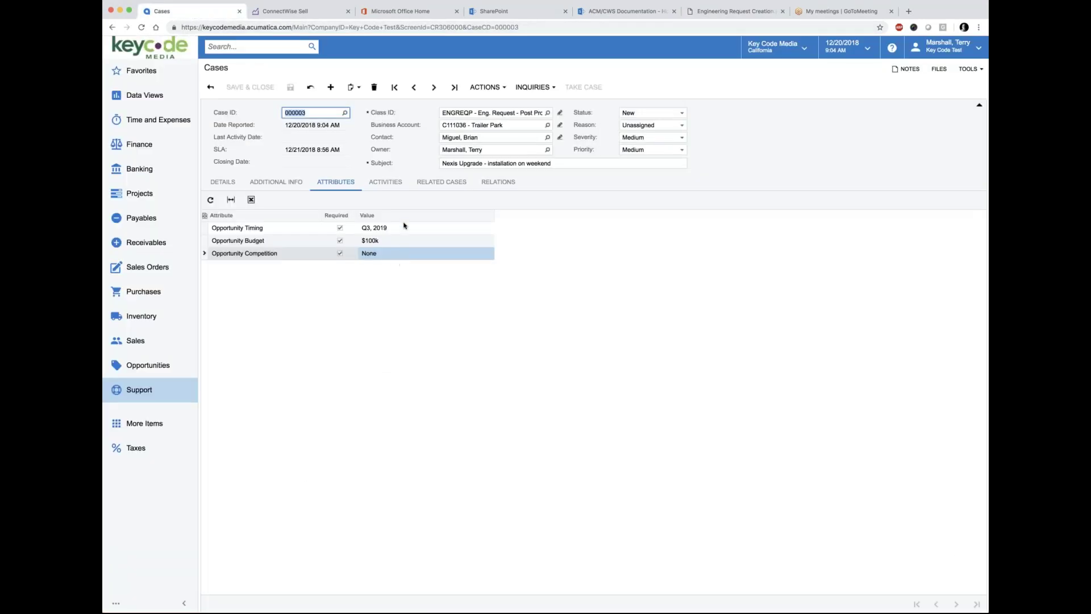
Step: Link opportunity 000021, found by sorting on Estimation, to case 000003 and save
click(274, 183)
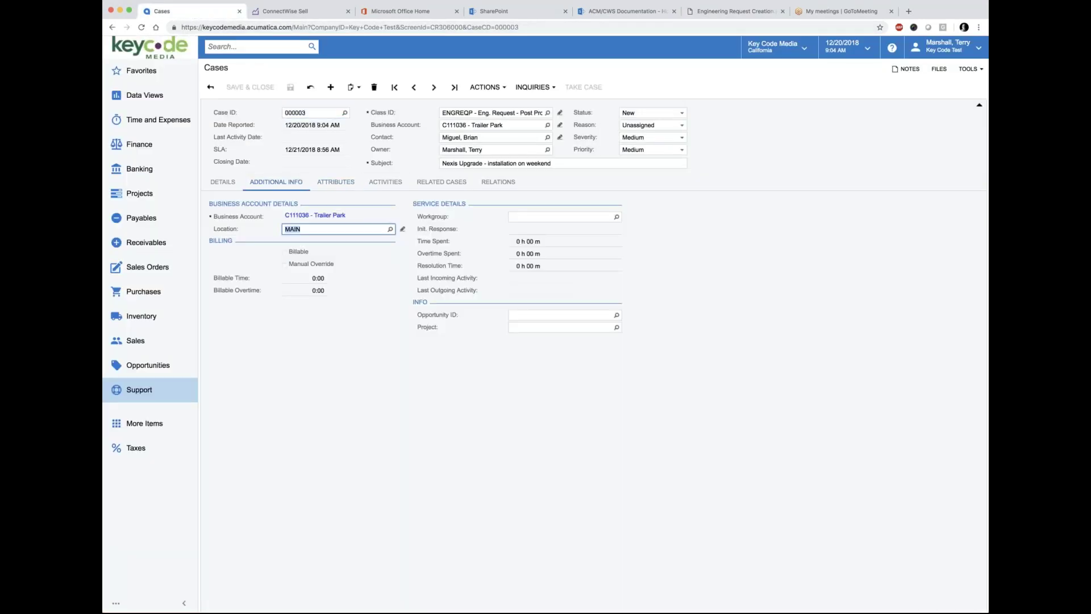
click(548, 314)
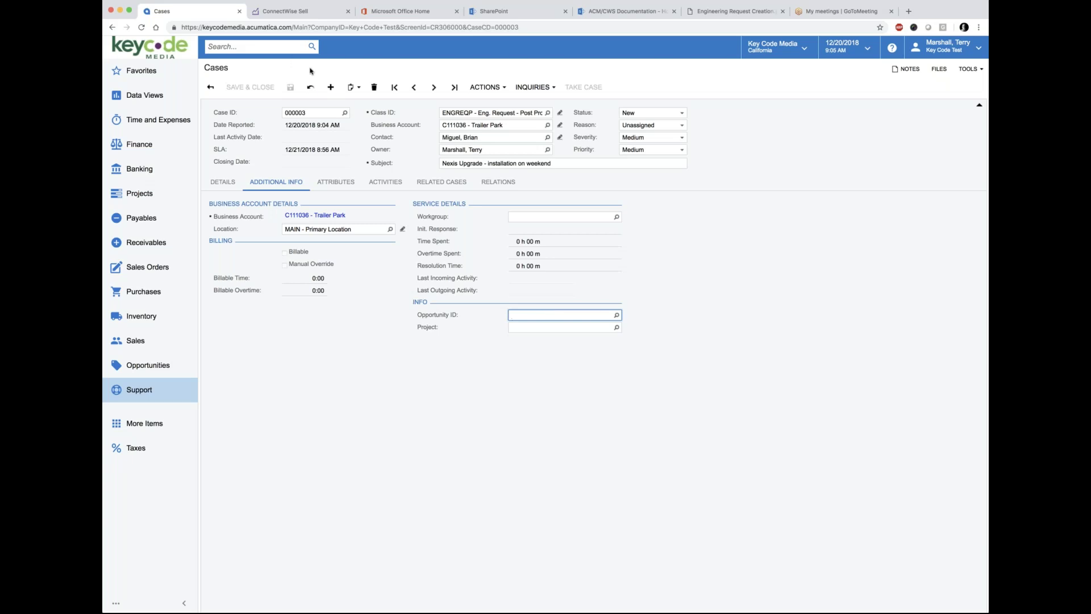
click(616, 316)
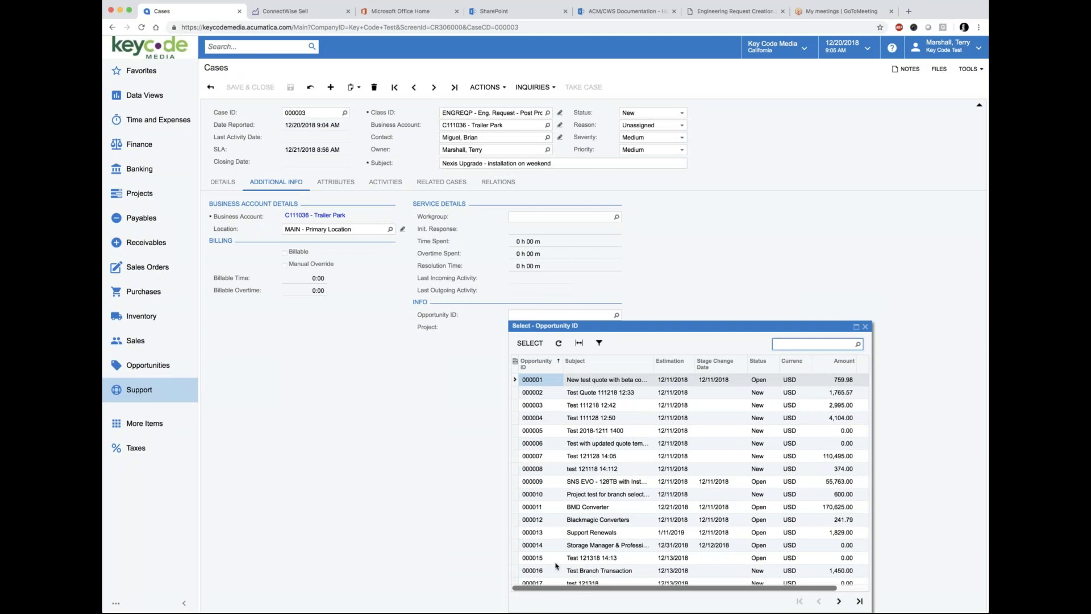
click(682, 364)
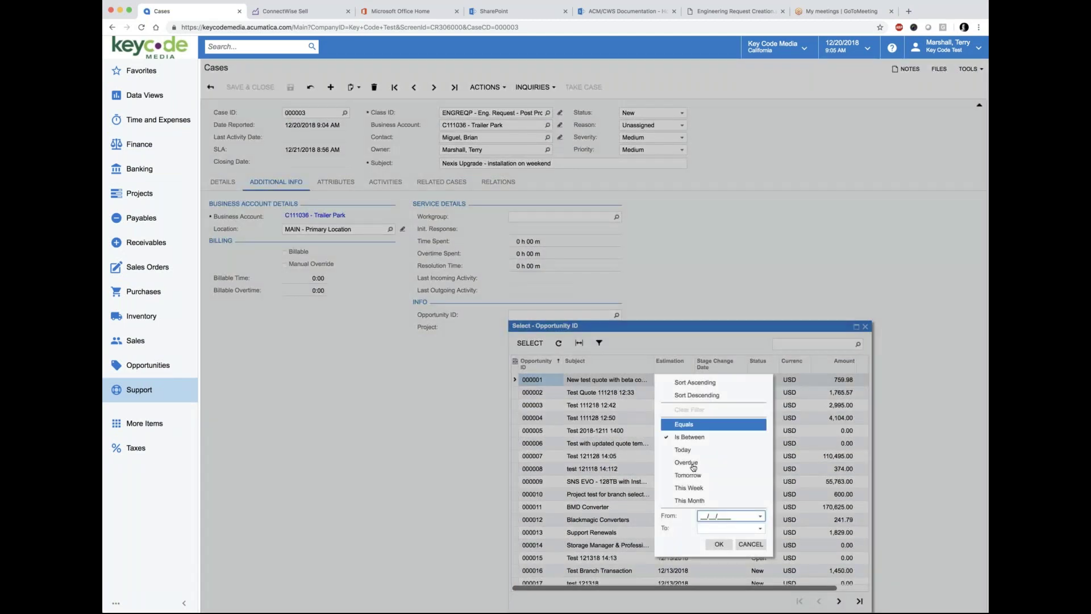
click(694, 382)
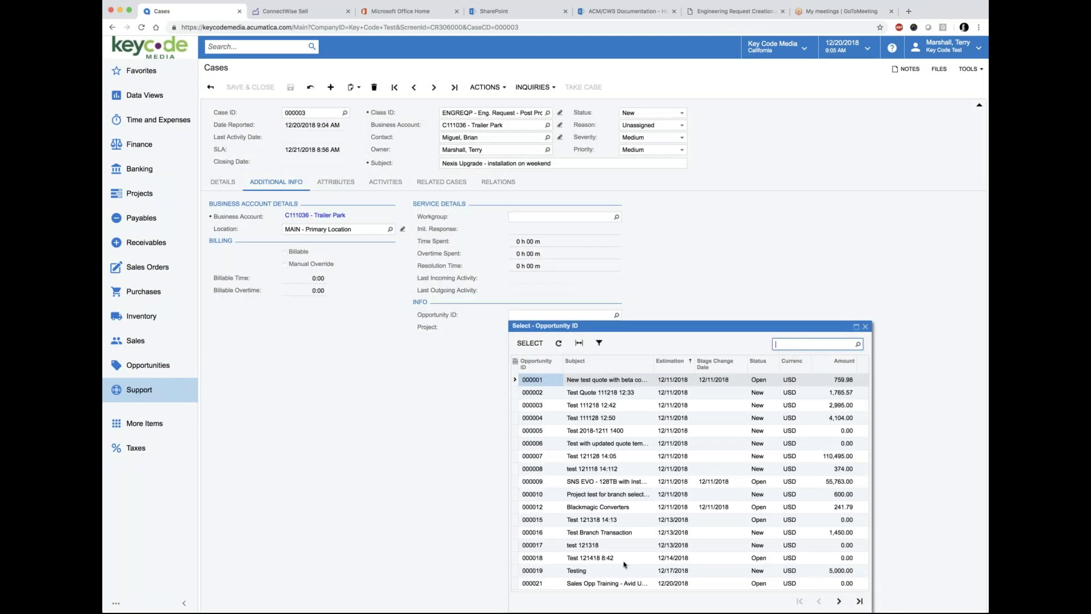
click(532, 583)
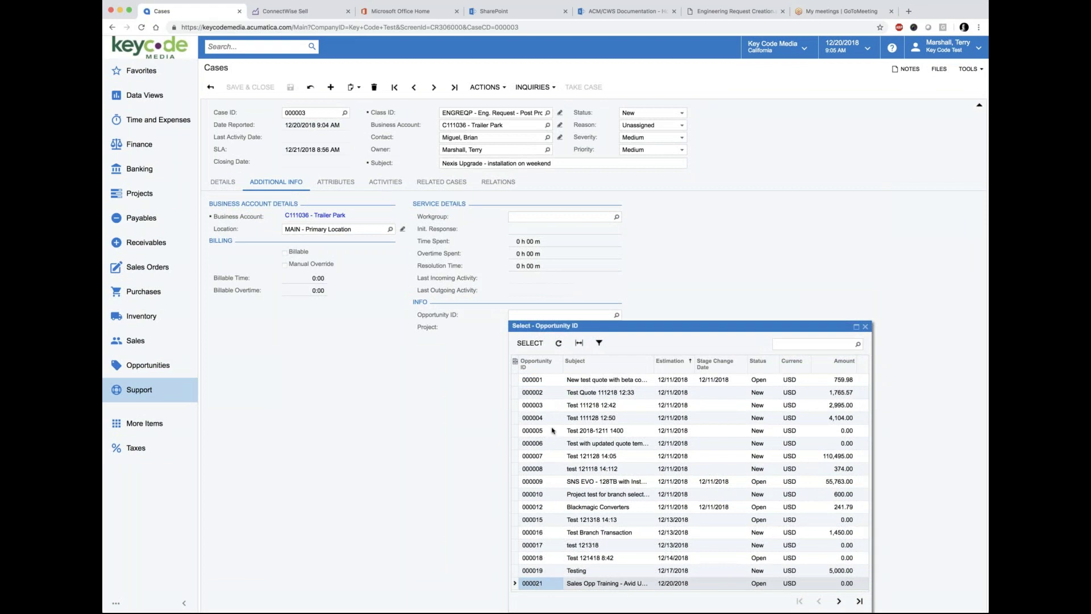
click(530, 343)
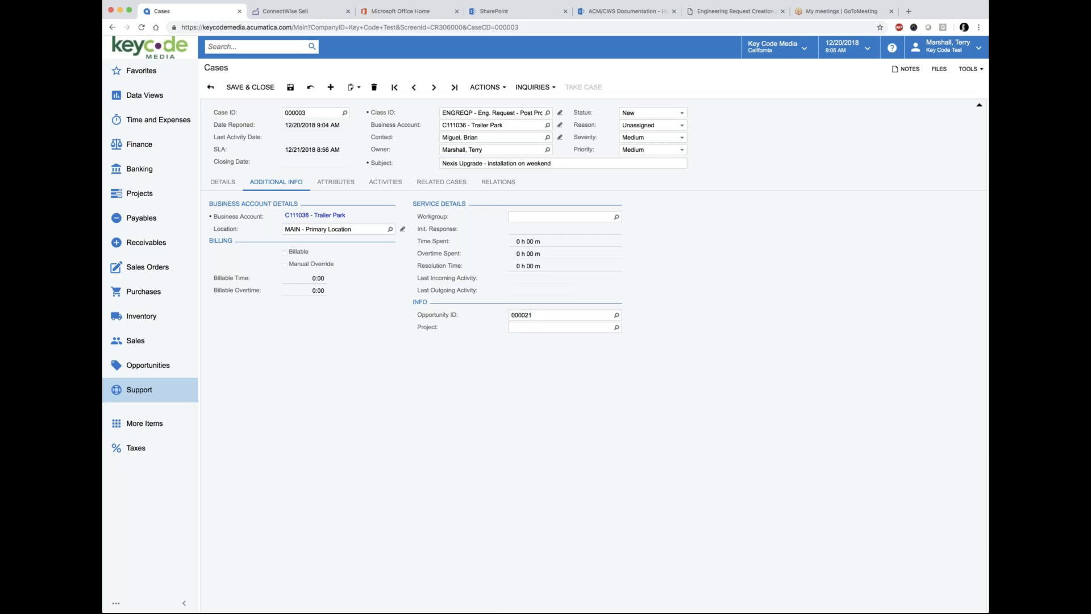
click(312, 113)
click(310, 112)
click(289, 90)
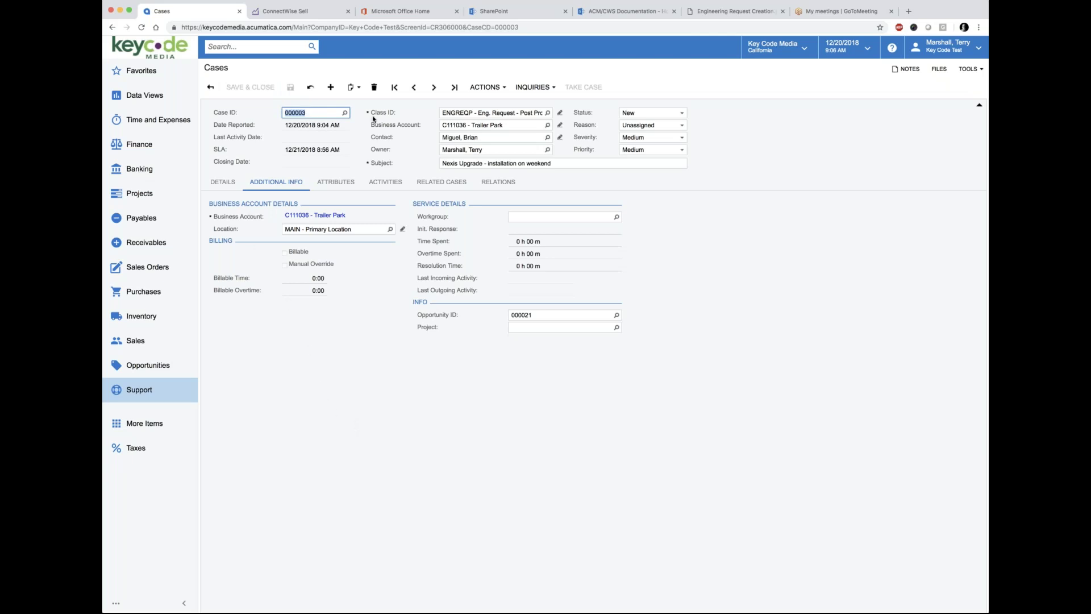
click(750, 11)
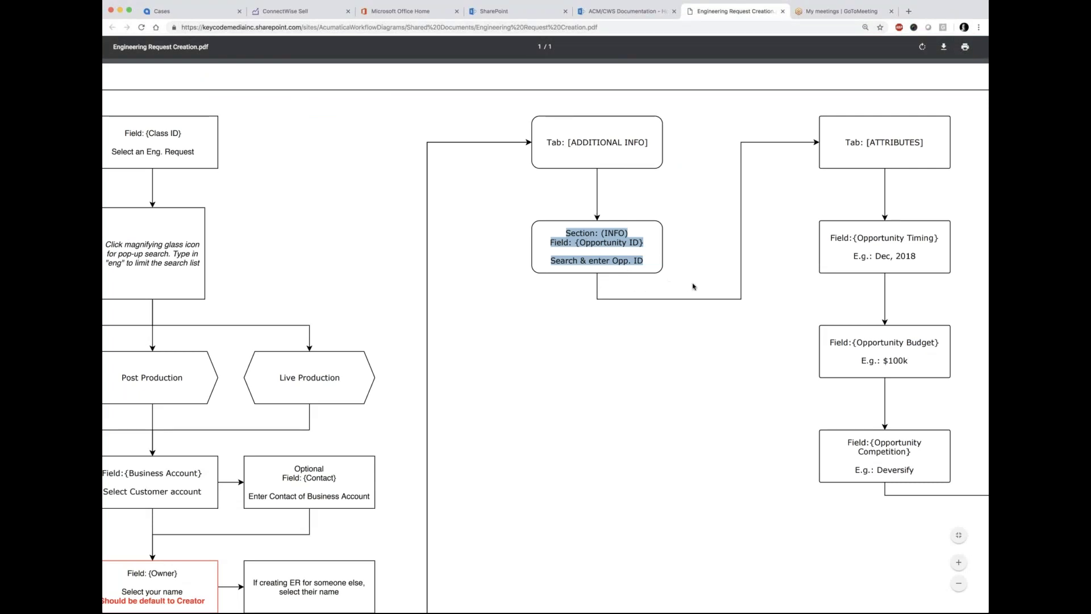
scroll(692, 286, right, 4)
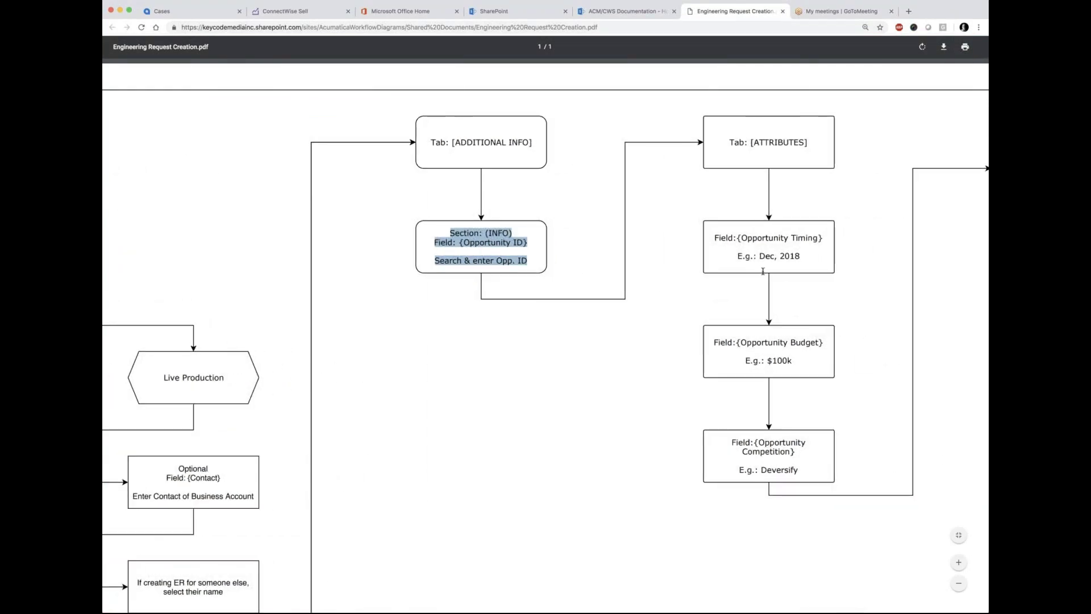
scroll(668, 284, right, 5)
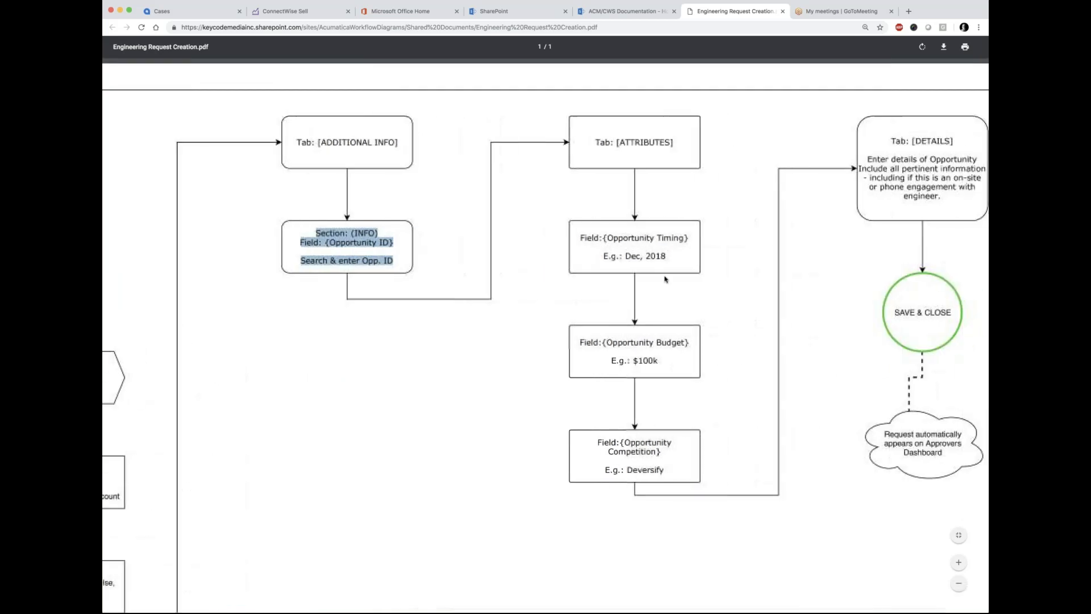
scroll(665, 279, right, 1)
scroll(588, 280, right, 2)
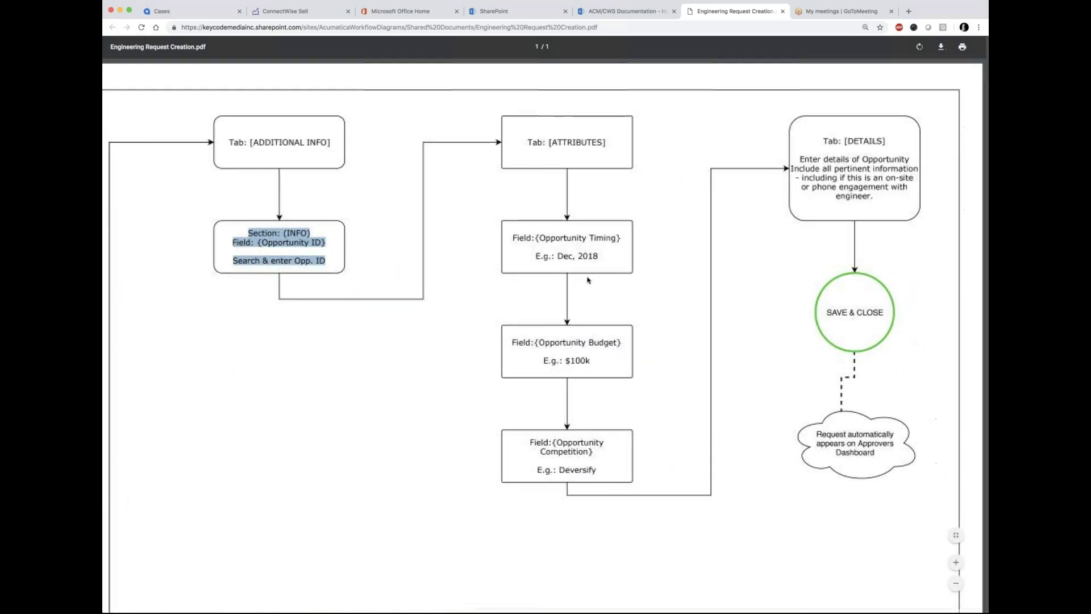
drag(820, 141, 883, 206)
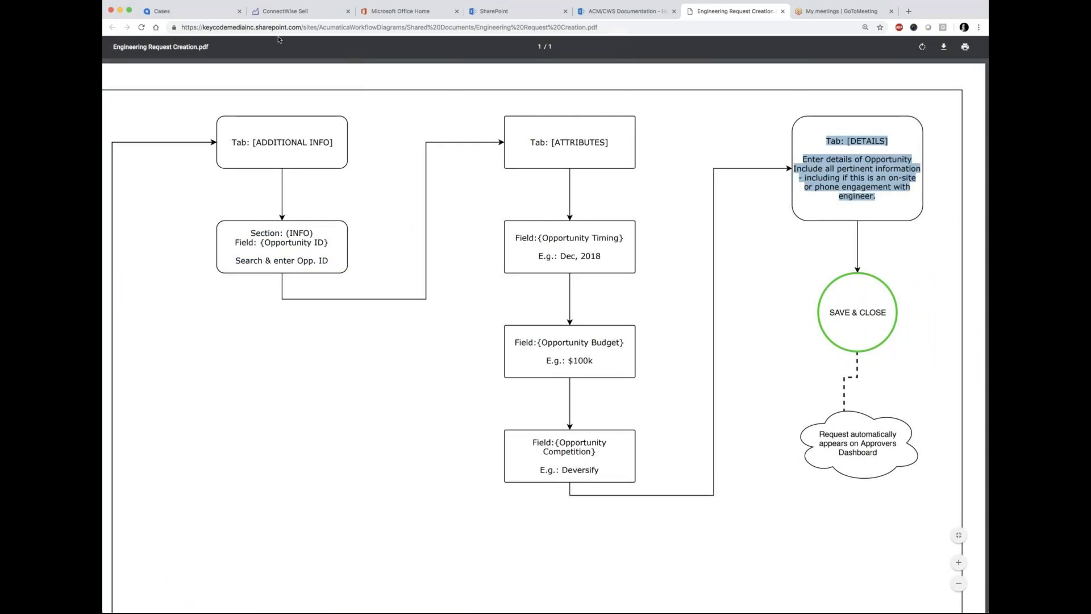
click(204, 11)
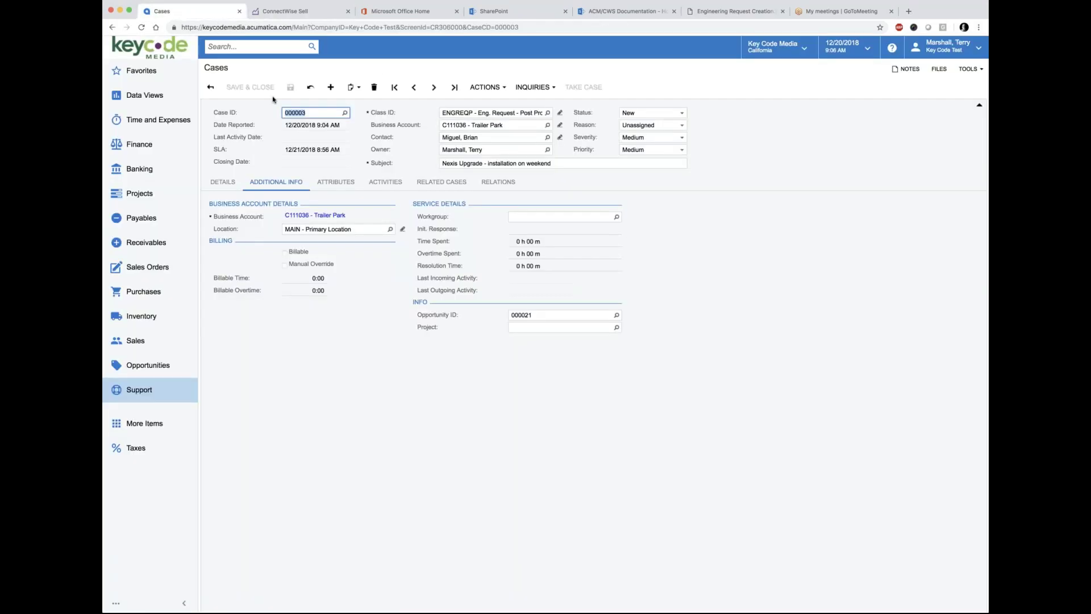
Step: Look at case 000003's empty Details text, then its empty Activities list
click(222, 183)
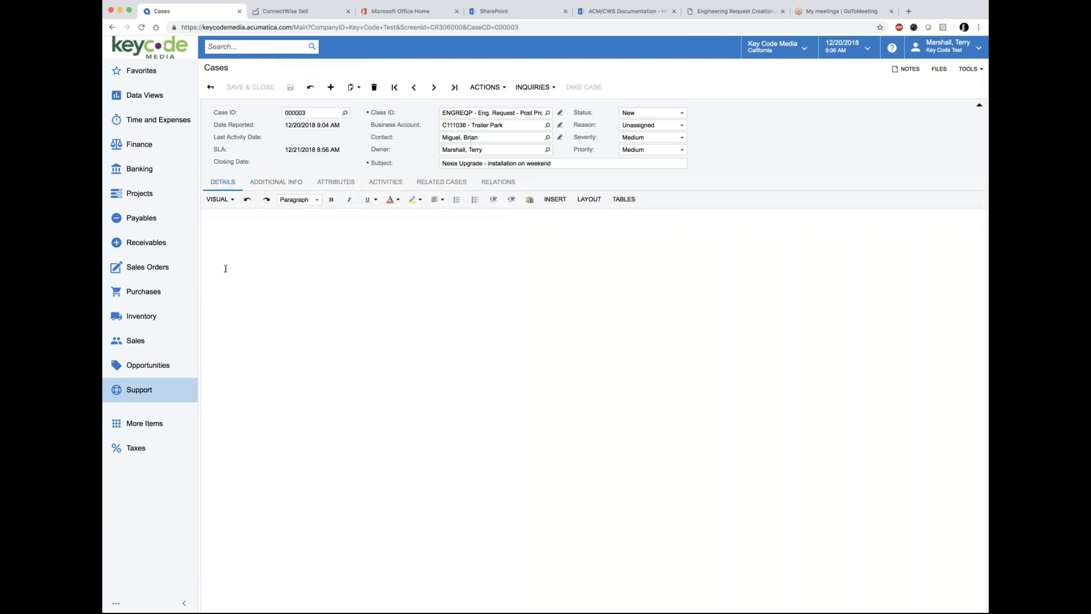
click(222, 238)
click(215, 223)
click(385, 183)
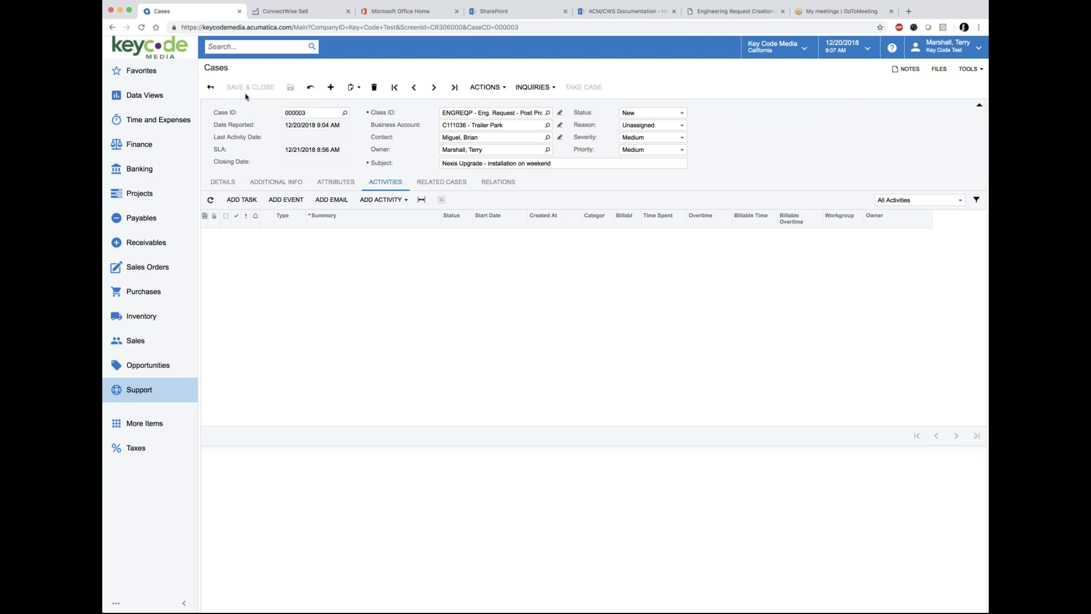
Step: Open the Request Approver dashboard and drill into the Post Production NEW: ENG, DEMOS, LOANS cases
click(136, 98)
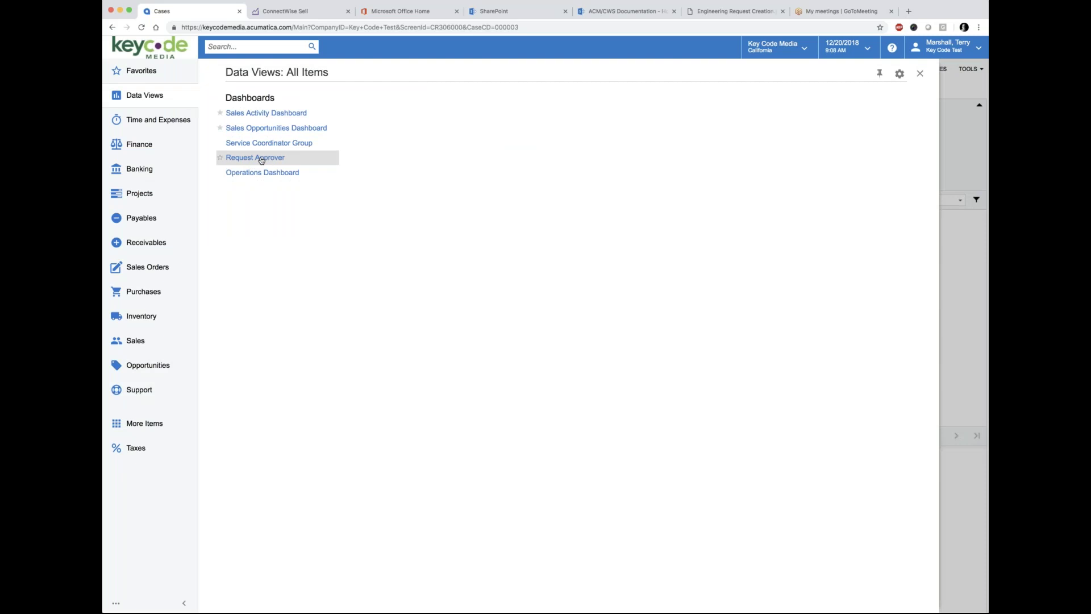
click(261, 160)
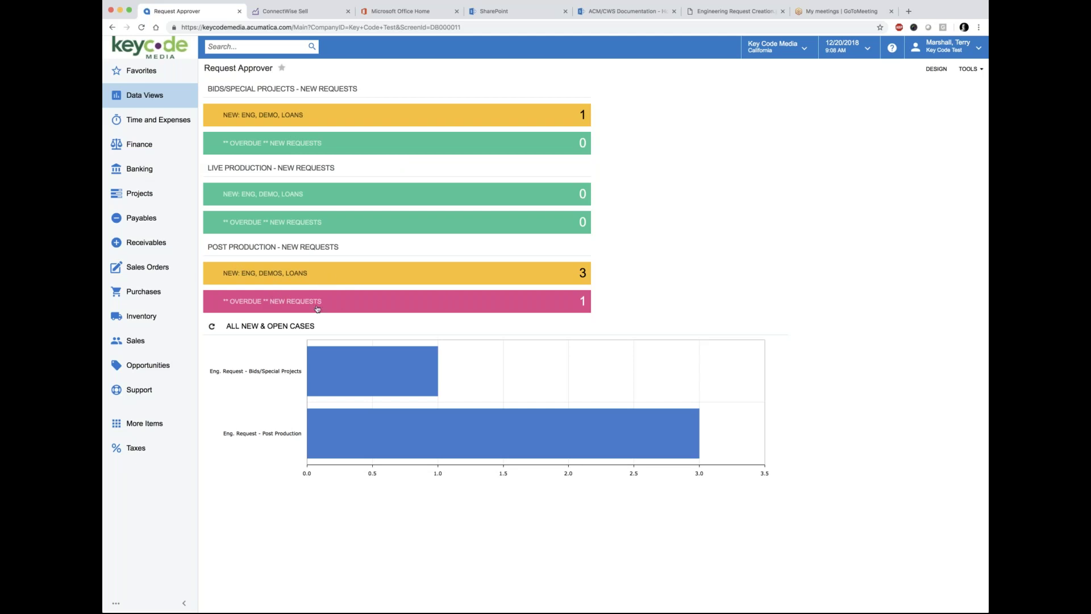
click(297, 273)
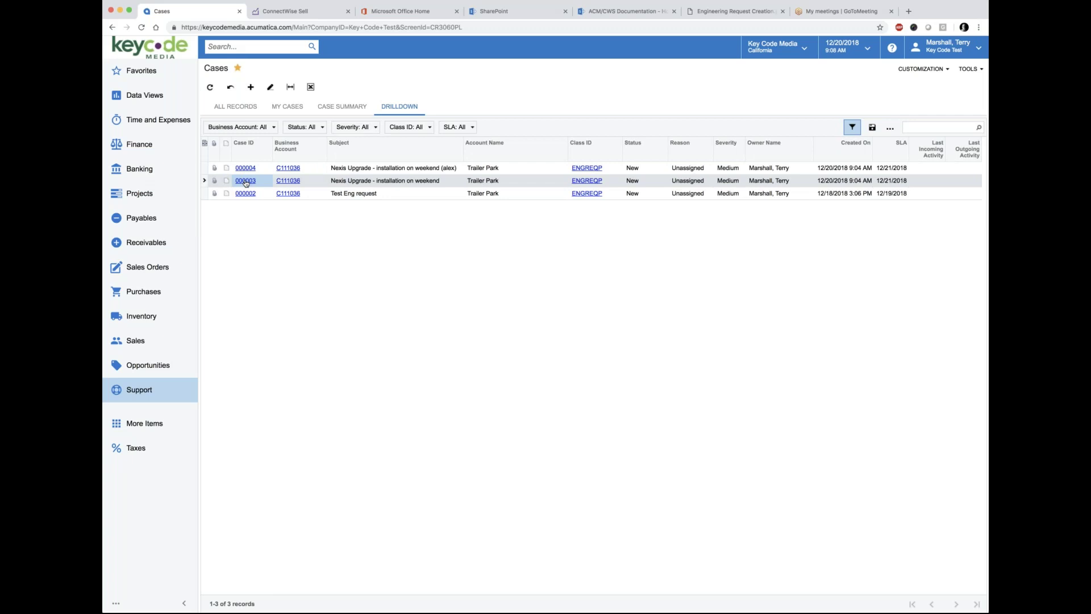
Step: Open case 000003 from the drilldown and review its Attributes and Details tabs
click(246, 181)
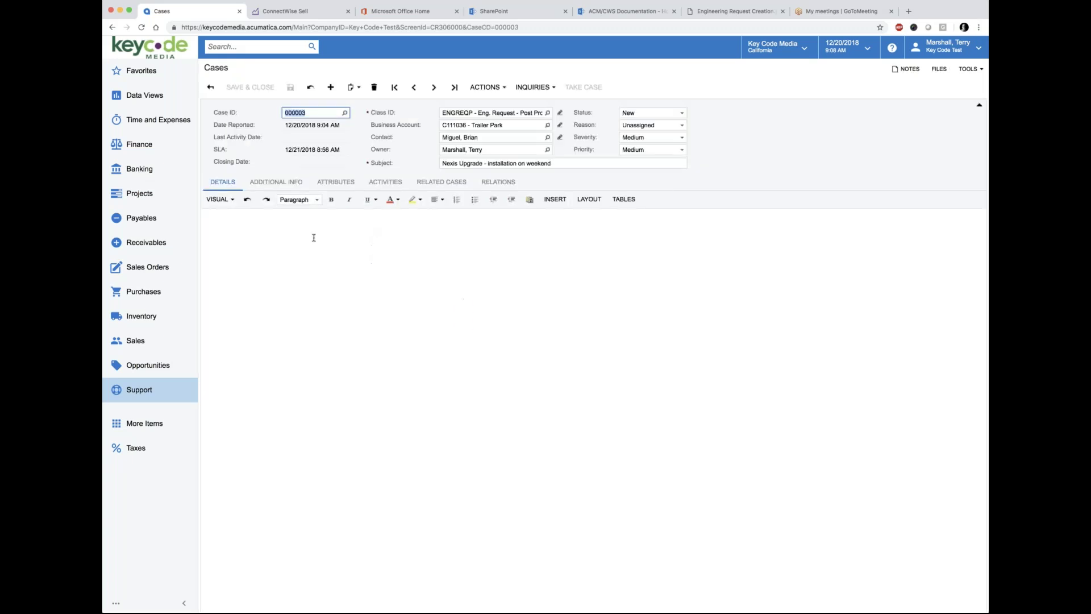
click(210, 87)
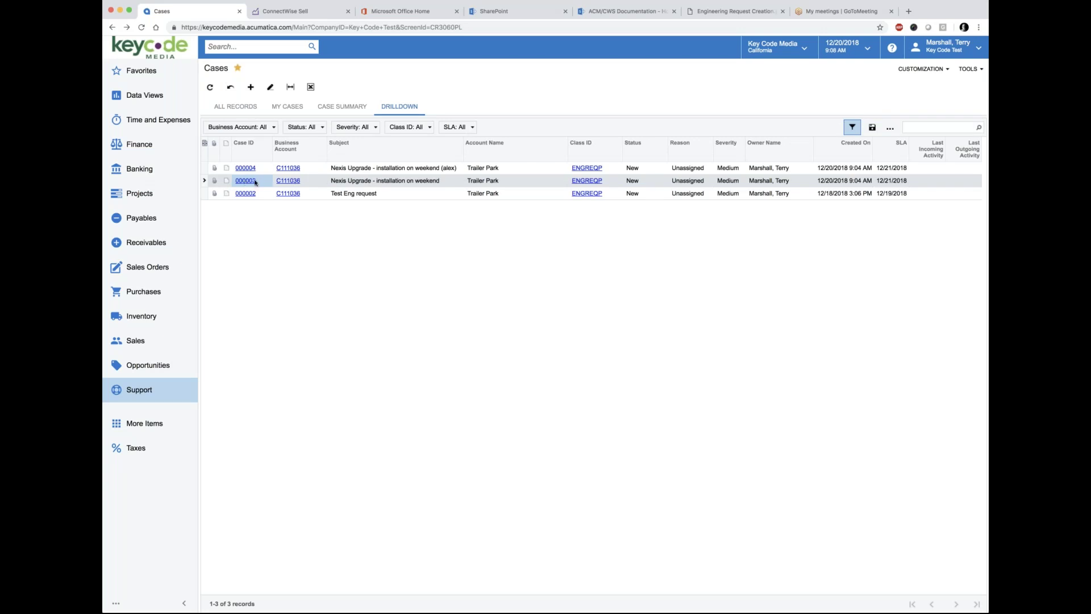
click(254, 181)
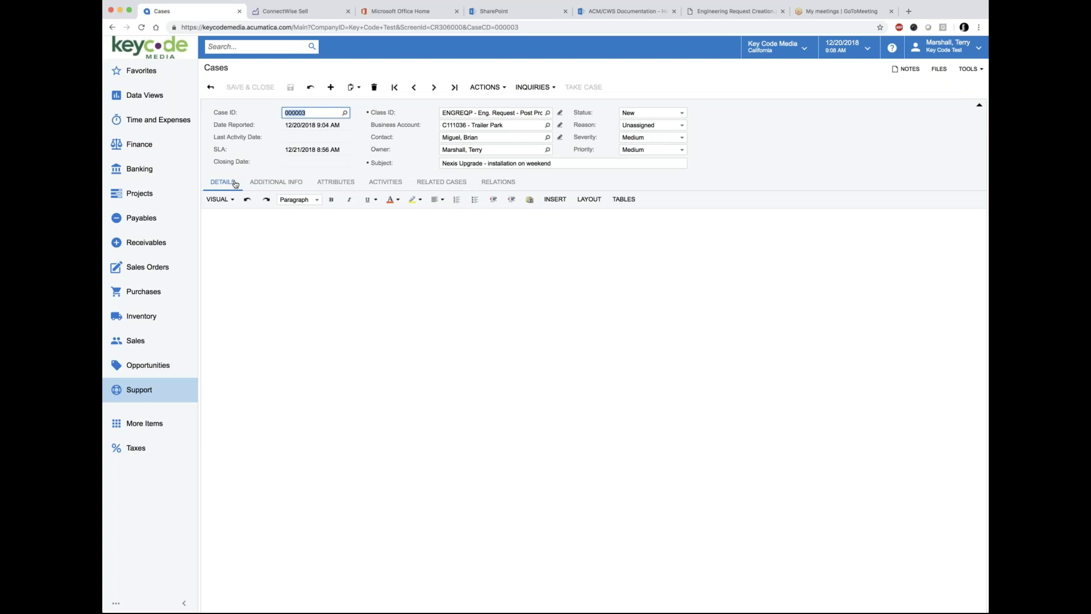
click(337, 183)
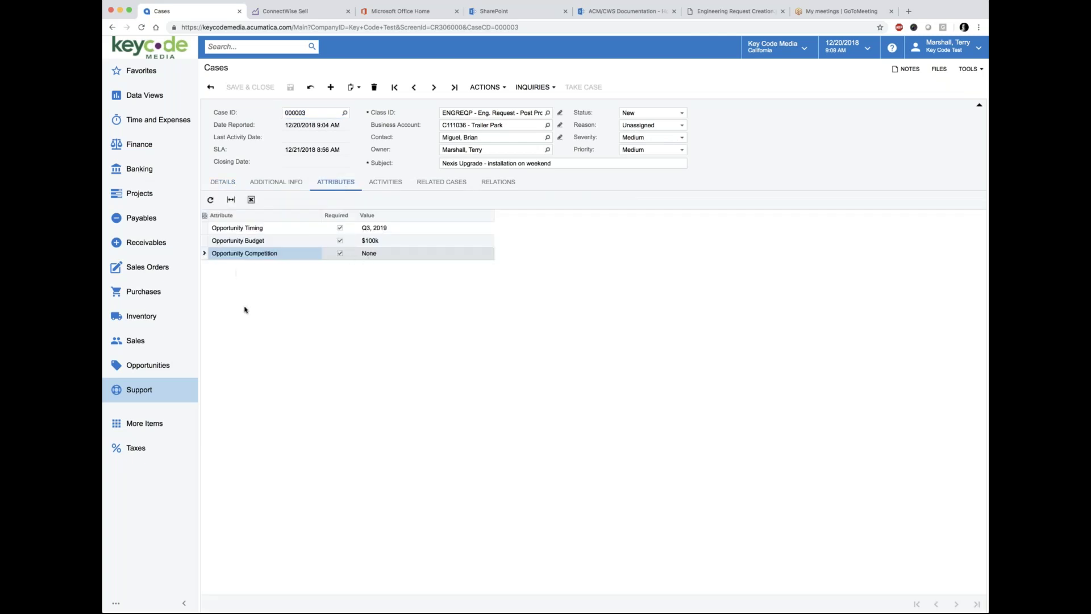
click(223, 181)
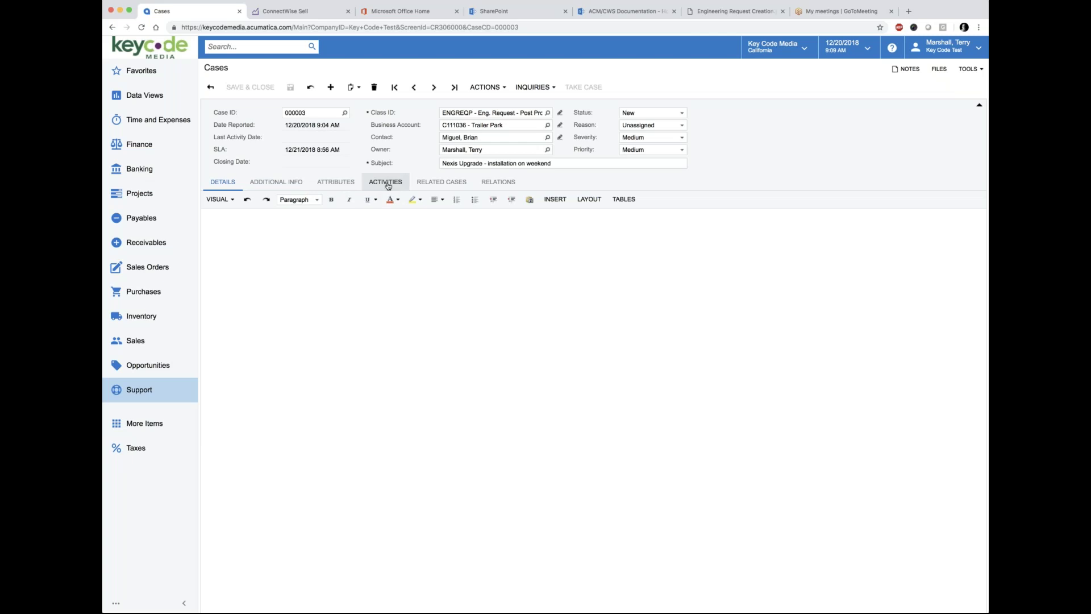
Step: Add a Request Approval Note activity to case 000003
click(388, 186)
click(387, 202)
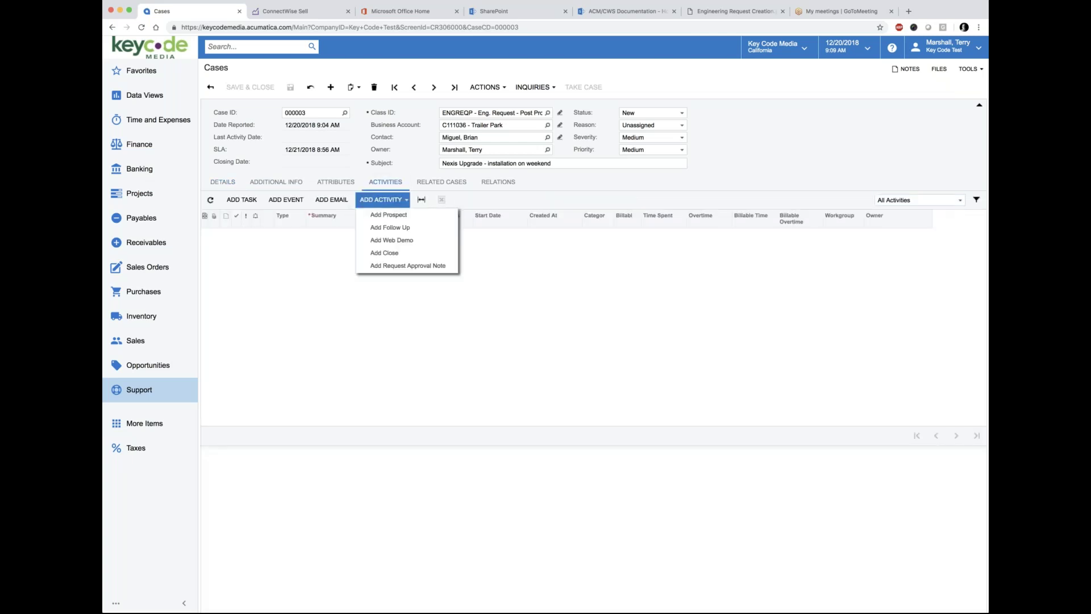
click(406, 266)
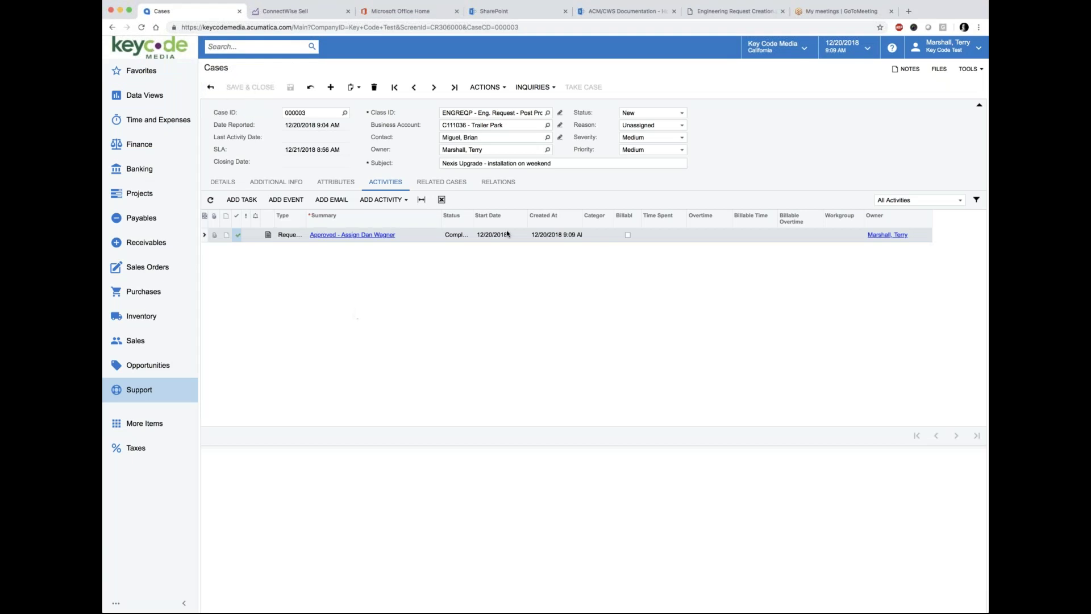
Step: Set the case status to Open and save and close the case
click(681, 115)
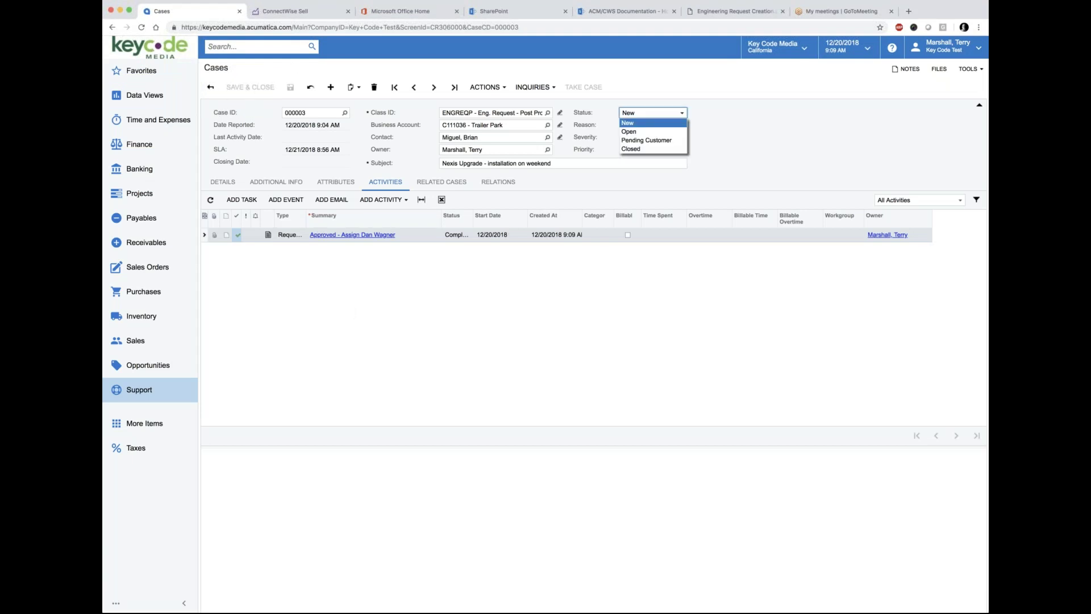
click(636, 132)
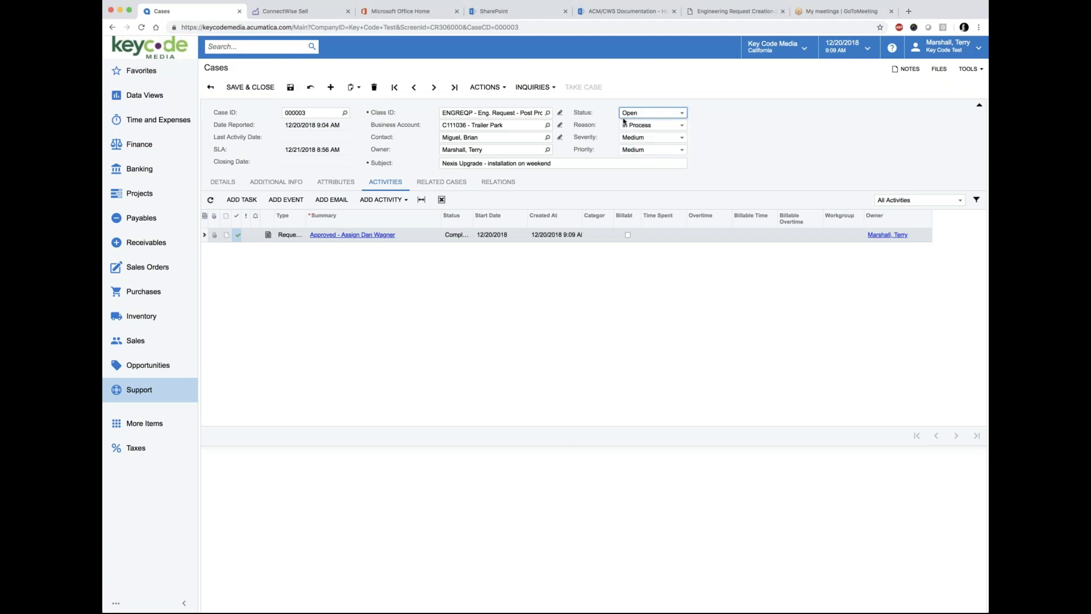
click(250, 86)
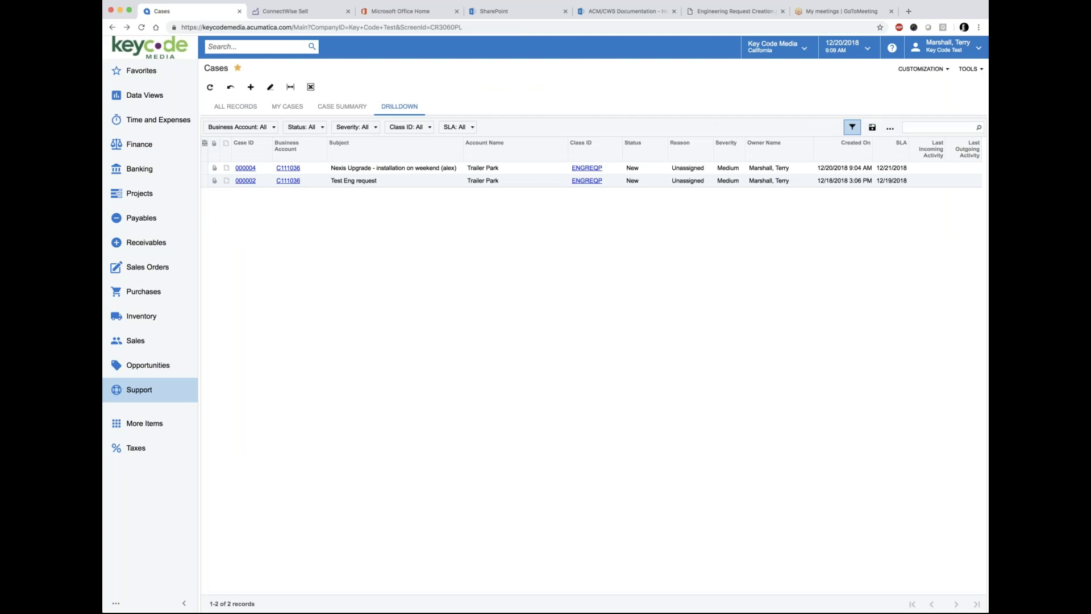
Step: Open the Service Coordinator Group dashboard and drill into All Open Requests
click(146, 73)
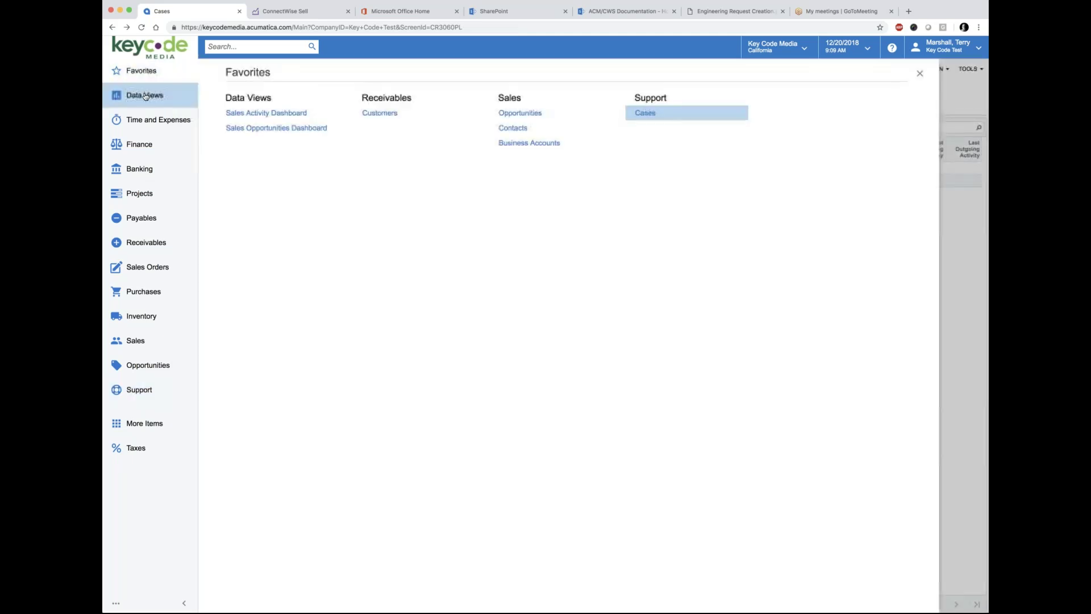
click(145, 97)
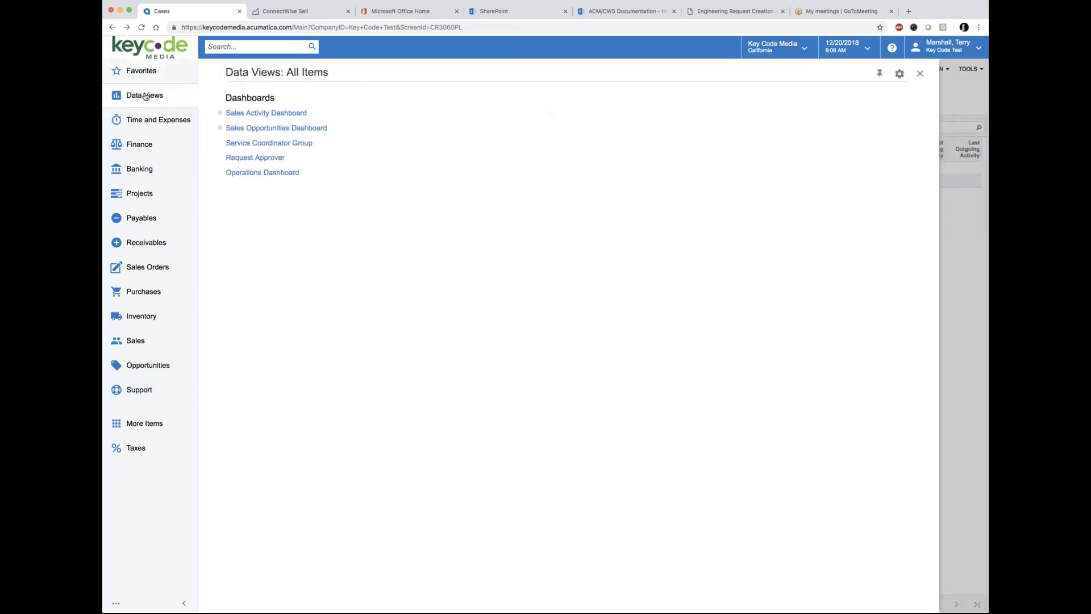
click(274, 143)
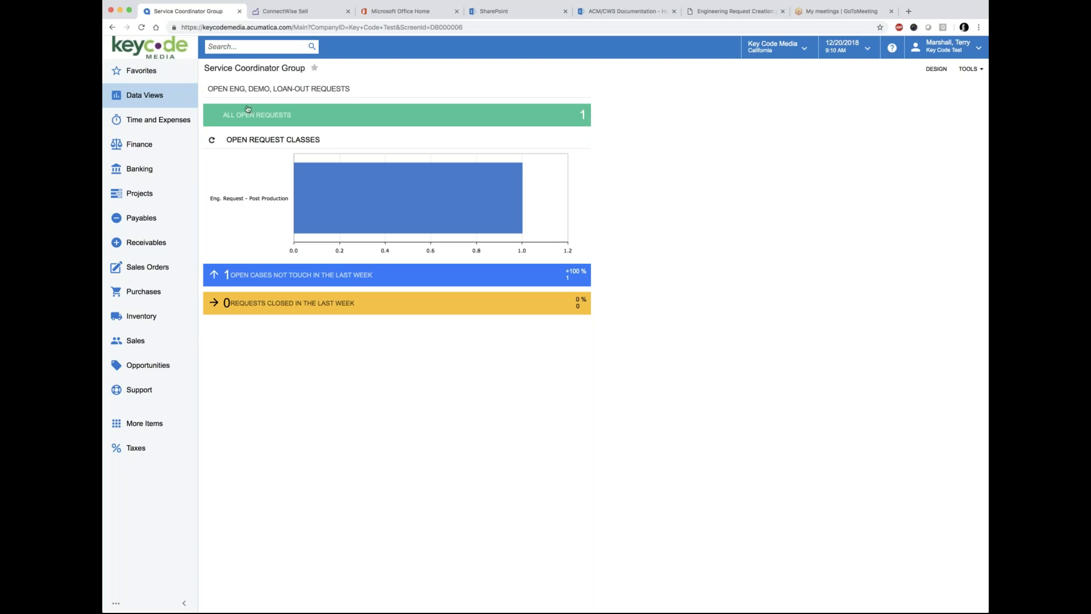
mouse_move(318, 198)
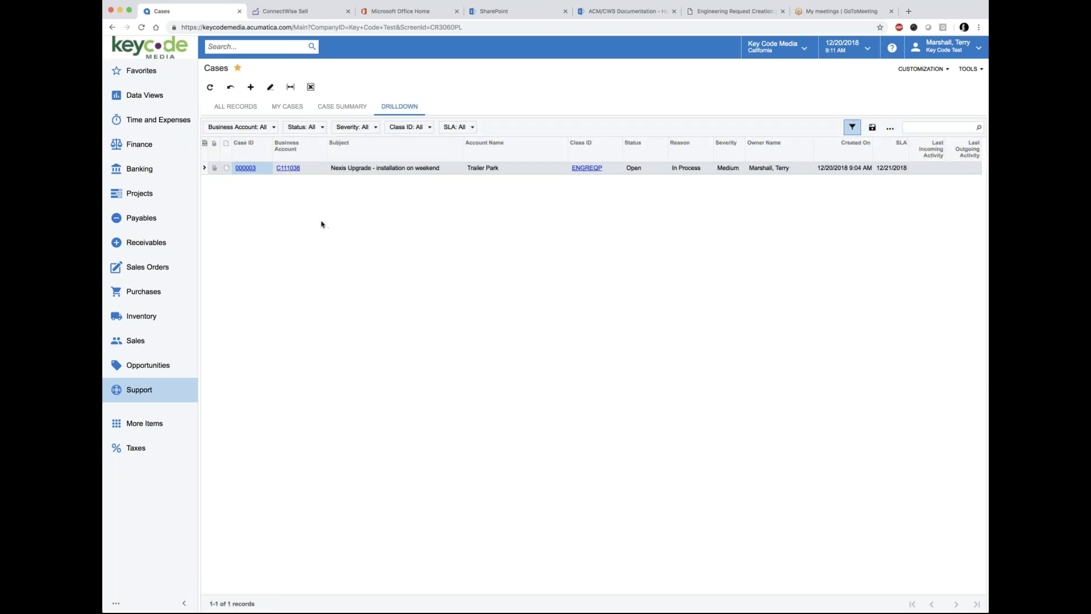
Step: Open case 000003's activities and widen the Type column to read the approval note
click(244, 168)
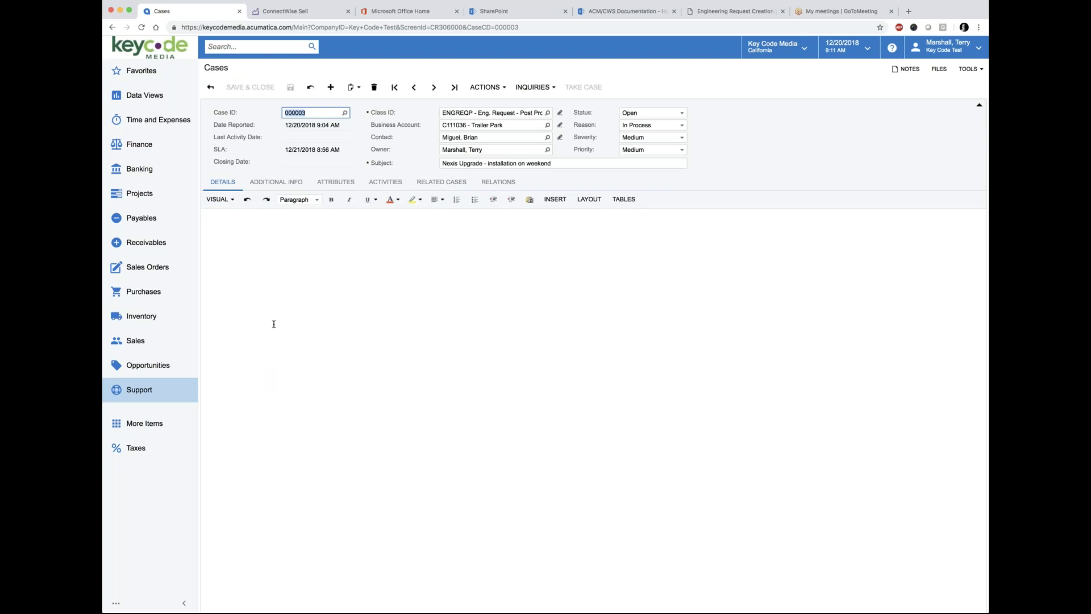
click(385, 183)
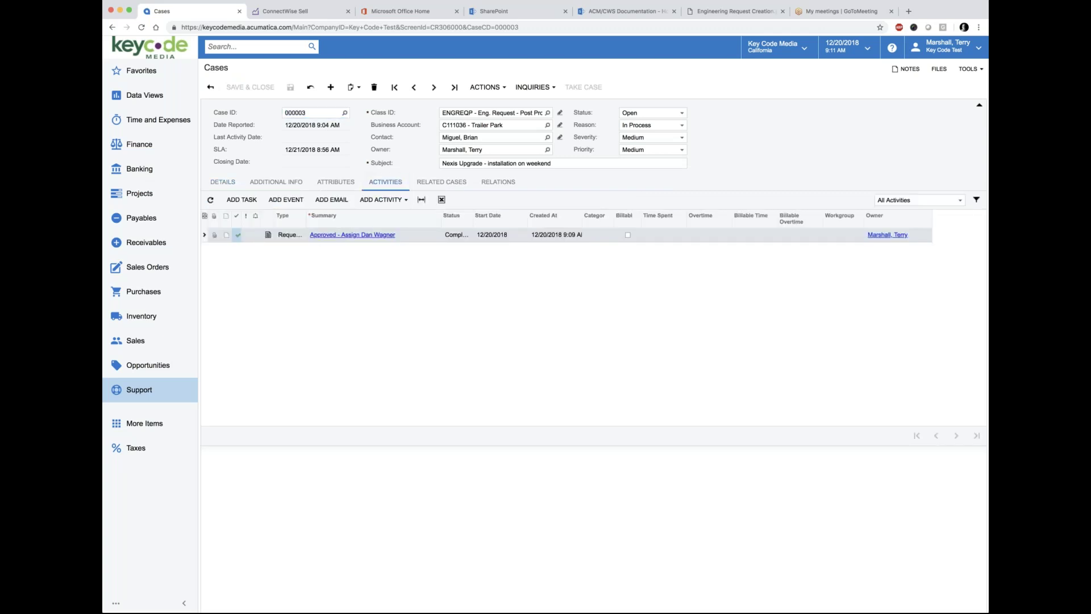
drag(308, 215, 331, 215)
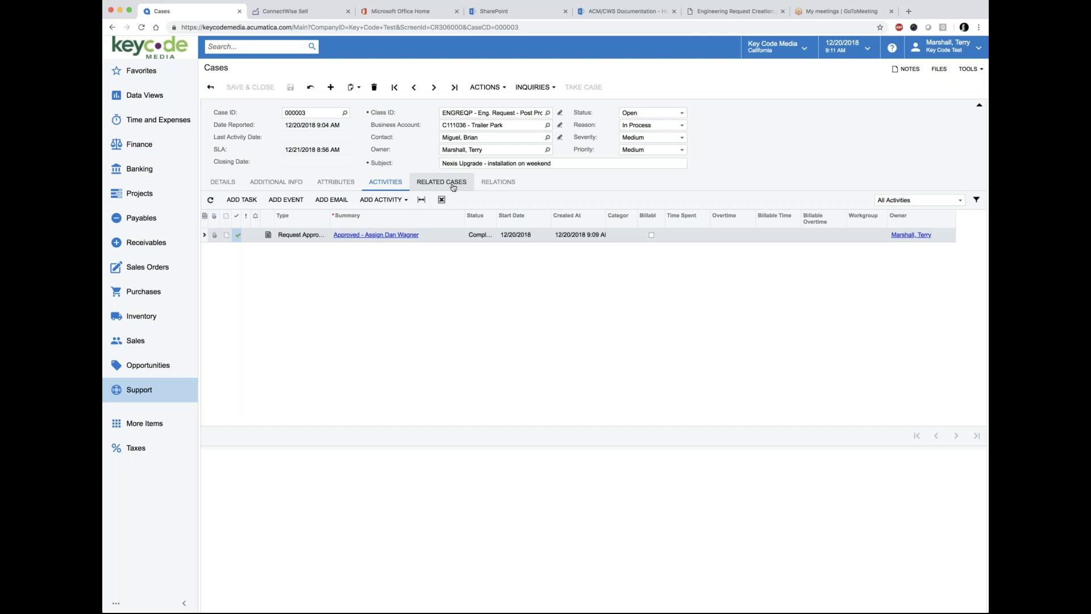
Step: Add a case relation with role Related Entity and type Employee
click(497, 182)
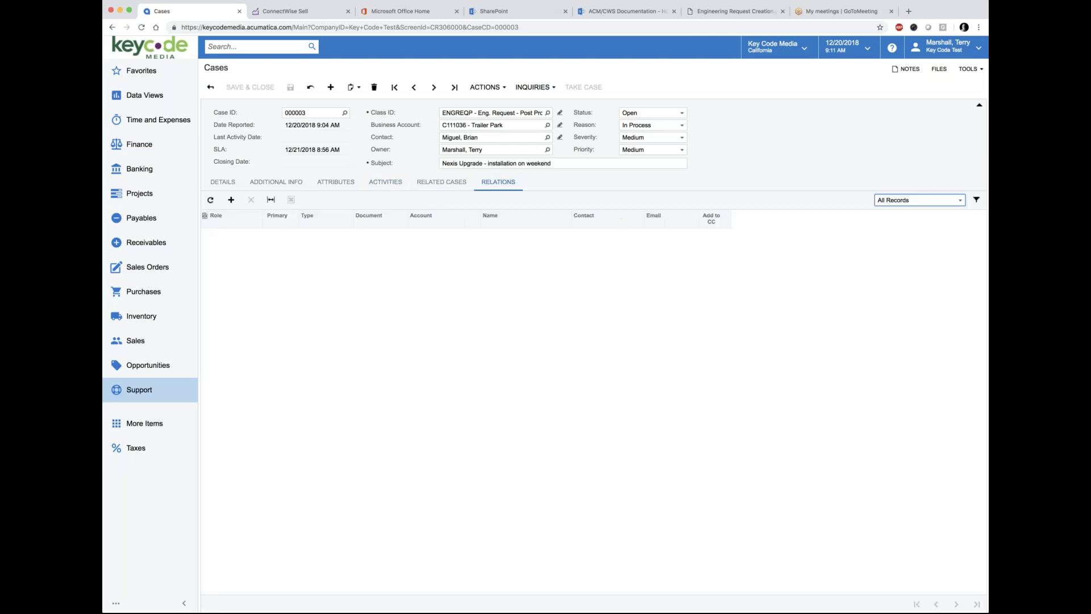
click(231, 199)
click(265, 234)
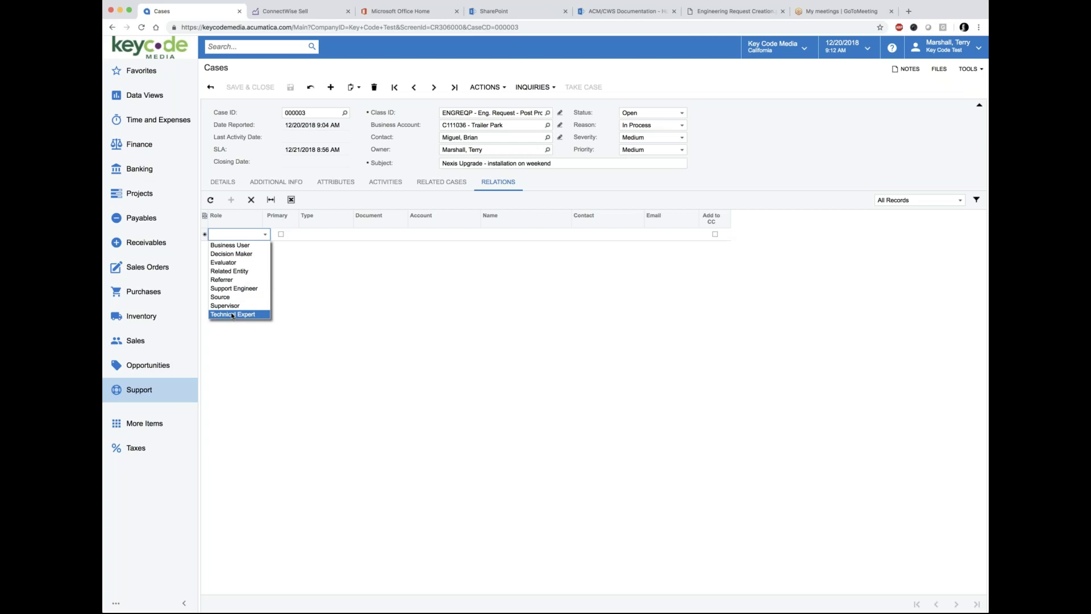
click(229, 271)
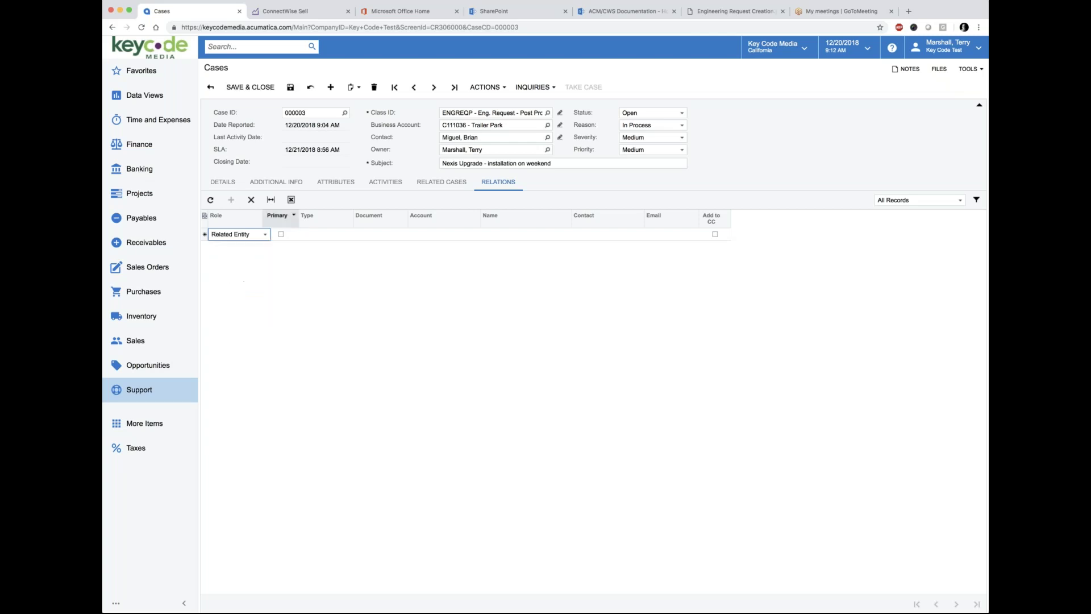
click(356, 234)
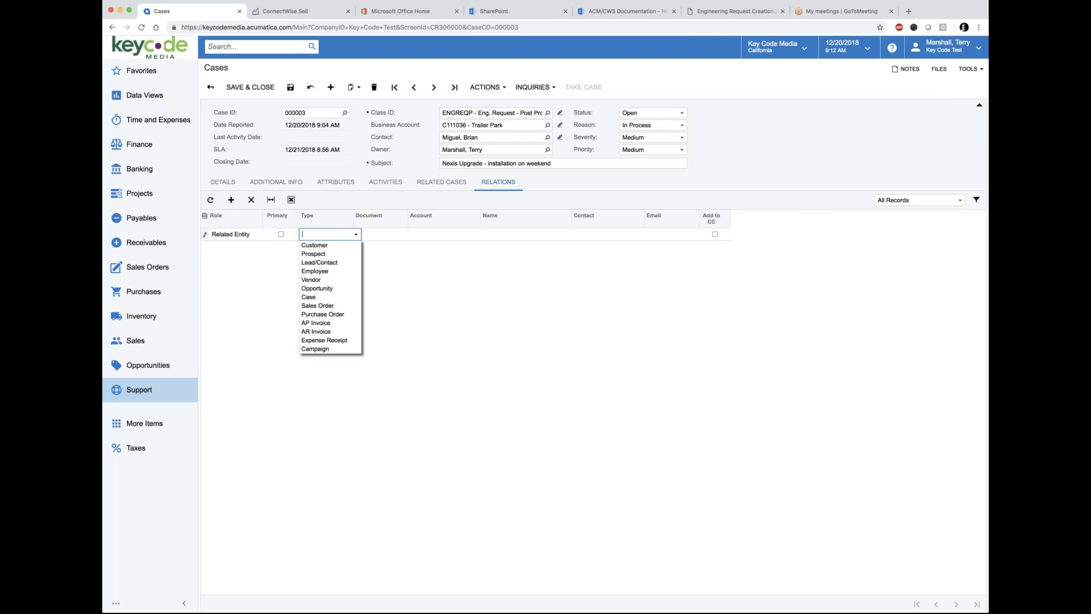
click(320, 272)
Step: Search the Document lookup for the assigned employee and select them
click(440, 236)
click(458, 238)
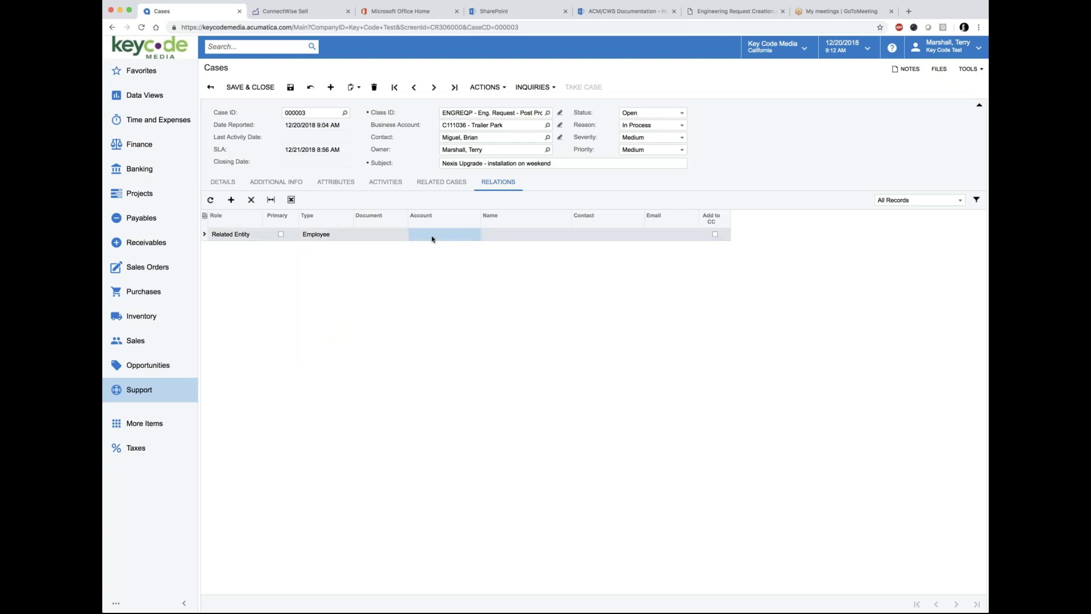
click(386, 234)
click(410, 235)
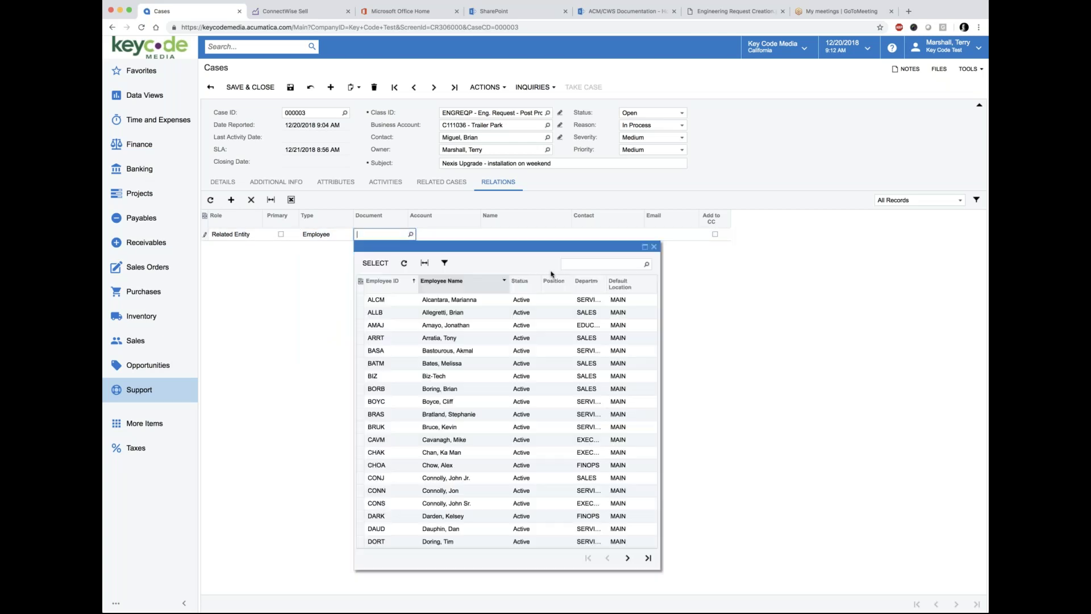
text(w)
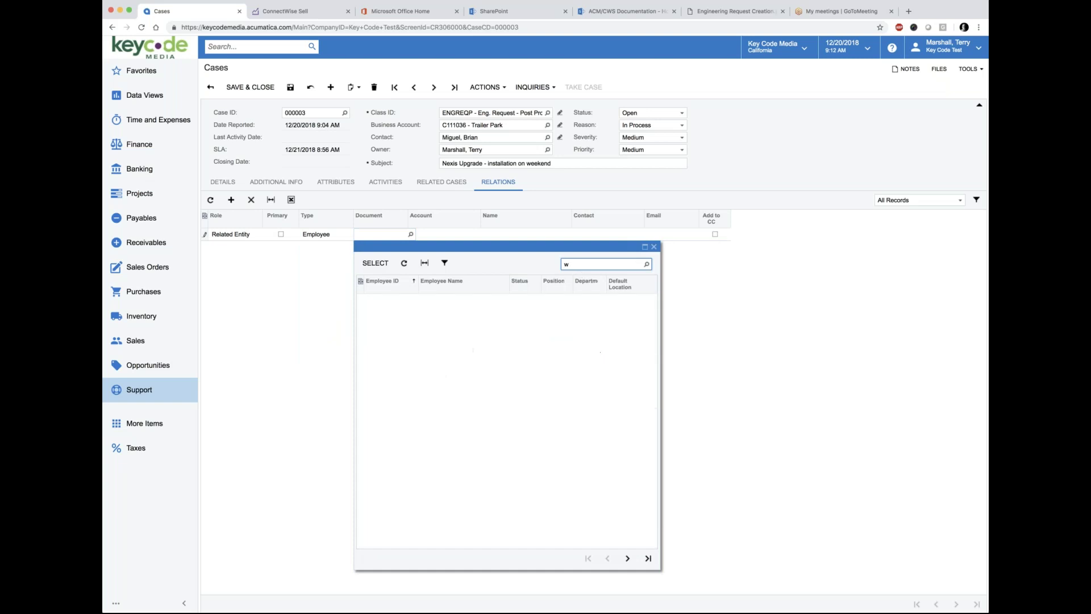
text(agner)
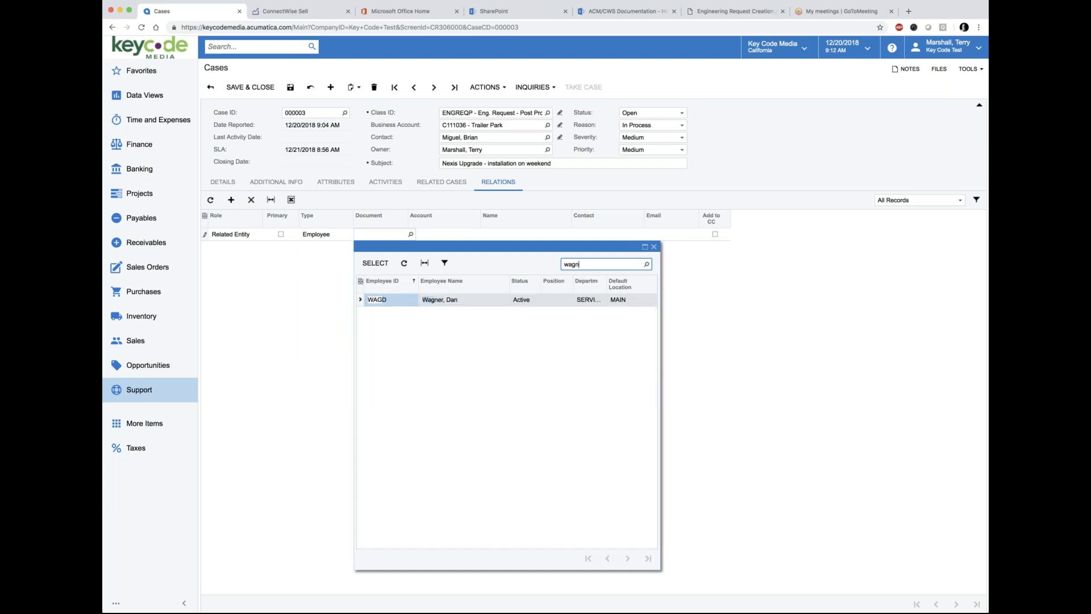
double_click(378, 297)
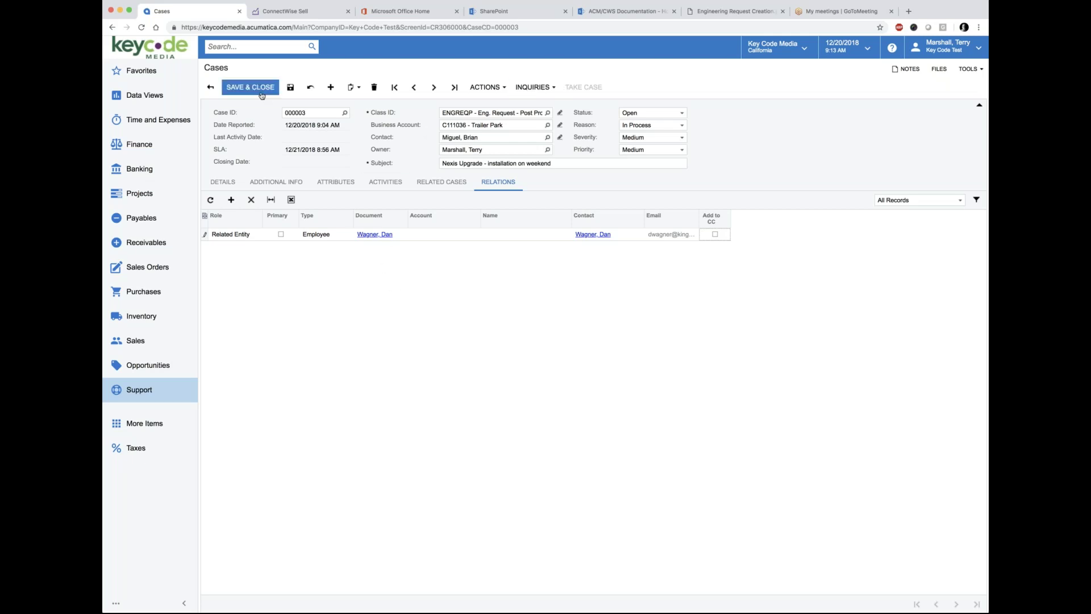
Step: Set case 000003's status to Closed and save and close it
click(683, 116)
click(639, 139)
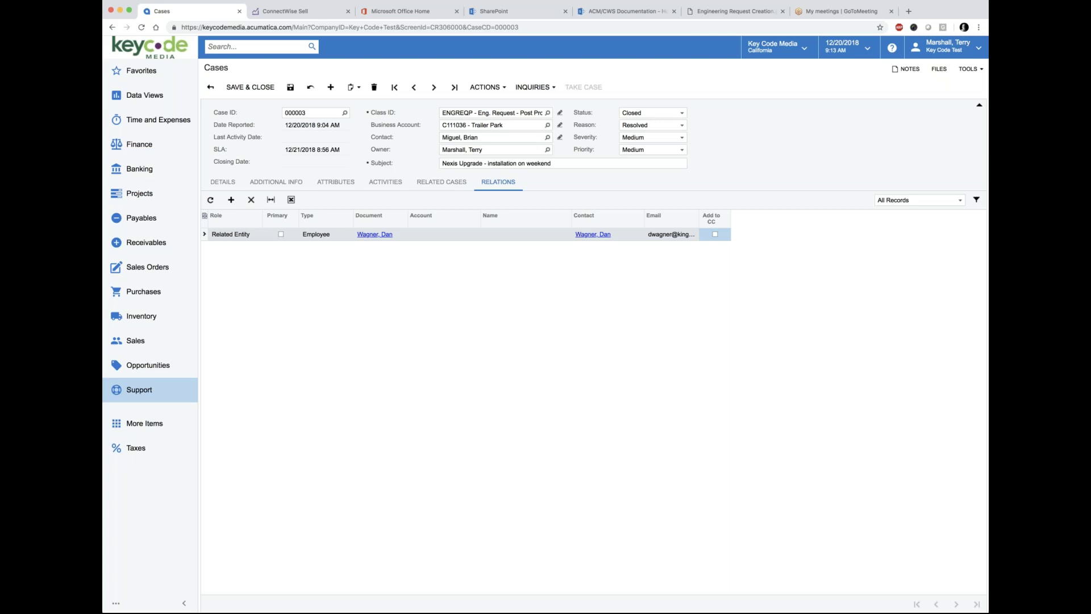
click(256, 89)
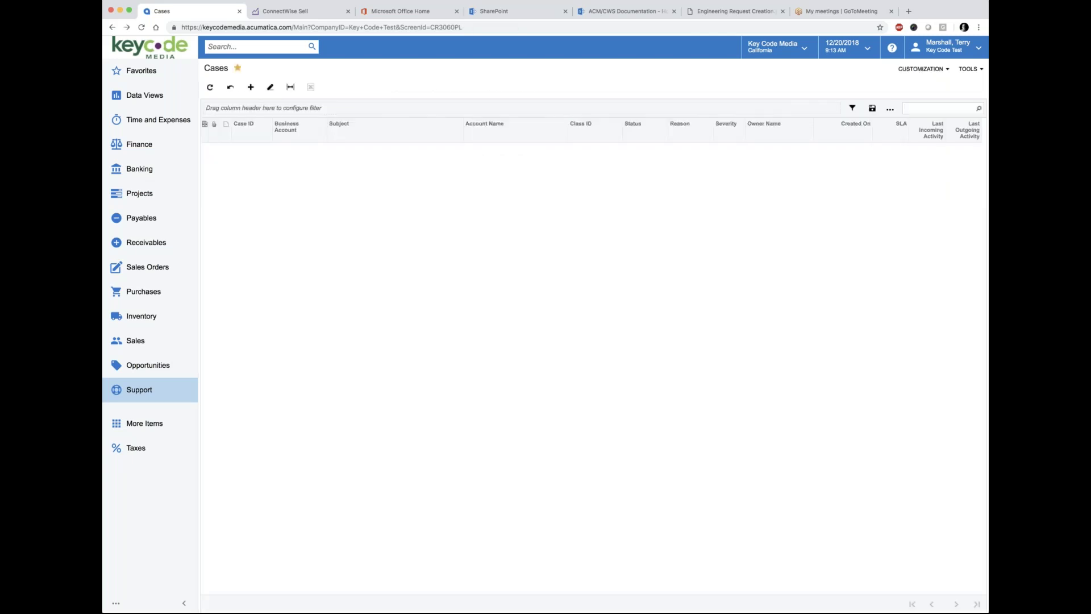
click(138, 72)
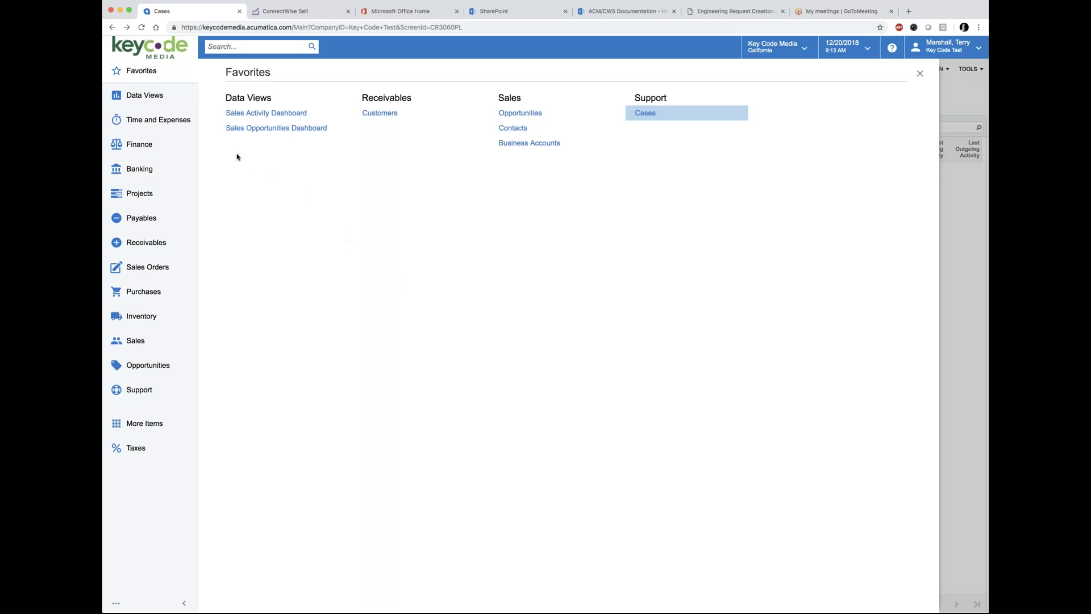
Step: Open the Service Coordinator Group dashboard from Data Views
click(143, 98)
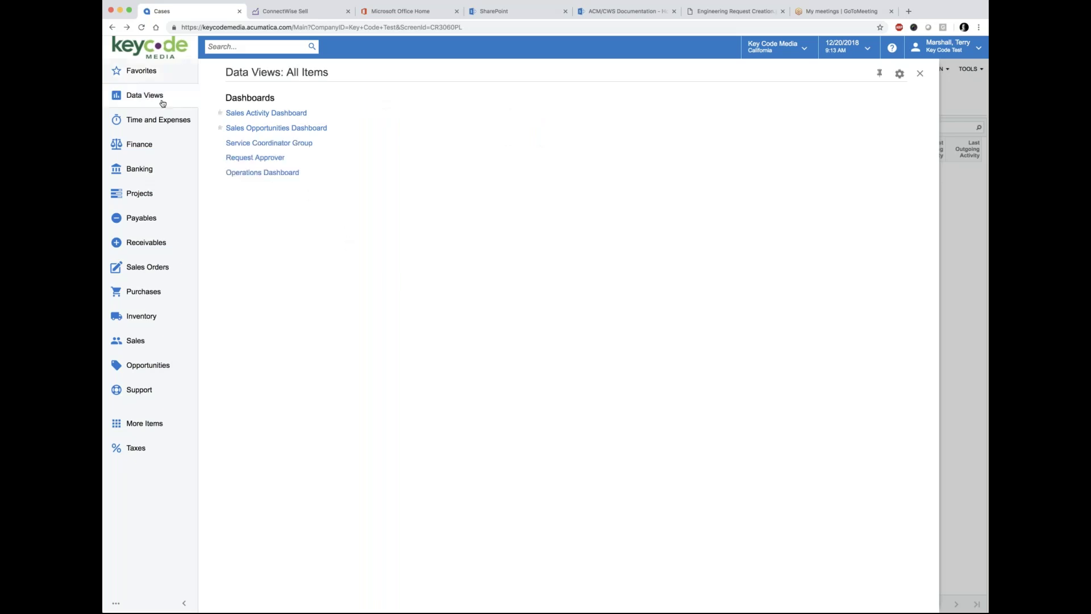
click(253, 145)
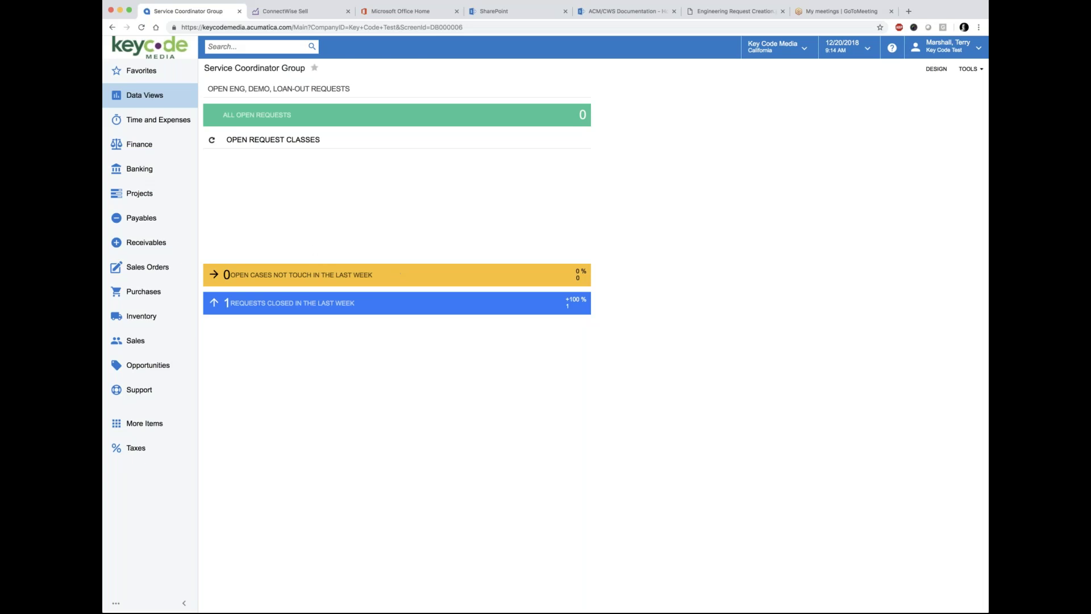
Step: Show all four records in the Cases list, with 000003 now Closed
click(145, 73)
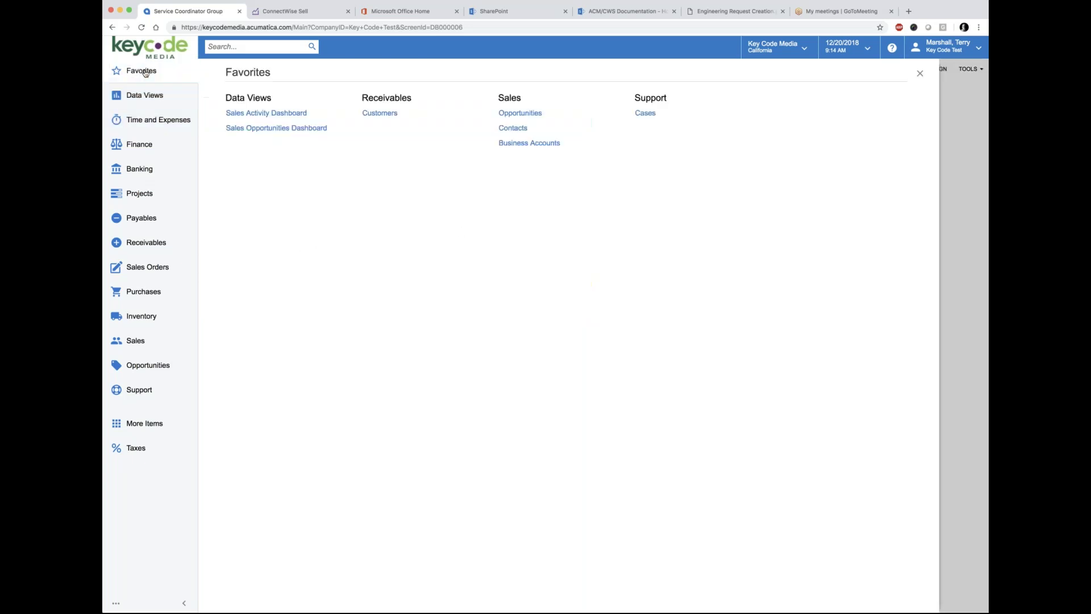
click(652, 116)
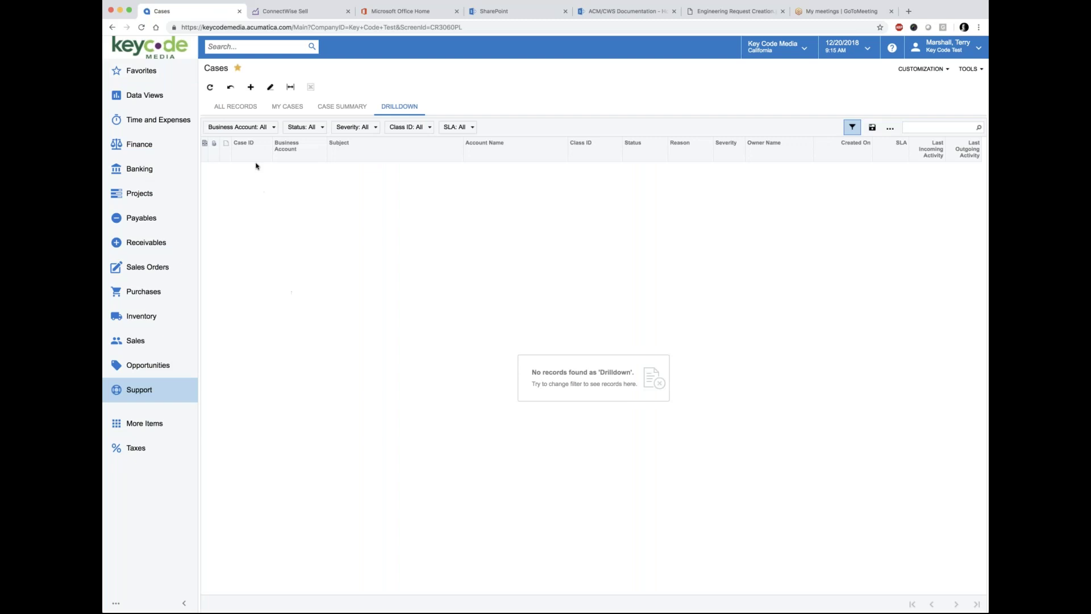
click(235, 107)
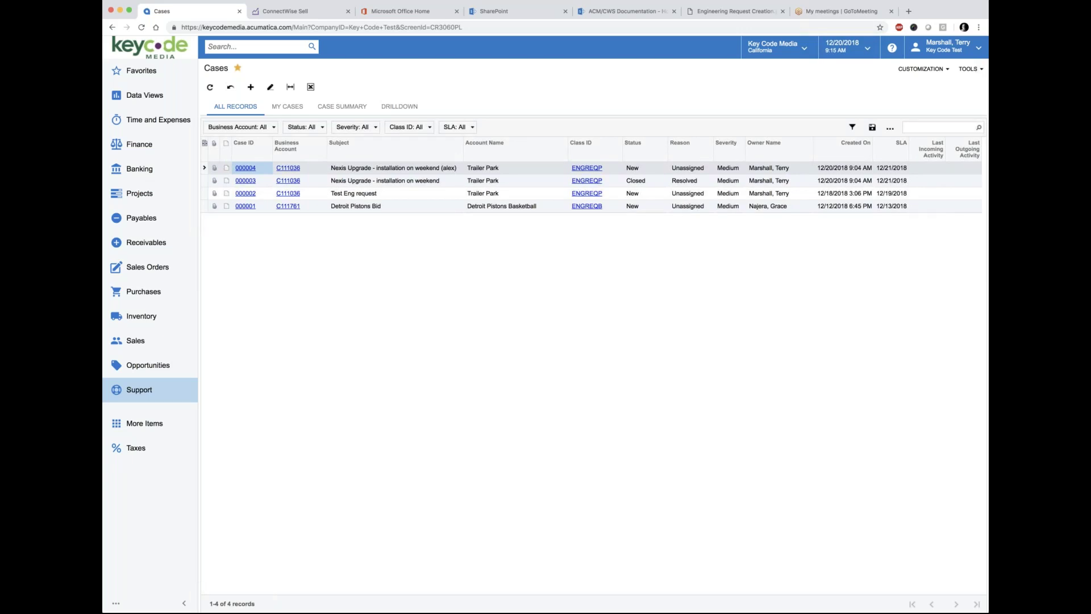
click(146, 72)
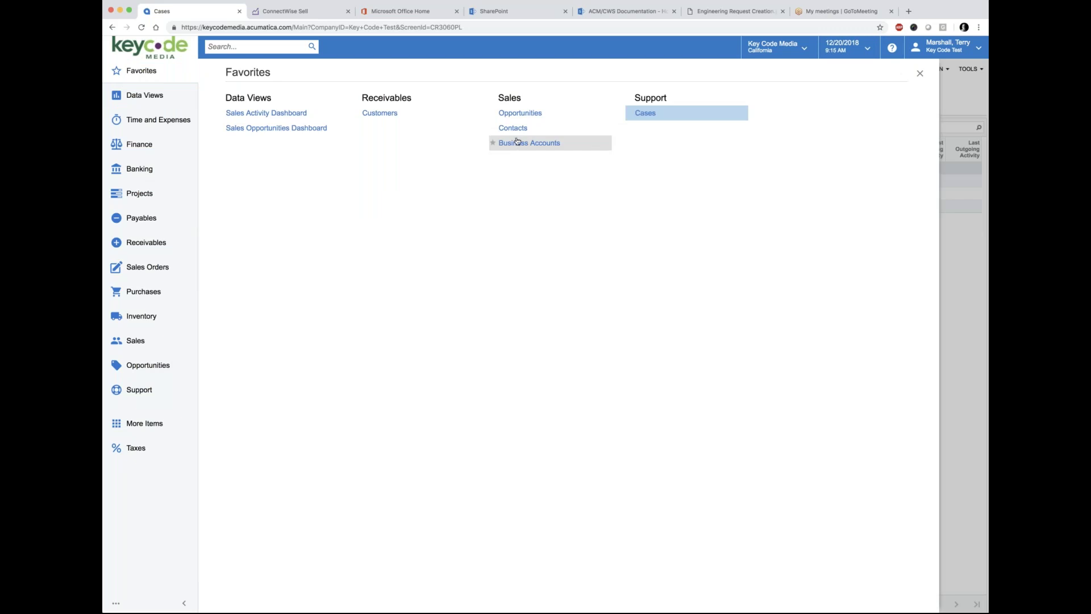
Step: Open opportunity 000021 'Sales Opp Training - Avid Upgrade' from the Opportunities list
click(518, 113)
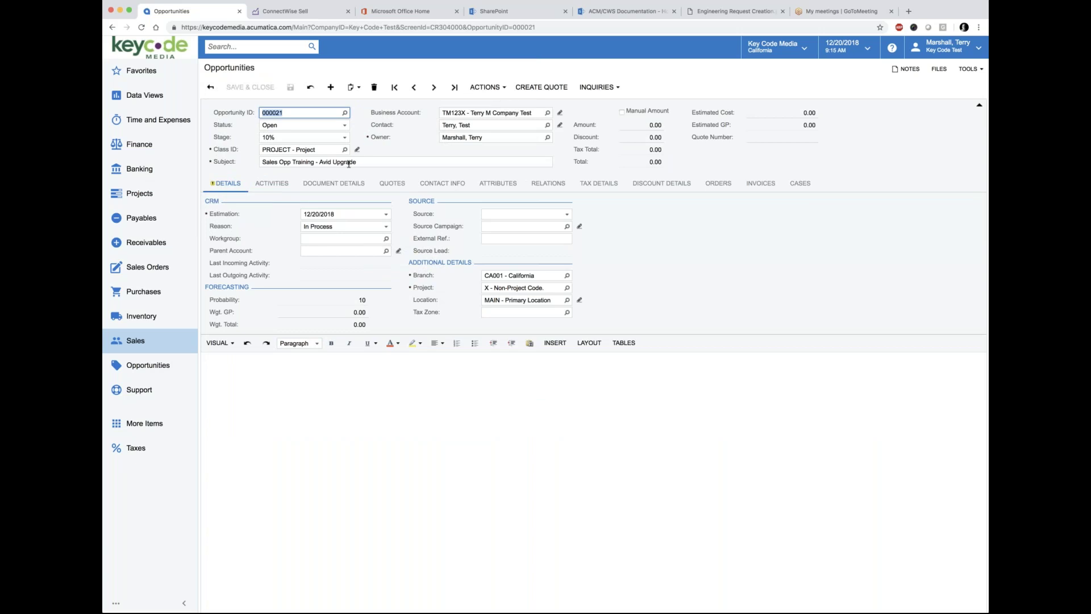
click(270, 161)
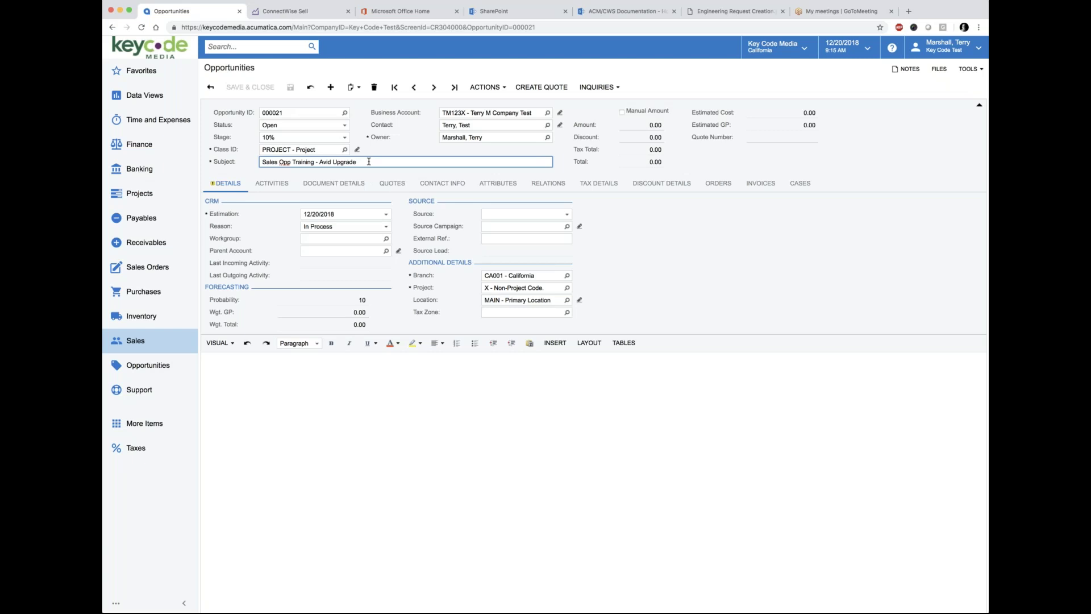
click(504, 89)
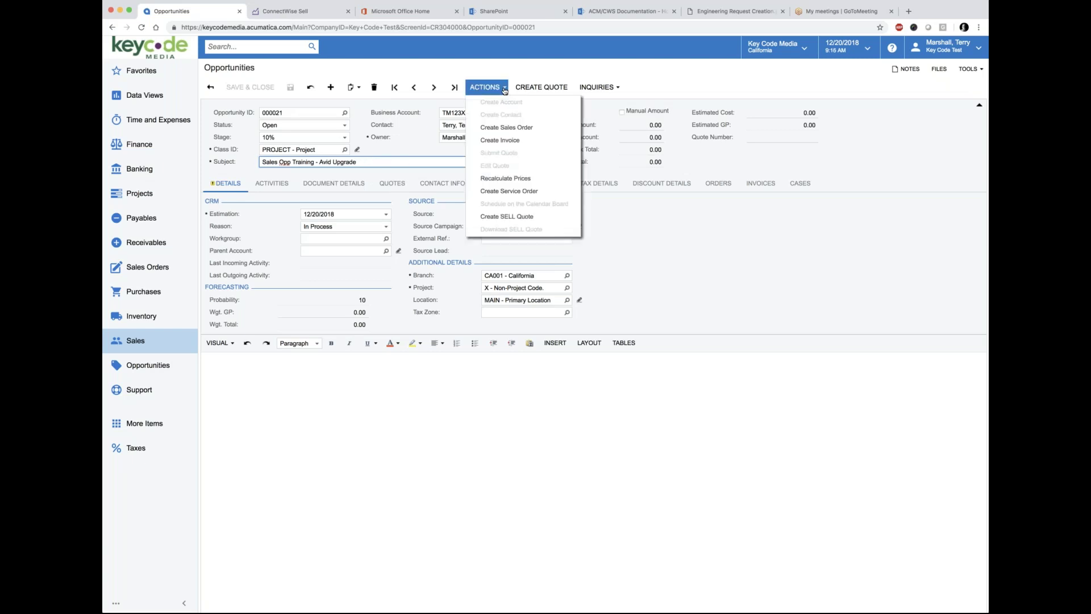
Step: Create a SELL quote from opportunity 000021 and confirm Quote Number 1156
click(494, 219)
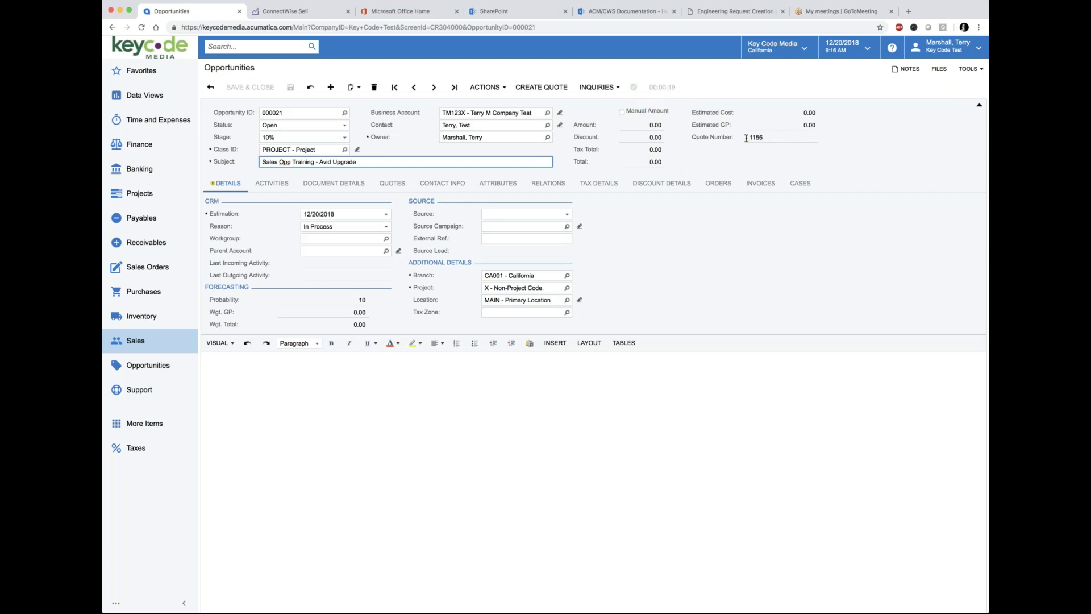
drag(748, 137, 768, 138)
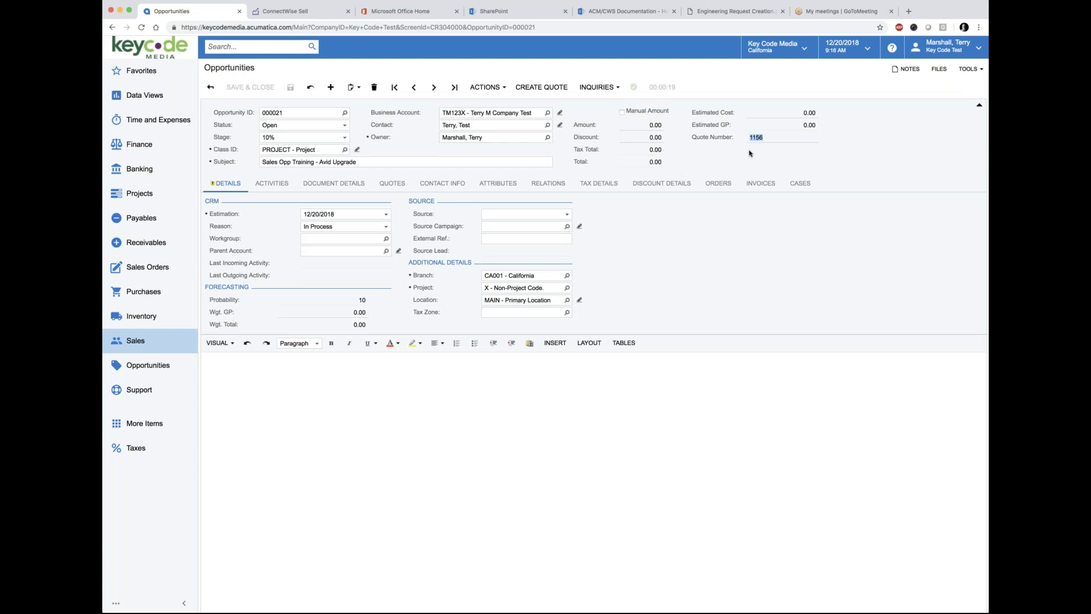
click(749, 153)
Step: Switch to ConnectWise Sell and show the quote search list of 829 quotes
click(294, 13)
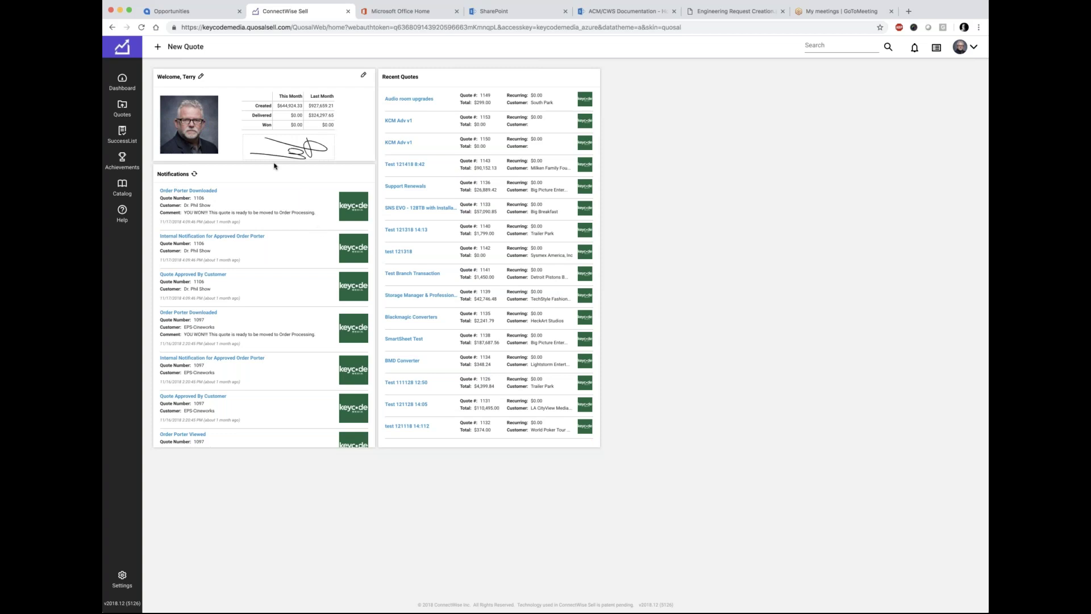
click(124, 111)
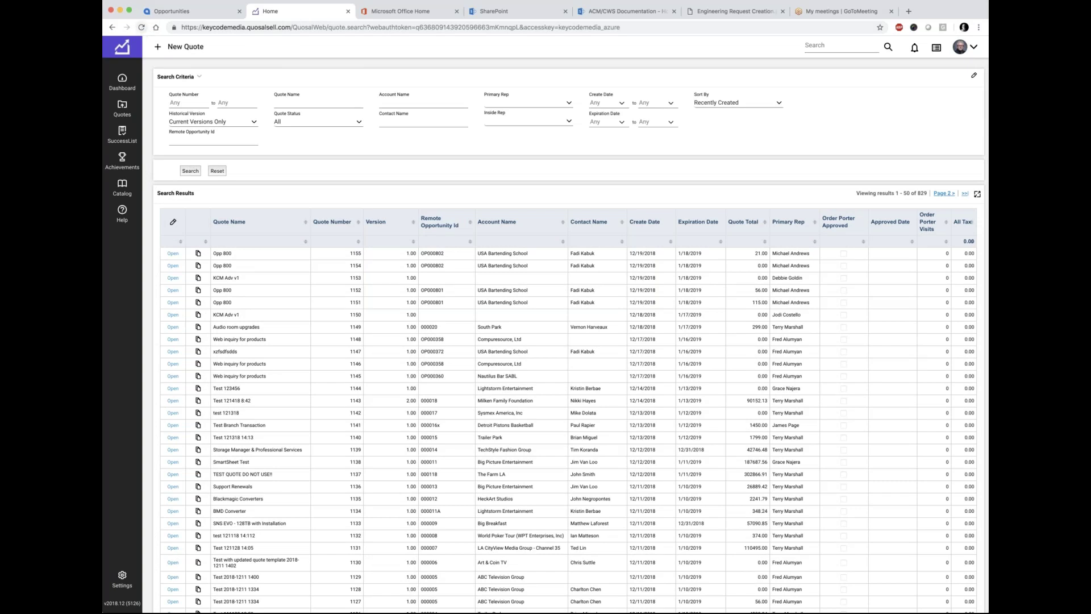
Step: Reload and rerun the quote search, highlighting new quote 1156's name and primary rep
click(141, 27)
click(191, 171)
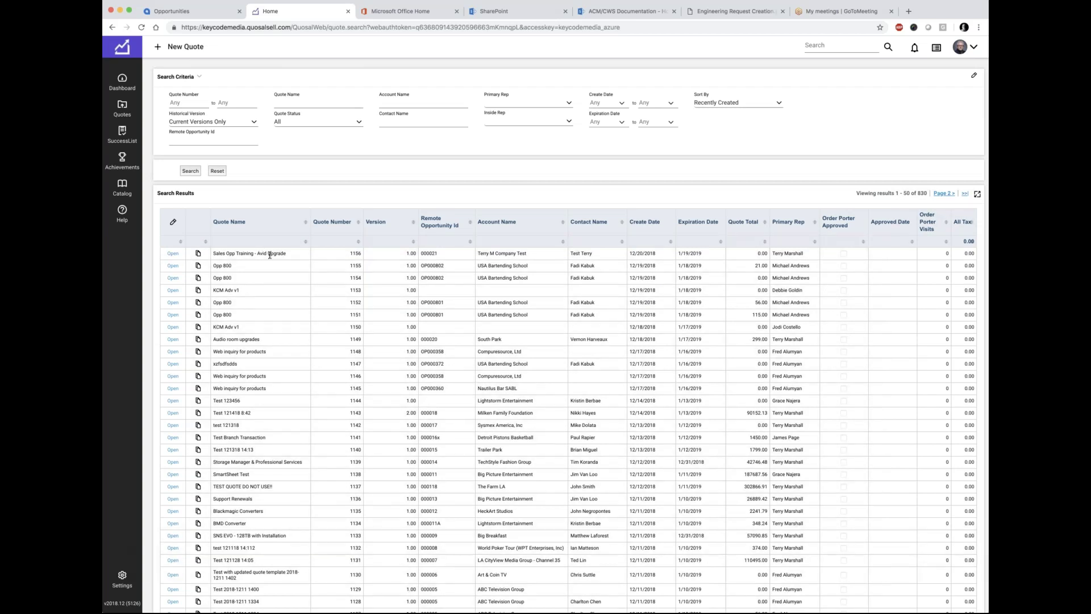
drag(296, 256, 212, 254)
drag(805, 254, 773, 252)
scroll(342, 253, down, 6)
scroll(342, 254, up, 7)
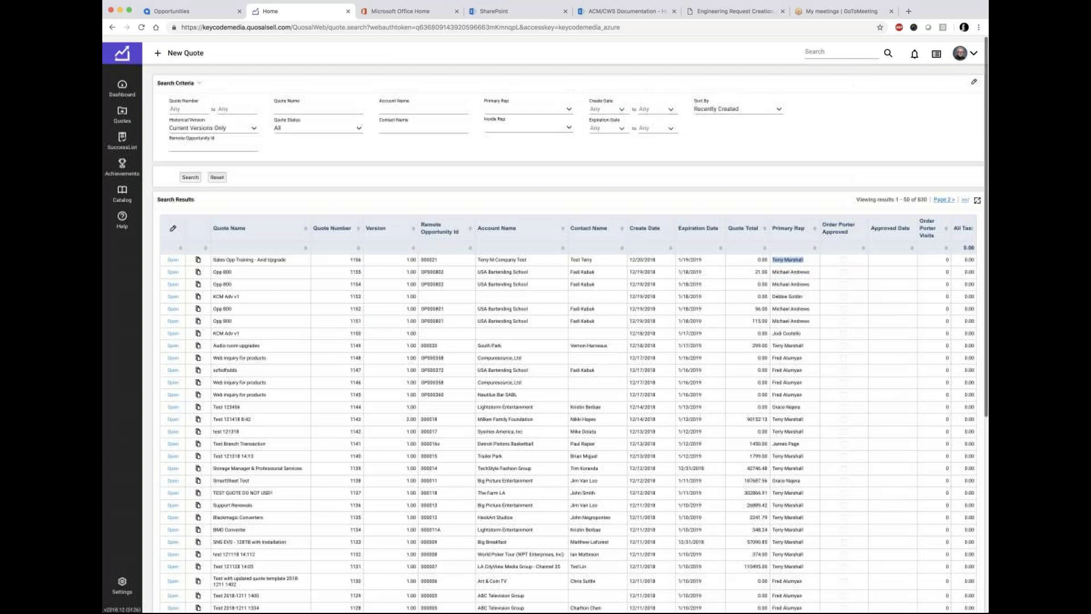
scroll(568, 324, down, 1)
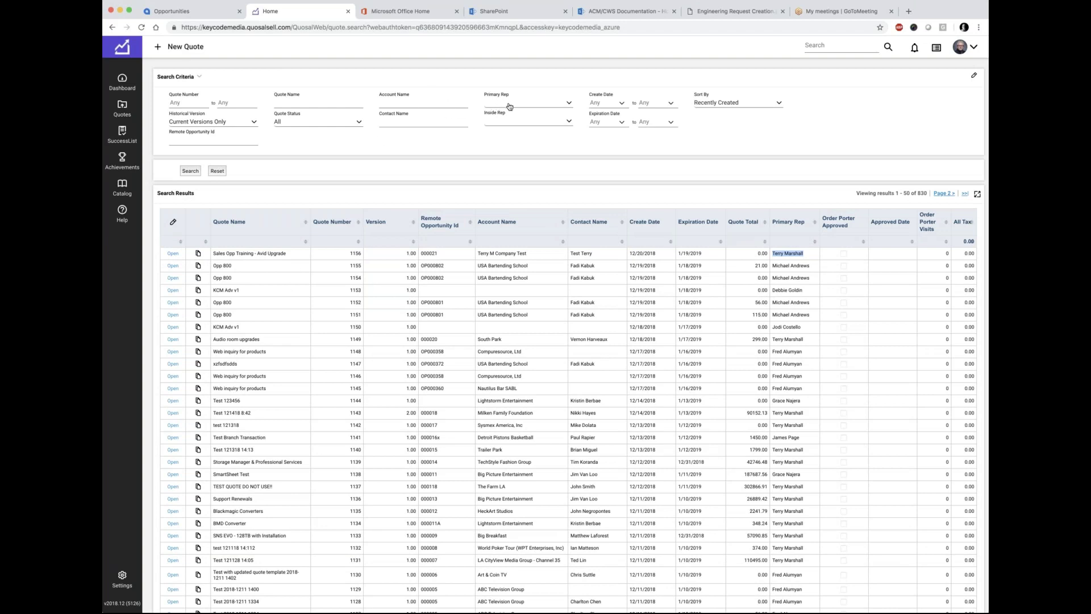
Step: Filter the quote search by a single primary rep
click(568, 106)
click(520, 115)
click(191, 171)
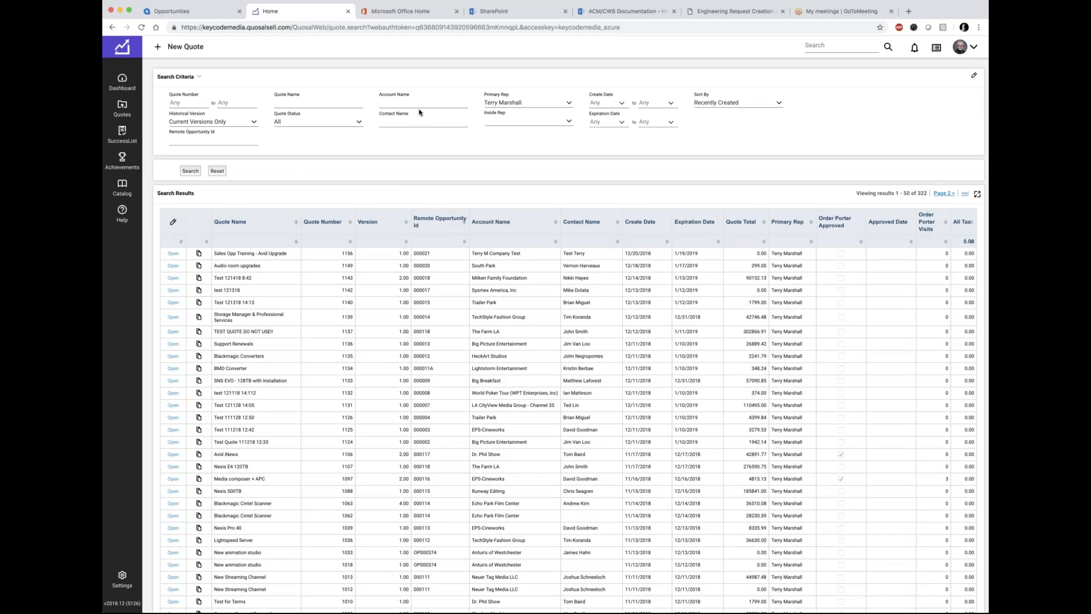
Step: Limit results to create date 12/20/2018 and open quote 1156
click(623, 106)
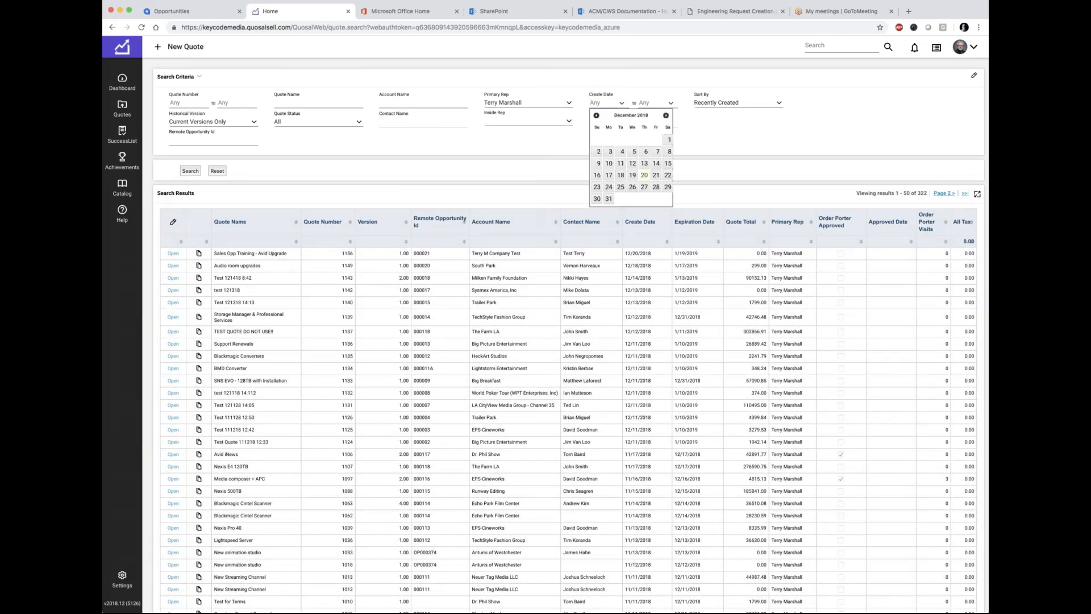
click(636, 175)
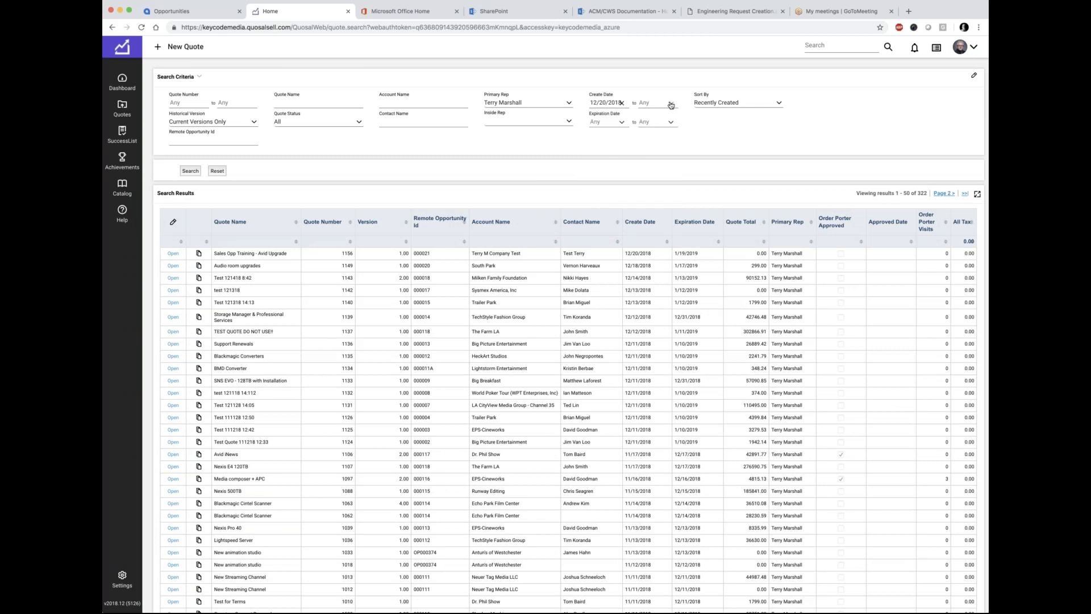
click(668, 105)
click(686, 175)
click(188, 171)
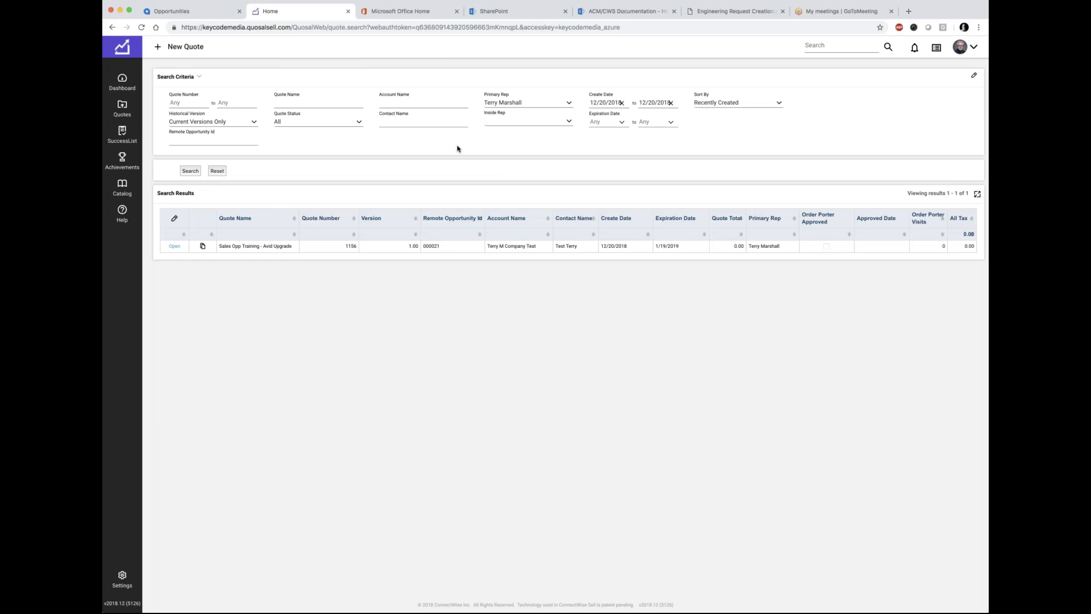
click(174, 246)
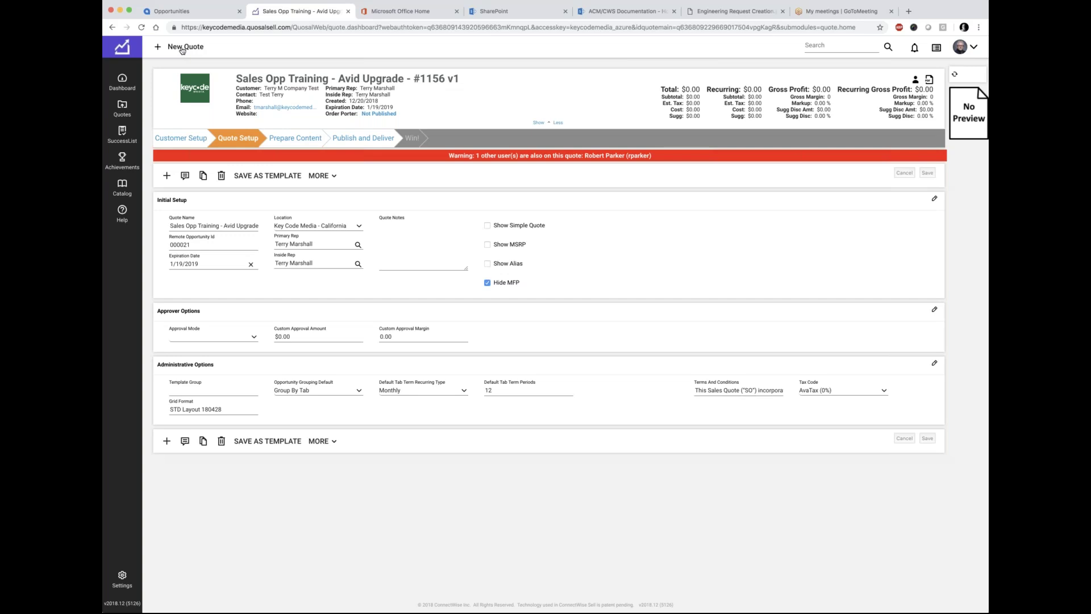
Step: Start a new quote from quote 1156's setup page, bringing up the KCM Adv v1 template picker
click(181, 48)
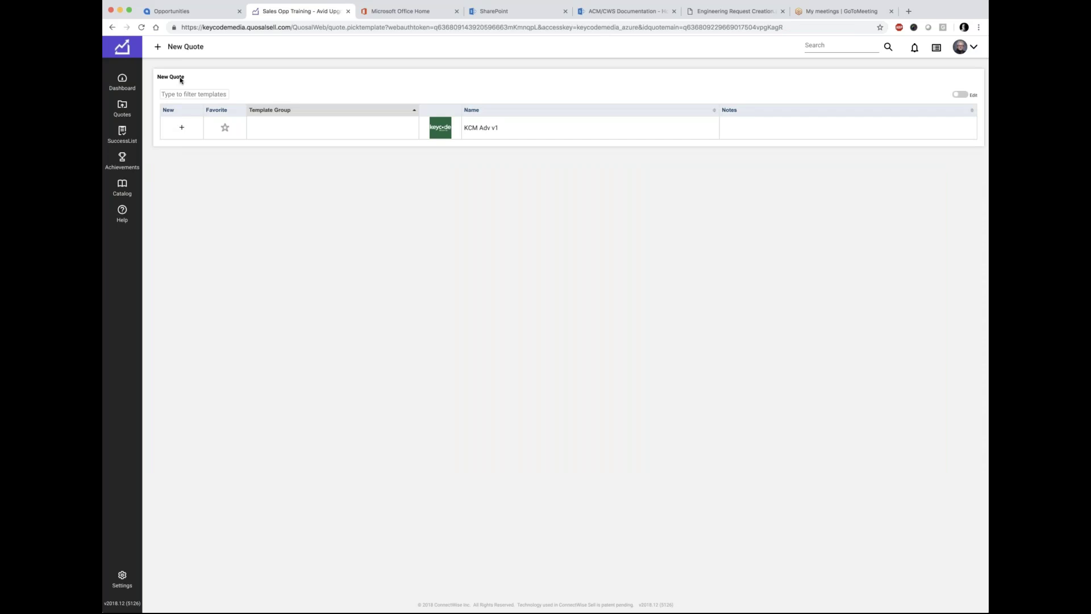
Step: Create test quote 1157 from the KCM Adv v1 template, then return to Acumatica opportunity 000021
click(476, 129)
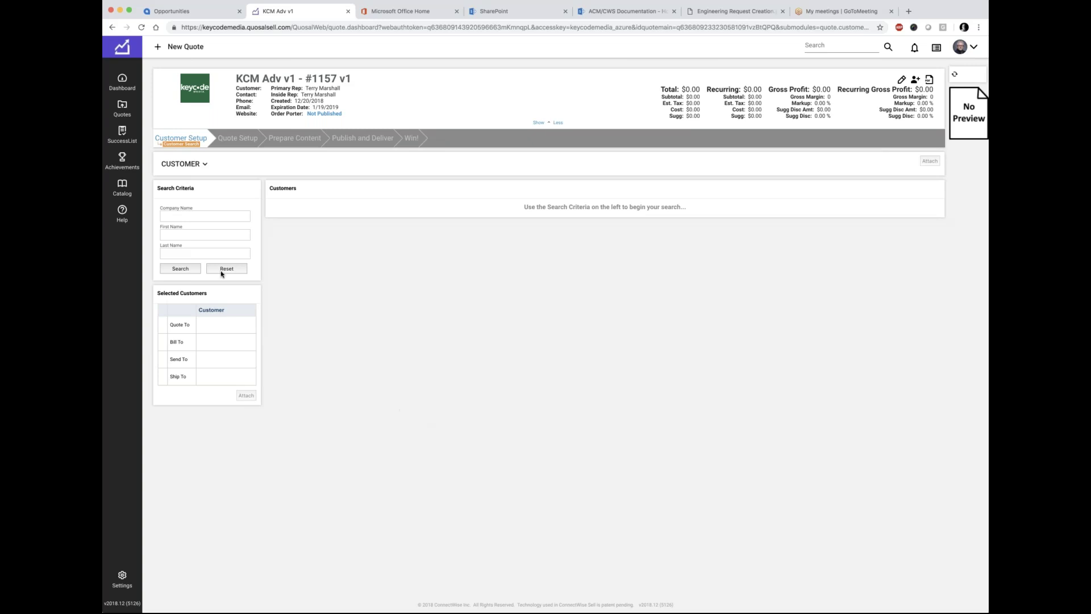
click(189, 12)
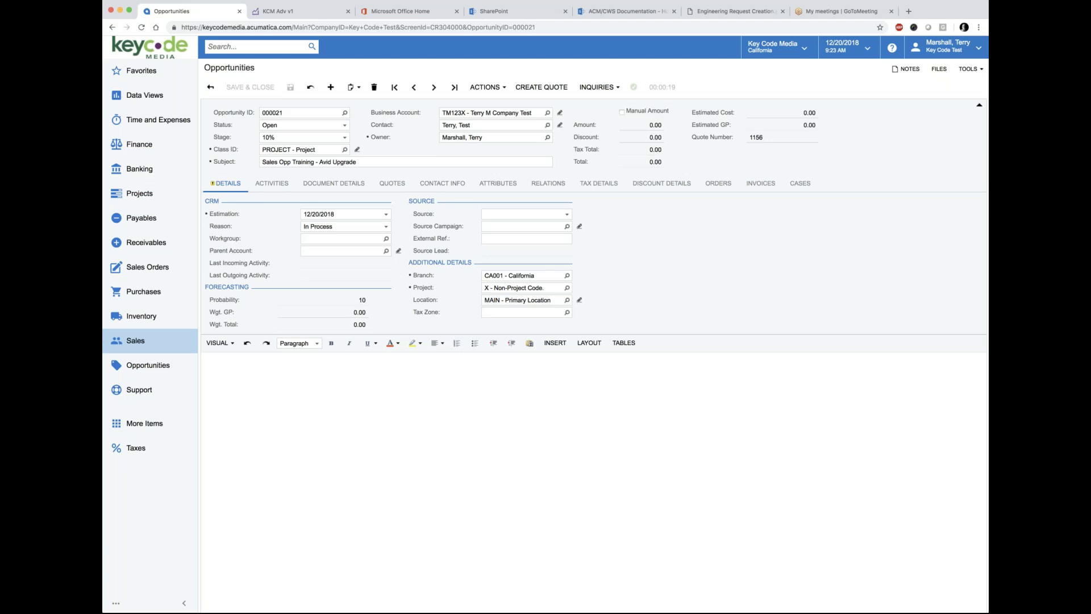
Step: Back in Sell, open quote 1156 from the quote search and select its title 'Sales Opp Training - Avid Upgrade'
click(280, 12)
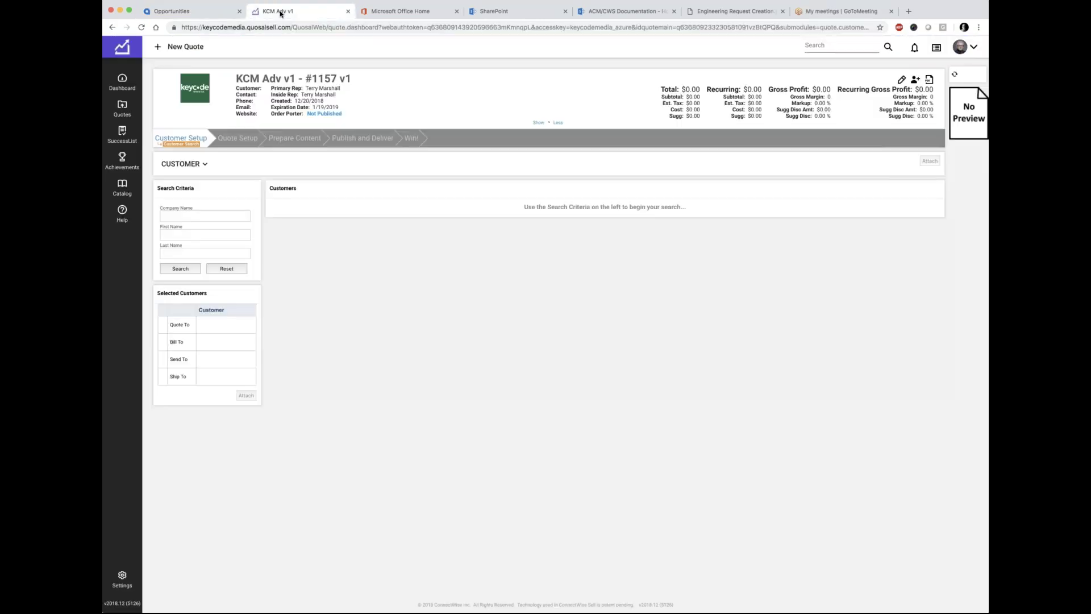
click(120, 108)
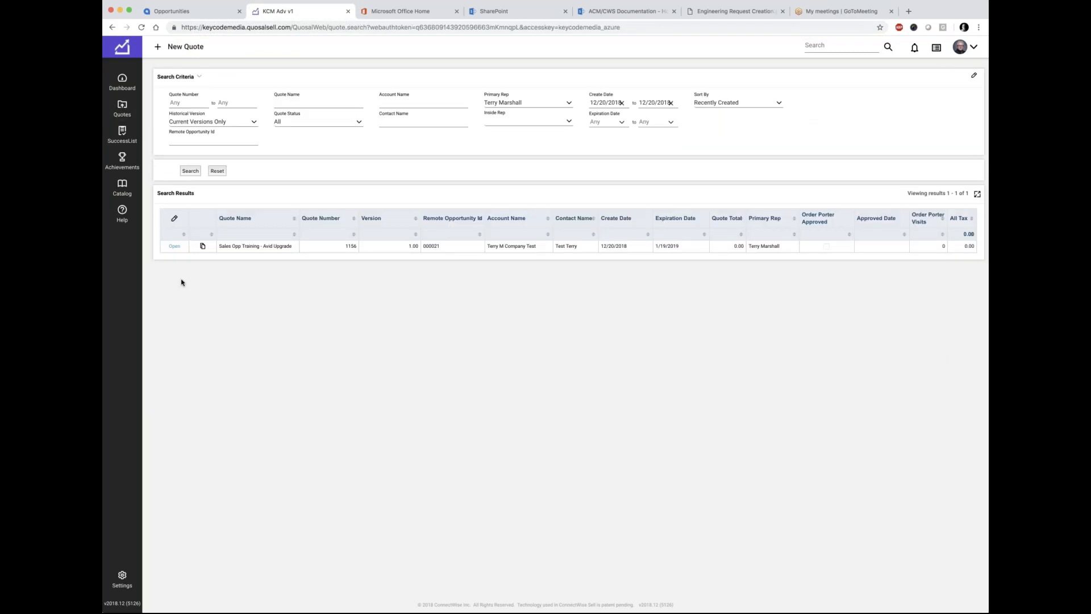
click(175, 246)
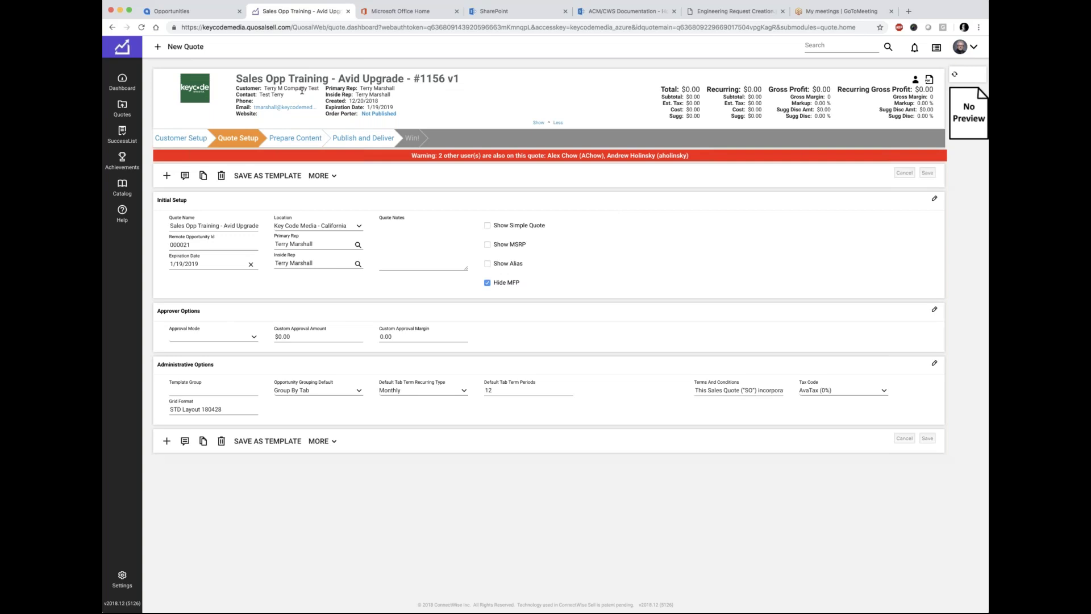
drag(236, 77, 402, 76)
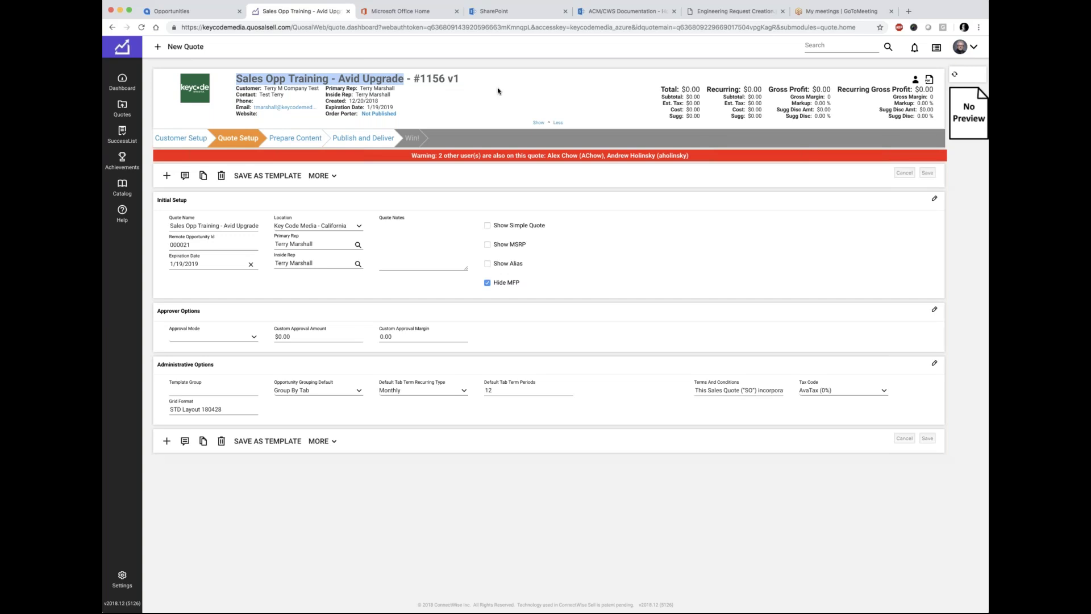
Step: Open quote 1156's Customer Setup and review its Bill To, Ship To and All Account Roles details
click(549, 122)
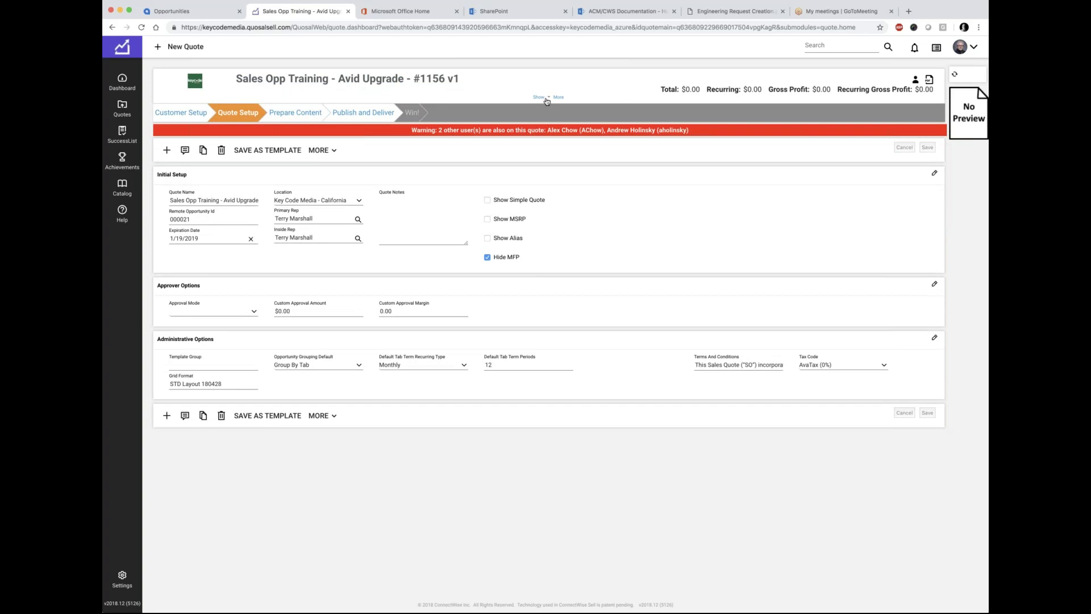
click(547, 97)
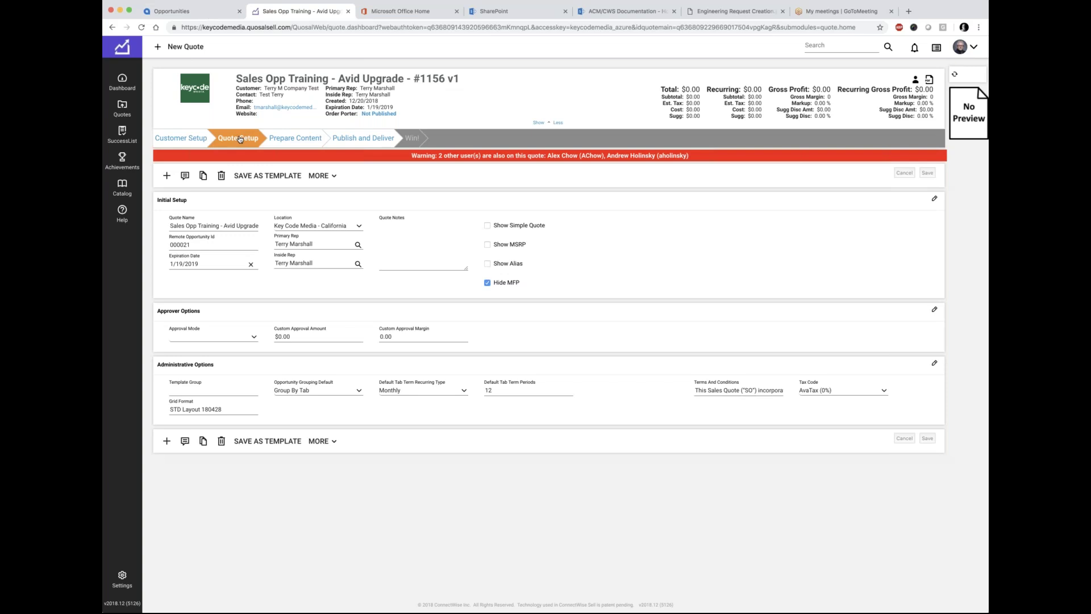
click(179, 140)
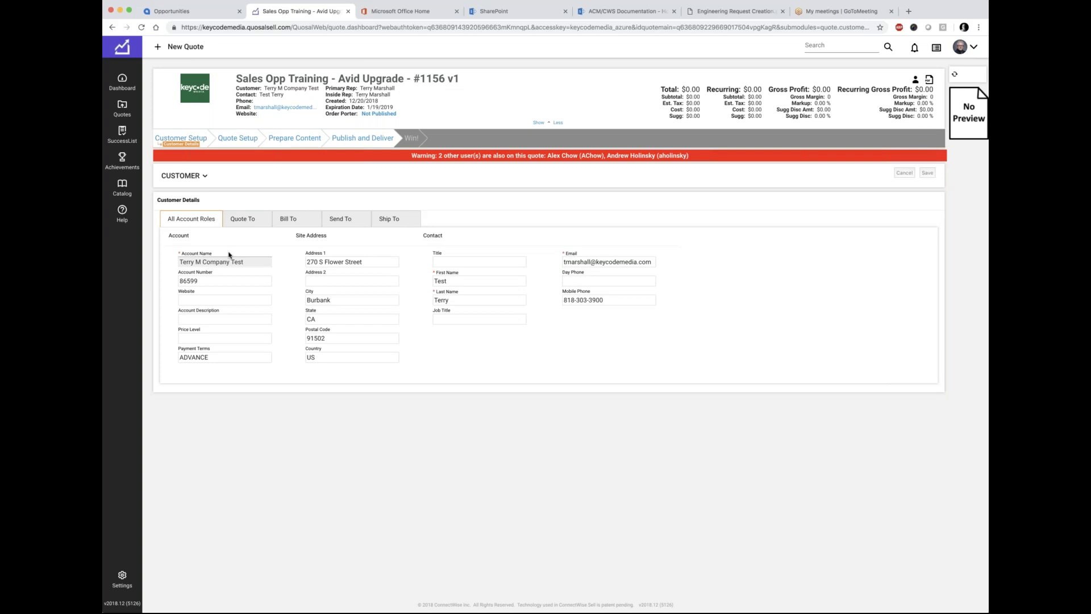
click(291, 223)
click(400, 222)
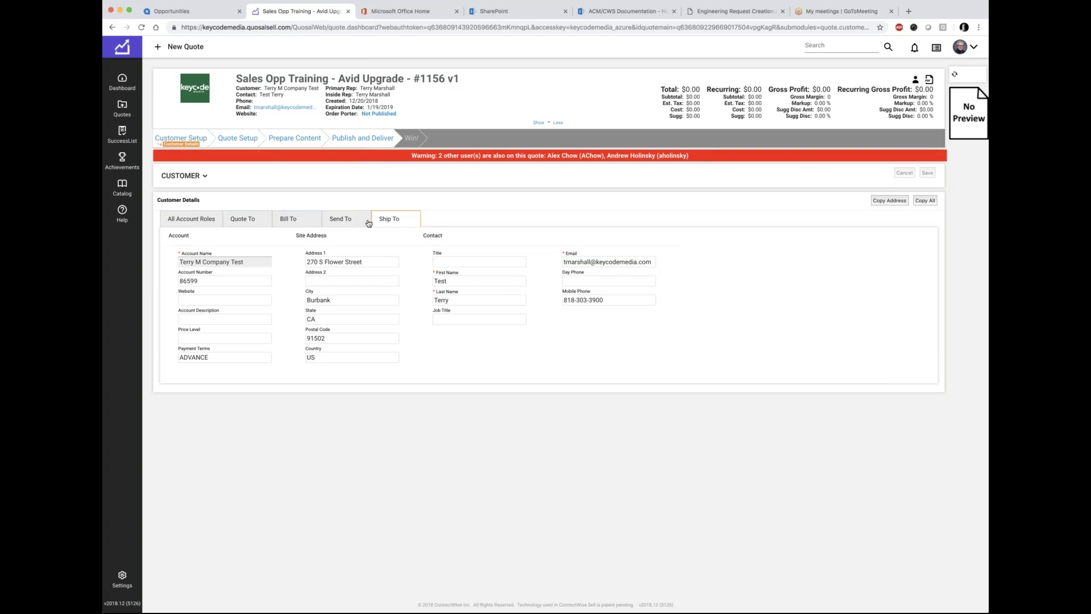
click(296, 223)
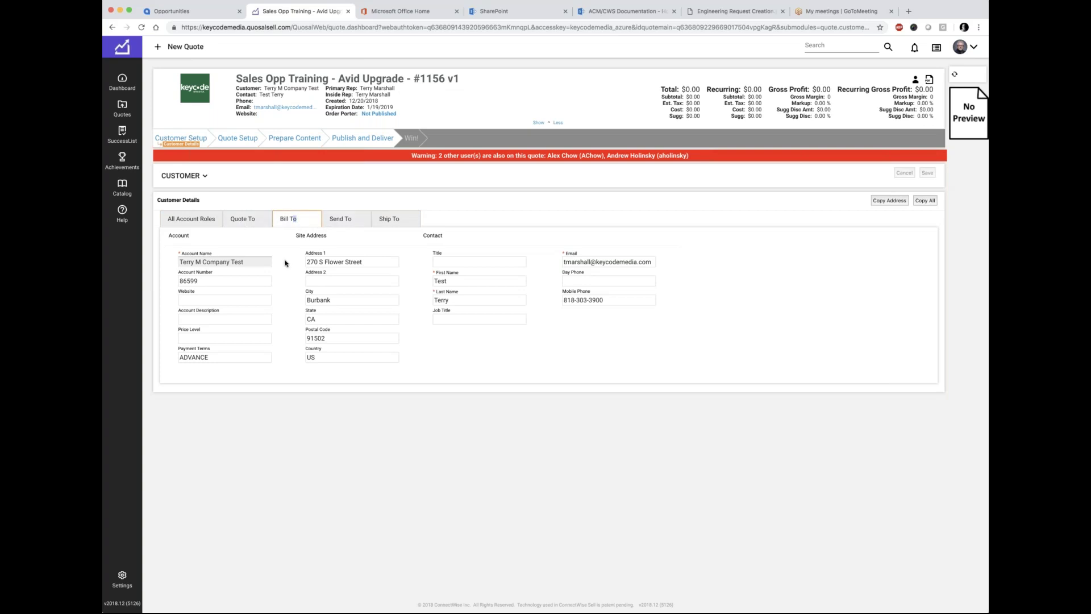
click(385, 222)
click(297, 222)
click(188, 222)
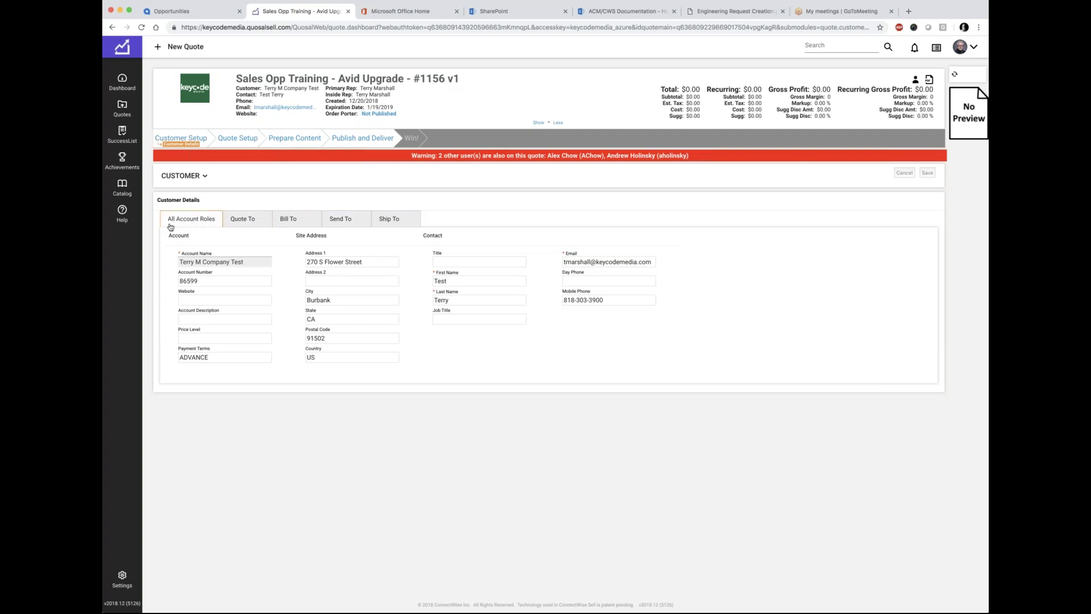
Step: Highlight the ADVANCE payment terms value
drag(212, 357, 172, 359)
click(213, 357)
drag(218, 357, 169, 358)
Step: Reopen the Quote Setup form and highlight the quote name and header title
click(244, 139)
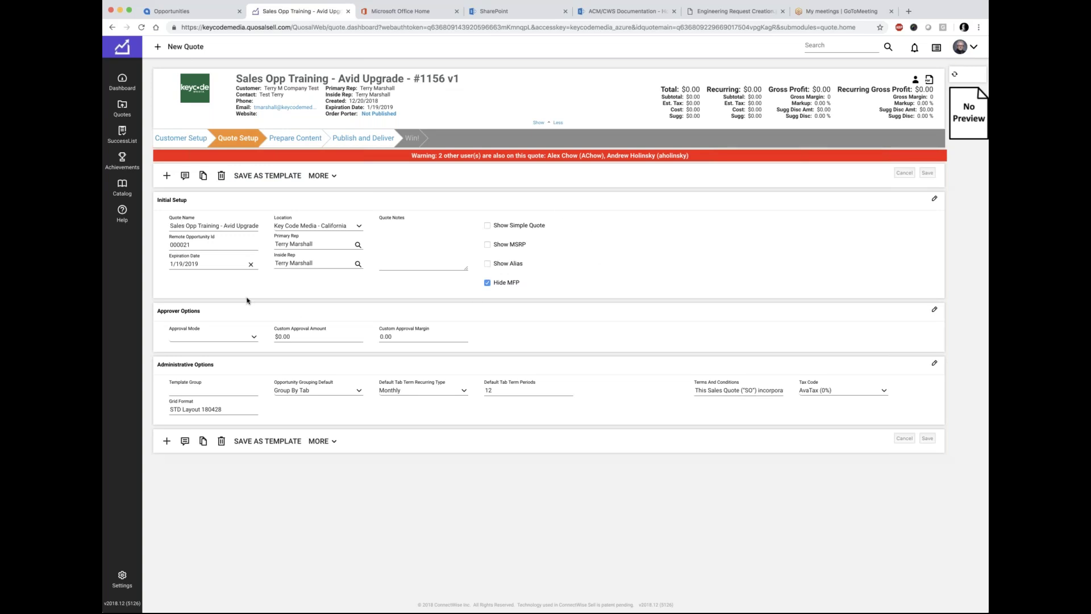
drag(169, 225, 258, 226)
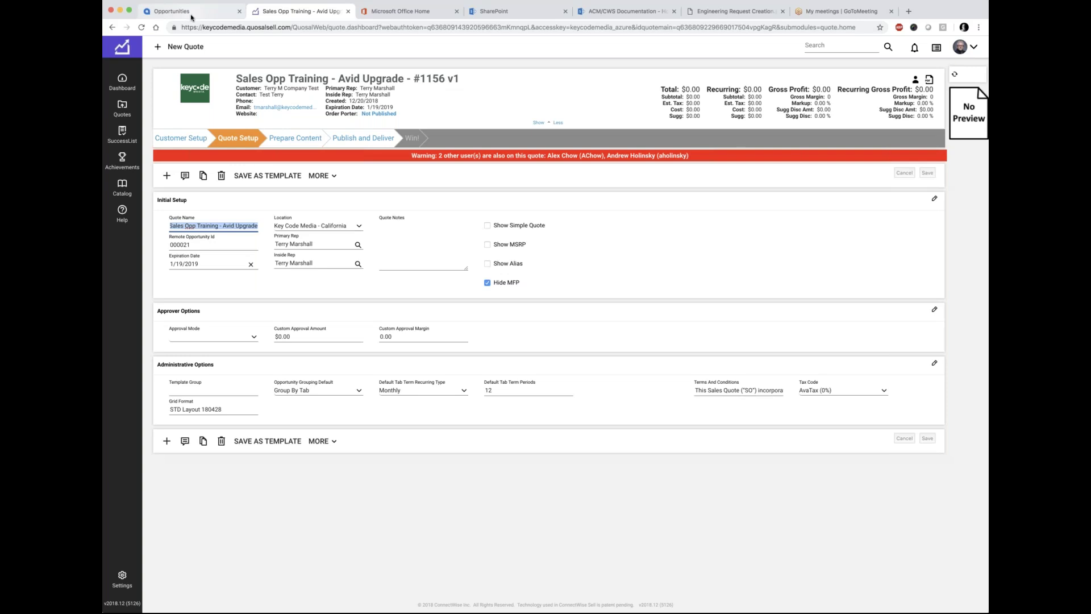
drag(236, 78, 401, 80)
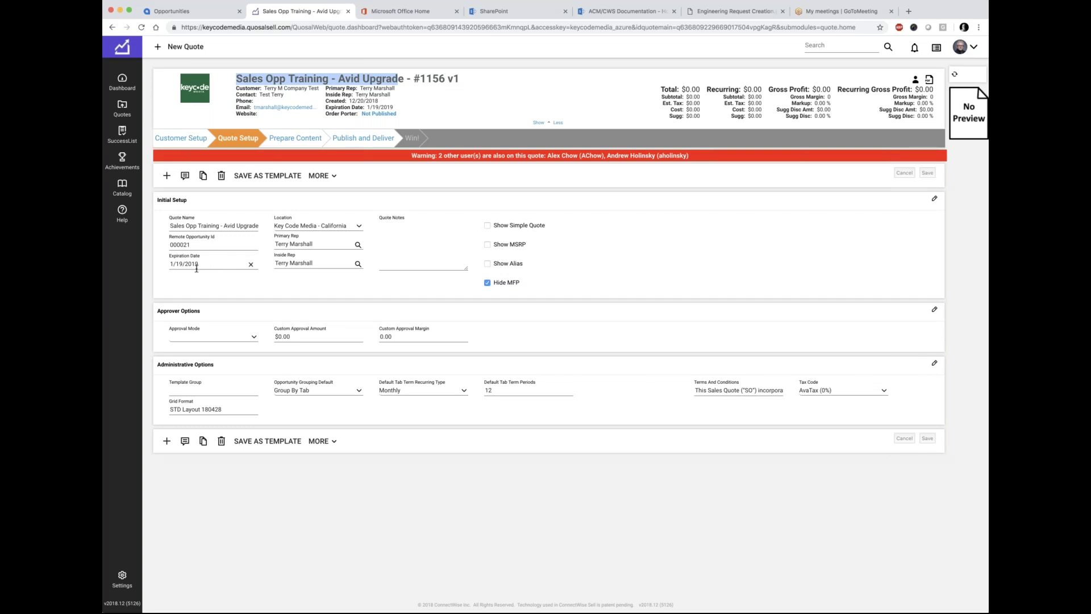
Step: Keep the 1/19/2019 expiration date and switch the location to BURST Communications - Colorado
click(202, 265)
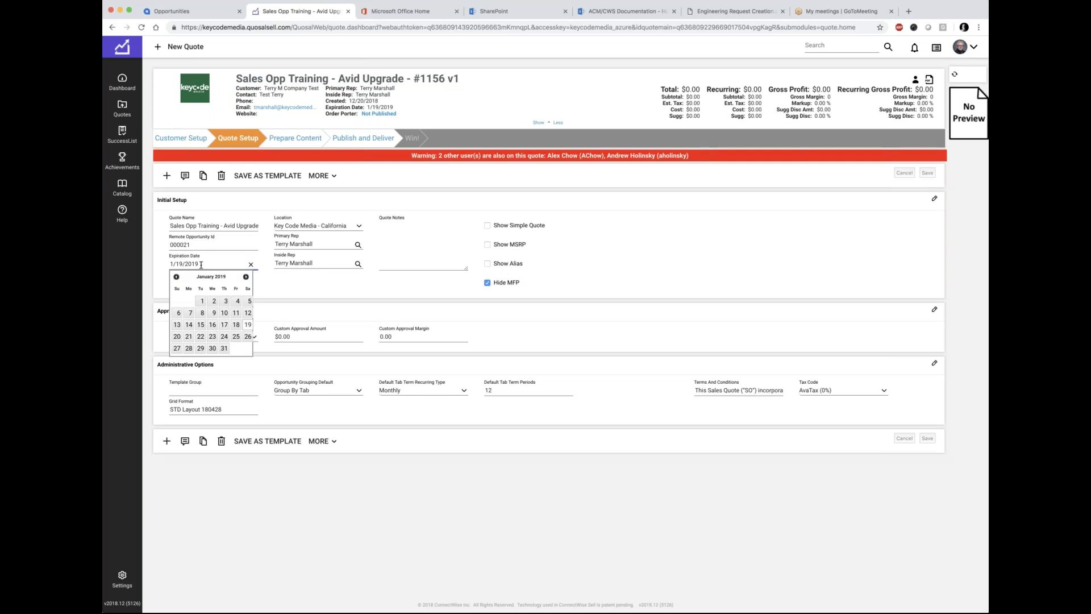
click(305, 287)
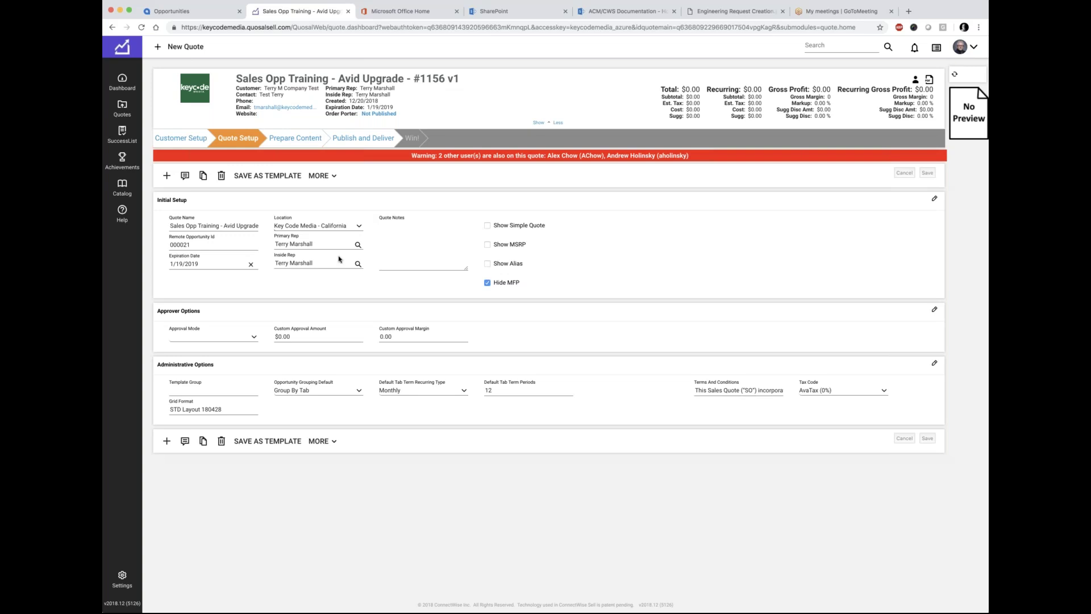
key(b)
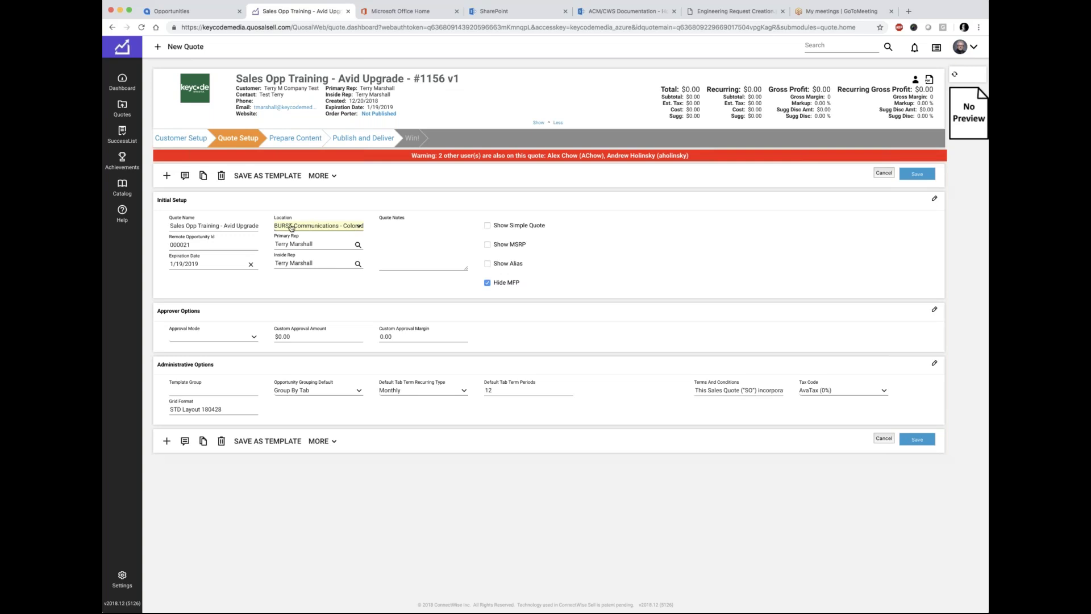
Step: Toggle the Hide MFP option on and off, leaving it unchecked
click(320, 244)
click(403, 246)
click(487, 282)
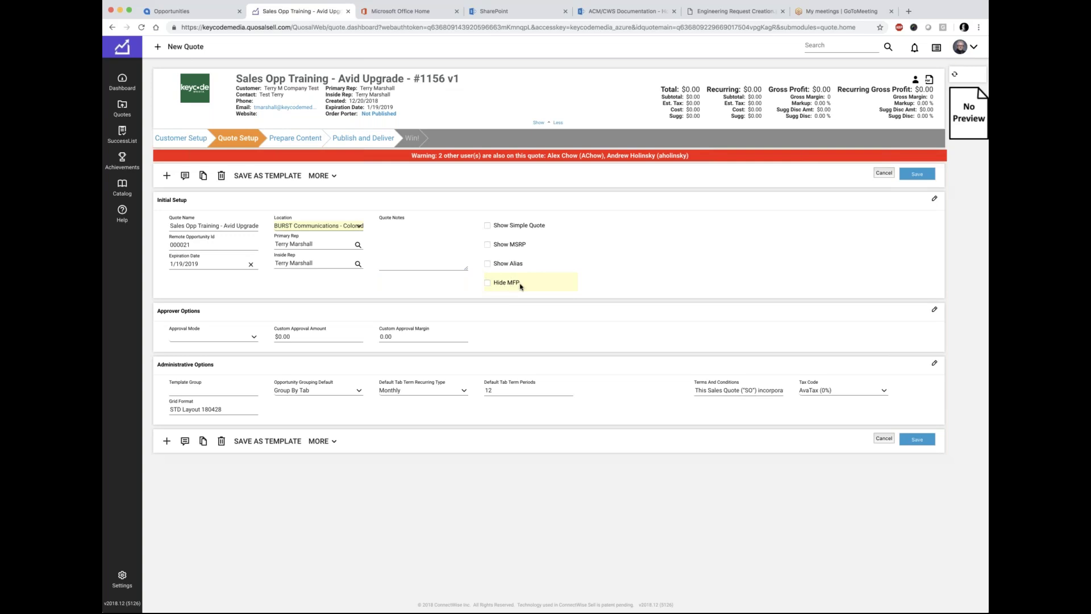
click(486, 283)
click(486, 283)
Step: Try Show Alias, Show MSRP and Show Simple Quote, leaving each unchecked
click(487, 264)
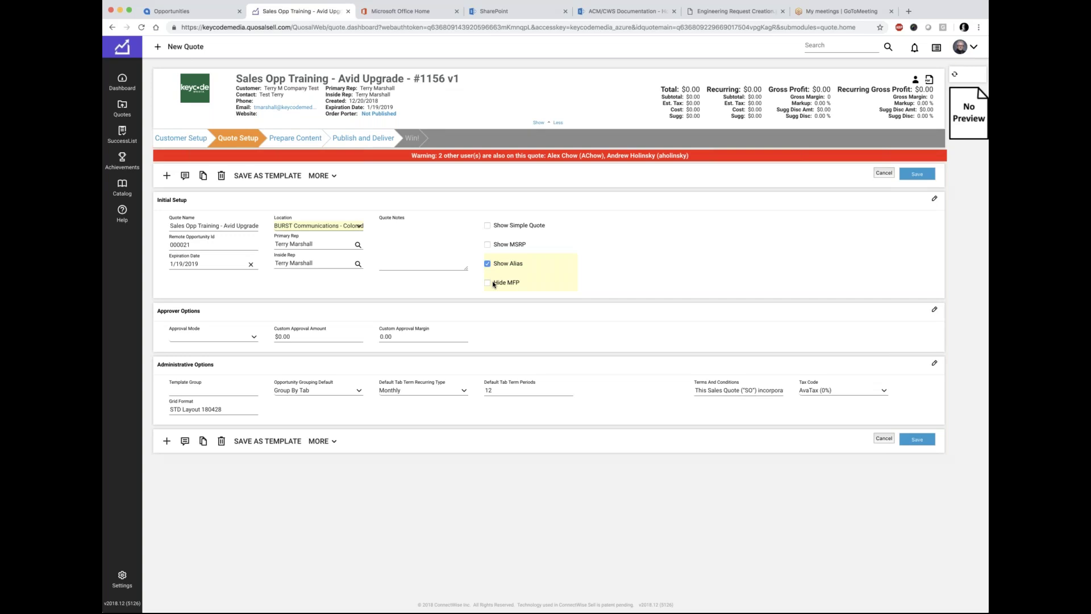
click(487, 263)
click(504, 246)
click(487, 247)
click(487, 226)
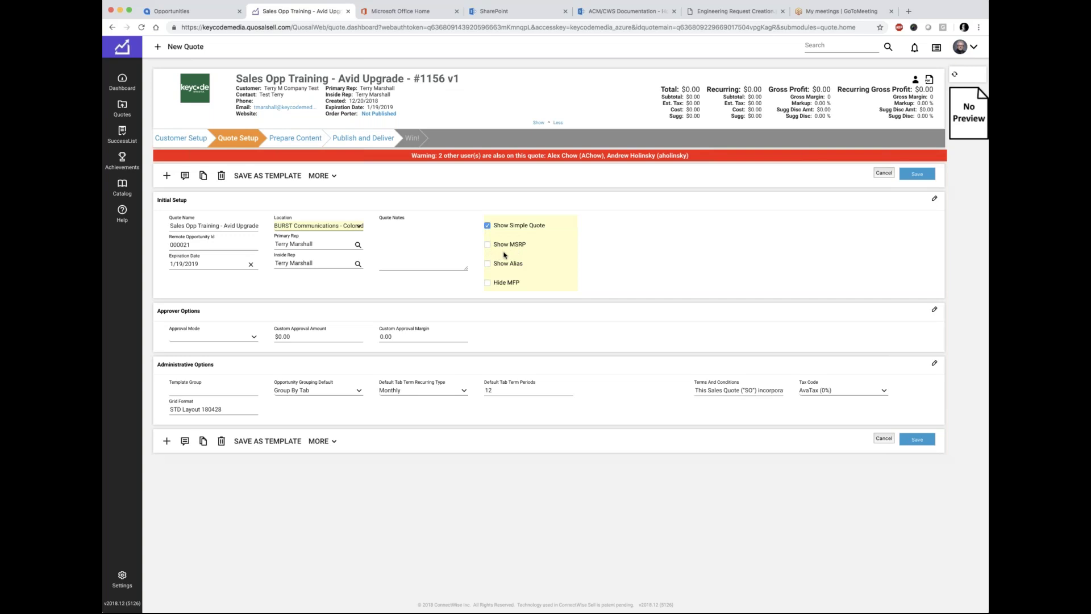
click(488, 227)
Step: Save the quote with location Key Code Media - California and proceed to Prepare Content
click(920, 175)
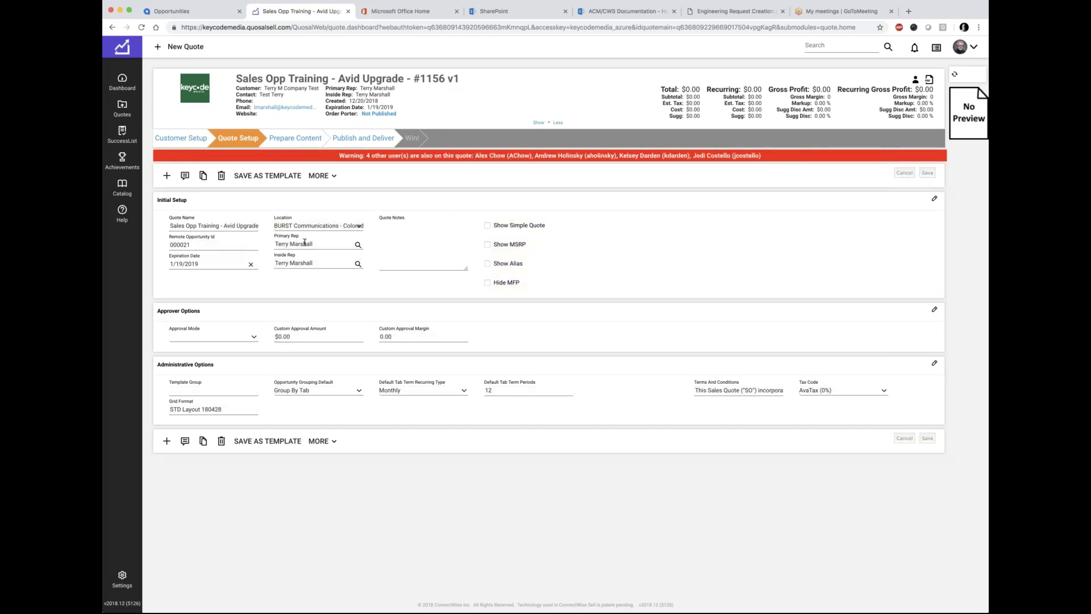
click(352, 225)
click(322, 198)
click(916, 174)
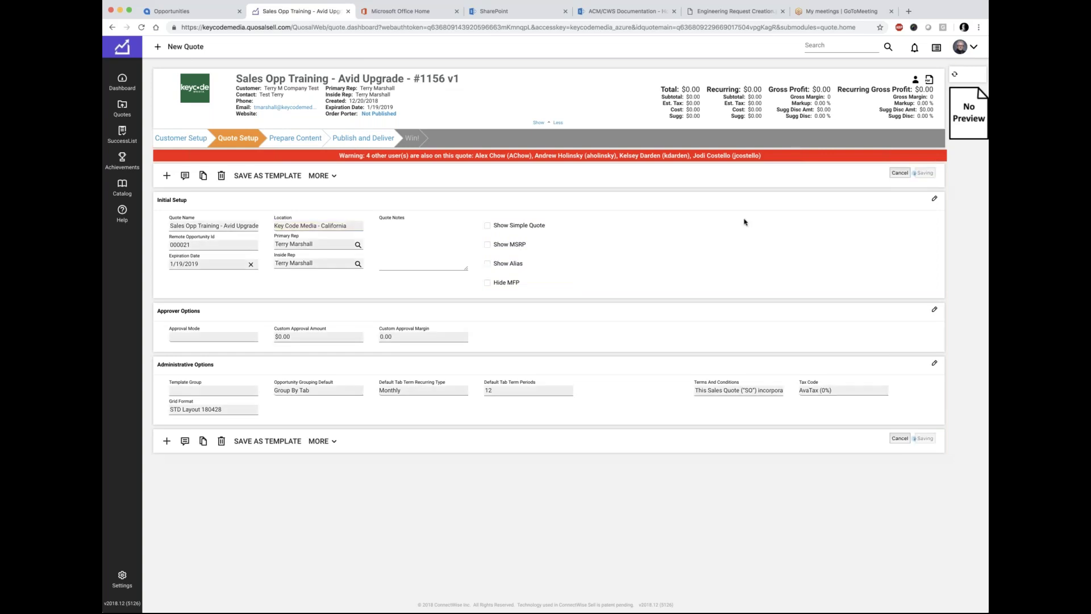
click(291, 141)
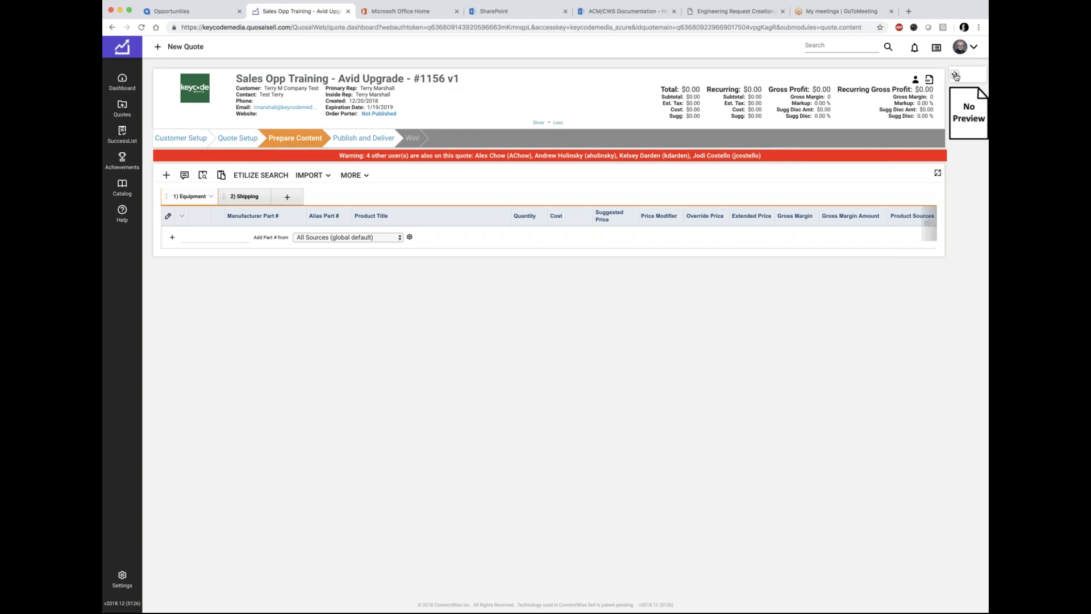
Step: Regenerate the document preview and enlarge the 'Sales Opp Training - Avid Upgrade' cover page
click(956, 78)
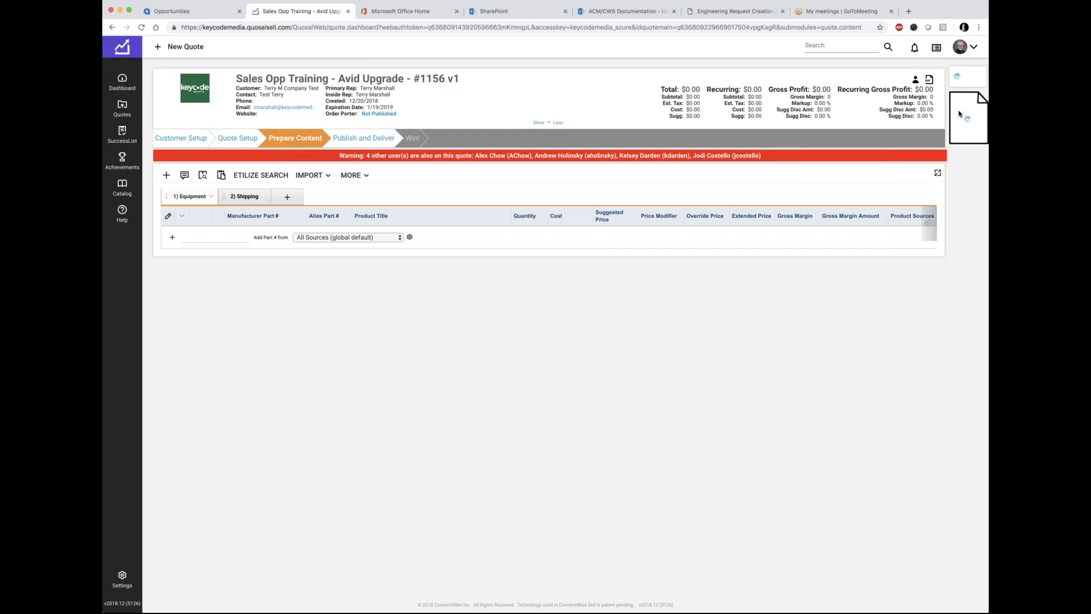
mouse_move(959, 117)
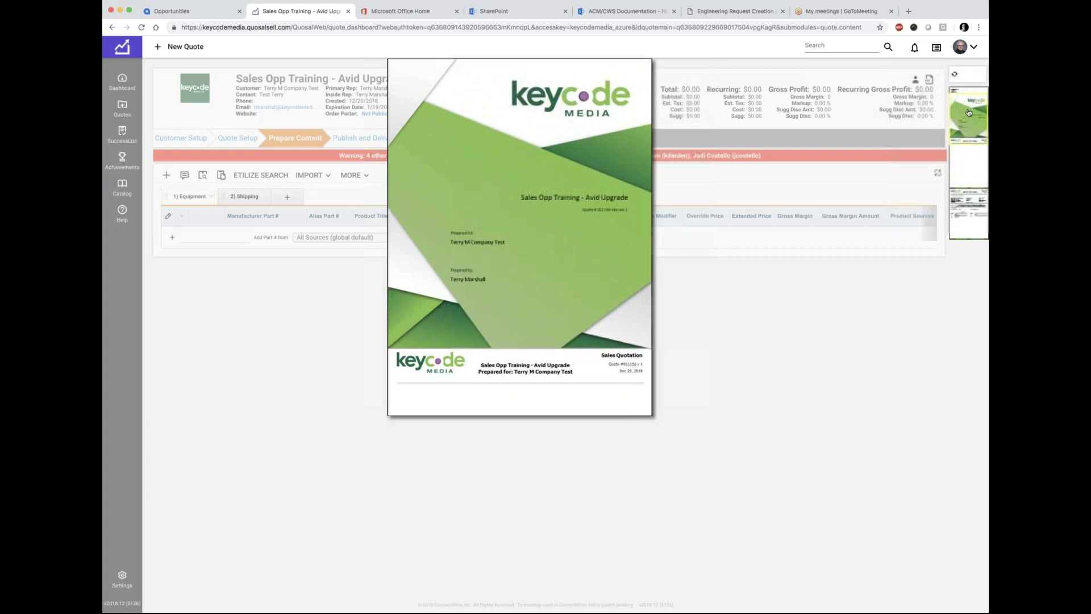
Step: Open Key_Code_M.001156.v1.1.pdf, scroll through its pages, then close it
click(968, 112)
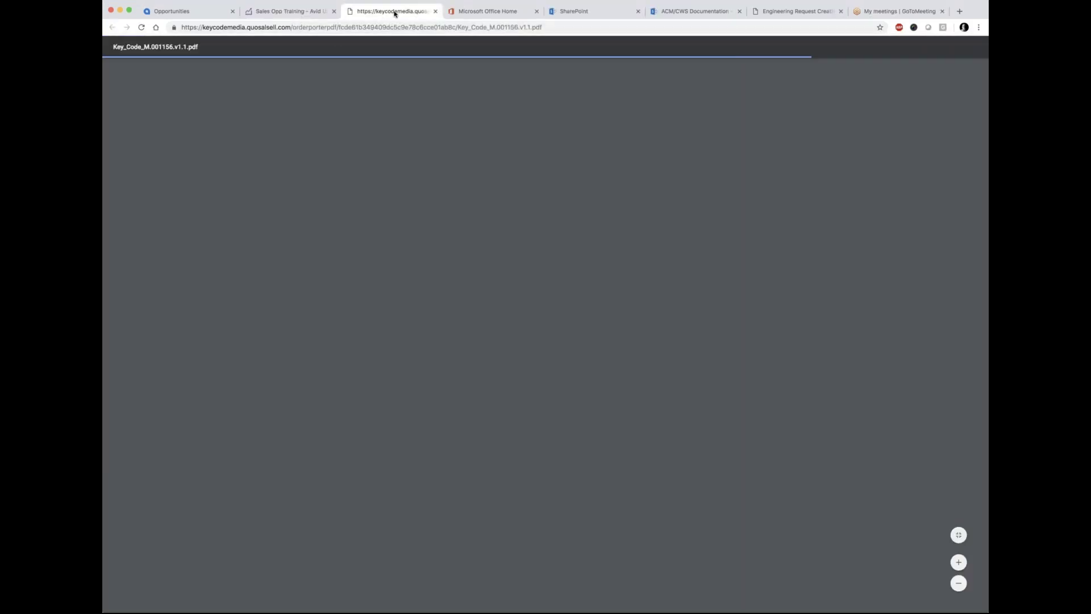
scroll(504, 202, down, 15)
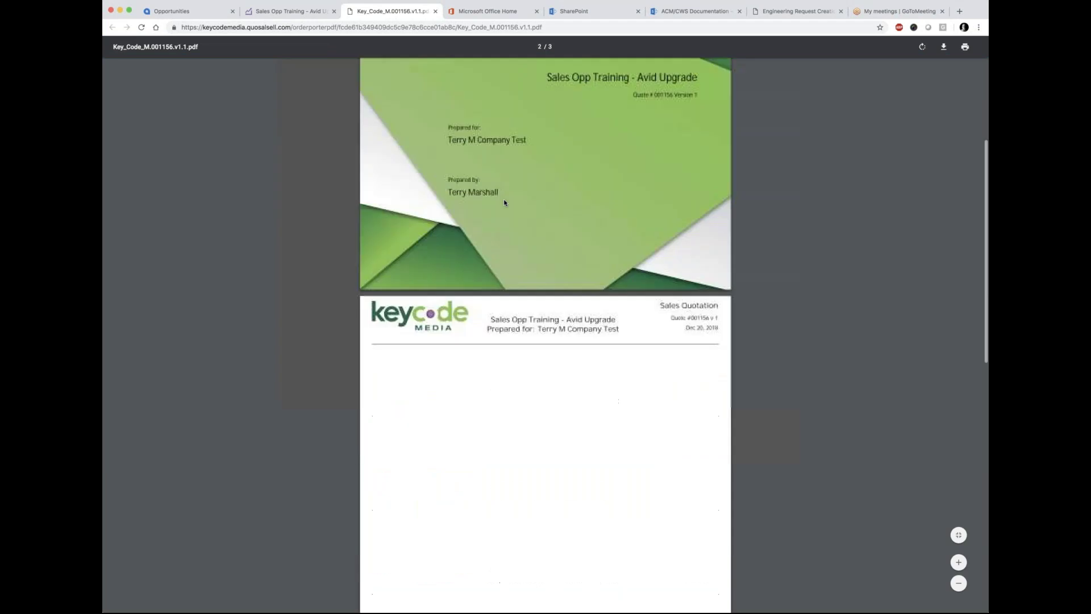
scroll(503, 202, up, 15)
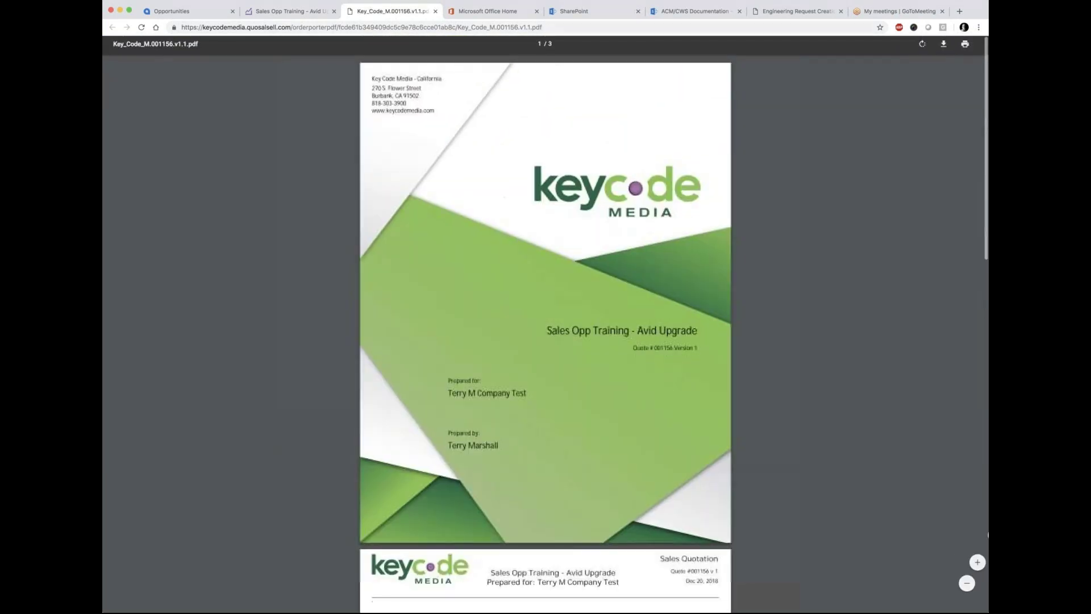
click(435, 10)
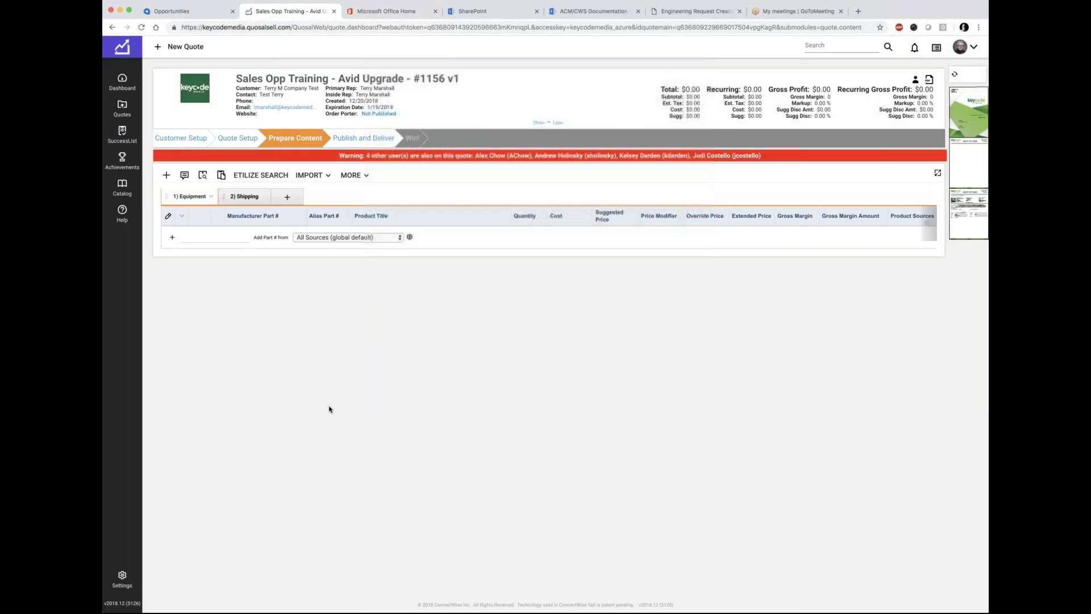
Step: Back in Quote Setup, enable Show Simple Quote, save, and regenerate the preview
click(240, 141)
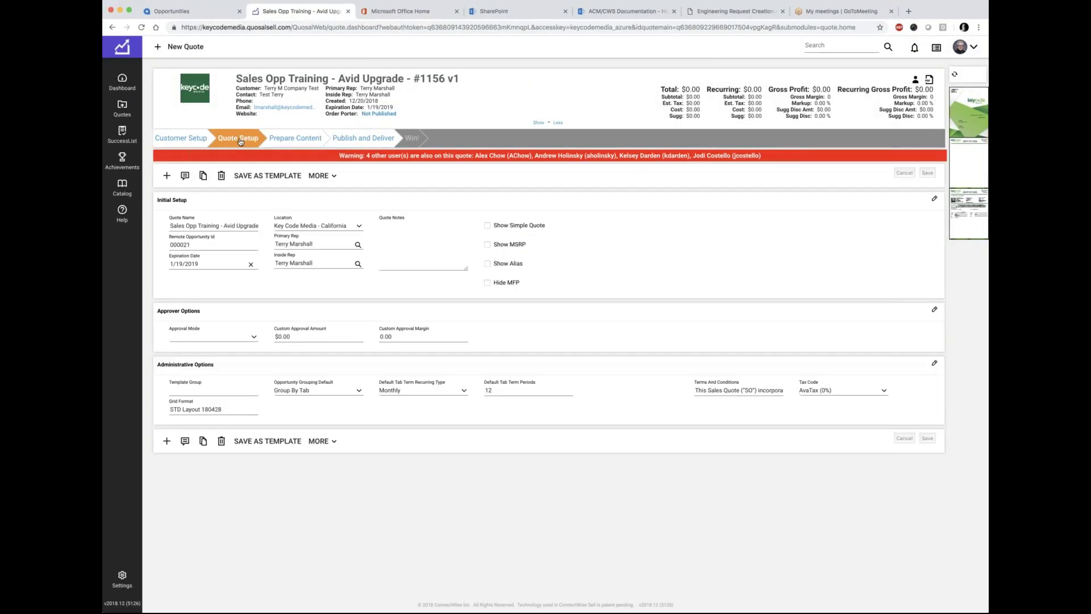
click(487, 225)
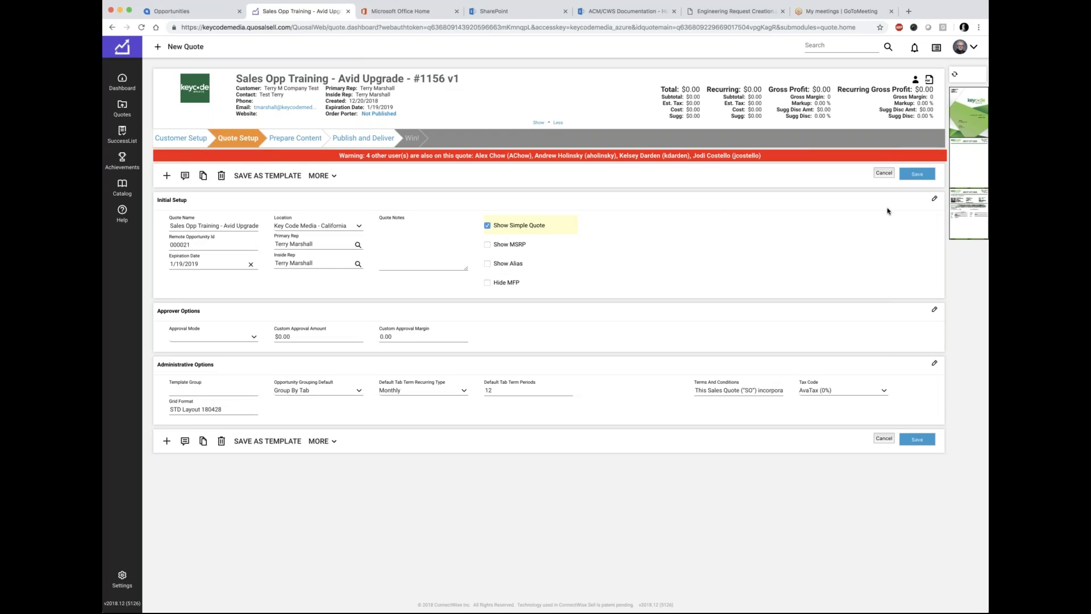
click(917, 175)
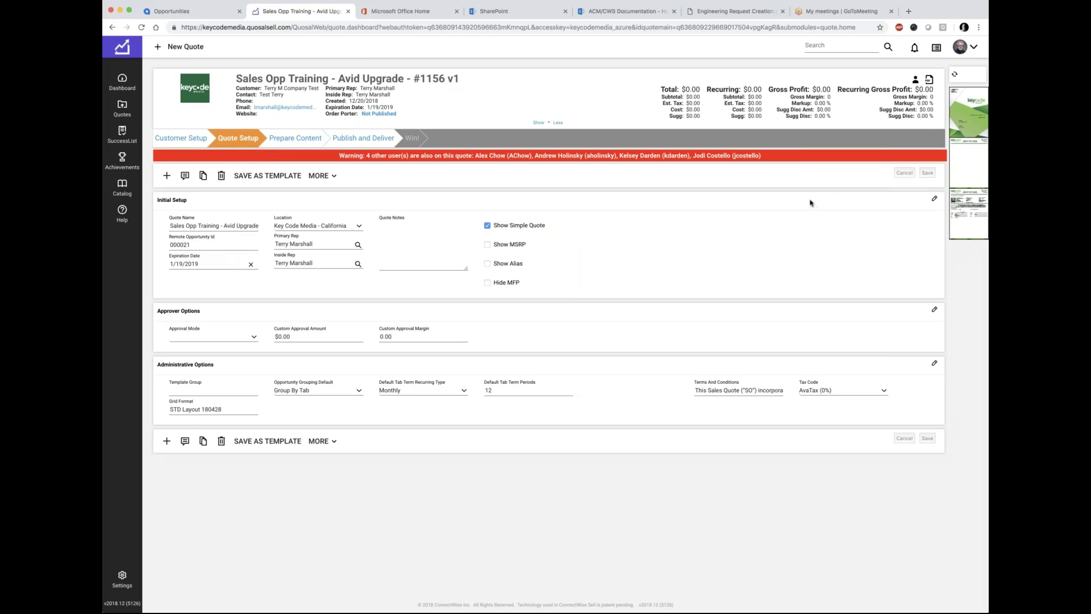
click(953, 75)
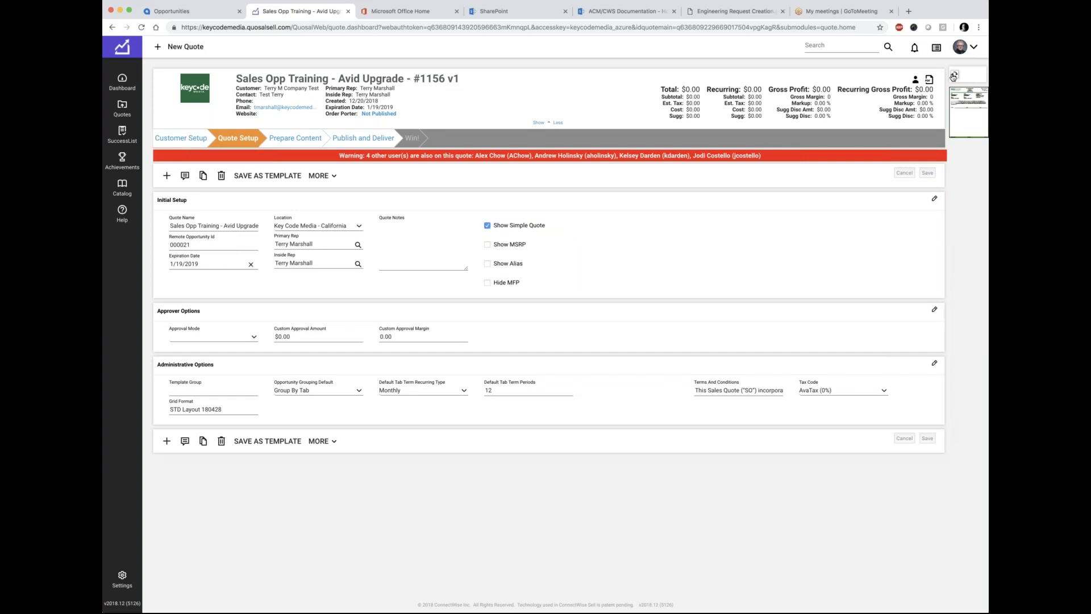
click(966, 102)
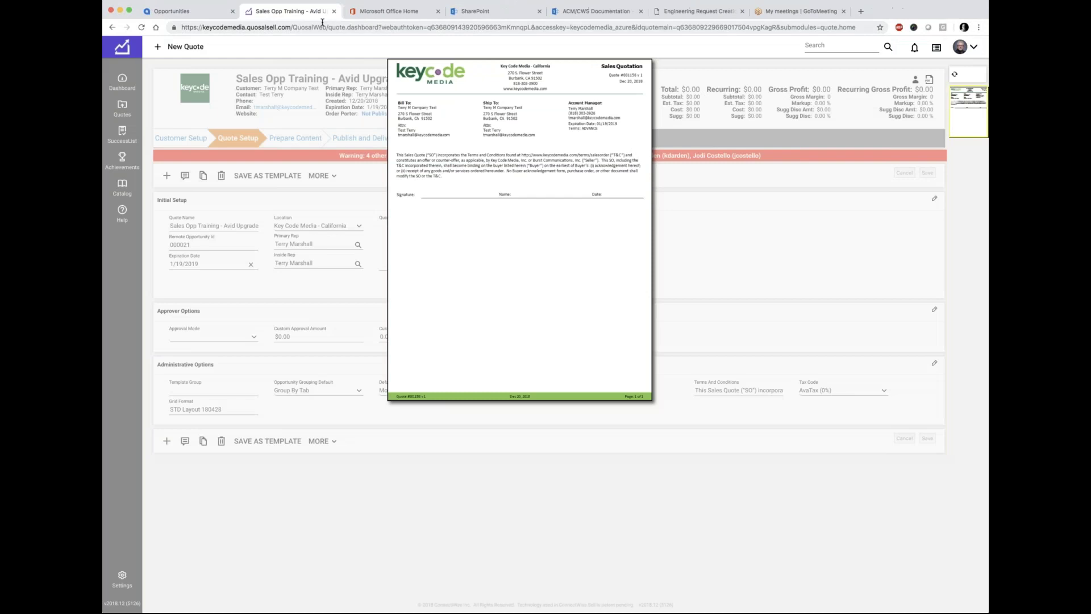
click(435, 11)
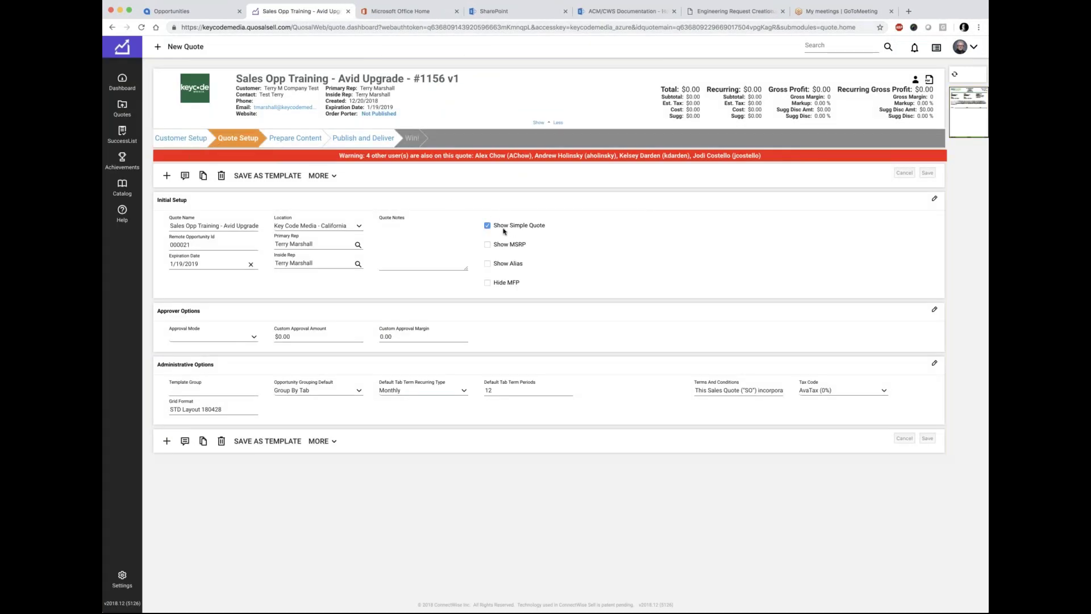
Step: Disable Show Simple Quote, save, refresh the preview, and go to Prepare Content
click(487, 225)
click(916, 173)
click(955, 75)
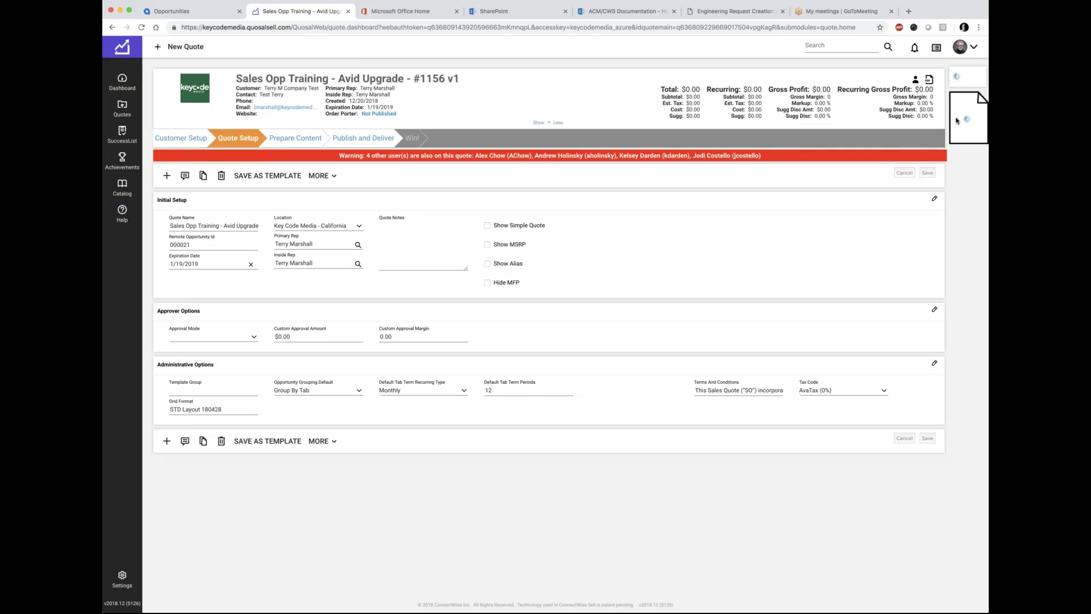
mouse_move(957, 120)
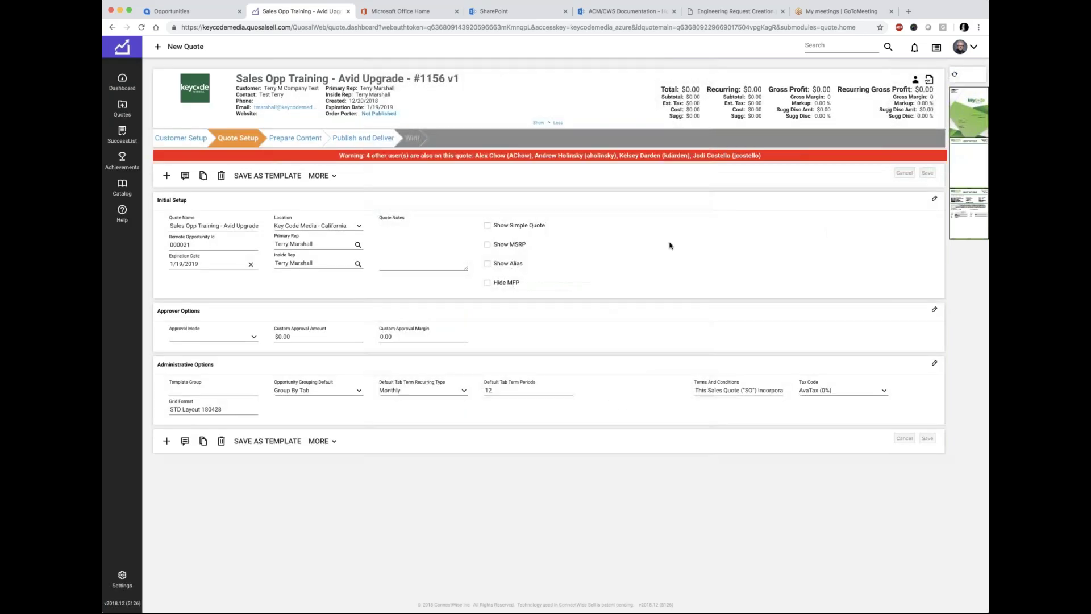
click(295, 141)
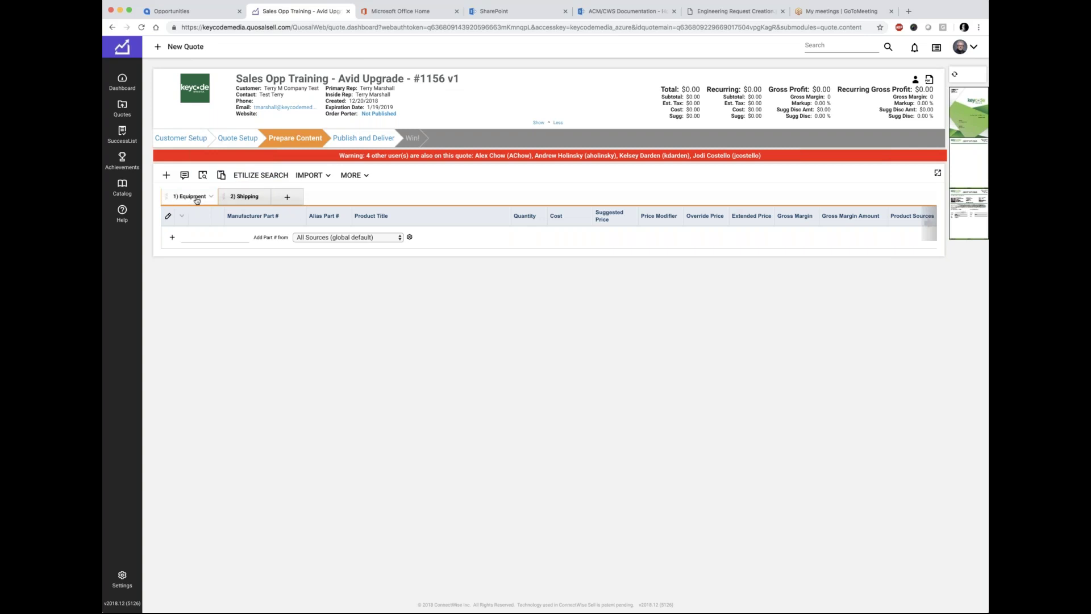
click(246, 197)
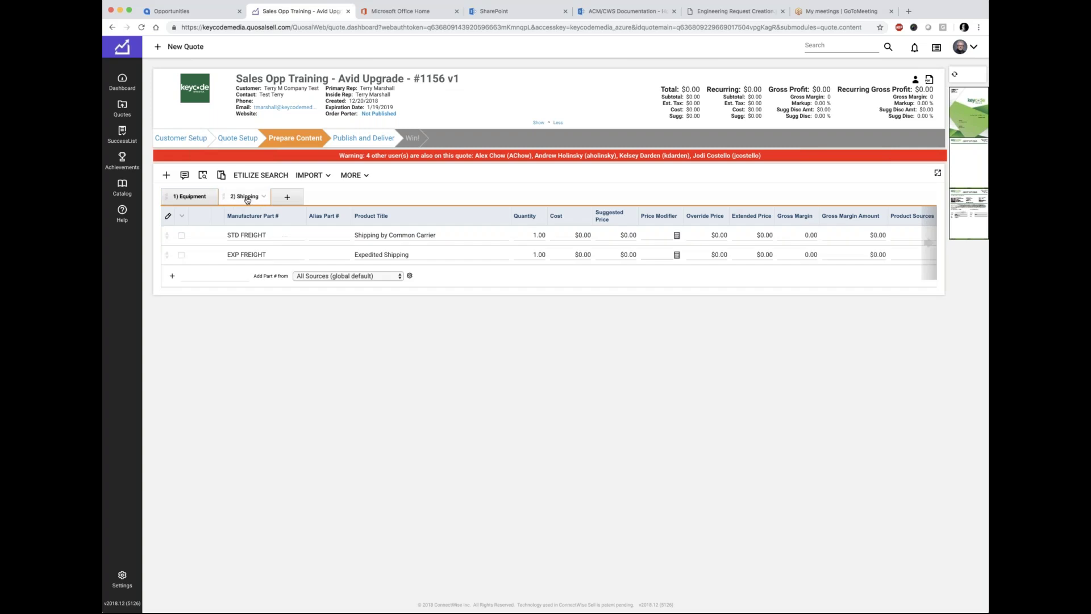
click(196, 197)
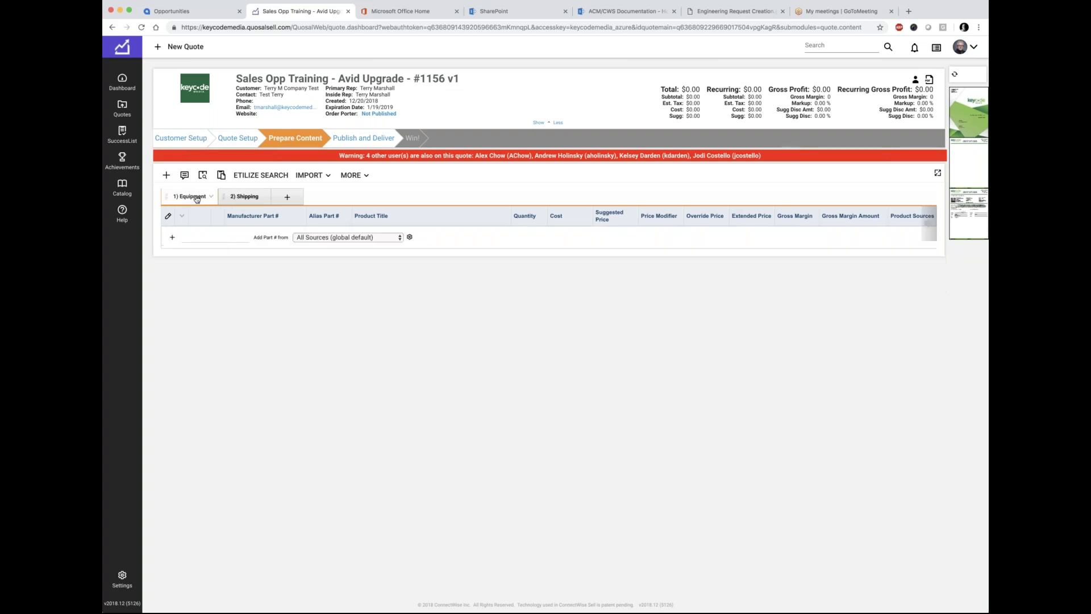
mouse_move(966, 167)
click(287, 197)
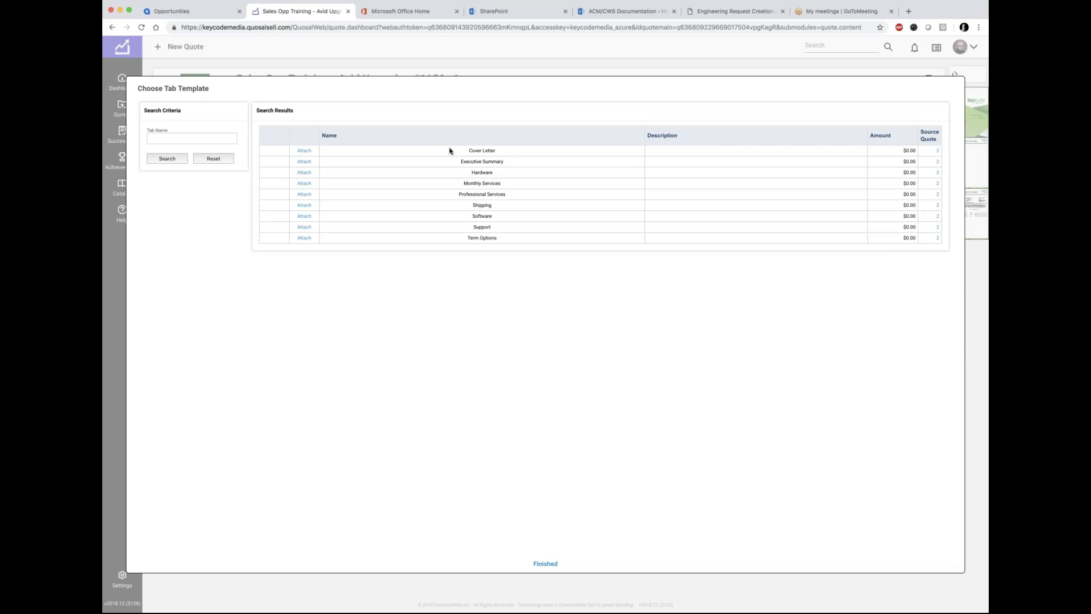
click(538, 562)
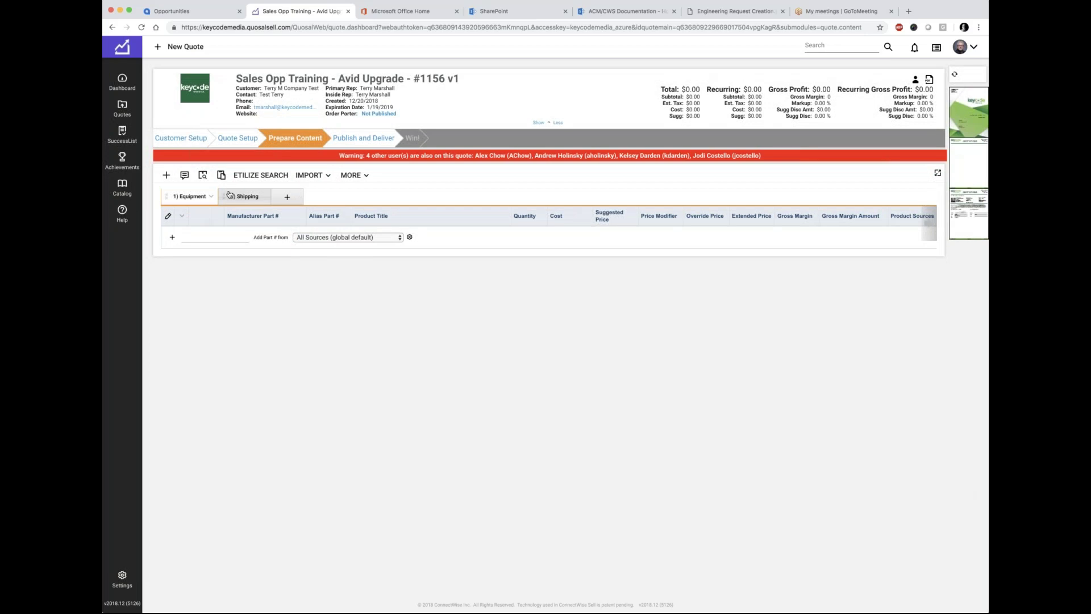
Step: Duplicate the Equipment tab as a new tab named 'Software'
click(210, 196)
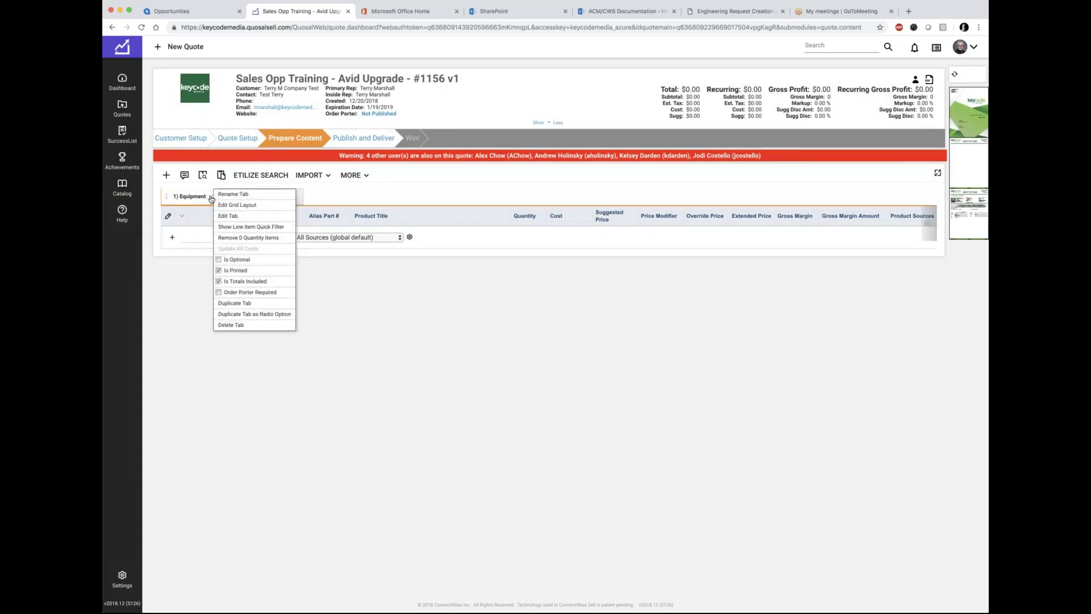
click(236, 303)
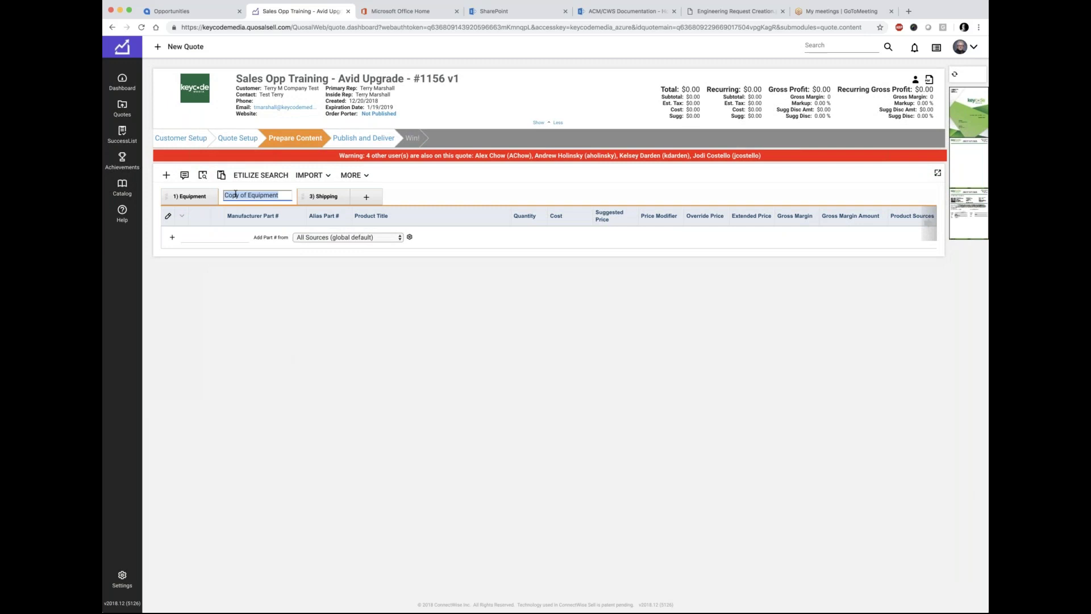
text(Software)
key(Return)
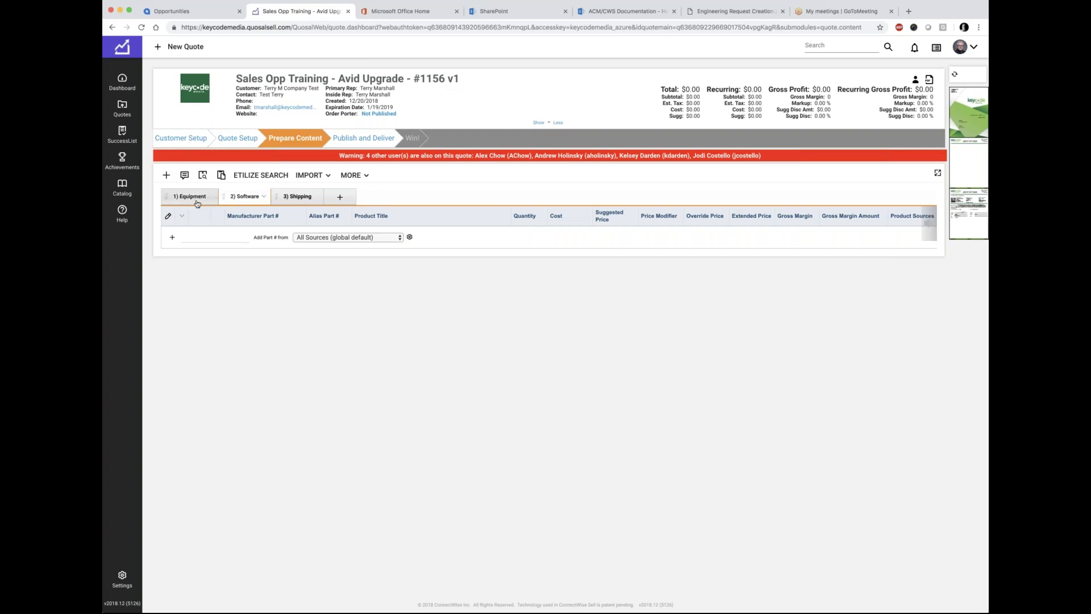
Step: Rename the Equipment tab to 'Hardware'
click(194, 199)
click(210, 198)
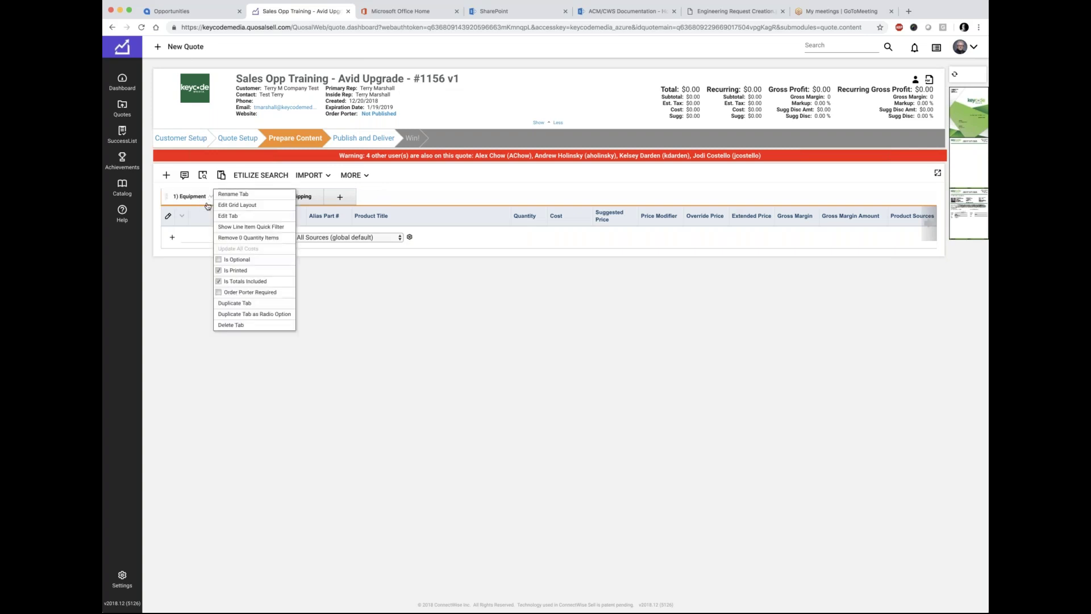
click(227, 193)
text(Hardware)
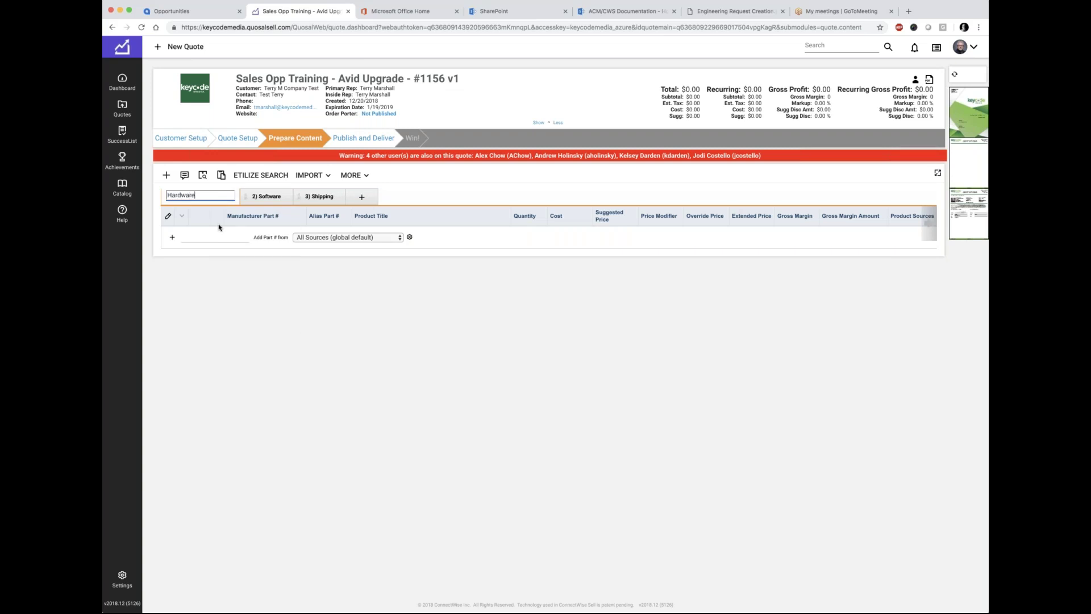
key(Return)
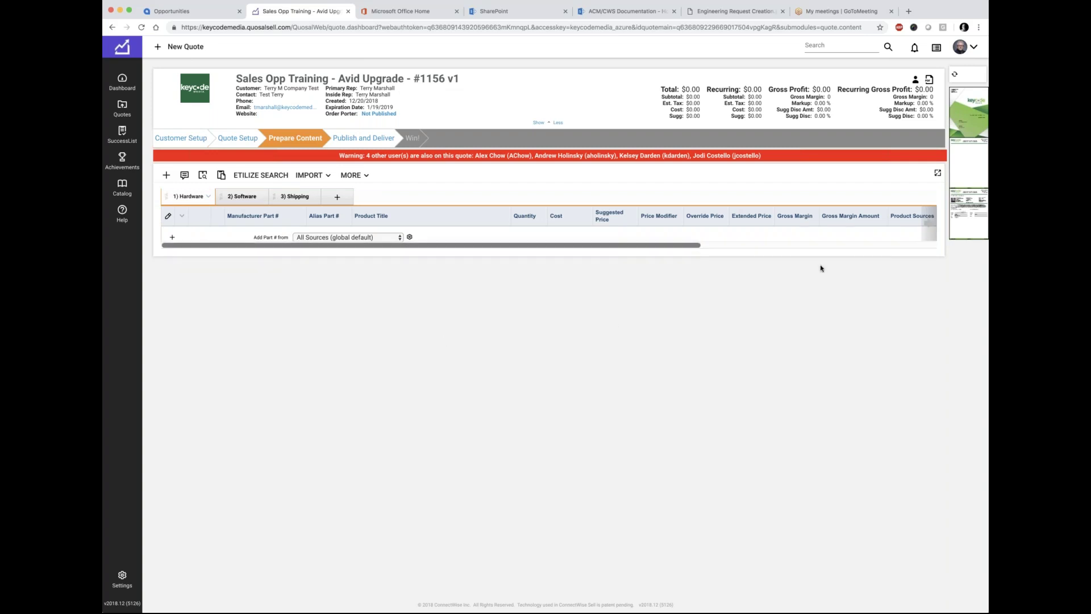
mouse_move(972, 143)
Step: Clear the old fibre cable search and search the Etilize catalogue for 'smt1500'
click(259, 176)
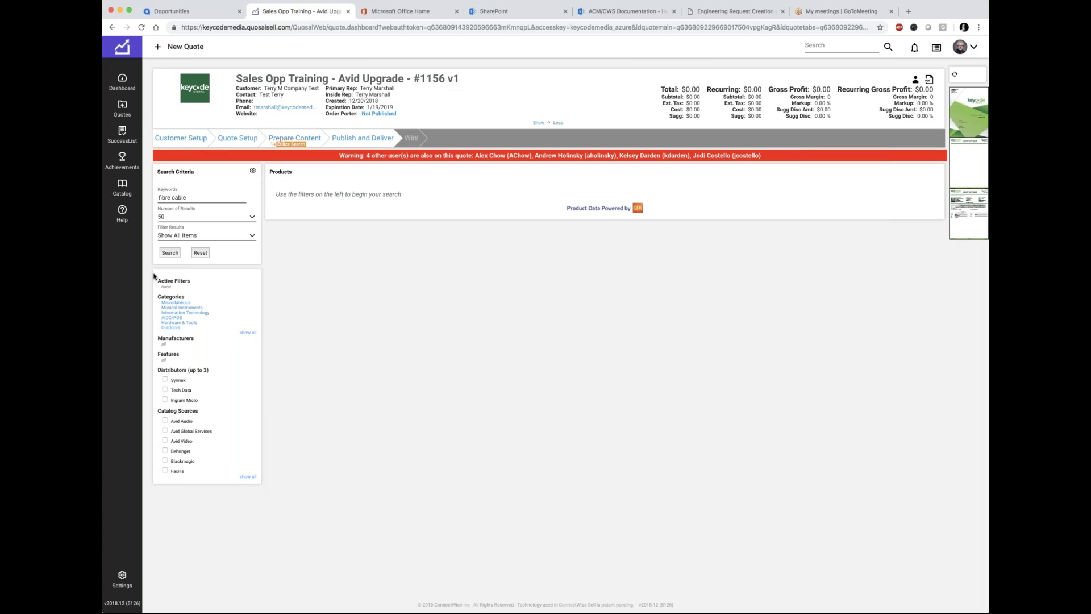
click(200, 254)
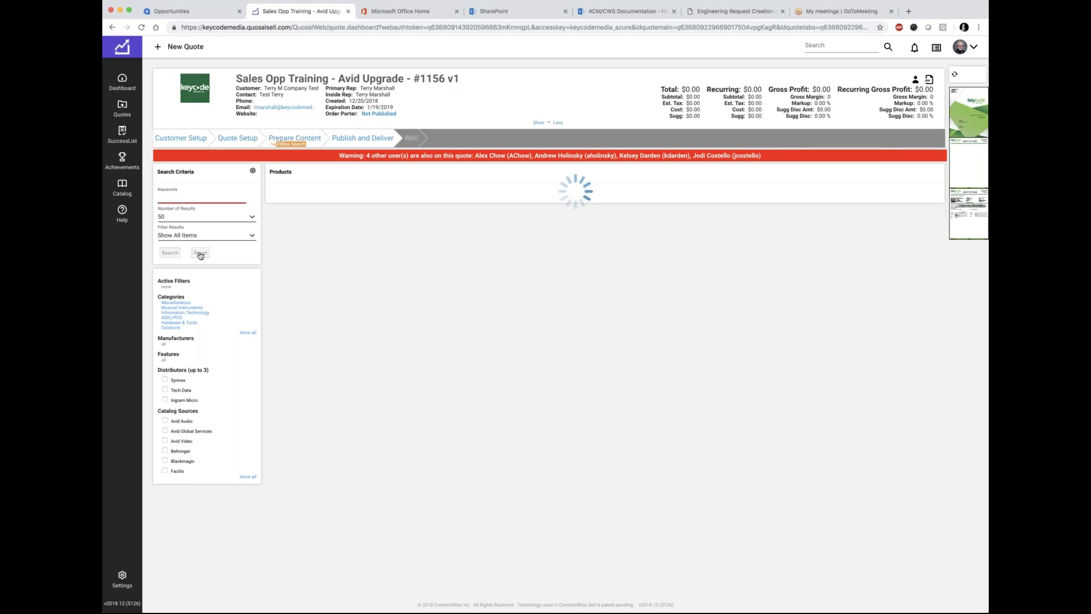
click(175, 199)
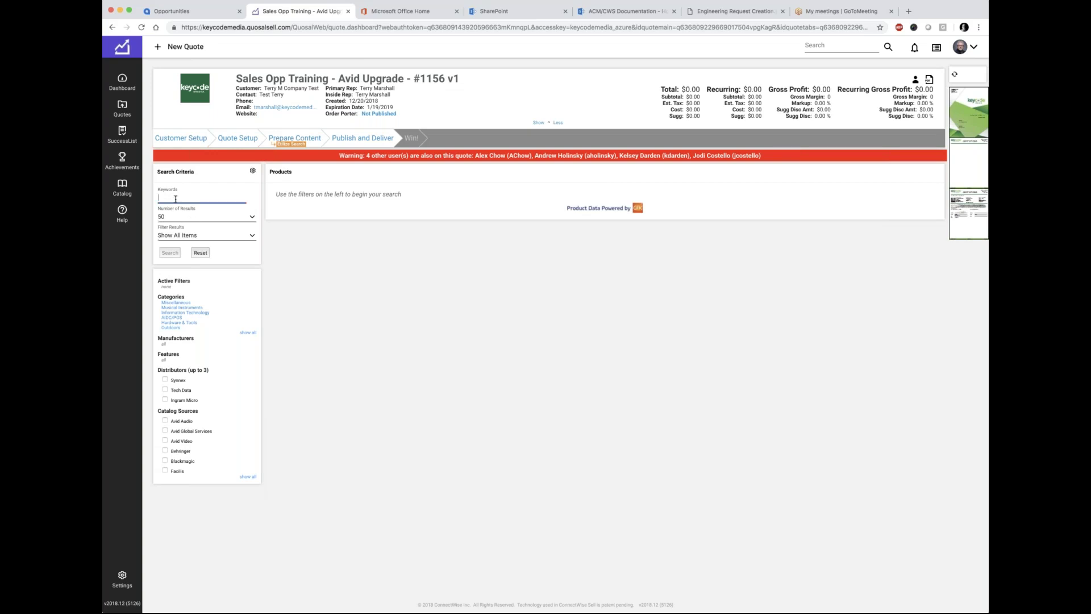
text(smt1500)
double_click(176, 198)
click(170, 253)
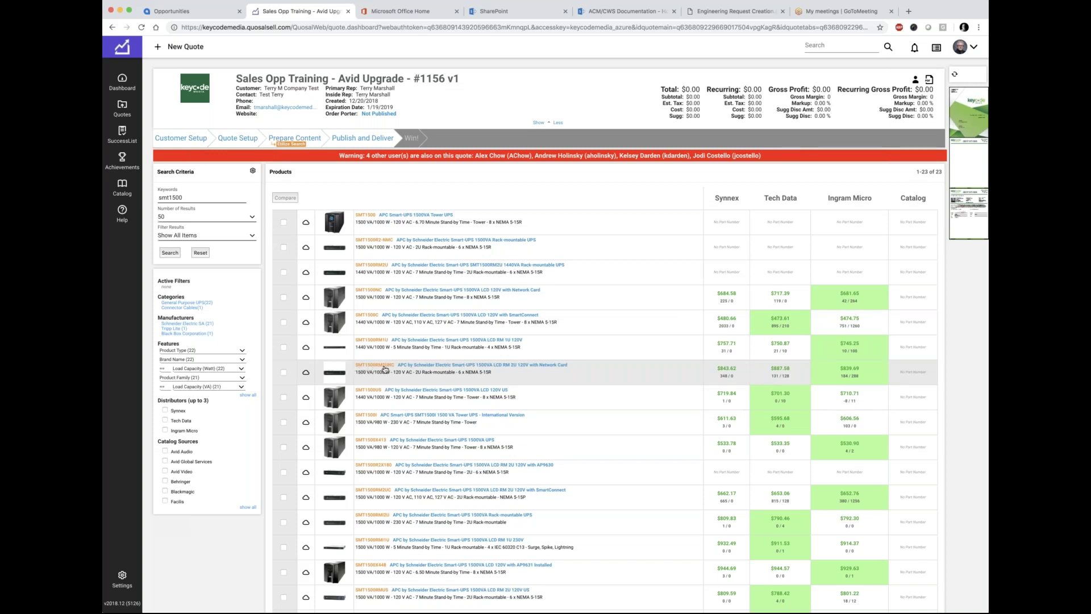
Step: Attach the APC Smart-UPS 1500VA, priced from Ingram Micro's Mira Loma, California warehouse
click(305, 374)
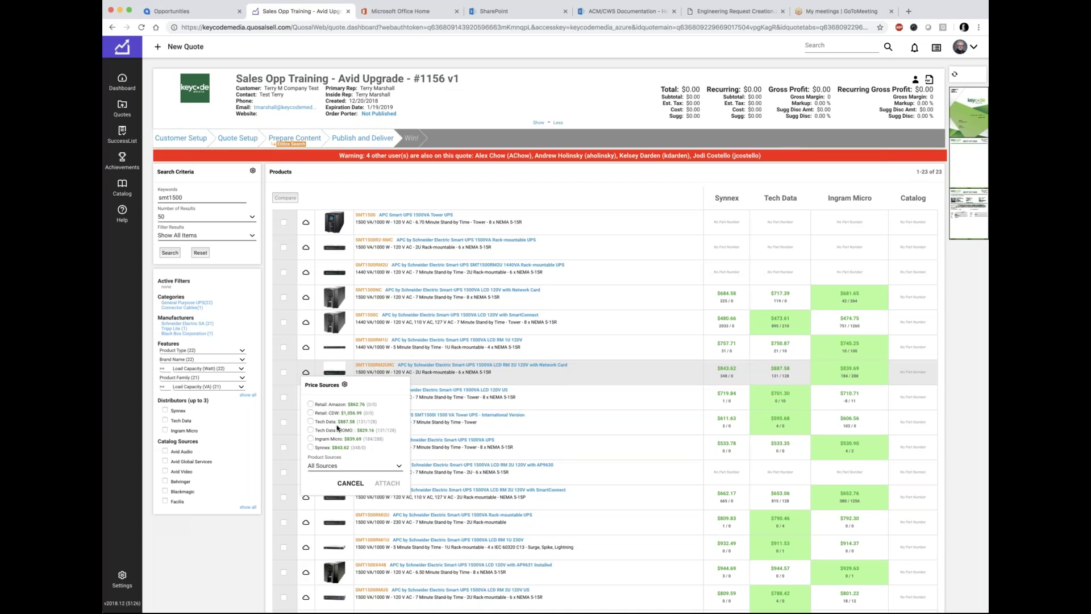
click(310, 438)
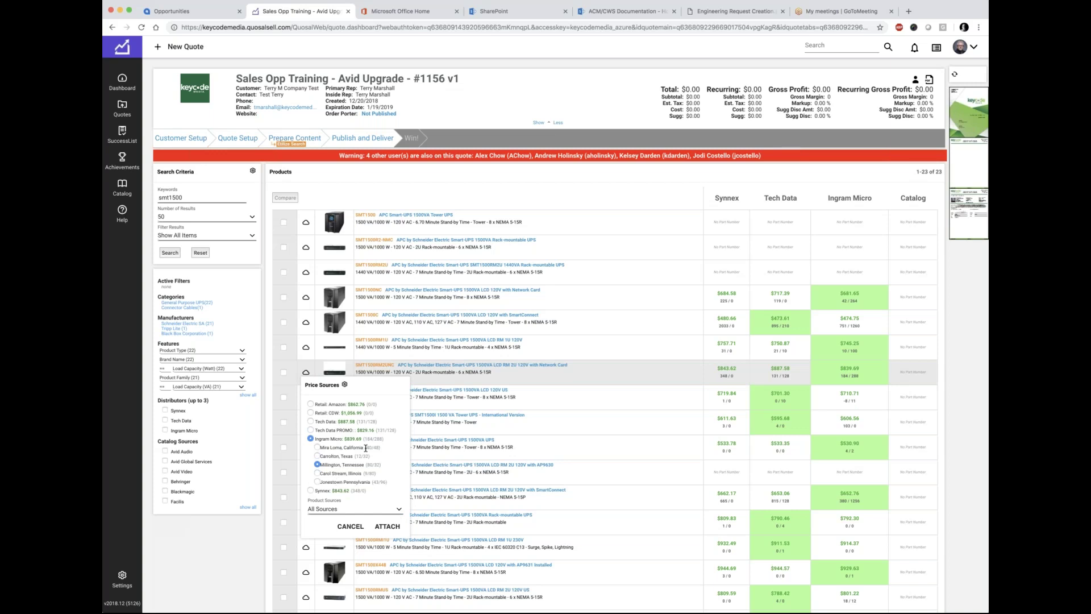
click(317, 448)
drag(366, 447, 379, 448)
click(387, 526)
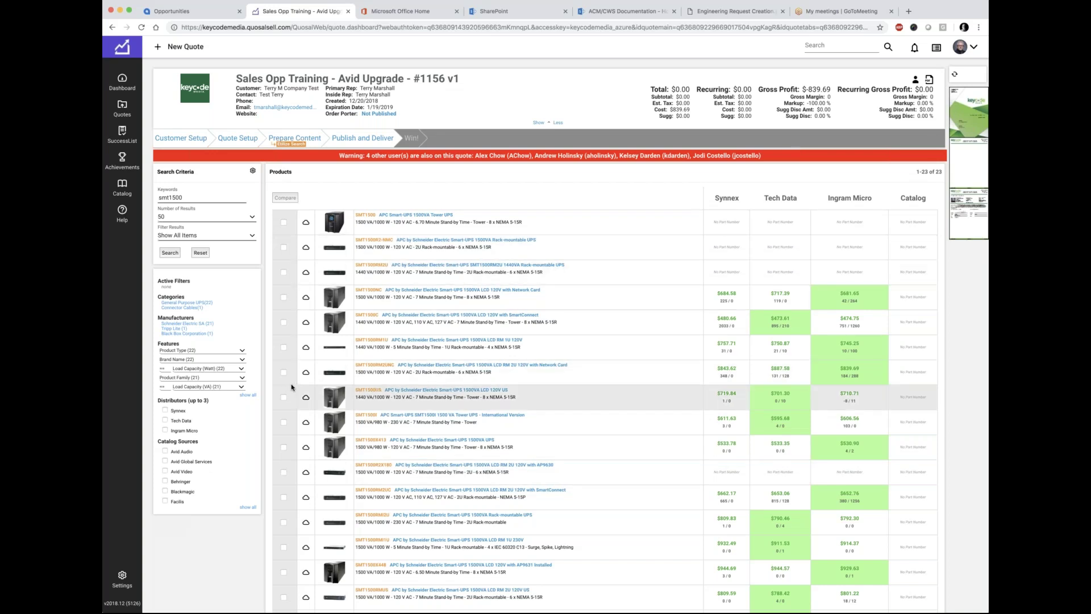
Step: From Prepare Content, refresh the quote 1156 preview and open it as a PDF
click(299, 141)
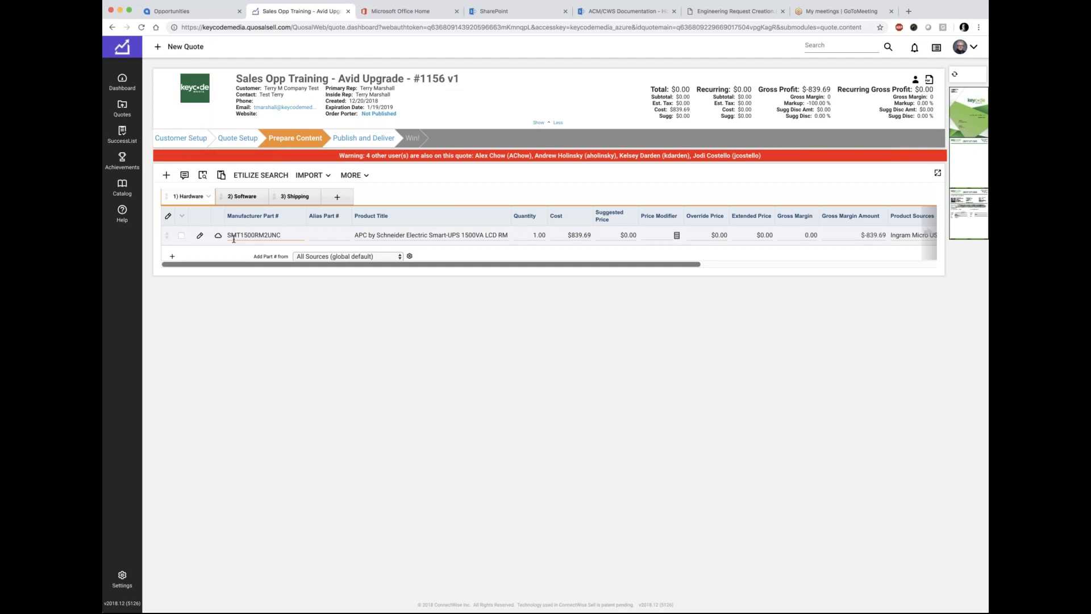
click(955, 75)
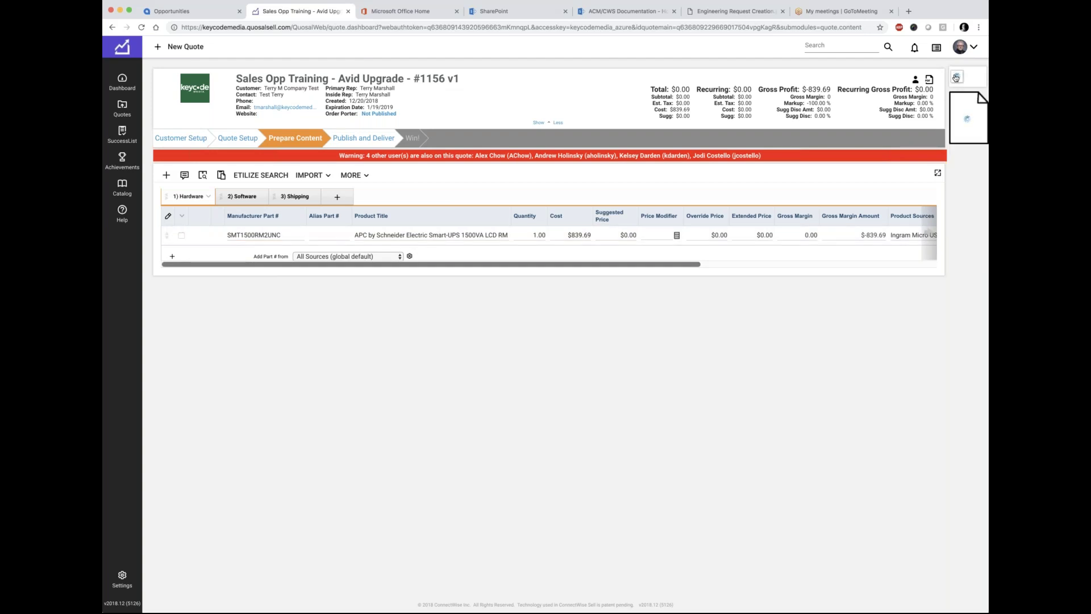
mouse_move(957, 113)
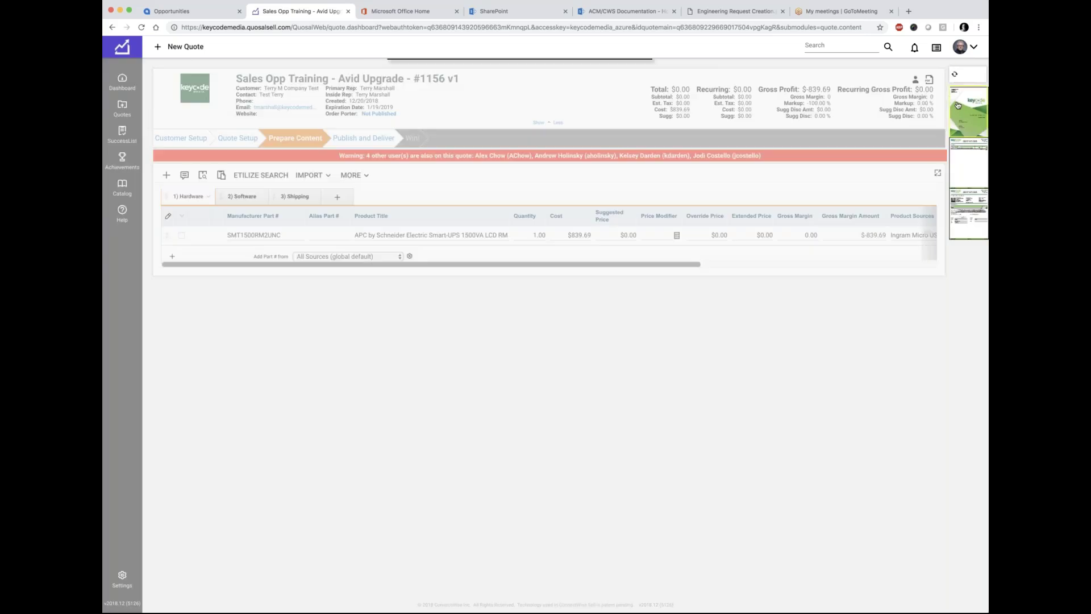
click(956, 143)
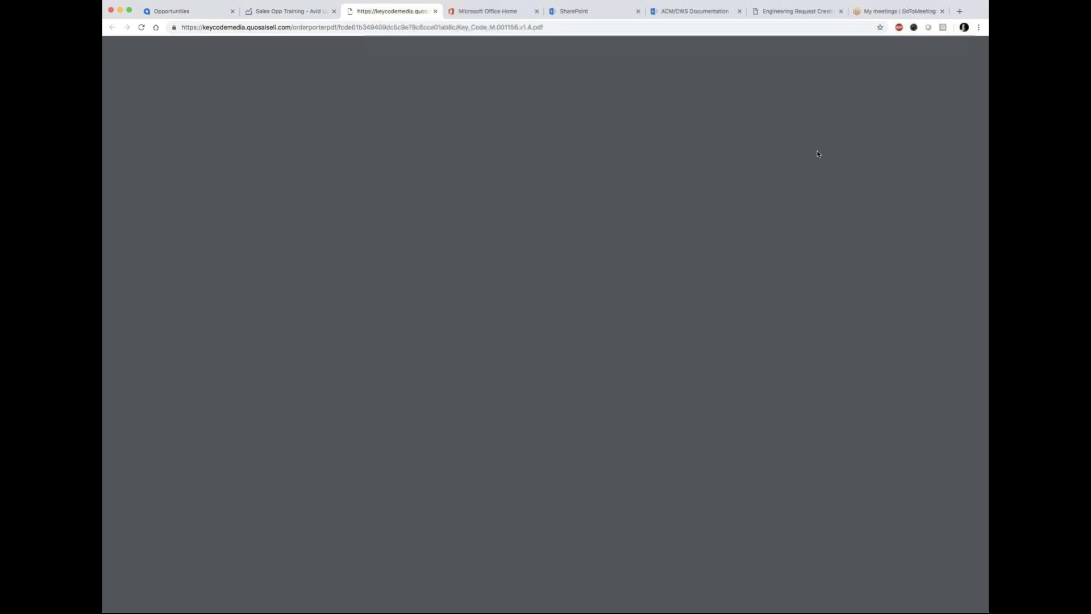
Step: Confirm page 2 of the PDF lists the UPS under Hardware, then go back to the quote tab
scroll(427, 249, down, 10)
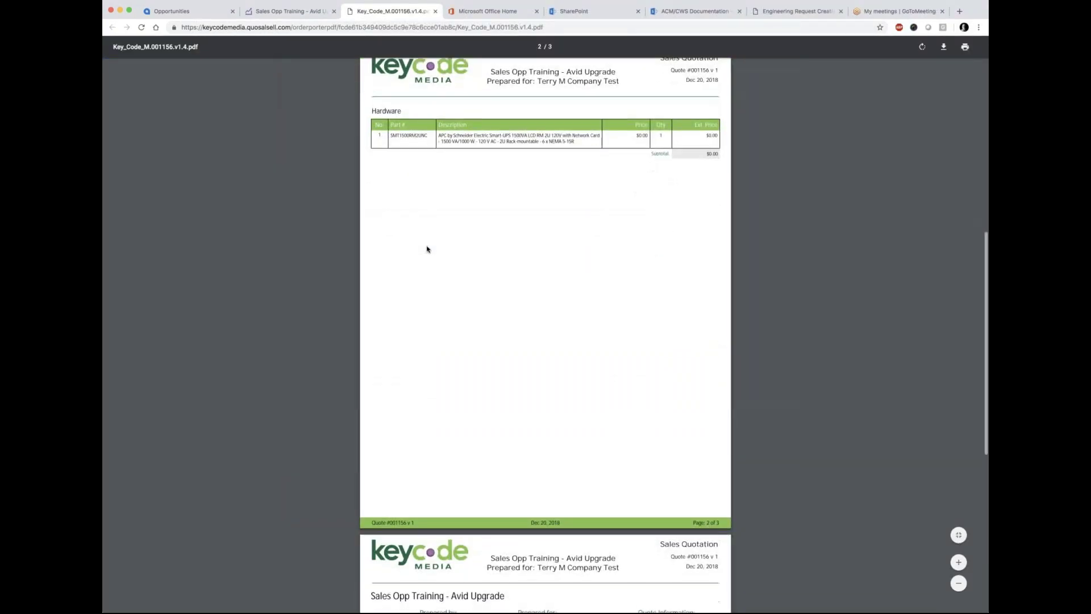
scroll(427, 249, up, 1)
double_click(391, 133)
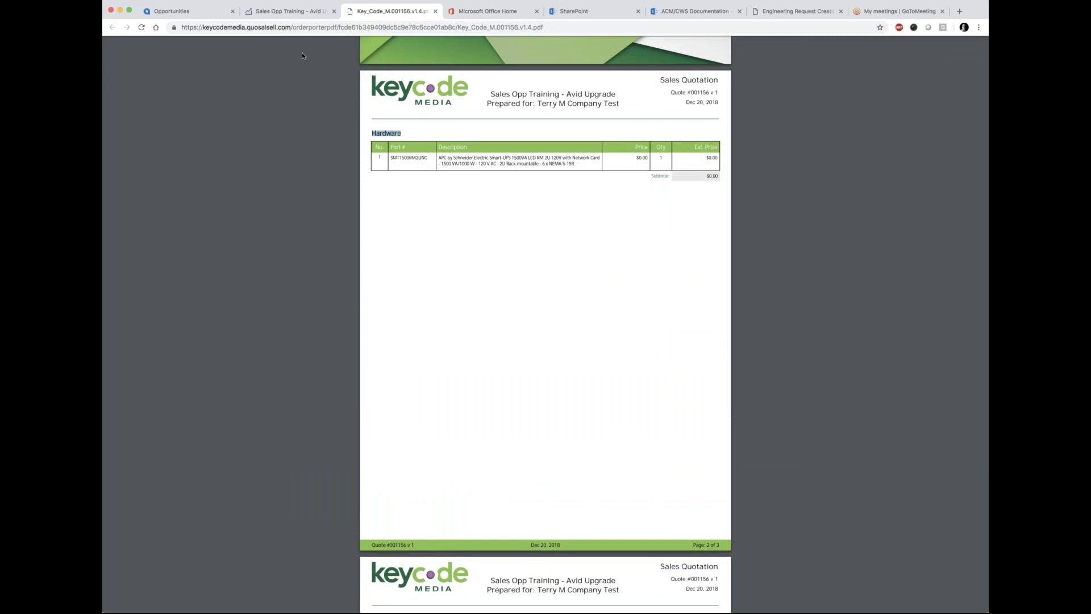
click(292, 13)
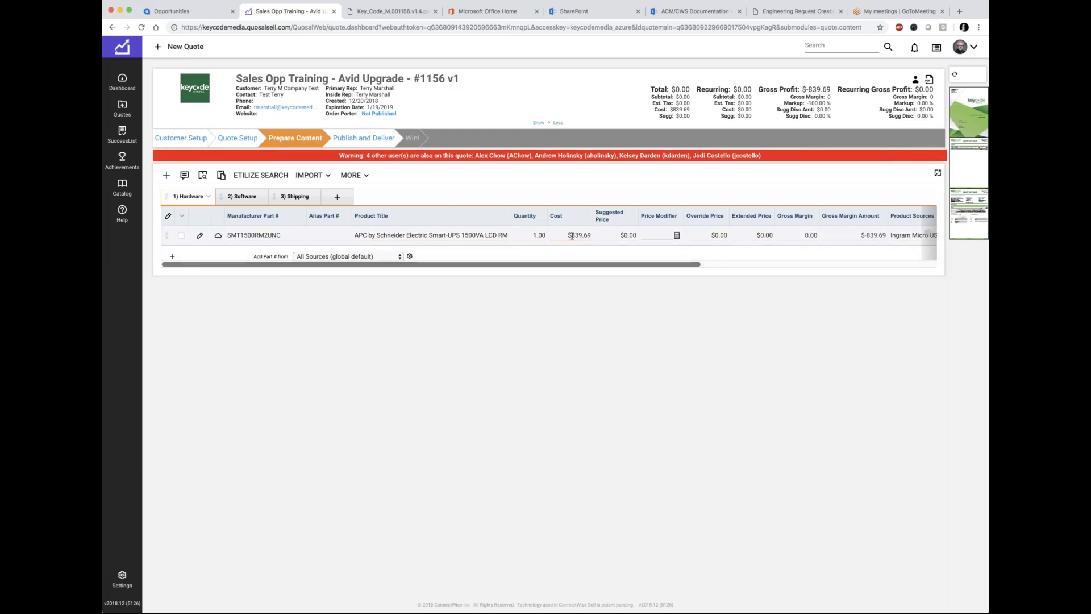
Step: Enter $999.00 as the UPS's suggested price on the Hardware tab
click(617, 236)
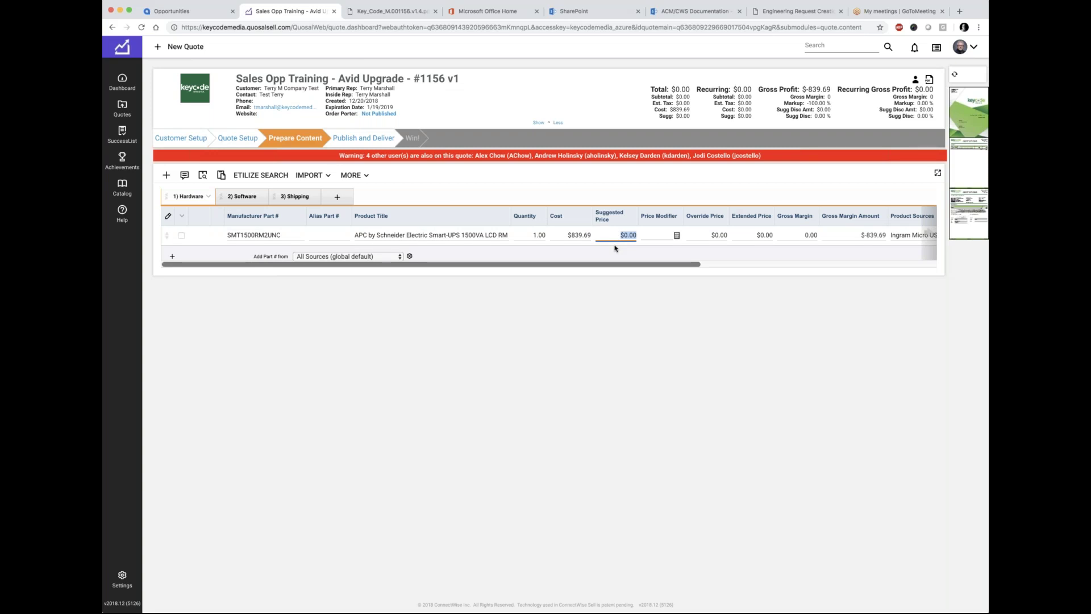
text(999)
click(614, 247)
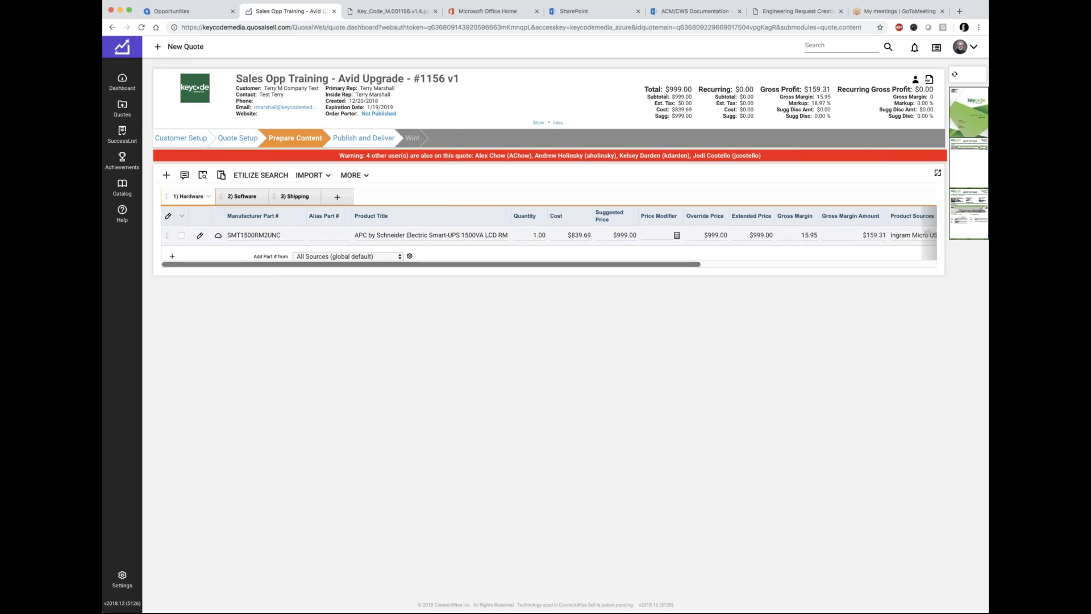
click(697, 237)
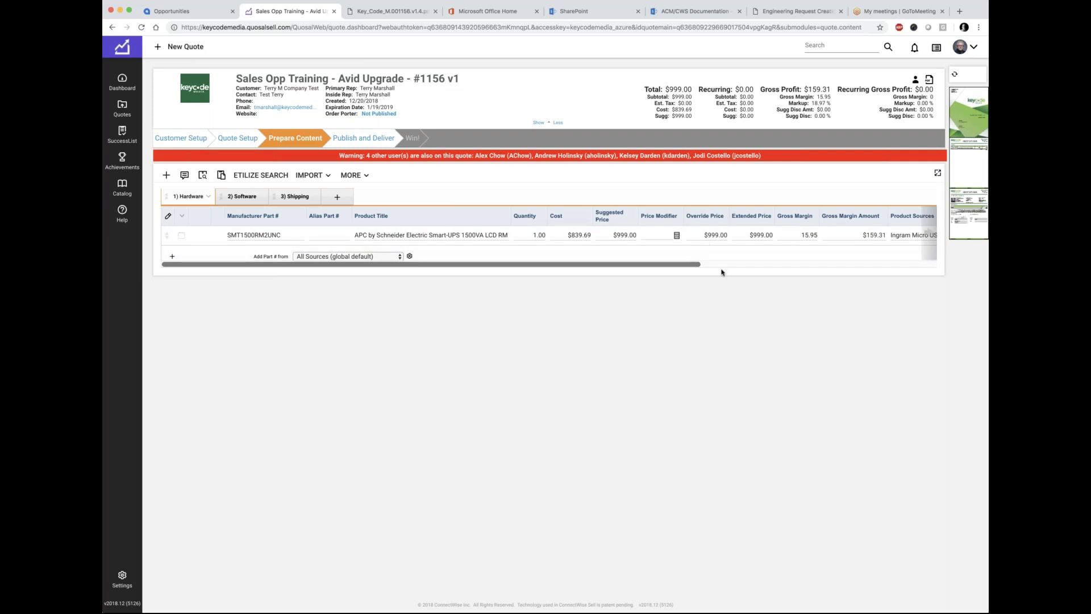
click(955, 75)
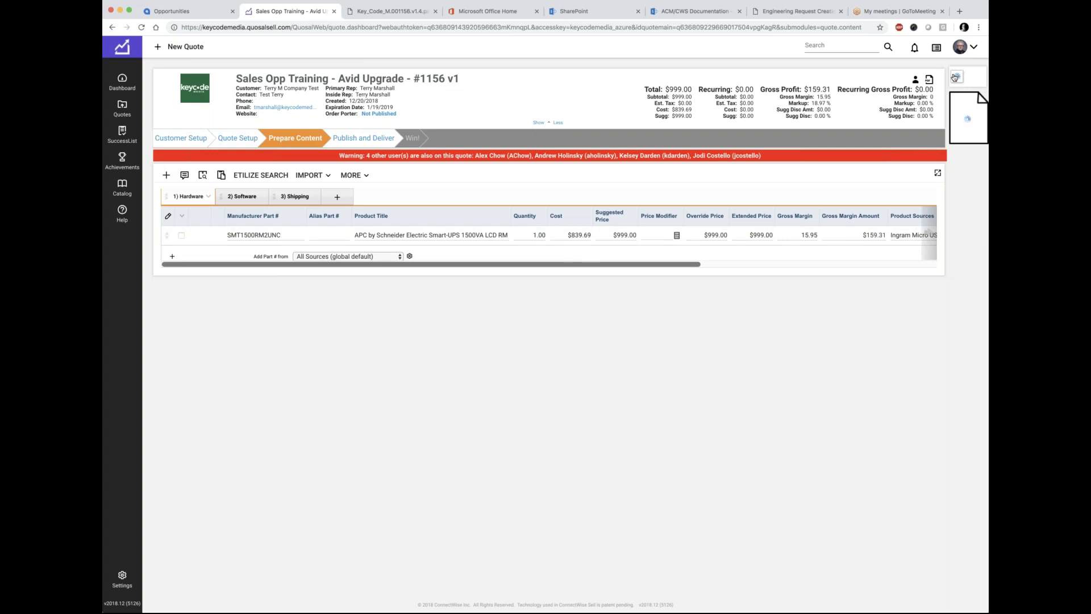
click(960, 128)
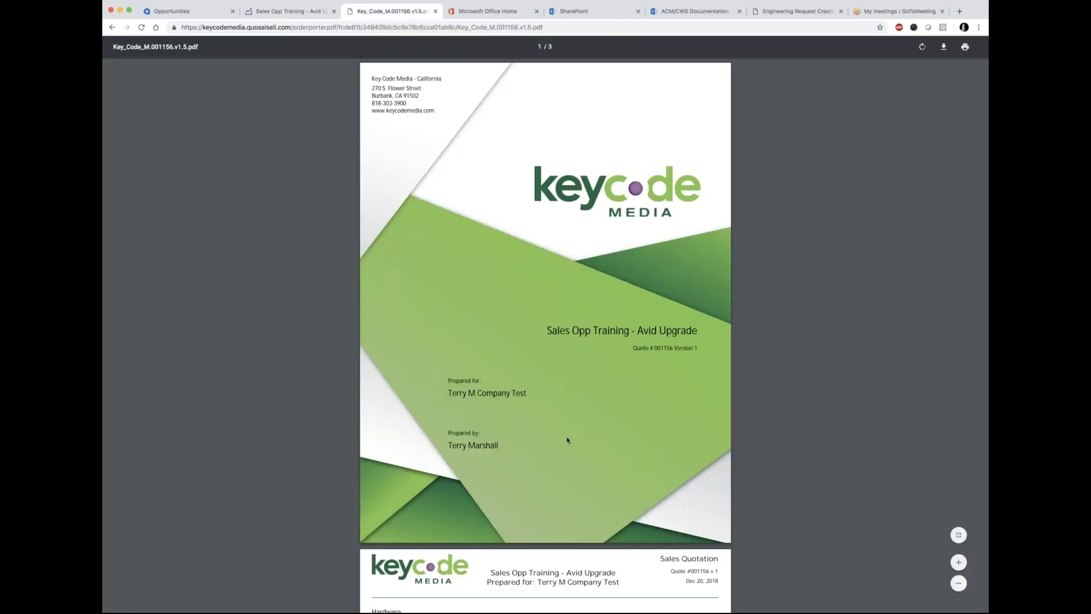
scroll(567, 439, down, 6)
drag(631, 273, 647, 274)
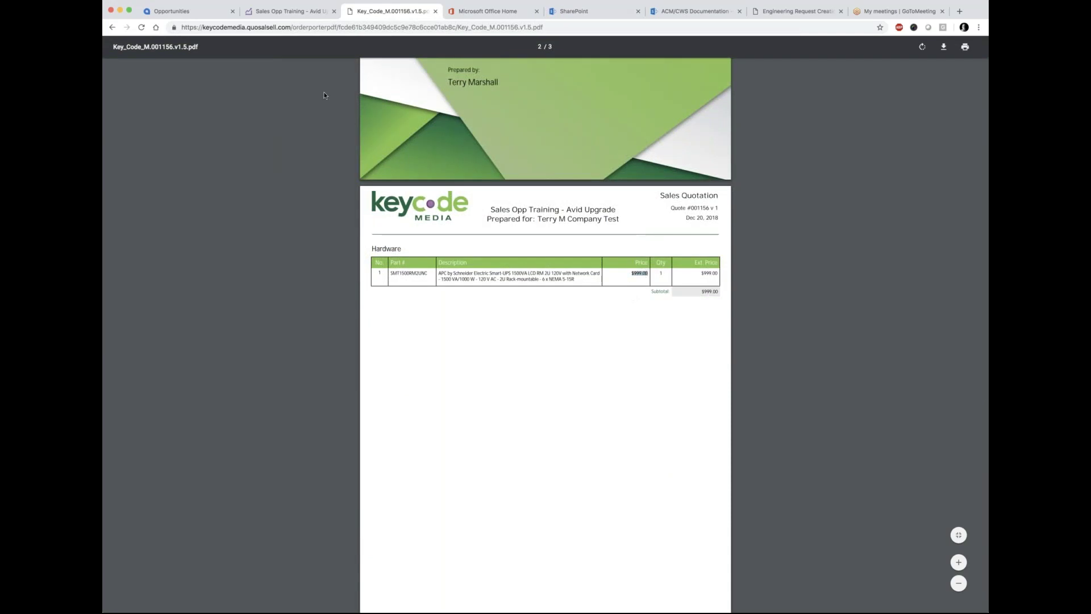
key(super+w)
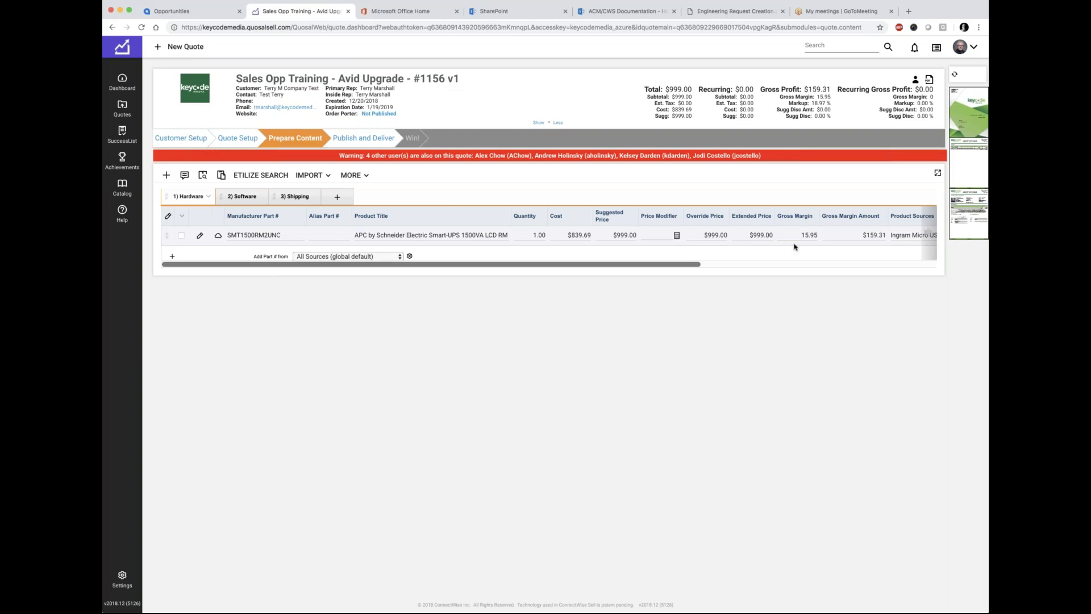
Step: Enter the g12 gross-margin price modifier for the UPS, pricing it at $954.19
click(657, 236)
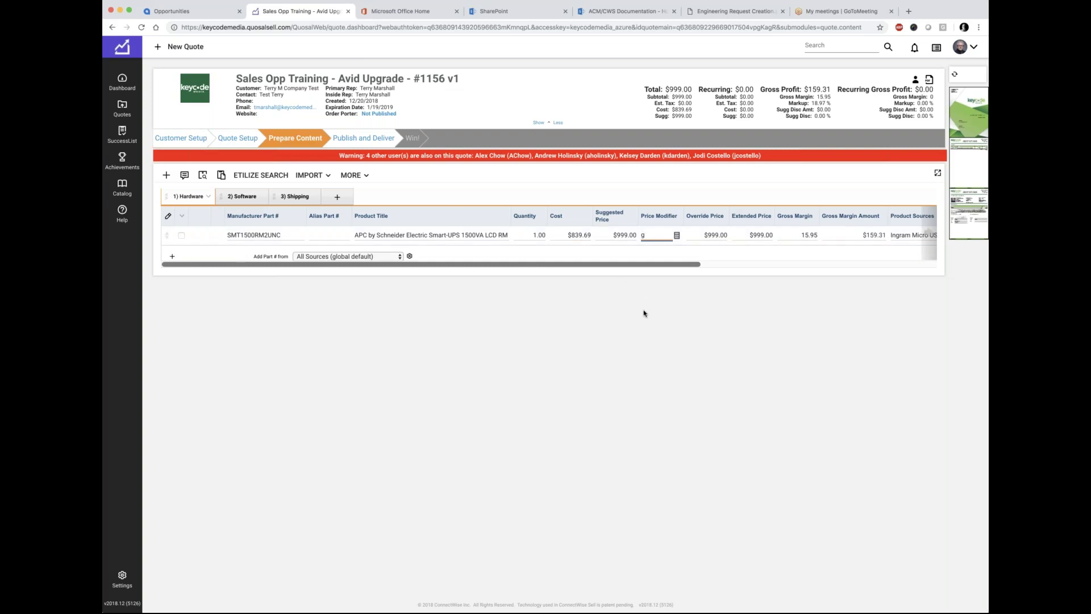
text(12)
key(Tab)
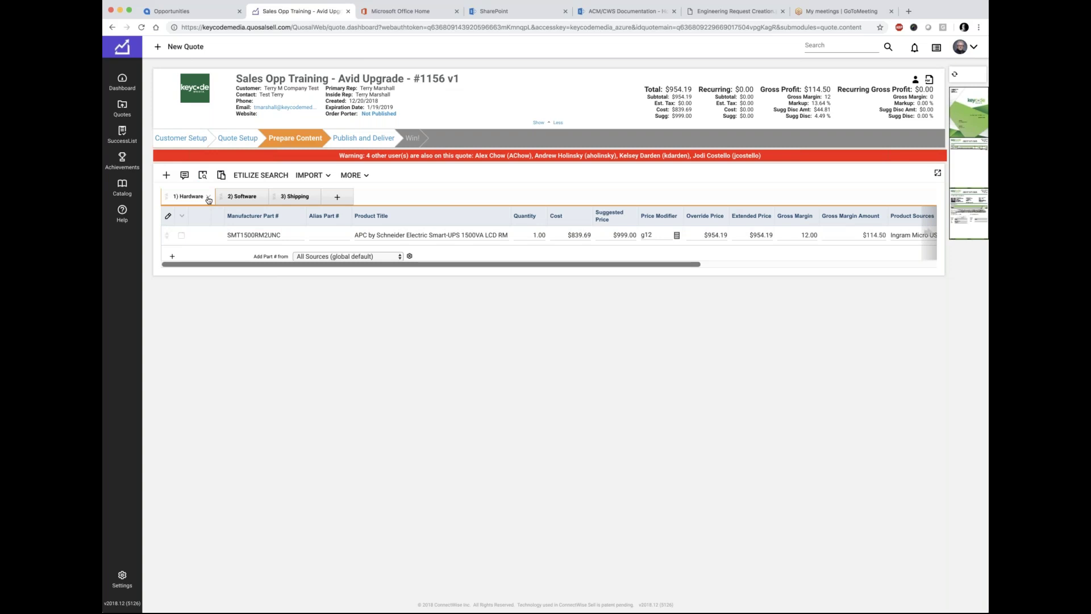
click(209, 198)
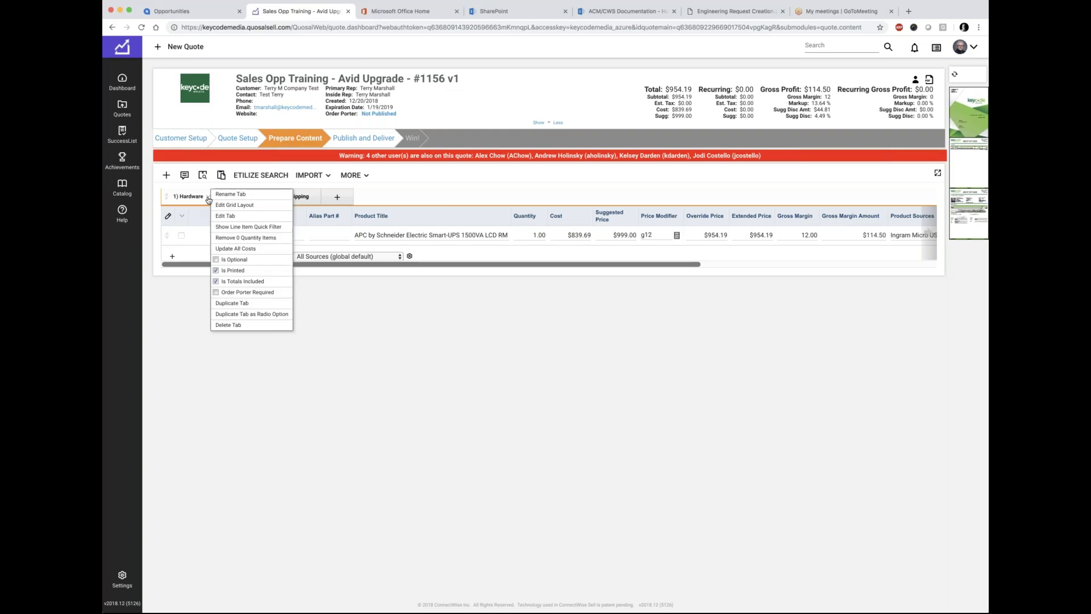
click(229, 217)
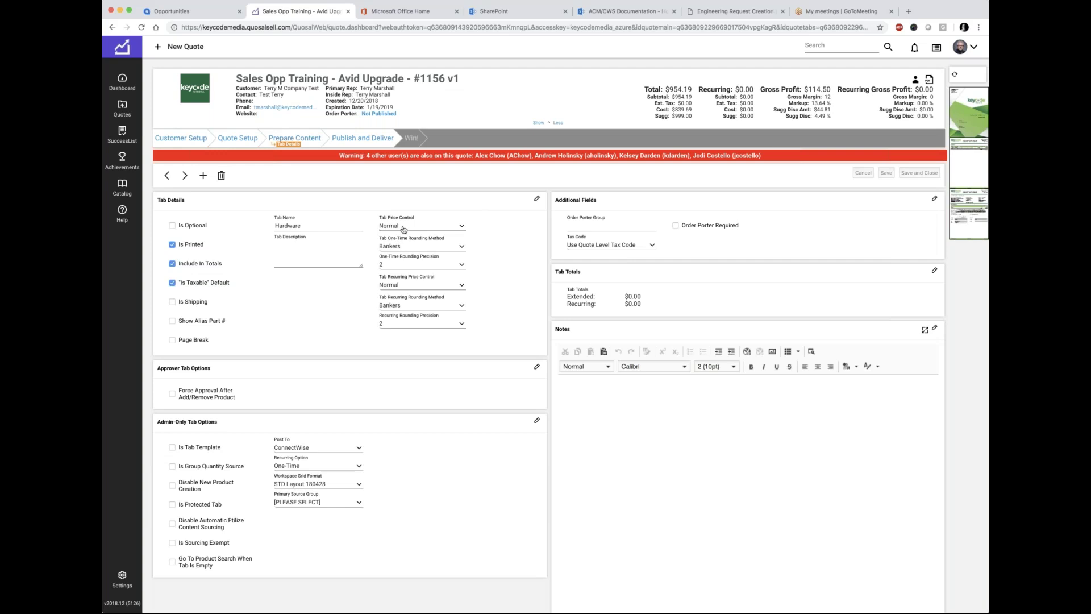
click(286, 140)
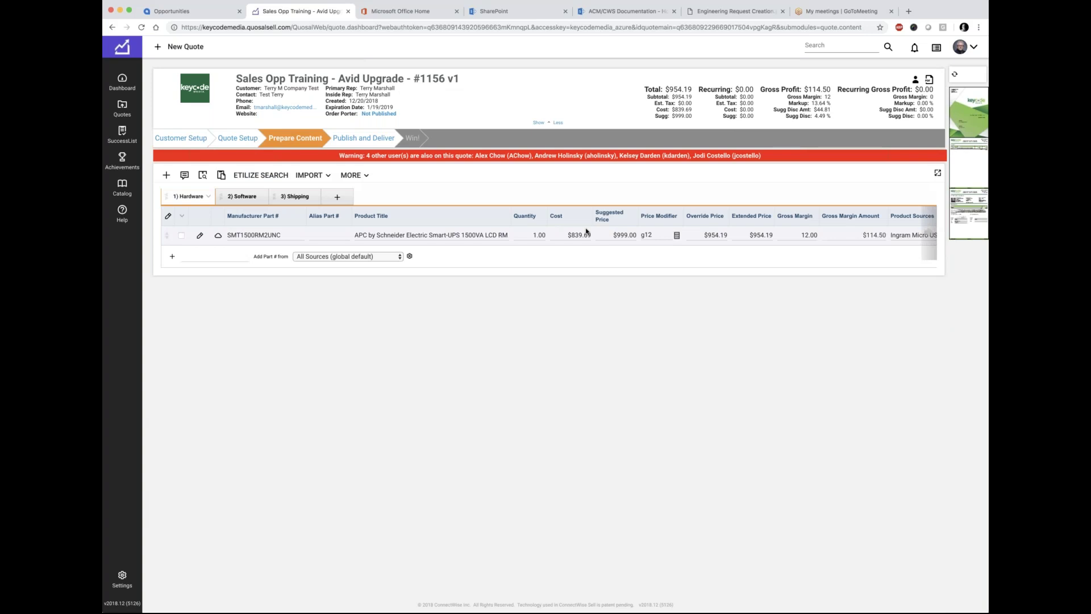
scroll(586, 231, right, 5)
scroll(586, 232, right, 3)
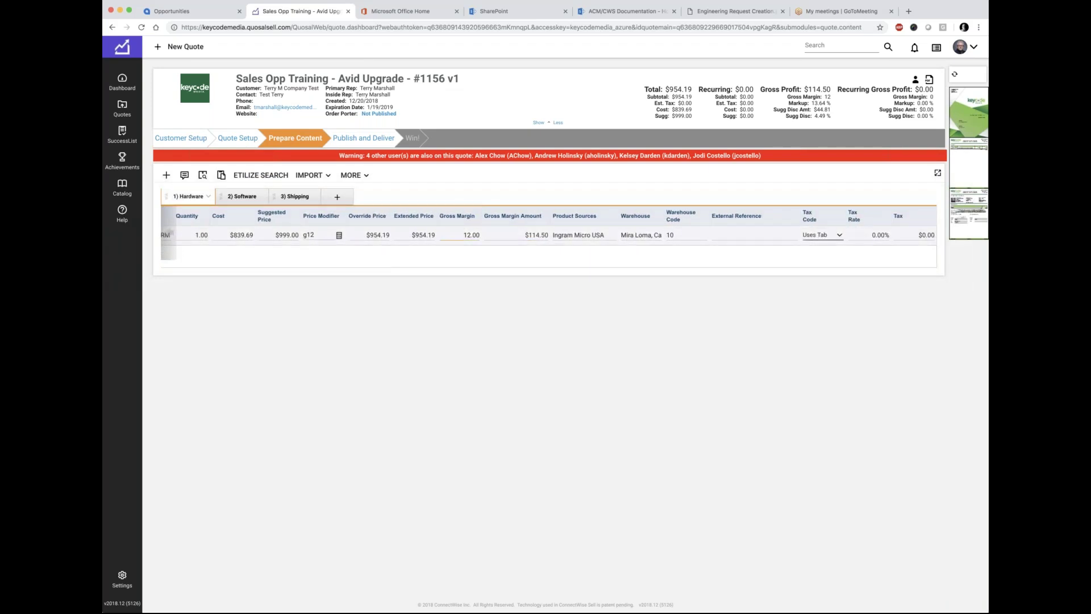
click(581, 233)
click(679, 235)
click(723, 246)
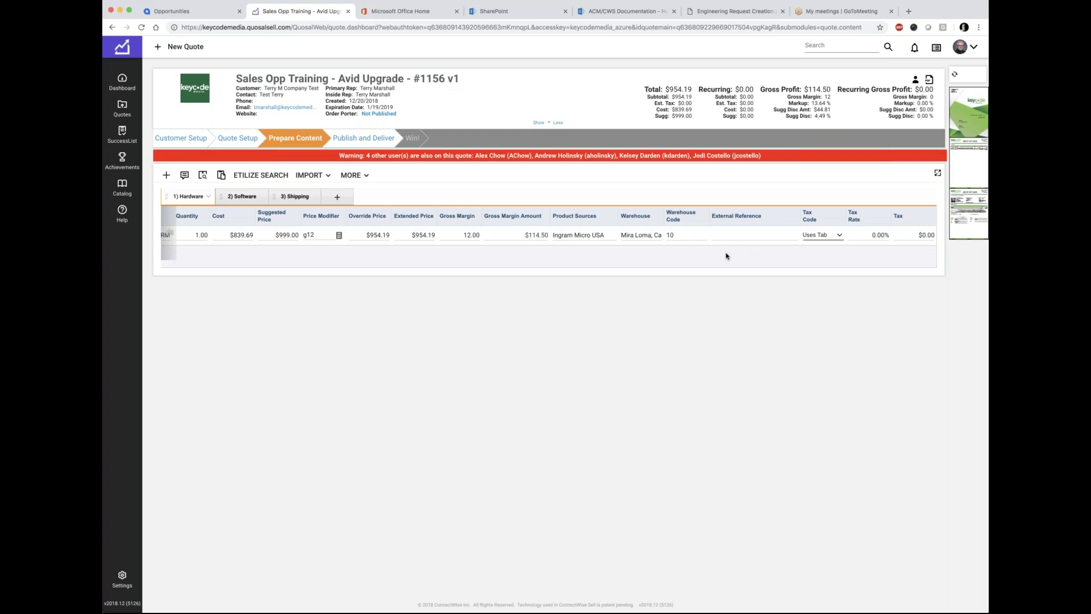
scroll(679, 265, left, 10)
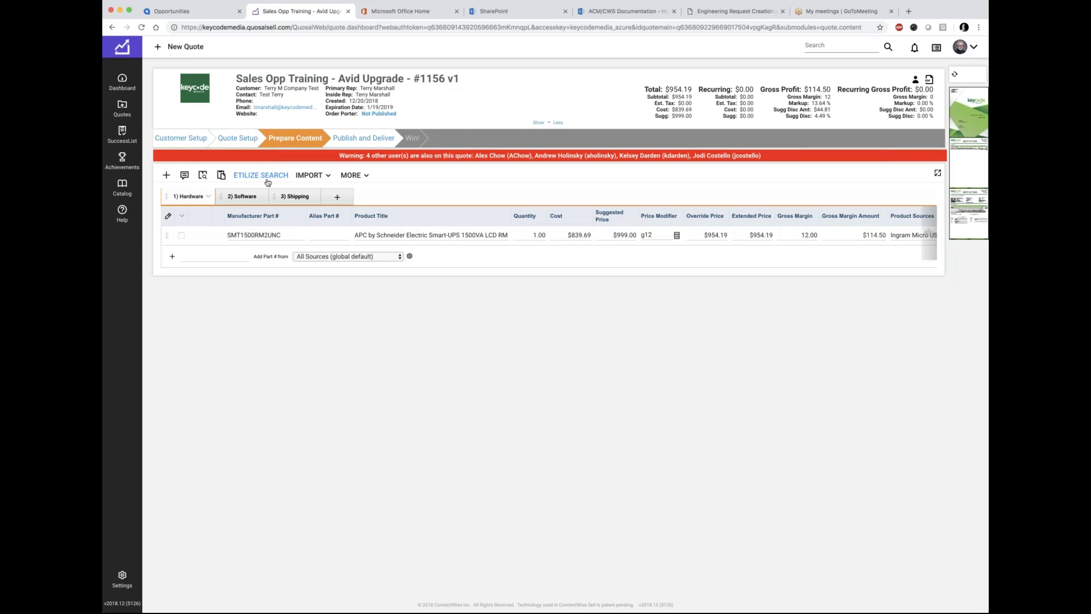
Step: Open the SMT1500RM2UNC line item's Product Details and place the cursor in Item Notes (non printing)
click(263, 241)
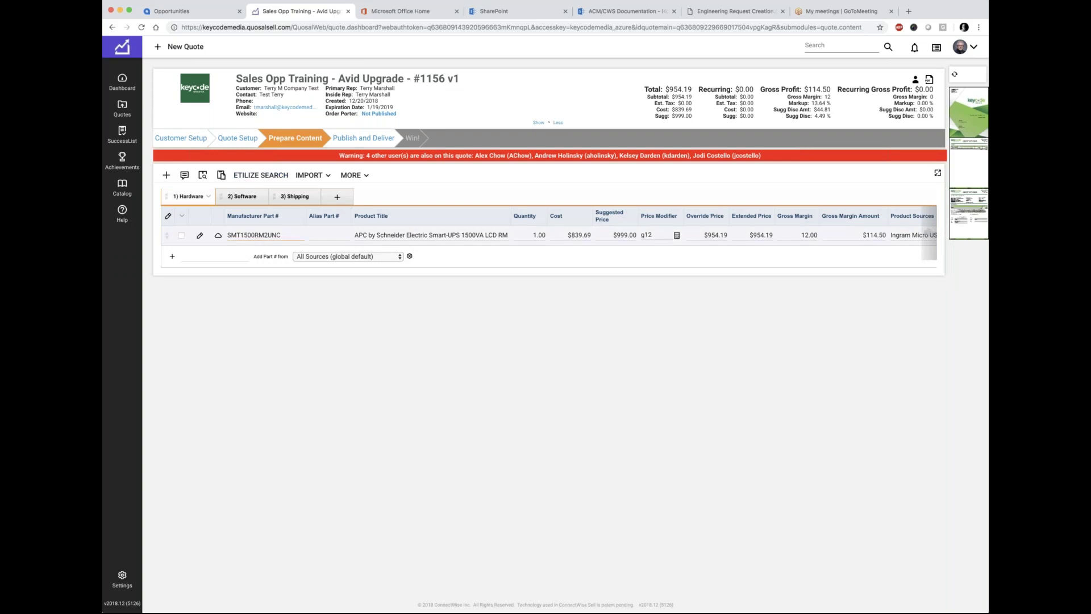
click(200, 237)
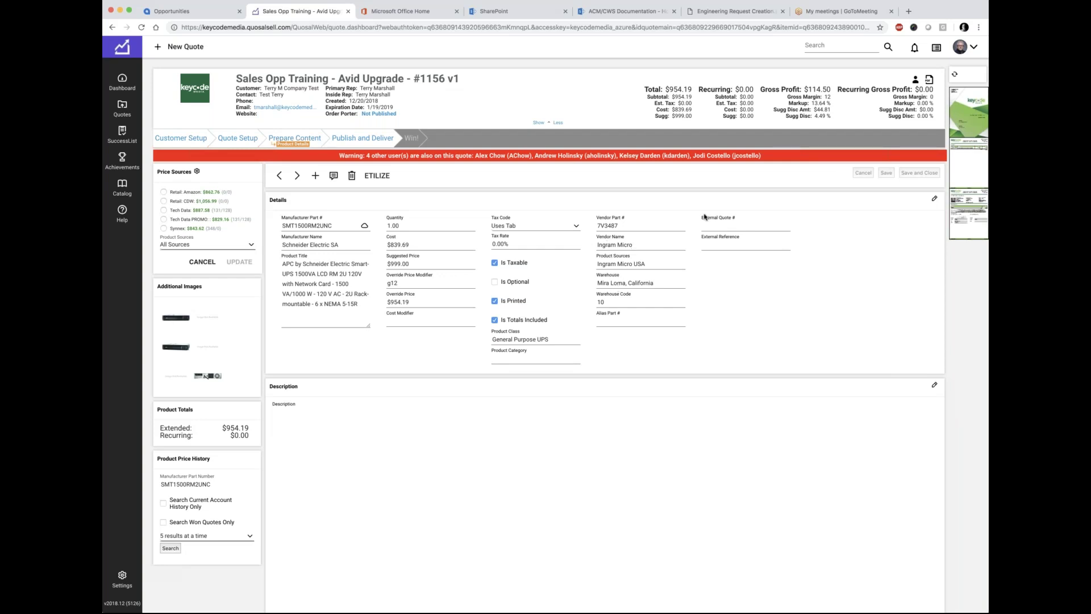
scroll(380, 341, down, 3)
scroll(381, 341, down, 2)
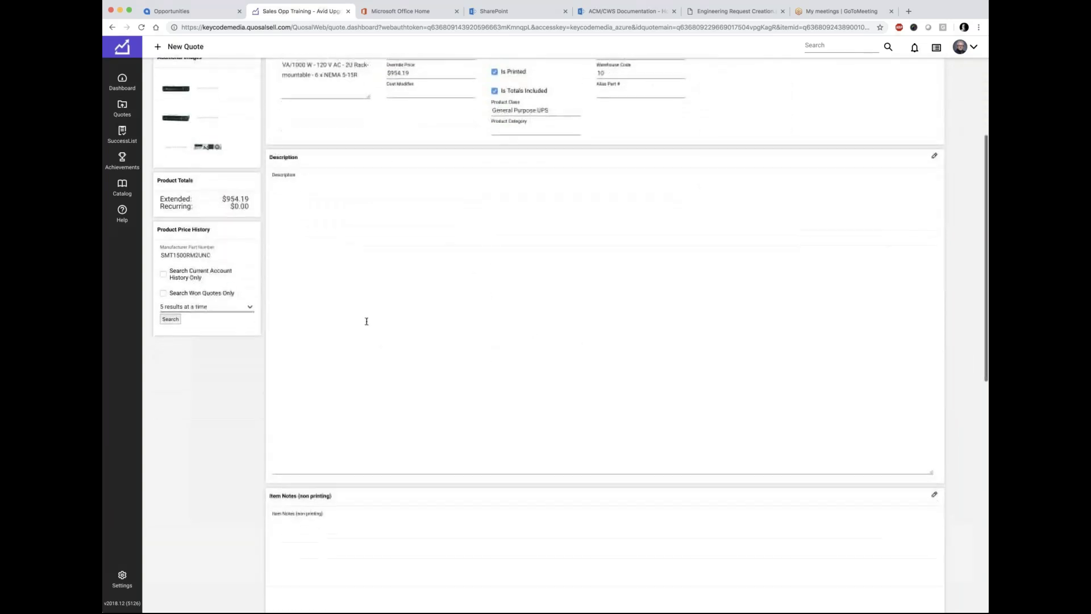
scroll(361, 311, down, 5)
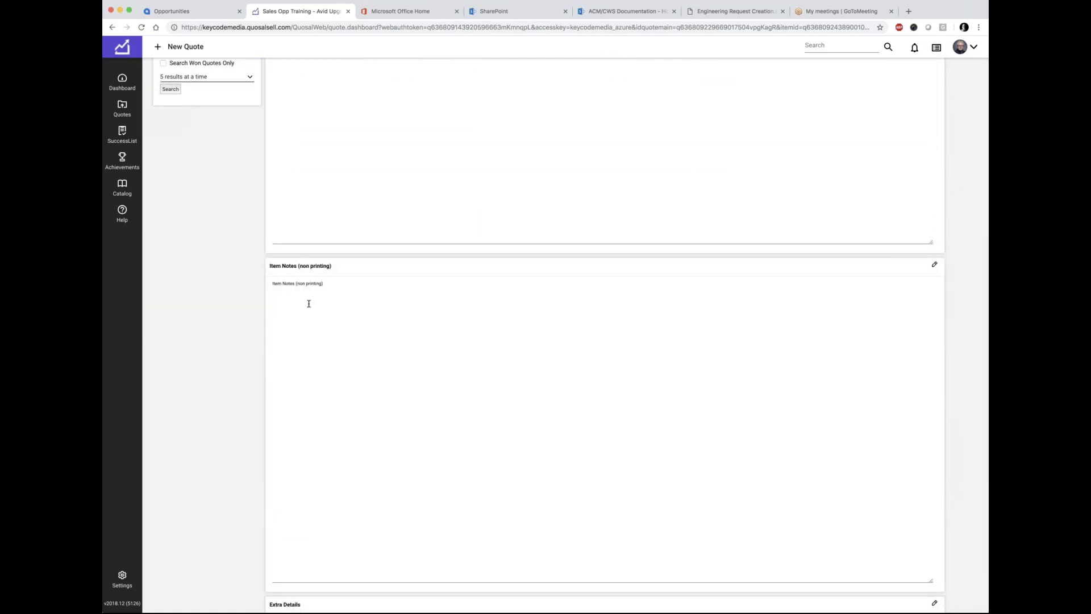
click(308, 303)
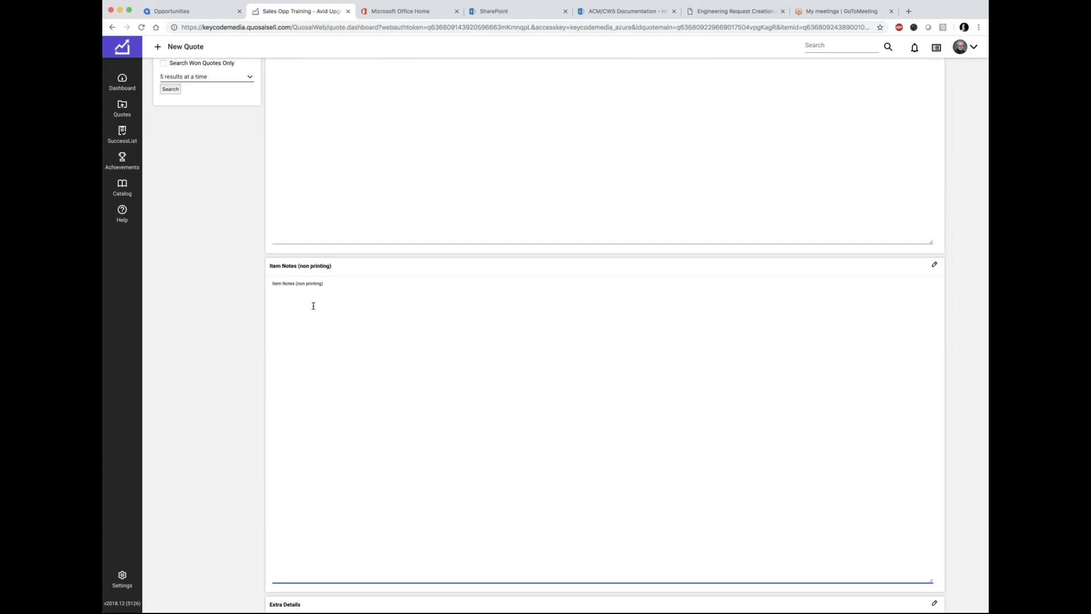
click(738, 11)
Step: Open Quote Creation.pdf from the ACM/CWS Documentation library and look over both pages
click(782, 11)
click(604, 12)
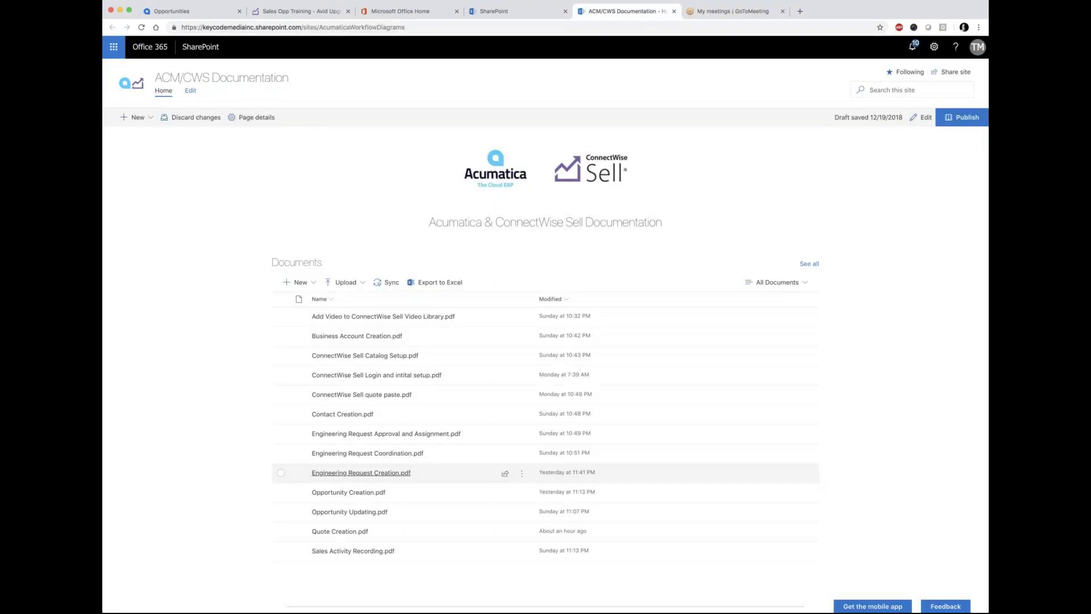
click(340, 532)
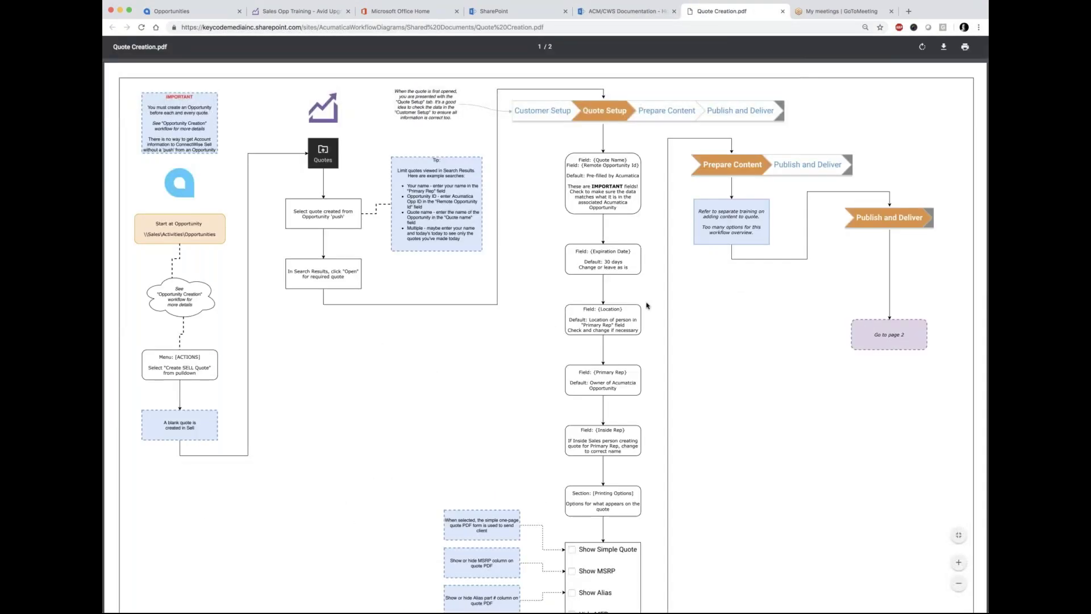
scroll(683, 363, down, 10)
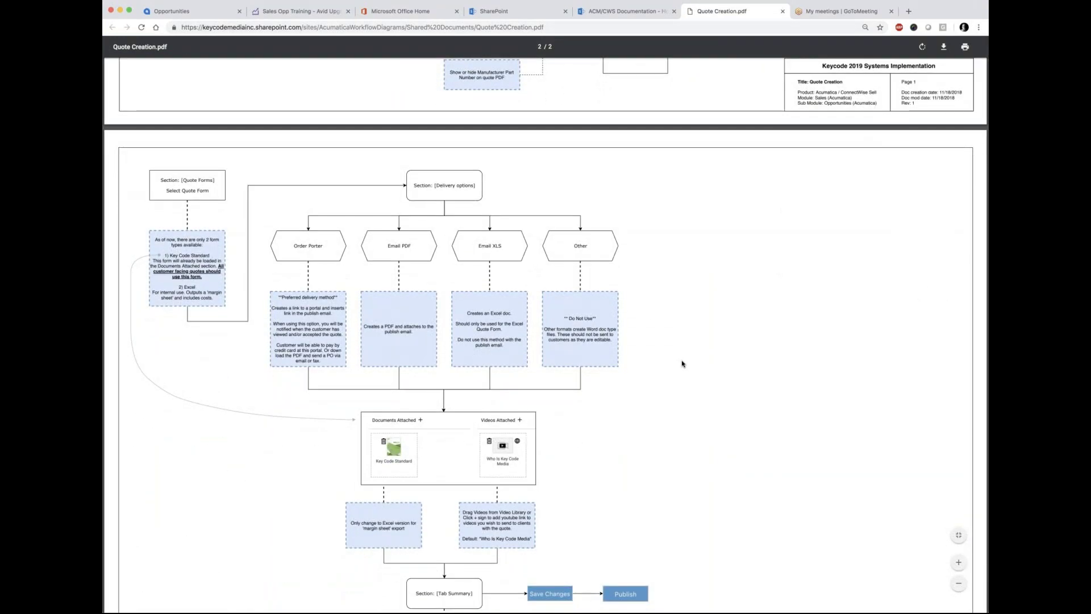
scroll(683, 364, up, 15)
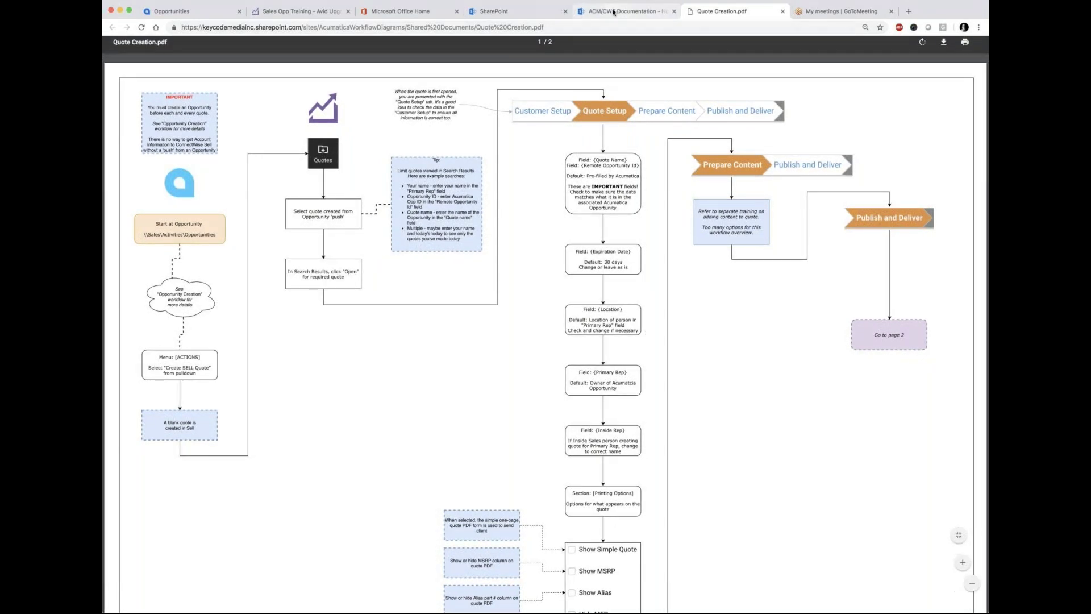
Step: Back on the UPS Product Details, review the Item Notes (non printing) placeholder text
click(296, 12)
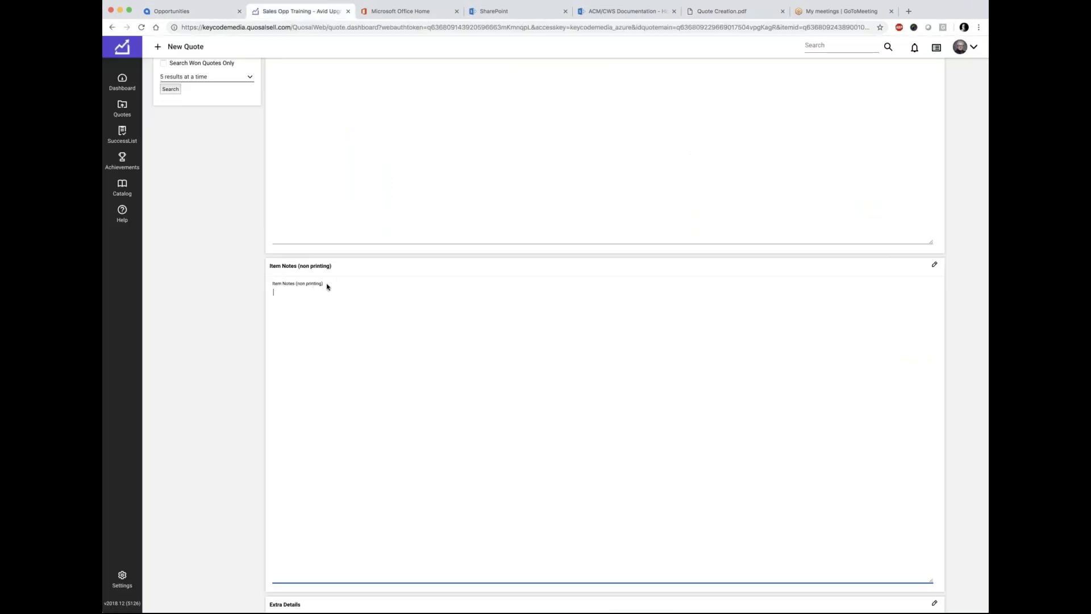
drag(326, 285, 268, 284)
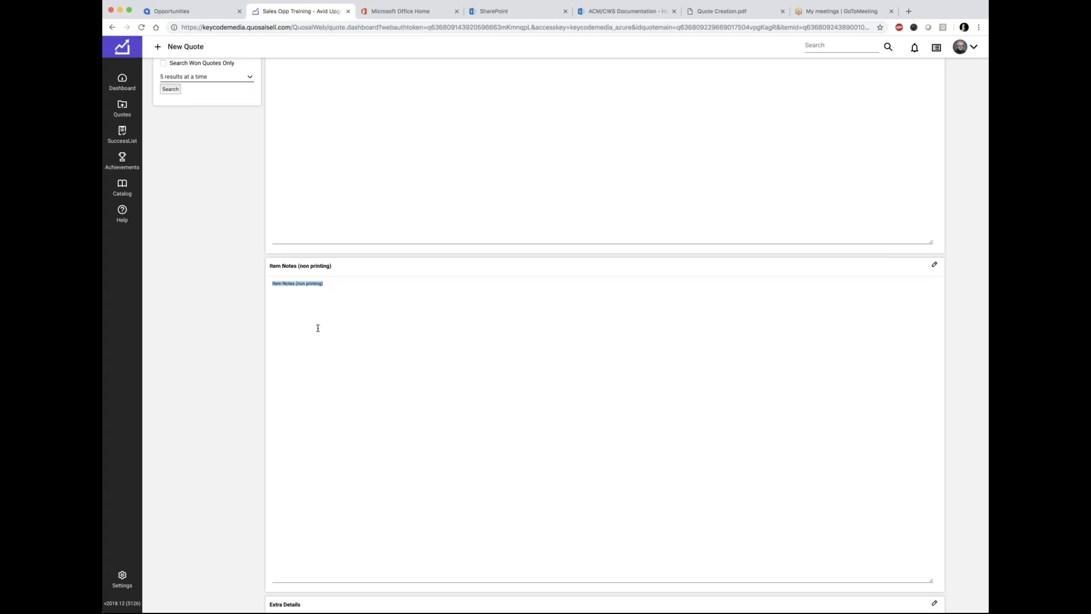
scroll(317, 328, down, 5)
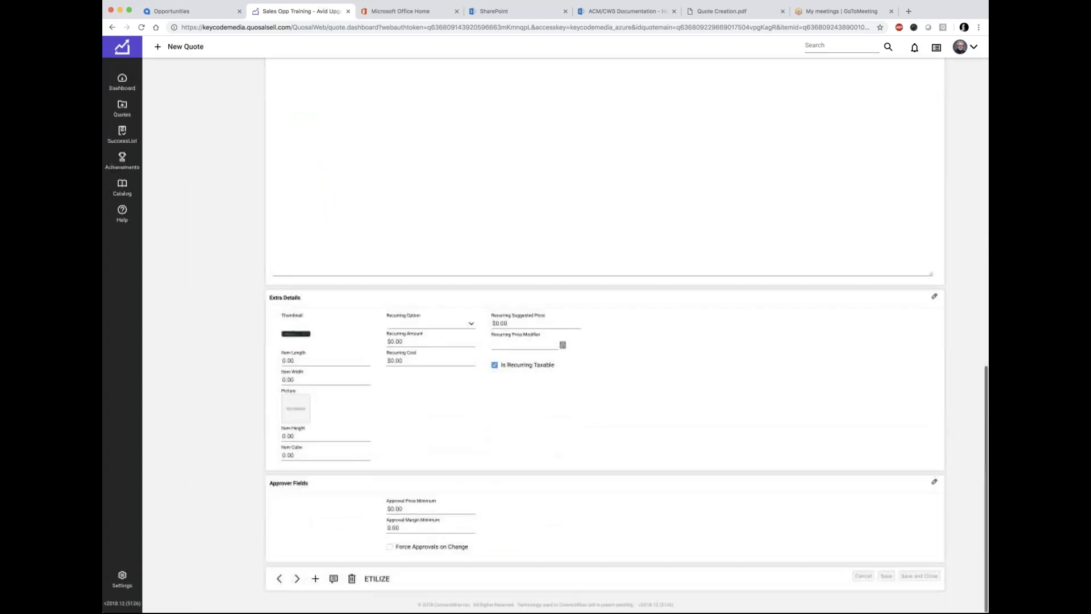
scroll(390, 285, up, 6)
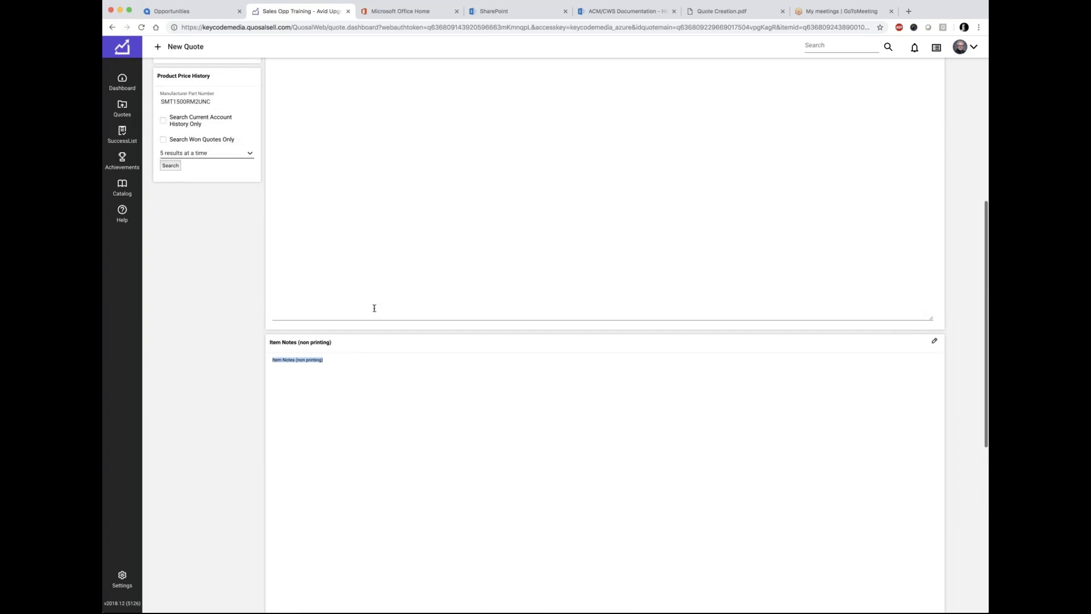
scroll(309, 376, up, 1)
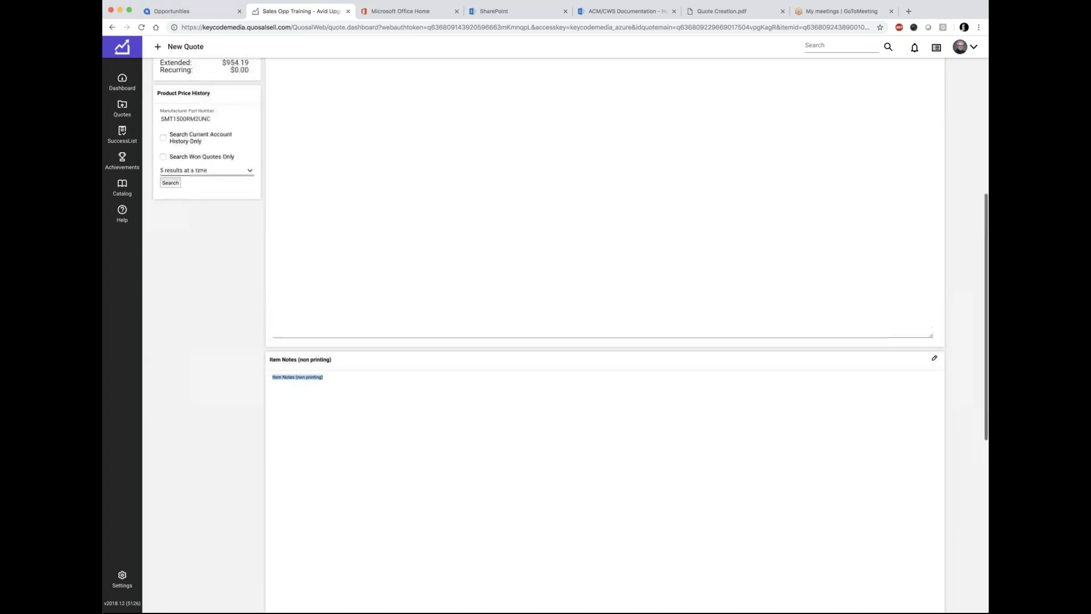
scroll(310, 376, down, 1)
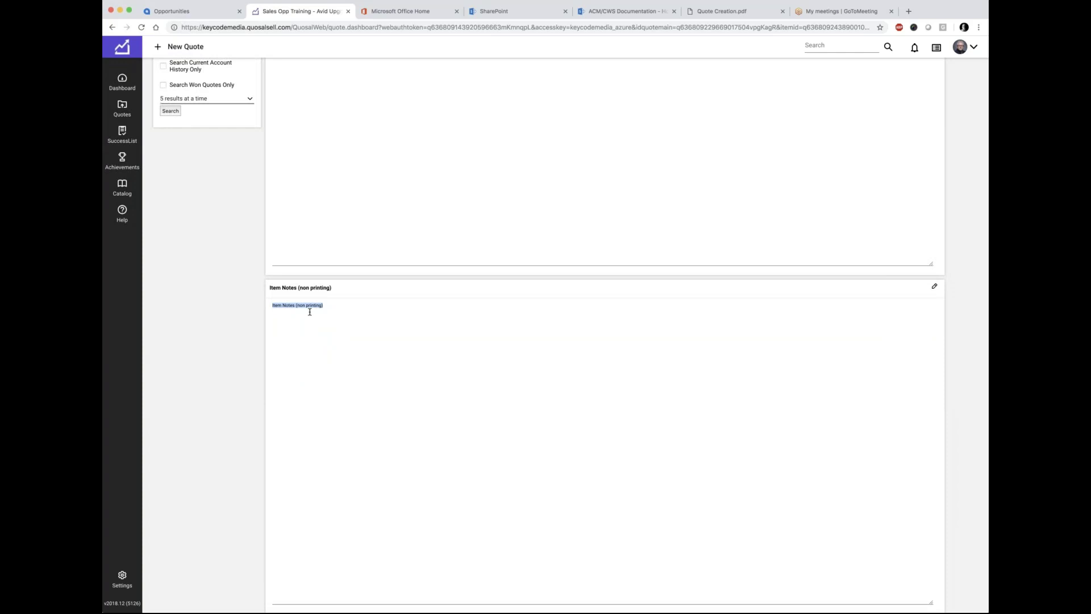
scroll(310, 312, up, 10)
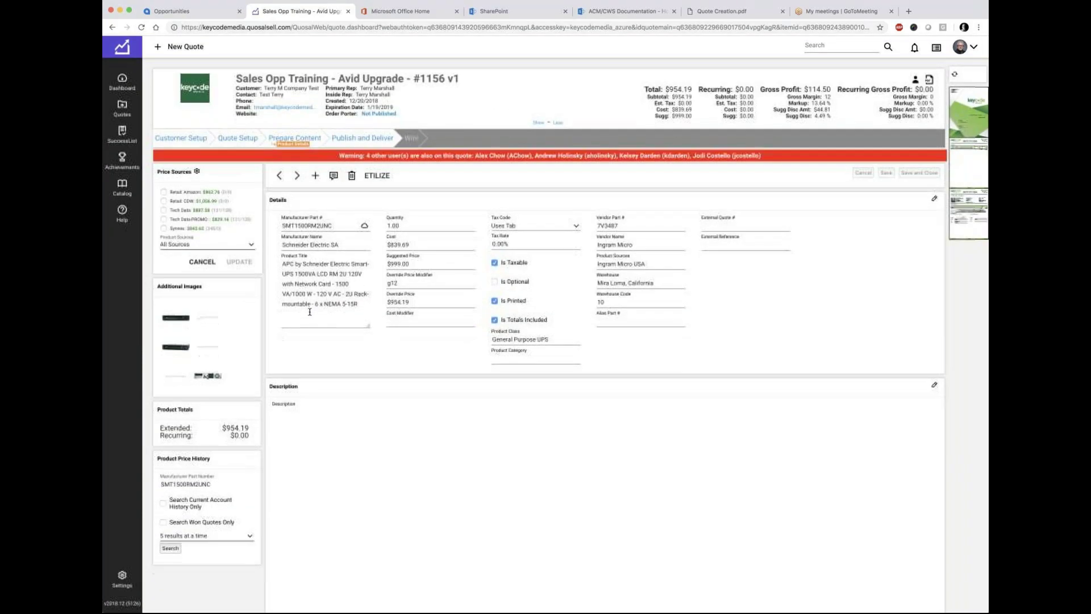
Step: Inspect the External Reference field and the remaining UPS product detail fields
click(725, 243)
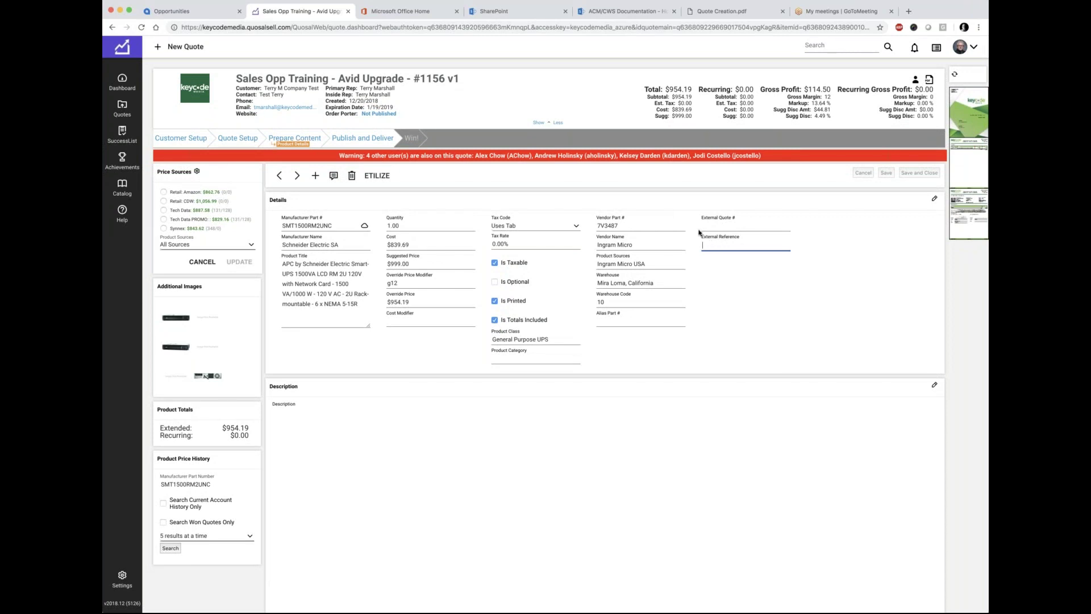
drag(741, 238, 698, 237)
click(709, 246)
scroll(537, 408, down, 1)
scroll(421, 390, down, 10)
scroll(402, 336, up, 12)
scroll(457, 380, down, 3)
scroll(449, 378, down, 3)
scroll(377, 348, up, 6)
Step: Close the UPS Product Details and open Product Search targeting the Hardware tab
click(297, 136)
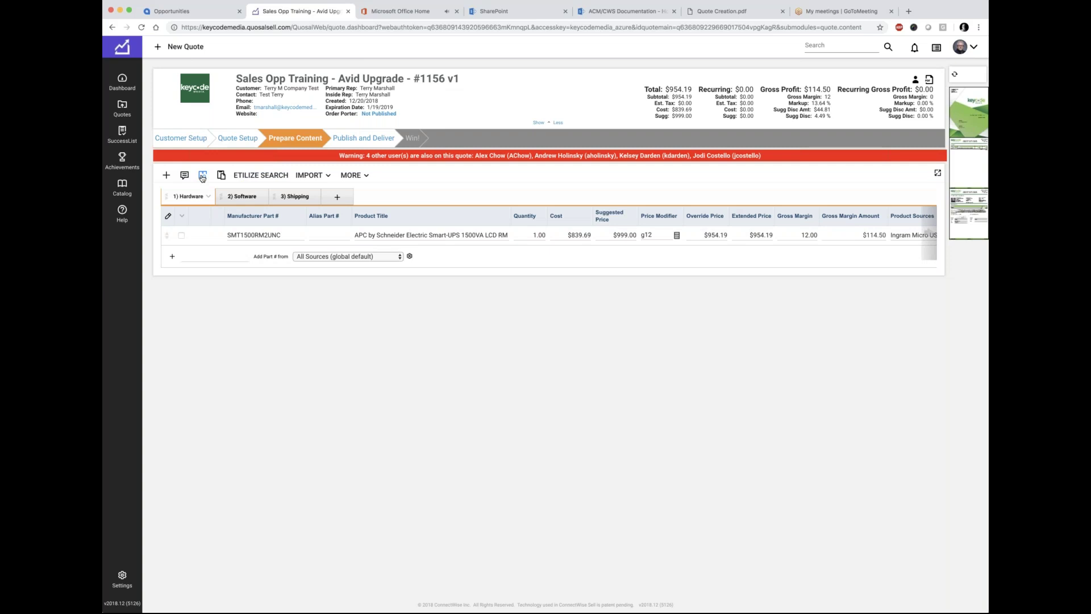
click(202, 177)
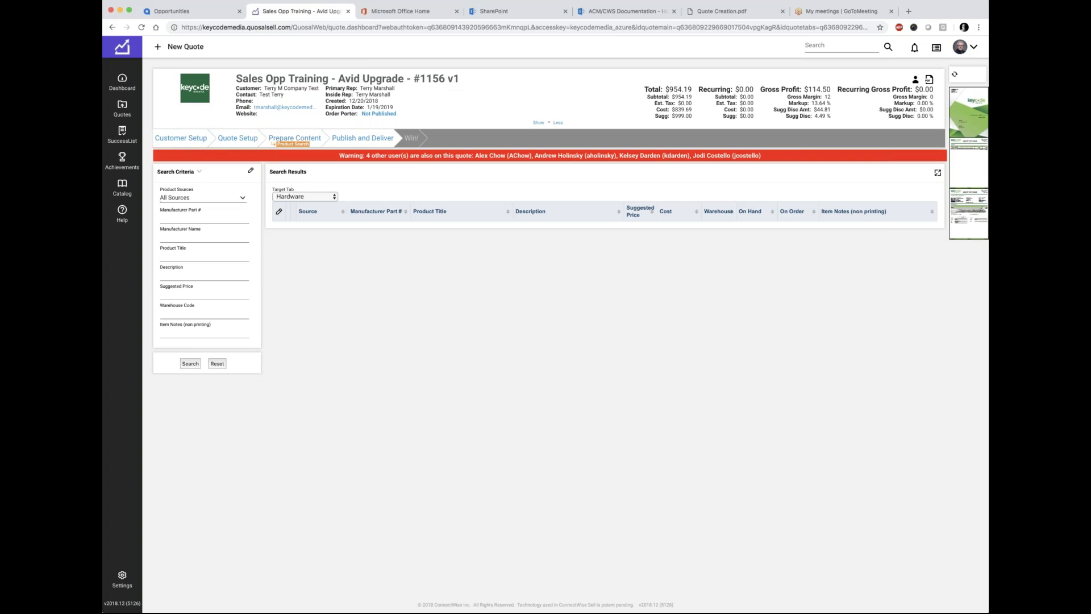
Step: Switch Product Sources from All Sources to Custom to show the Custom Source Group choices
click(188, 225)
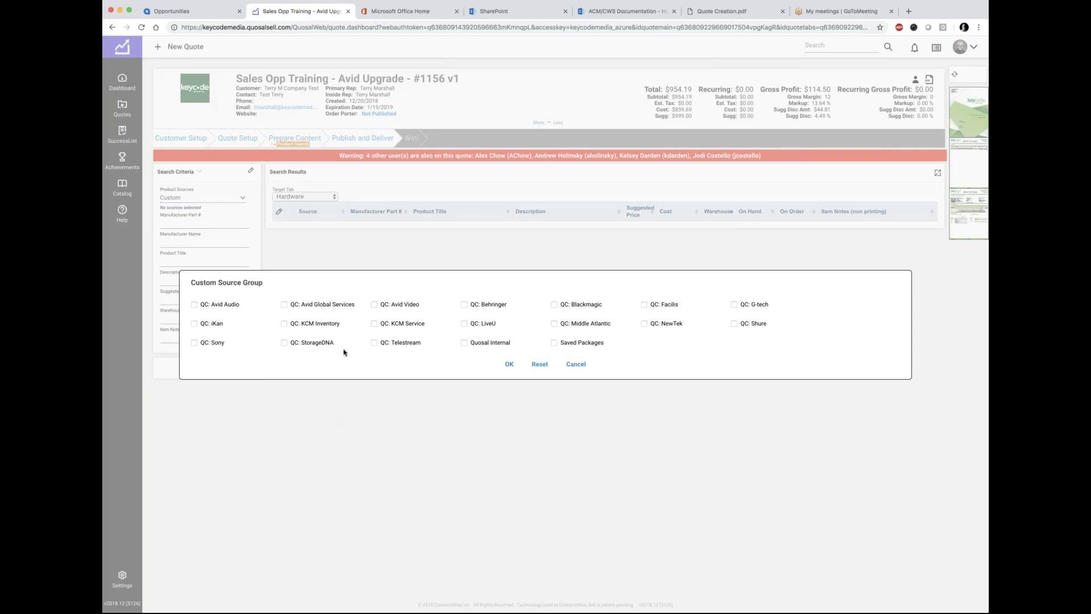
Step: Close the Custom Source Group dialog without applying, leaving Product Sources at All Sources
click(568, 363)
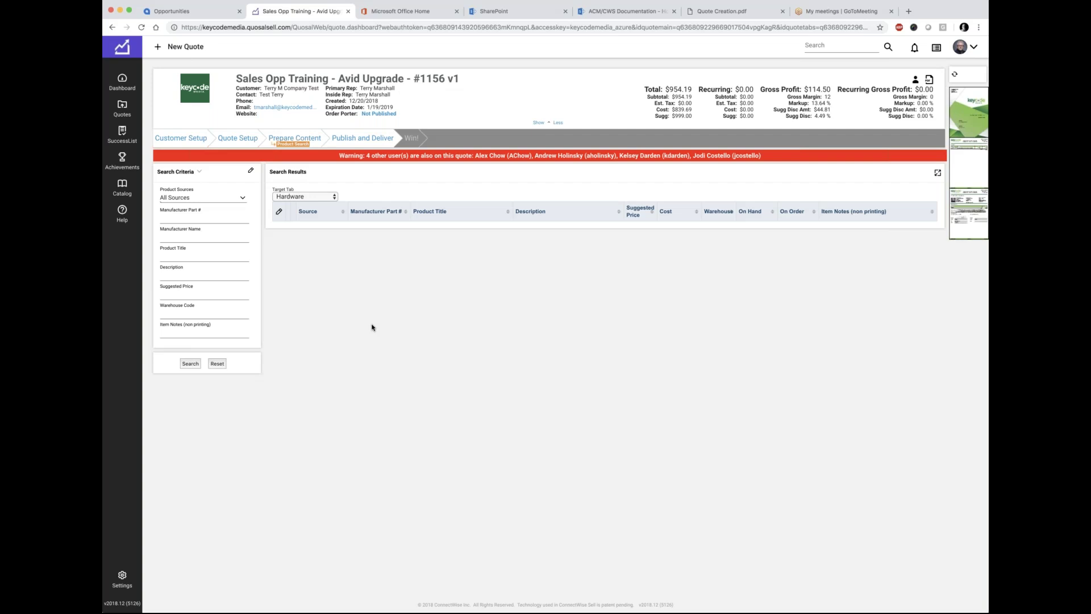
Step: Search for manufacturer 'avid' with product title 'dongle', listing 13 Avid dongle products
click(177, 234)
text(avid)
click(171, 257)
text(dongle)
key(Return)
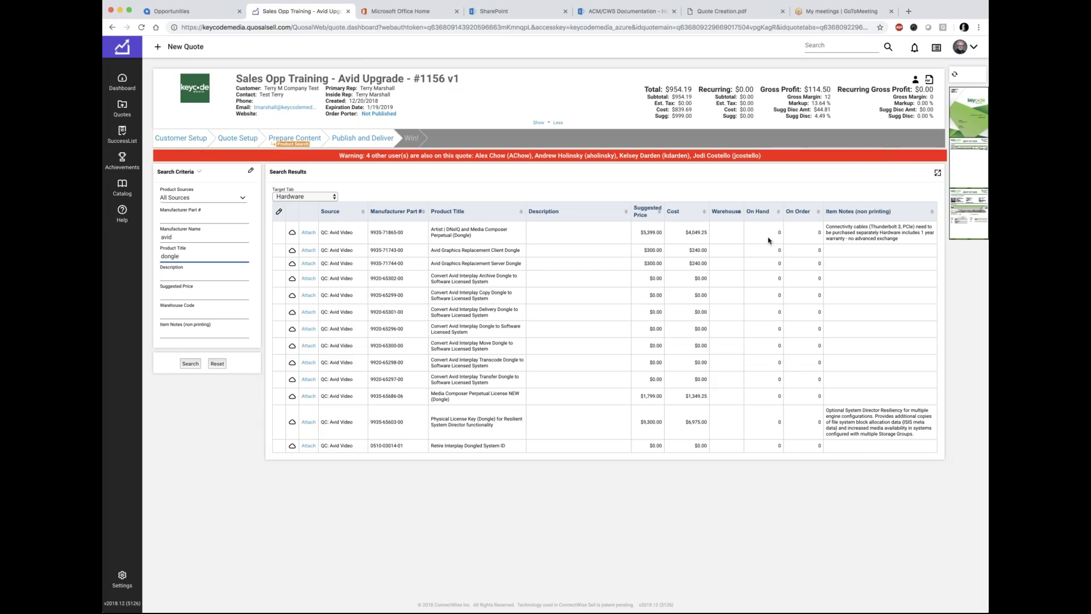
Step: Attach Media Composer Perpetual License NEW (Dongle) at $1,799.00 to quote #1156
drag(431, 393, 455, 403)
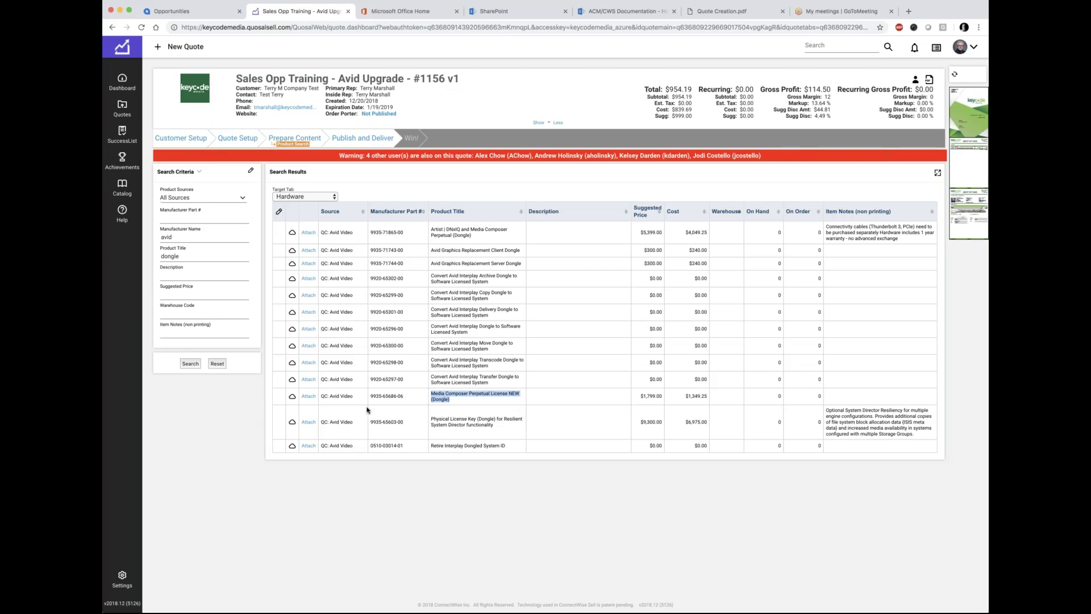
click(307, 398)
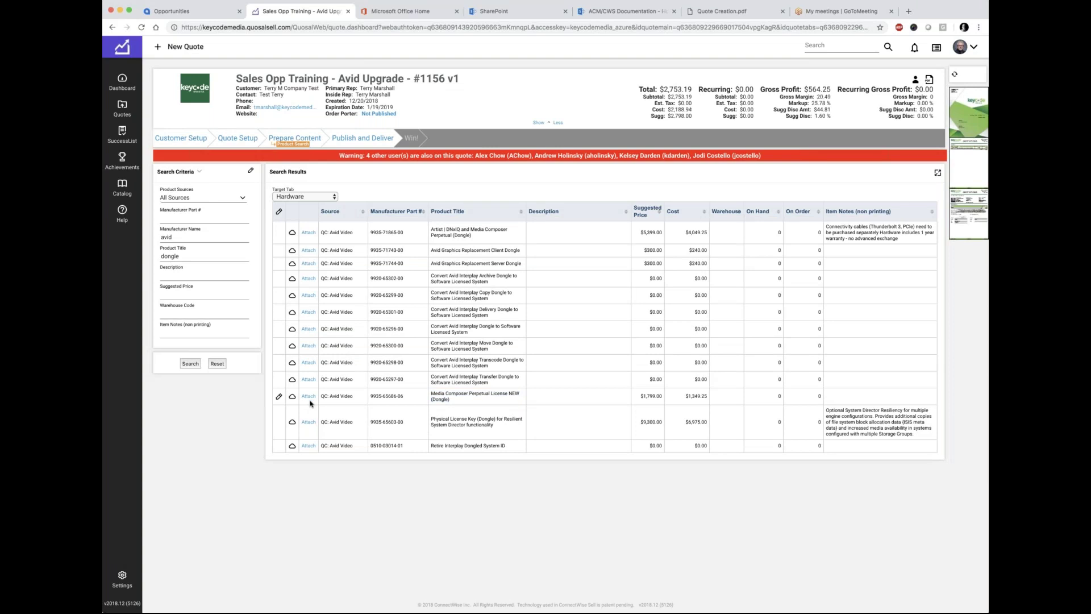
Step: Review the license line's alias part number KAV11529, suggested price and override price
click(300, 139)
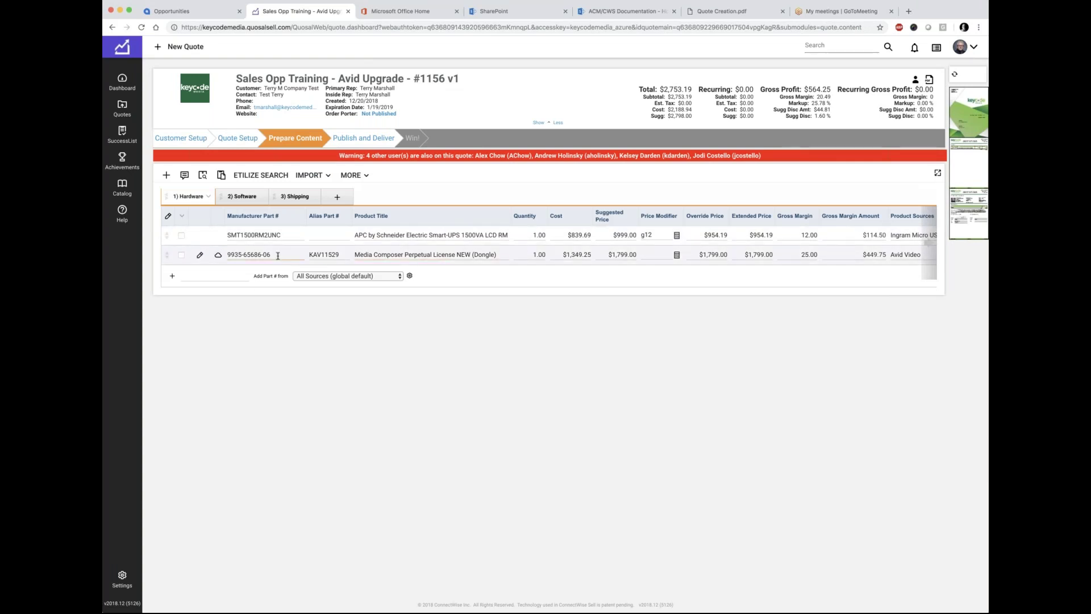
drag(339, 255, 308, 255)
click(609, 255)
drag(699, 255, 726, 254)
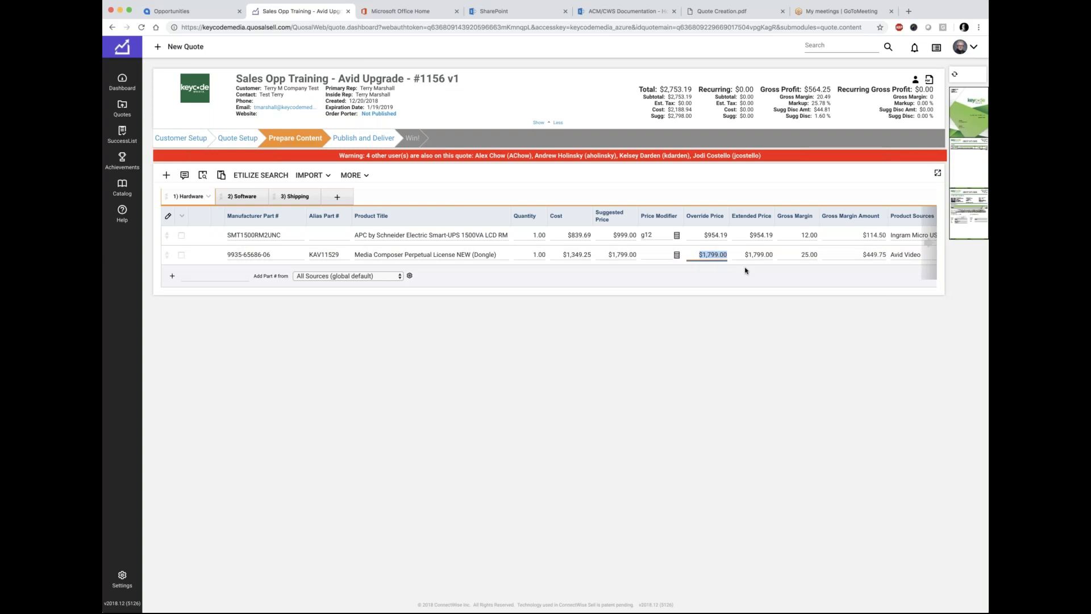
Step: Apply a g20 price modifier so the license sells at $1,686.56 with 20.00 margin
click(648, 255)
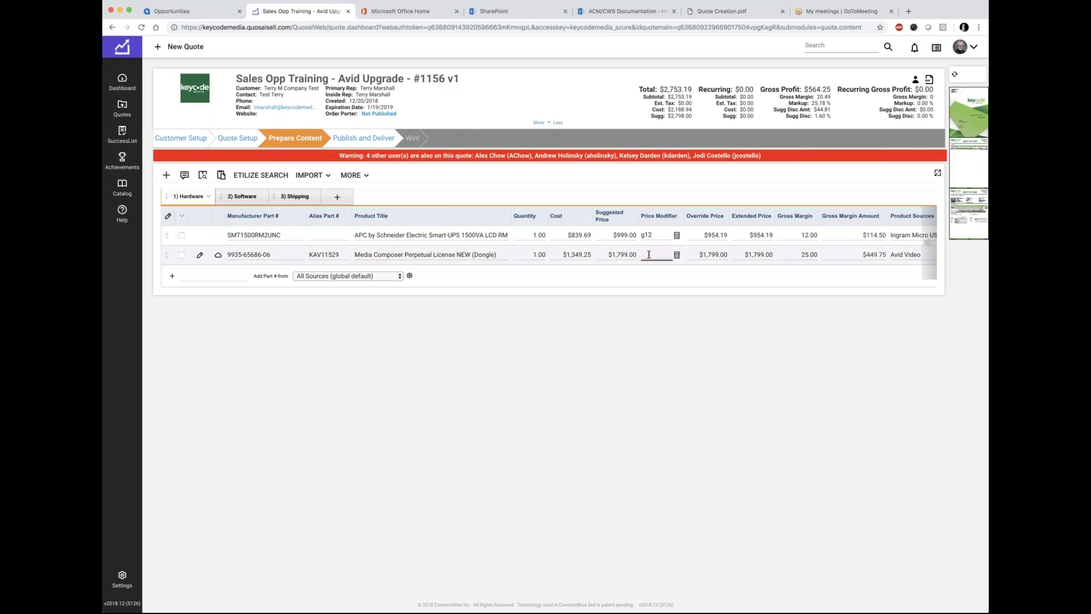
text(g20)
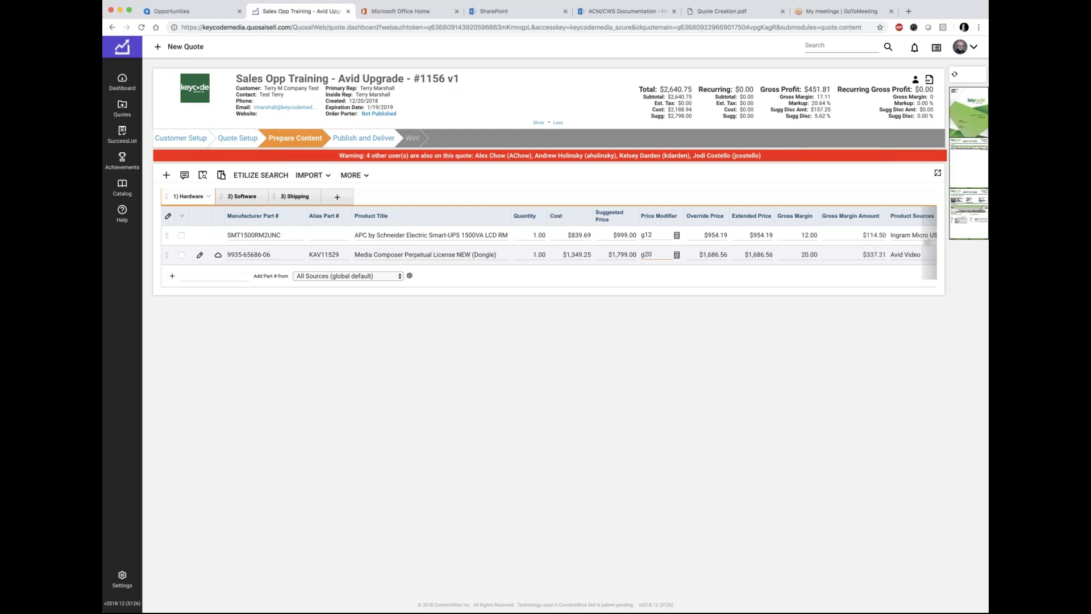
click(816, 254)
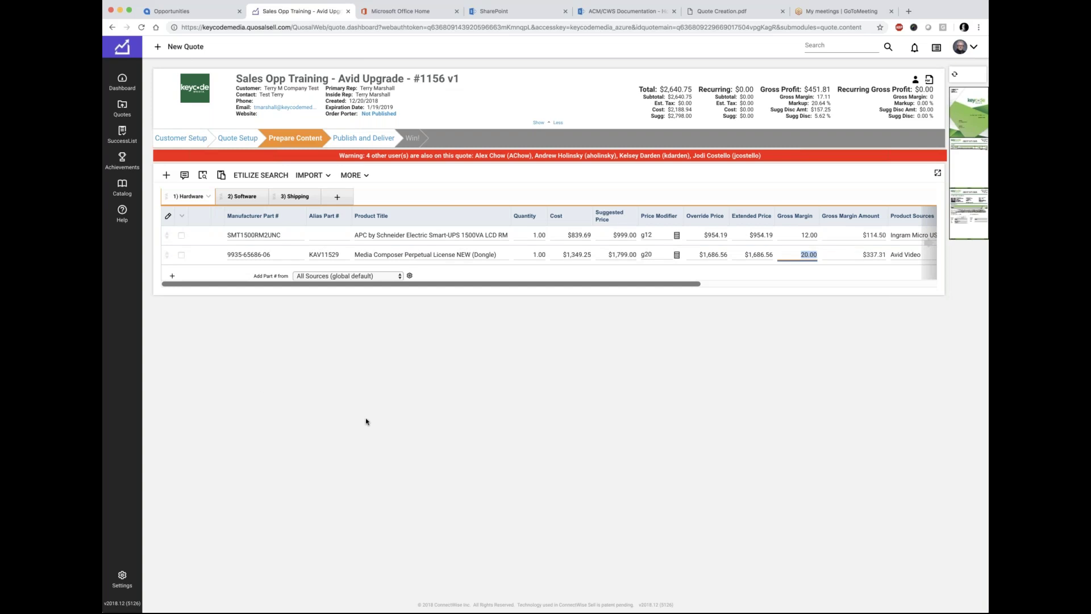
click(208, 197)
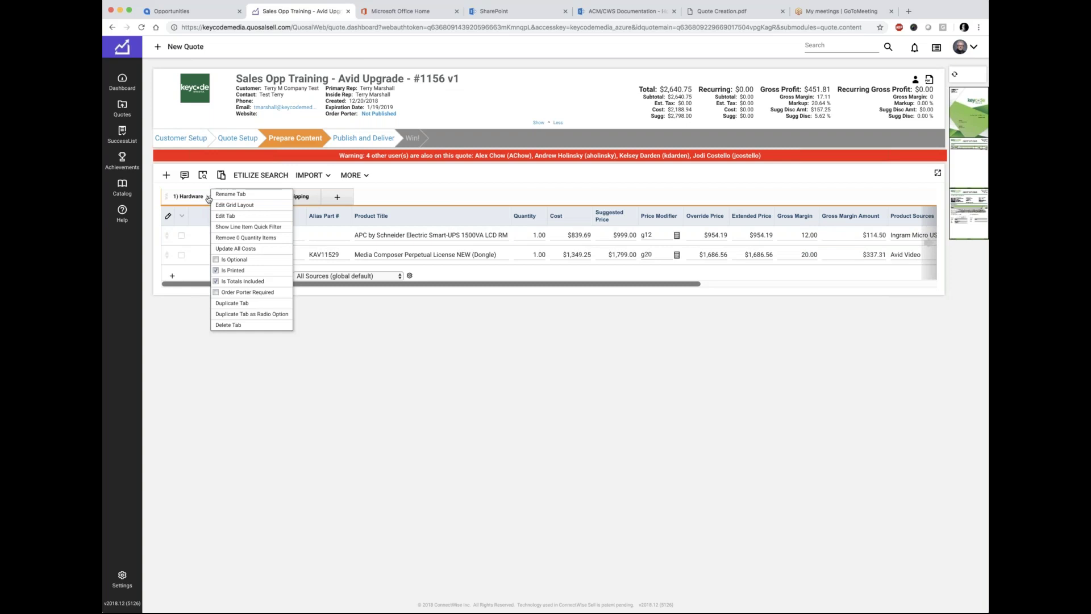
Step: Explore the line-item bulk actions, selecting and then deselecting both Hardware items
click(191, 370)
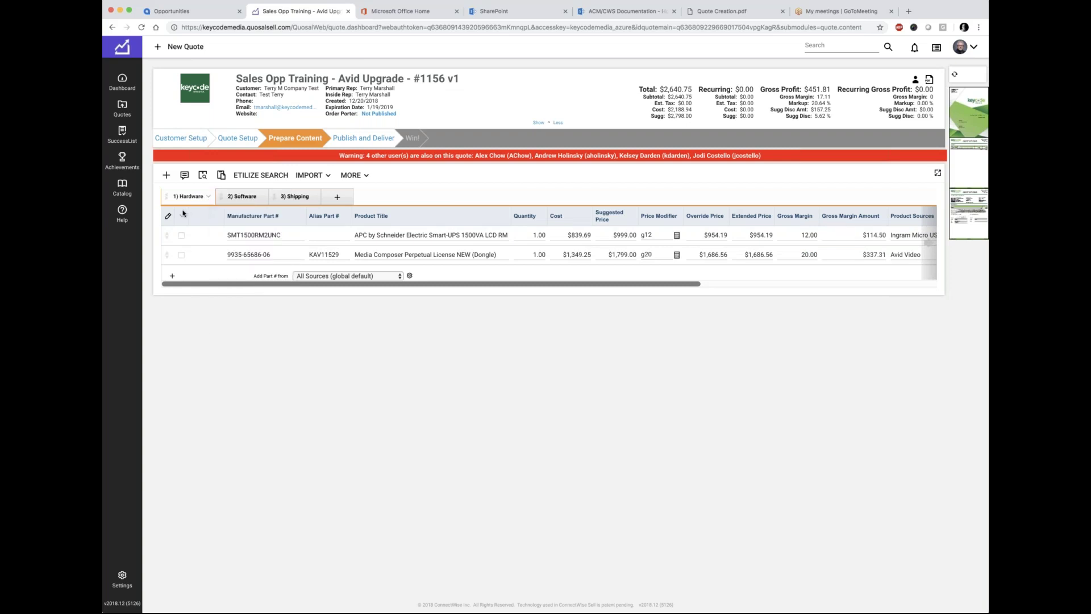
click(182, 218)
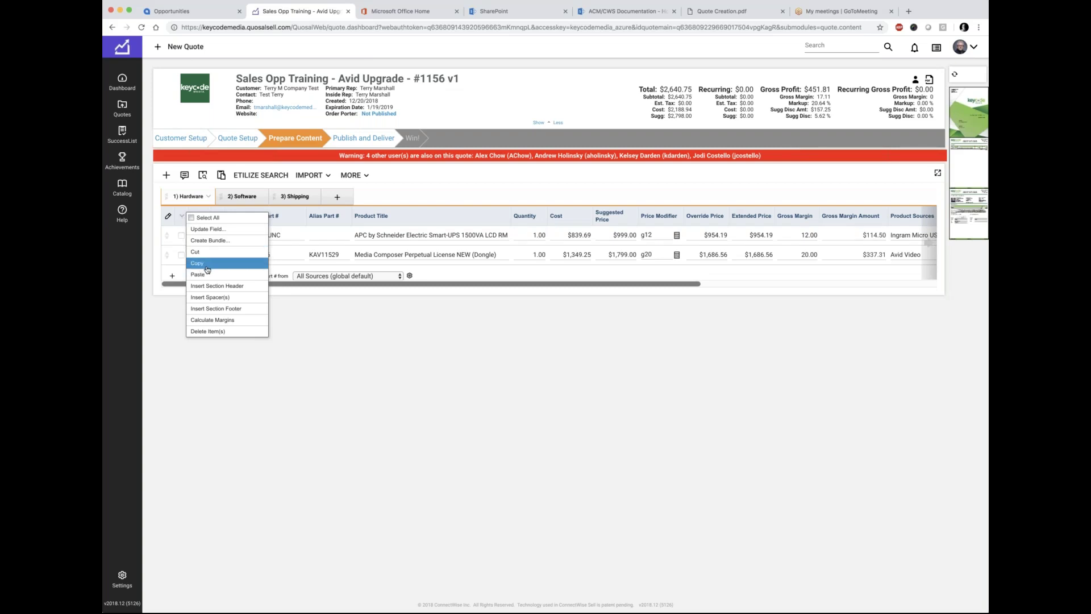
click(164, 378)
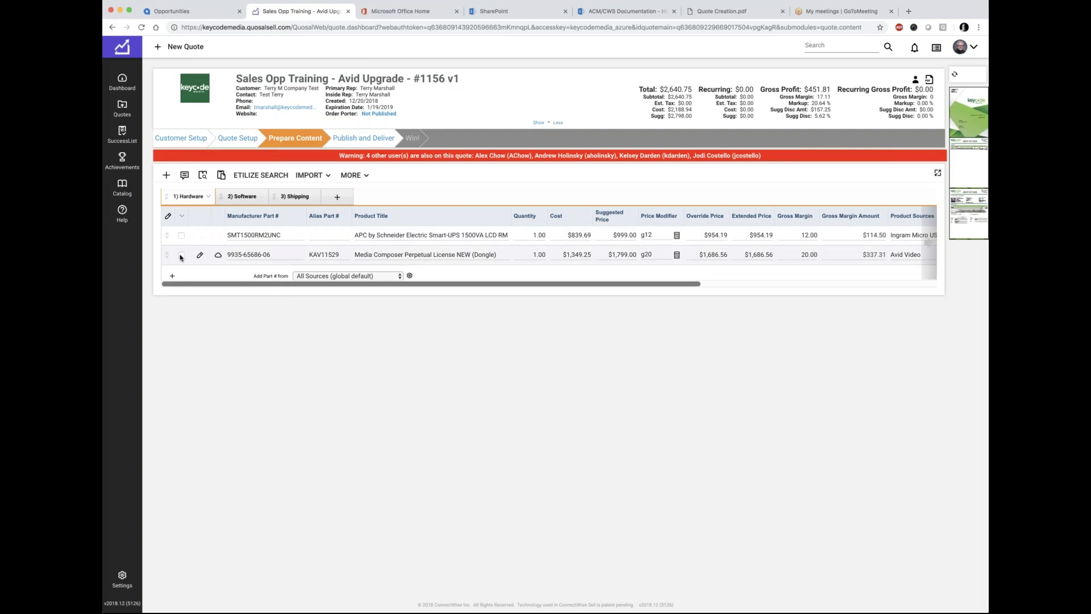
click(182, 235)
click(181, 255)
click(181, 216)
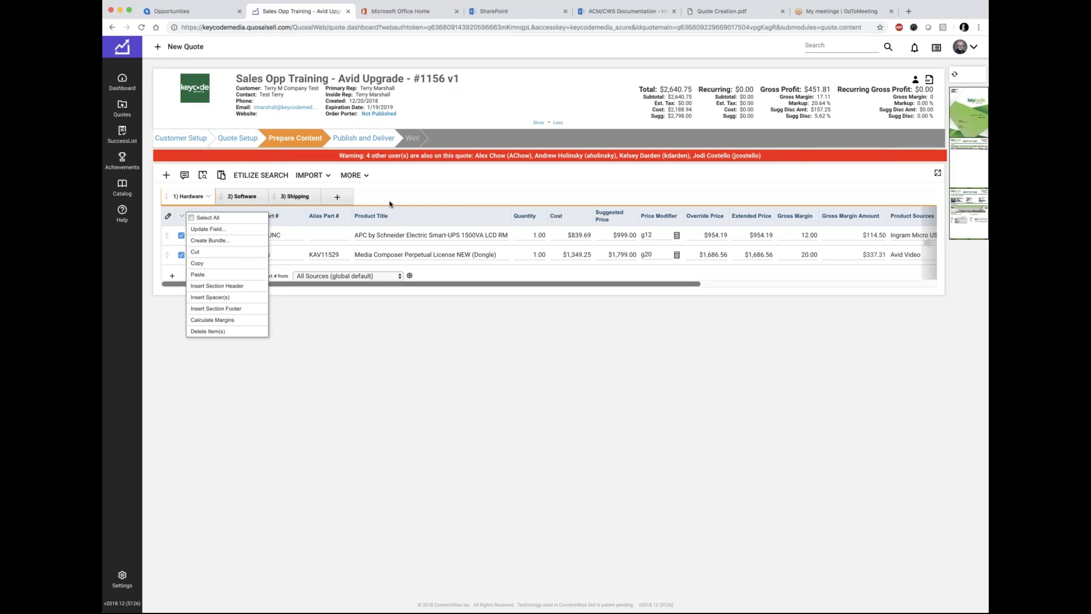
click(263, 413)
click(181, 235)
click(181, 254)
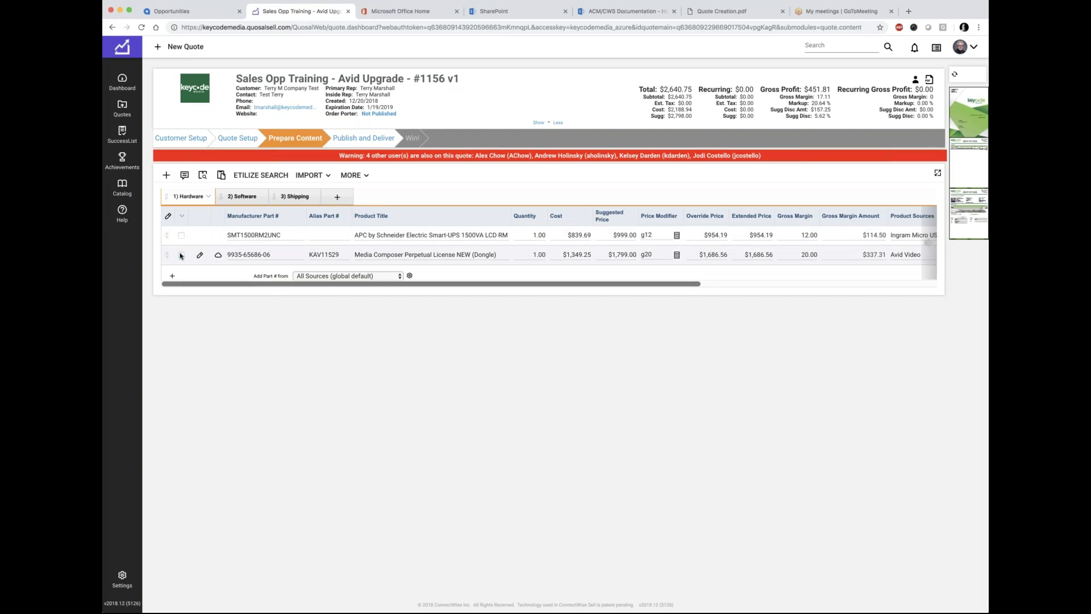
click(182, 217)
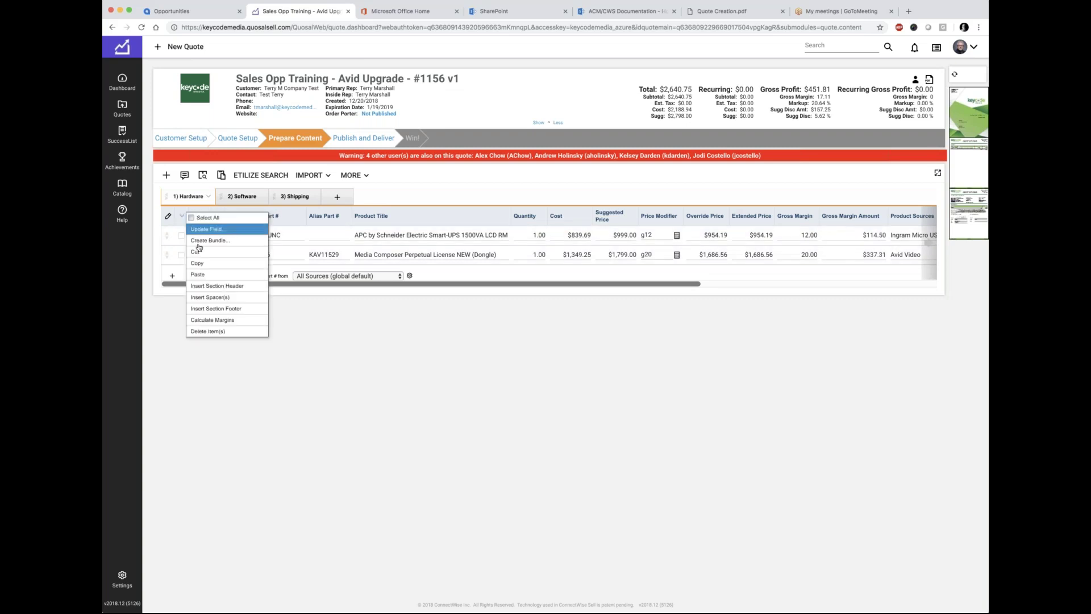
Step: Insert a section header above the Hardware items and title it 'Section 1'
click(221, 287)
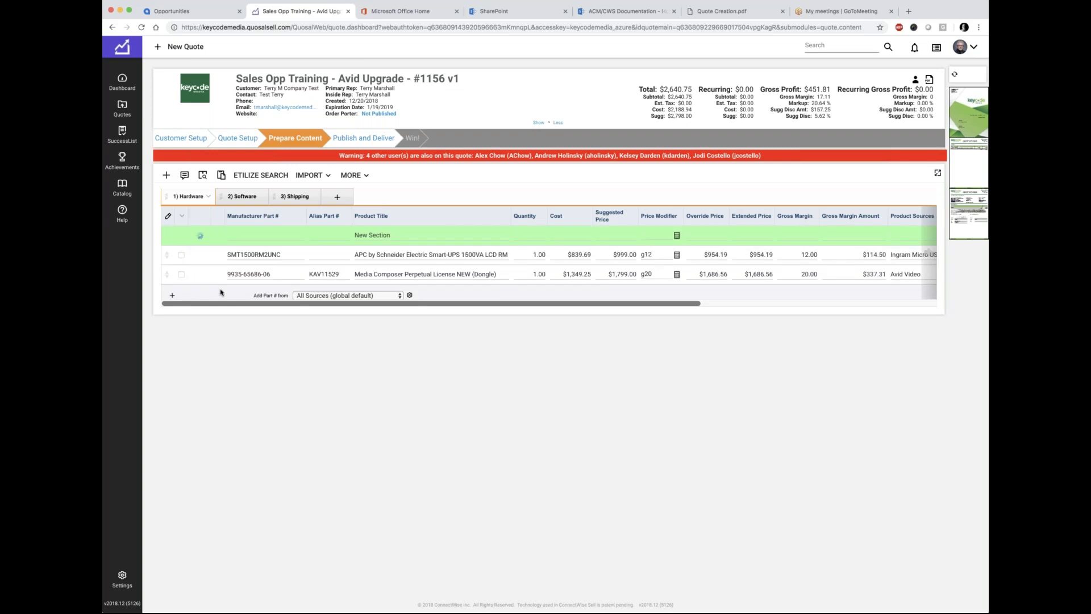
click(388, 235)
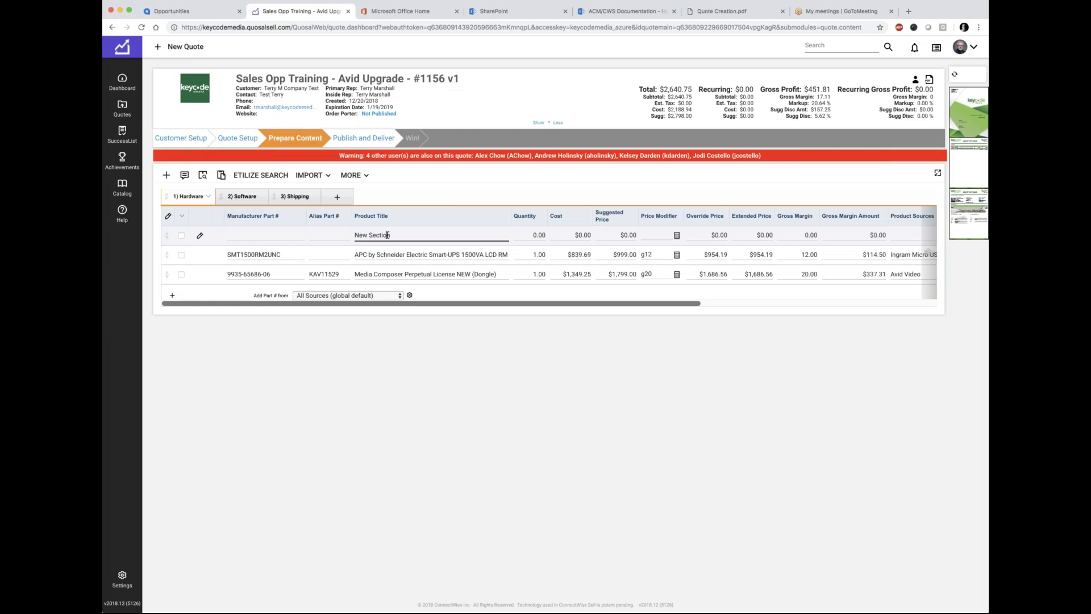
key(BackSpace)
key(BackSpace)
key(BackSpace)
key(BackSpace)
key(BackSpace)
key(BackSpace)
key(BackSpace)
key(BackSpace)
key(BackSpace)
key(BackSpace)
key(BackSpace)
text(Section 1)
key(Return)
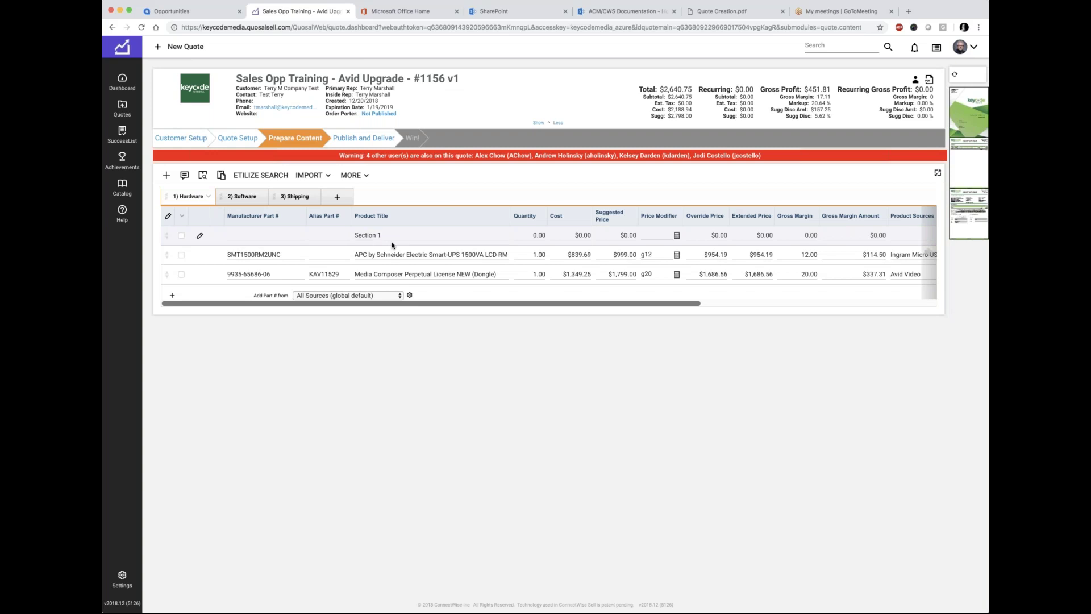
Step: Add a Section Subtotal footer below the items and refresh the PDF preview
click(182, 216)
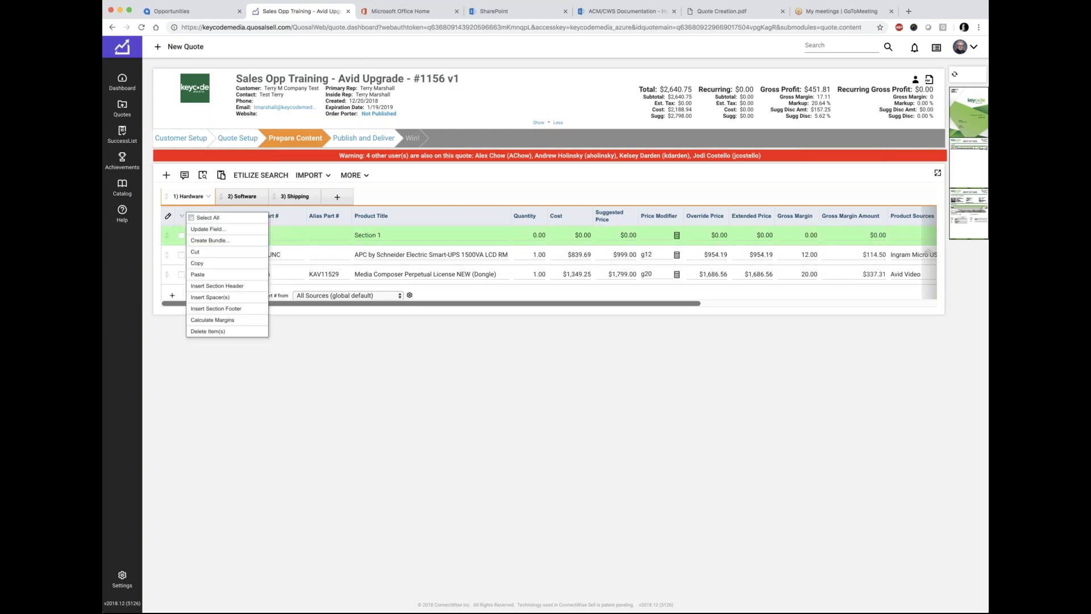
click(200, 310)
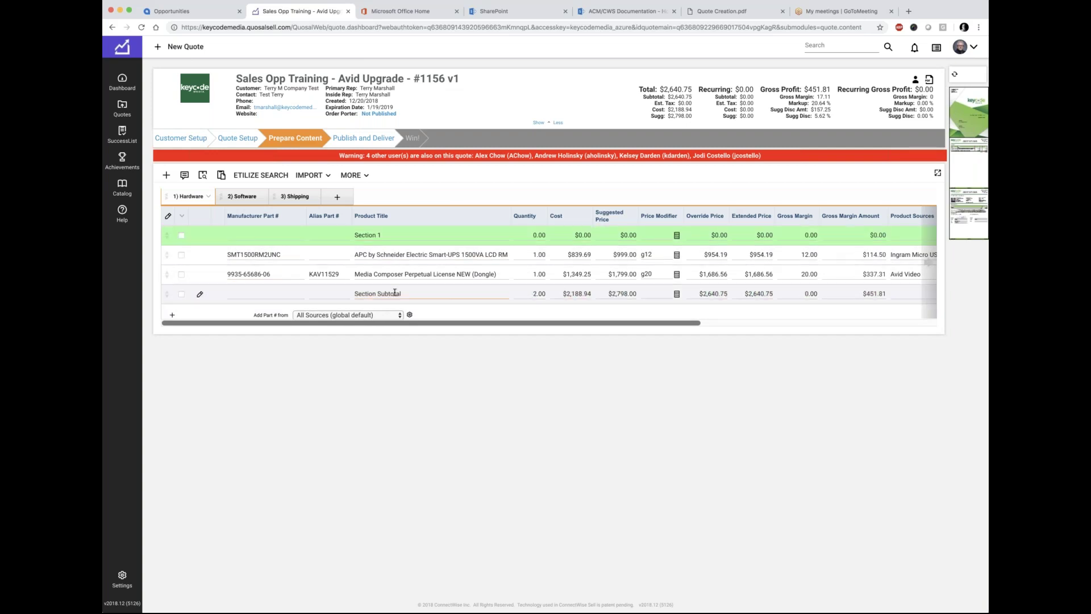
click(402, 235)
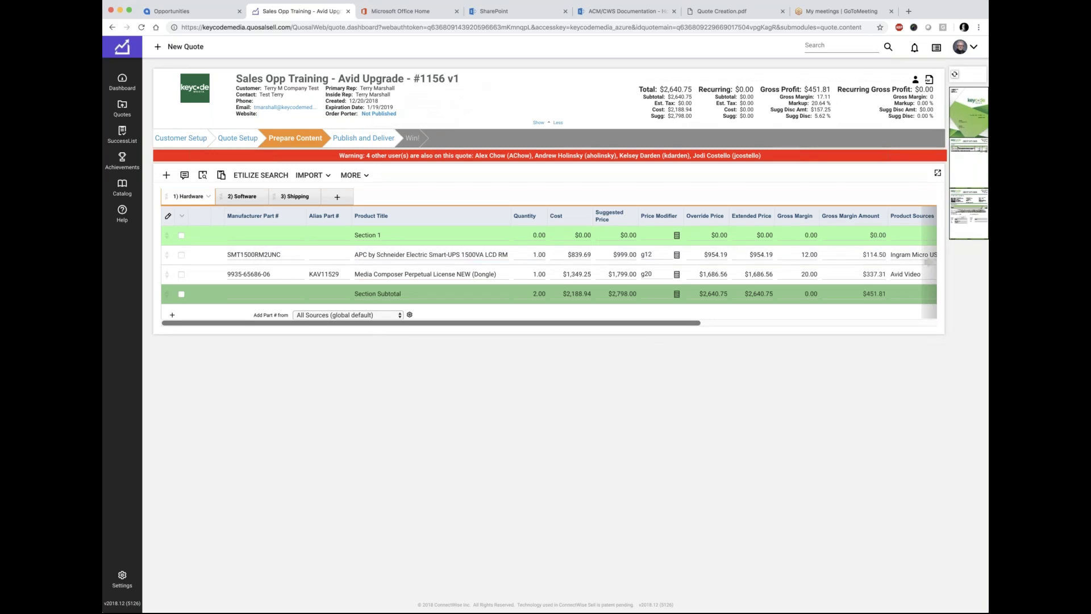
click(954, 74)
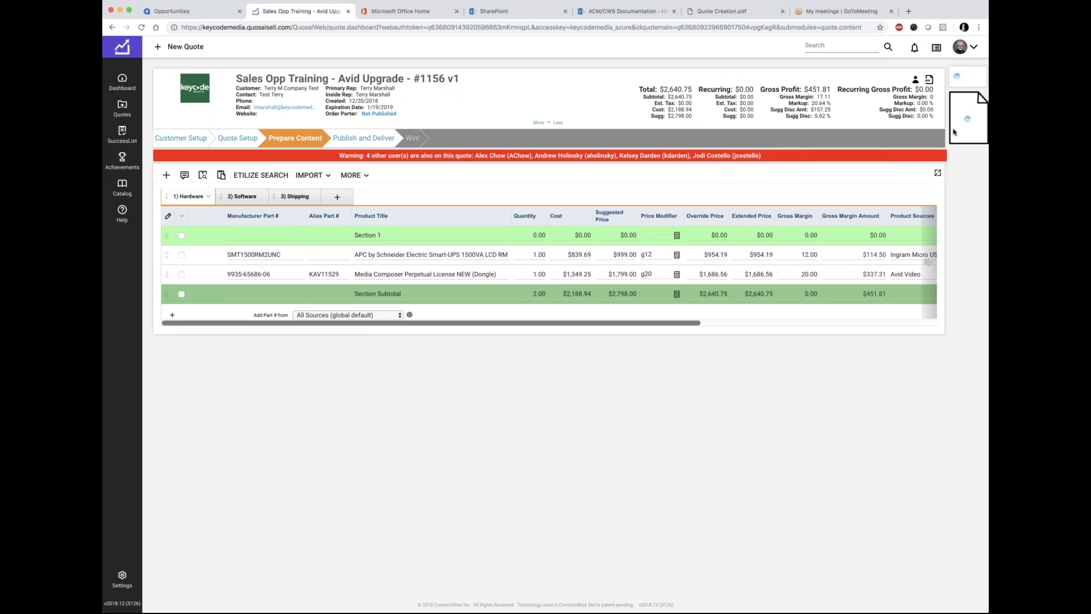
mouse_move(958, 136)
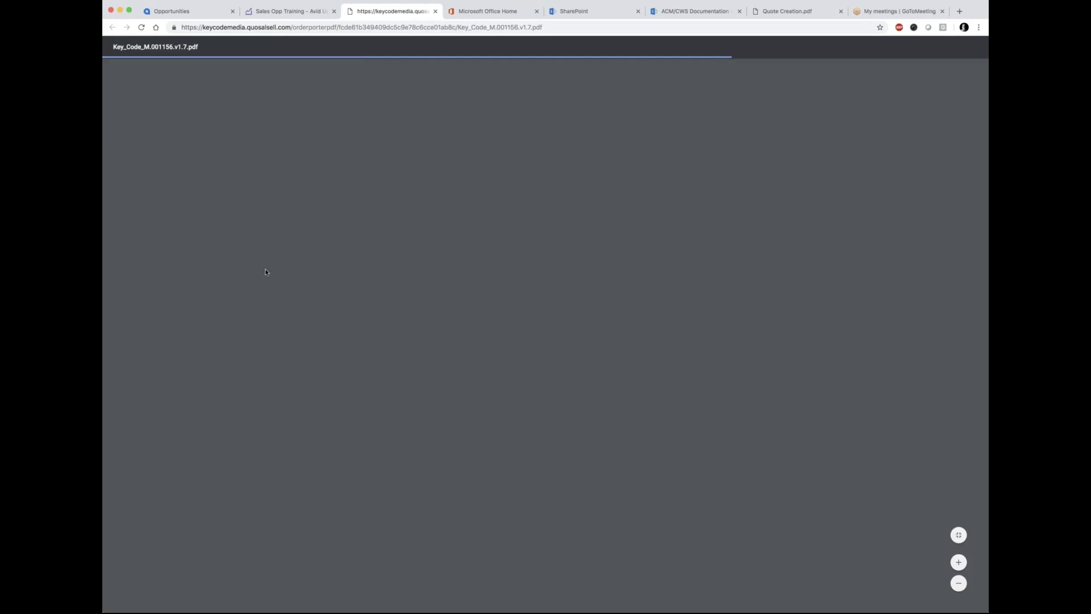
scroll(317, 341, down, 3)
scroll(317, 345, down, 3)
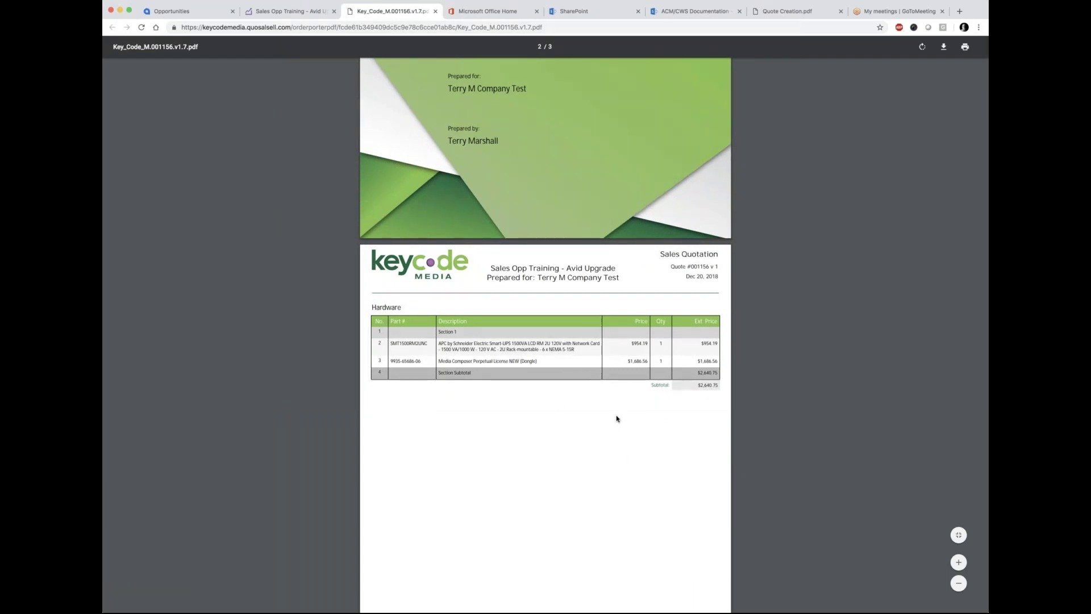
scroll(616, 419, down, 5)
scroll(616, 419, up, 5)
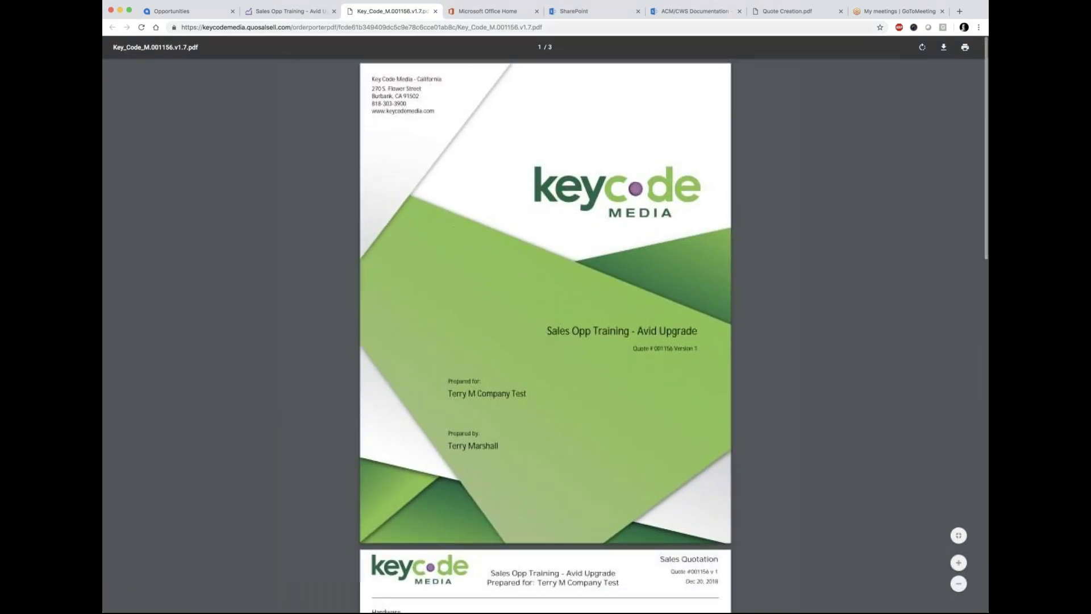
key(super+w)
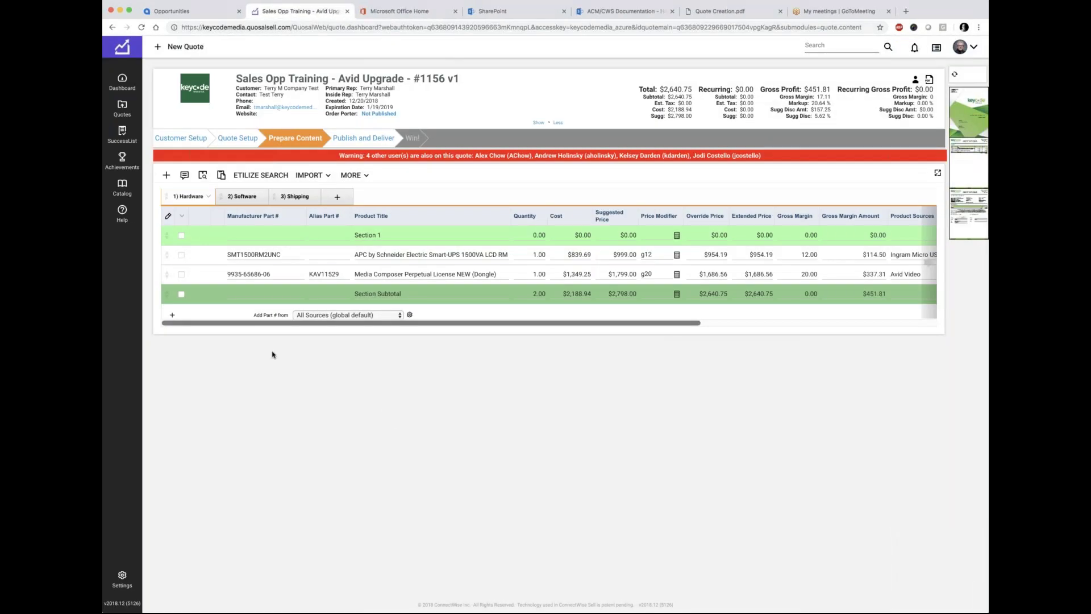
Step: Delete the Section 1 header and Section Subtotal rows, confirming the deletion
click(181, 294)
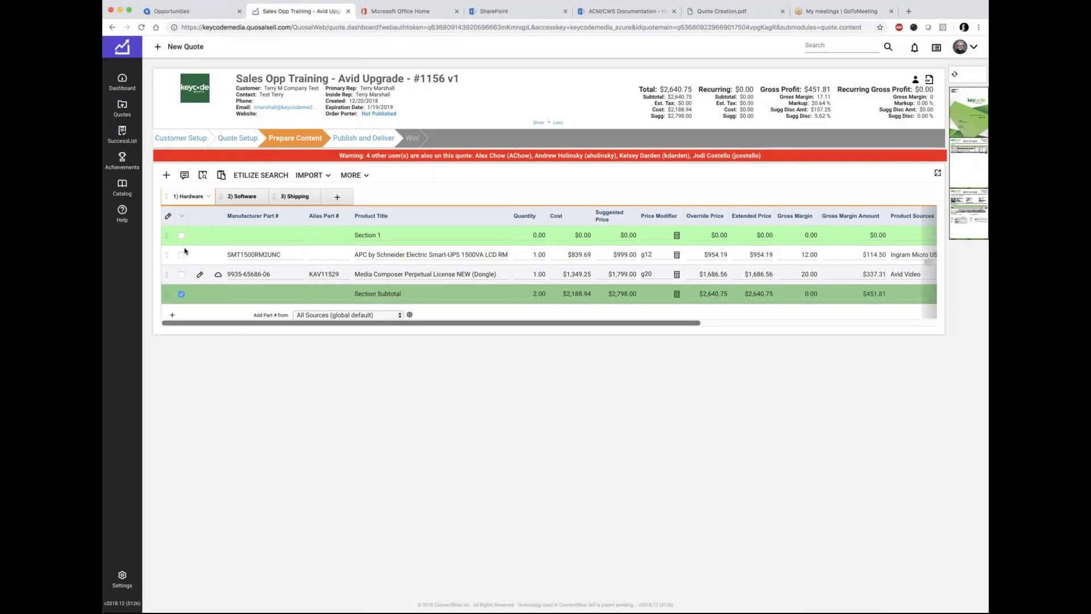
click(181, 235)
click(182, 219)
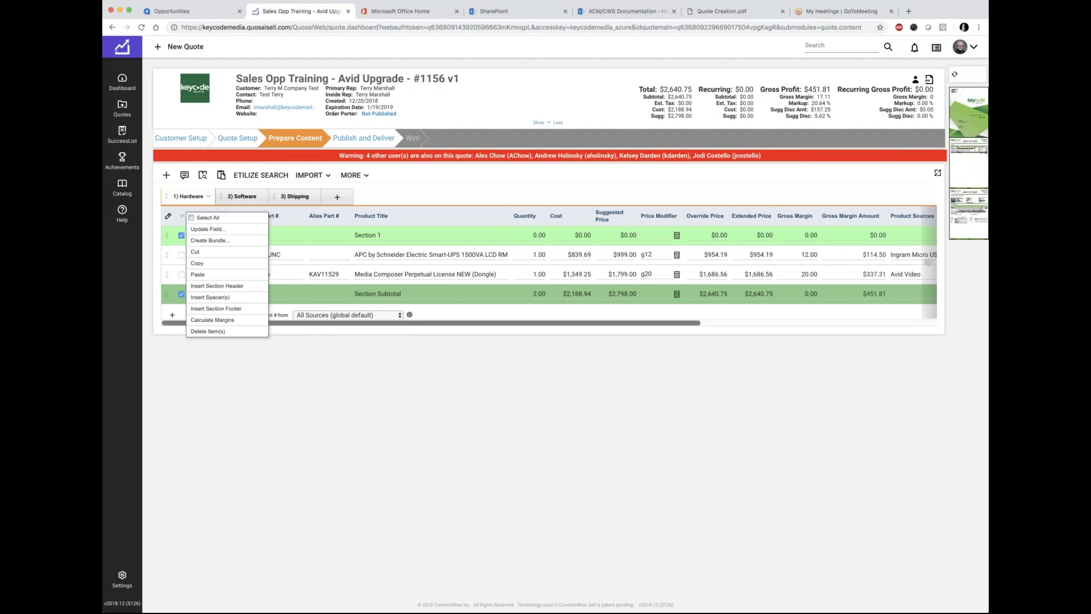
click(196, 331)
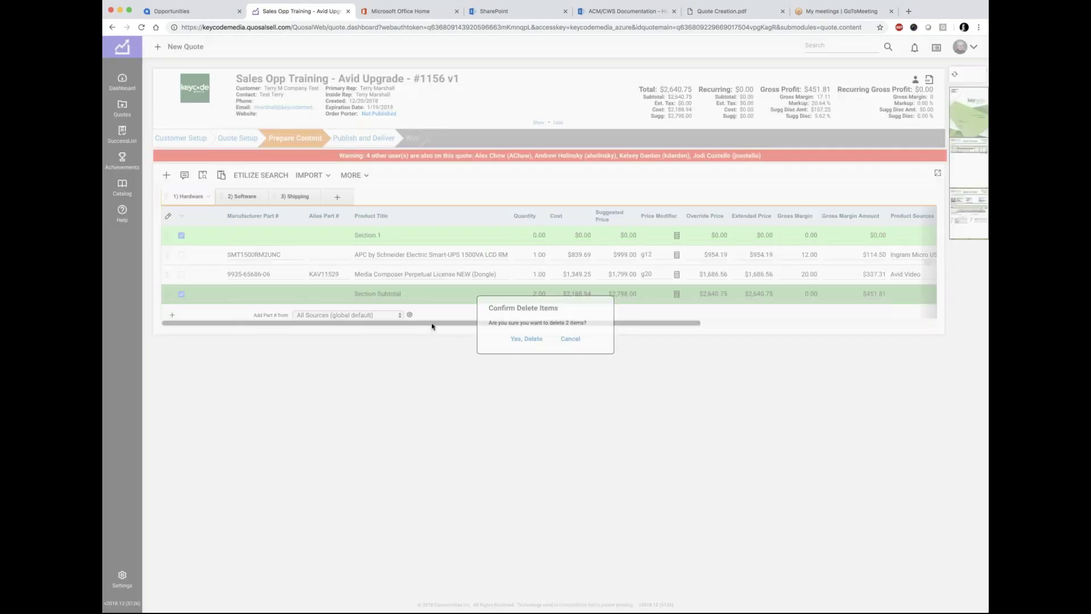
click(526, 339)
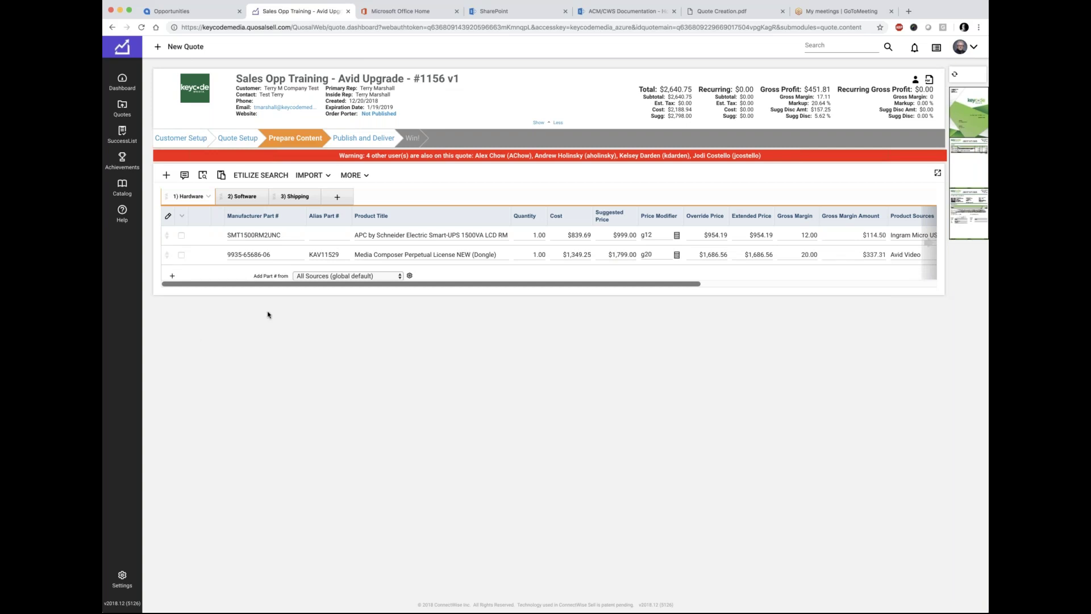
Step: Cut the Media Composer license from Hardware, paste it into Software, and refresh the preview
click(245, 199)
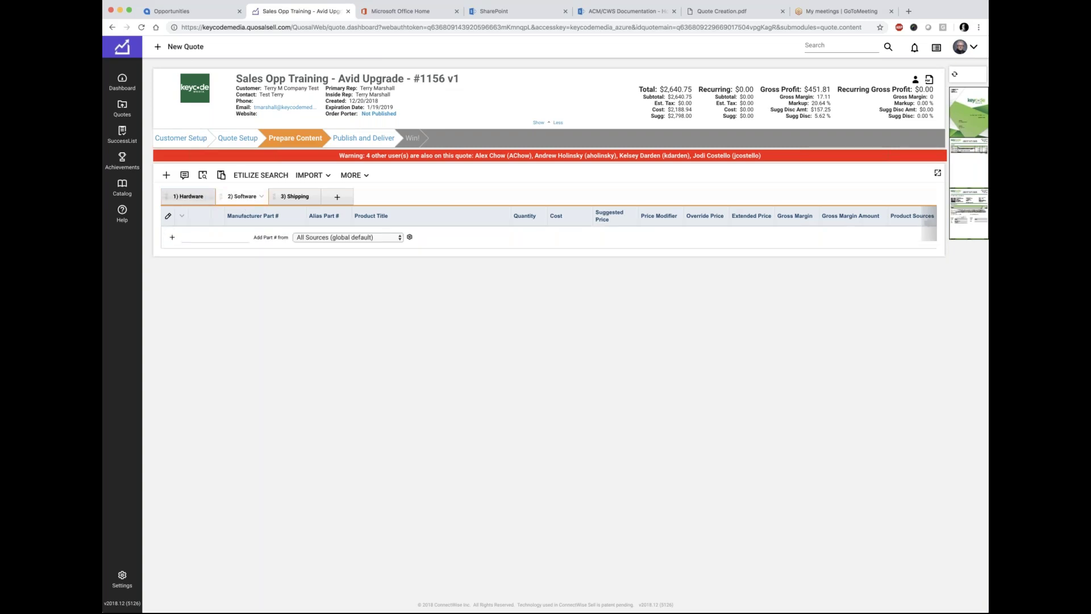
click(191, 199)
click(181, 256)
click(181, 216)
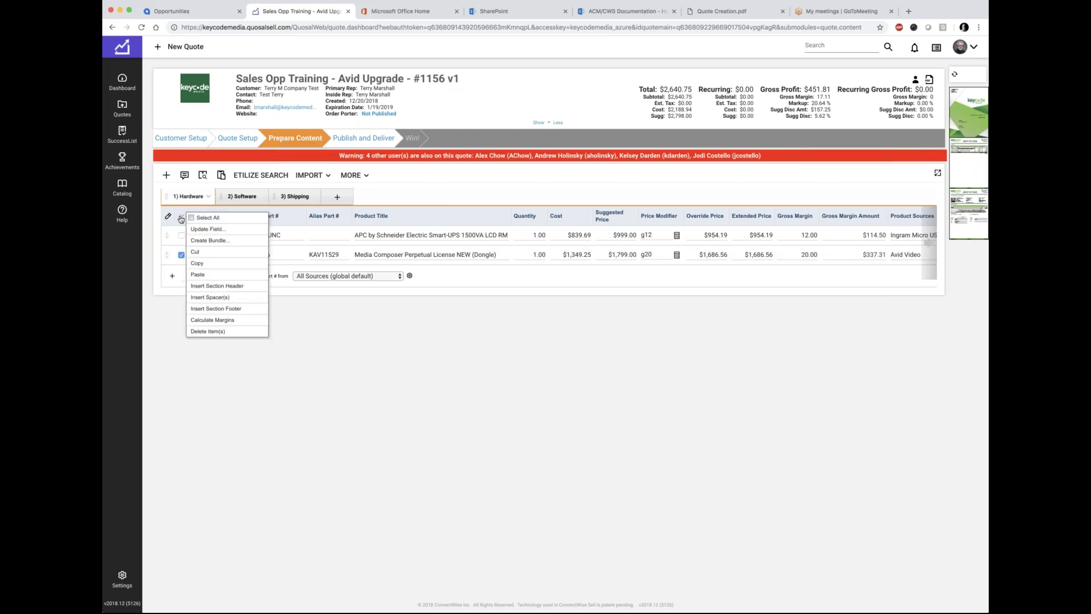
click(195, 252)
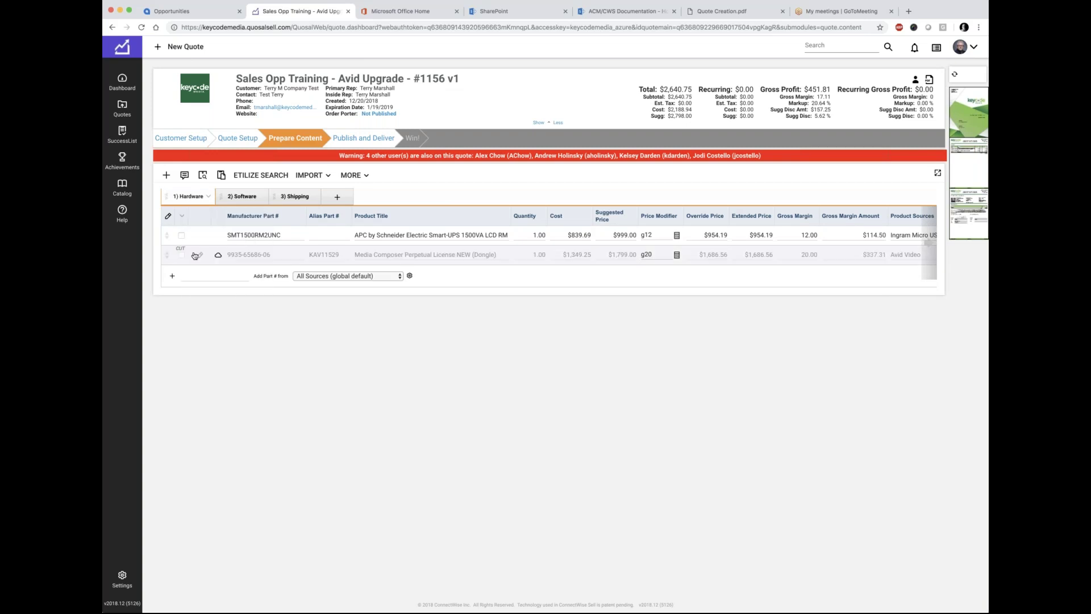
click(242, 196)
click(182, 216)
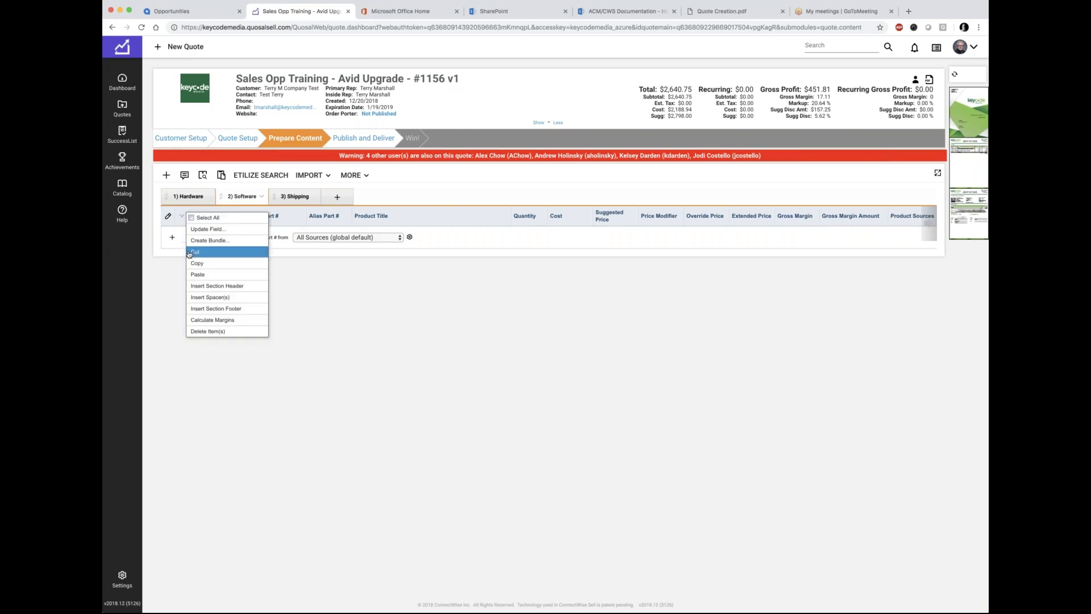
click(192, 277)
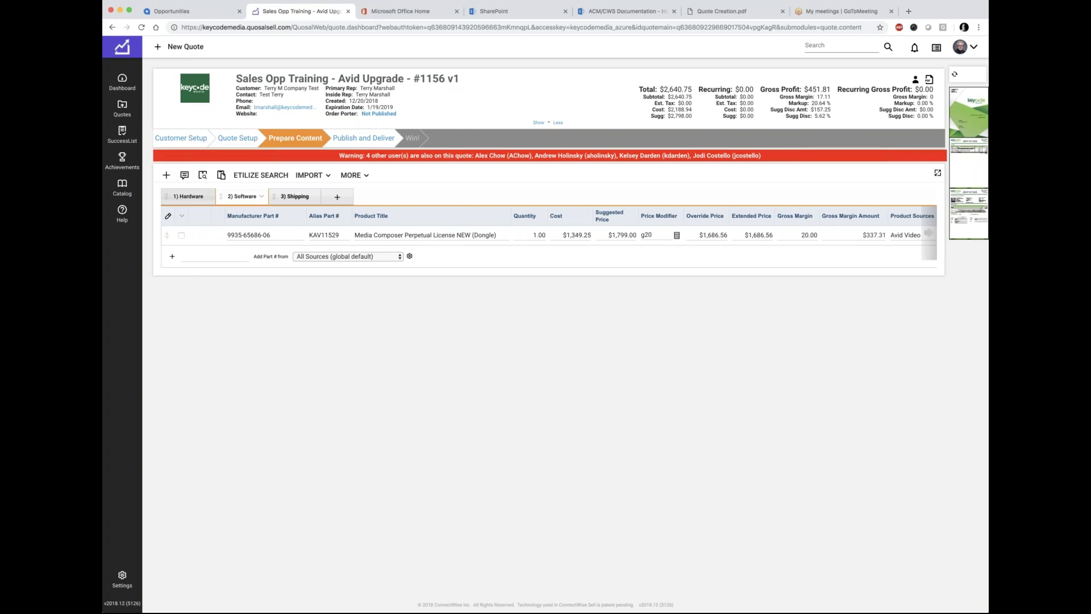
click(956, 77)
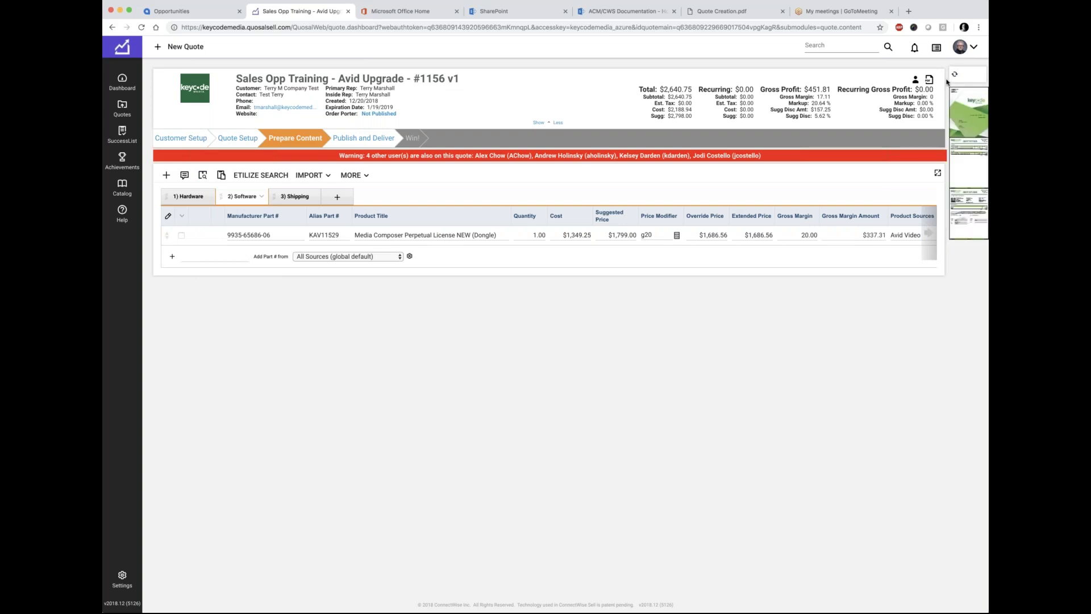
Step: Inspect preview pages 2 and 3, then view the Shipping tab's STD FREIGHT and EXP FREIGHT lines
mouse_move(966, 153)
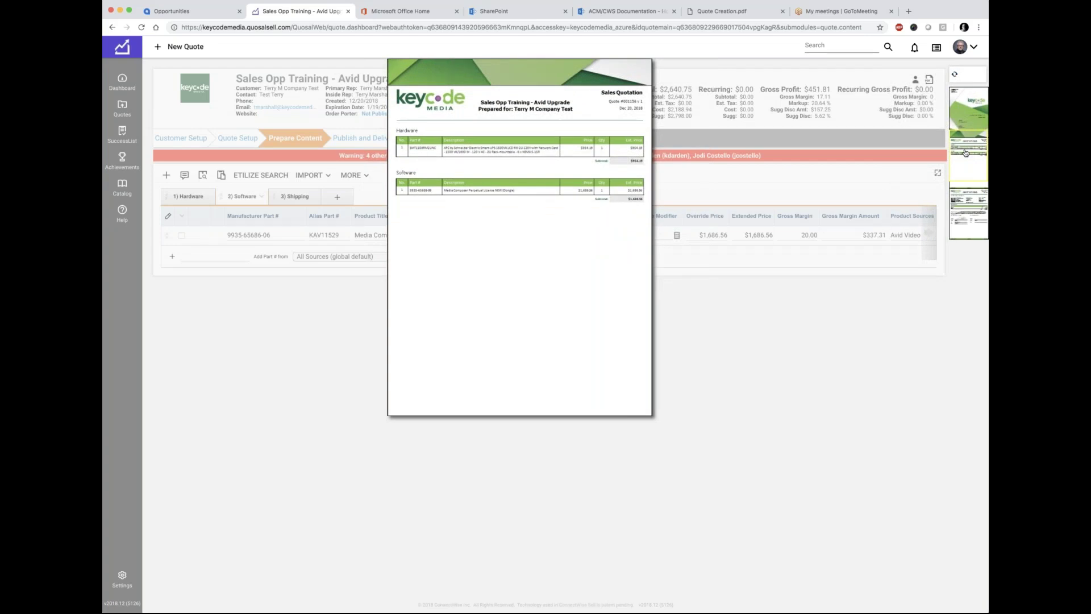
mouse_move(962, 207)
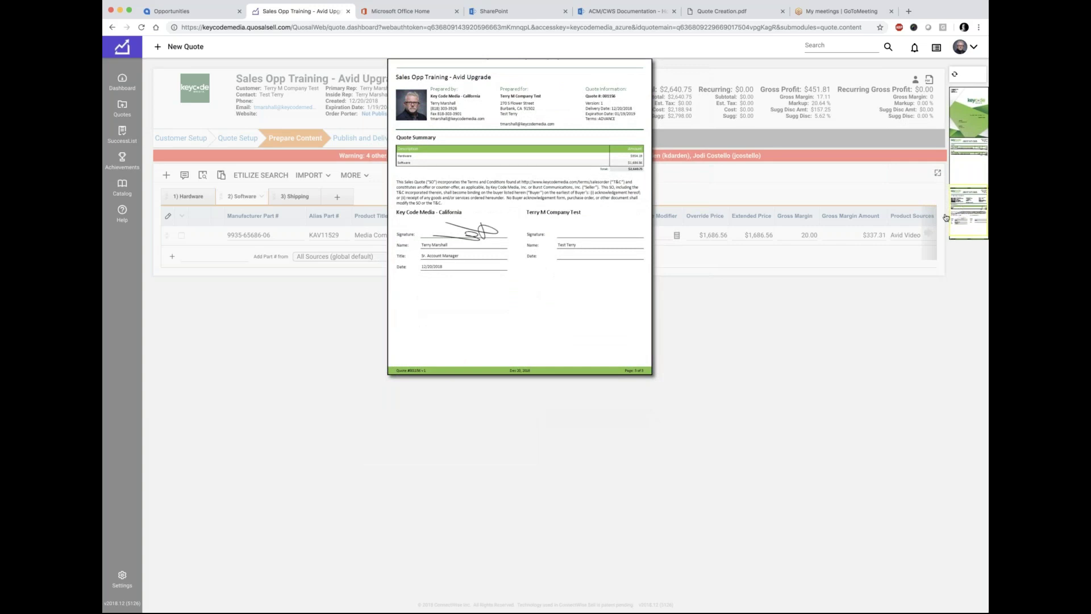
click(295, 197)
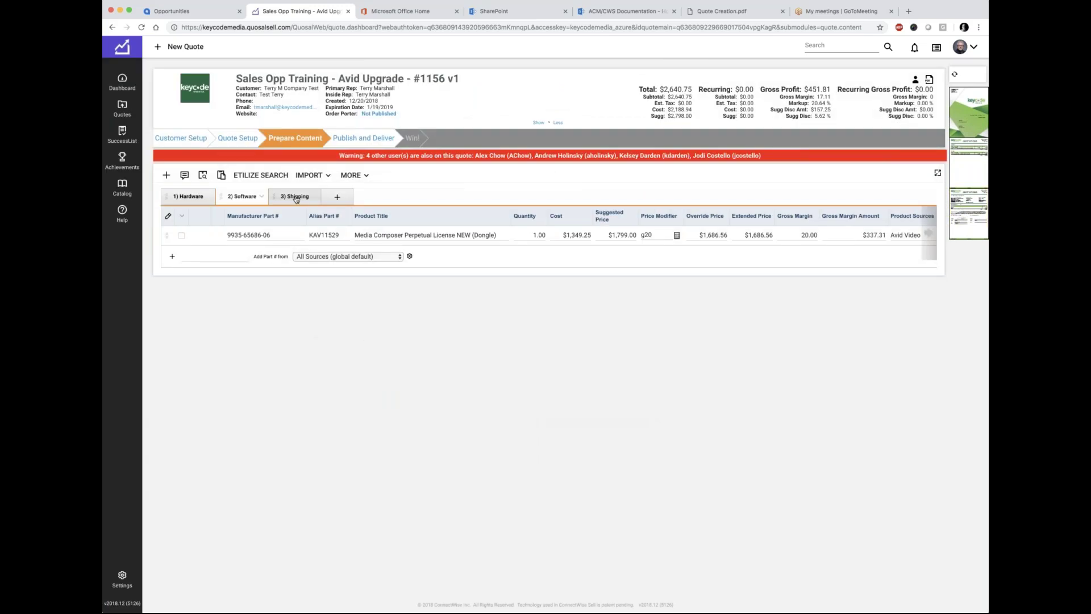
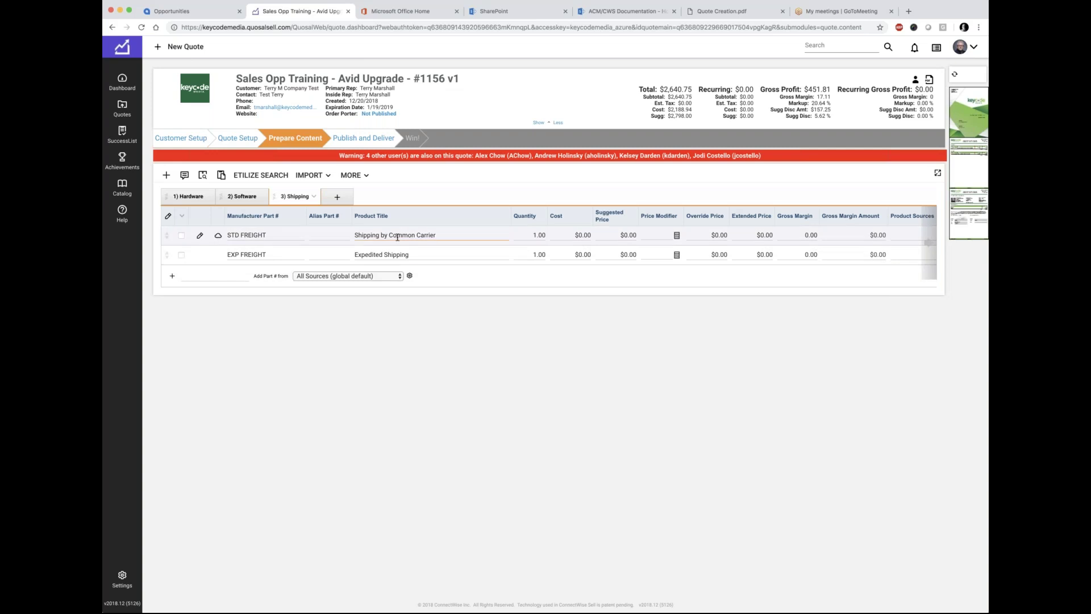
Step: Set the STD FREIGHT line's cost and suggested price to 25, then refresh and open the quote PDF
click(582, 236)
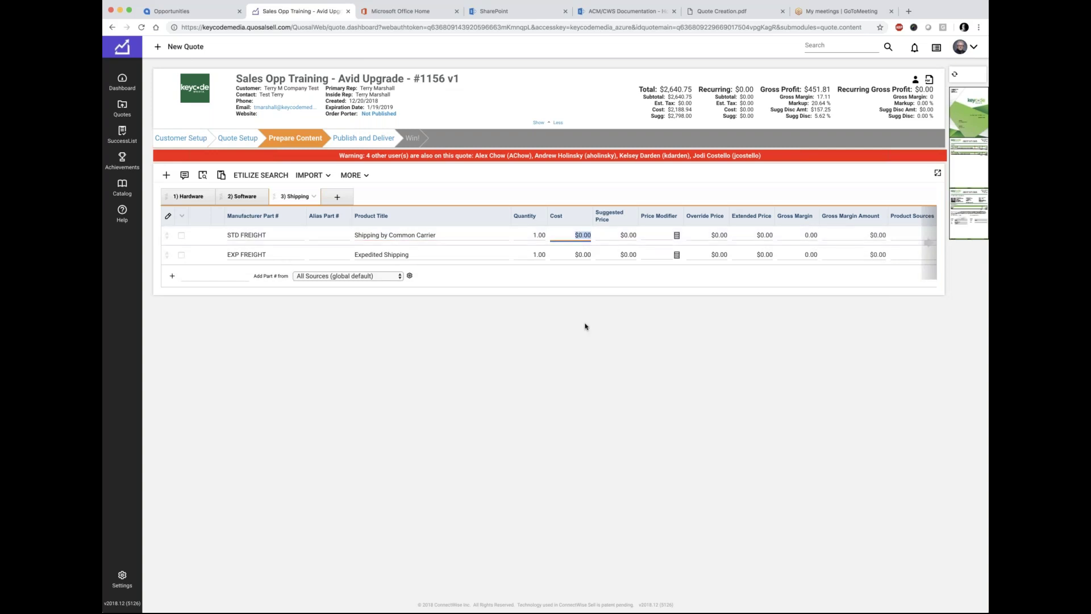
text(25)
key(Tab)
text(25)
key(Tab)
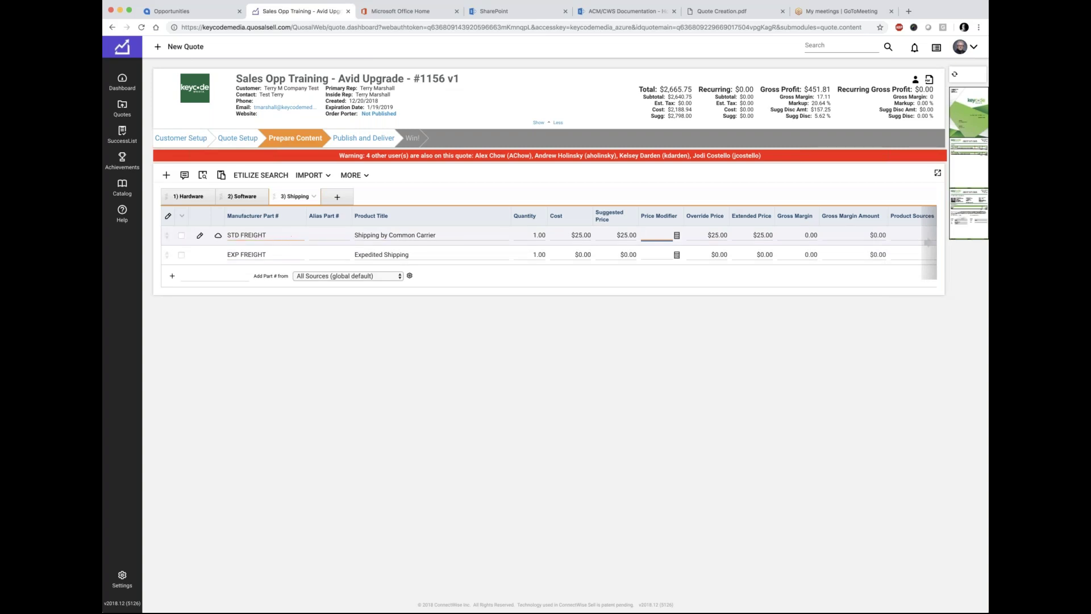
click(956, 75)
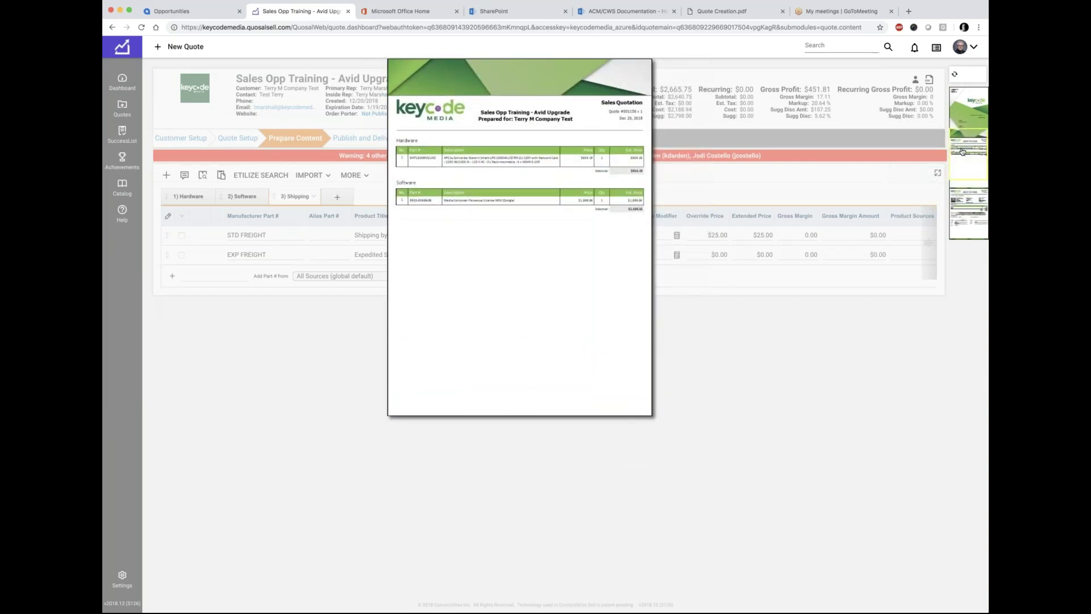
click(964, 205)
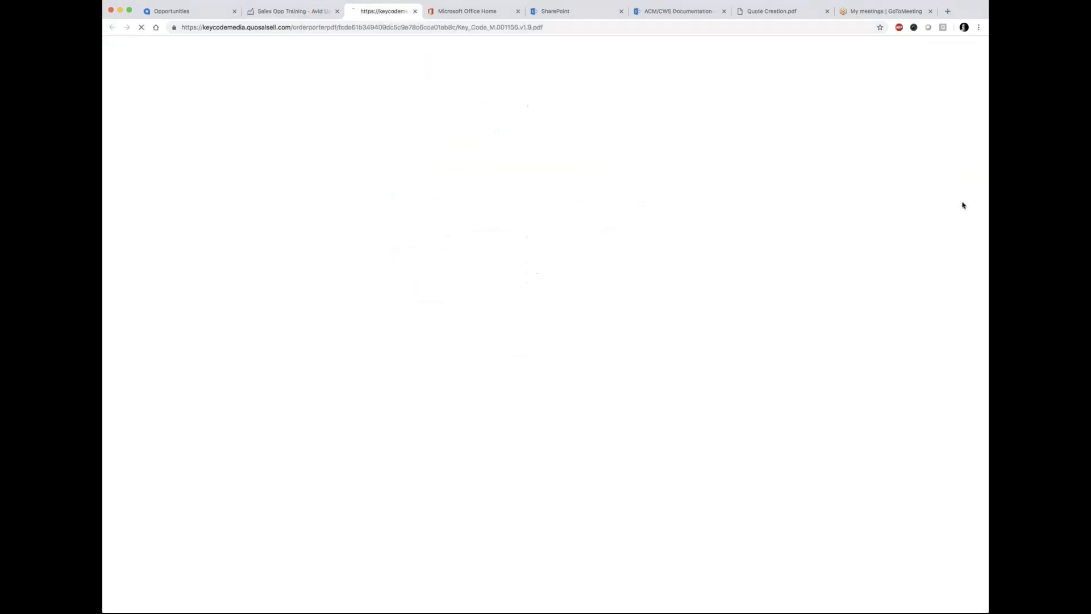
Step: Verify the PDF summary shows $25.00 shipping and a $2,665.75 total, then close the PDF
scroll(376, 239, down, 5)
scroll(377, 241, down, 10)
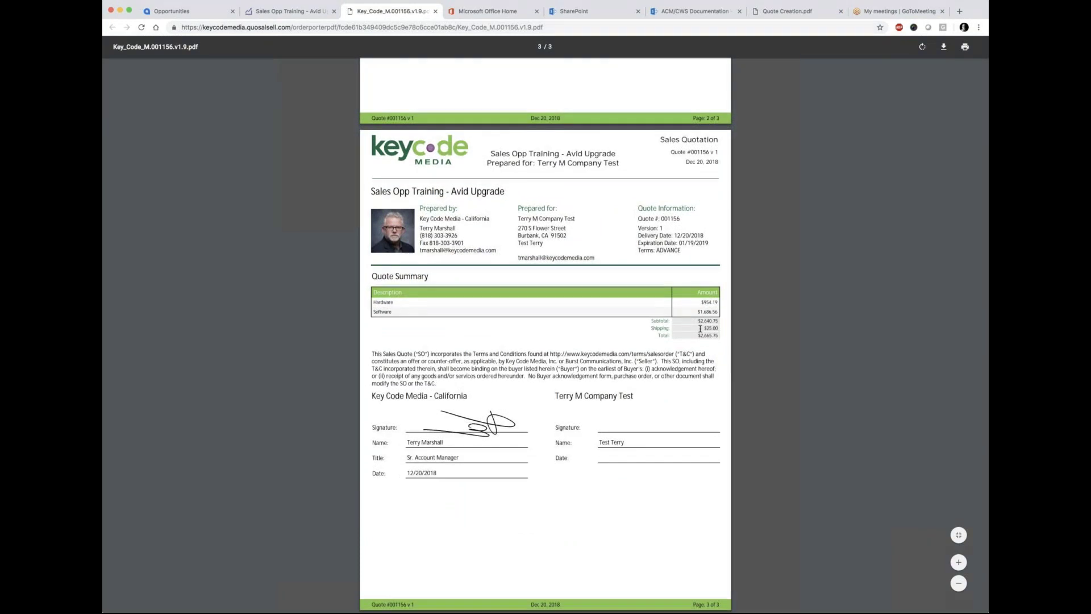
drag(703, 328, 720, 327)
click(435, 10)
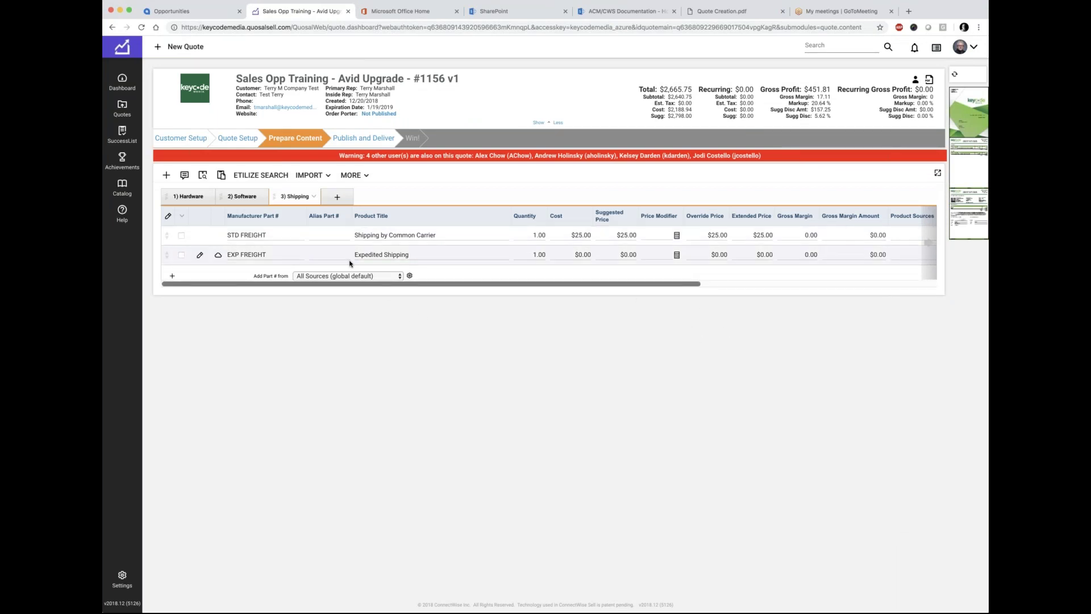
click(313, 196)
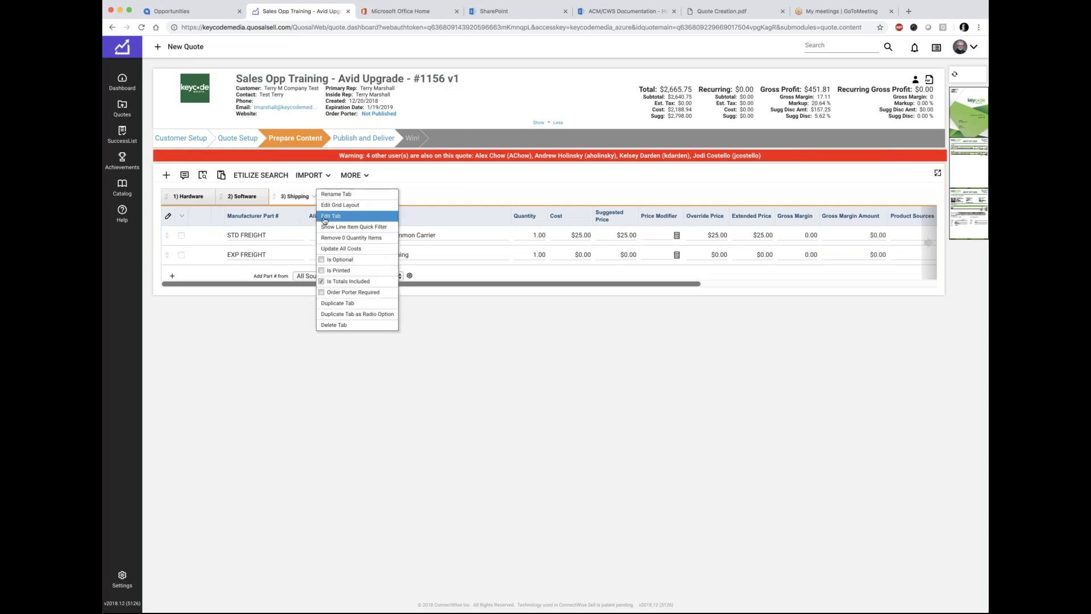
click(262, 348)
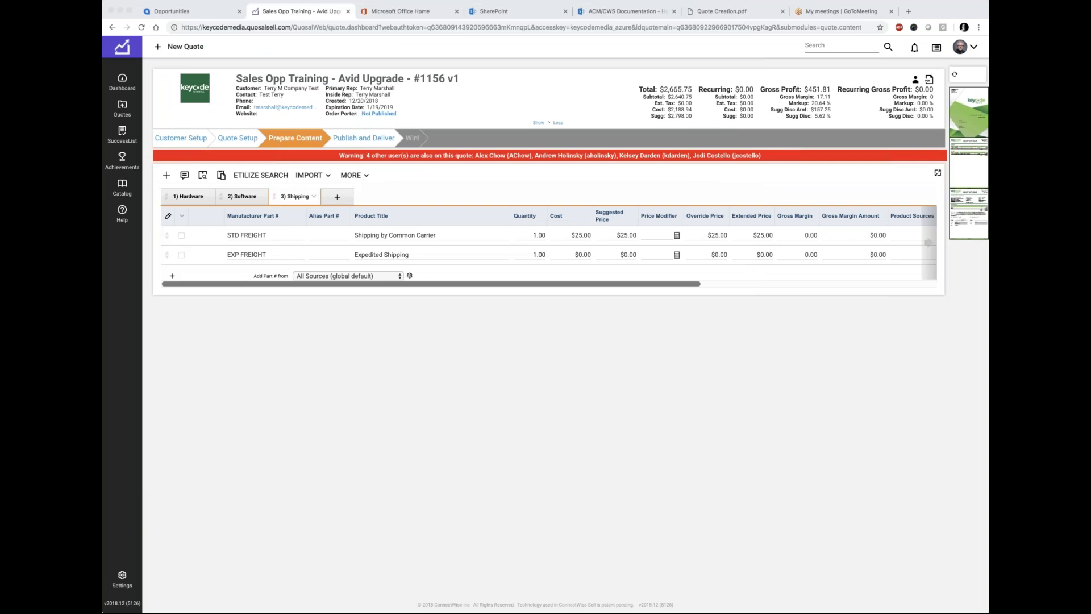
Step: Switch from the browser to the KCM PS BOM template test workbook in Excel
key(super+Tab)
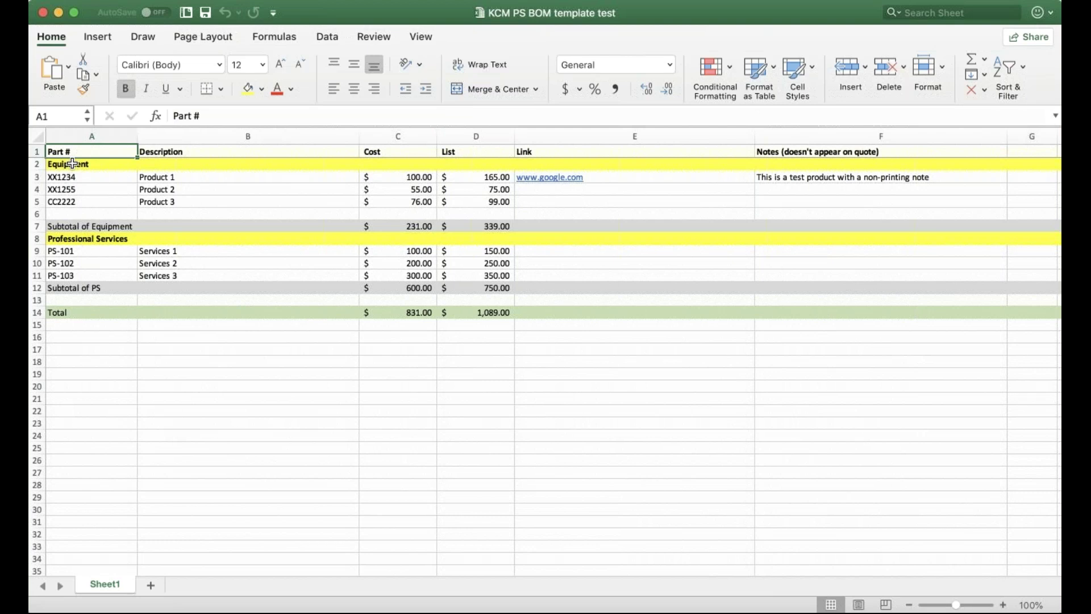
click(154, 154)
click(394, 152)
click(453, 151)
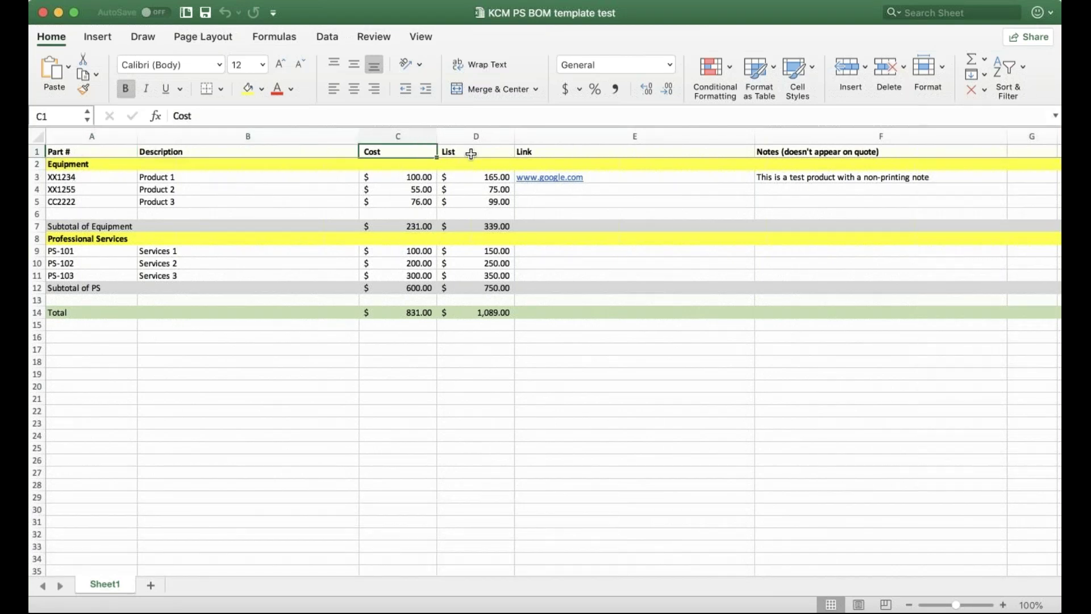
click(625, 157)
click(803, 153)
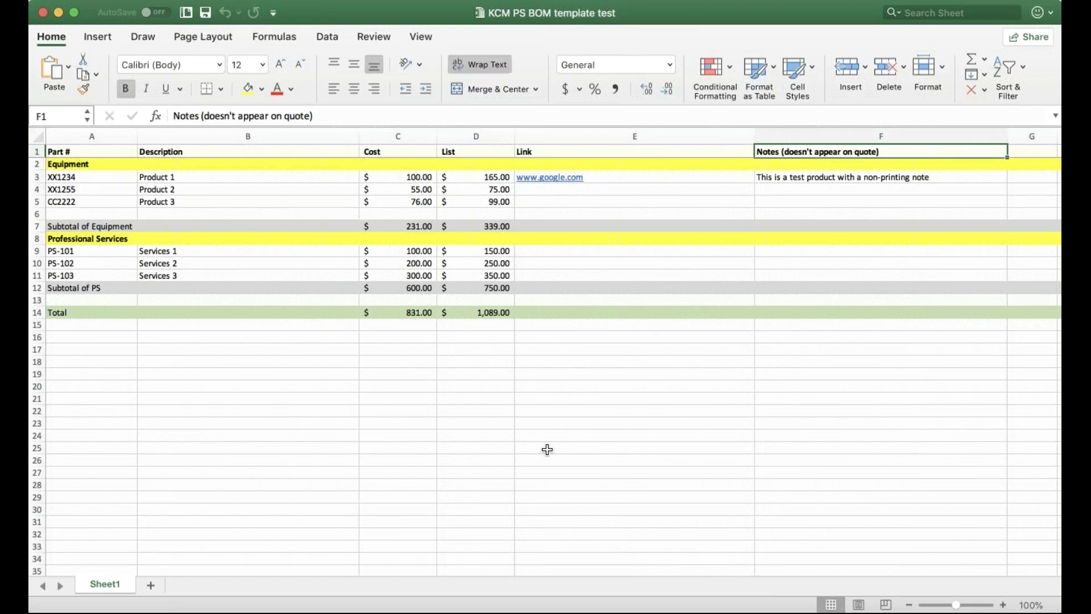
key(Left)
key(Left)
key(Left)
key(Left)
key(Left)
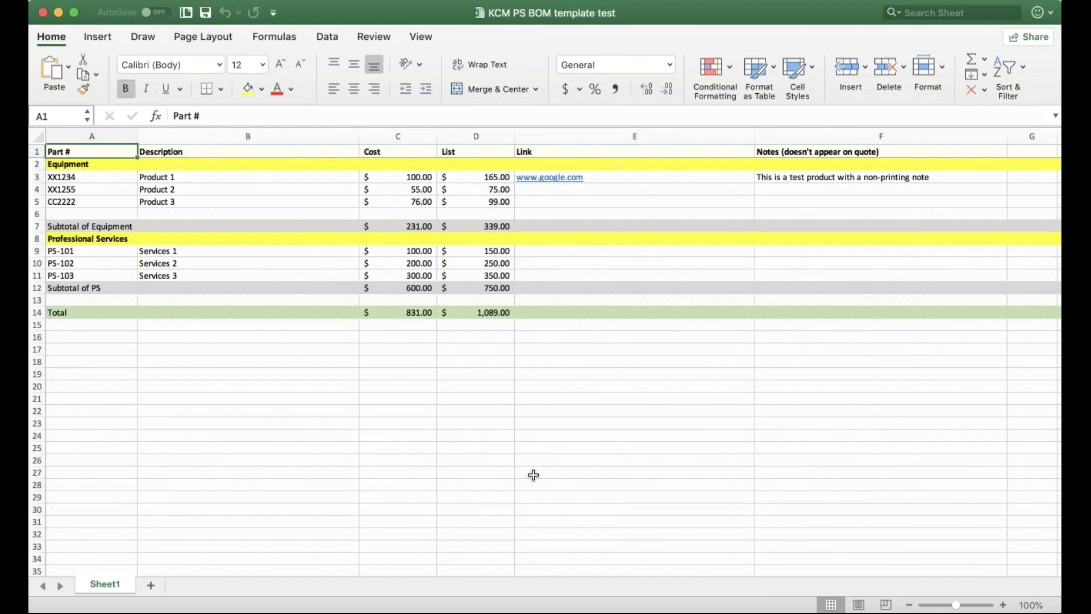
key(Down)
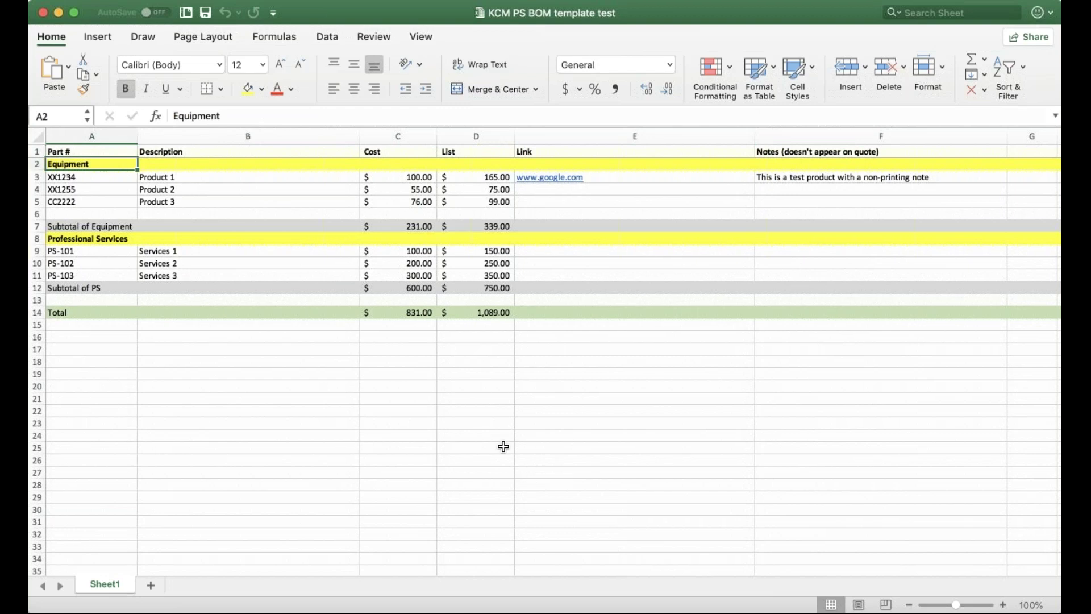
key(Down)
key(Down)
key(Down)
key(Down)
key(Down)
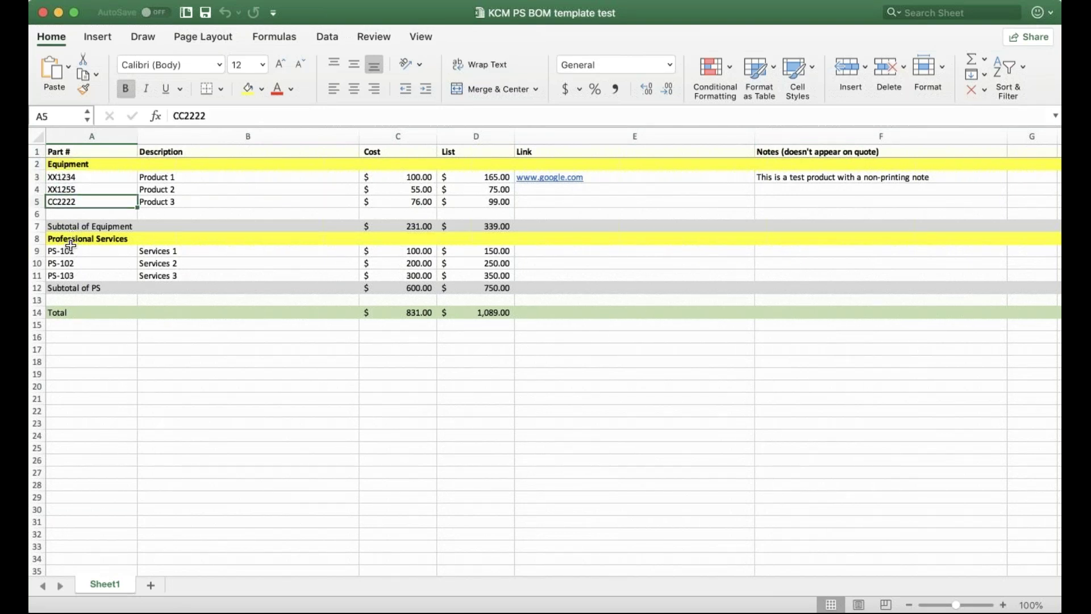
key(Down)
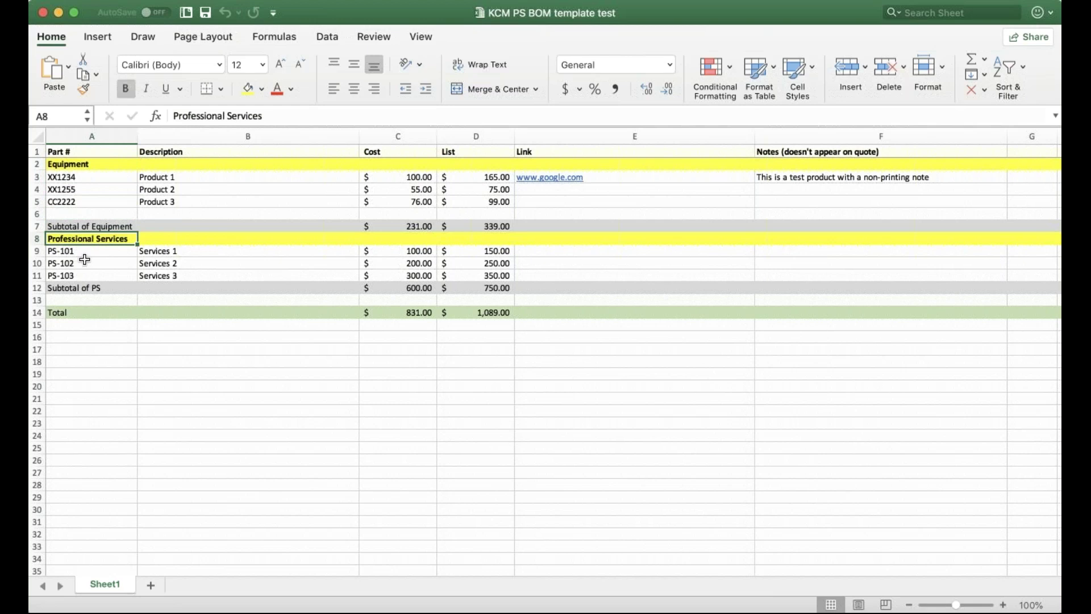
key(Up)
key(Up)
key(Up)
key(Up)
key(Down)
key(Down)
key(Down)
key(Down)
key(Down)
key(Down)
key(Down)
key(Down)
key(Down)
key(Down)
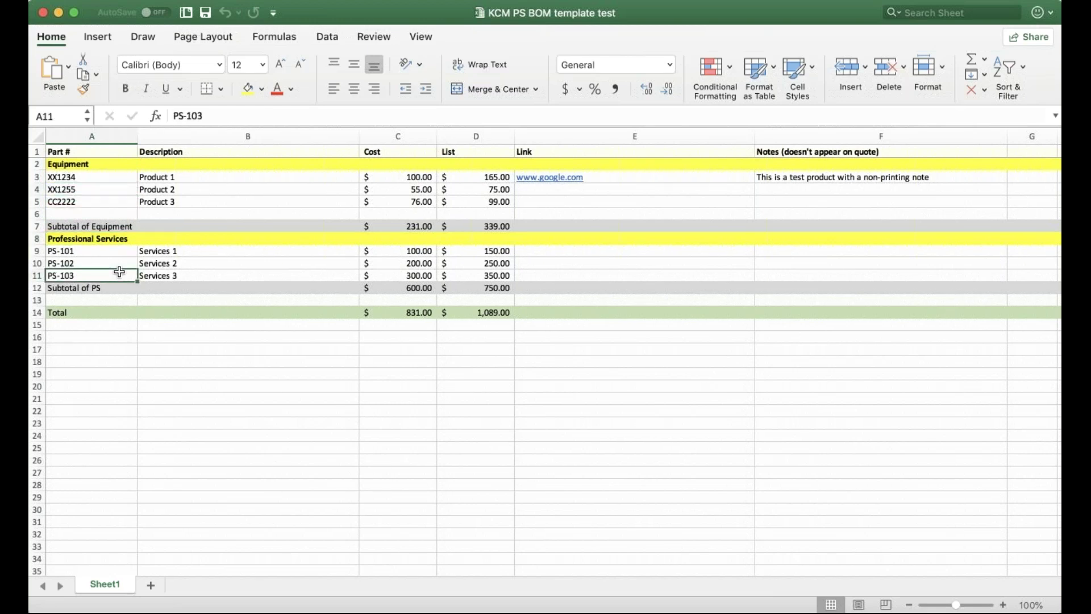
key(Up)
key(Up)
key(Up)
key(Up)
key(Up)
key(Up)
key(Up)
key(Up)
key(Up)
key(Up)
key(Up)
key(Up)
key(Up)
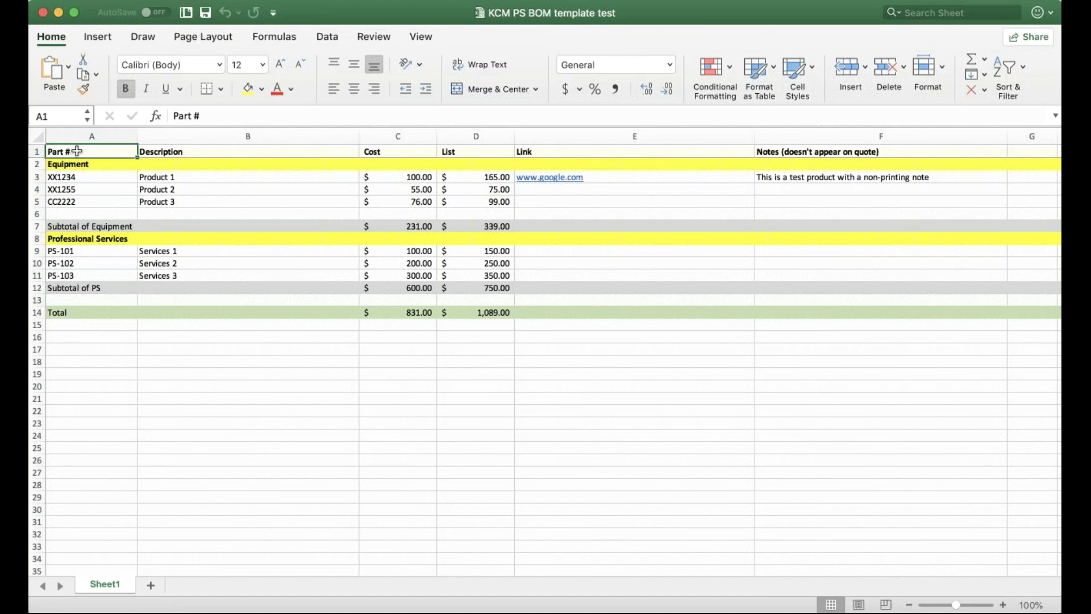
Step: Copy the BOM range A1:F11 in Excel and switch back to the Sell quote
drag(74, 152, 822, 272)
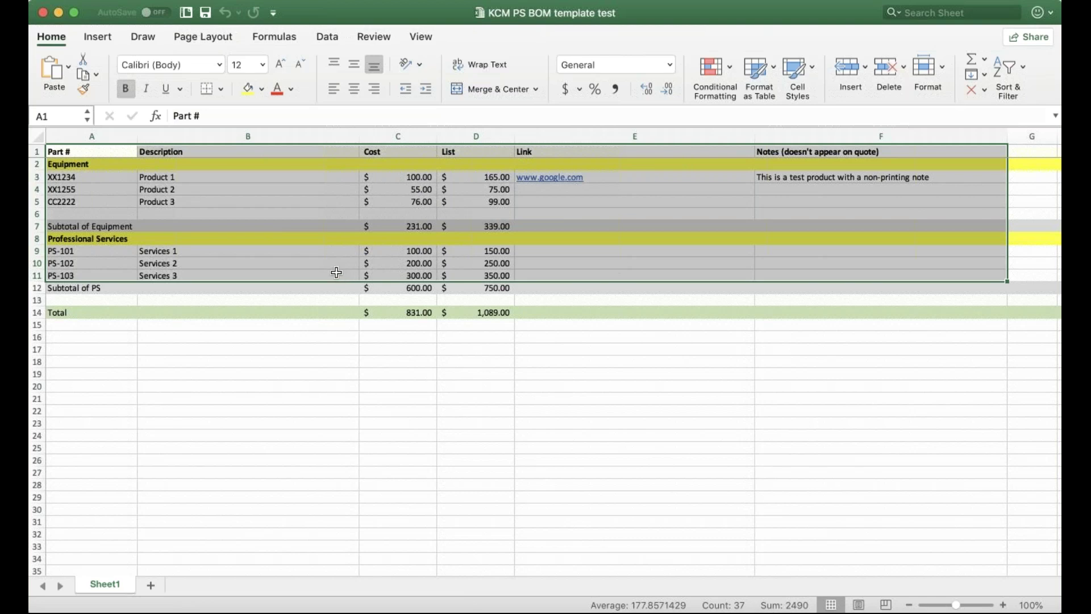
key(super+c)
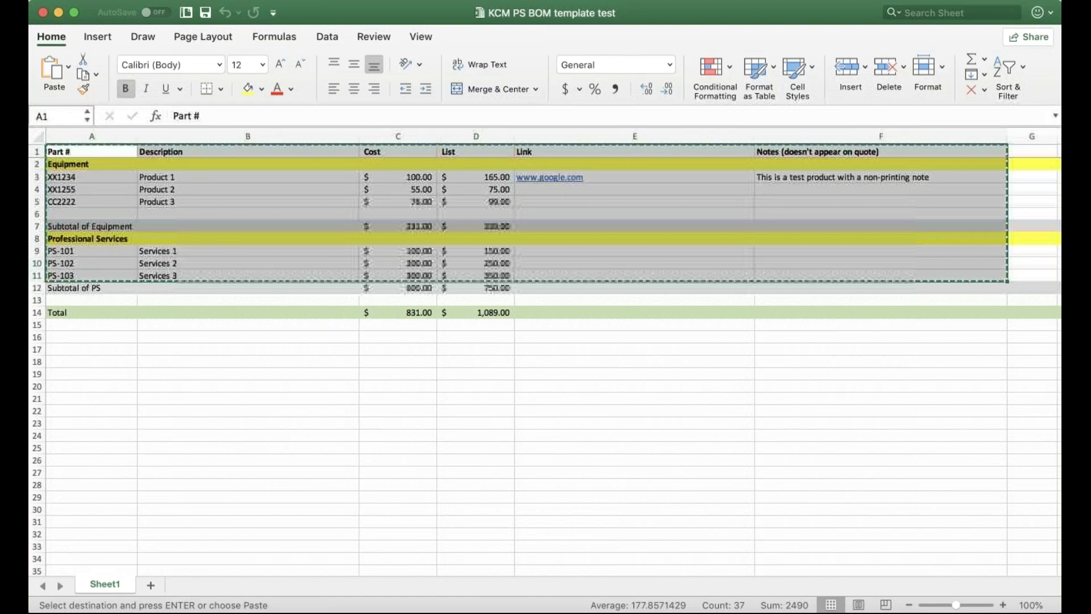
key(super+Tab)
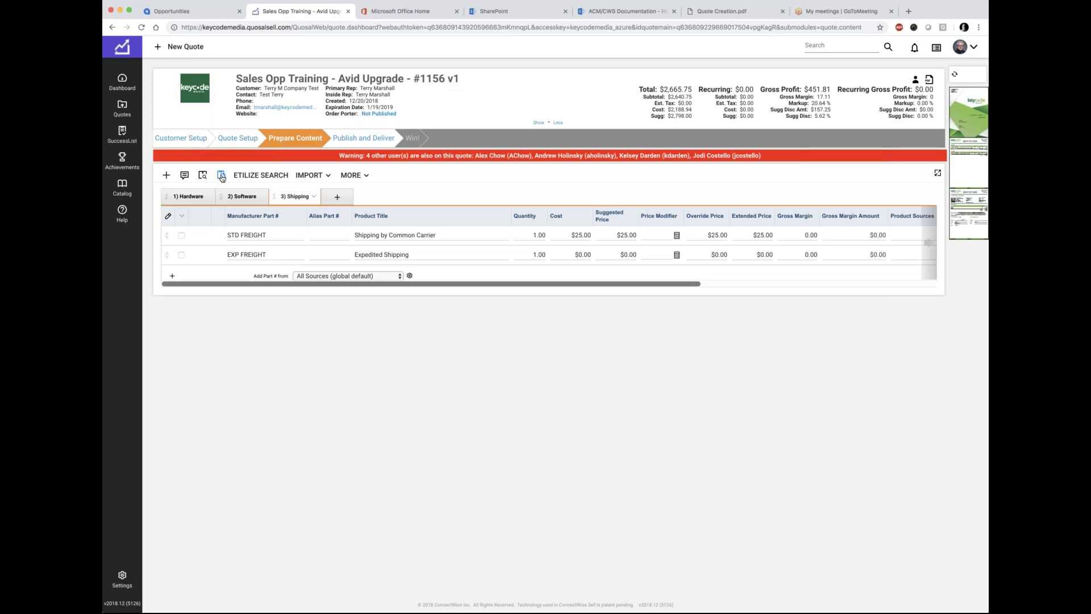
Step: Paste the copied BOM rows into the Paste Quote window and continue to field mapping
click(222, 177)
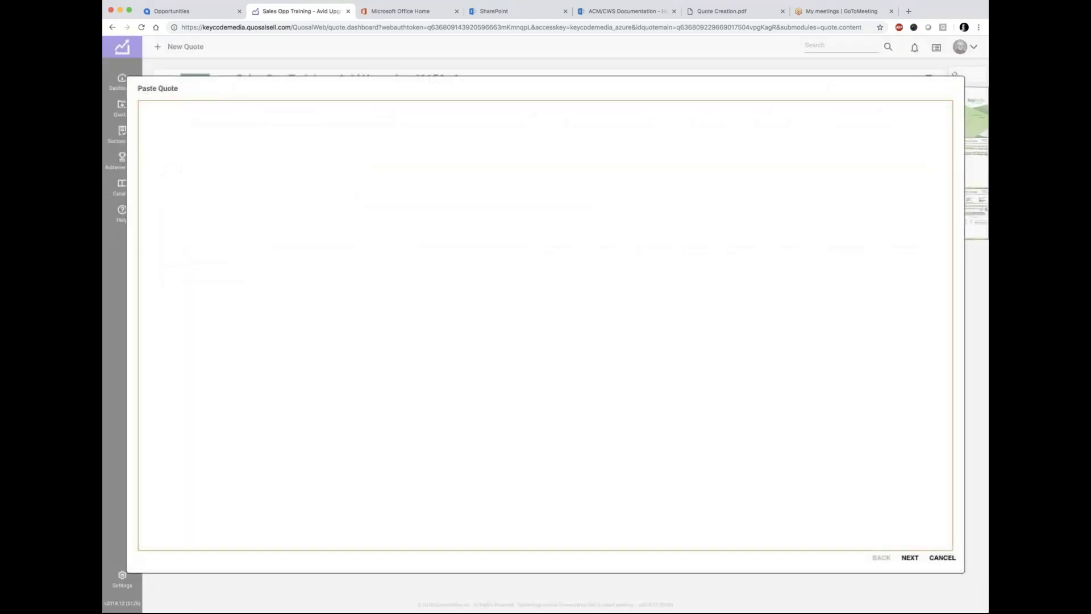
click(229, 147)
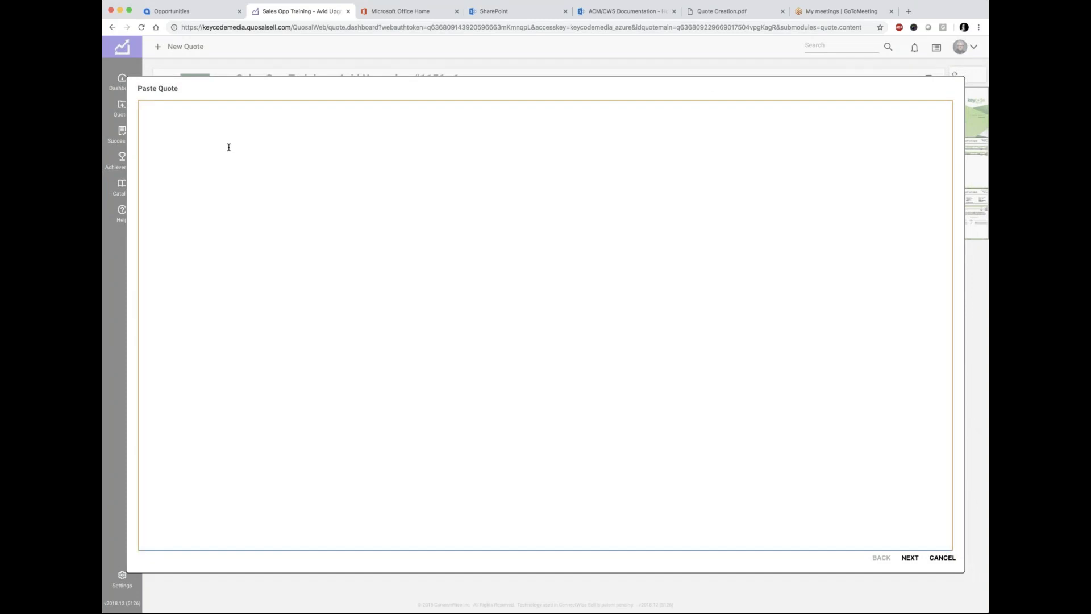
key(super+v)
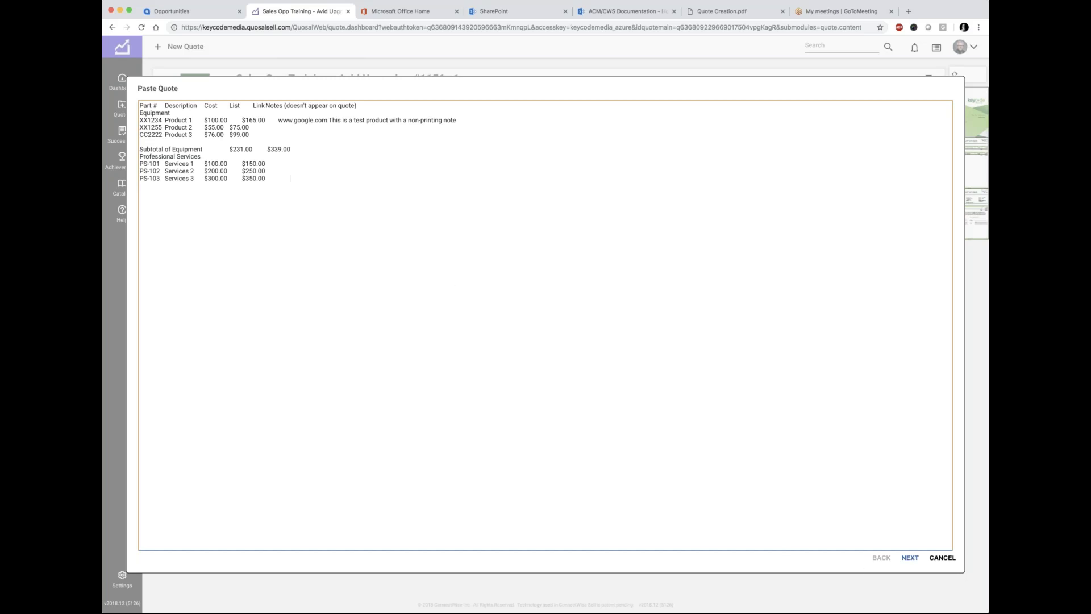
click(909, 559)
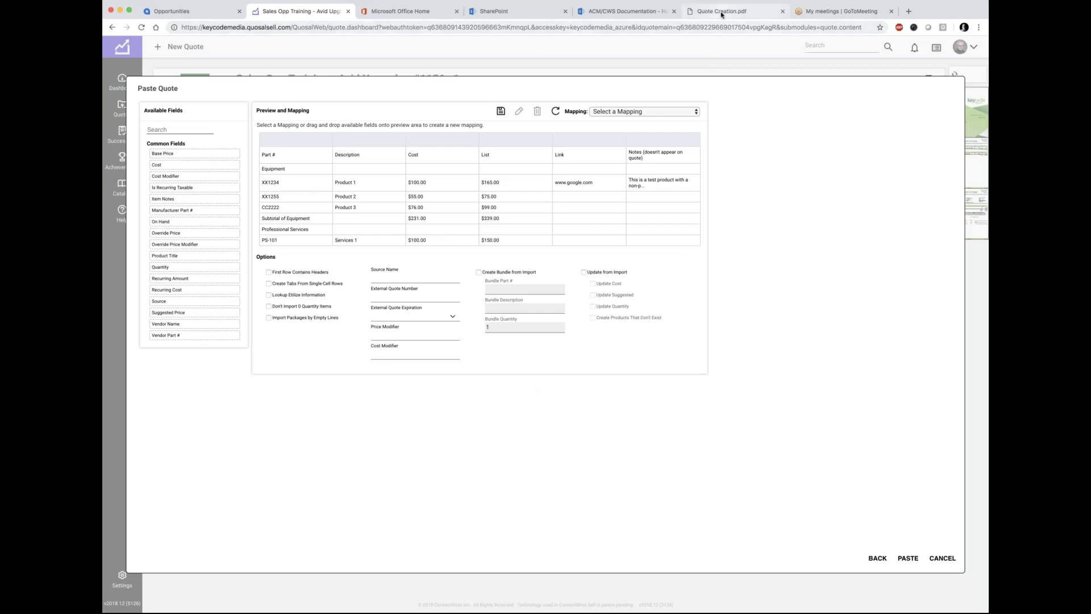
Step: Bring up the Quote Creation.pdf workflow diagram in its browser tab
click(720, 13)
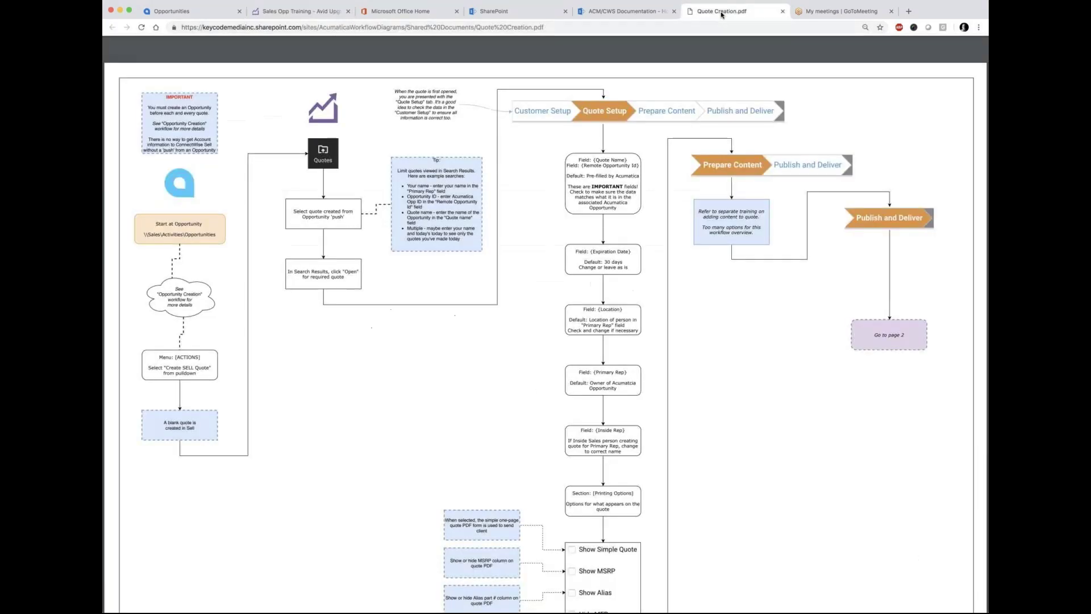
Step: Close Quote Creation.pdf and open ConnectWise Sell quote paste.pdf from the ACM/CWS Documentation library
click(782, 11)
click(614, 13)
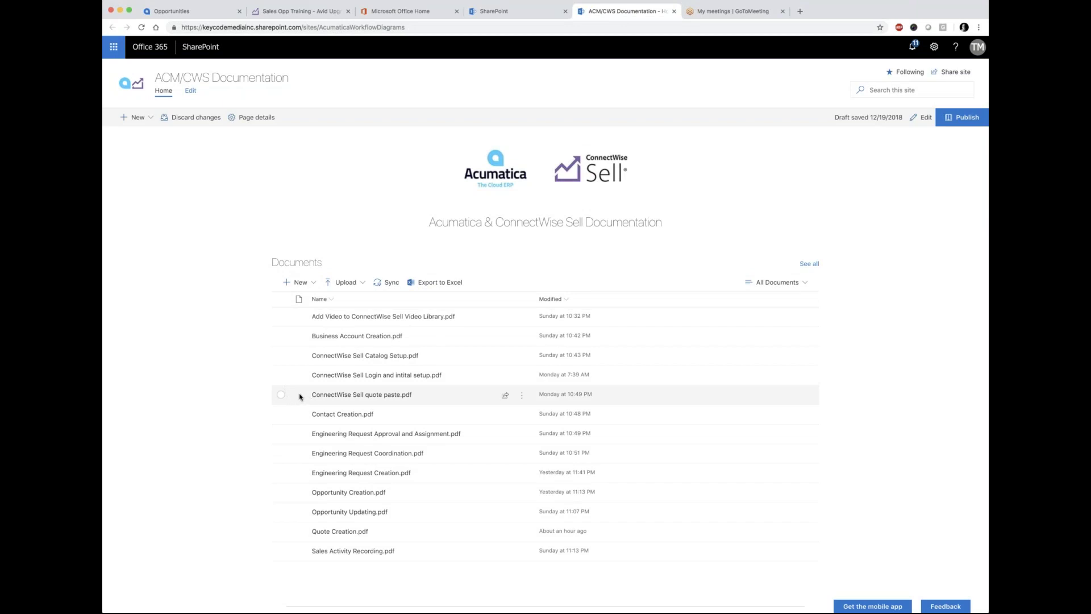
click(354, 399)
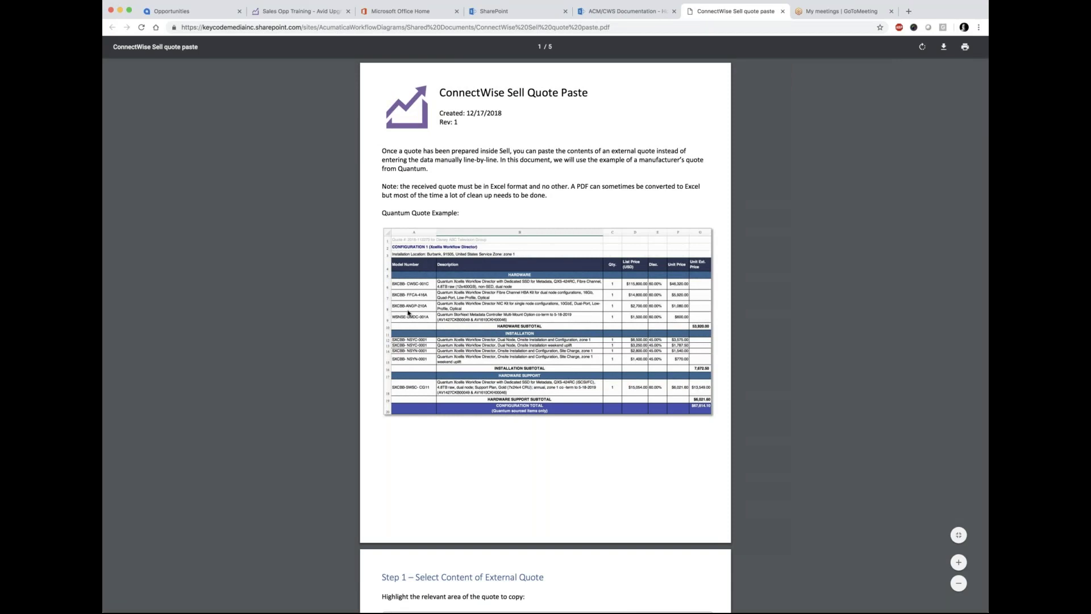
Step: Scroll the quote paste guide to the Sell Fields table and highlight its field list
scroll(531, 206, down, 5)
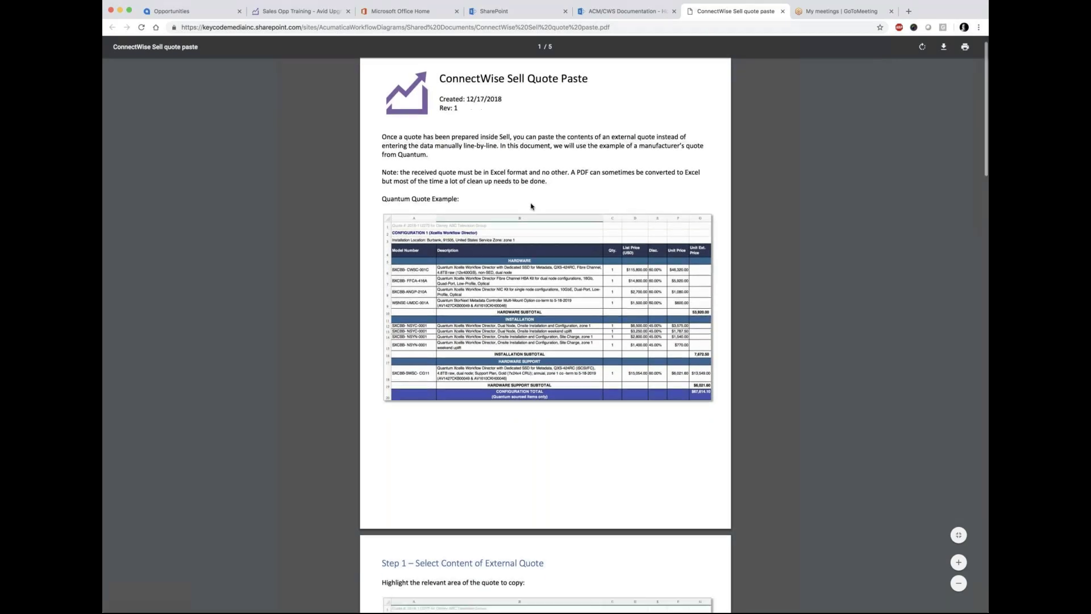
scroll(532, 207, down, 4)
scroll(531, 206, up, 7)
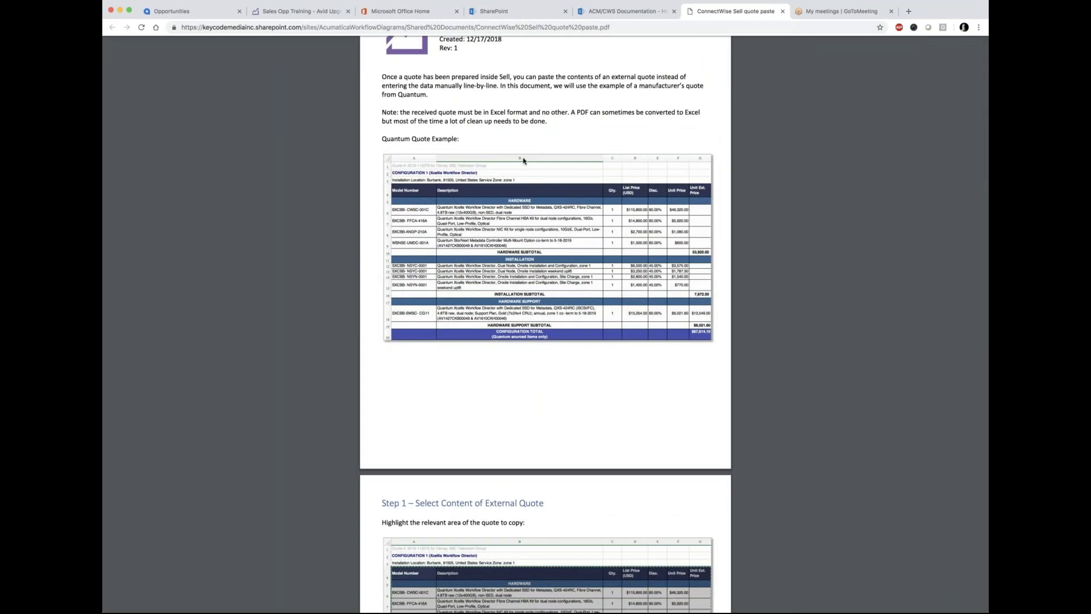
scroll(500, 208, up, 1)
scroll(465, 207, down, 6)
scroll(475, 273, down, 5)
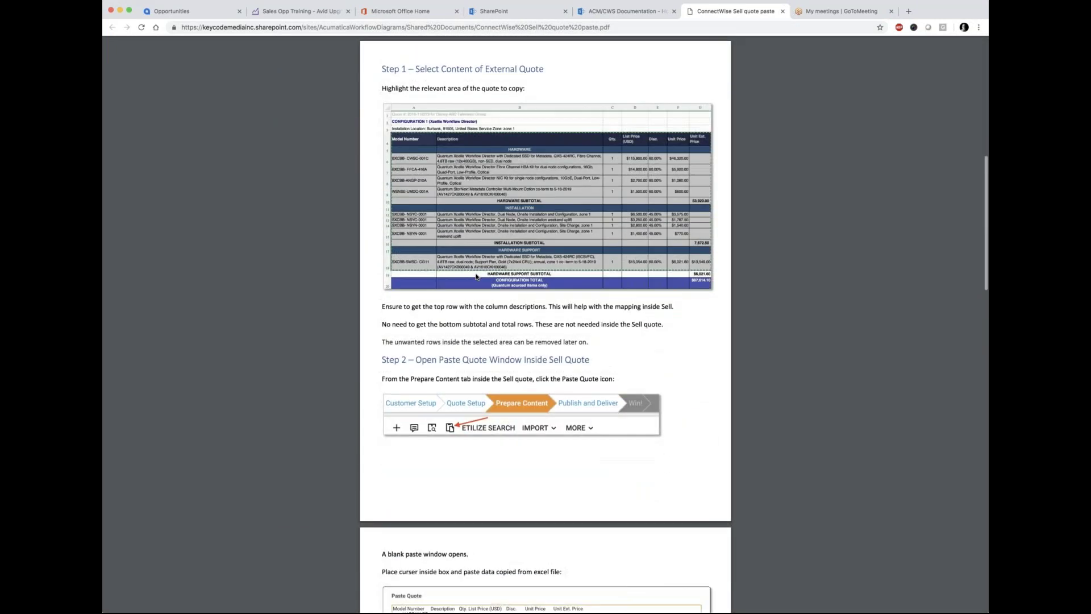
scroll(476, 276, down, 7)
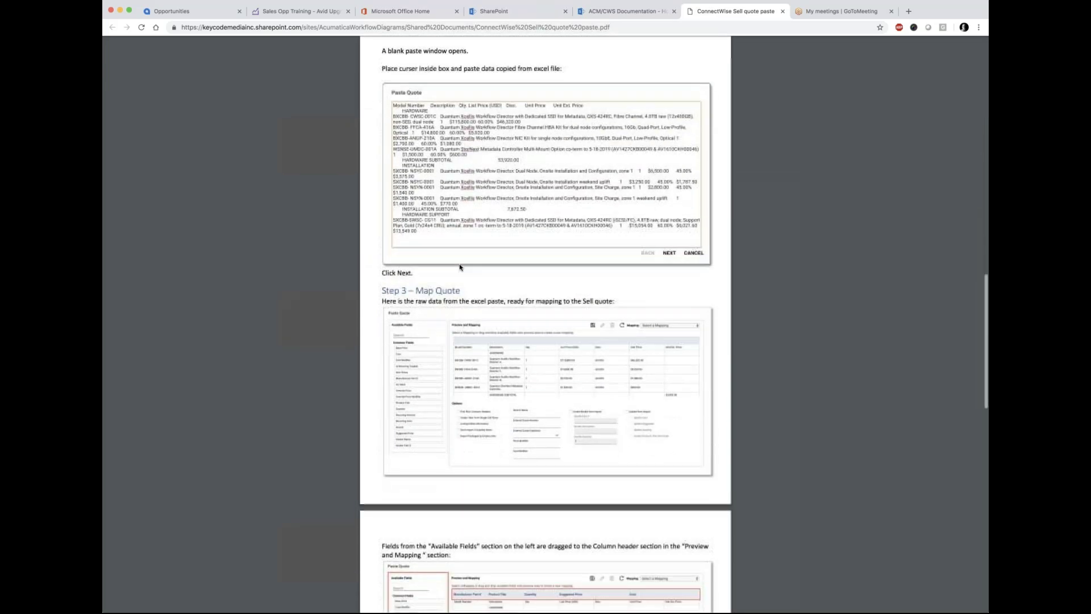
scroll(459, 267, down, 6)
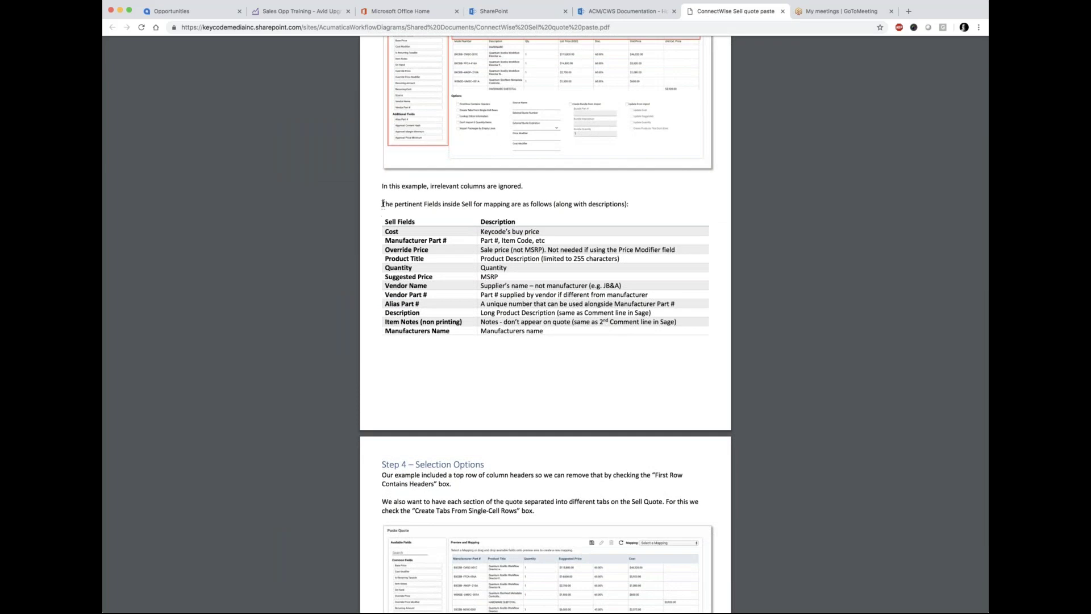
drag(382, 203, 539, 330)
click(454, 361)
Step: Highlight Product Title and Description in the guide, then return to the Paste Quote dialog
drag(424, 259, 382, 259)
drag(423, 313, 380, 312)
click(200, 11)
click(307, 12)
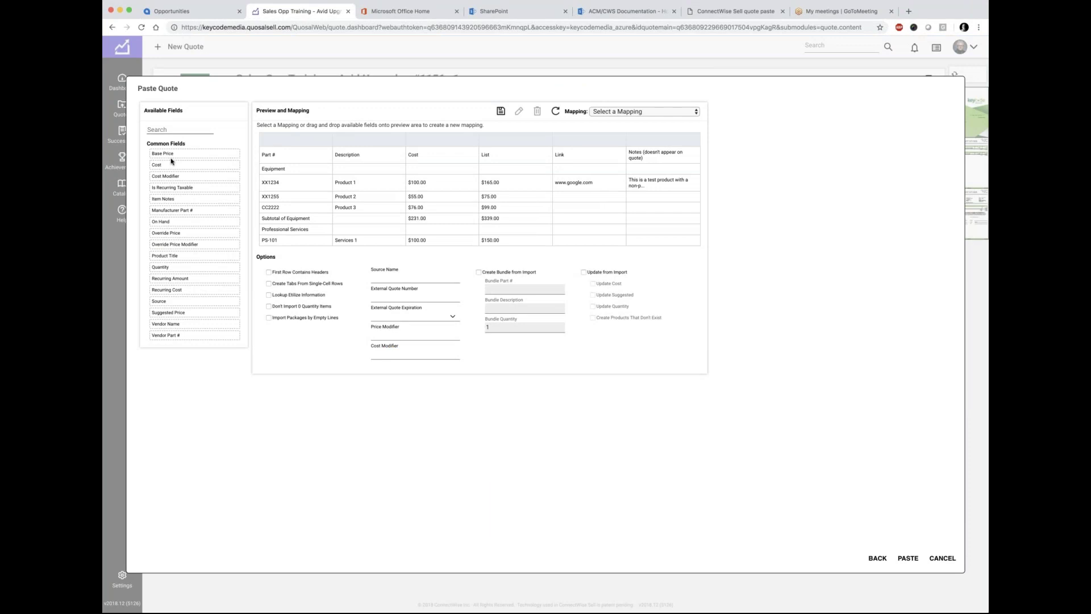
Step: Review the paste preview's column headings, including Cost and List, and check the saved mappings
scroll(171, 161, down, 10)
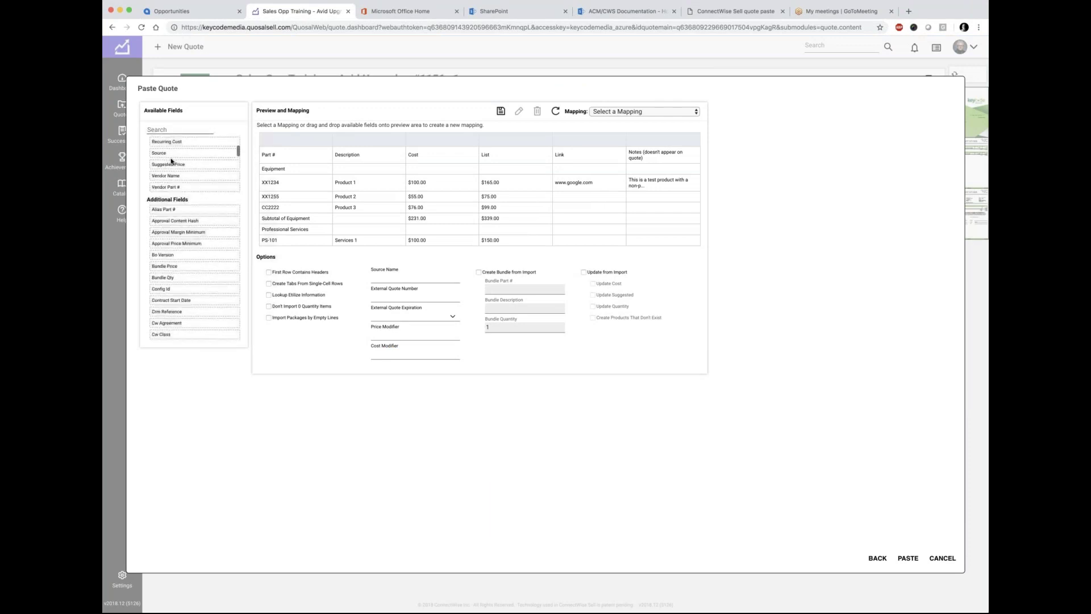
scroll(171, 161, down, 6)
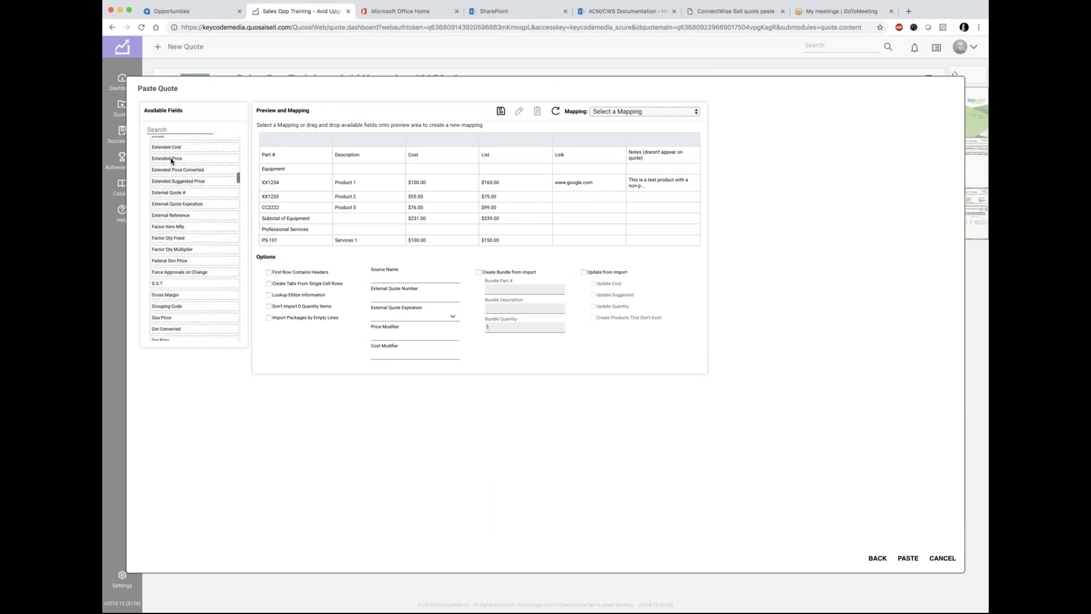
scroll(242, 144, up, 2)
drag(285, 155, 260, 155)
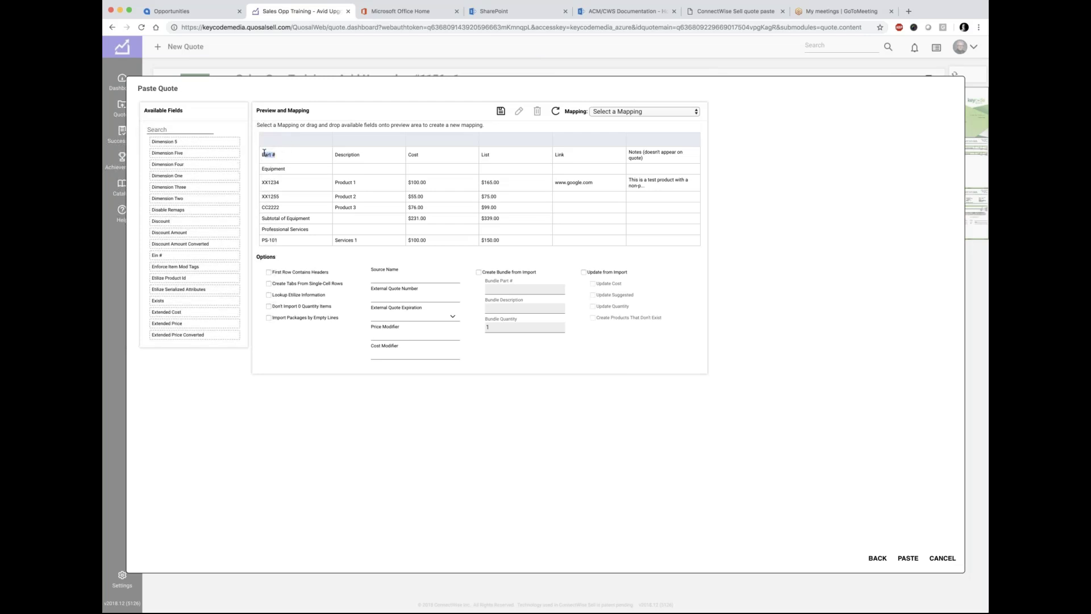
drag(364, 154, 339, 154)
drag(421, 158, 402, 158)
drag(494, 156, 480, 156)
click(657, 114)
scroll(190, 205, up, 5)
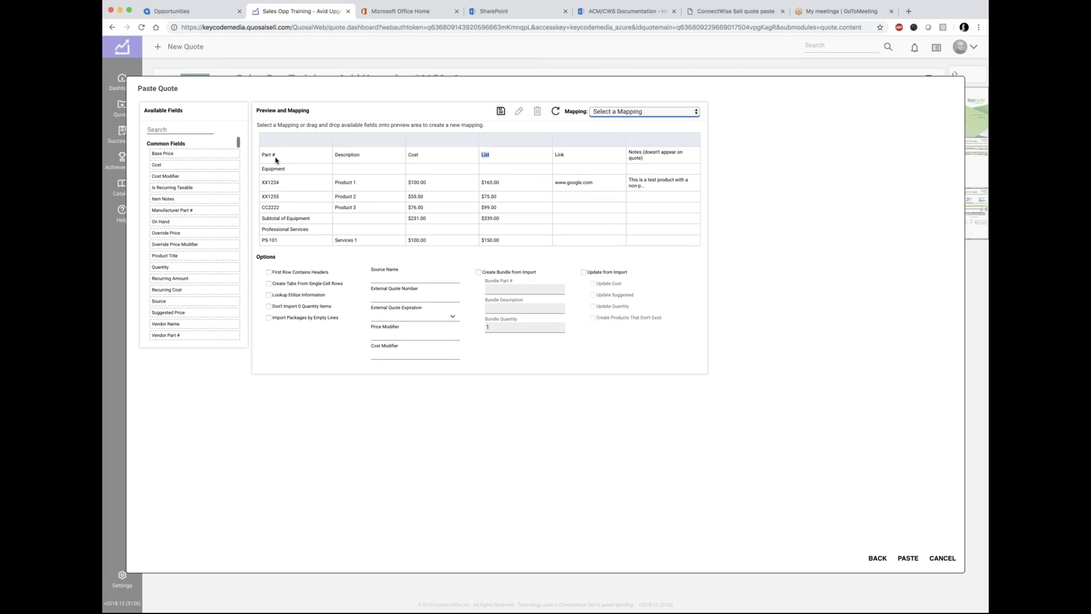
Step: Check the guide's Sell Fields heading, then map Manufacturer Part # onto the first preview column
click(750, 12)
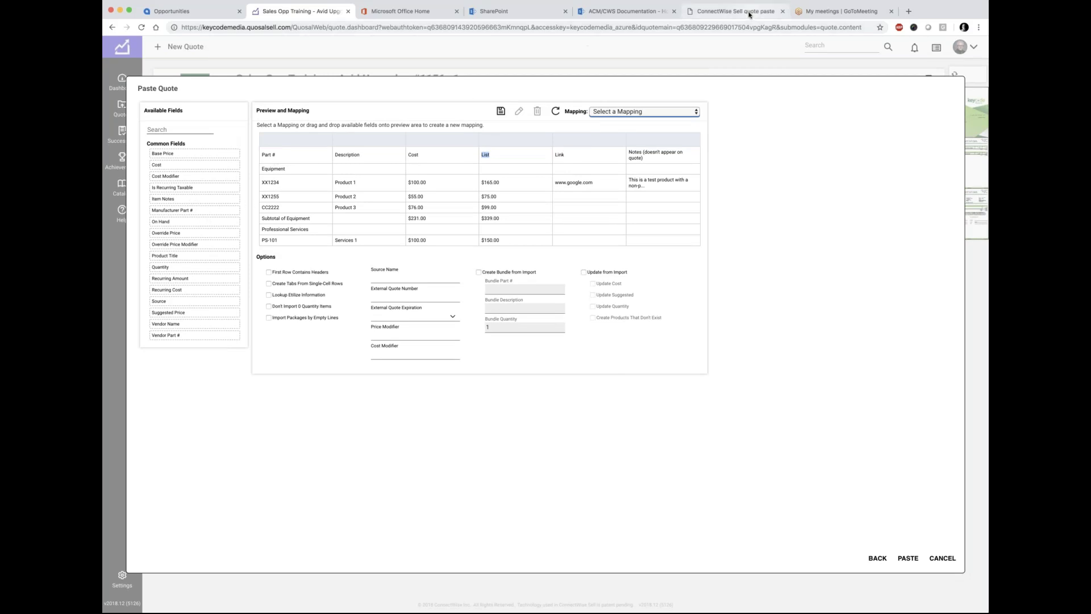
click(442, 238)
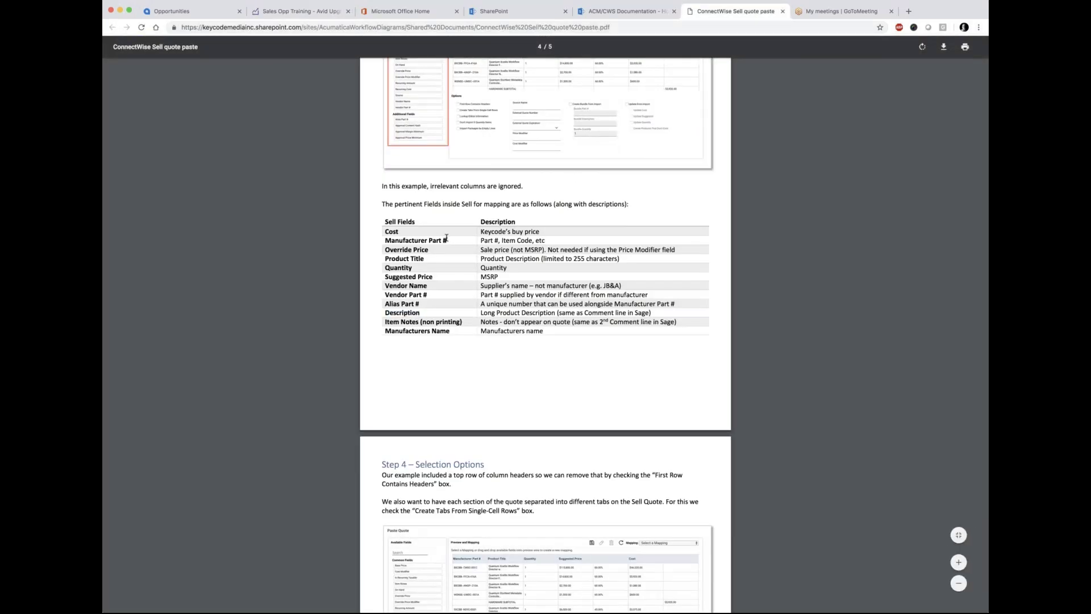
drag(420, 221, 384, 220)
click(316, 12)
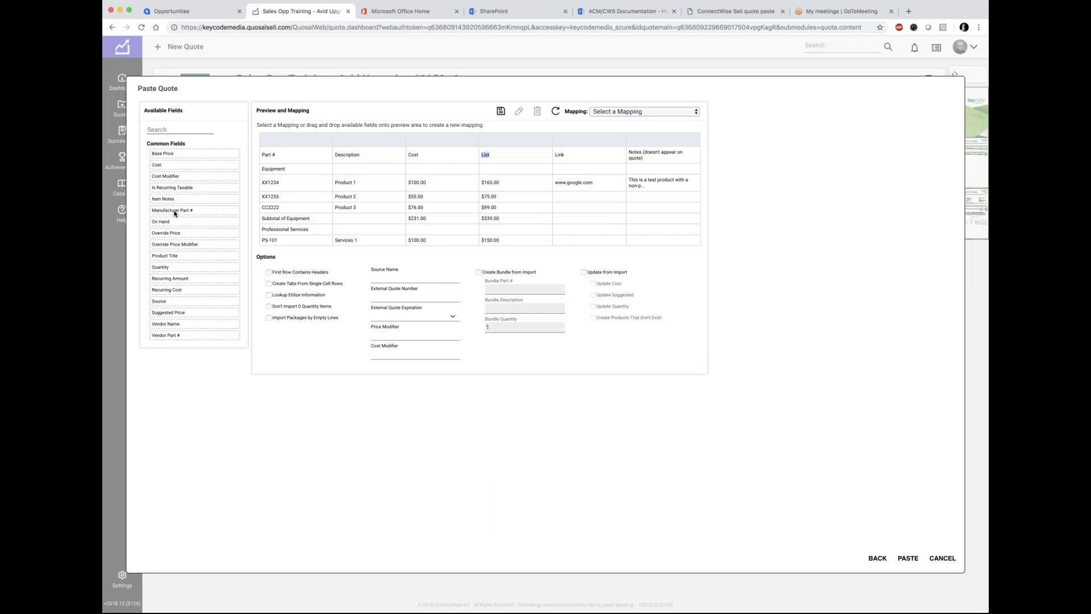
drag(174, 213, 287, 141)
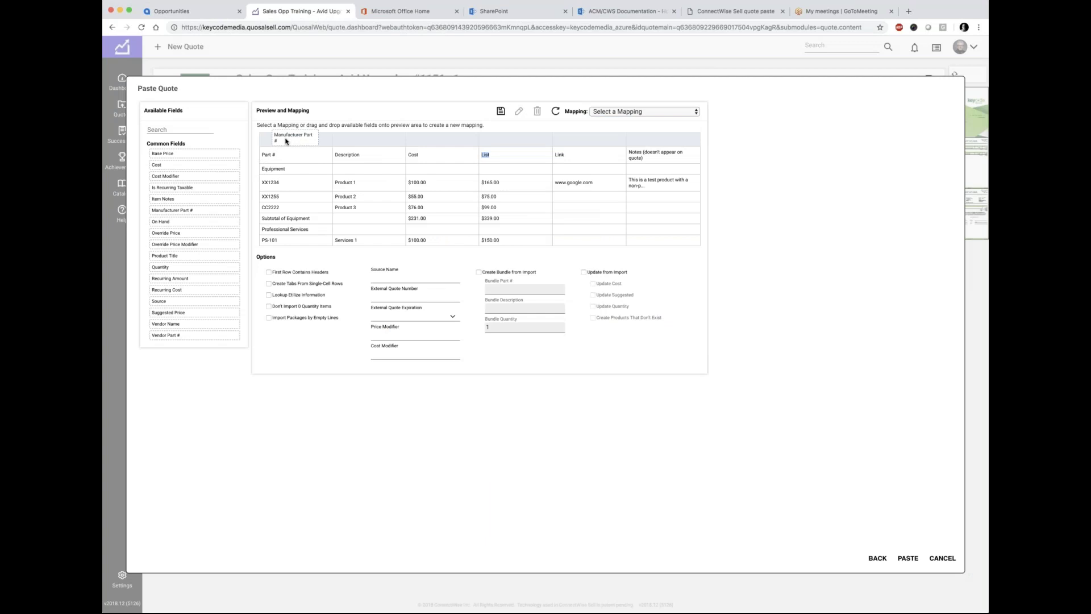
drag(285, 141, 285, 141)
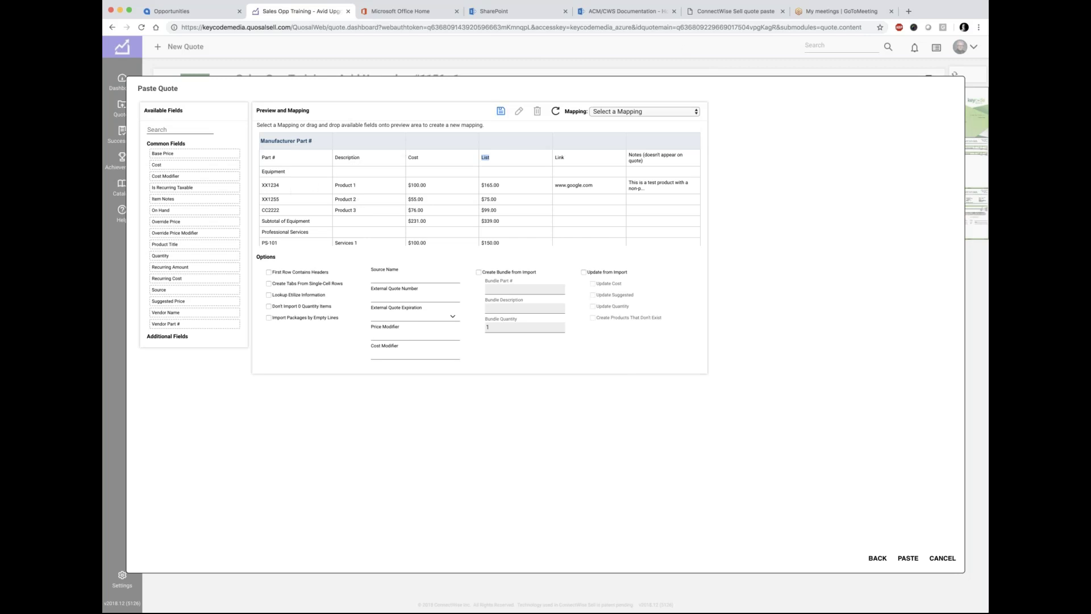
click(733, 11)
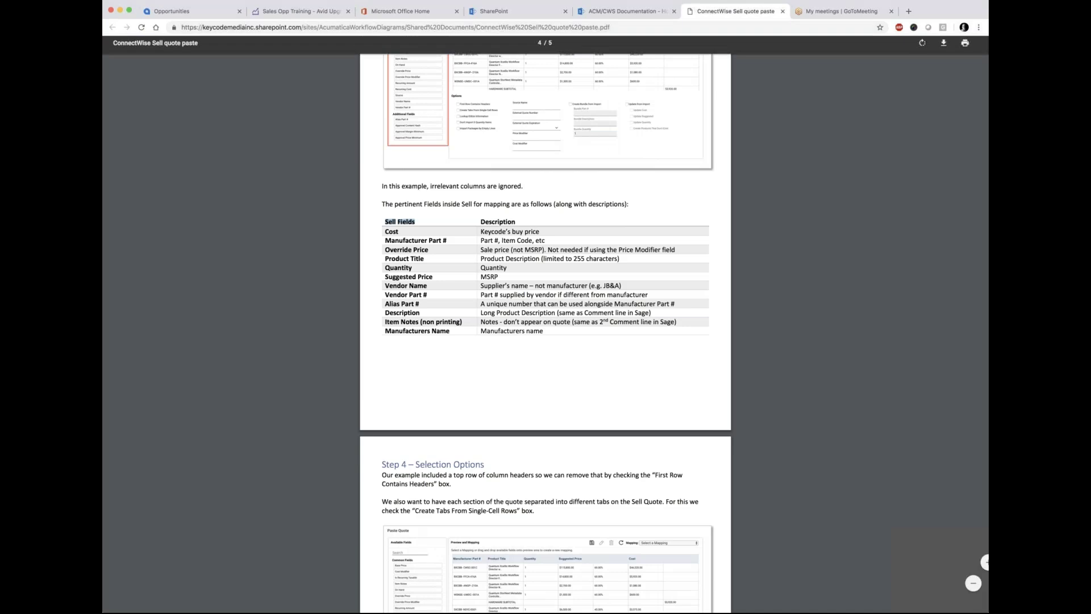
Step: Highlight Product Title and Description in the guide's Sell Fields table, then return to Paste Quote
drag(426, 259, 383, 257)
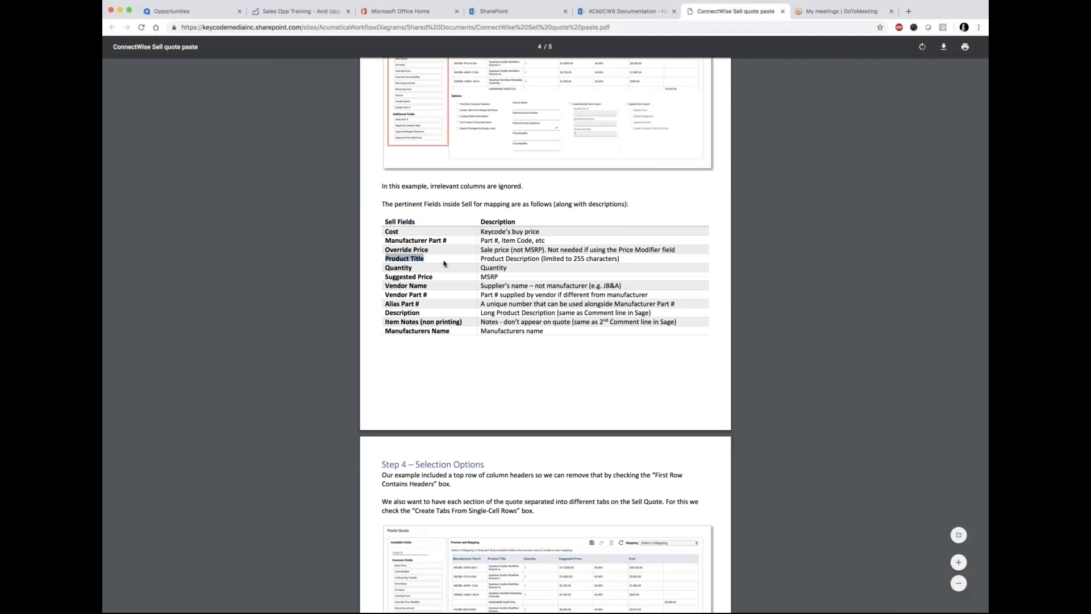
click(403, 313)
double_click(403, 312)
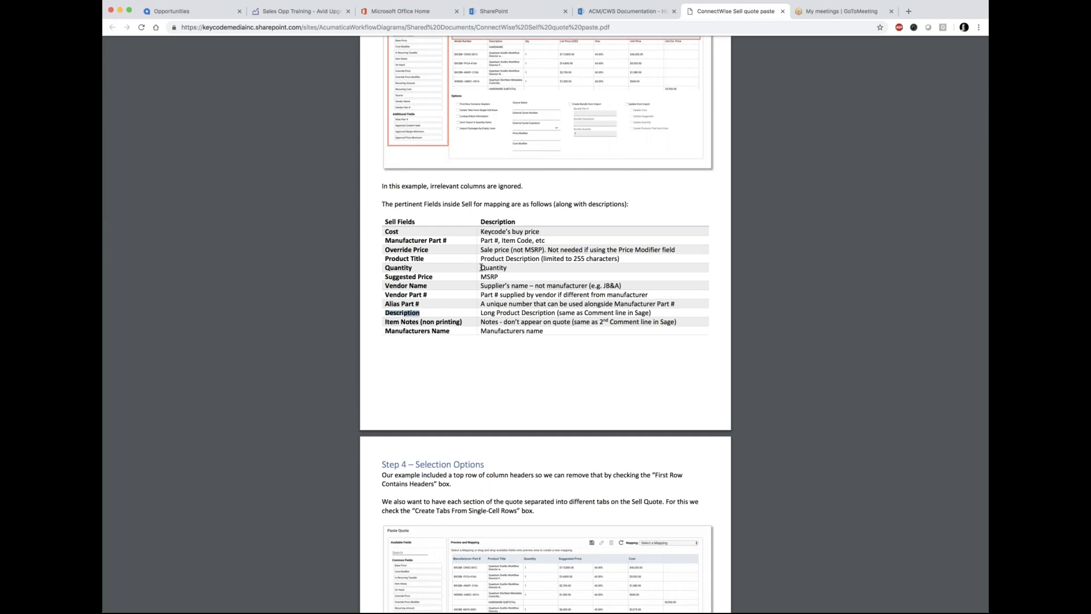
click(426, 256)
drag(426, 256, 383, 255)
drag(423, 313, 382, 312)
click(310, 12)
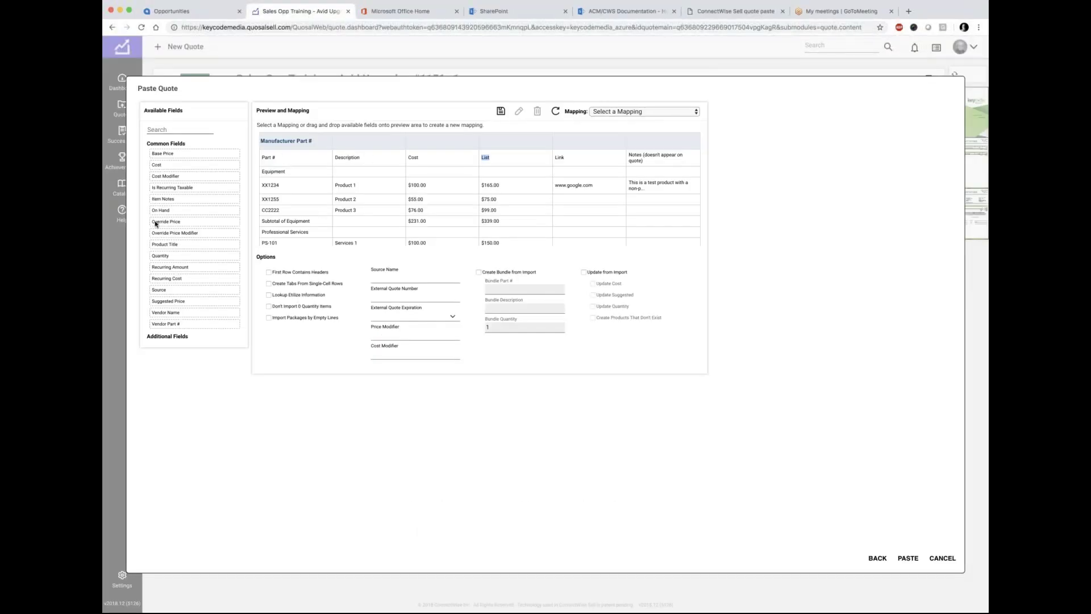
Step: Map Product Title, Cost, Suggested Price (List) and External Reference (Link) onto preview columns
drag(165, 245, 362, 144)
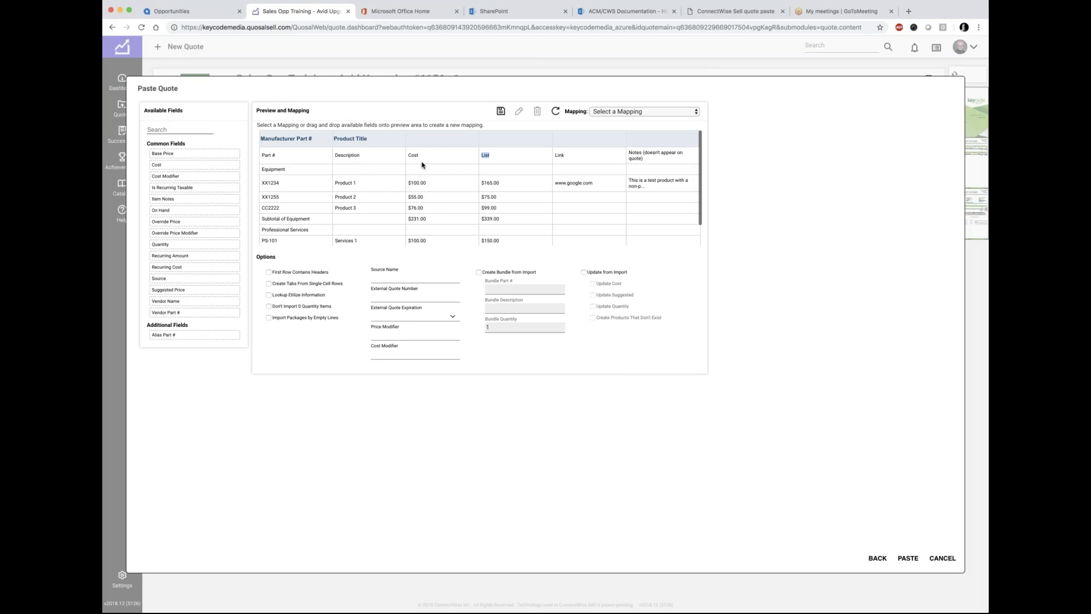
drag(164, 166, 438, 146)
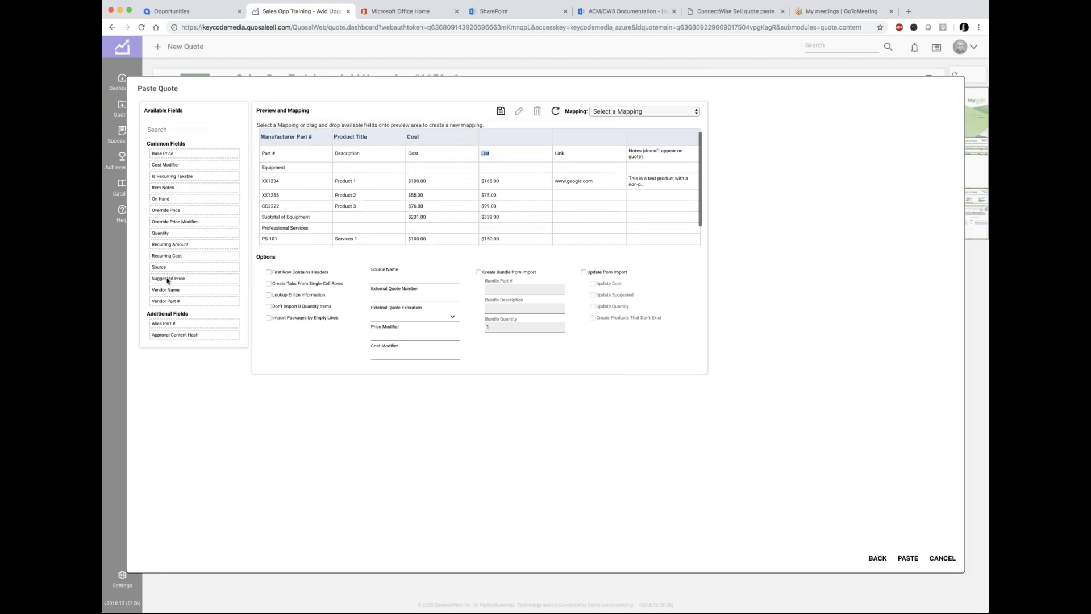
drag(168, 280, 507, 145)
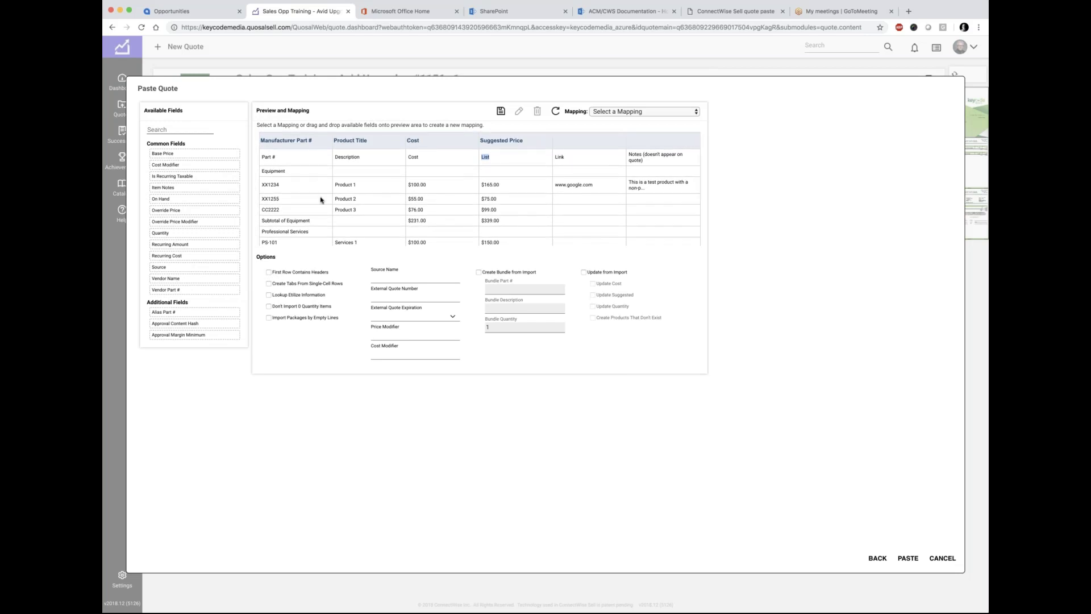
click(160, 131)
text(extern)
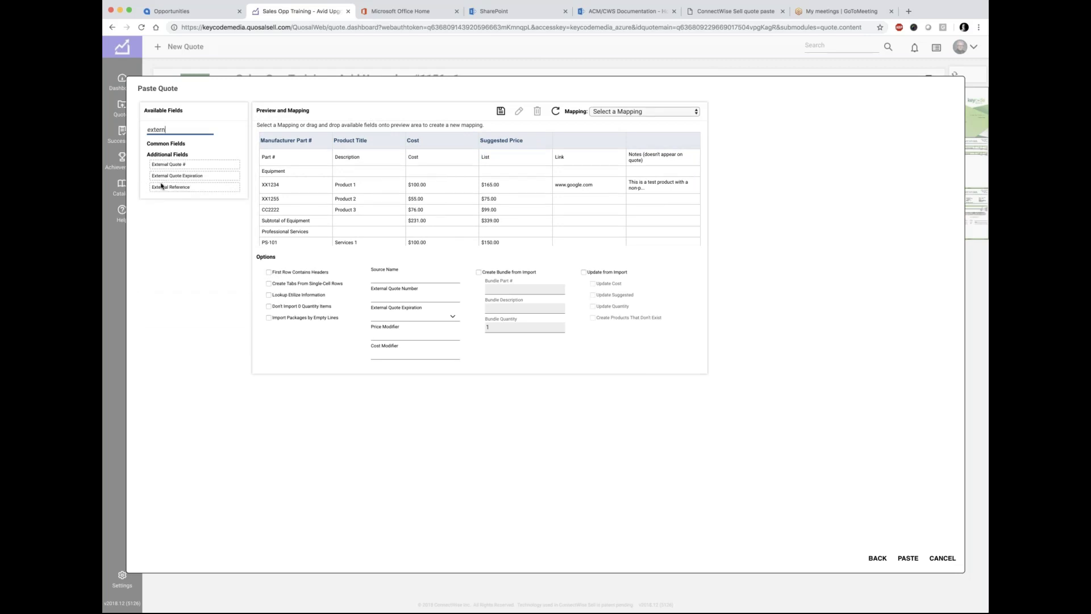
drag(156, 188, 591, 147)
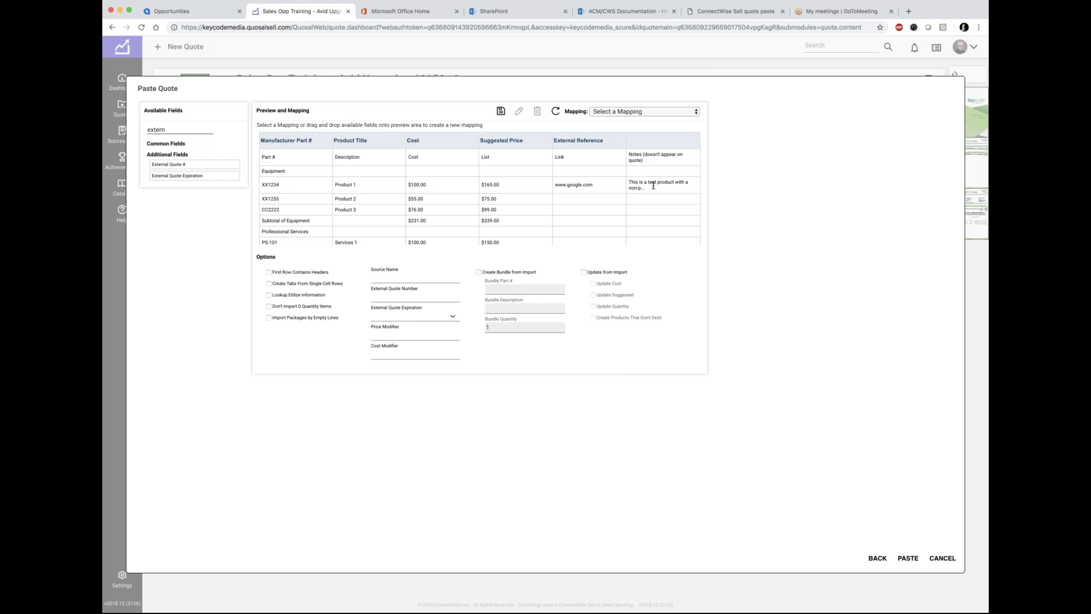
Step: Filter Available Fields by 'item' and bring the quote paste guide back up
click(168, 130)
key(BackSpace)
key(BackSpace)
key(BackSpace)
key(BackSpace)
key(BackSpace)
key(BackSpace)
text(itme)
key(BackSpace)
key(BackSpace)
text(em)
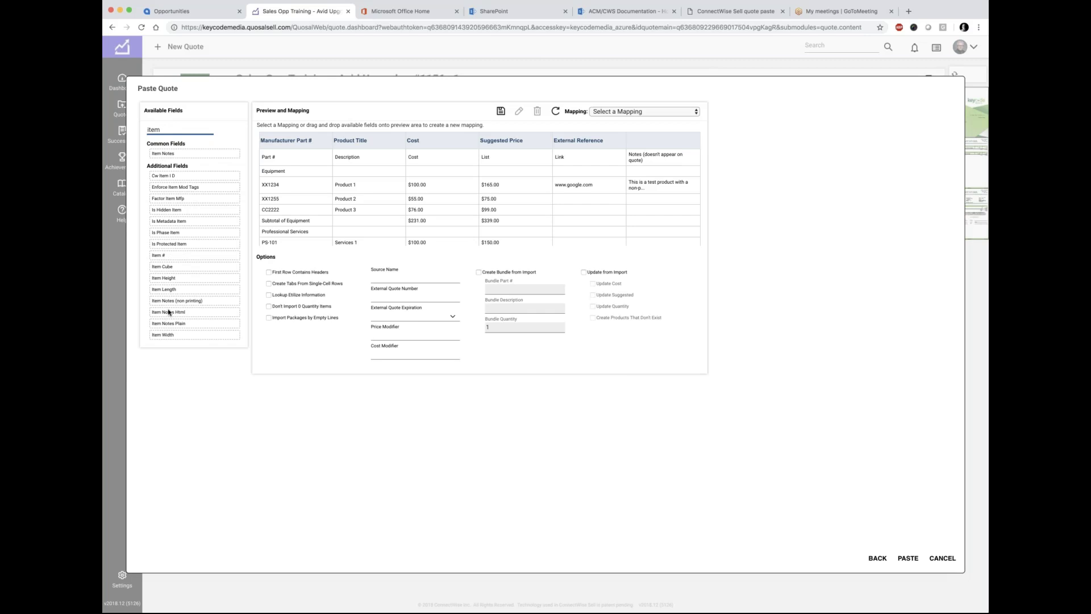
click(735, 11)
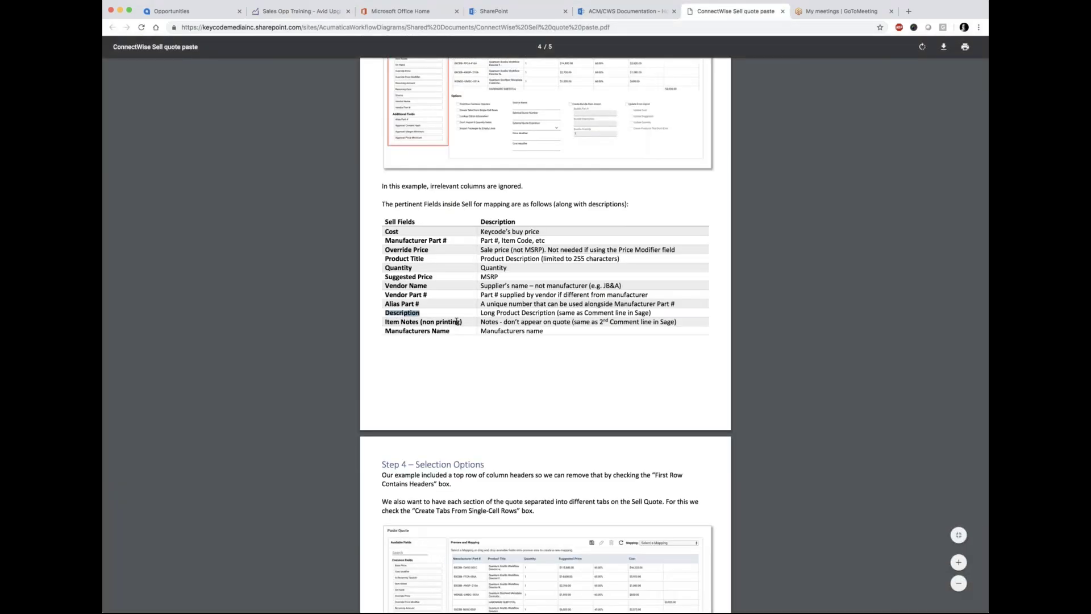
Step: Check the Item Notes (non printing) row in the guide PDF, then go back to Paste Quote
click(603, 324)
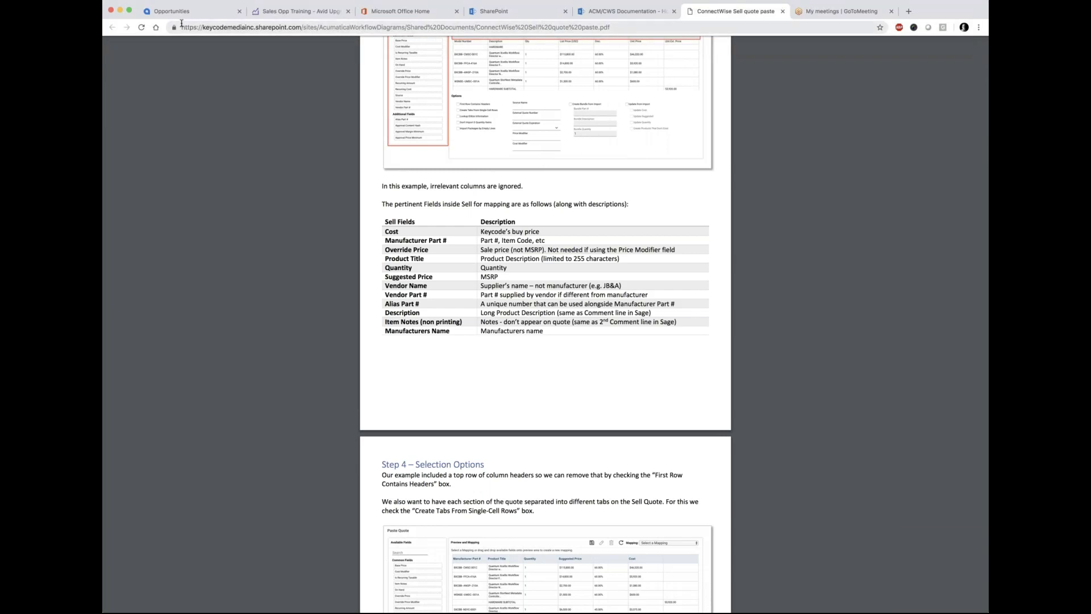
click(307, 17)
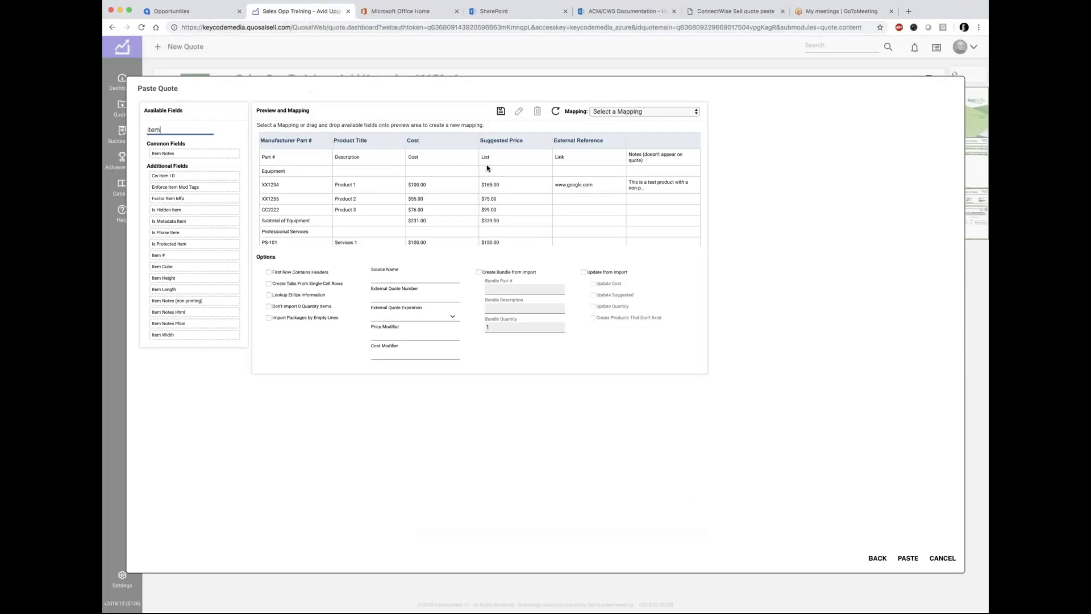
Step: Map Item Notes (non printing) to the sixth column; enable First Row Contains Headers and Create Tabs From Single-Cell Rows
drag(161, 303, 652, 149)
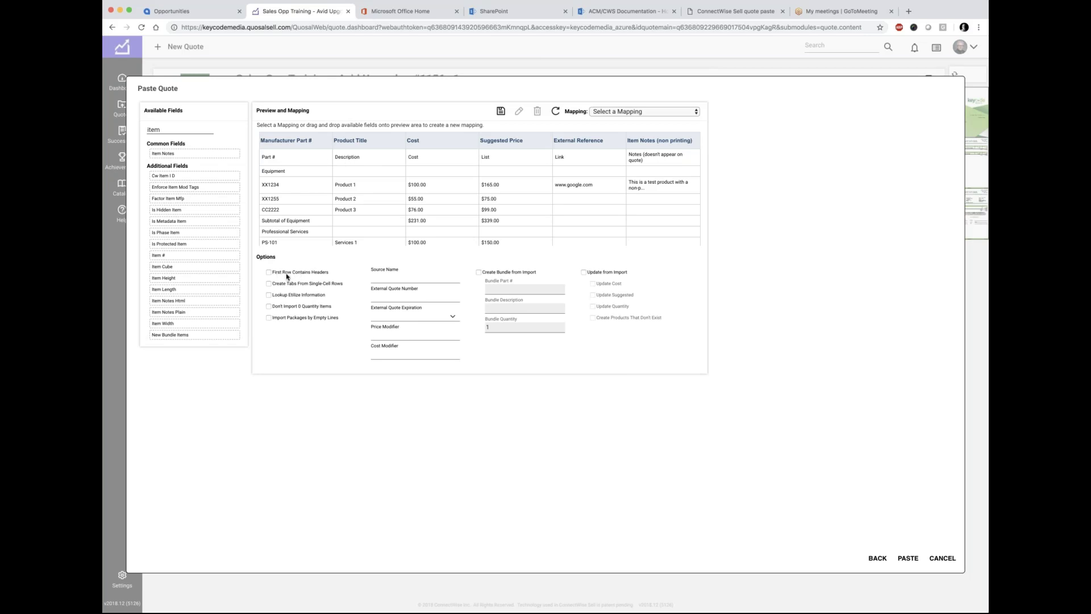
click(328, 275)
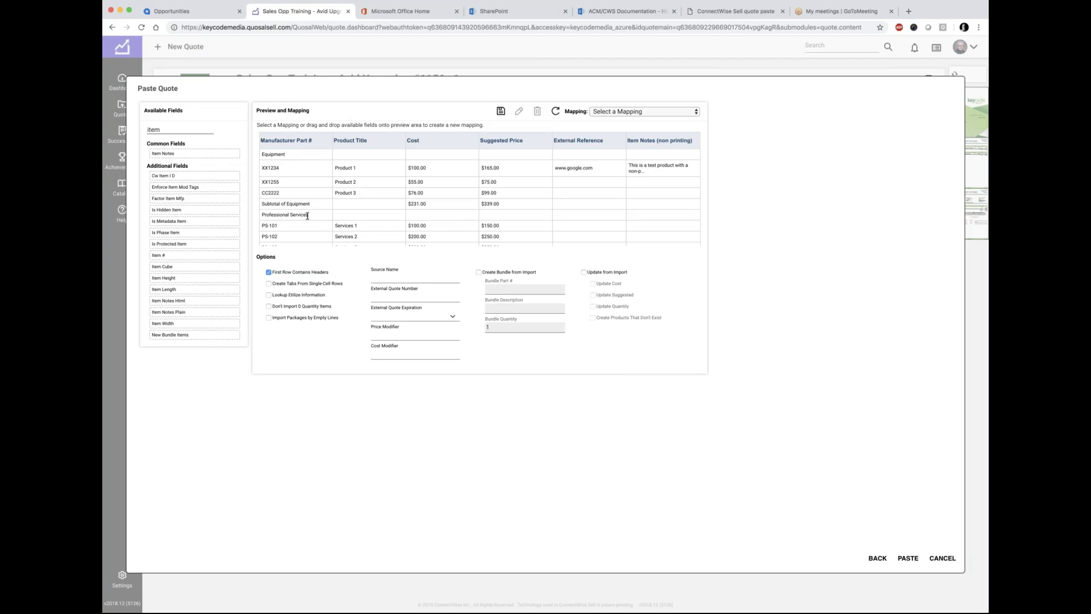
click(269, 283)
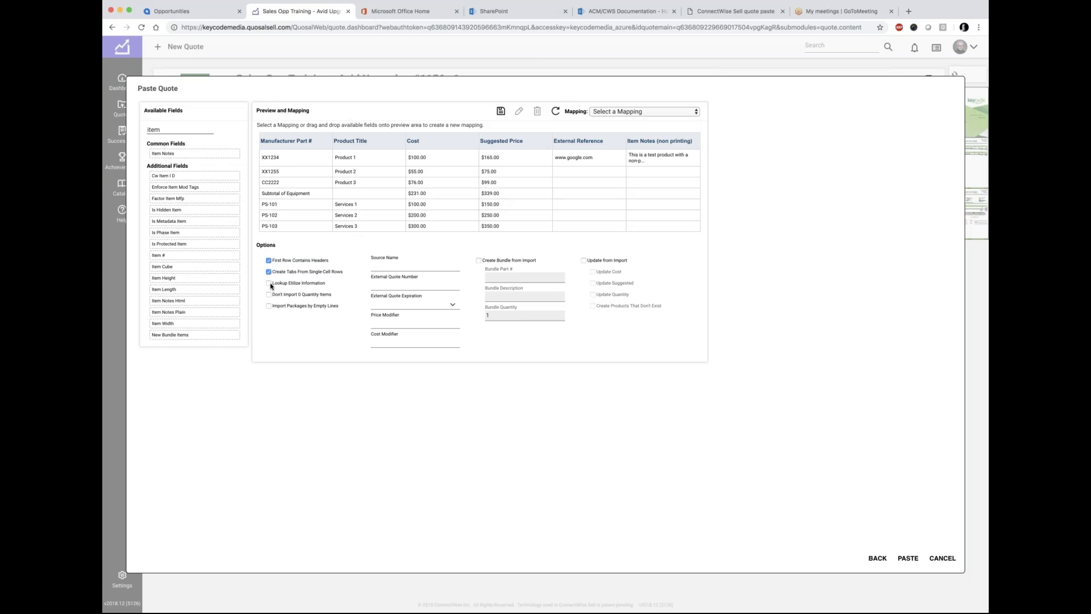
Step: Enter a g25 price modifier and paste the BOM into quote #1156, totalling $4,081.74
double_click(299, 193)
drag(278, 193, 261, 196)
click(386, 325)
text(9)
text(25)
click(908, 559)
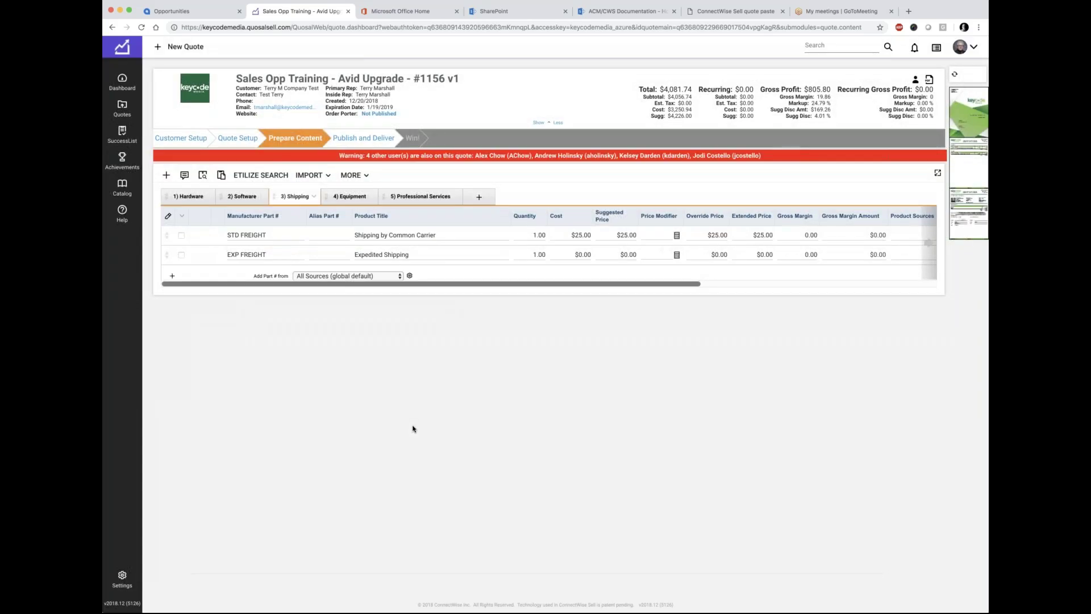
Step: Review the Equipment, Professional Services and Hardware items, ending on the $954.19 APC Smart-UPS 1500VA
click(343, 199)
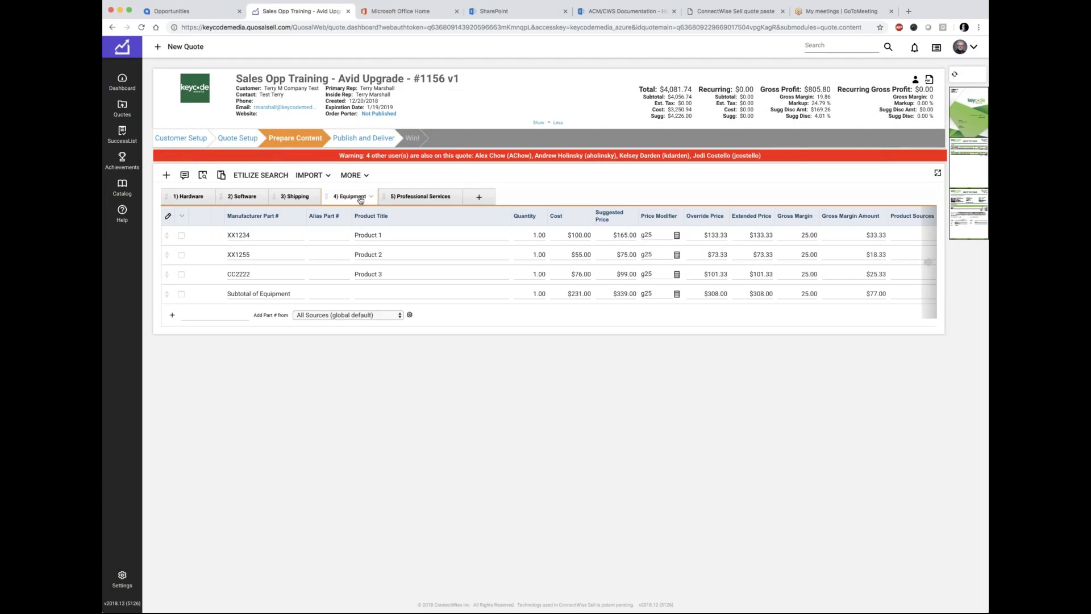
click(417, 197)
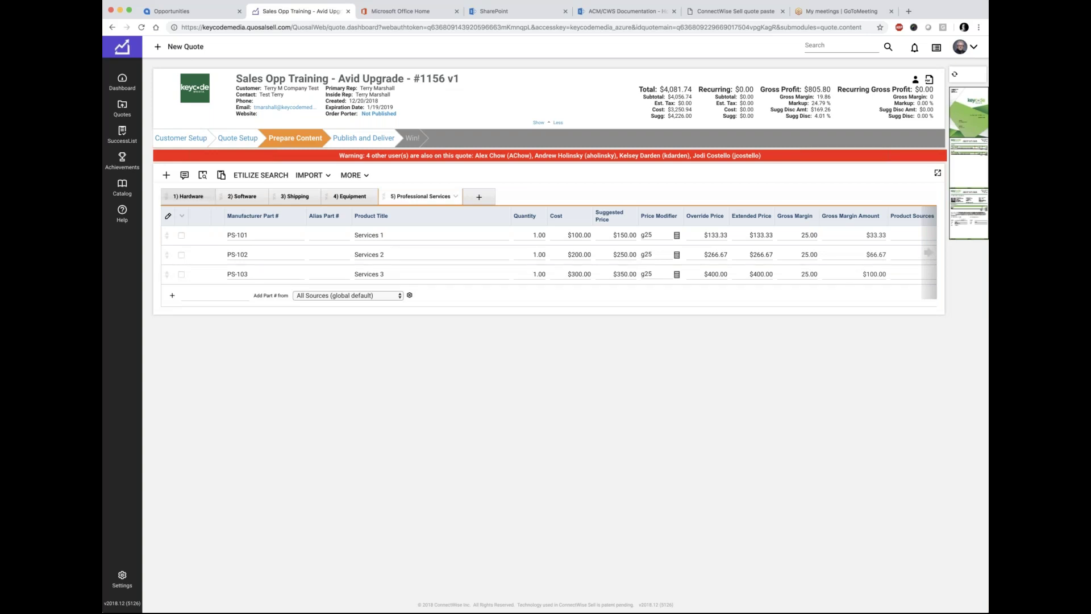
click(208, 198)
click(209, 197)
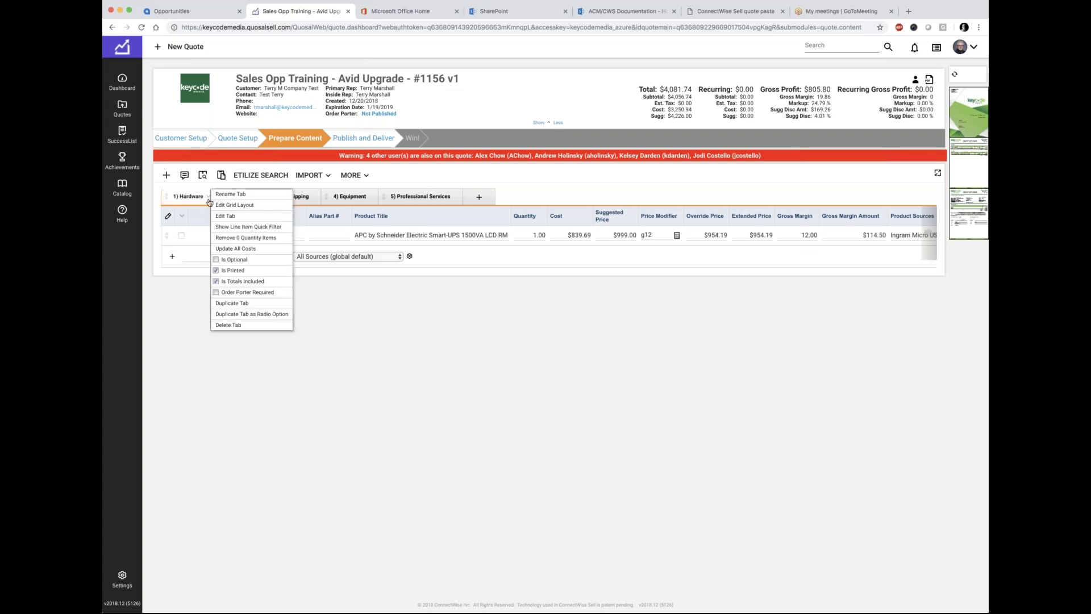
click(255, 372)
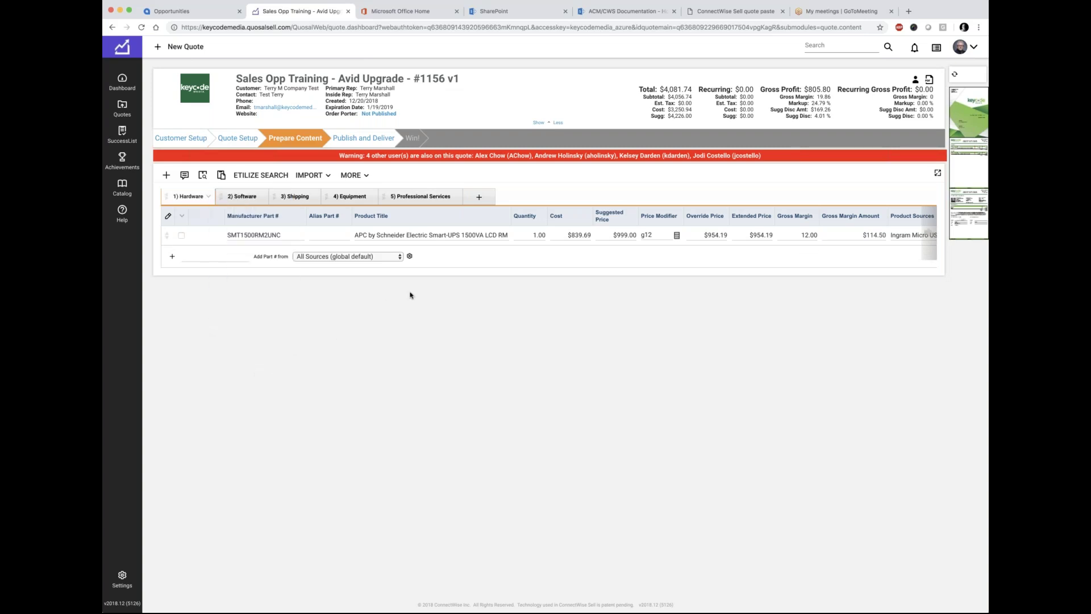
Step: Delete the Subtotal of Equipment line, dropping quote #1156's total to $3,773.74
click(353, 197)
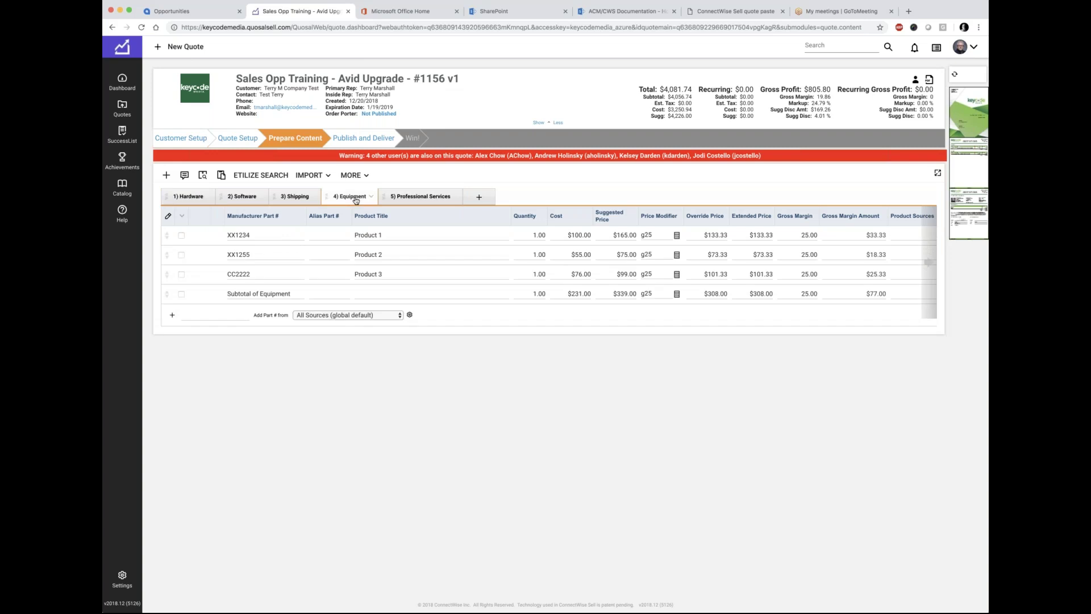
click(397, 293)
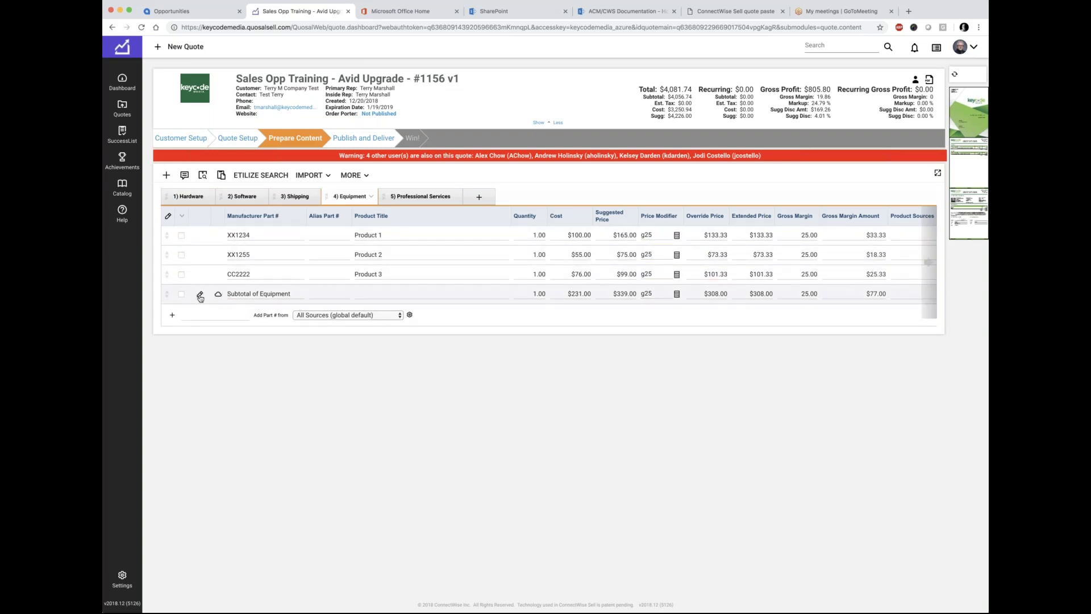
click(181, 294)
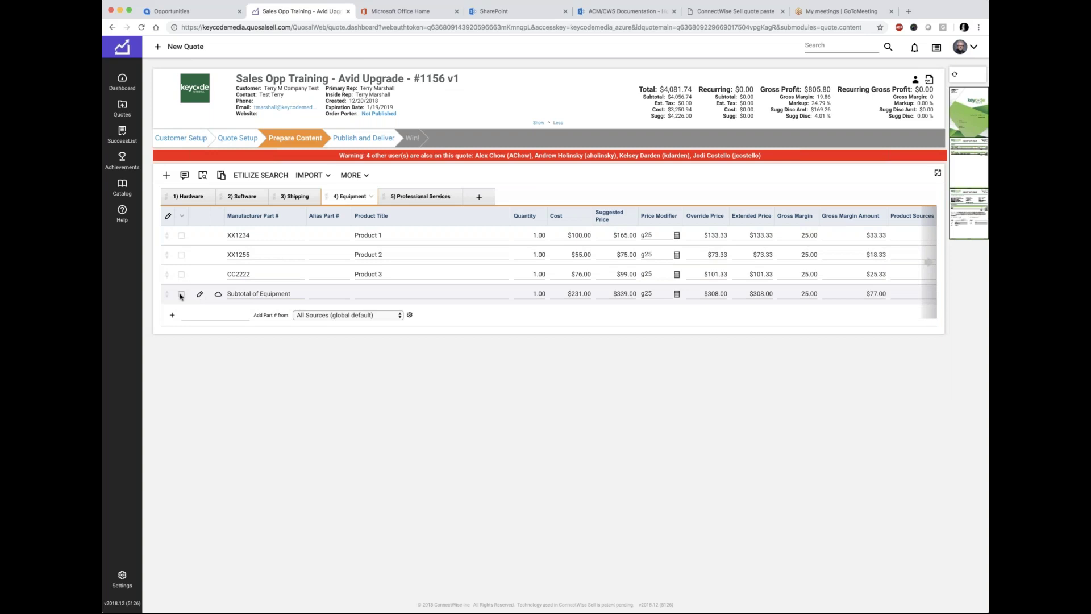
click(182, 216)
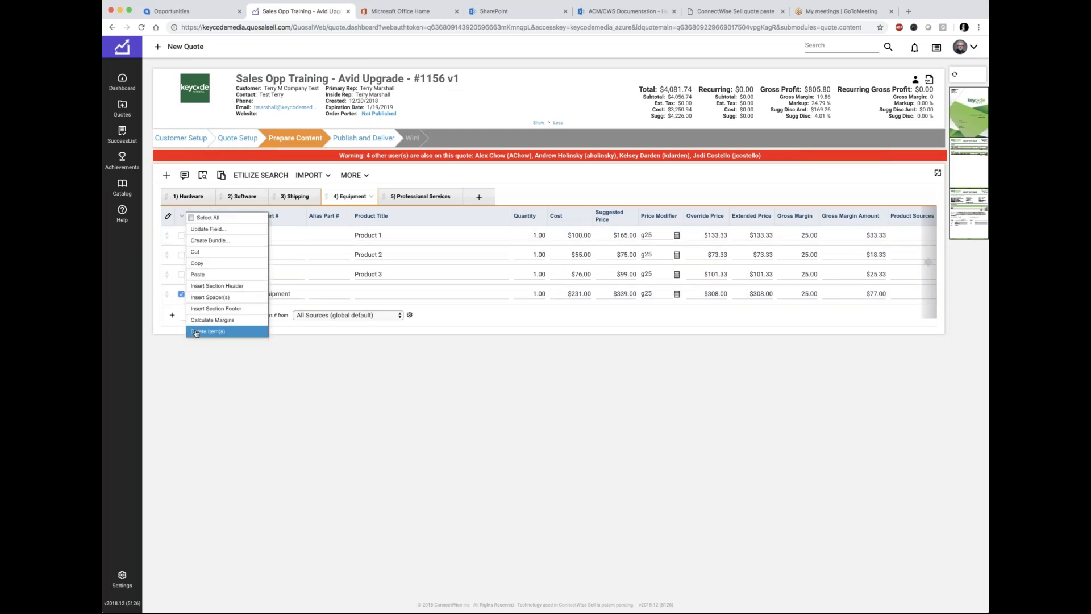
click(196, 332)
click(525, 342)
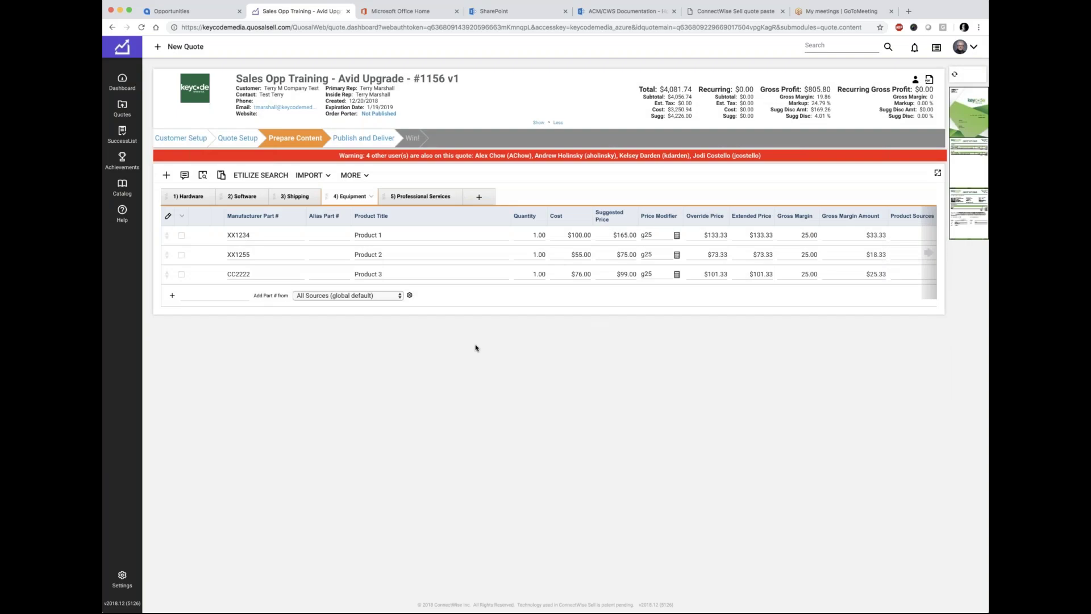
click(429, 197)
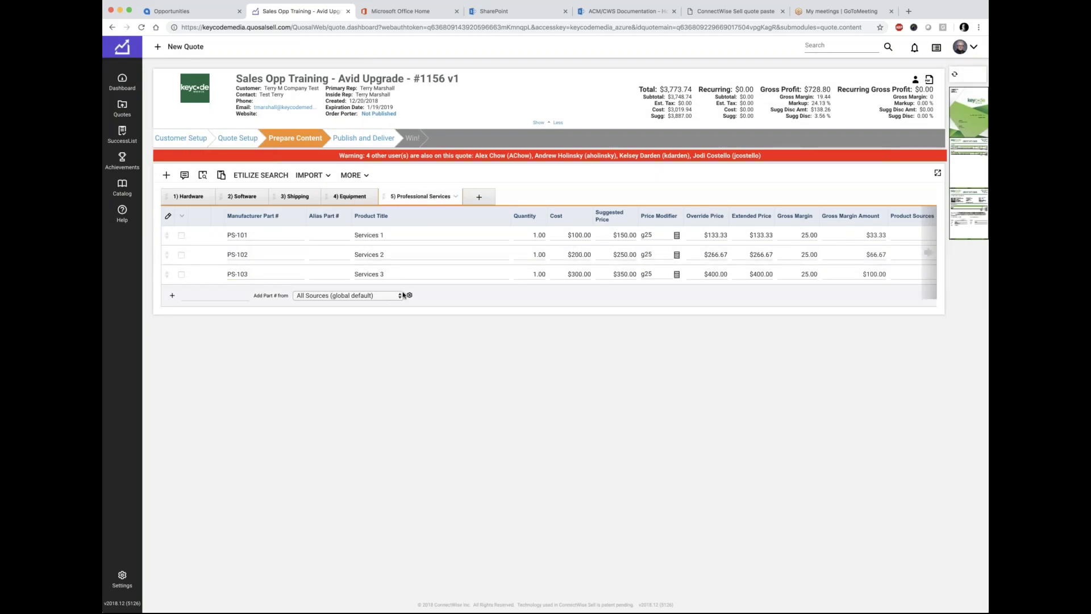
Step: Refresh the page previews and open the quote as Key_Code_M.001156.v1.10.pdf
click(954, 77)
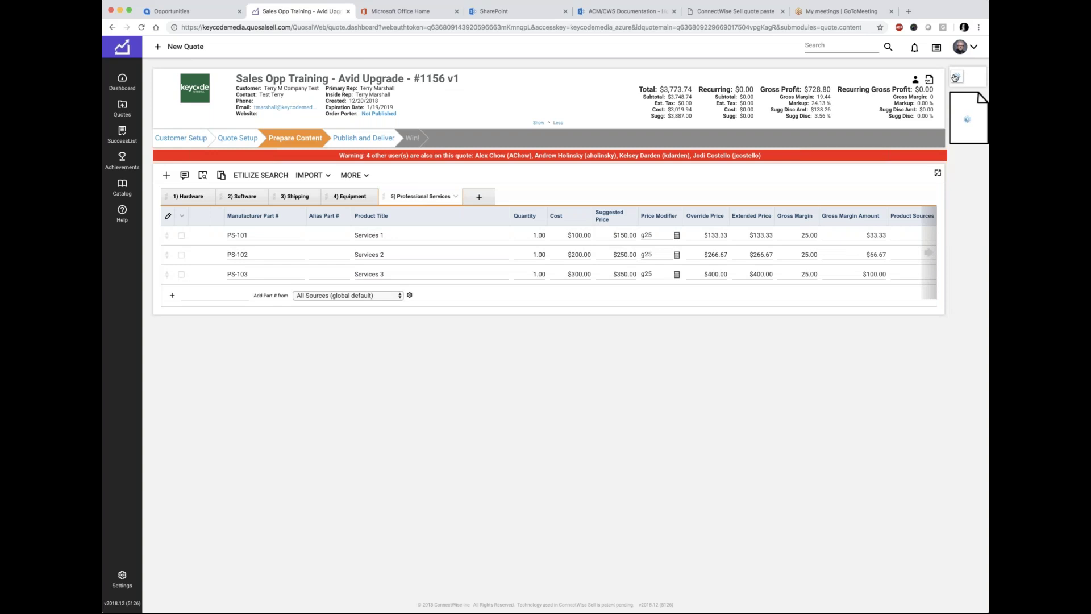
click(972, 135)
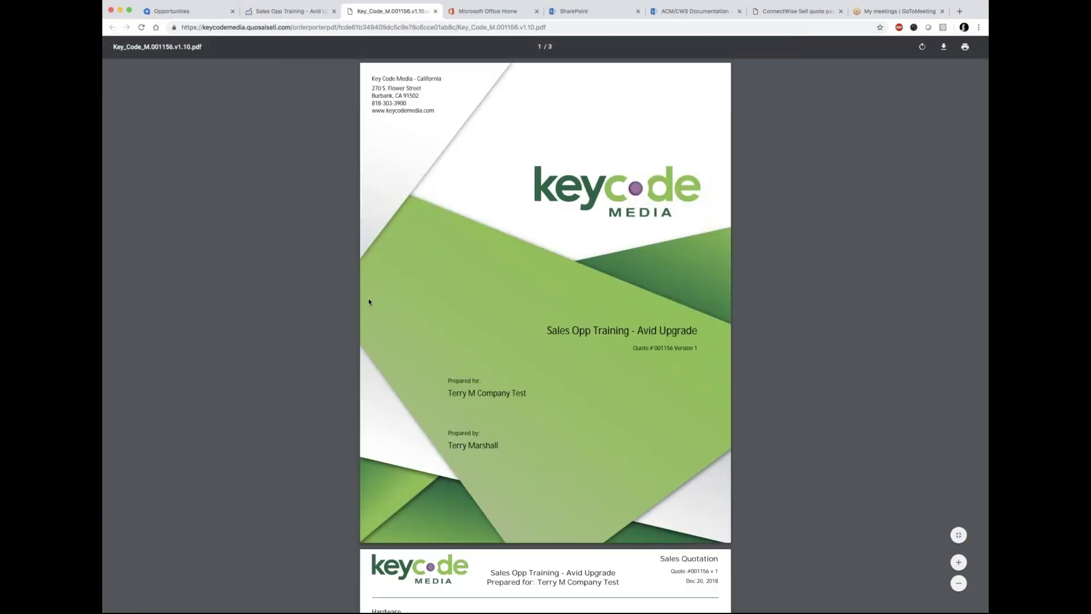
Step: Scroll through the three PDF pages to the $3,773.74 summary, then return to the quote editor
scroll(339, 311, down, 10)
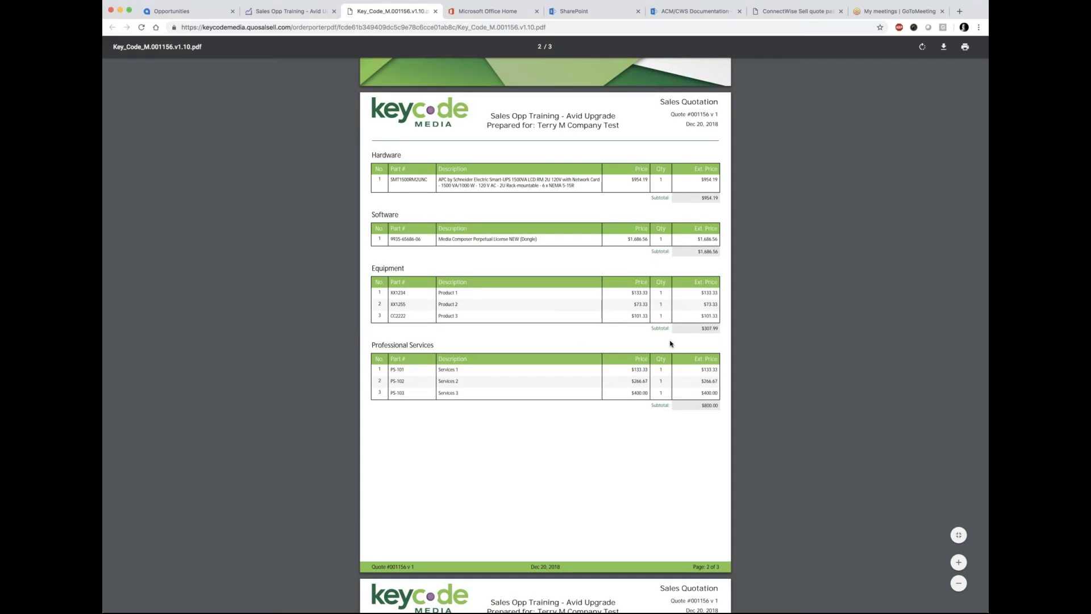
scroll(570, 441, down, 8)
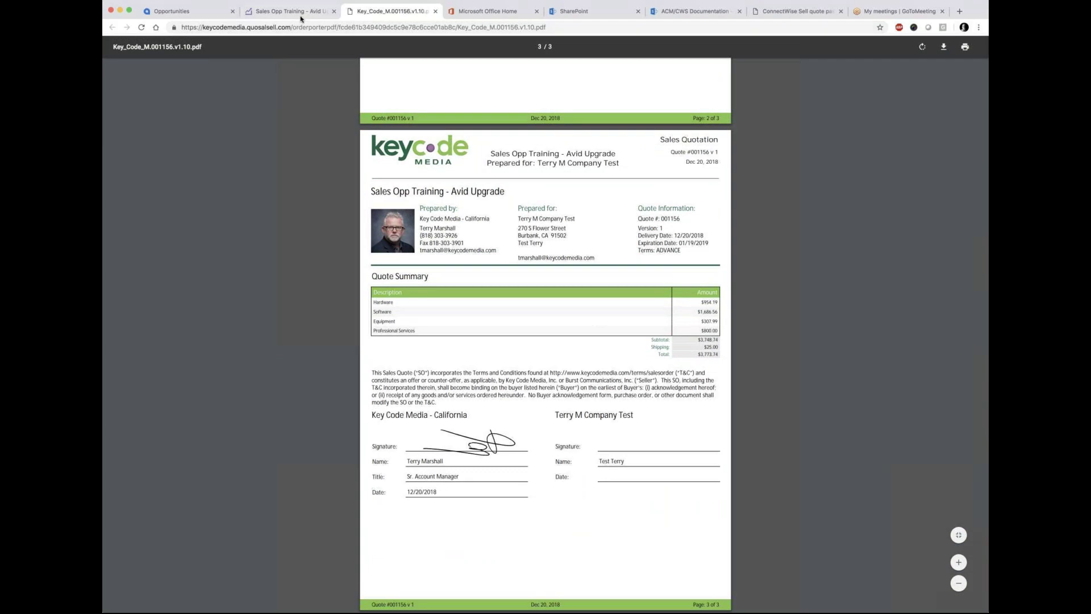
key(ctrl+shift+Tab)
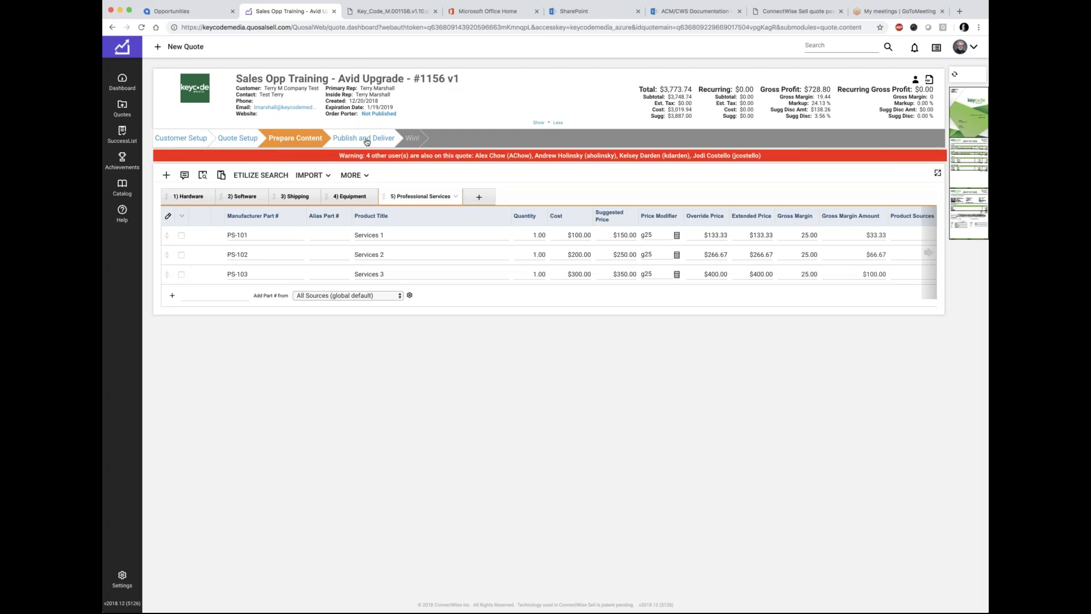
Step: Go to Publish and Deliver and look over the Tab Summary section
click(365, 141)
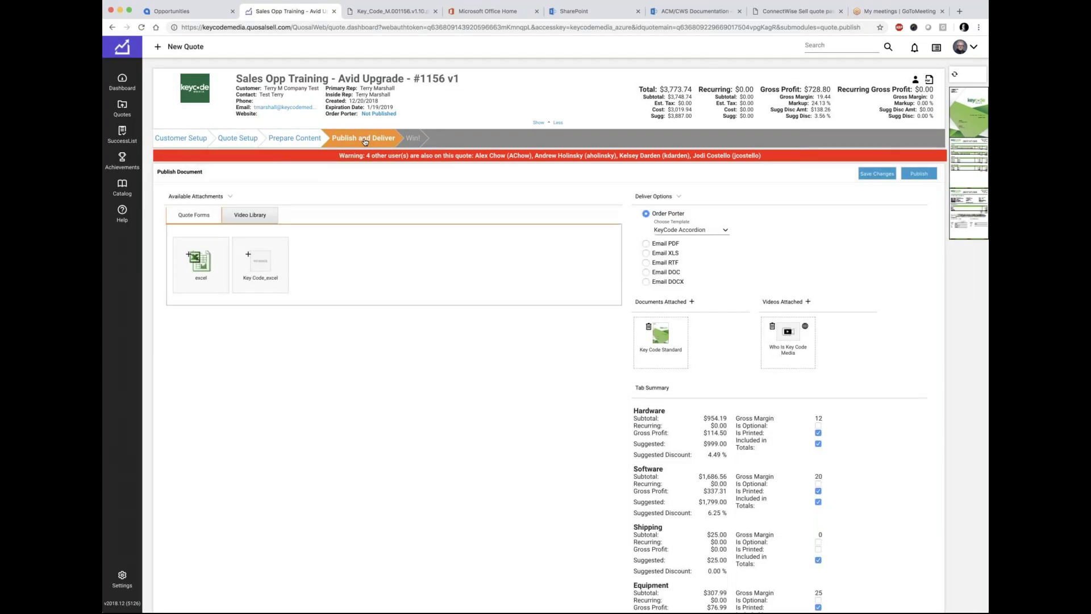
scroll(541, 467, down, 5)
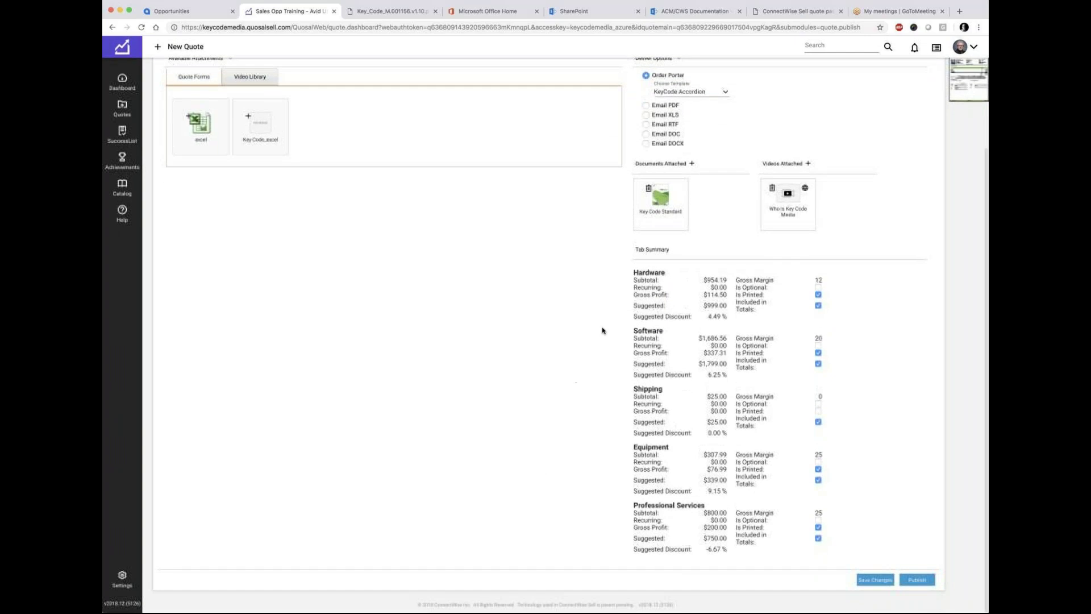
drag(633, 252, 676, 254)
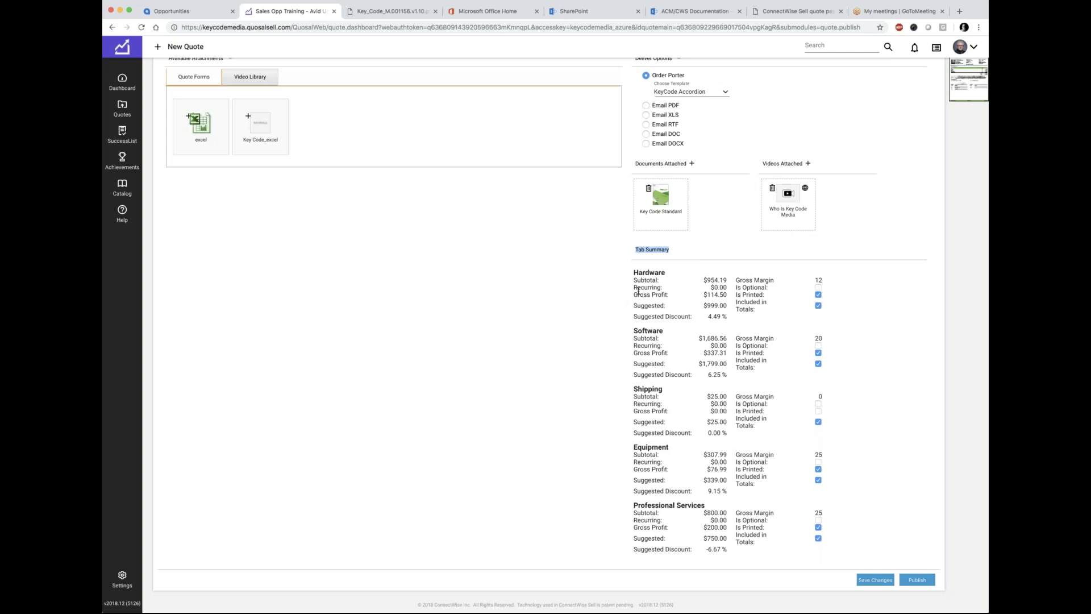
scroll(655, 289, up, 1)
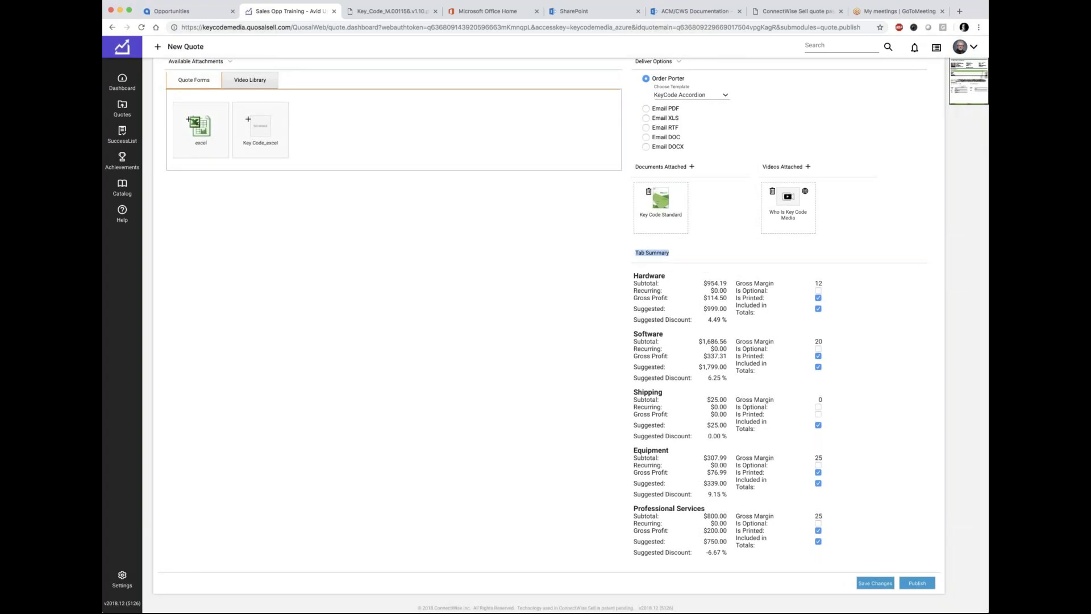
scroll(687, 377, up, 1)
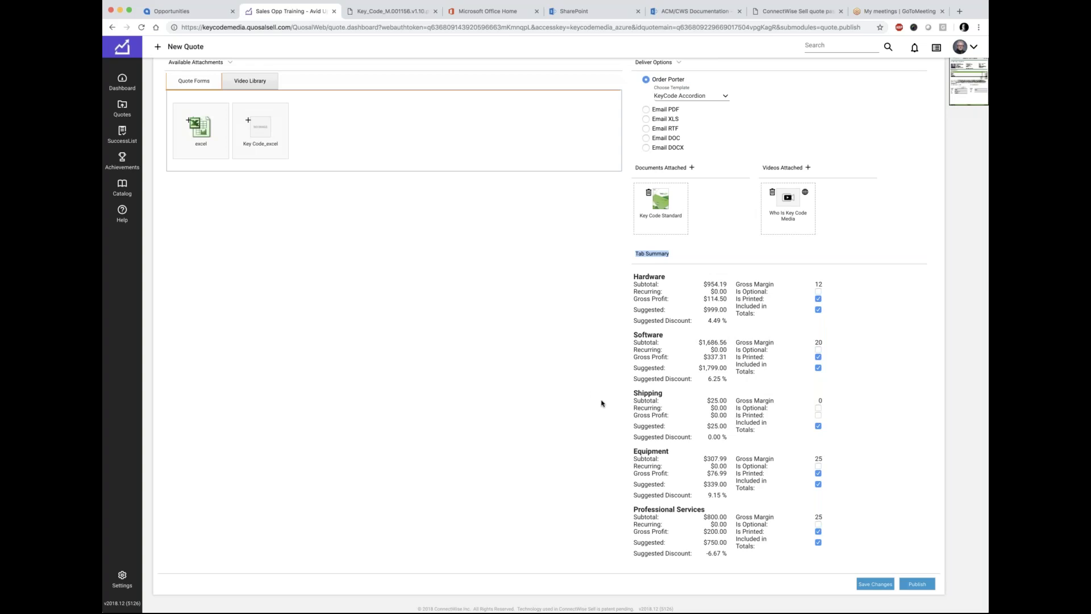
scroll(609, 548, down, 1)
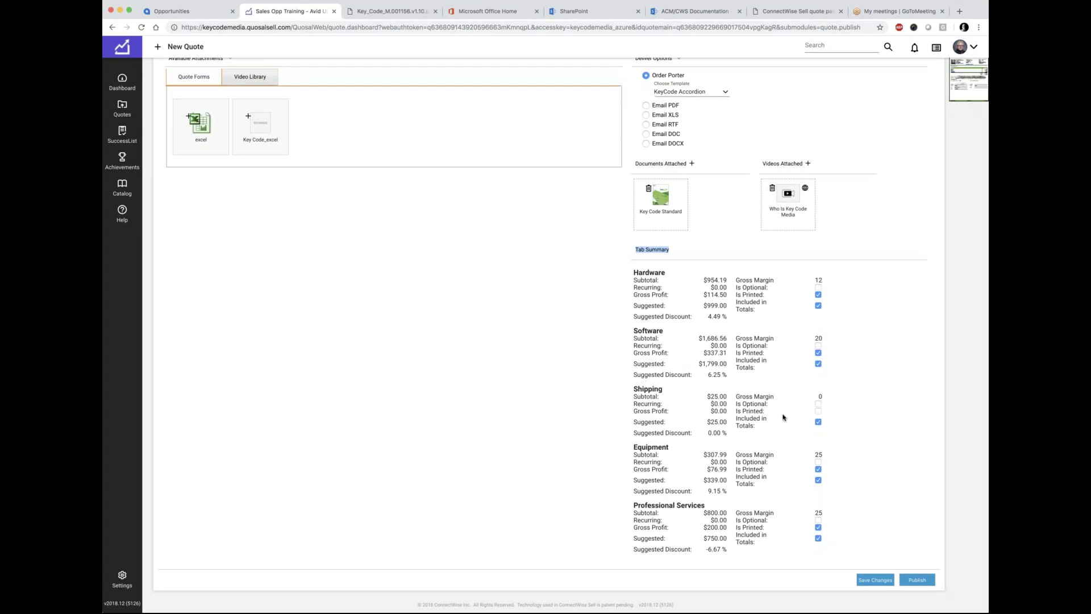
Step: Enlarge the document preview, note Documents Attached, and glance at the other browser tabs
click(970, 94)
scroll(603, 431, up, 1)
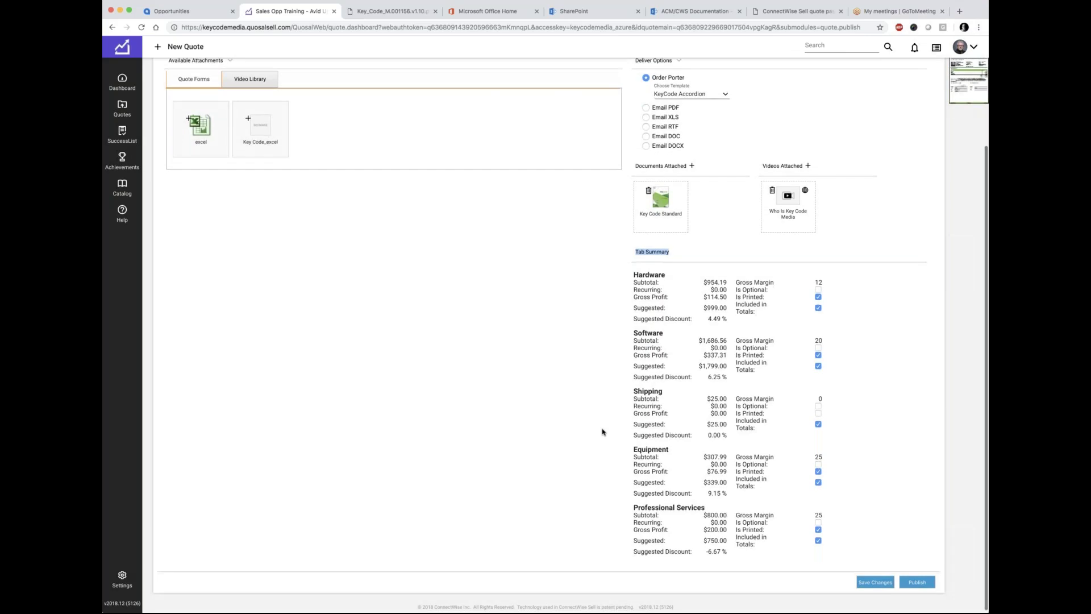
scroll(602, 432, up, 3)
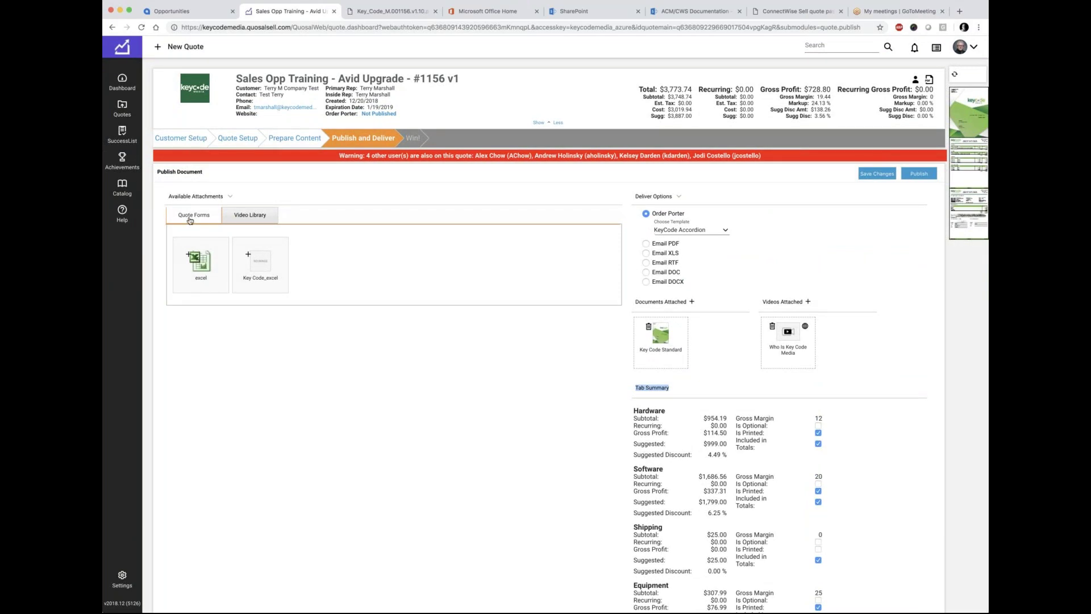
drag(634, 302, 683, 302)
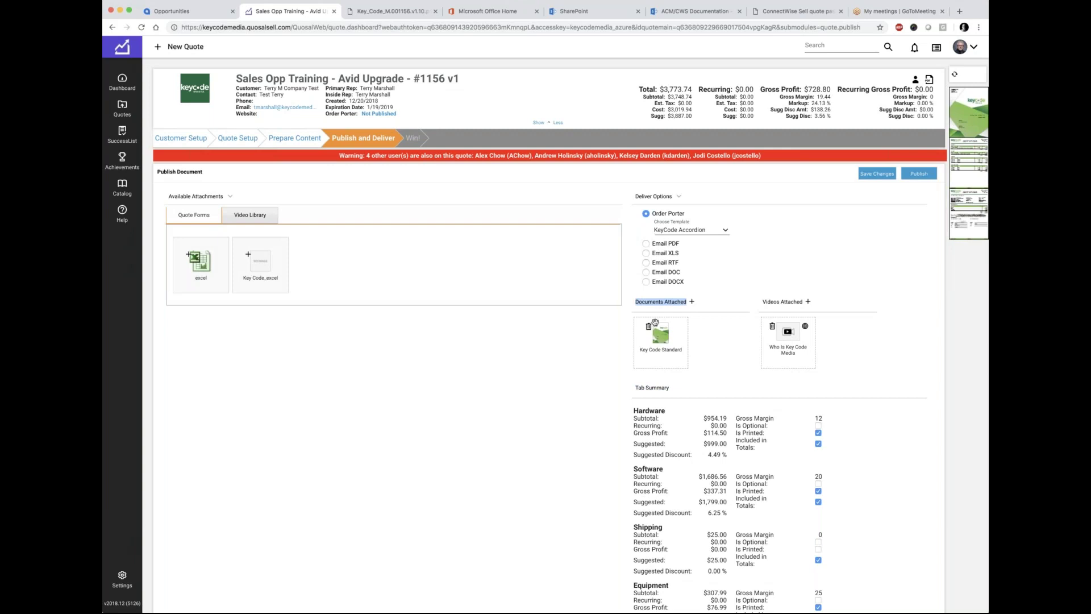
click(802, 13)
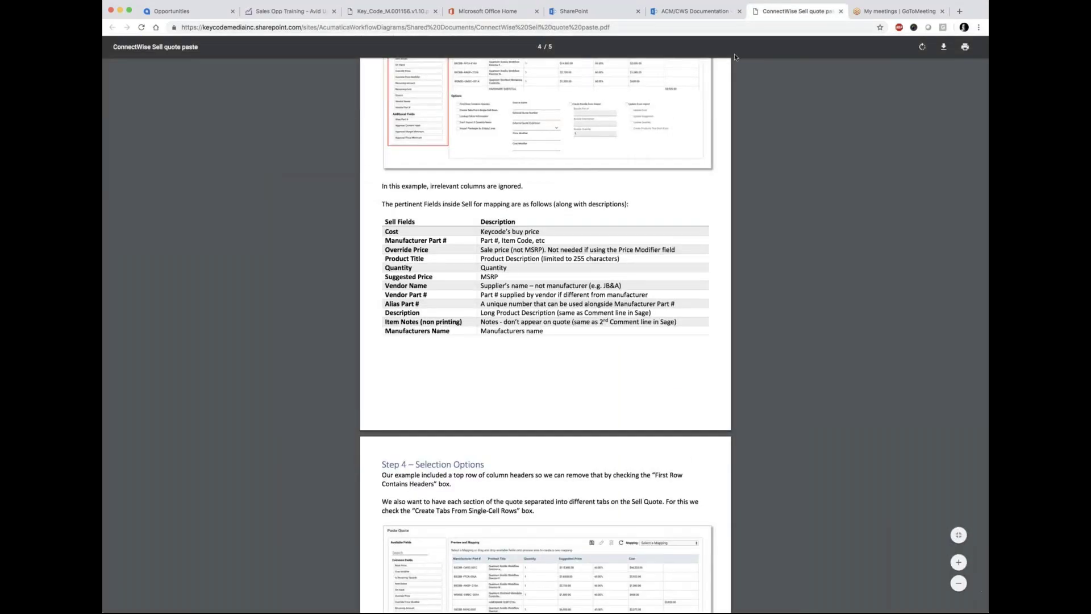
click(690, 13)
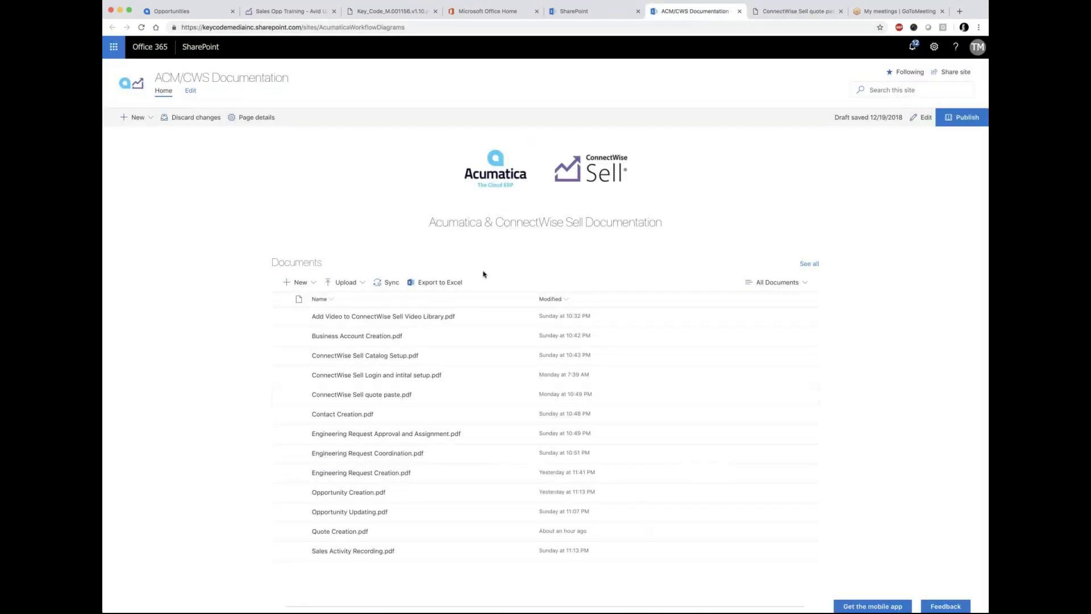
click(278, 11)
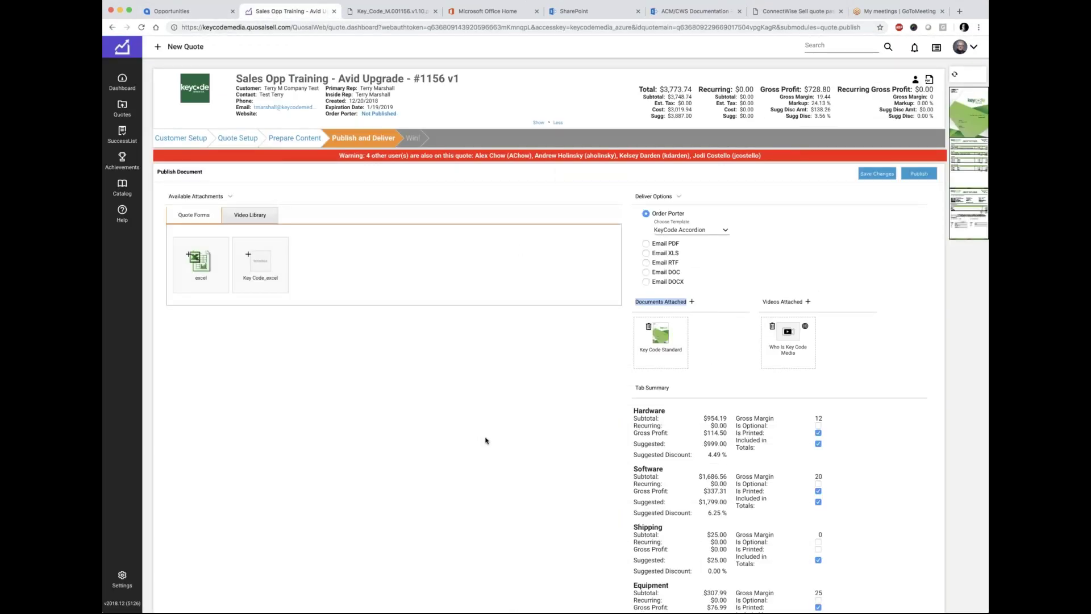
Step: Replace Key Code Standard with the Key Code_excel form, refresh previews and save, totalling $4,132.23
drag(661, 334, 370, 257)
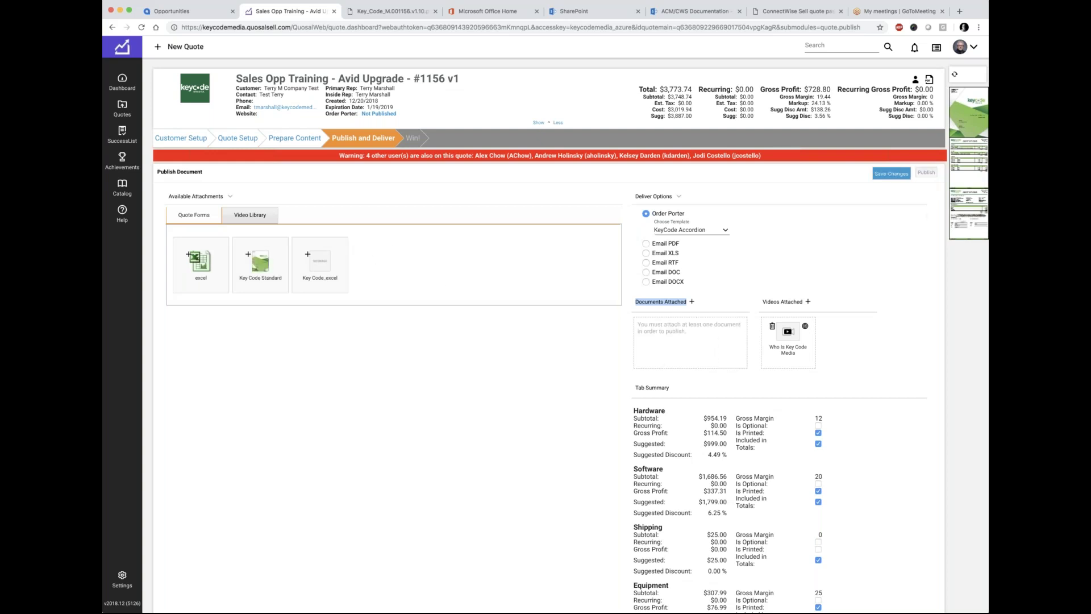
click(967, 123)
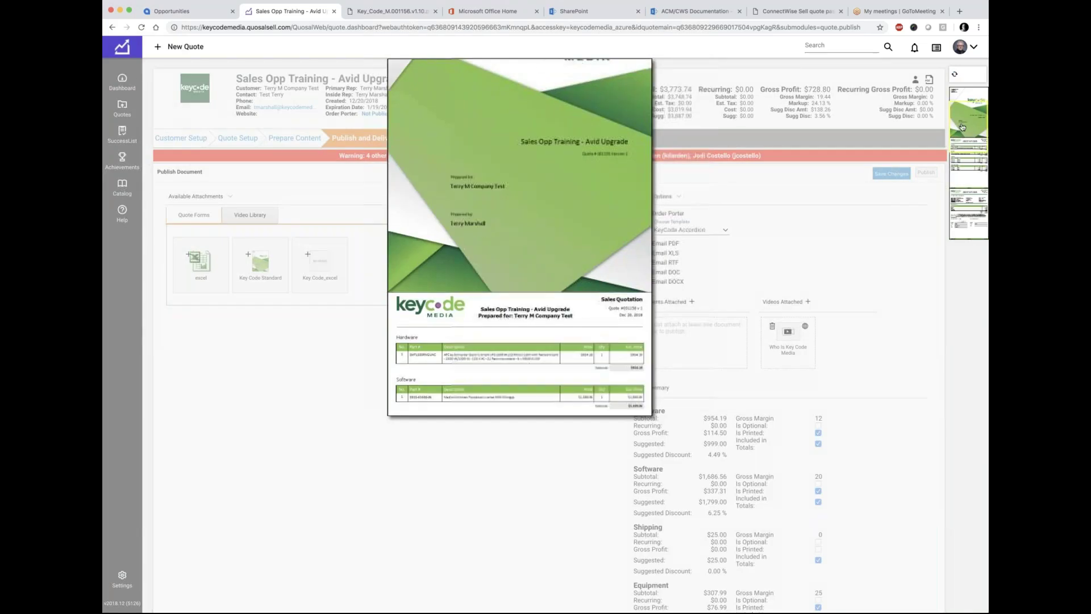
click(360, 310)
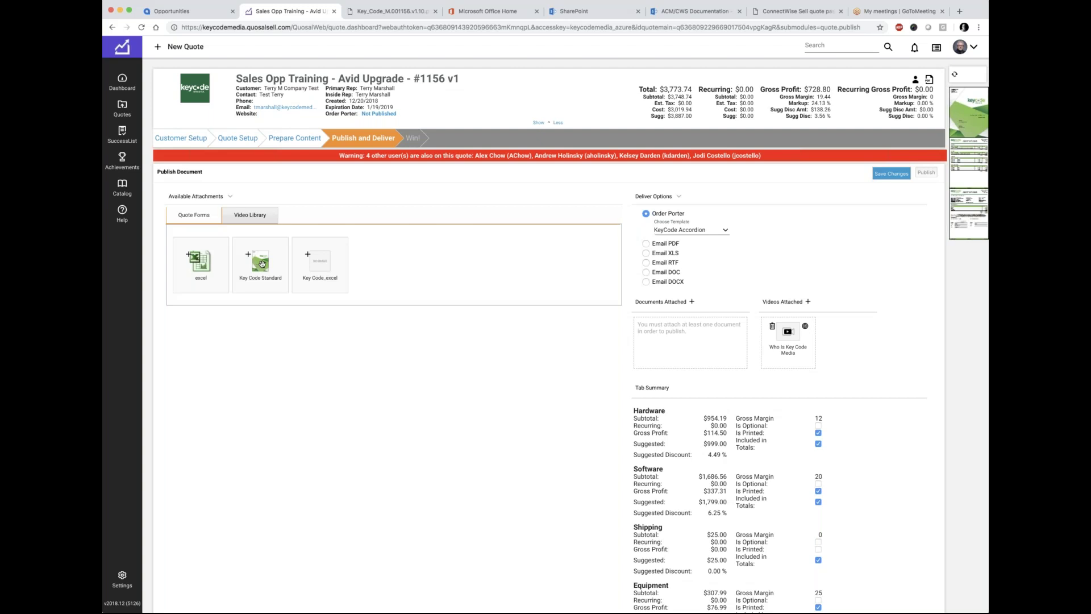
drag(261, 262, 321, 268)
drag(321, 267, 625, 351)
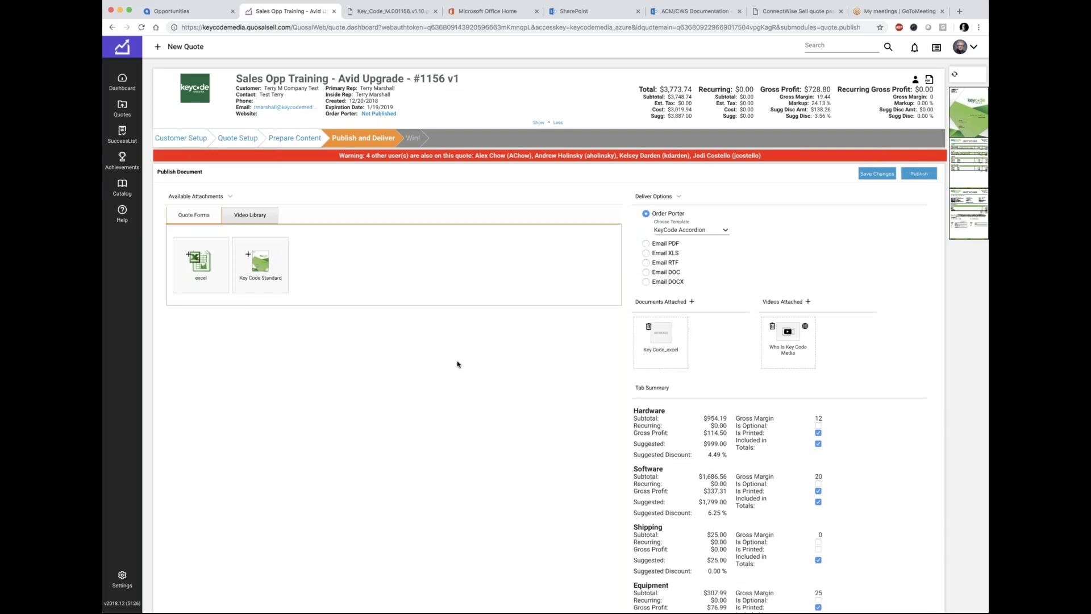
click(955, 78)
click(883, 174)
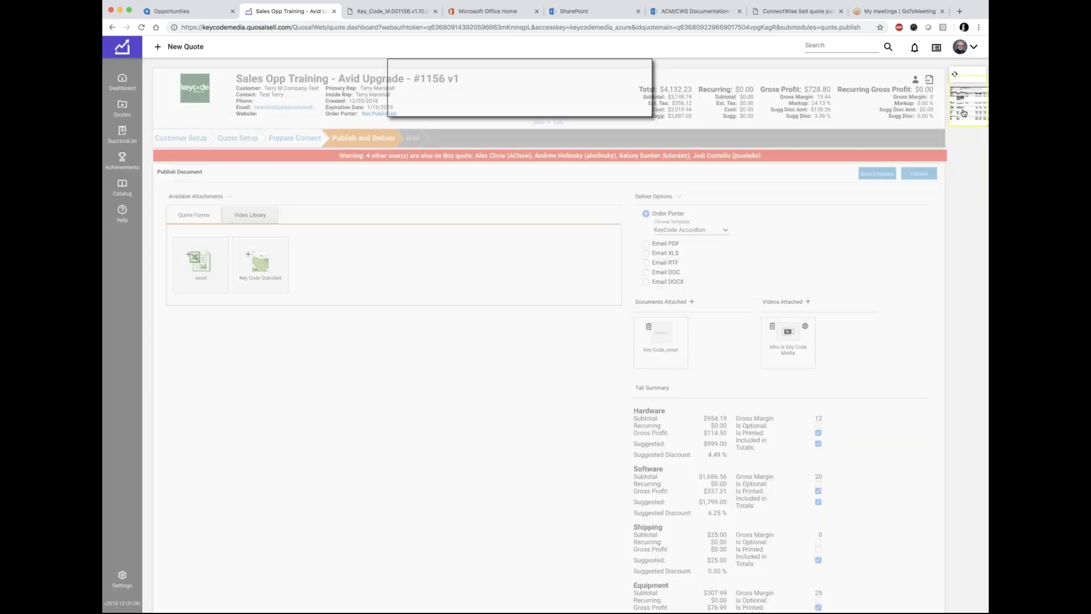
Step: Review the line-item table in Key_Code_M.001156.v1.13.pdf, then close the PDF tab
click(964, 113)
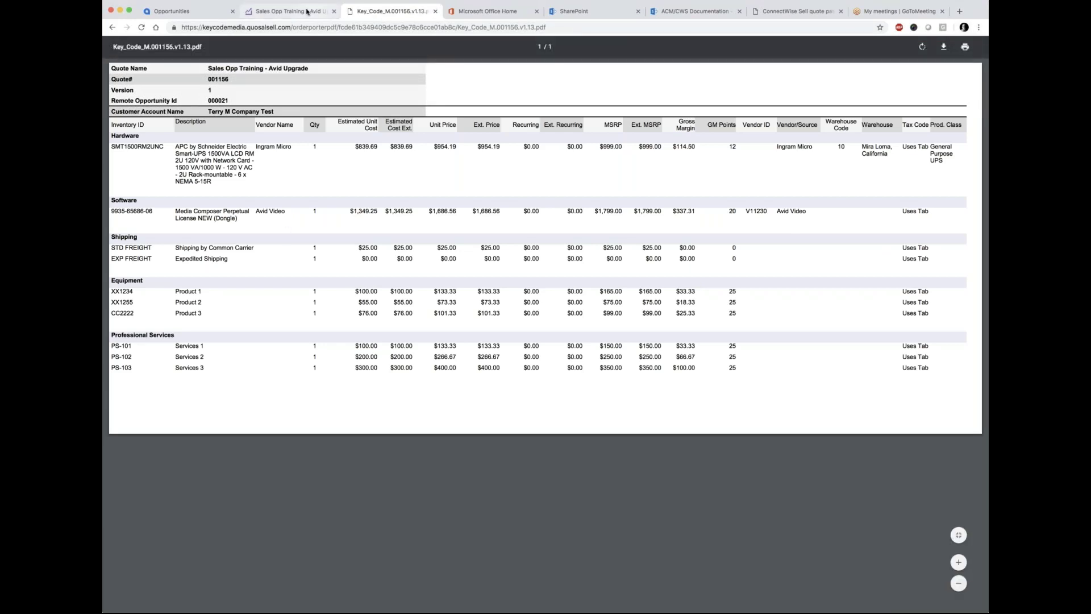
key(super+w)
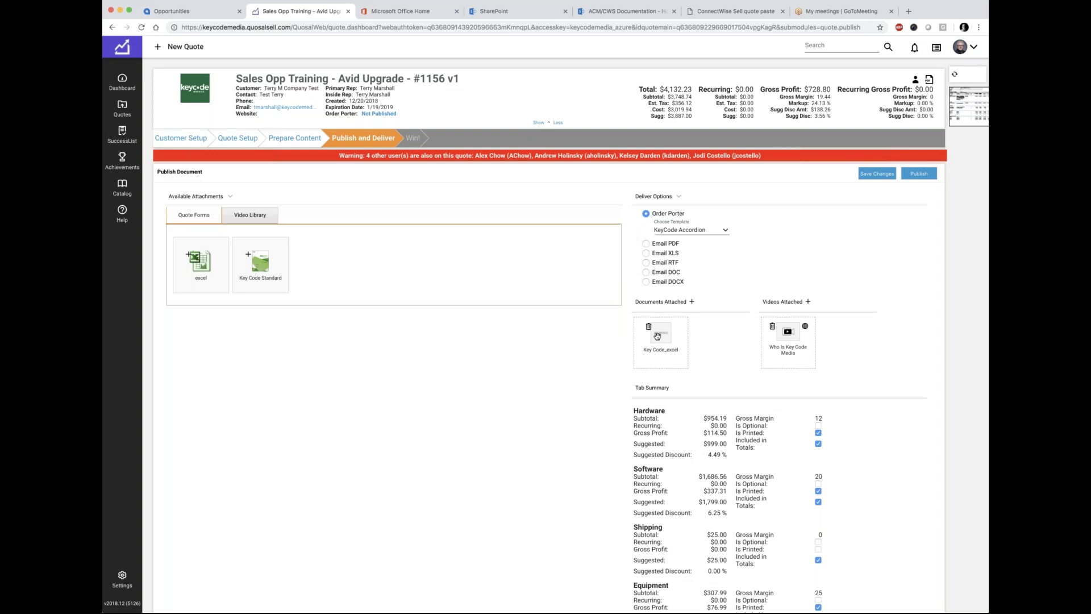
Step: Detach Key Code_excel, save the attachment change, and preview the Key Code Standard document enlarged
drag(657, 335, 678, 345)
click(876, 173)
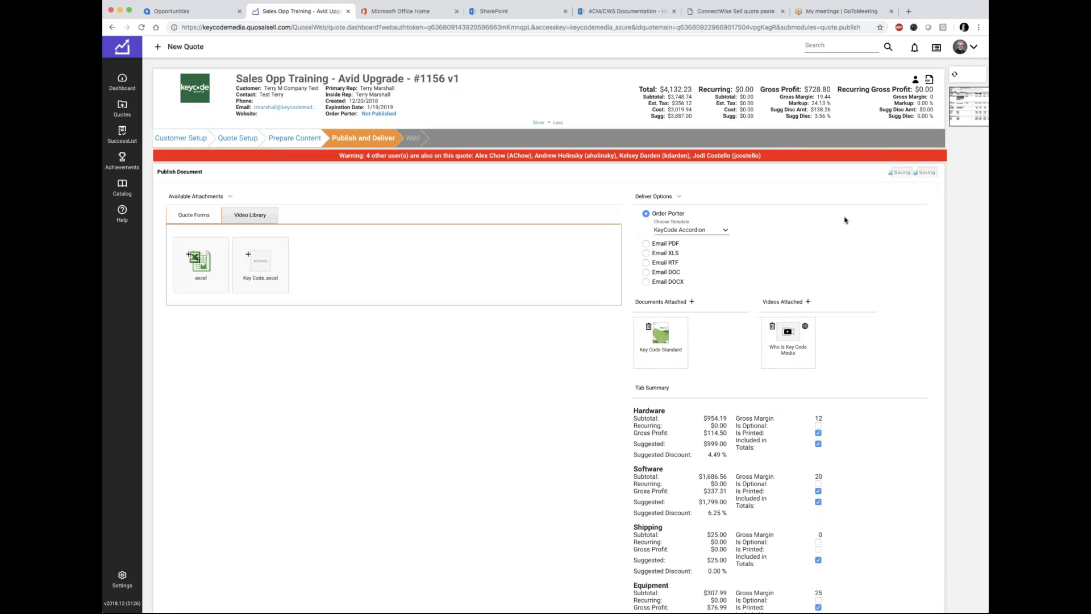
click(969, 116)
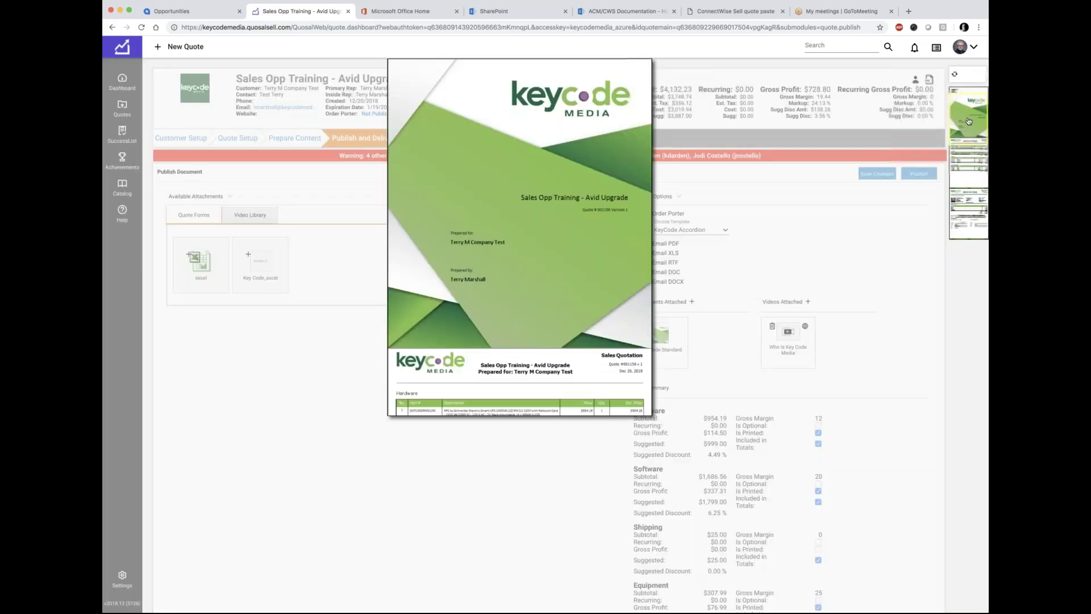
click(734, 268)
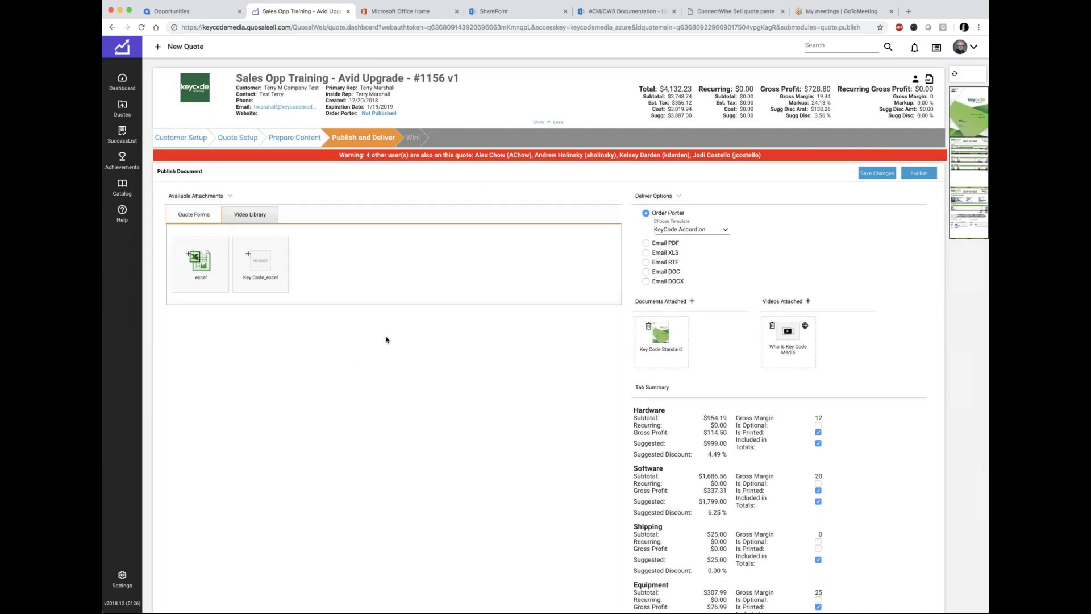
Step: Save and publish quote #1156, then open its Order Porter link showing $4,132.23
click(883, 176)
click(920, 173)
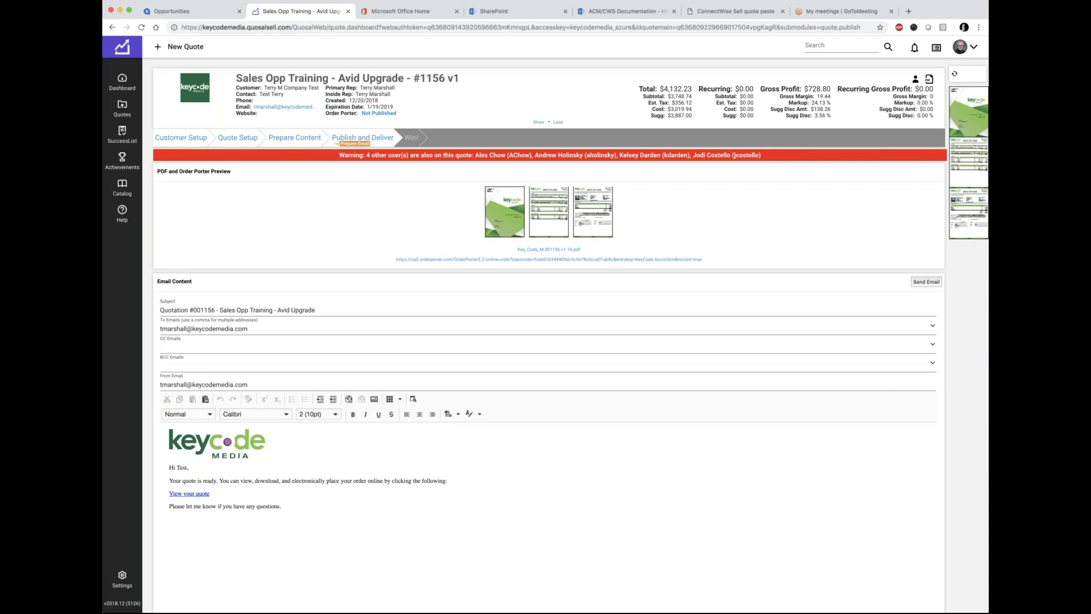
drag(252, 329, 155, 329)
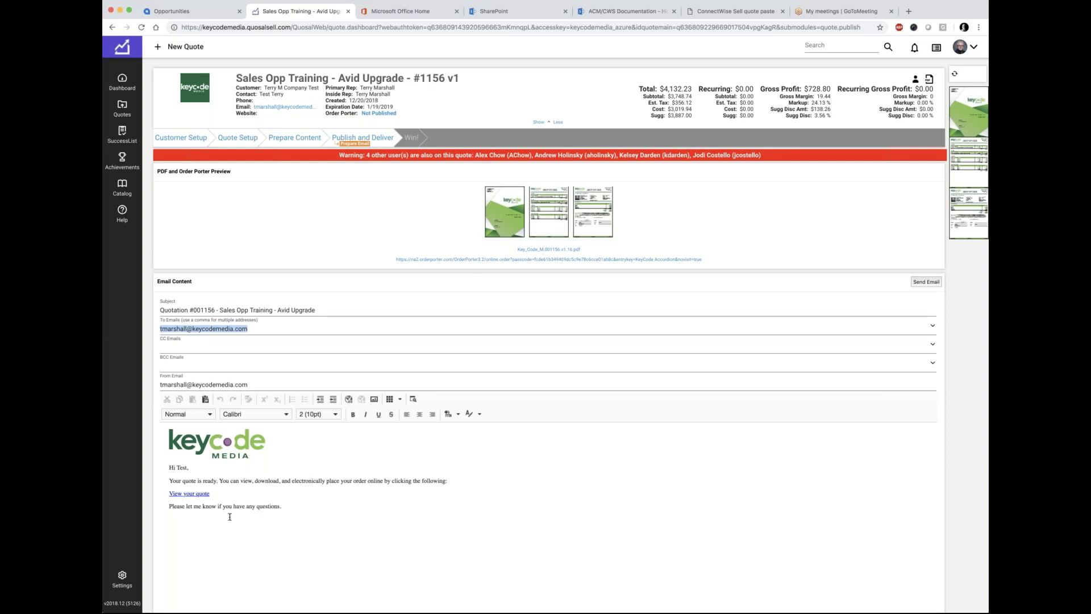
click(249, 328)
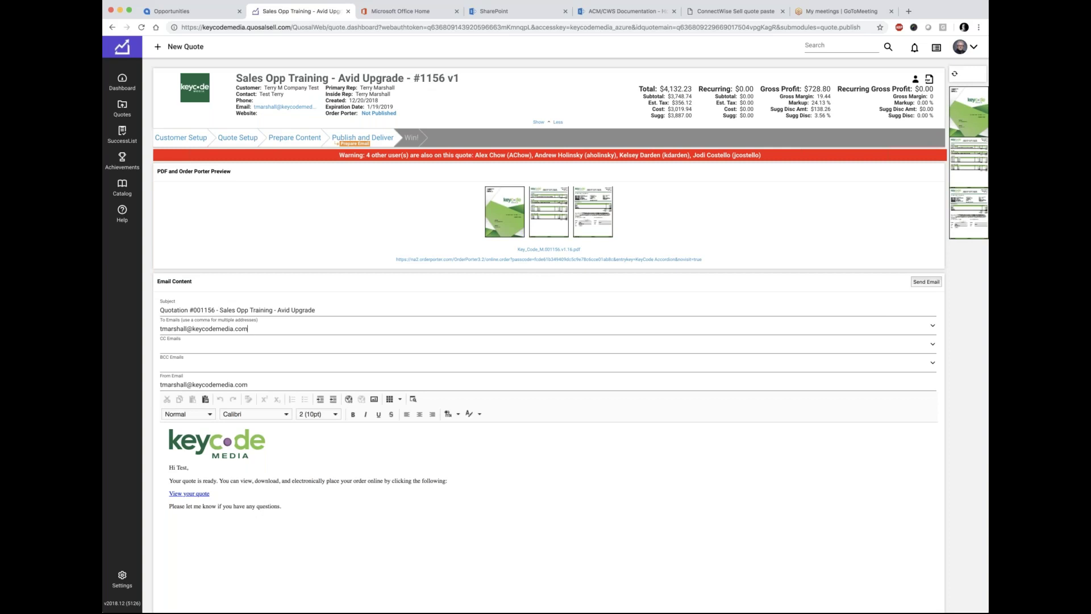
click(551, 261)
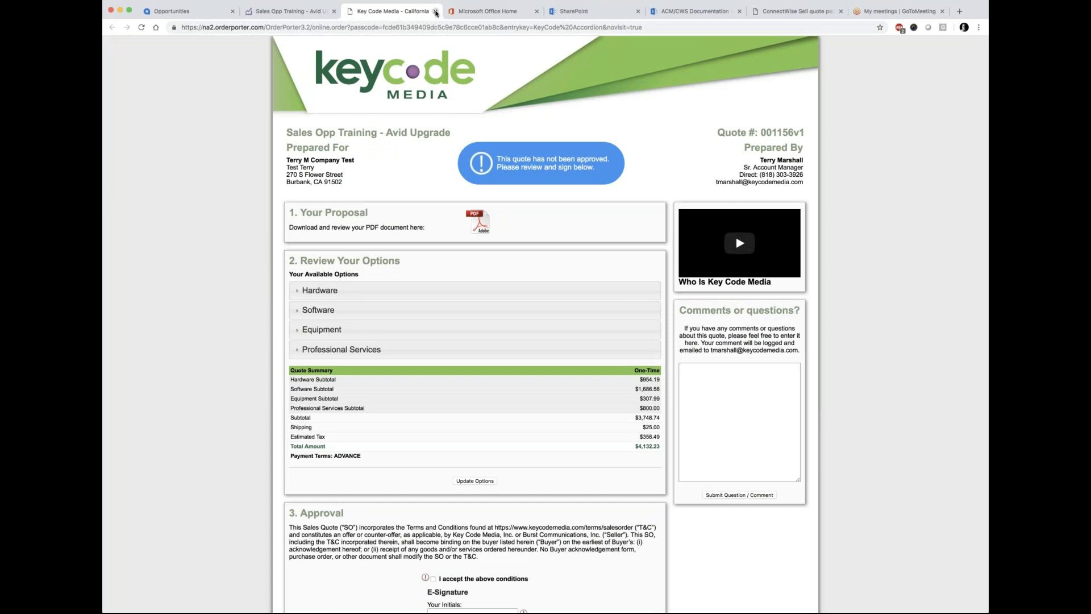
Step: Close the Key Code Media Order Porter tab
click(435, 12)
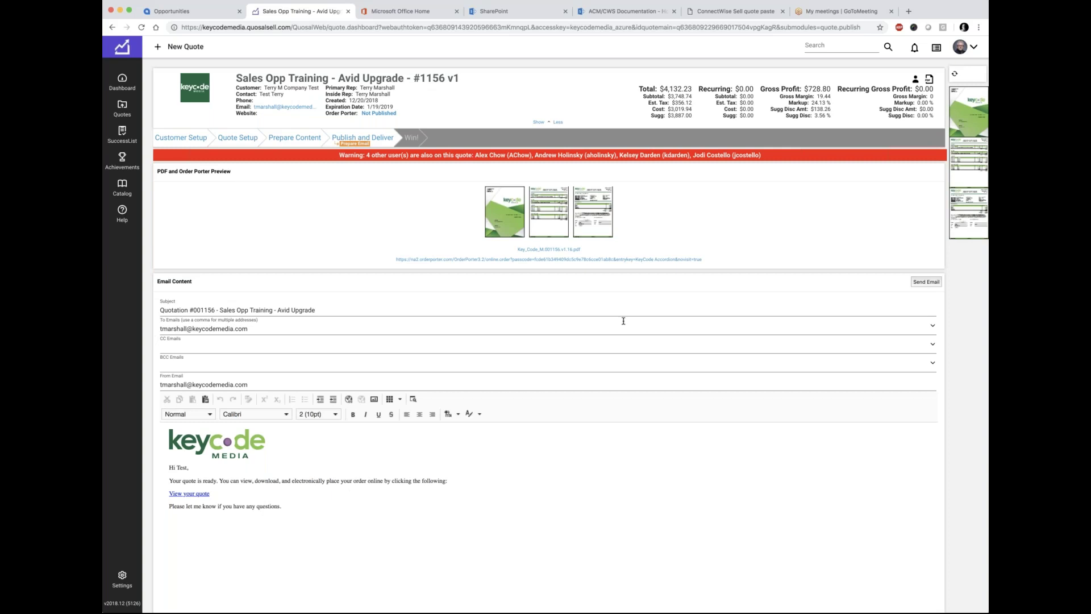
Step: Send the Quotation #001156 email and go back to Quote Setup
click(916, 283)
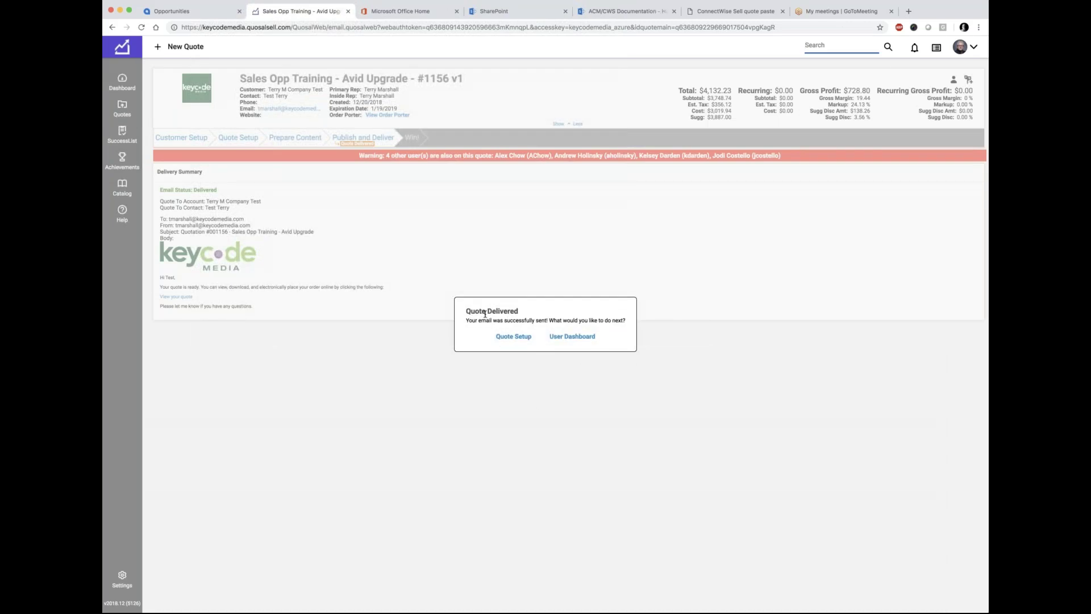
click(518, 339)
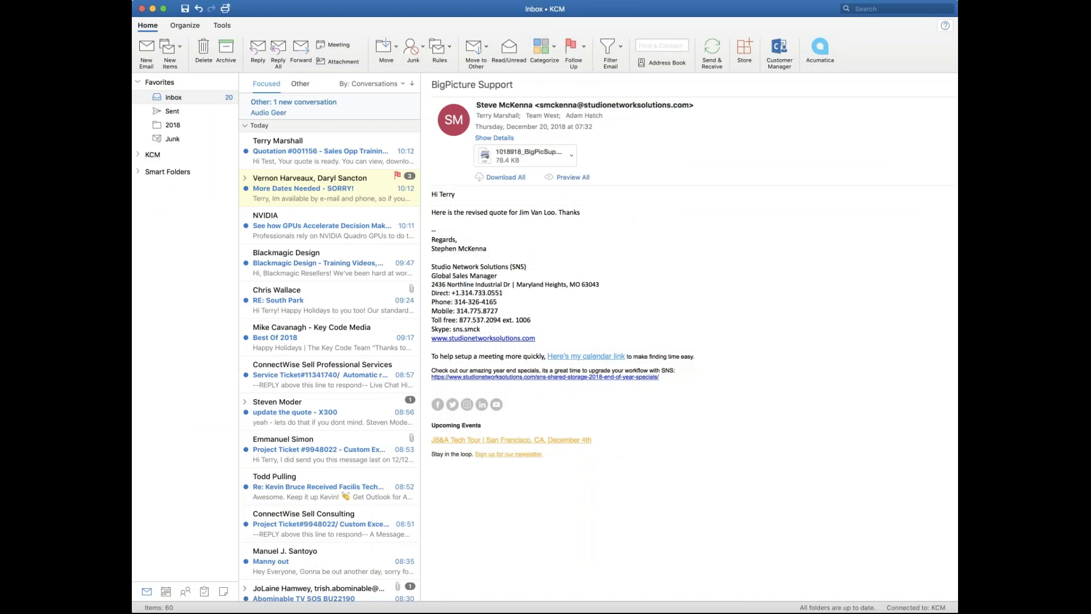
Step: Open the Quotation #001156 email in Outlook and follow its View your quote link
scroll(314, 194, up, 2)
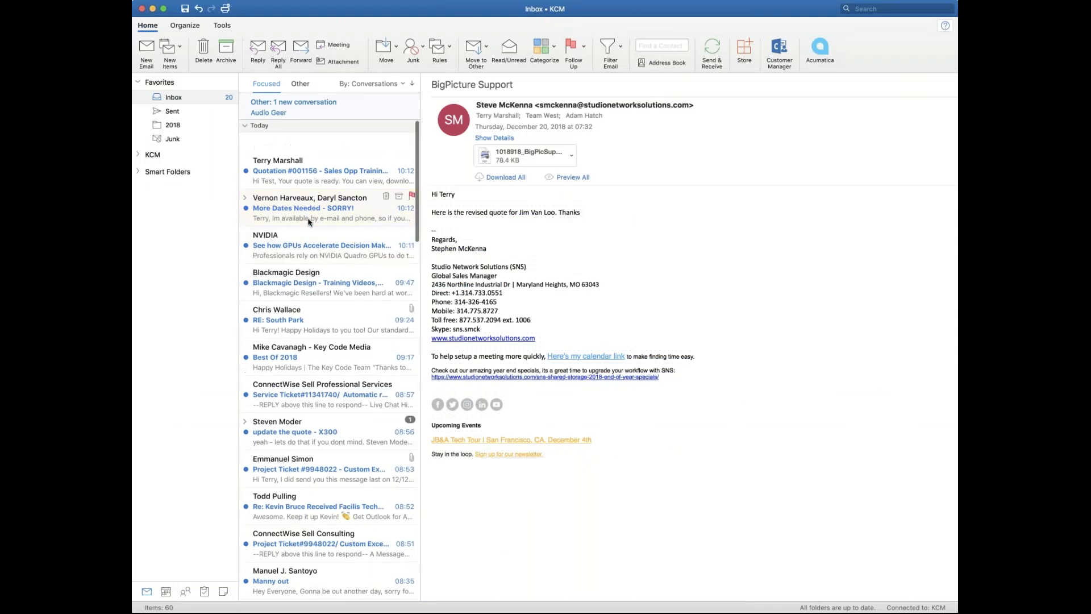
click(277, 152)
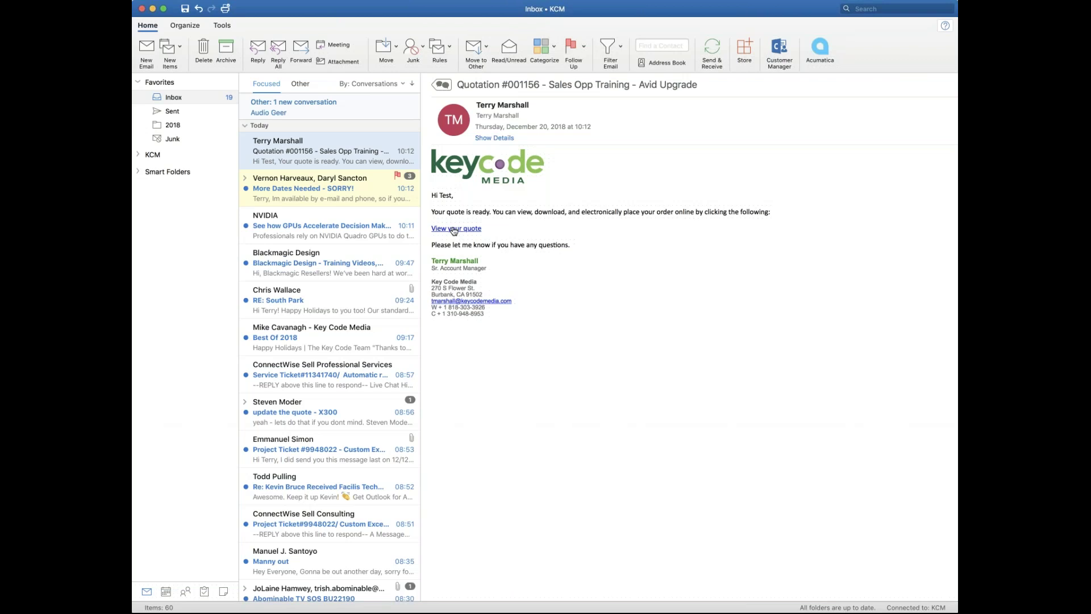
click(457, 228)
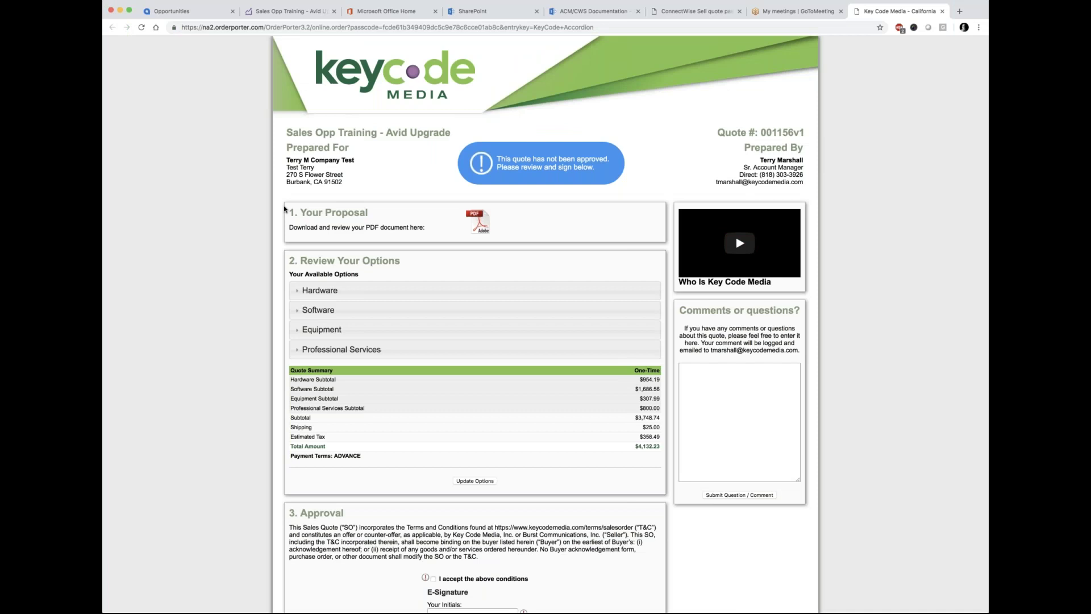
Step: Select the quote title text on the Order Porter page and start a comment
drag(452, 132, 288, 132)
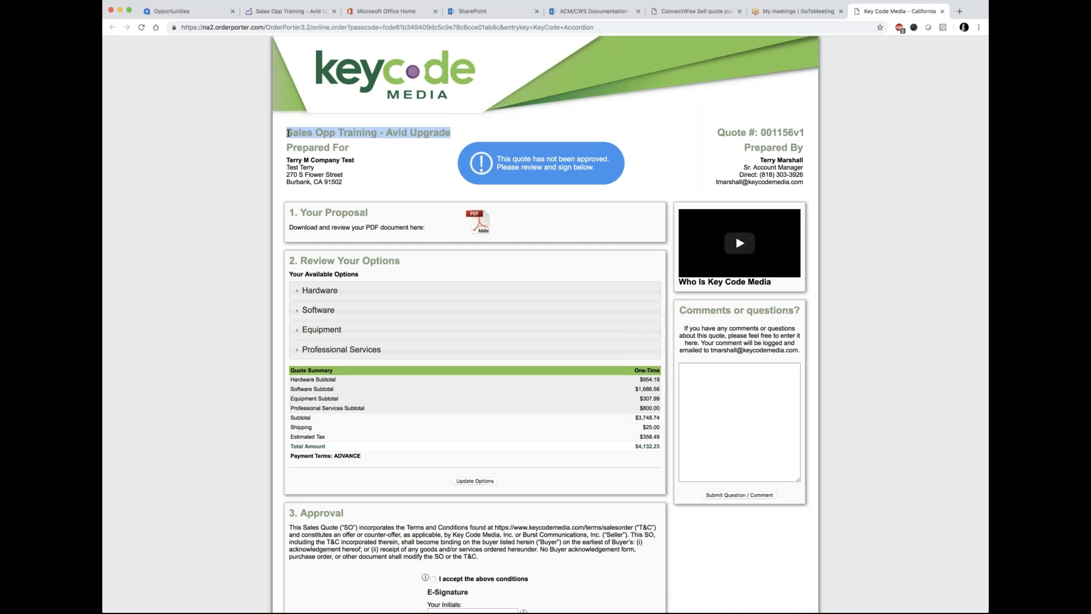
click(361, 147)
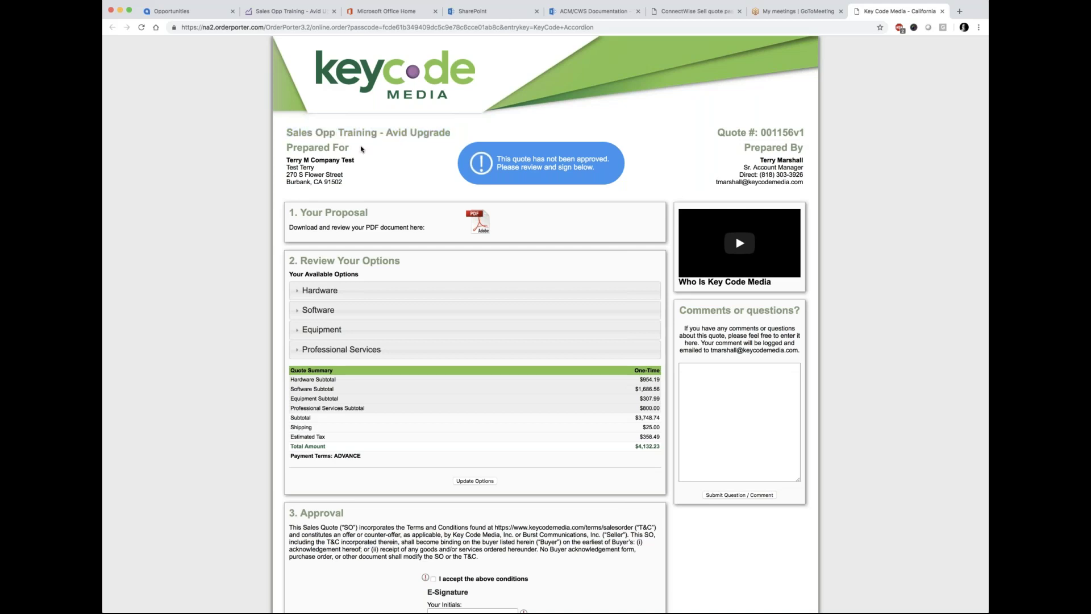
drag(458, 132, 286, 130)
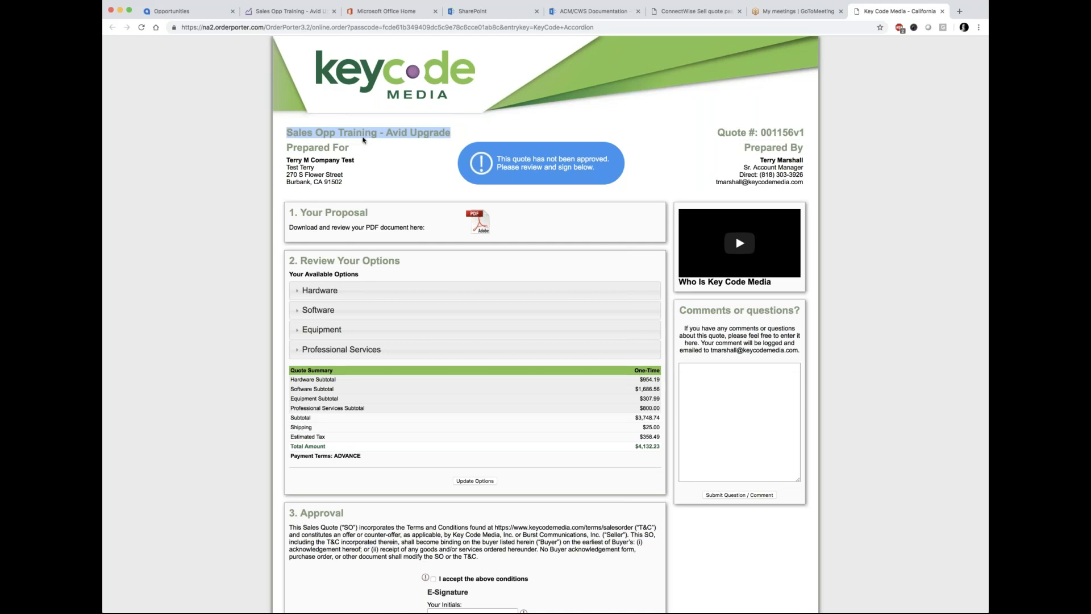
click(351, 150)
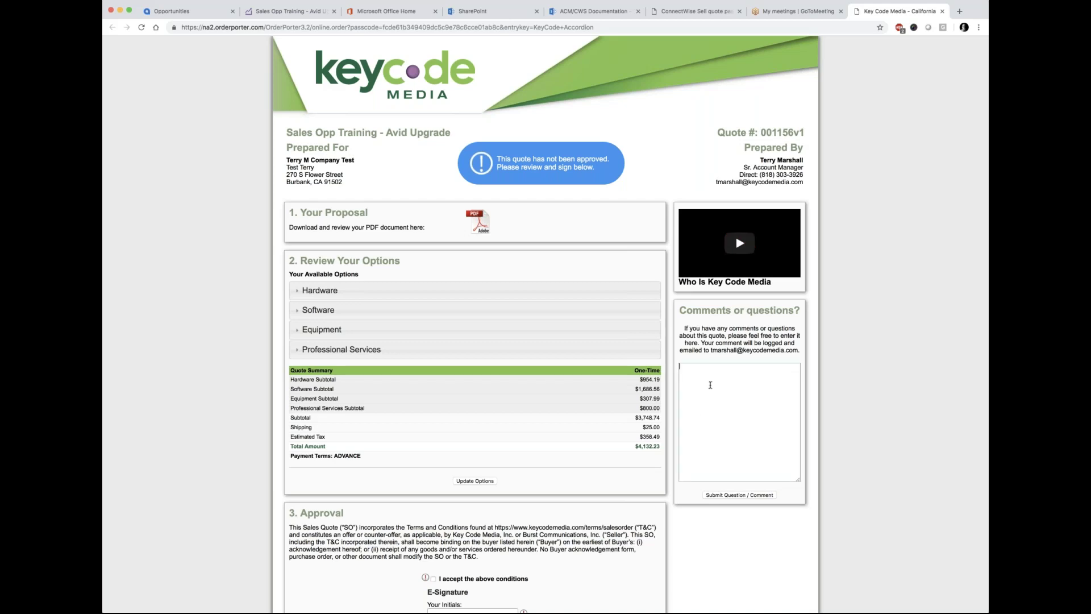
click(701, 379)
Step: Expand the Hardware, Software, Equipment and Professional Services sections, then return to ConnectWise Sell
click(297, 292)
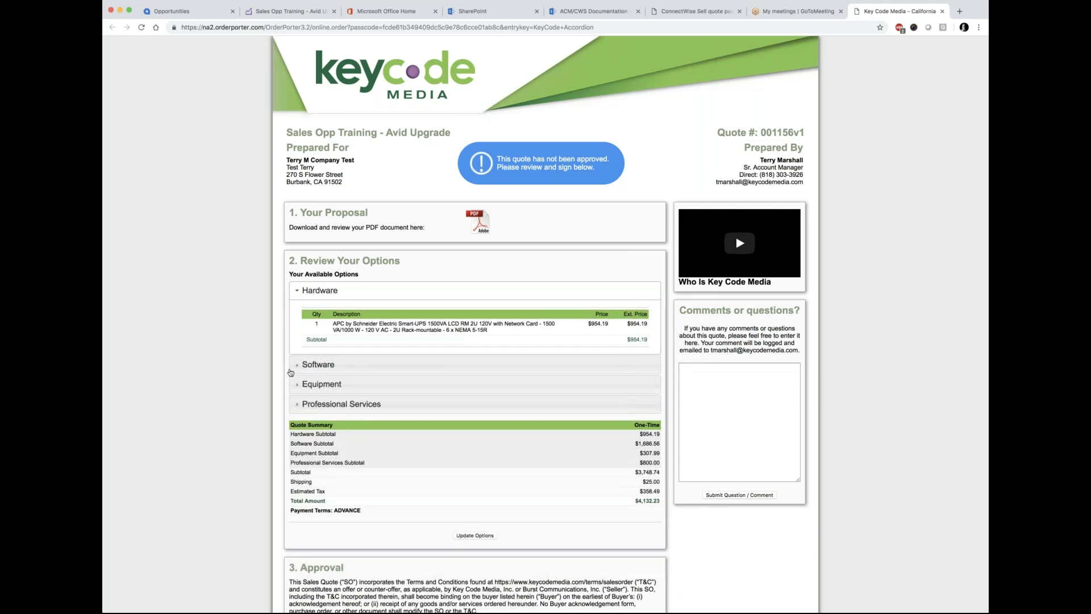
click(297, 365)
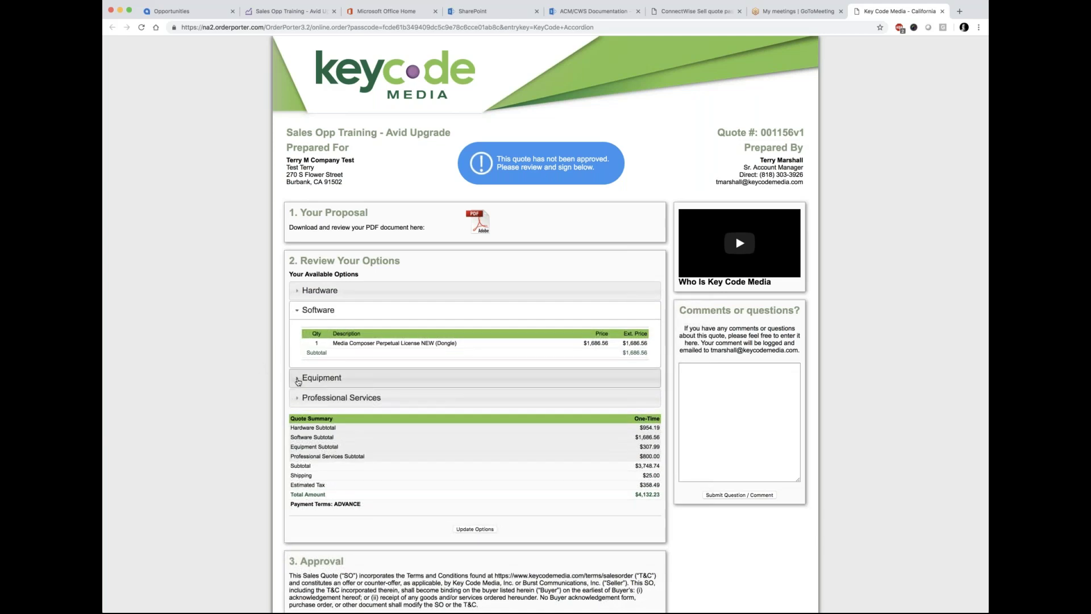
click(298, 379)
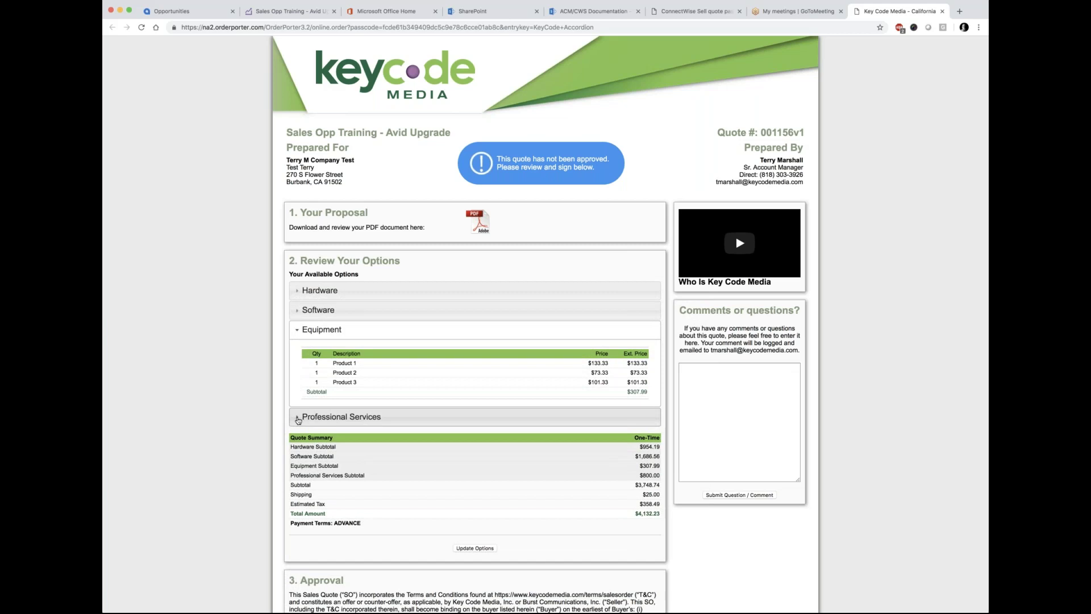
click(298, 418)
scroll(267, 375, down, 5)
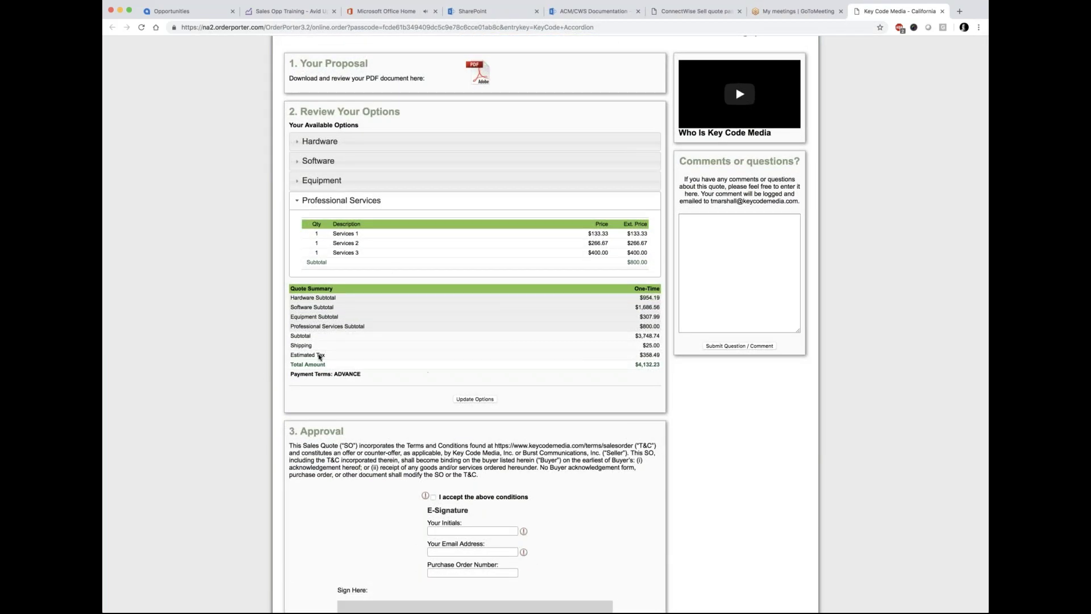
scroll(427, 337, up, 1)
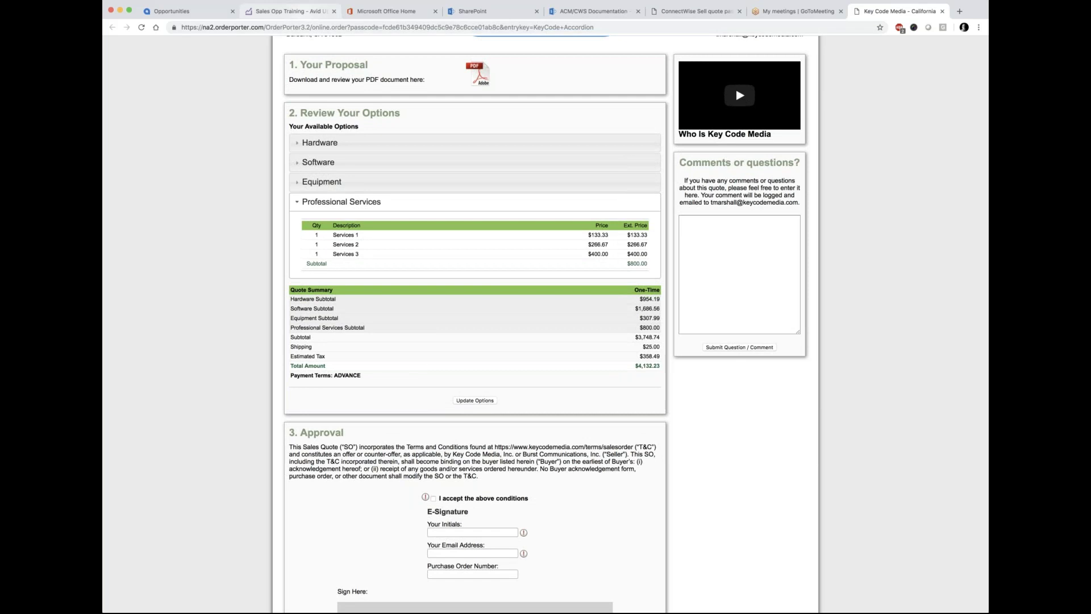
click(287, 10)
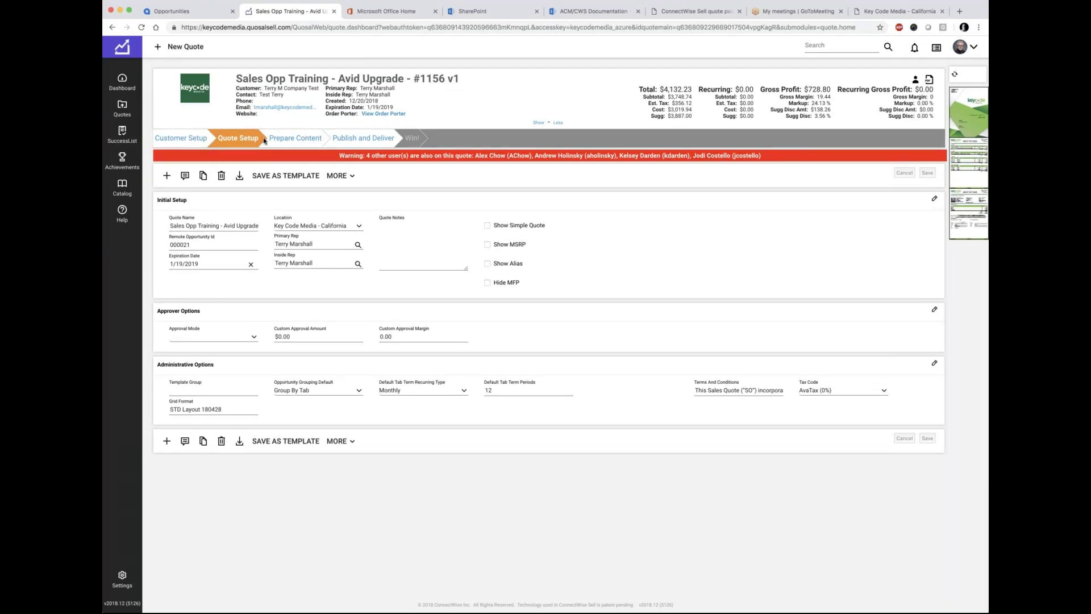
Step: Tick Show Tab Checkboxes / Radio Buttons in Edit Publish Settings and save
click(352, 177)
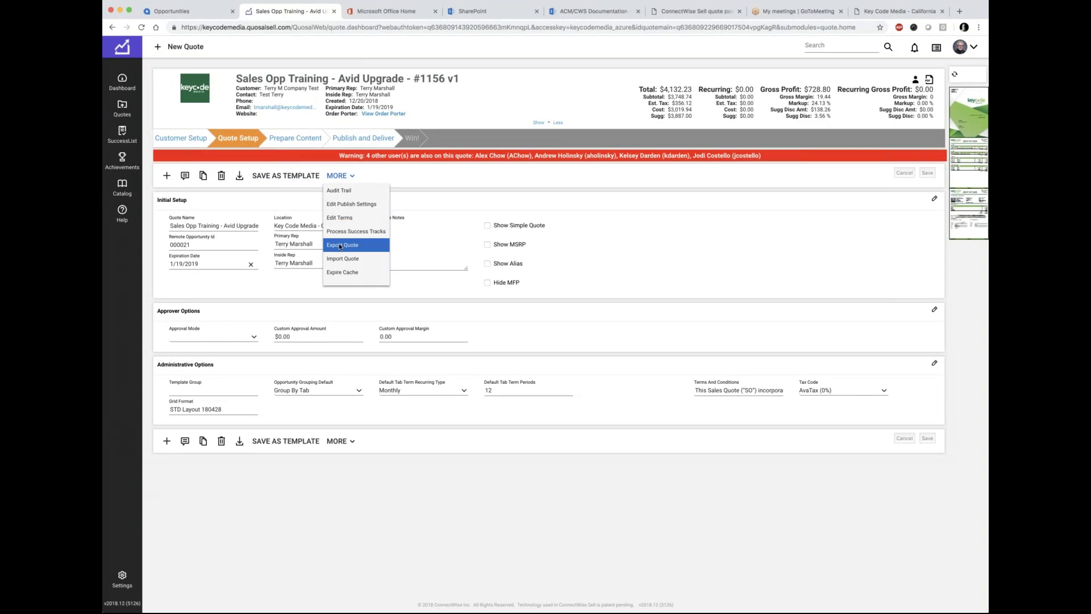
click(353, 205)
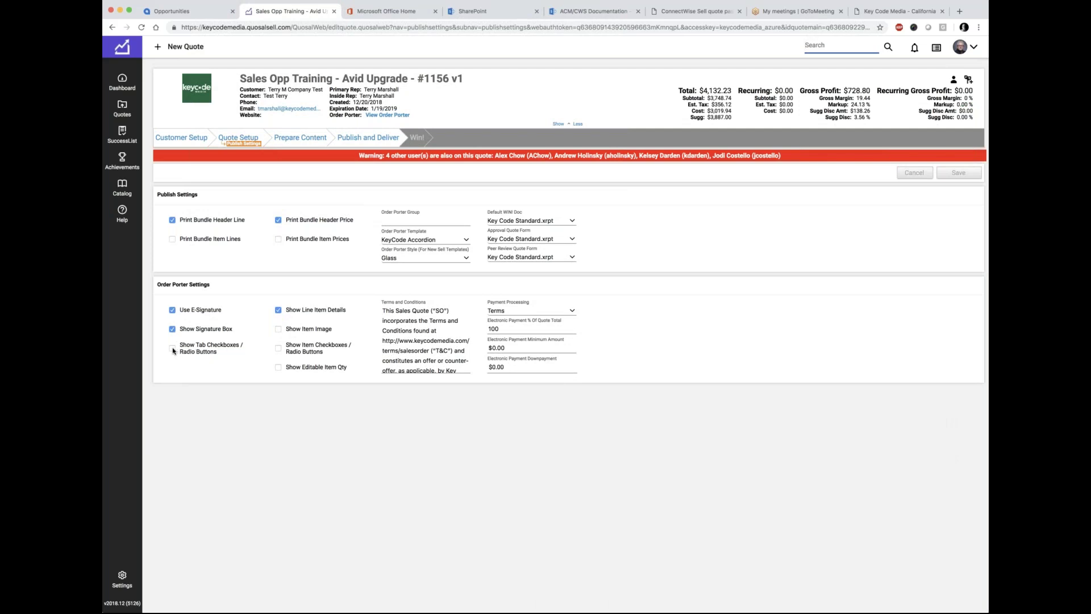
click(173, 349)
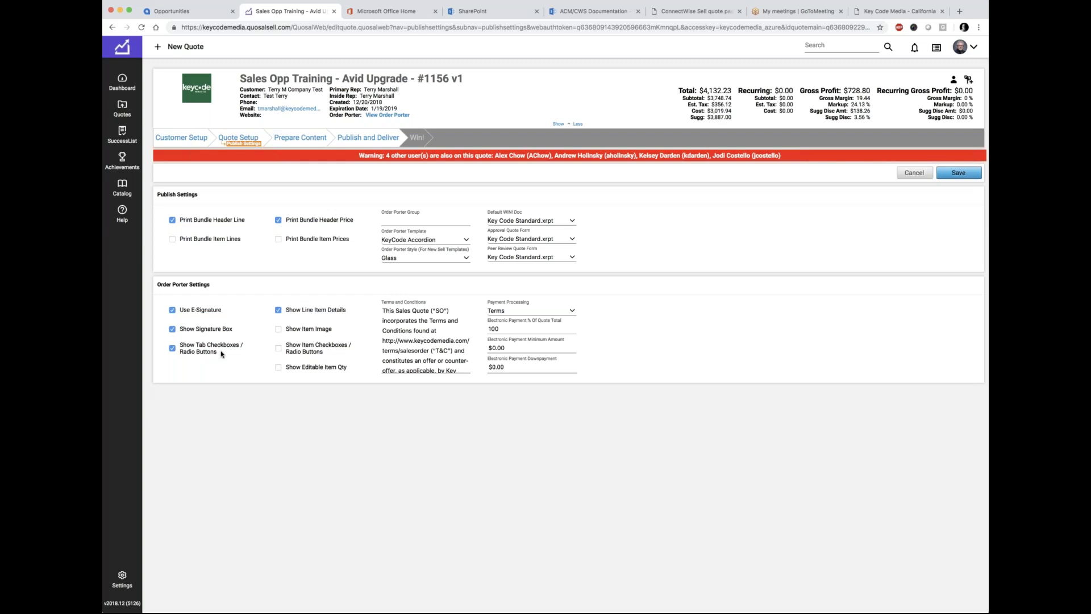
click(949, 174)
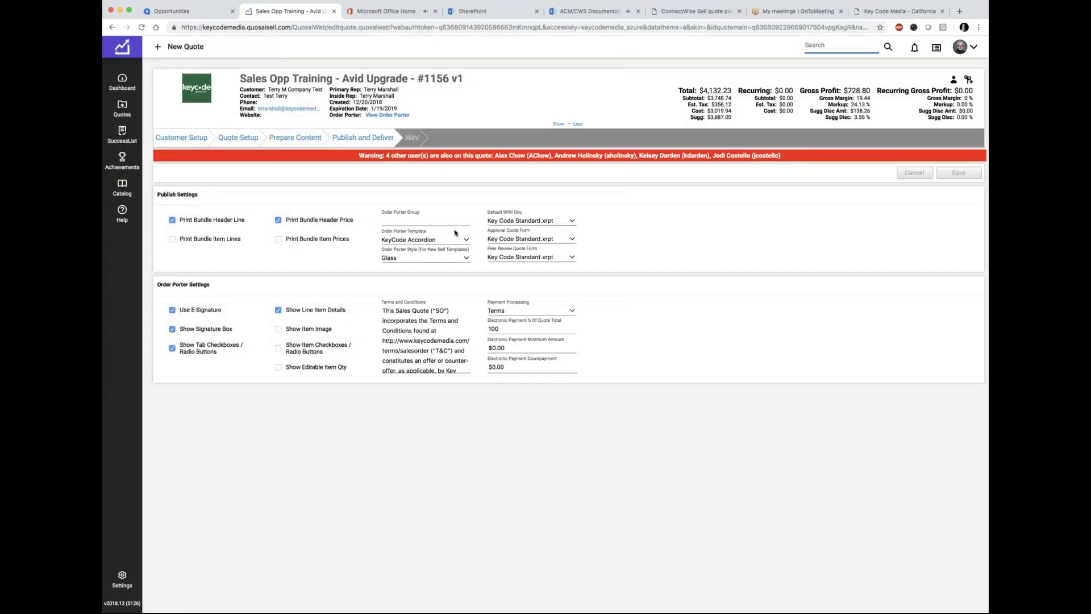
click(363, 140)
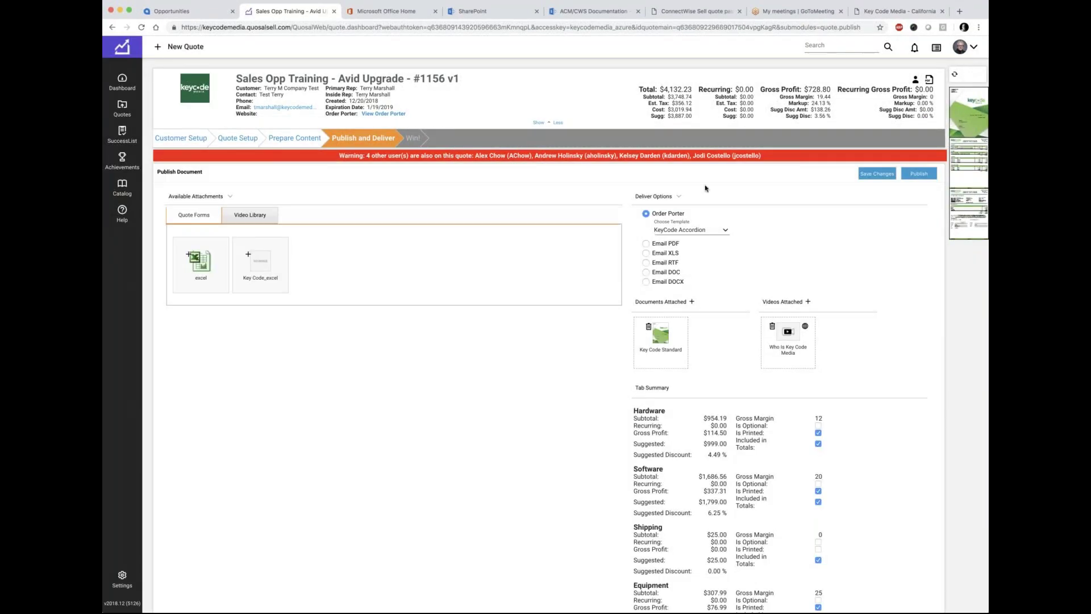
Step: Save and republish quote #1156, closing the outdated Order Porter tabs
click(871, 175)
click(923, 175)
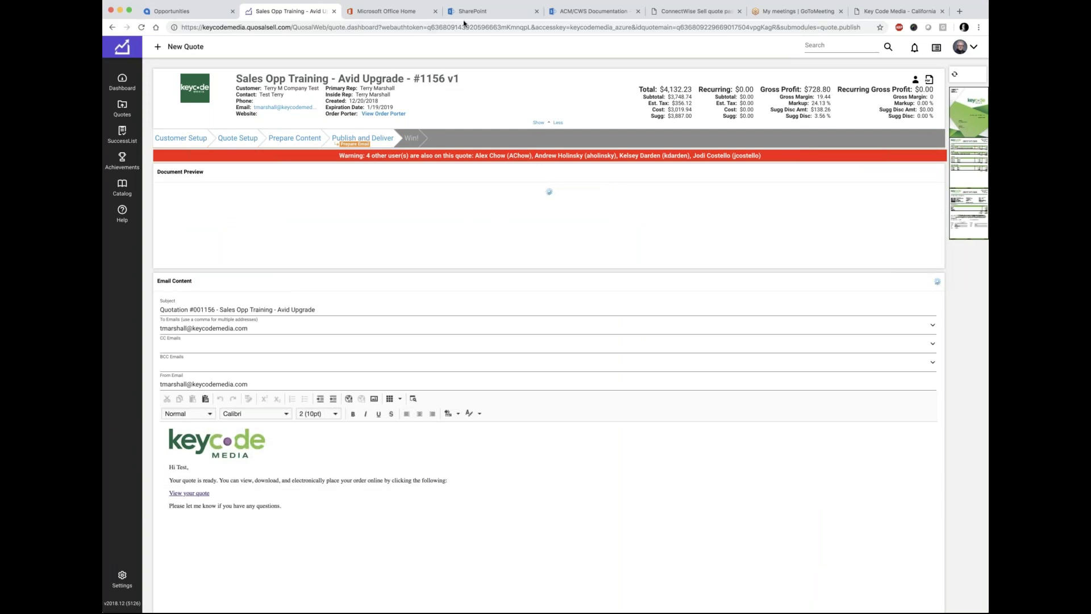
click(915, 11)
click(941, 11)
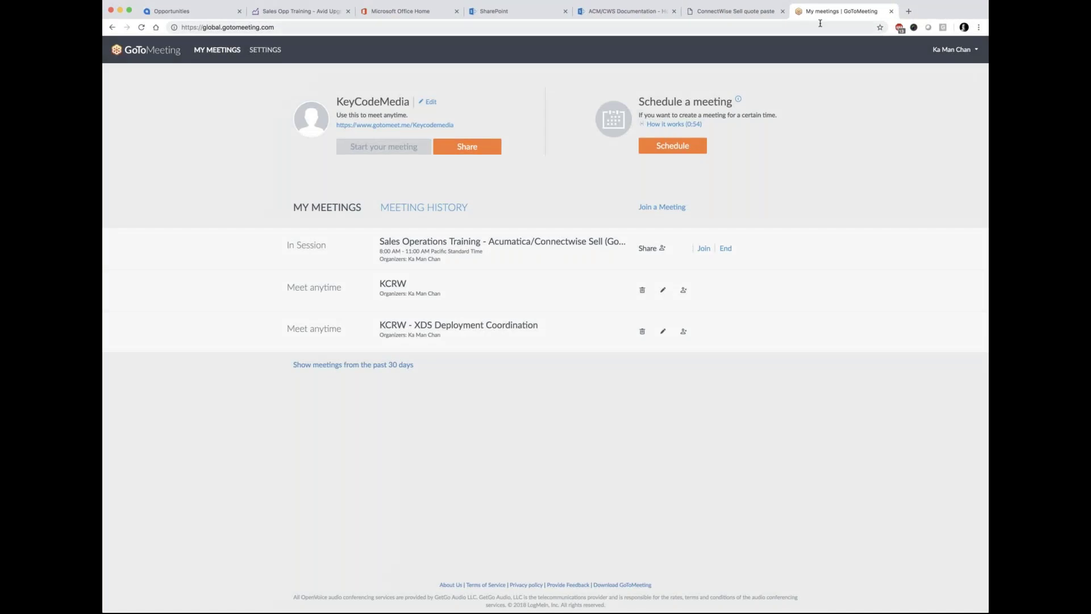
click(740, 14)
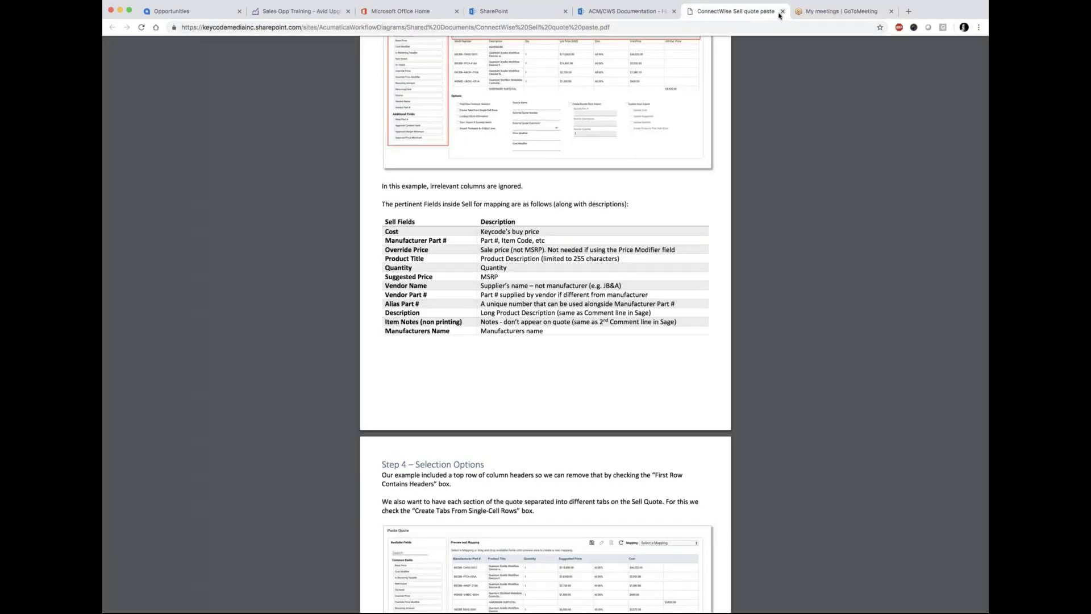
click(301, 11)
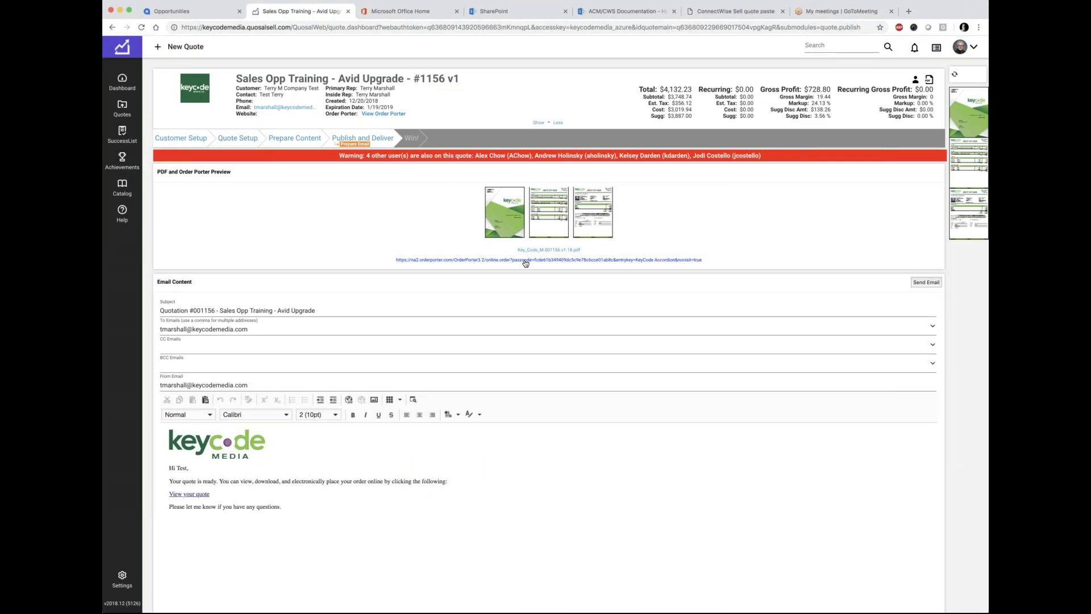
Step: On the republished quote, keep Hardware ticked, untick Software, and update options to $2,285.44
click(526, 260)
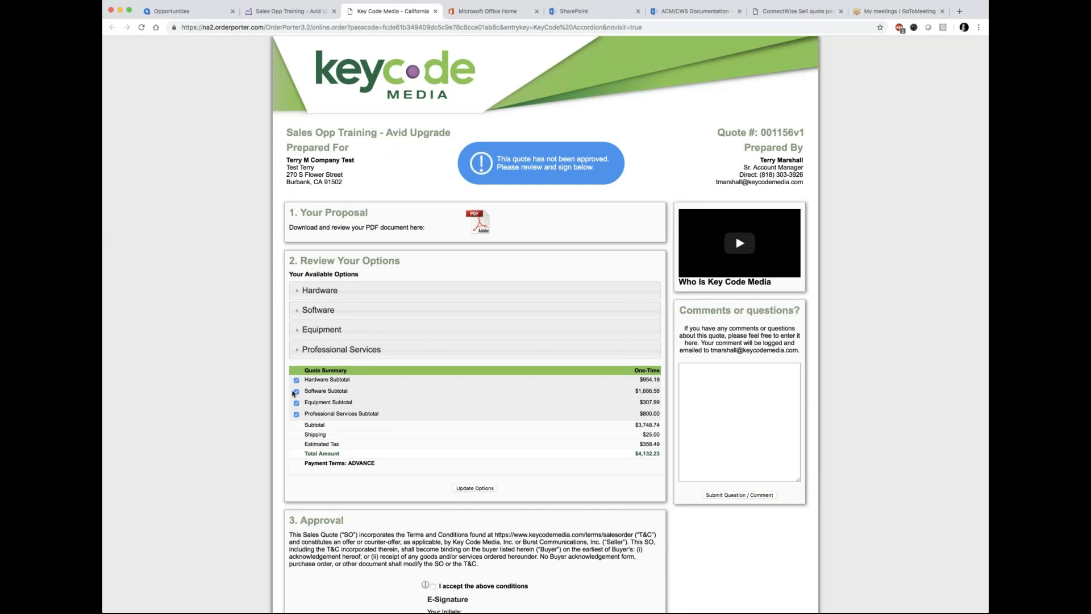
click(297, 291)
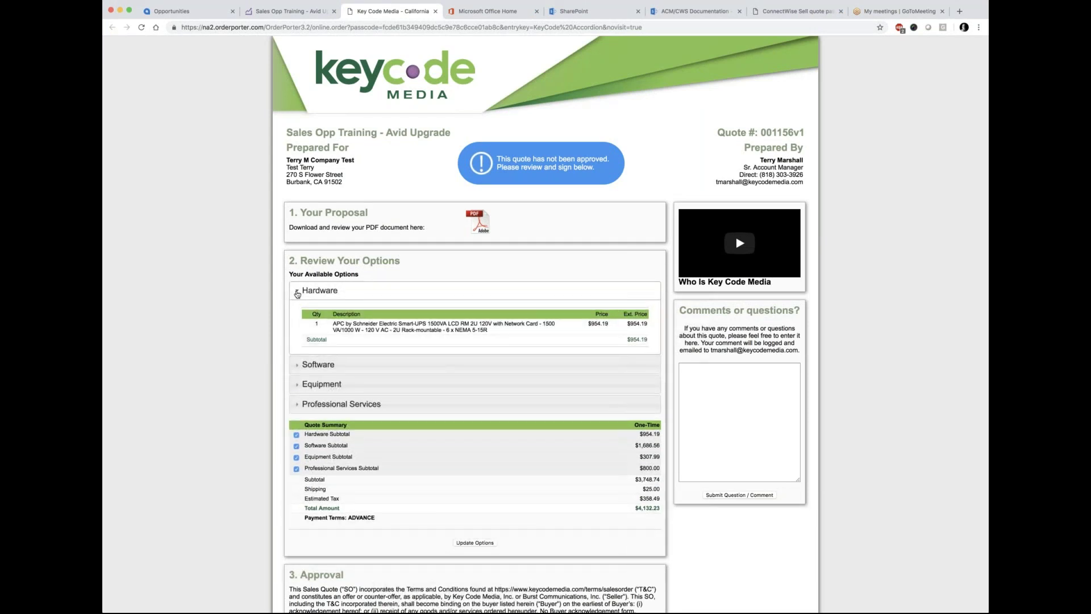
click(297, 292)
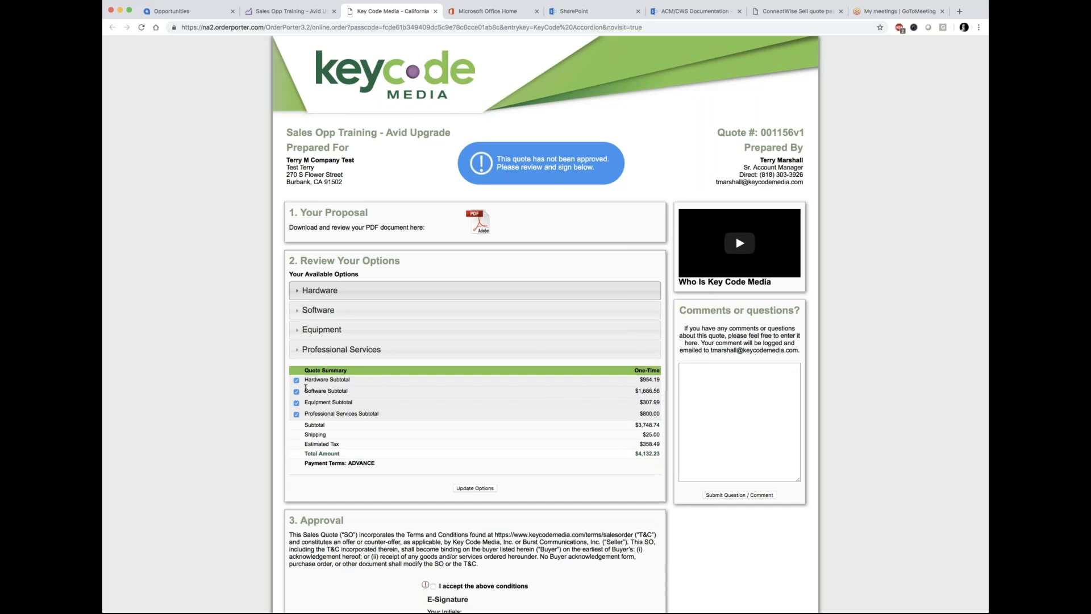
click(296, 381)
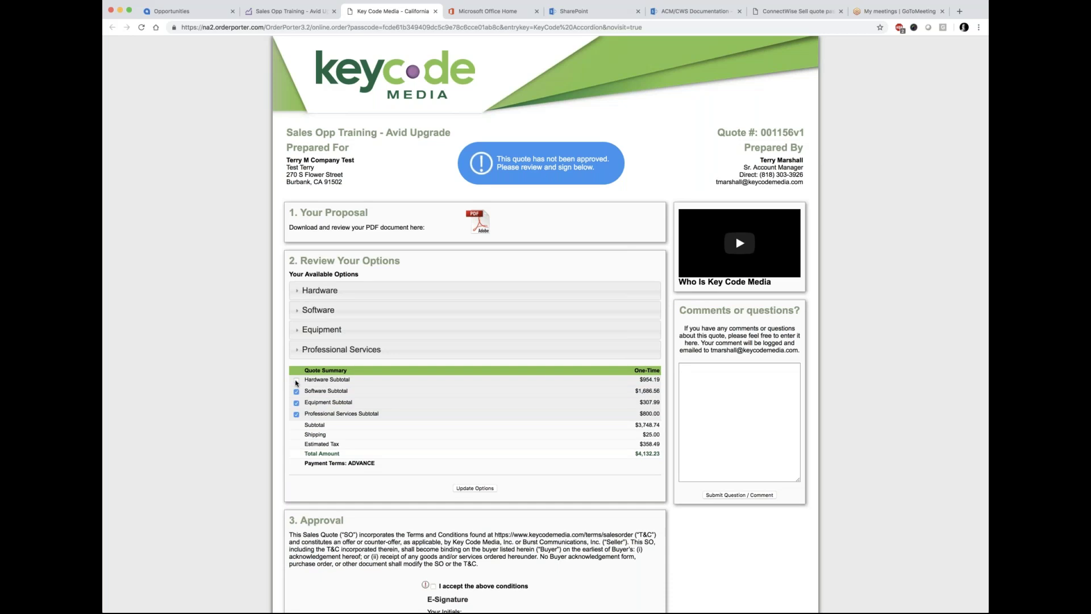
click(296, 392)
click(296, 380)
click(479, 489)
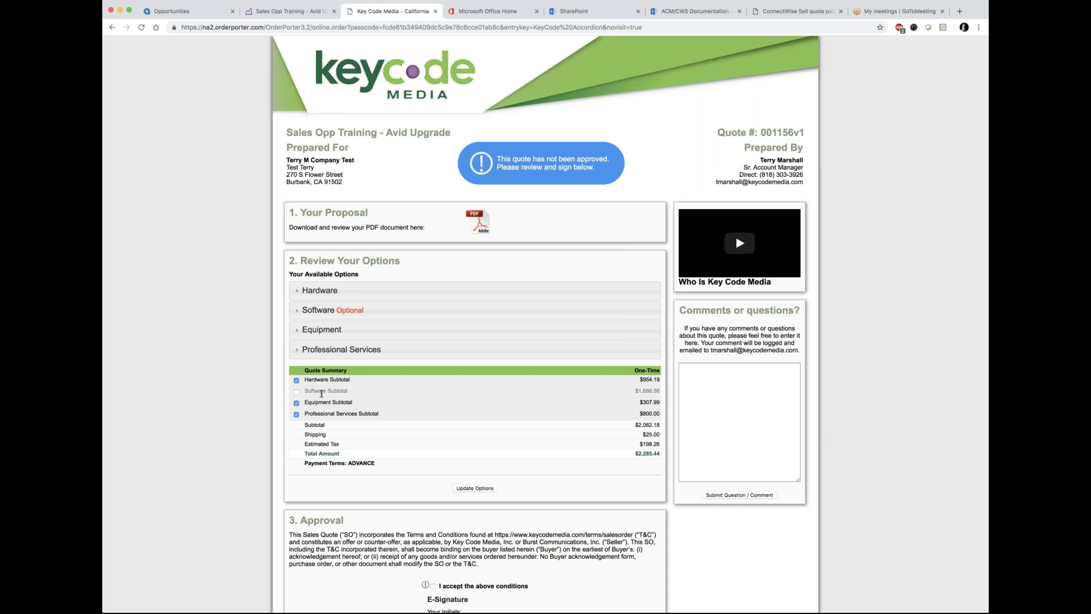
scroll(419, 442, down, 2)
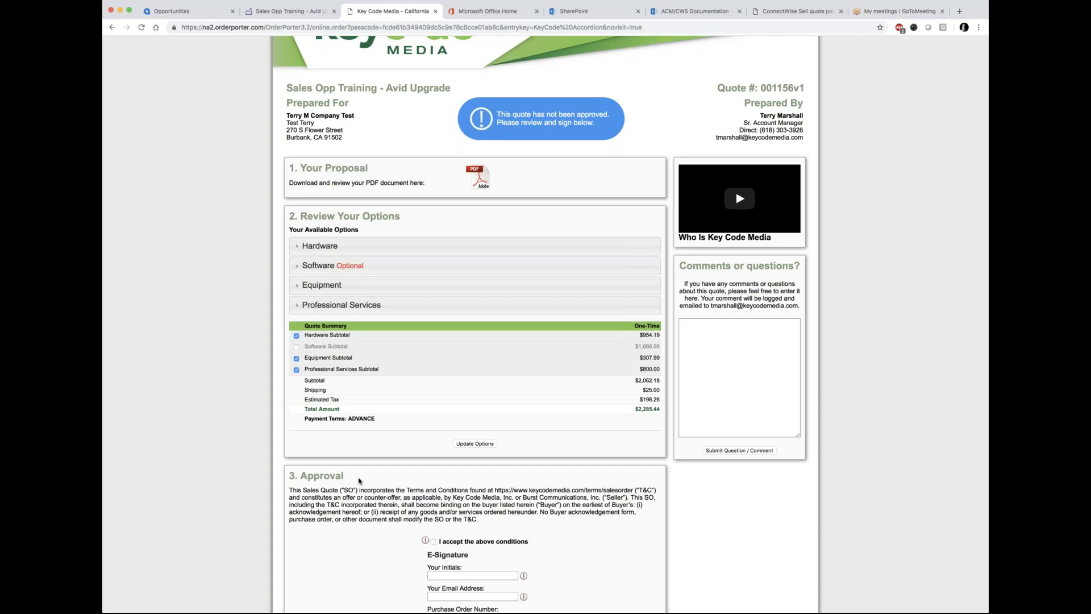
scroll(327, 459, down, 5)
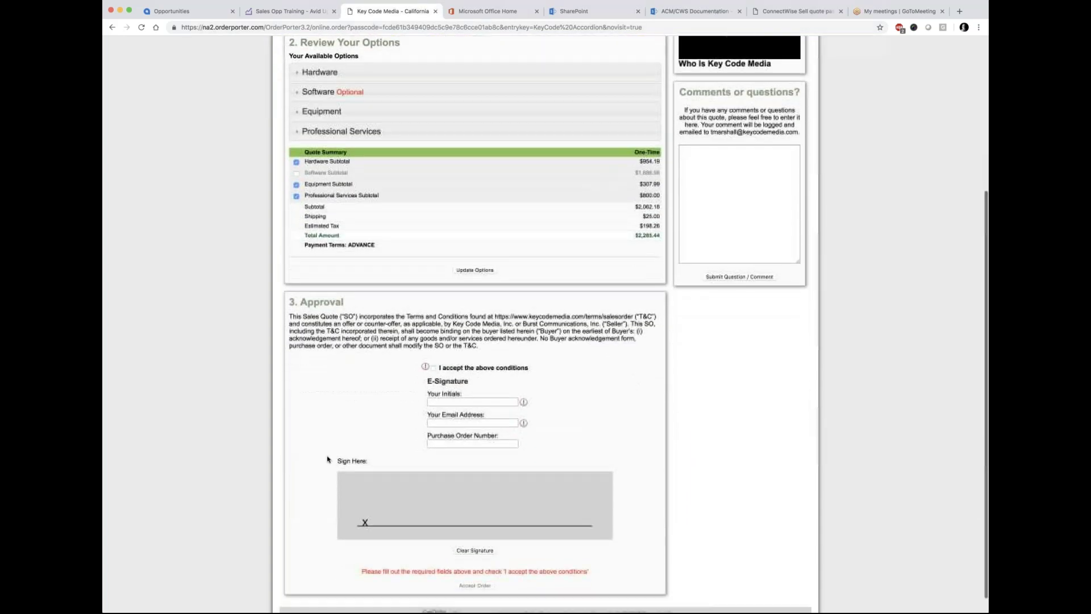
scroll(327, 459, down, 1)
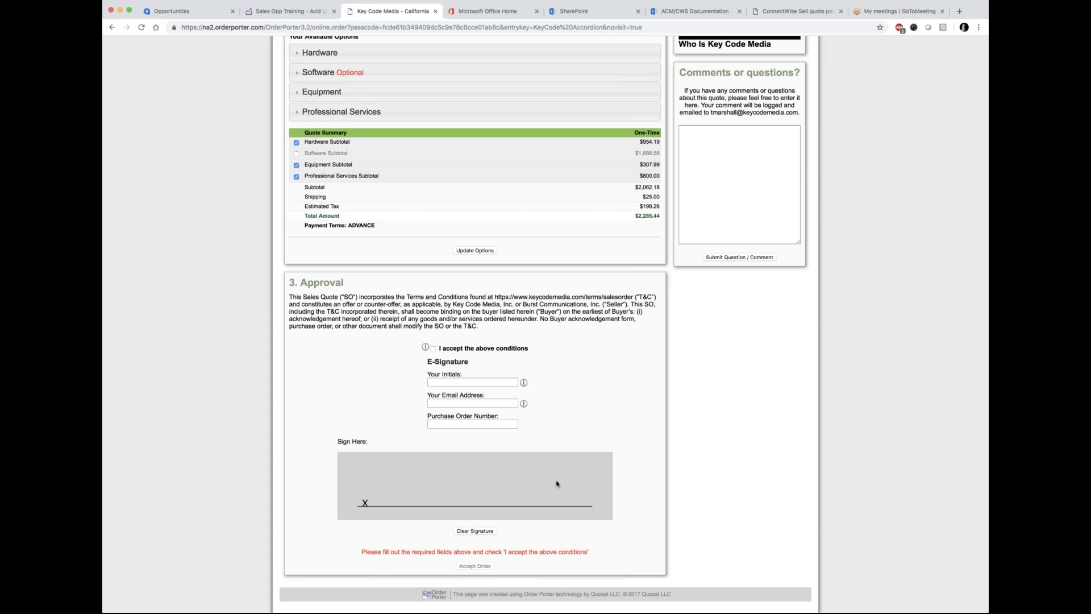
scroll(779, 441, up, 5)
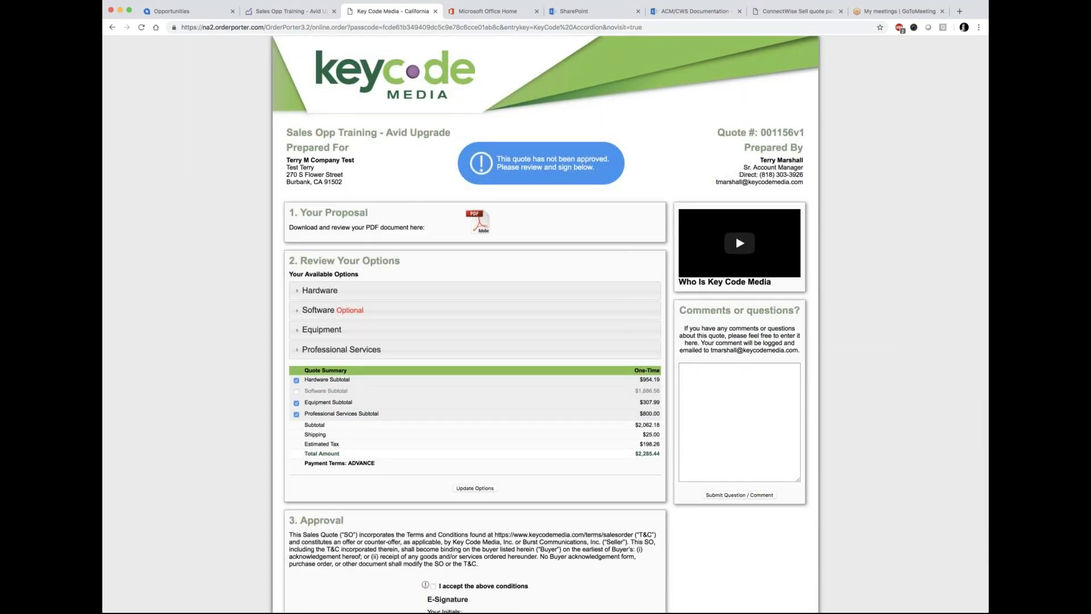
scroll(545, 324, down, 3)
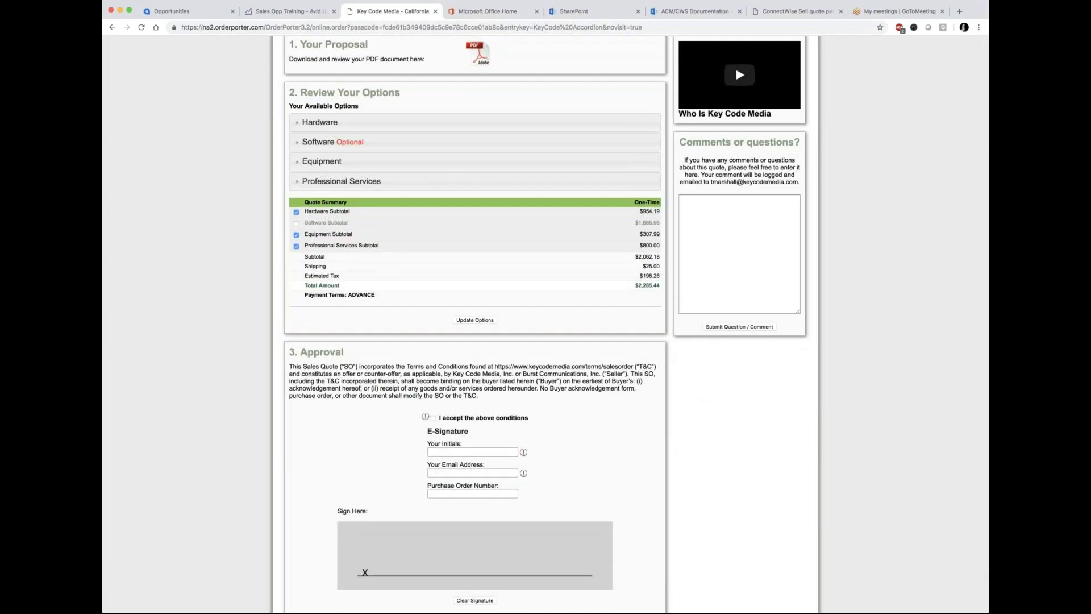
scroll(545, 324, up, 3)
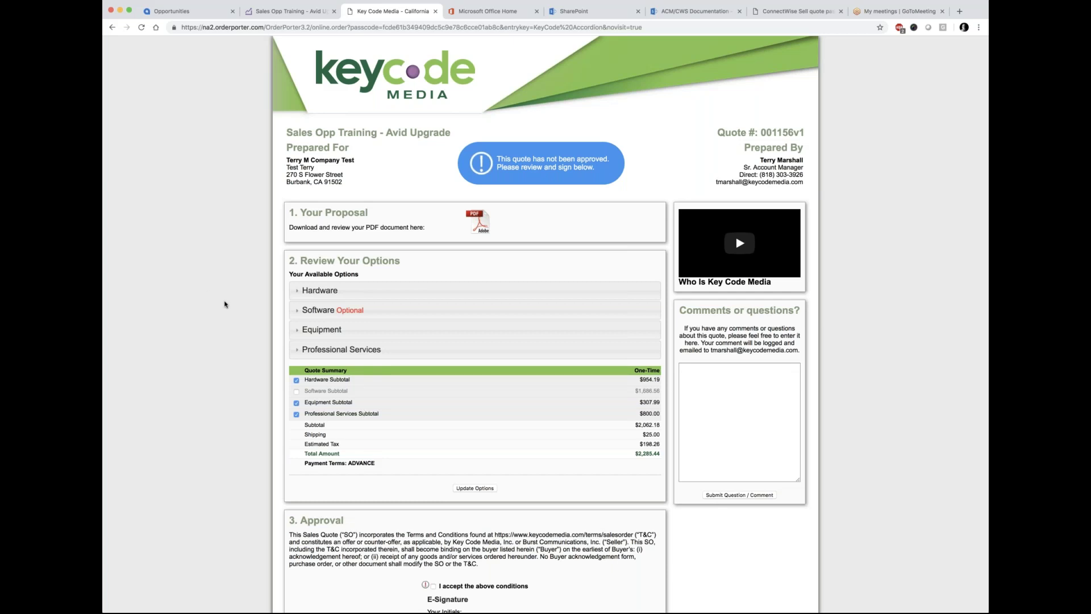
scroll(223, 304, down, 5)
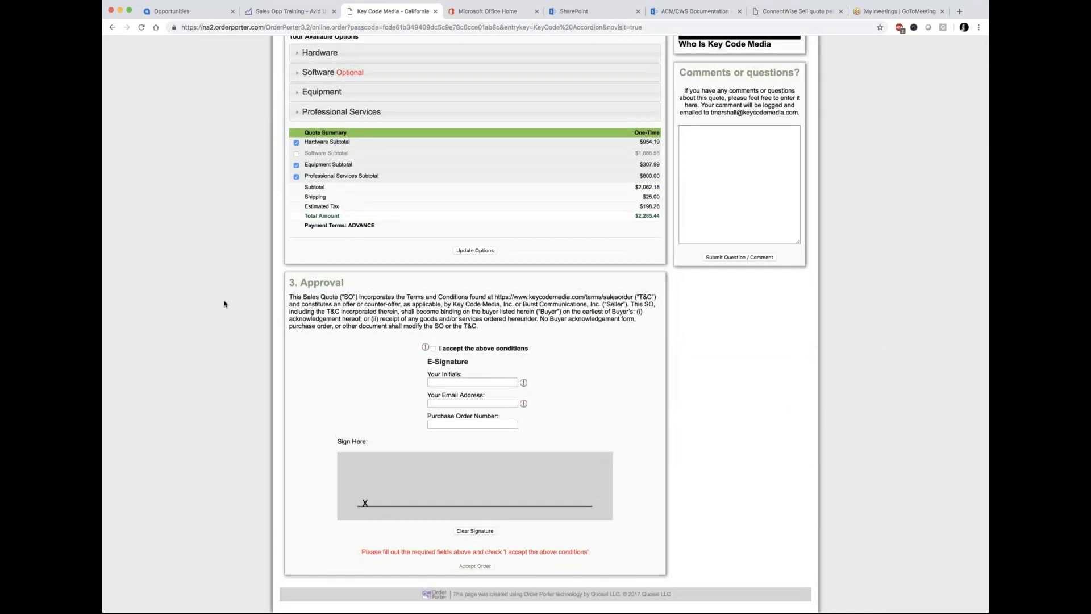
scroll(224, 304, up, 5)
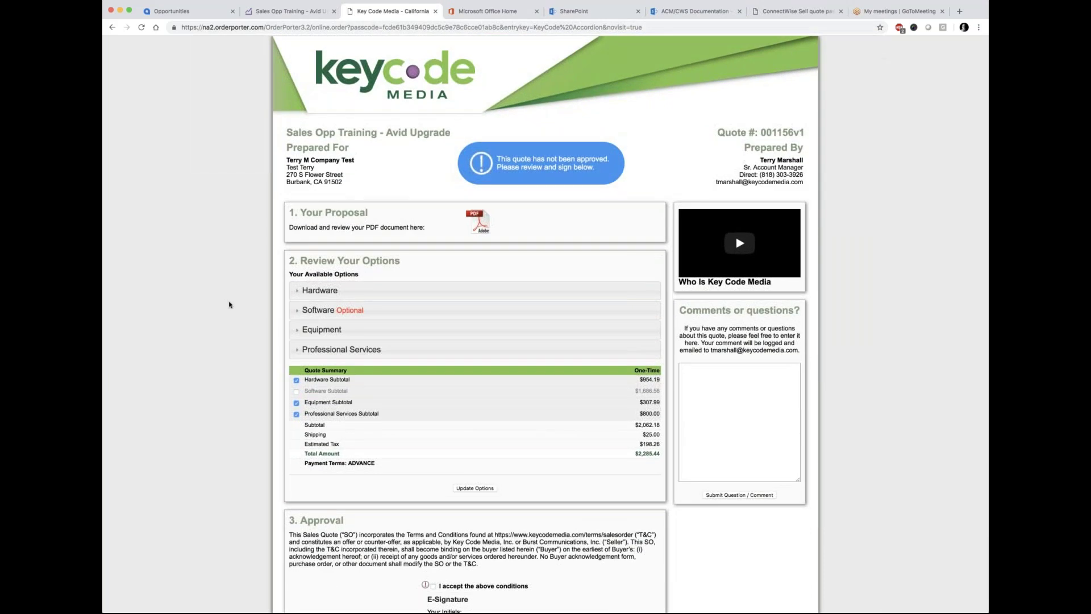
scroll(481, 428, down, 5)
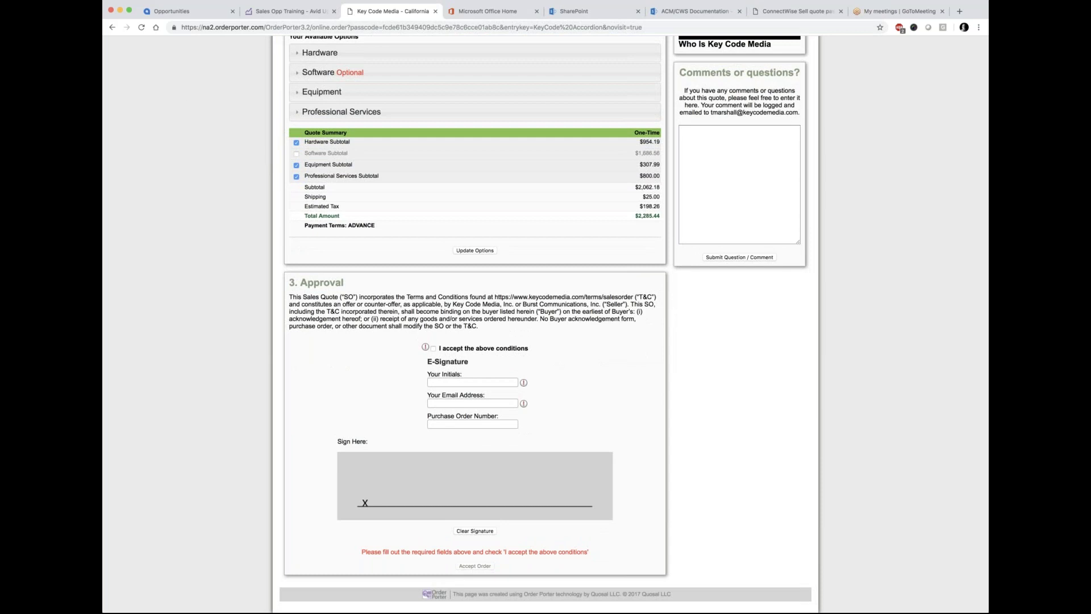
Step: Return to ConnectWise Sell and open My User under Organization Setup in Settings
click(287, 11)
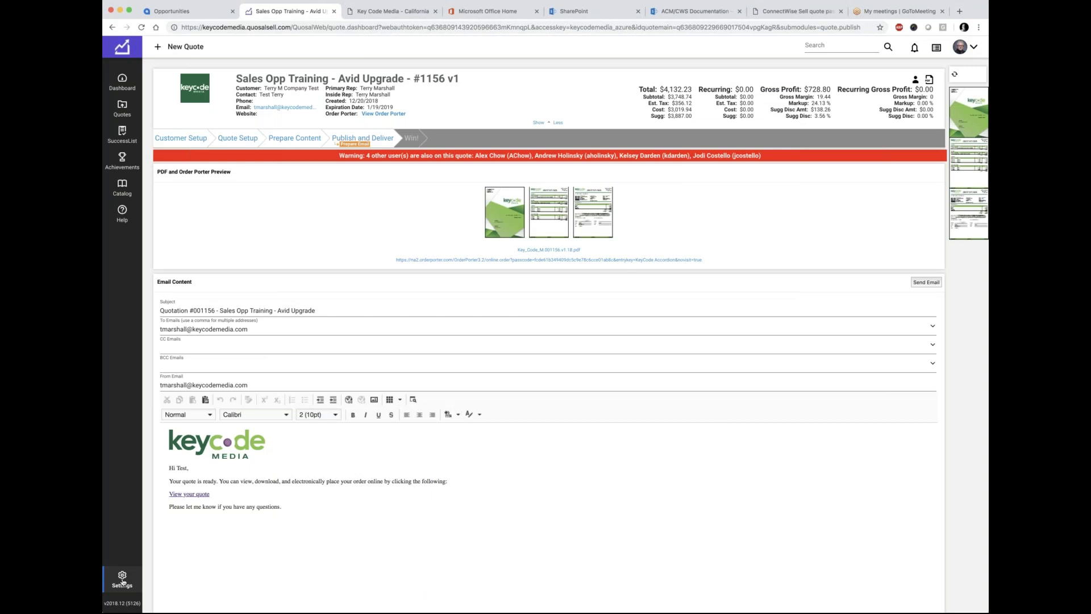
click(122, 578)
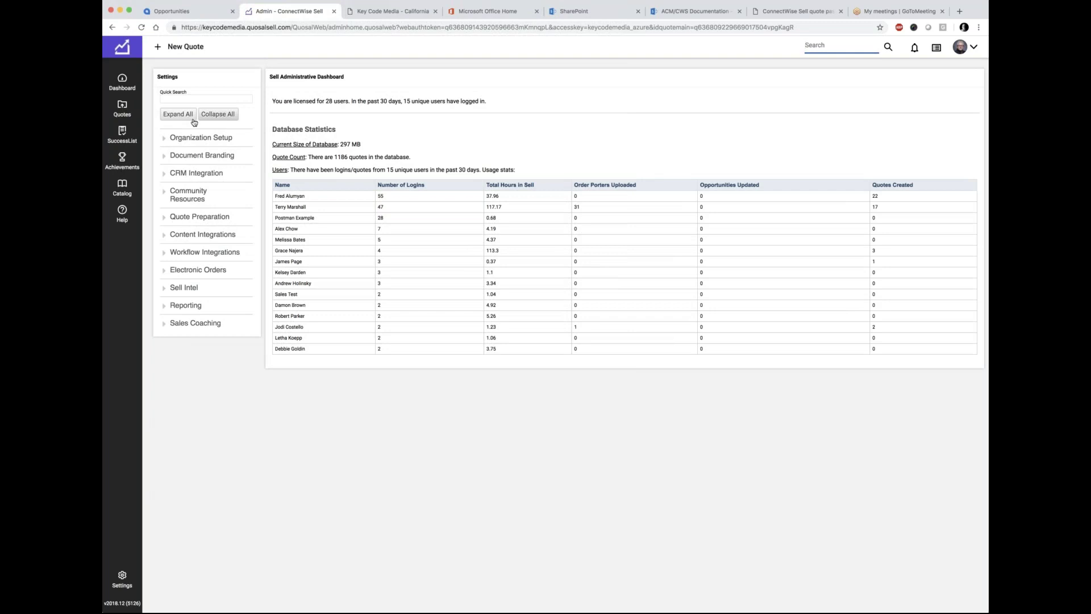
click(190, 139)
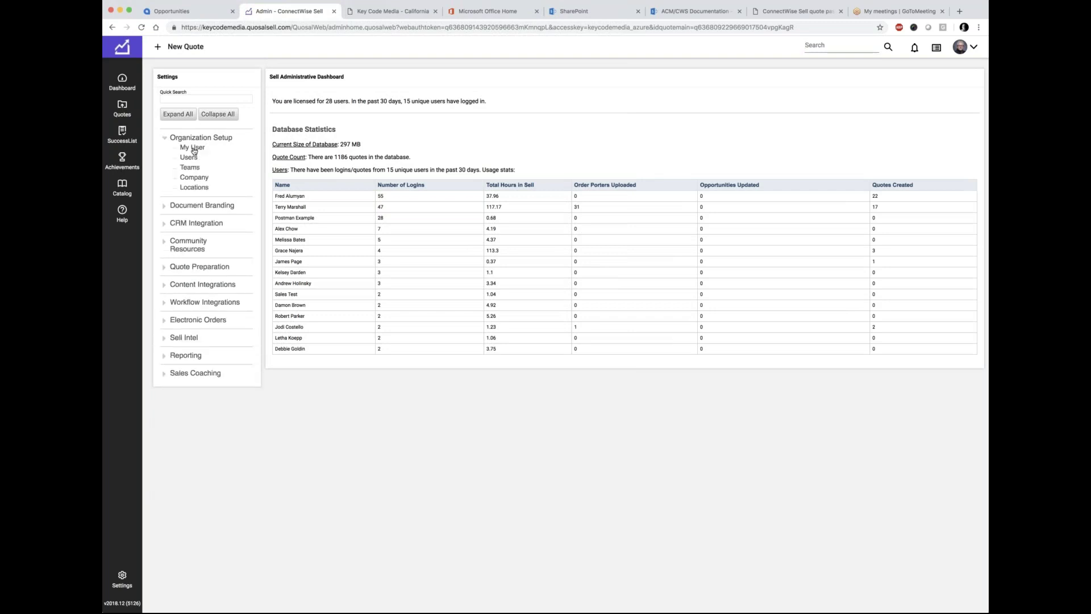
click(193, 148)
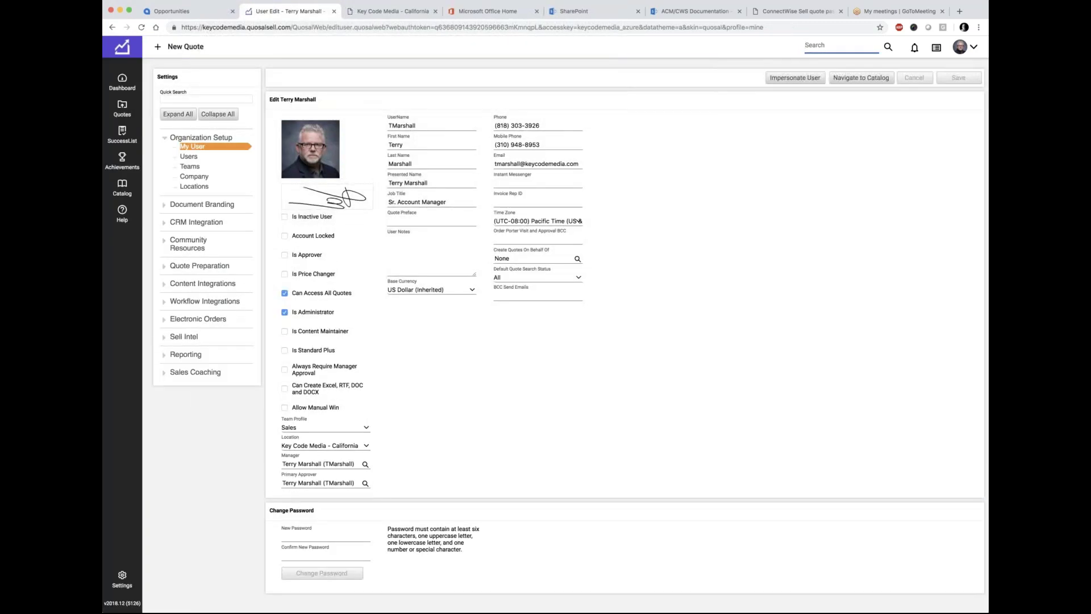
Step: Highlight the Order Porter Visit and Approval BCC field label to review it
mouse_move(571, 234)
drag(569, 233, 491, 232)
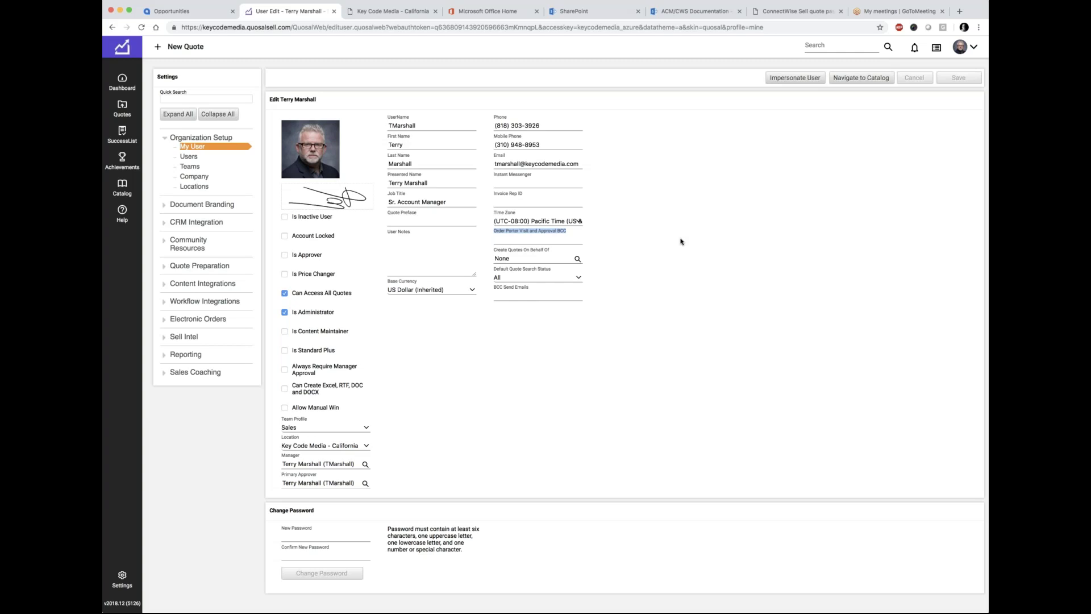
mouse_move(521, 234)
Step: Reopen the Sales Opp Training quote 1156 from search and close the Order Porter page
click(122, 108)
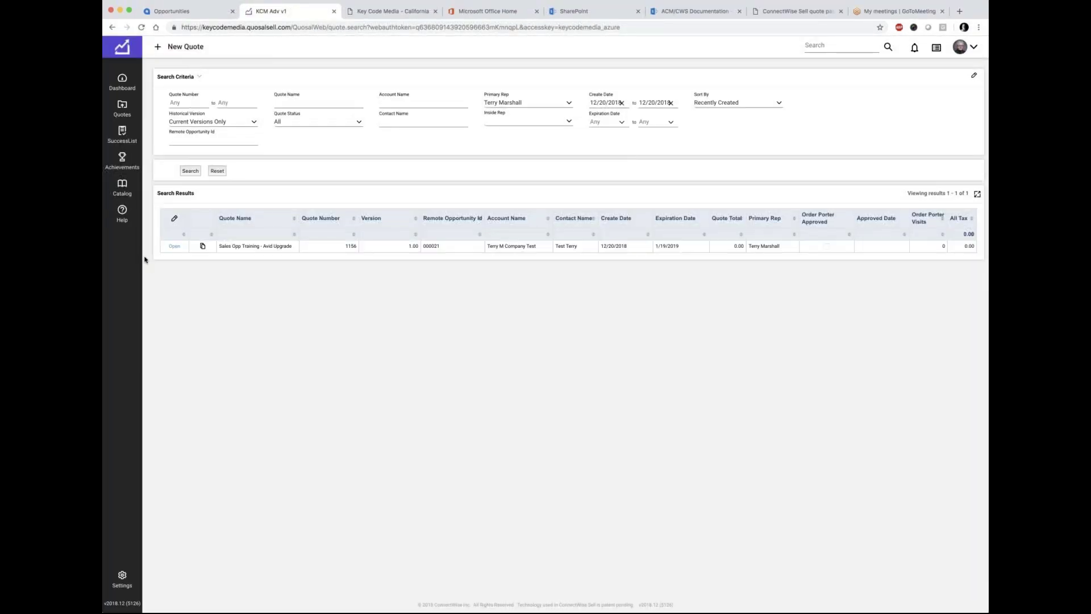
click(175, 246)
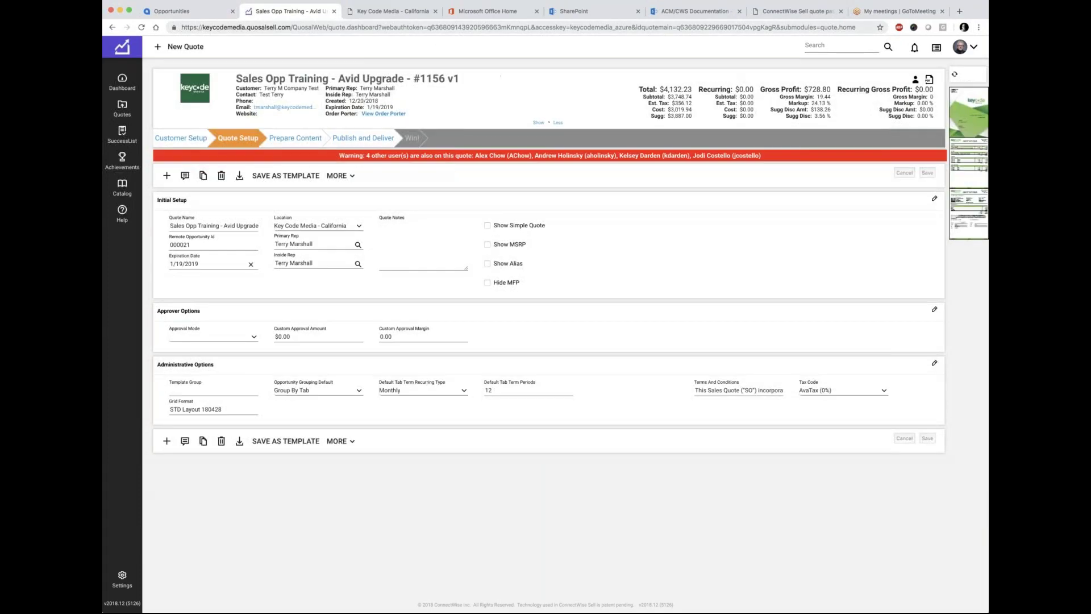
click(417, 15)
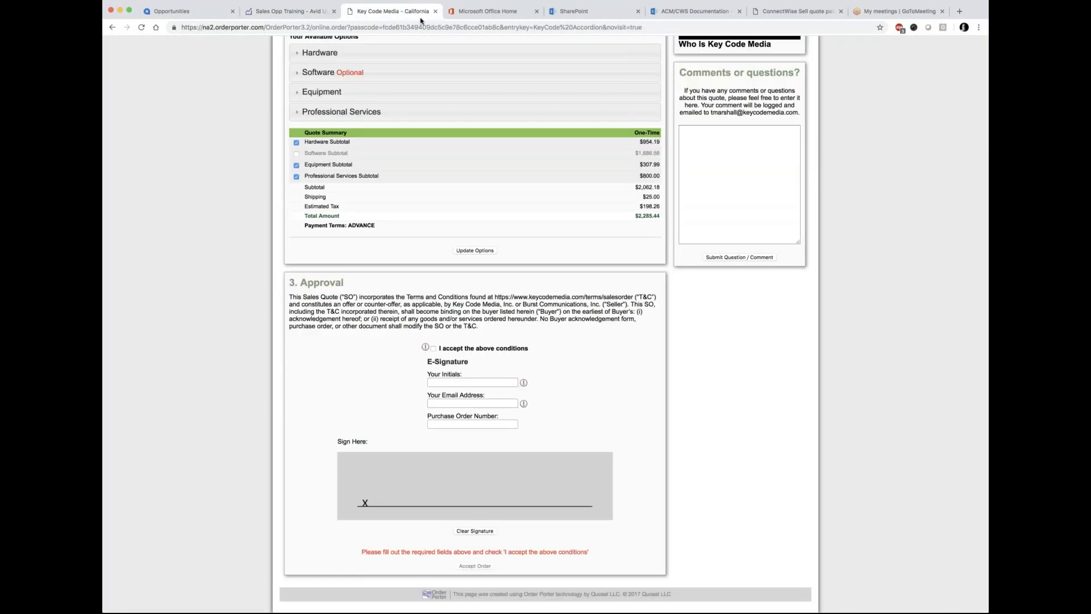
click(435, 12)
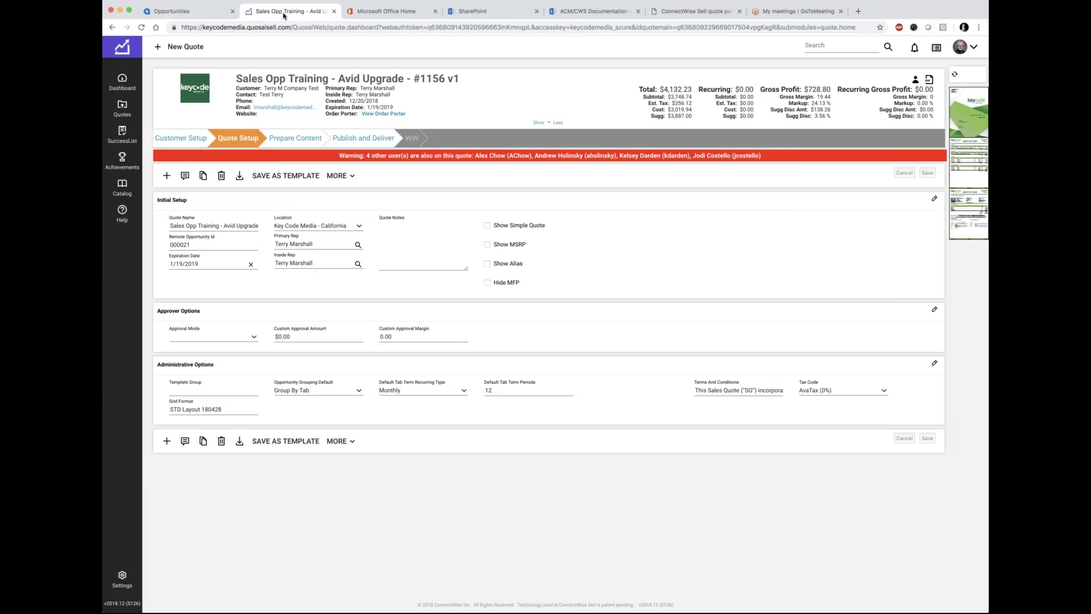
Step: Review quote 1156's Prepare Content line items, scrolling to the Smart-UPS entry, then go to Acumatica
click(284, 140)
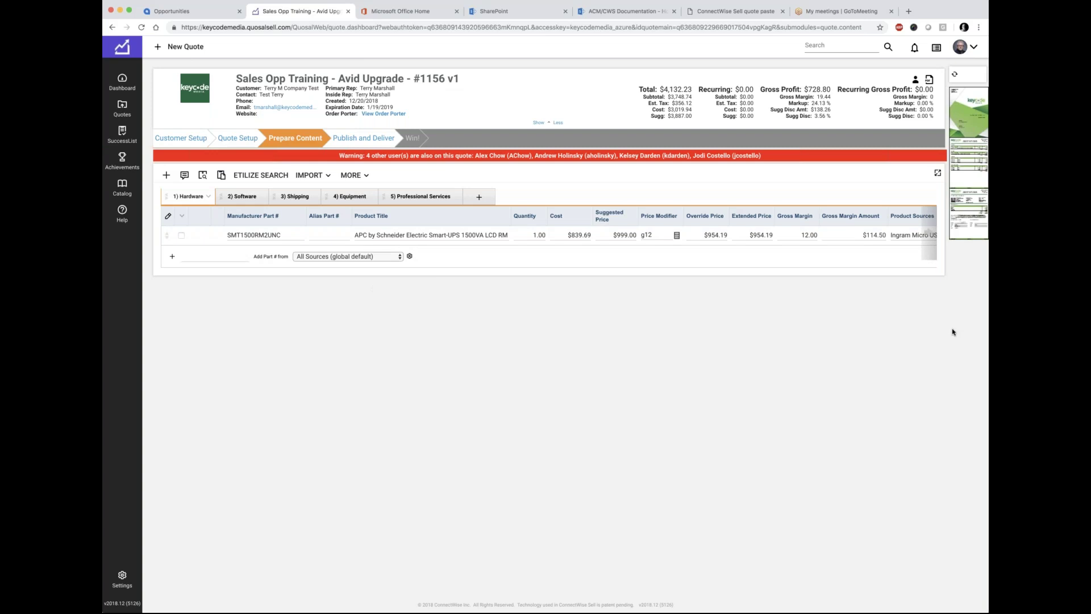
click(424, 234)
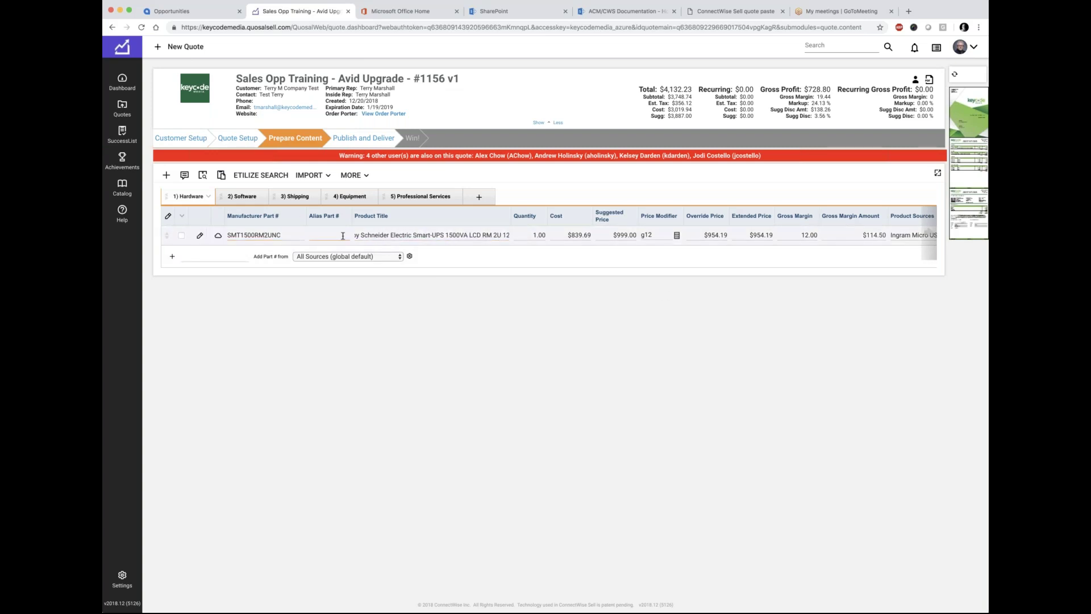
scroll(455, 247, right, 2)
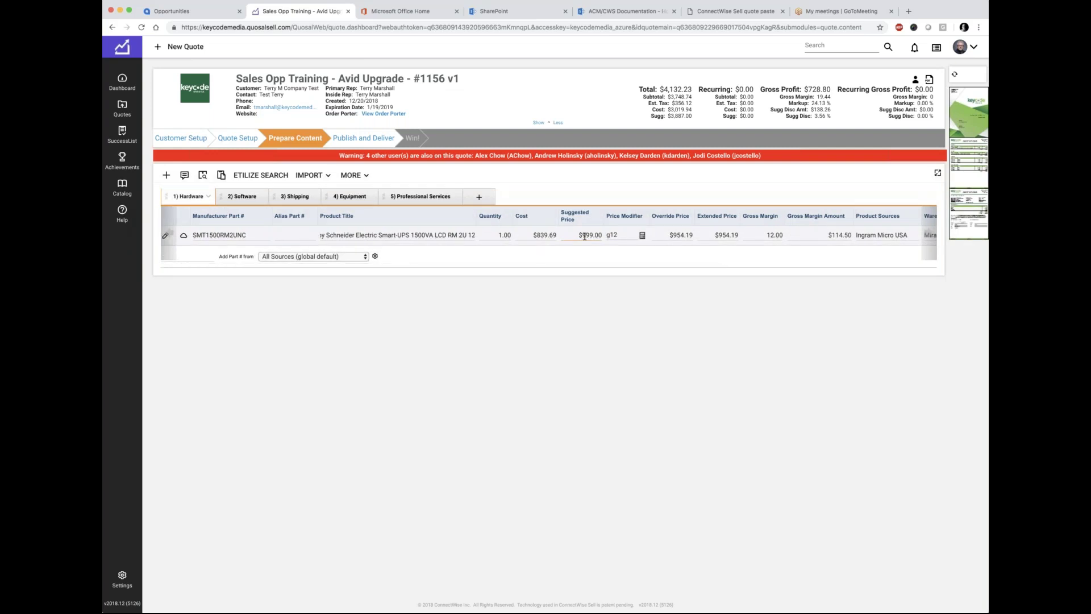
scroll(682, 235, right, 3)
scroll(814, 235, right, 4)
scroll(756, 235, right, 2)
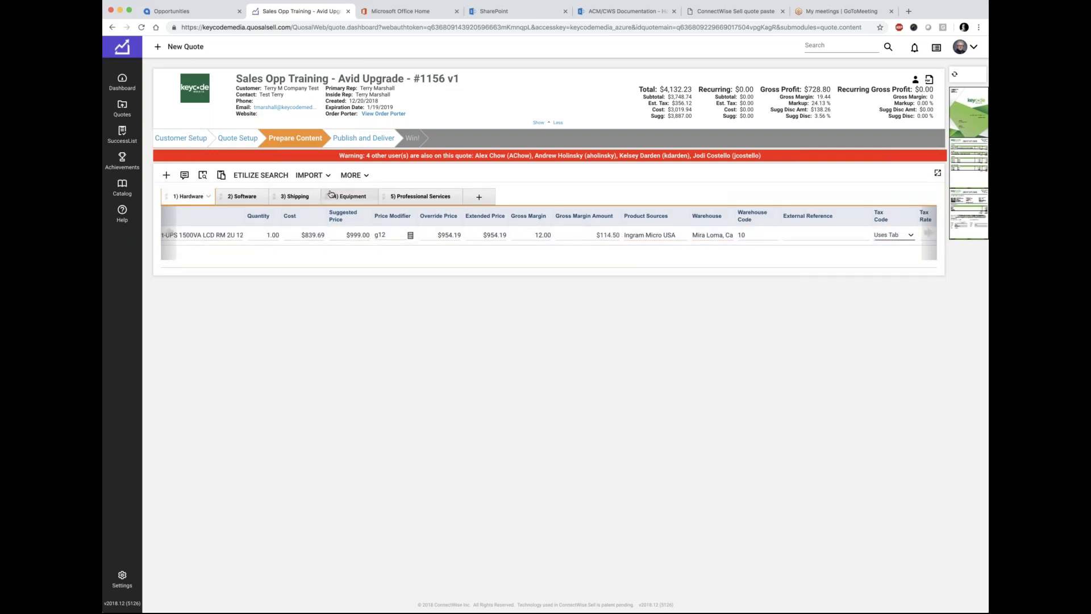
click(187, 12)
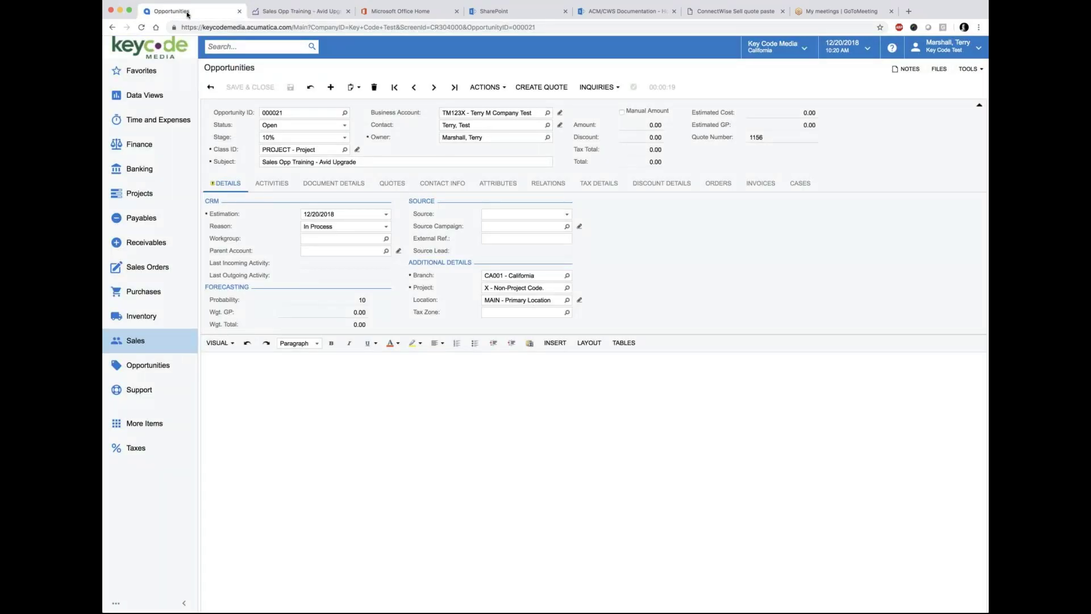
Step: Sign back into Acumatica, confirm opportunity 000021 lists no quotes, and return to quote 1156
click(393, 185)
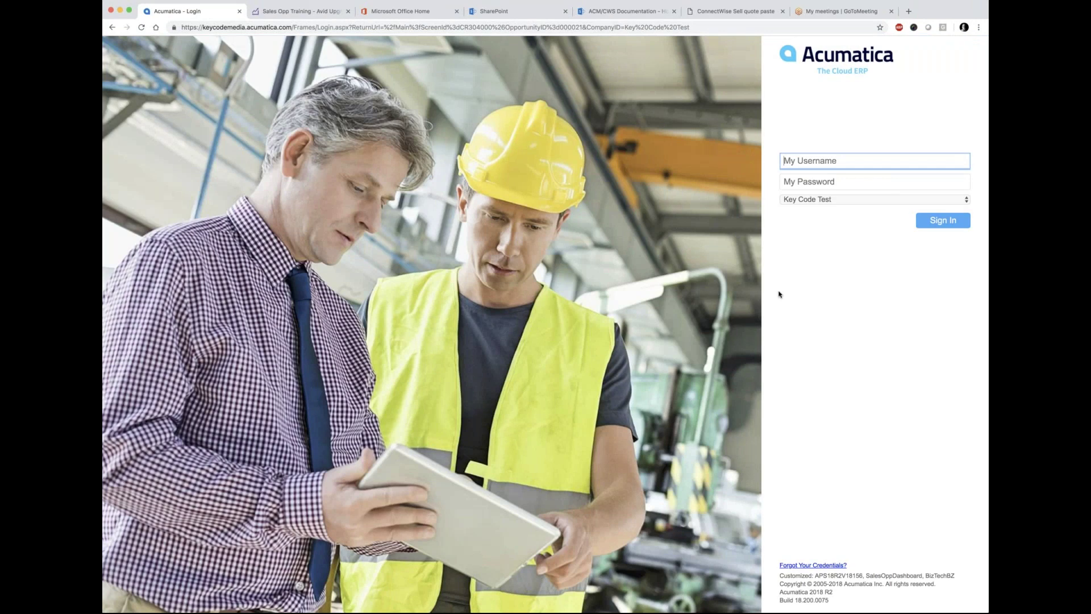
text(terry)
key(Tab)
text(••••••••••)
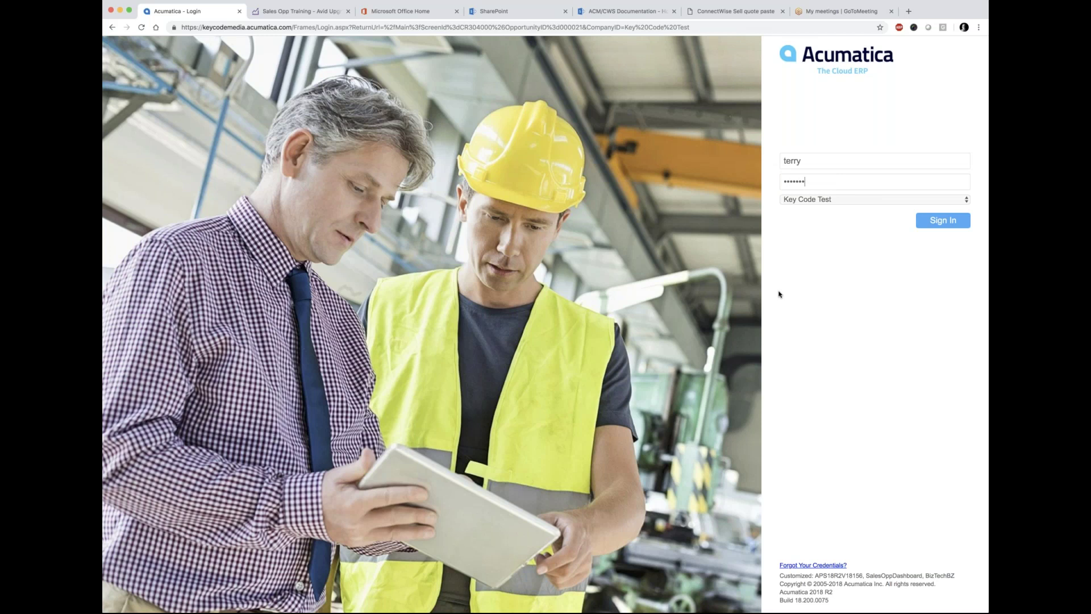
key(Return)
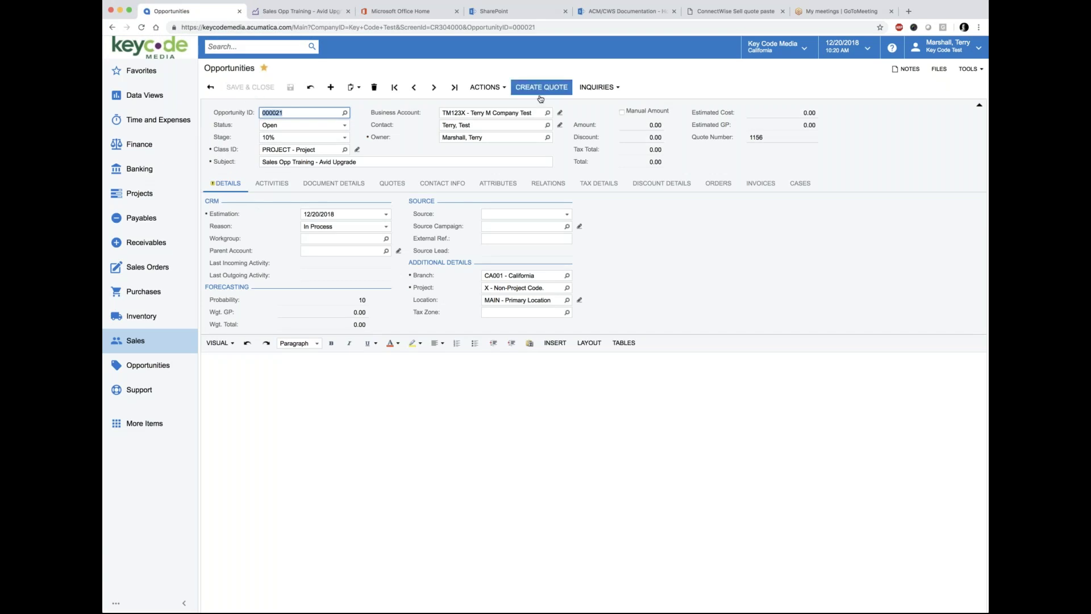
click(395, 184)
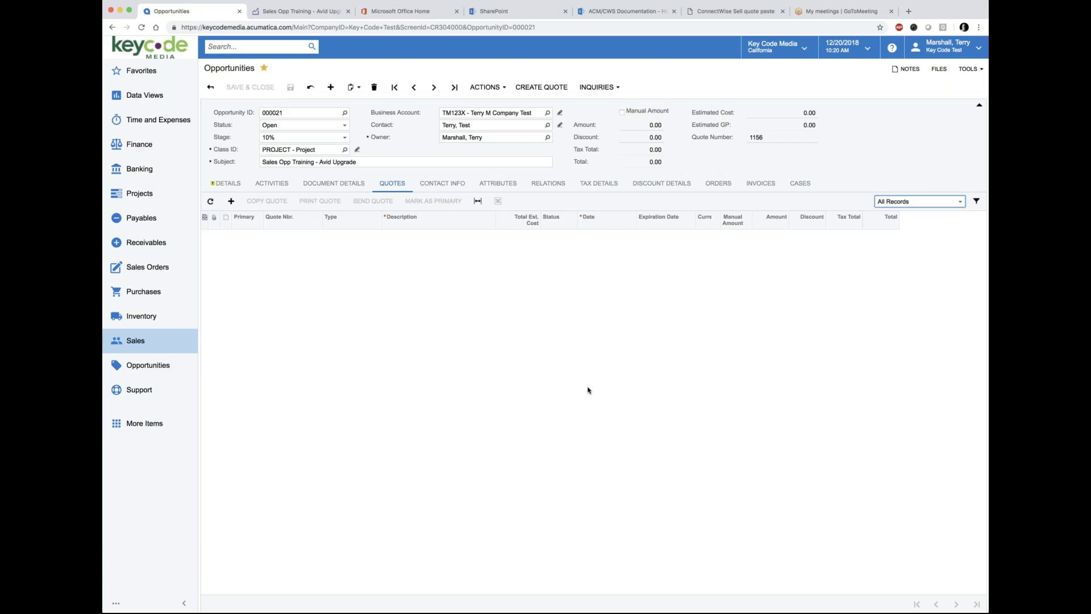
click(289, 11)
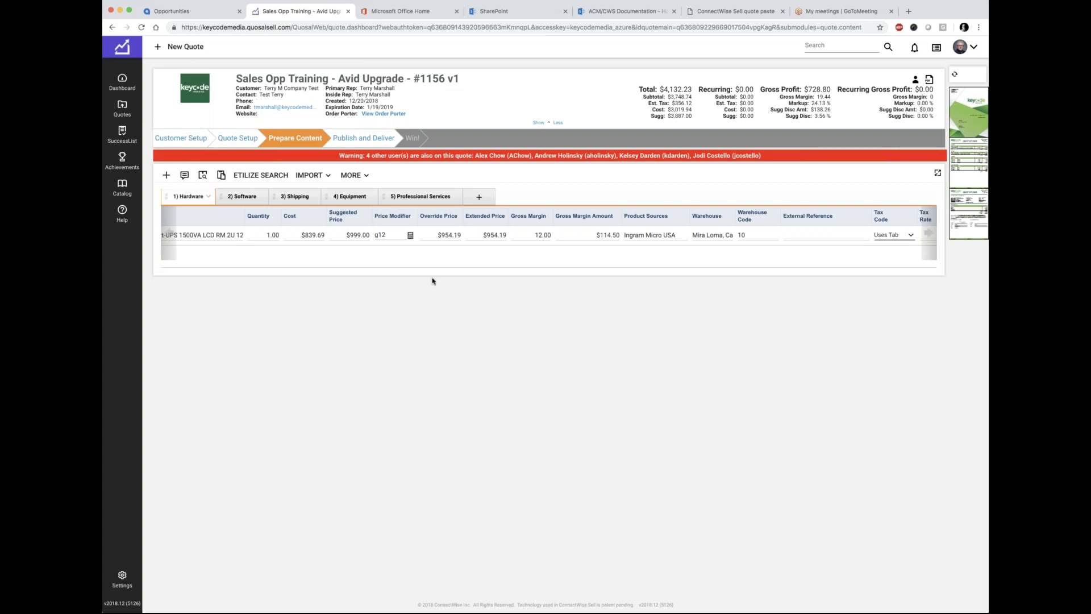
Step: Compare Acumatica opportunity 000021 against ConnectWise Sell quote #1156, switching between the two
click(196, 11)
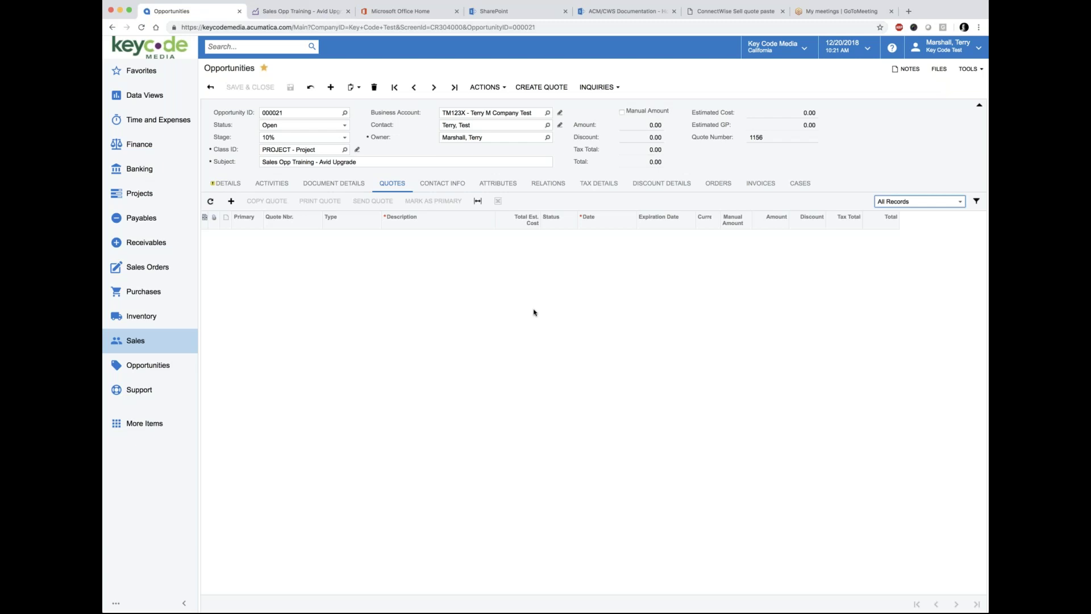
click(301, 12)
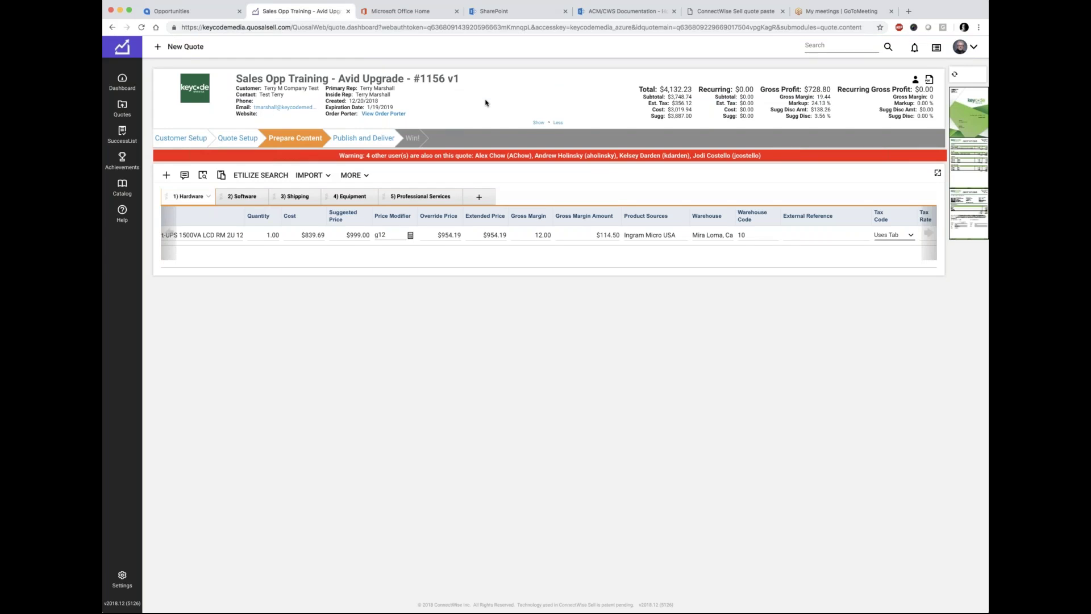
click(172, 13)
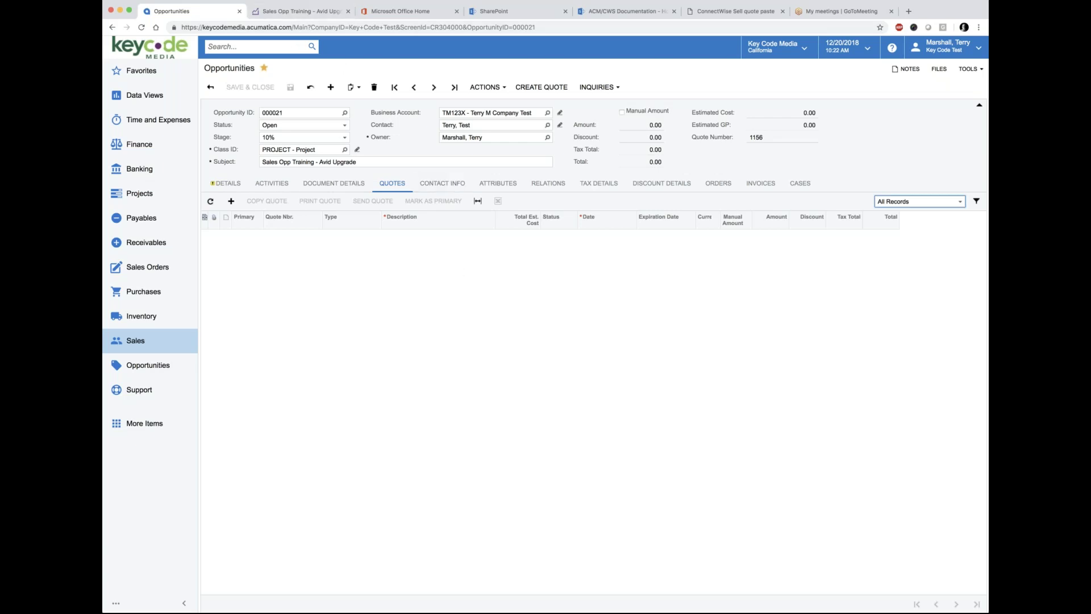
click(294, 12)
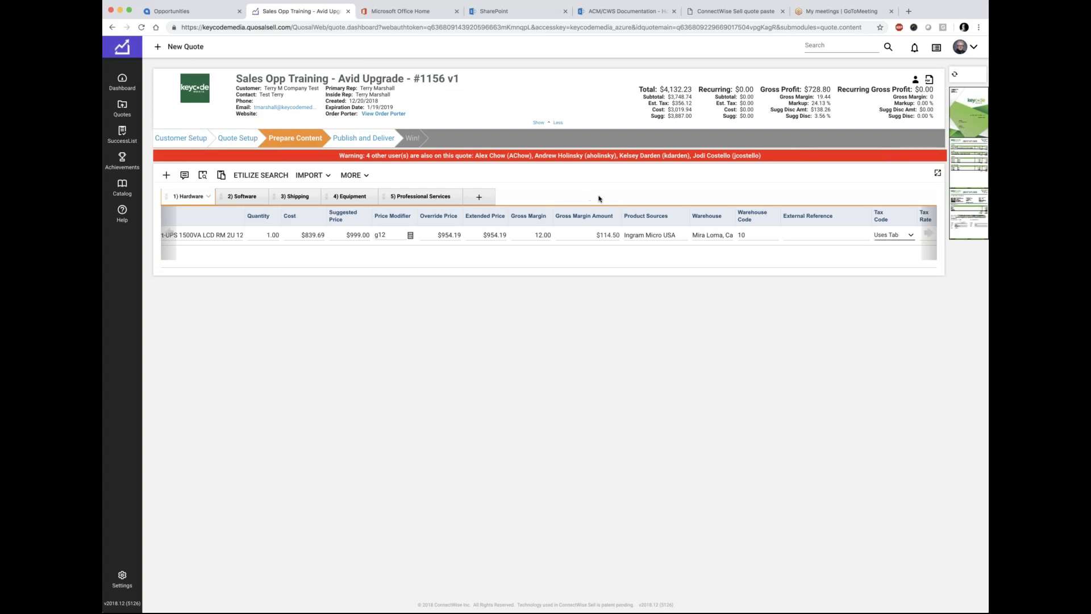
Step: Review quote #001156 as a PDF down to its $4,132.23 summary page, then close it
click(384, 114)
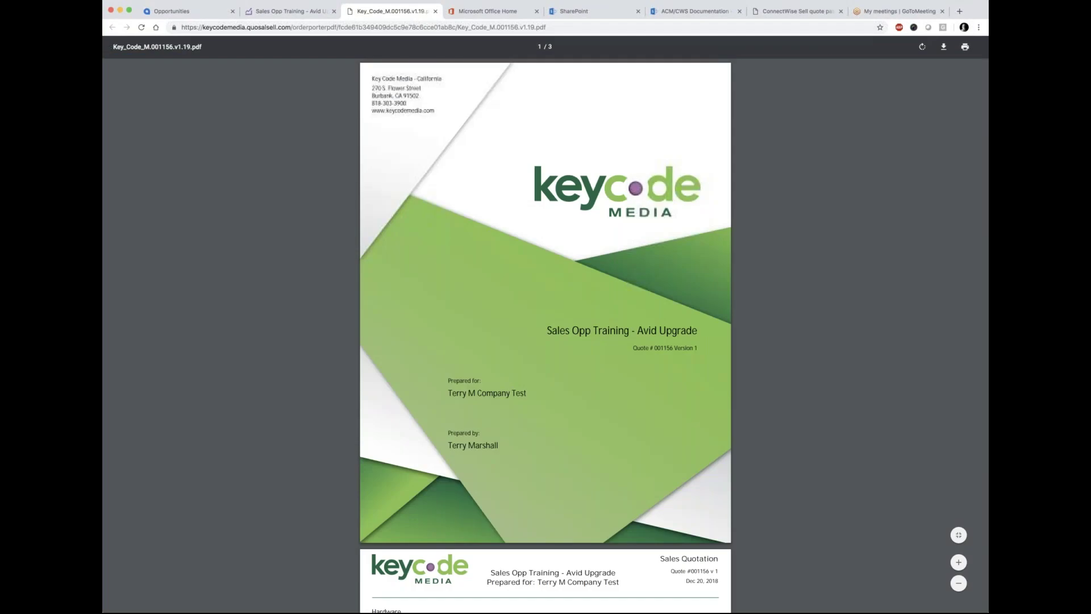
scroll(517, 372, down, 15)
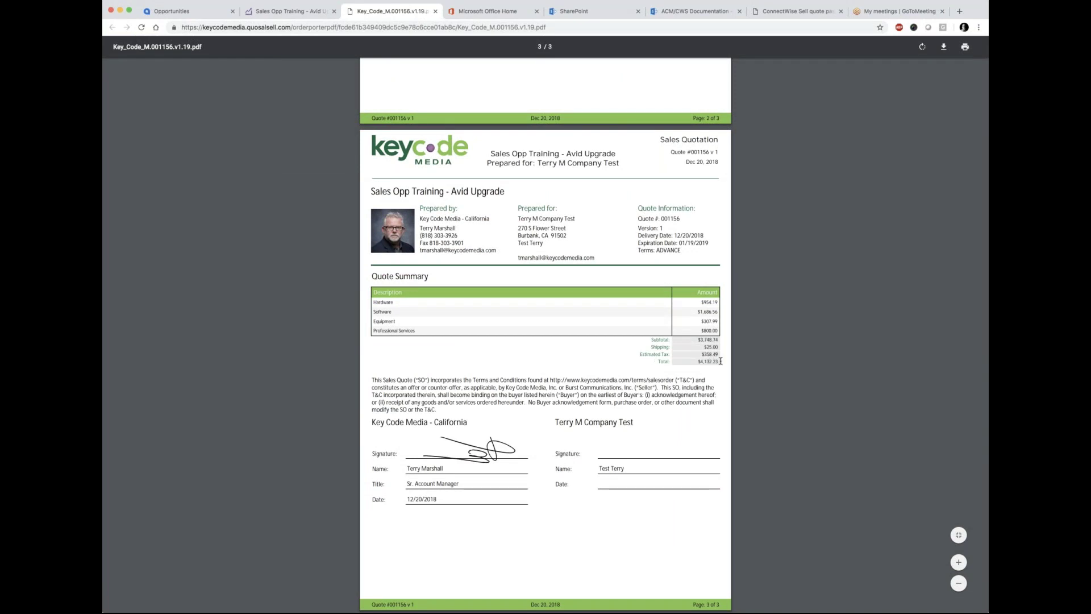
click(435, 11)
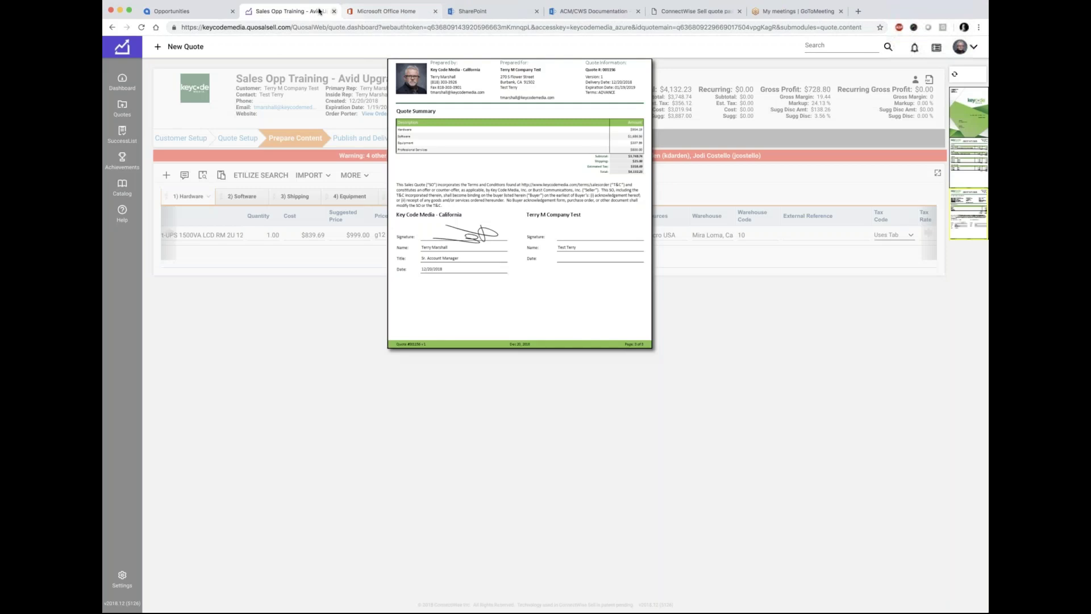
click(188, 12)
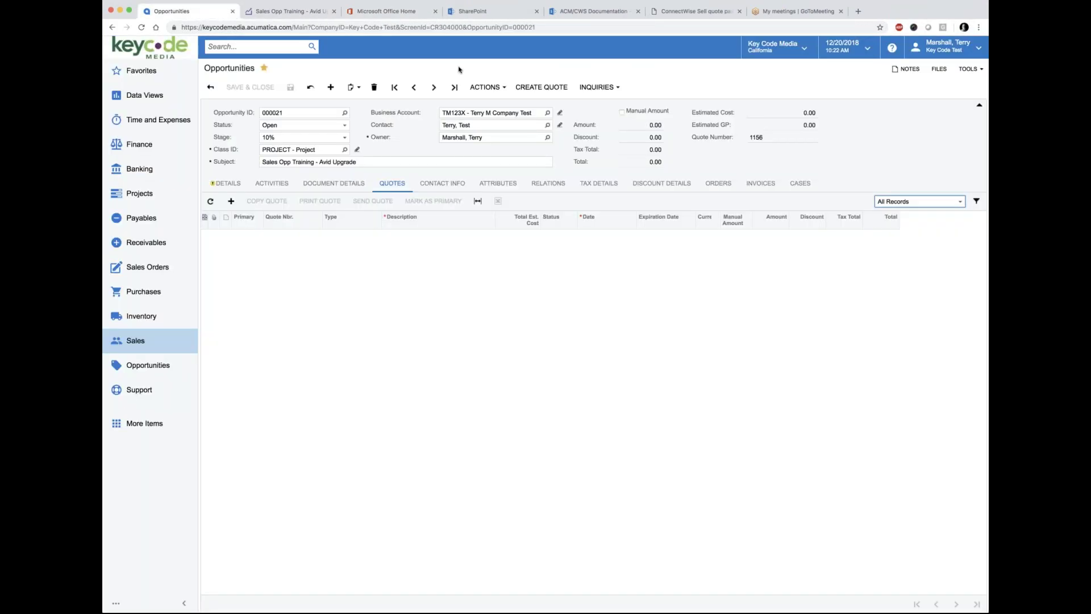
Step: Download the SELL quotes into opportunity 000021 and mark Q000066 (3,773.74) as primary
click(505, 87)
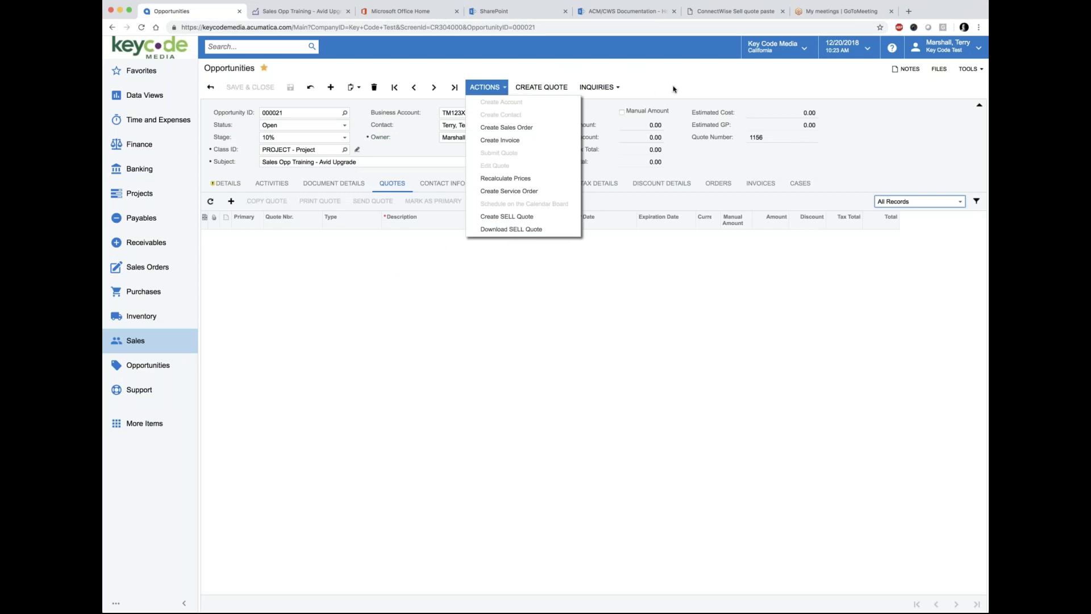
click(540, 86)
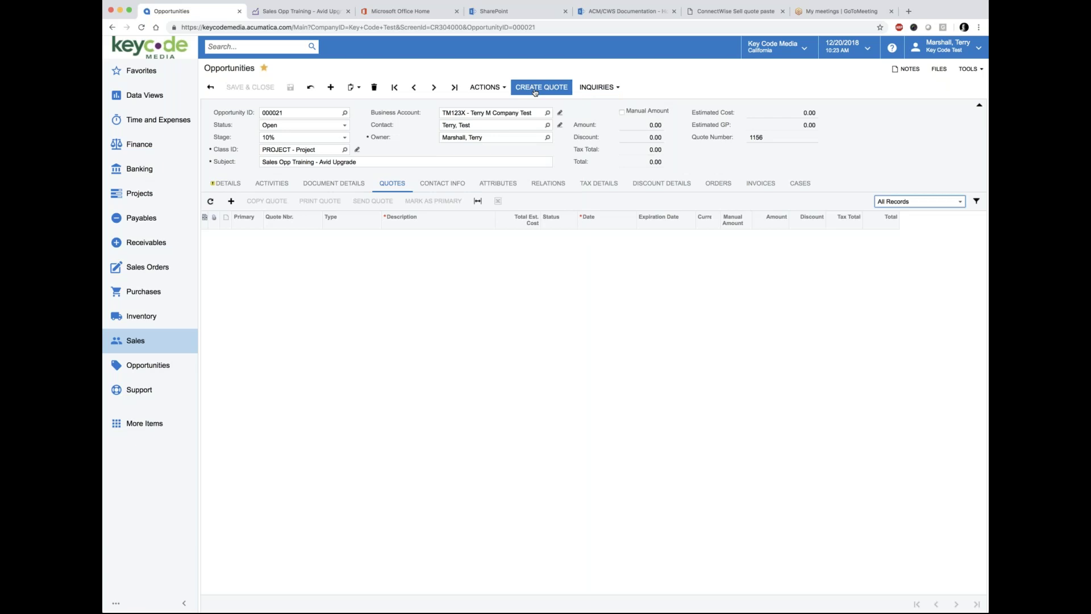
click(486, 87)
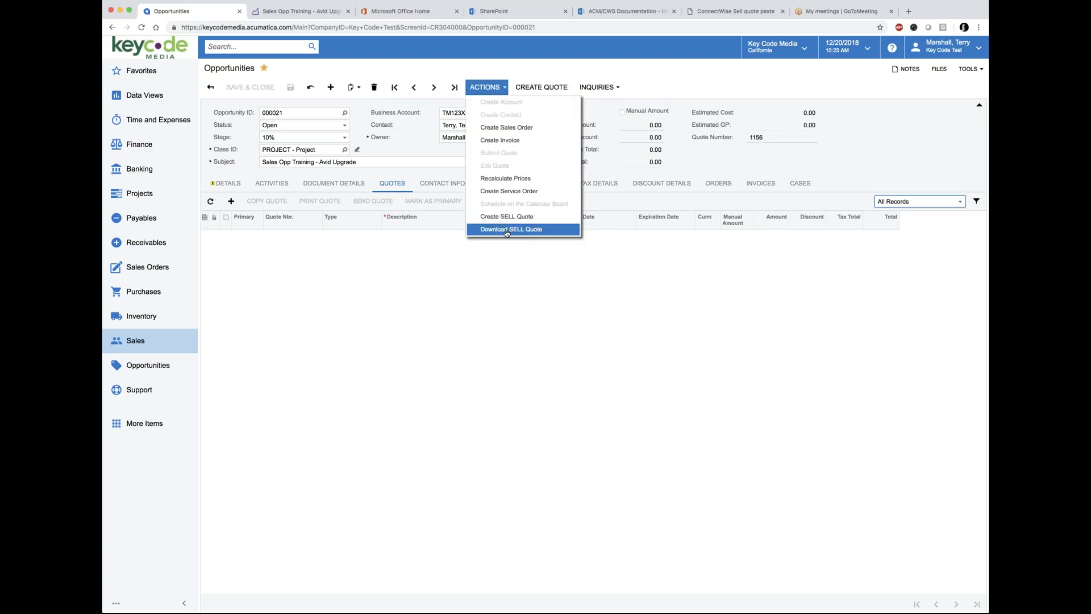
click(506, 230)
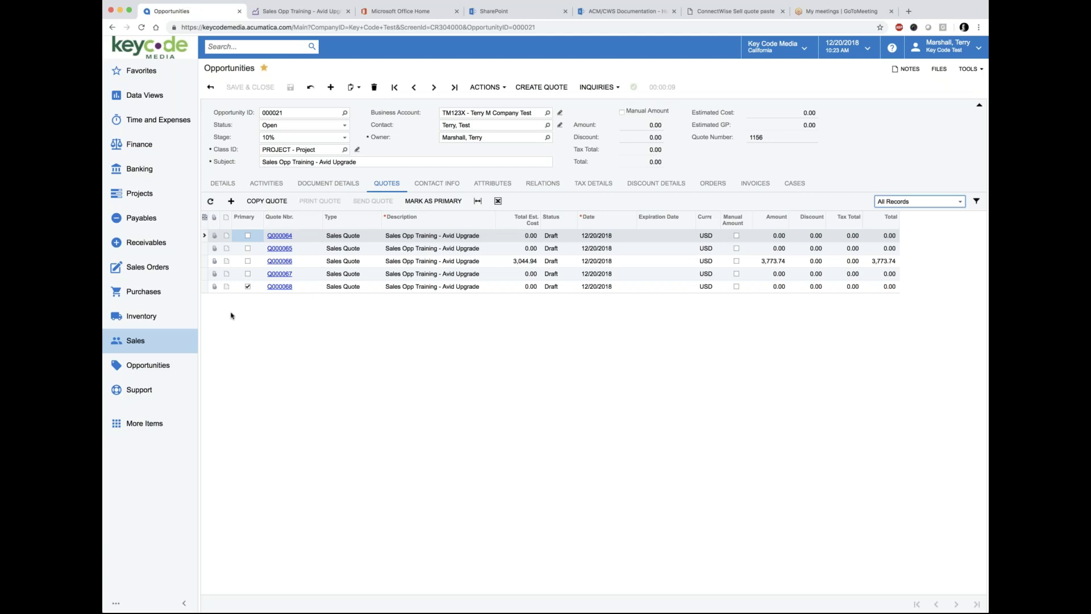
click(248, 263)
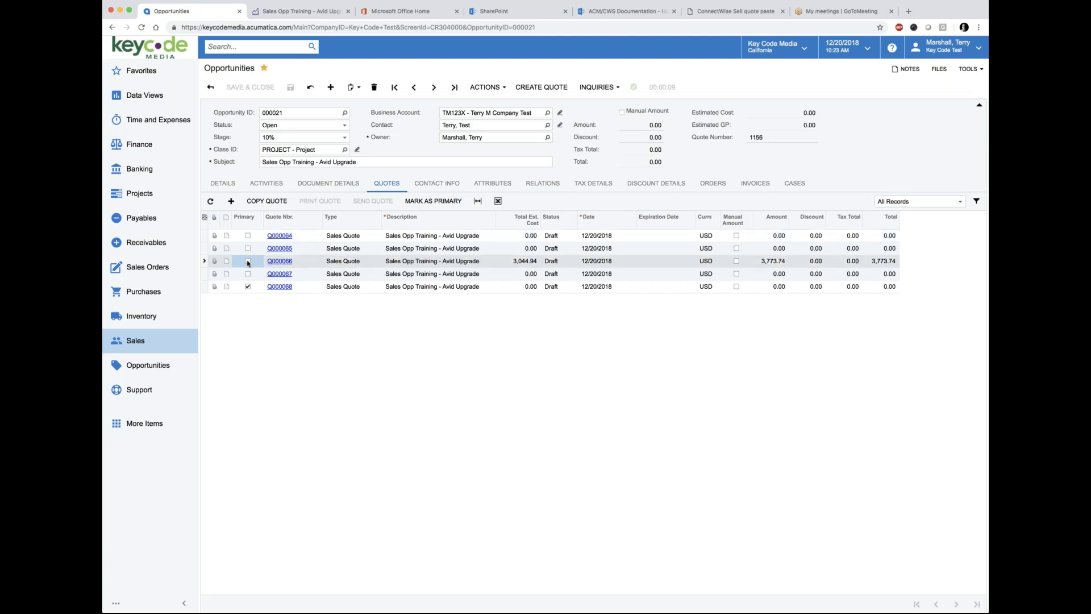
click(316, 264)
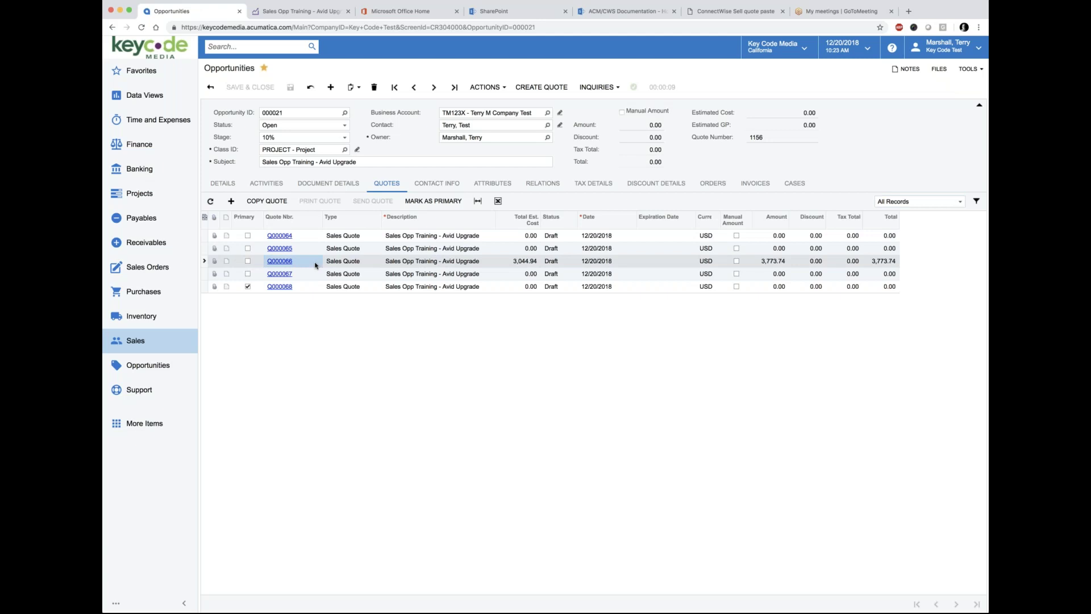
click(435, 201)
click(287, 11)
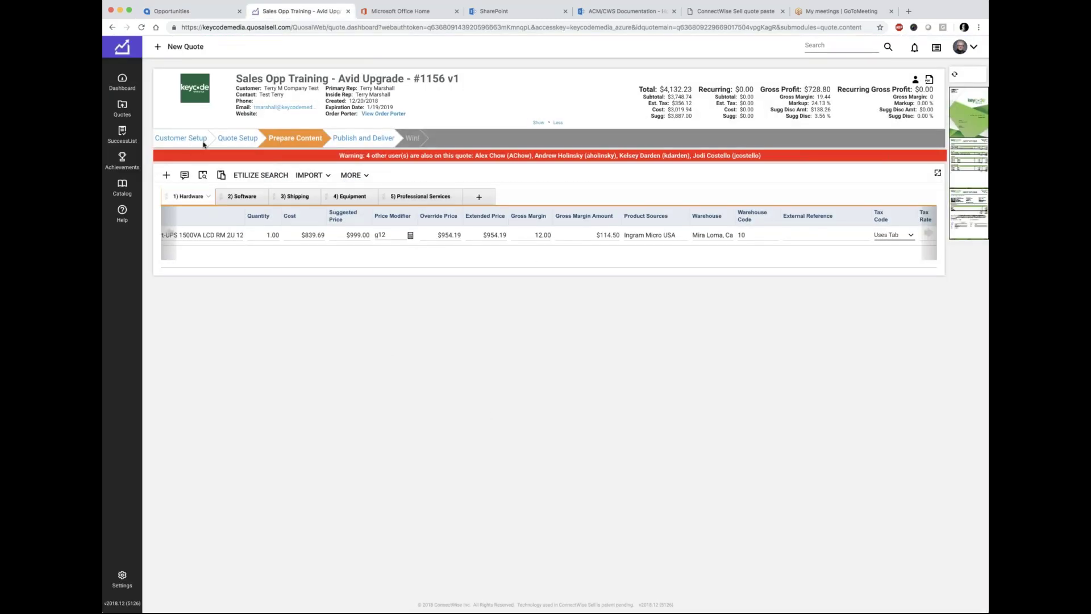
Step: Add version 2 of quote #1156 from Quote Setup, accepting the default version comment
click(237, 142)
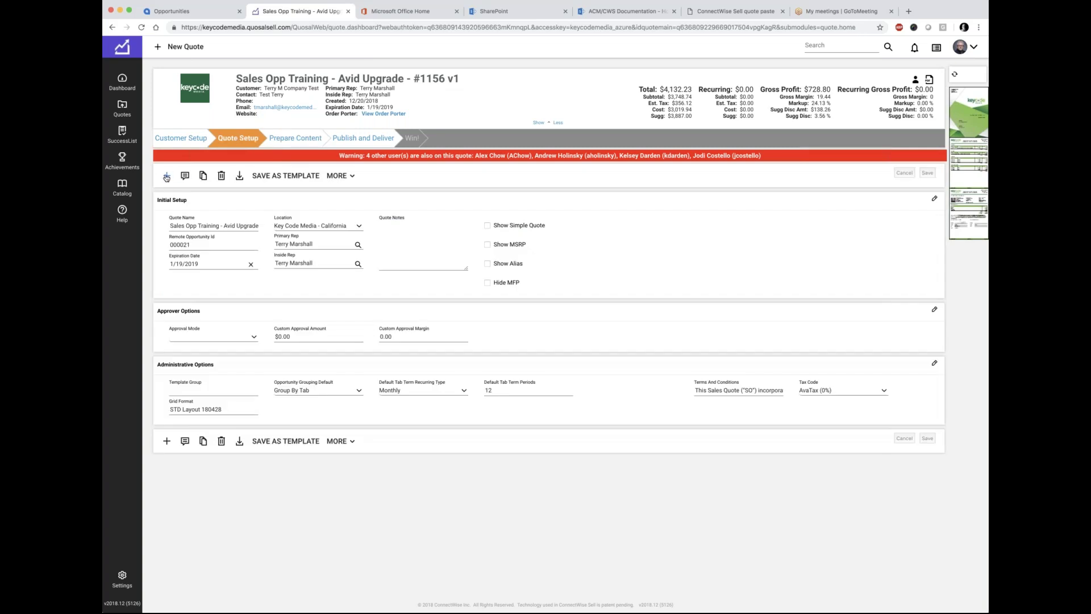
click(167, 176)
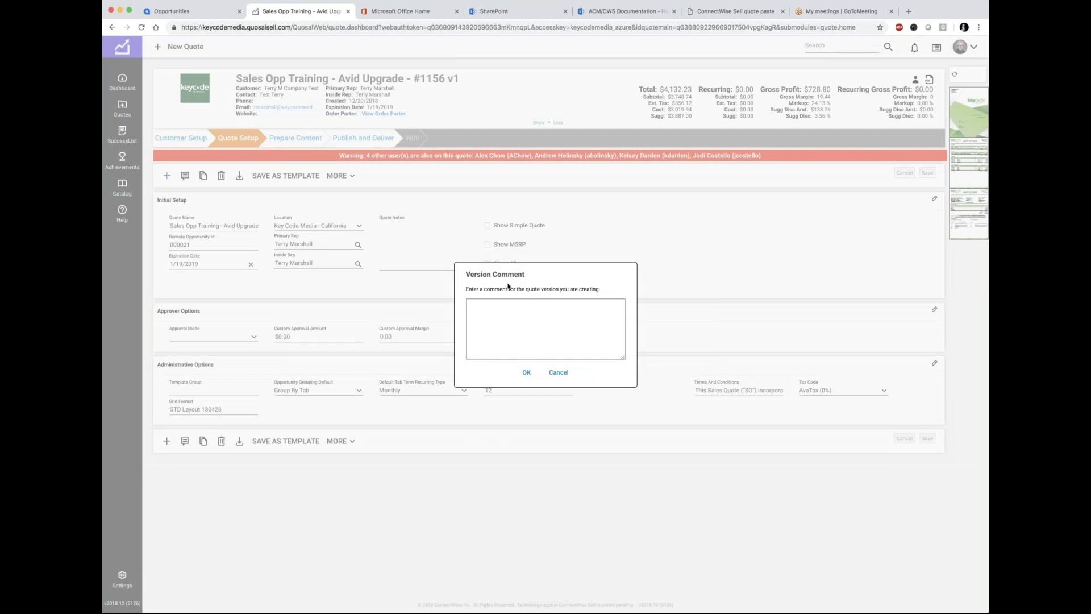
click(524, 374)
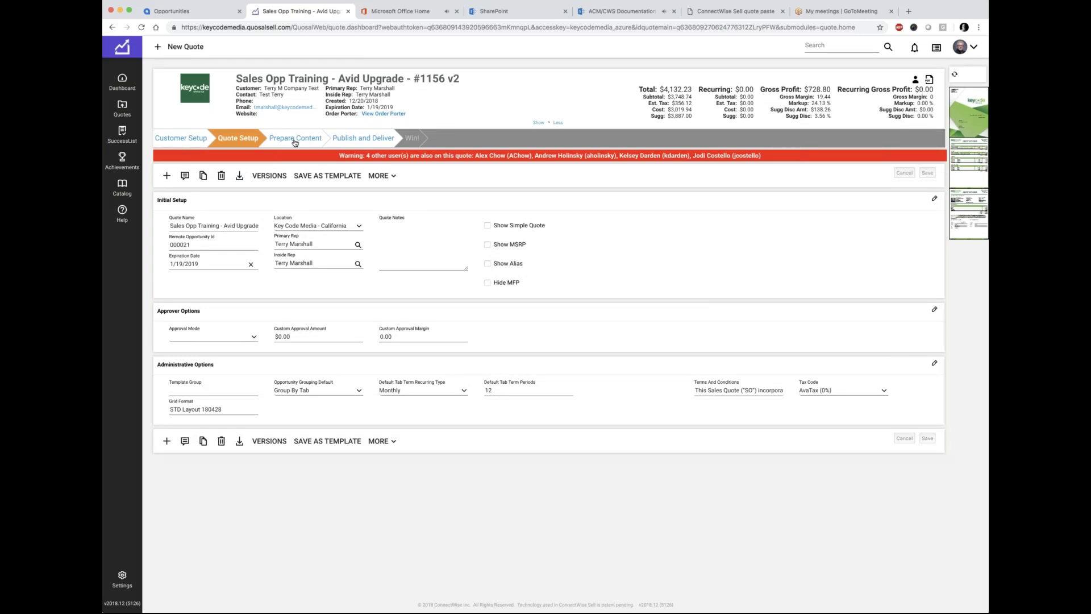
click(202, 12)
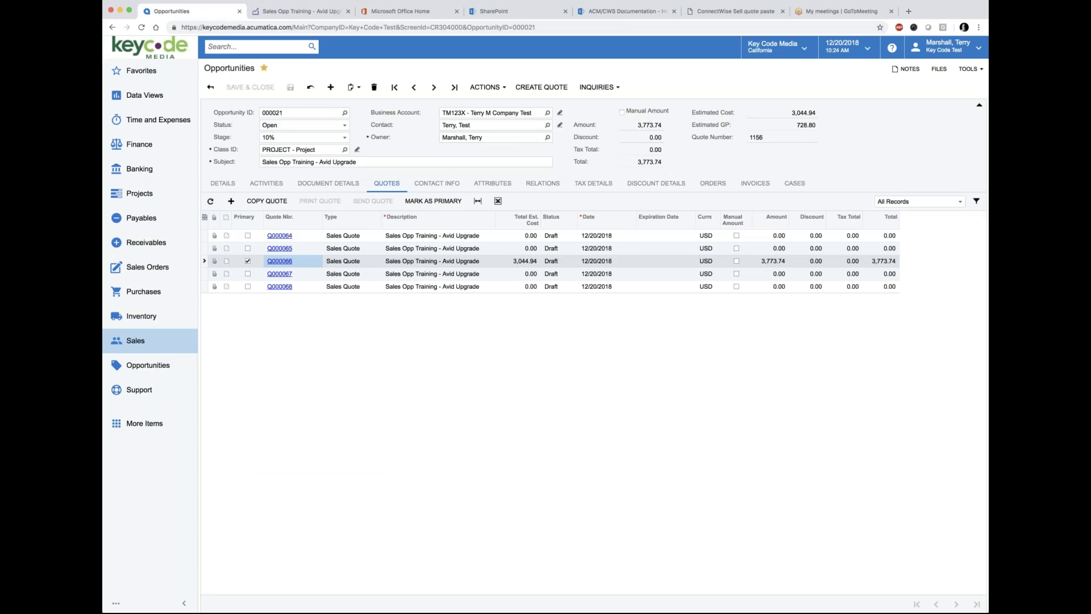
Step: Compare sales quote Q000066's 14 line items with the Sell quote, then return to opportunity 000021
click(284, 265)
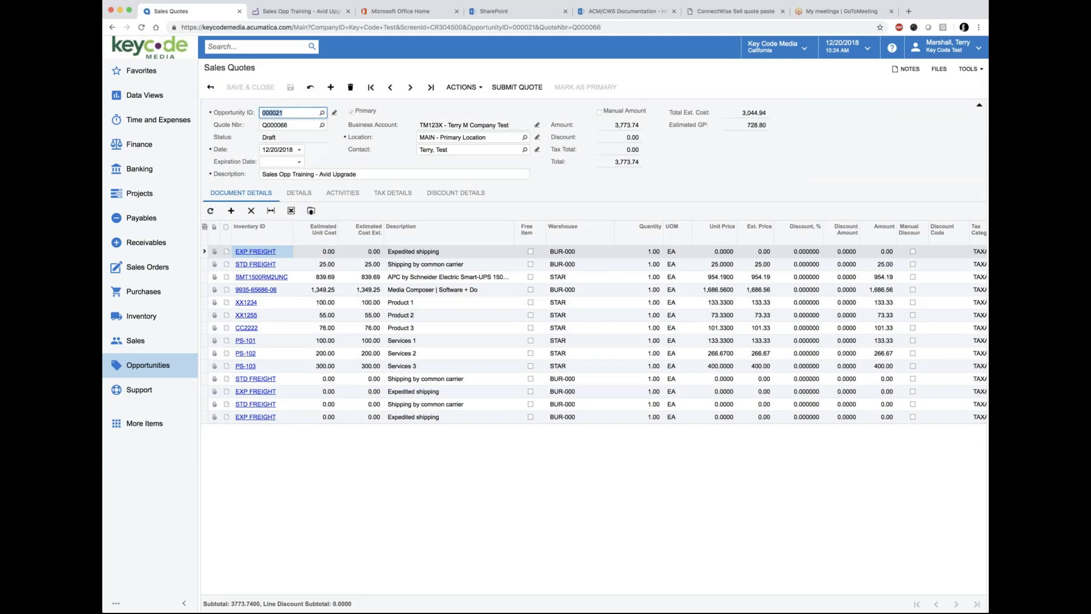
click(311, 11)
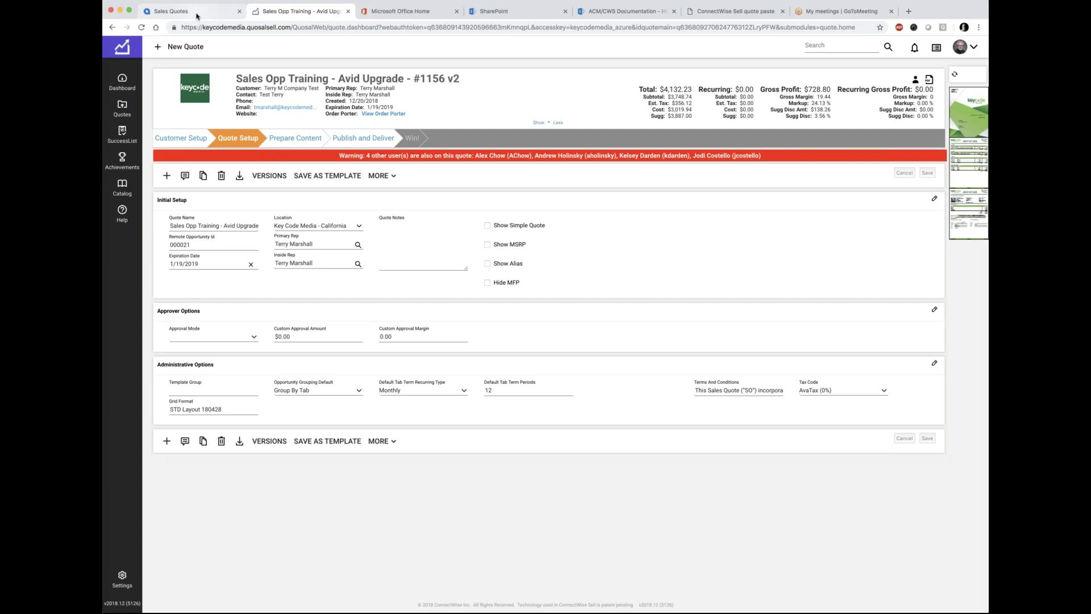
click(197, 13)
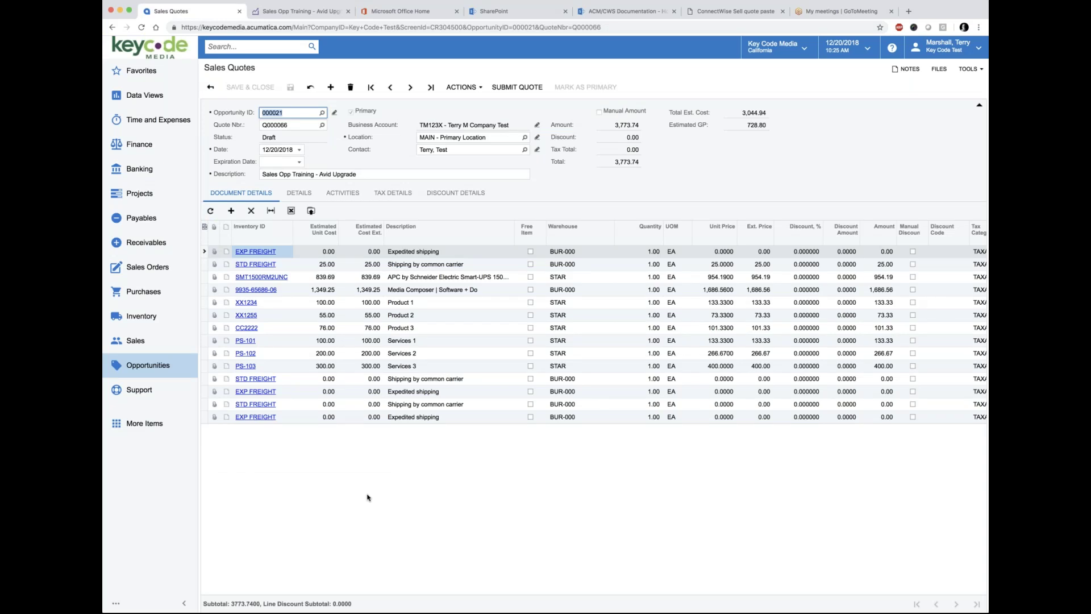
click(479, 89)
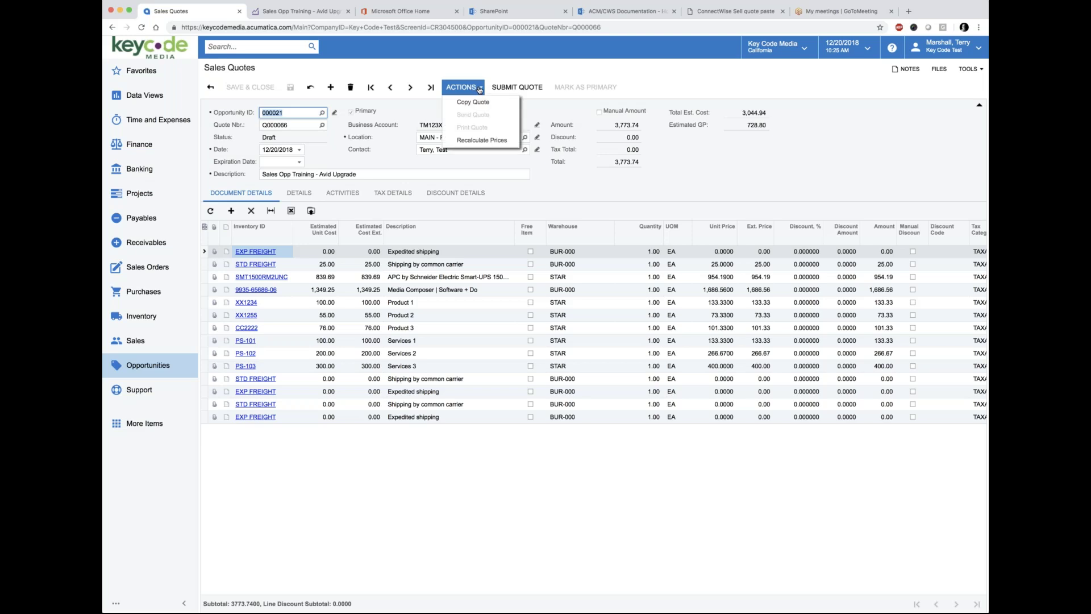
click(482, 533)
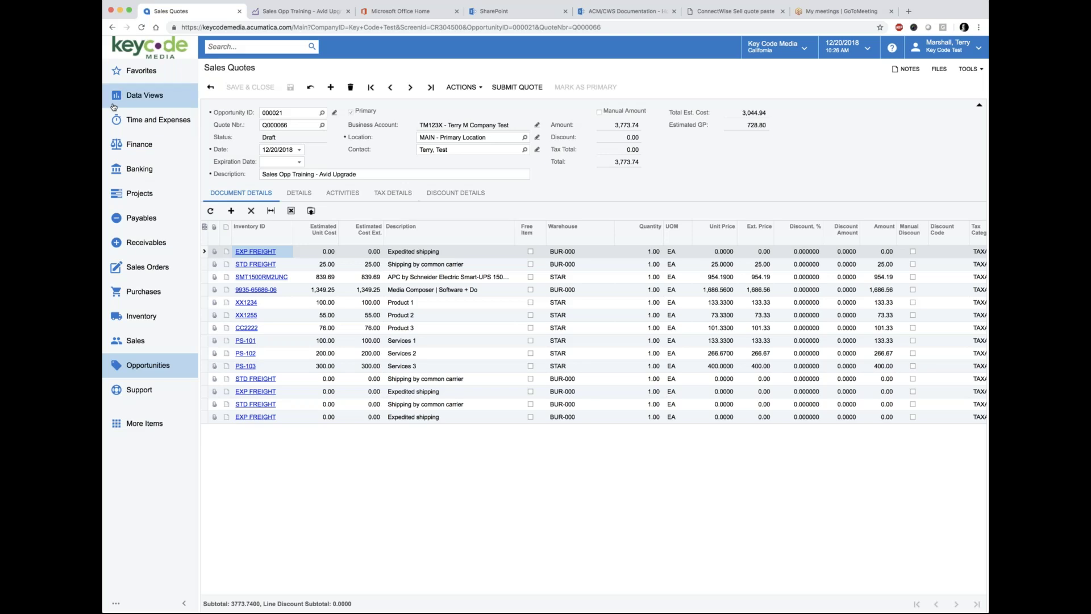
click(210, 87)
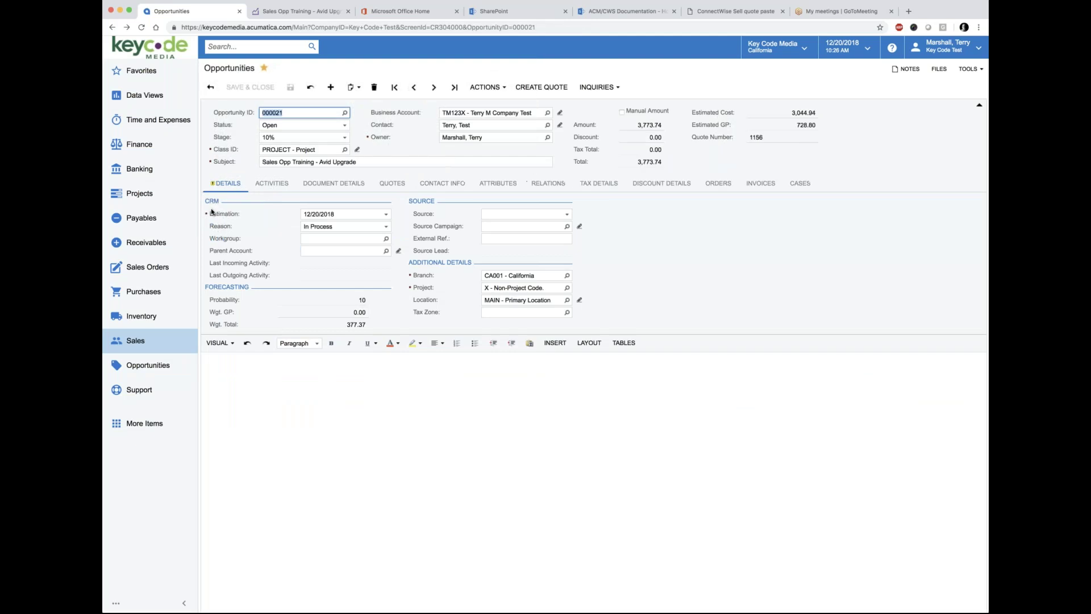
Step: Change opportunity 000021's status to Won, giving reason Technology and weighted GP 72.88
click(344, 126)
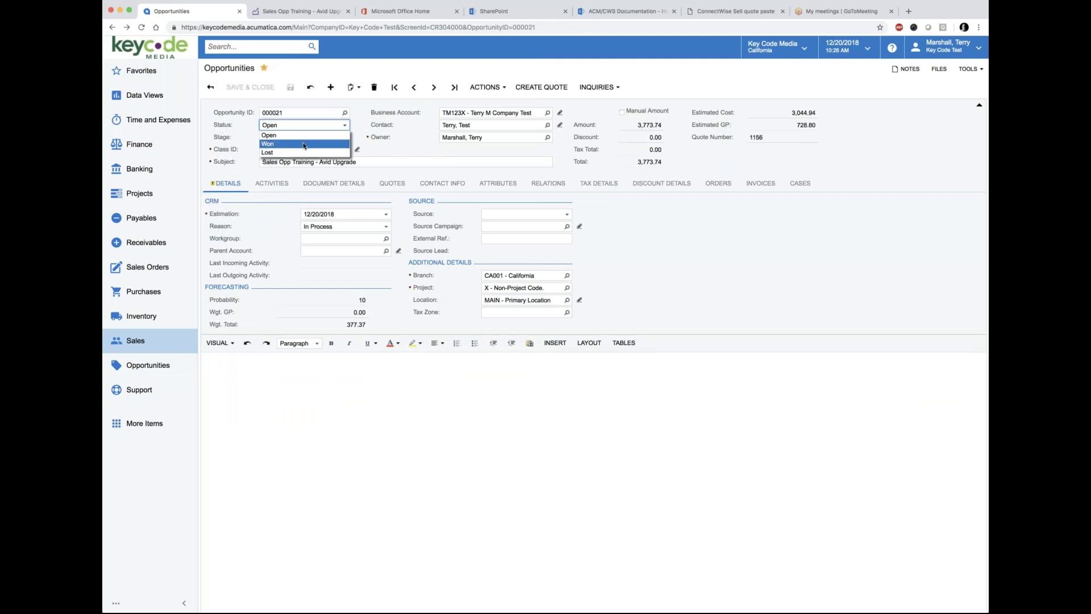
click(289, 135)
click(342, 127)
click(268, 144)
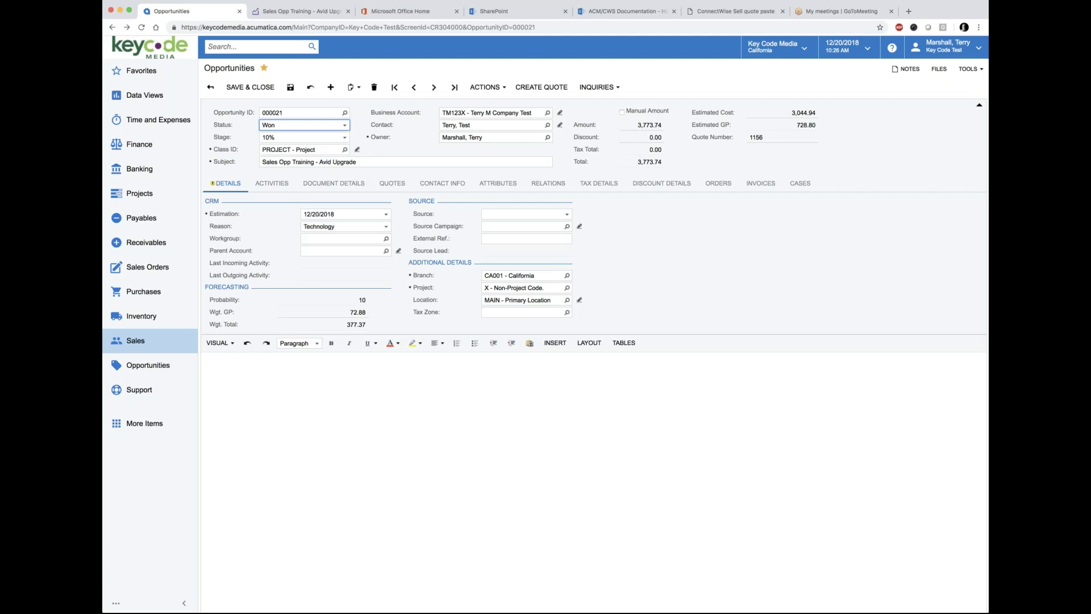
click(506, 89)
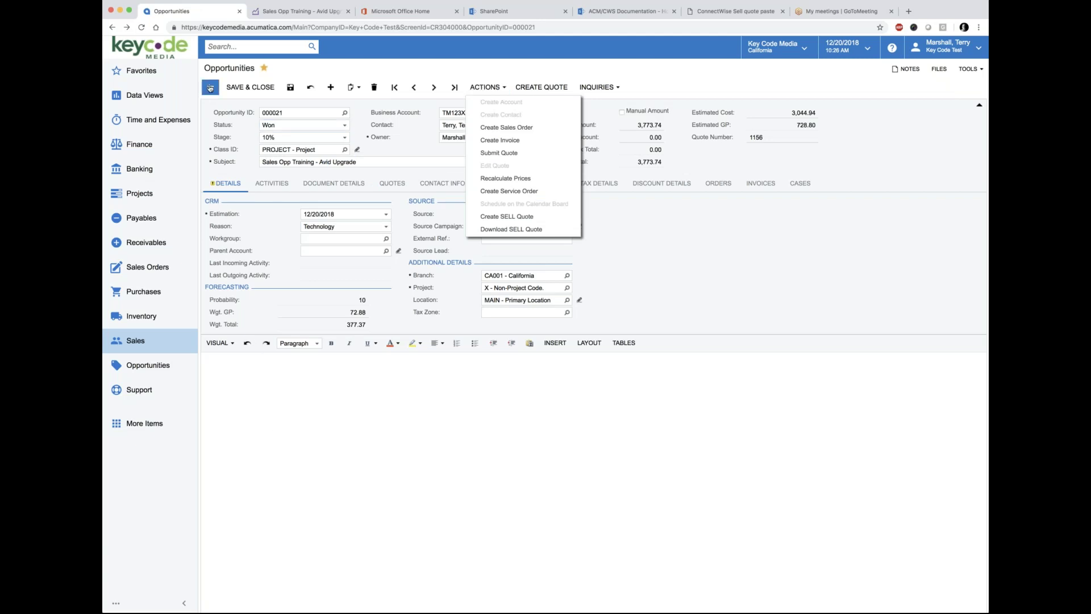
Step: Dismiss the opportunity actions list and display the available Stage values
click(458, 68)
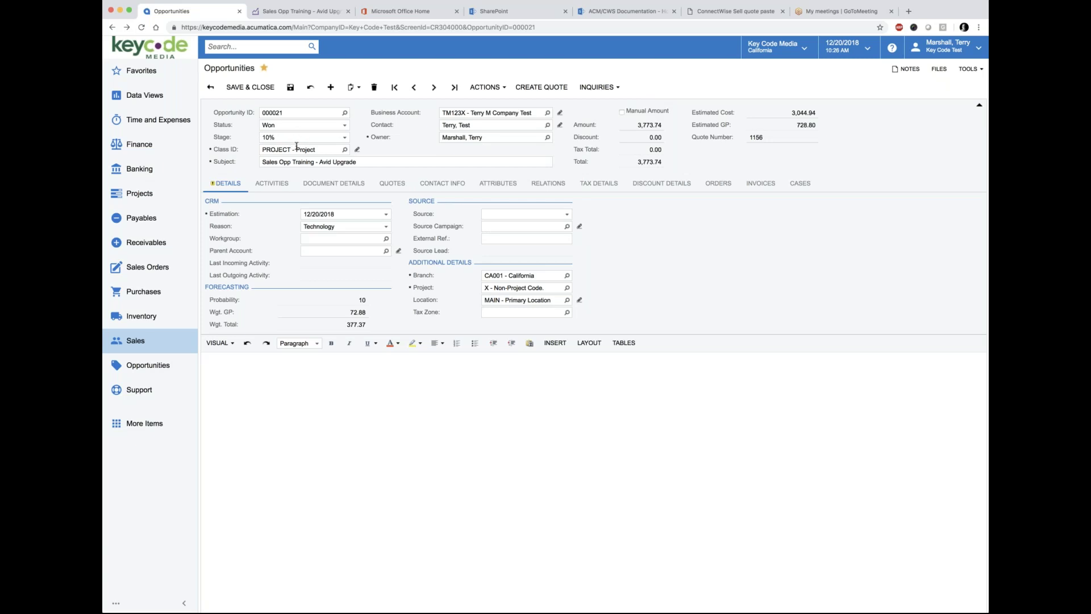
click(344, 138)
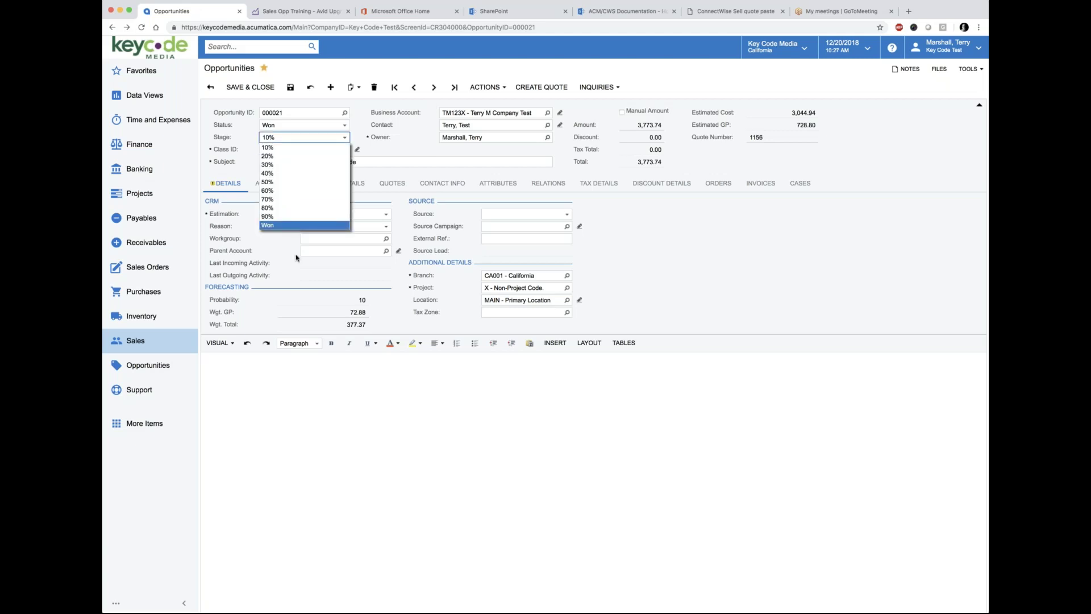
Step: Bring up opportunity 000021's actions menu, with options such as creating a sales order
click(493, 87)
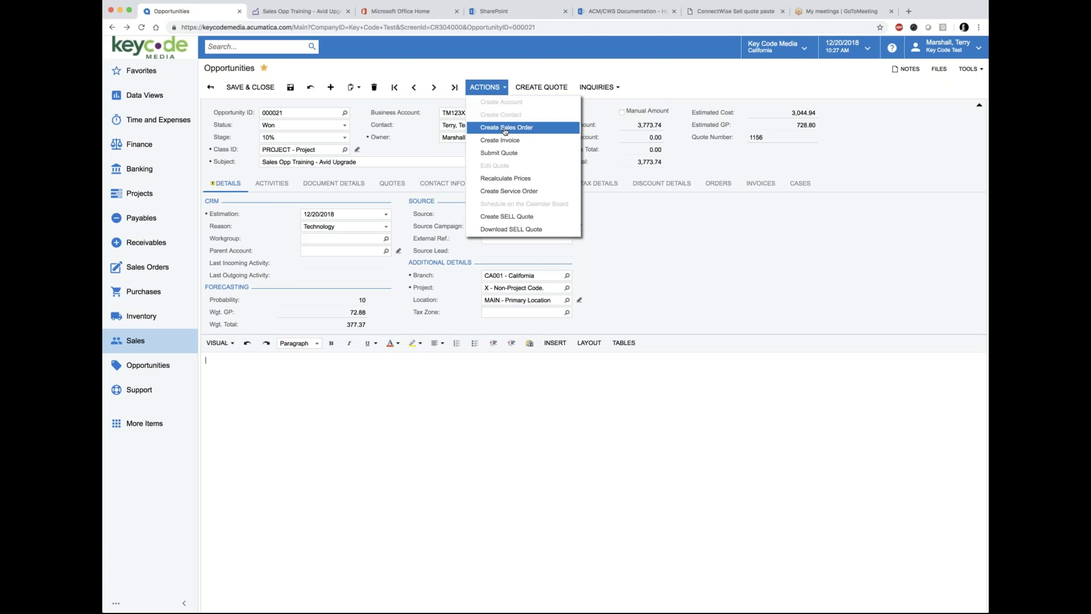
Step: Dismiss opportunity 000021's actions list without running any action
click(484, 405)
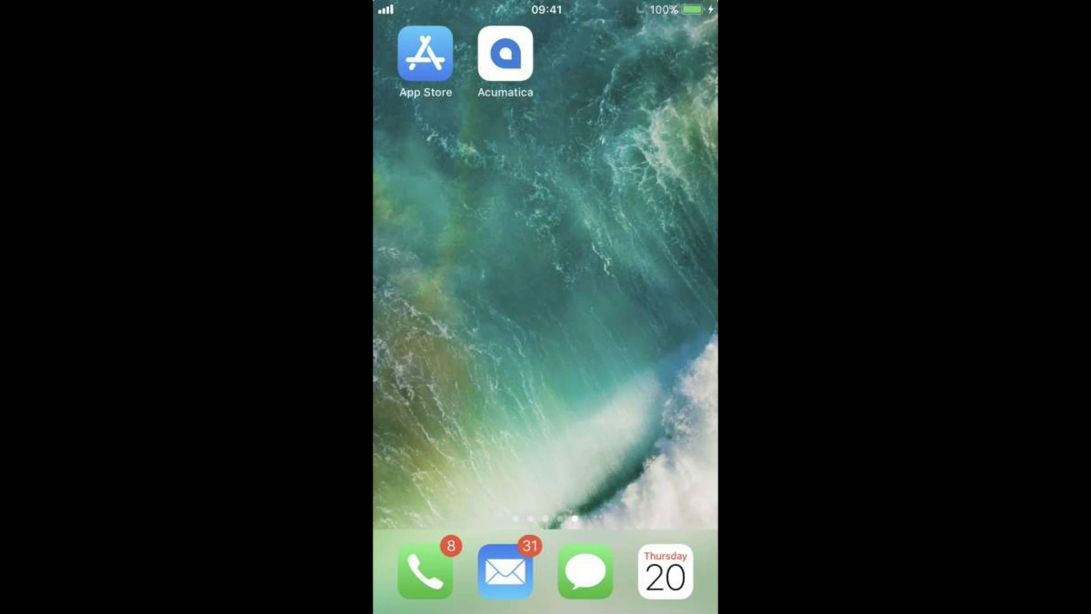
Step: Find the Acumatica cloud ERP app in the App Store by searching 'Acum', then launch the installed app
click(425, 54)
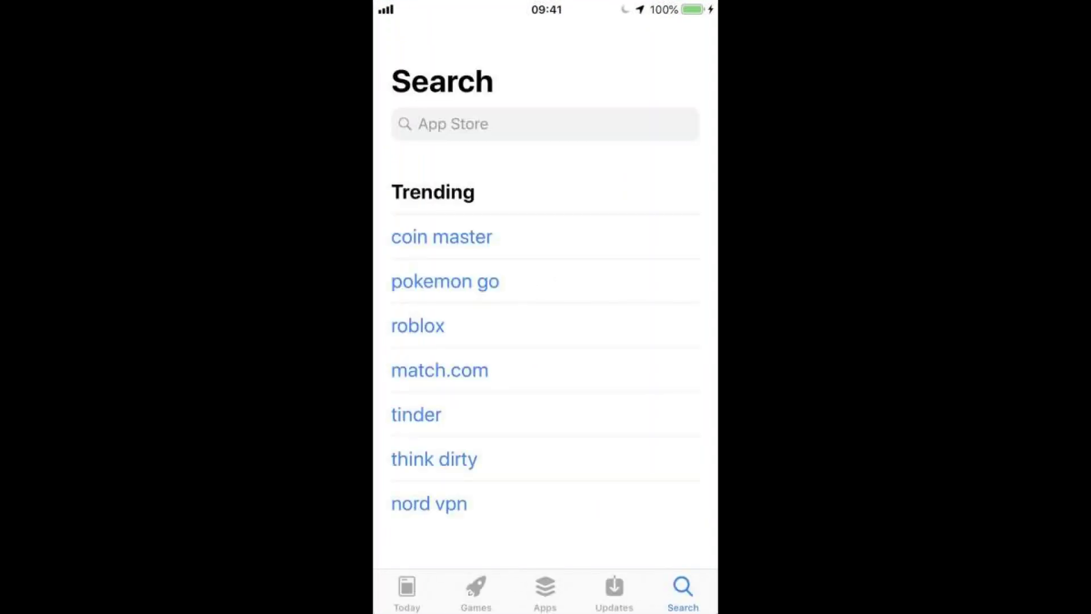
click(545, 124)
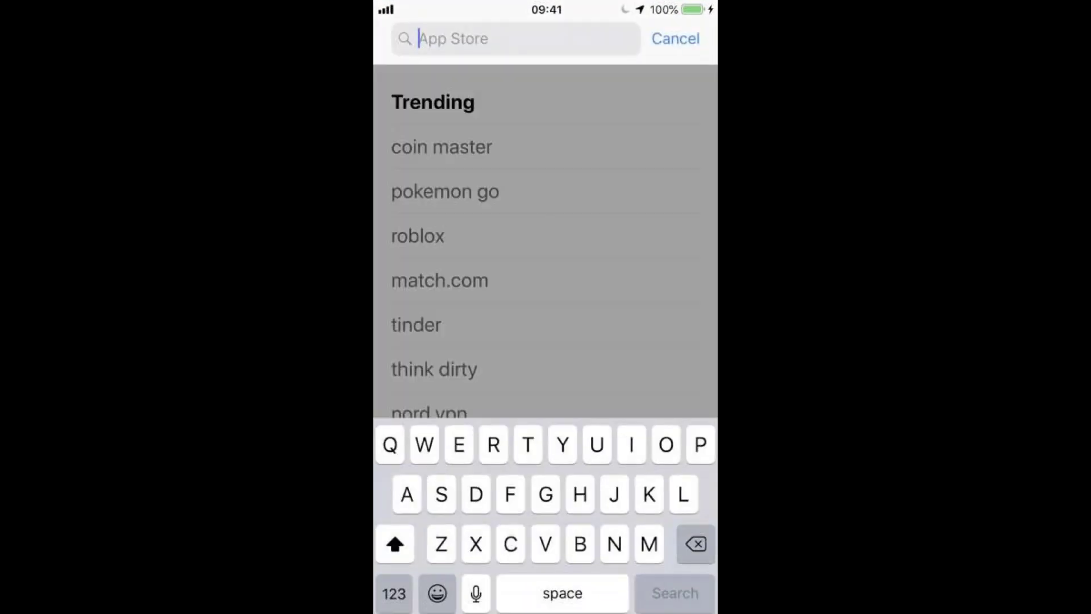
text(Acum)
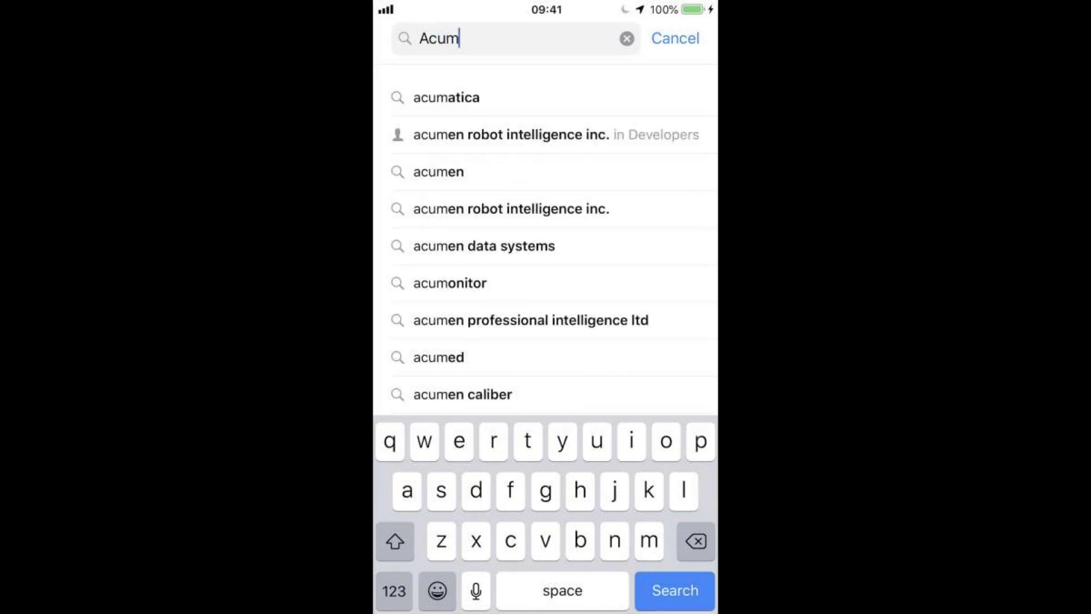
click(446, 97)
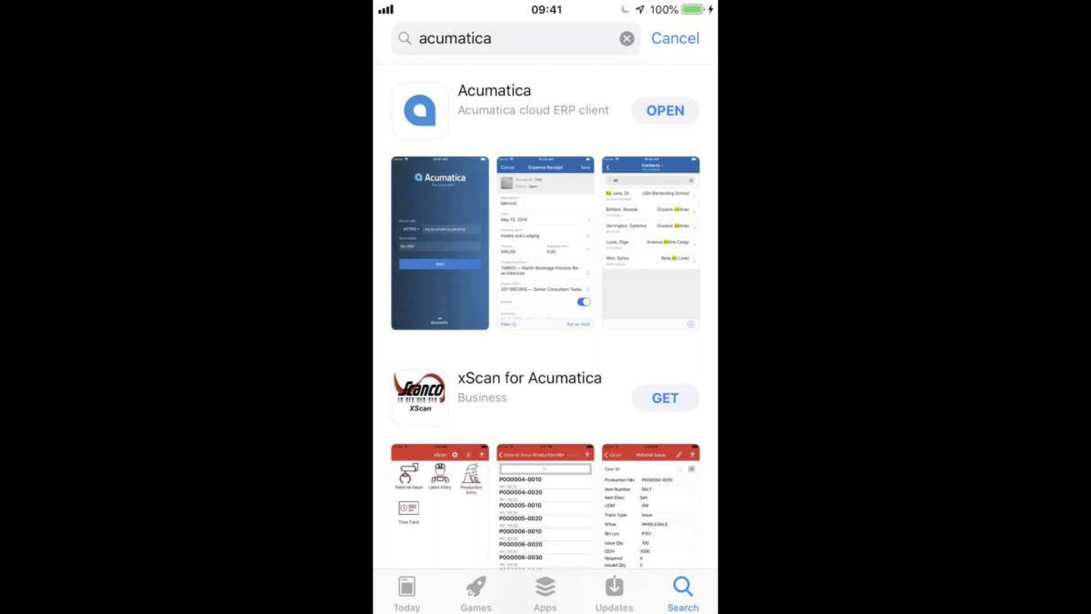
click(674, 38)
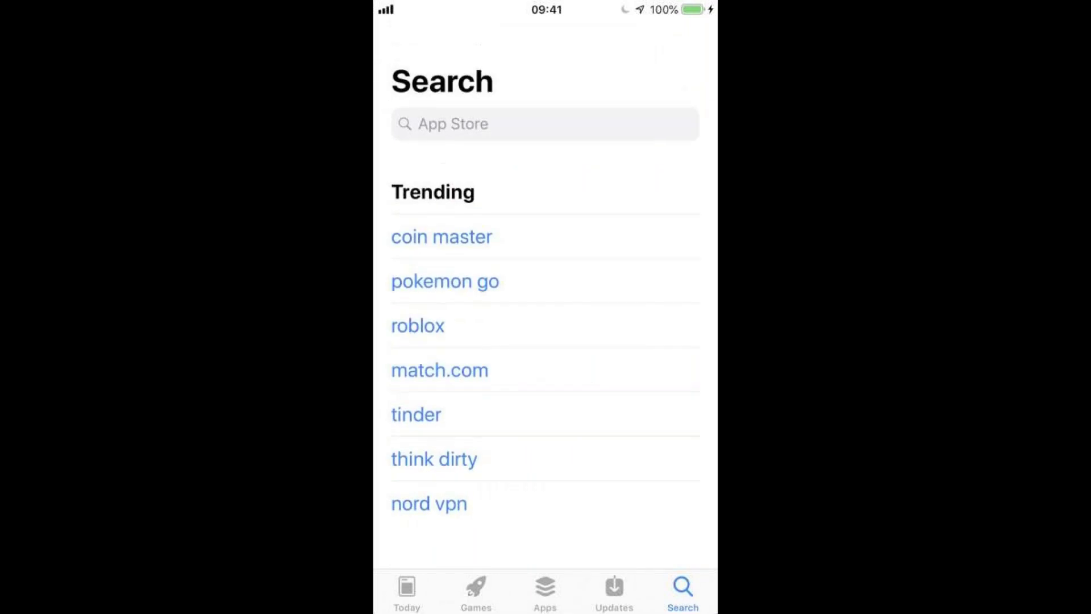
key(super)
click(507, 53)
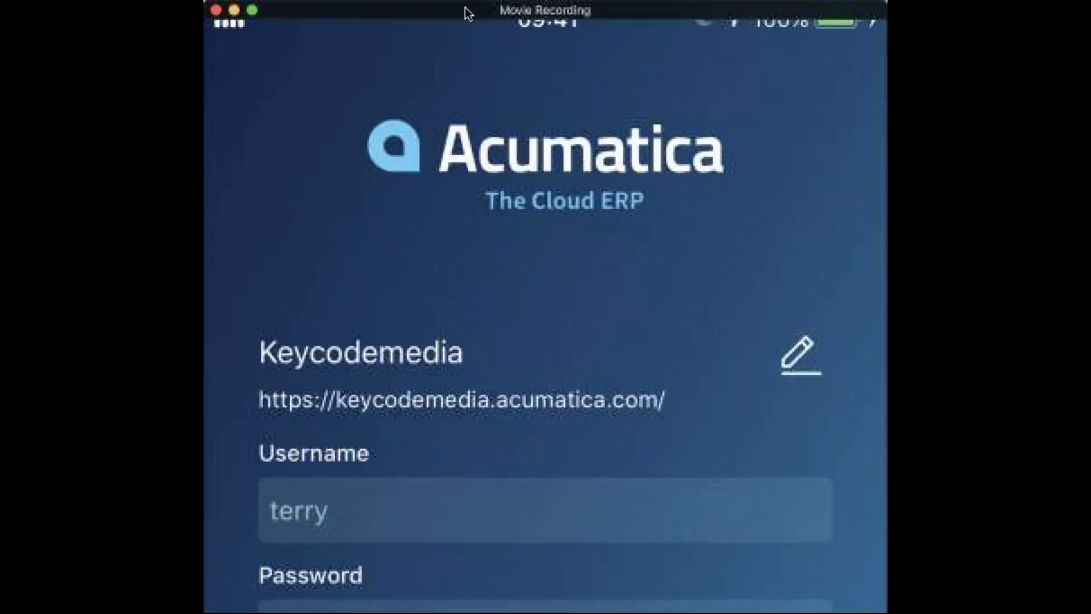
Step: Sign in to the Keycodemedia site in the Acumatica mobile app, reaching the Key Code Test home screen
drag(464, 8, 462, 8)
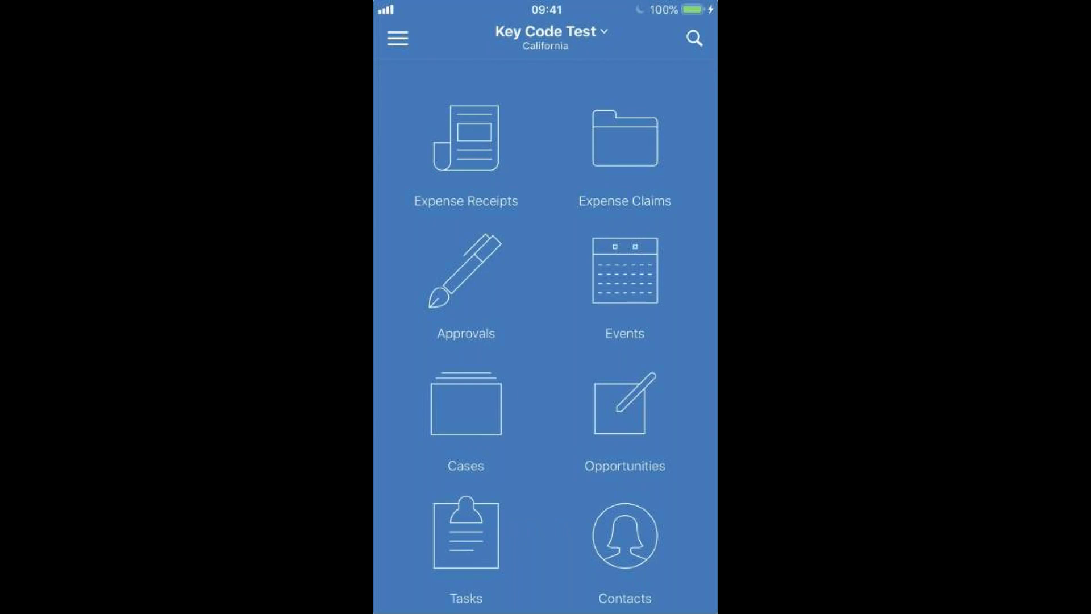
click(550, 34)
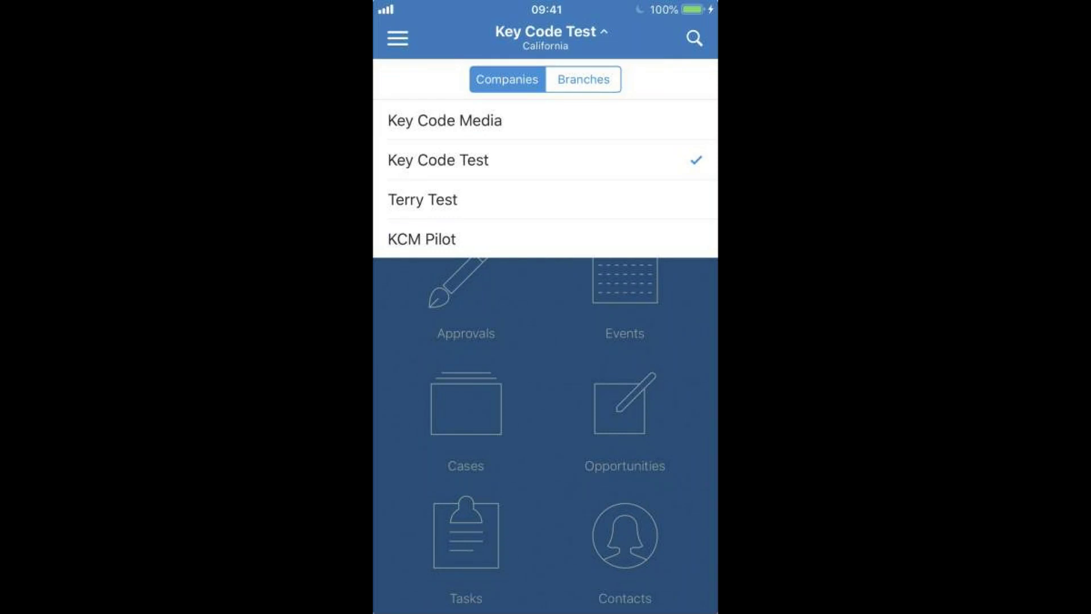
click(583, 79)
scroll(546, 179, down, 7)
scroll(546, 179, up, 7)
scroll(545, 179, down, 7)
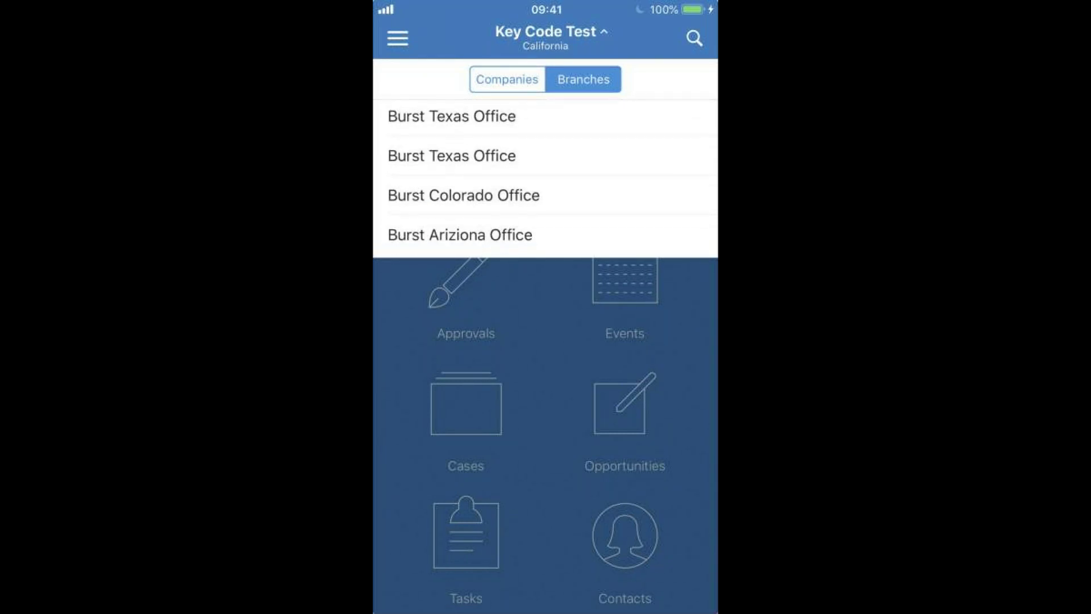
scroll(545, 179, up, 2)
scroll(546, 179, down, 2)
scroll(545, 179, up, 2)
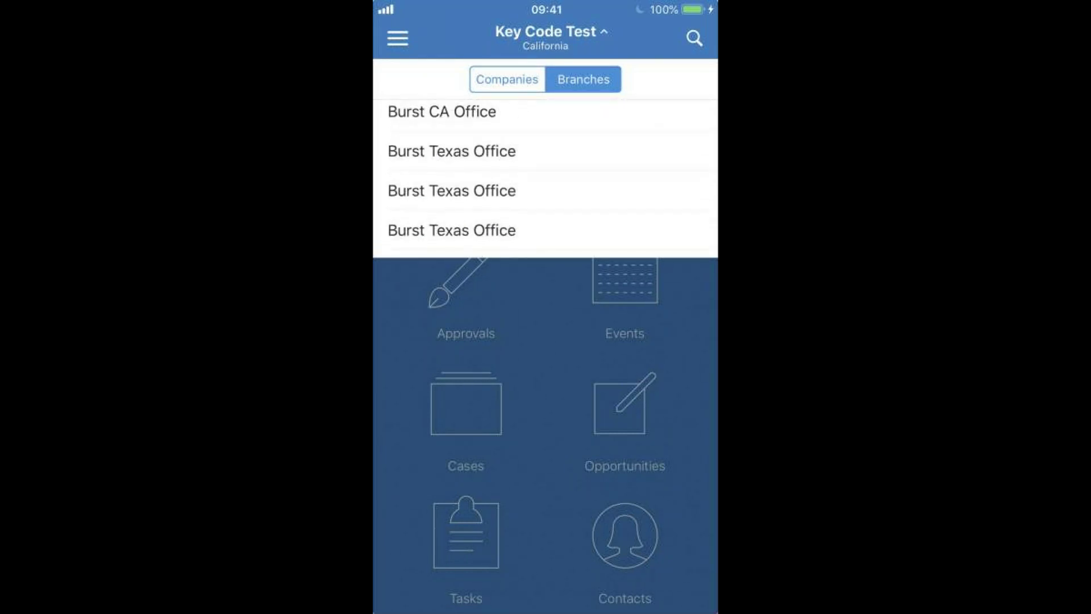
scroll(546, 179, up, 3)
click(507, 79)
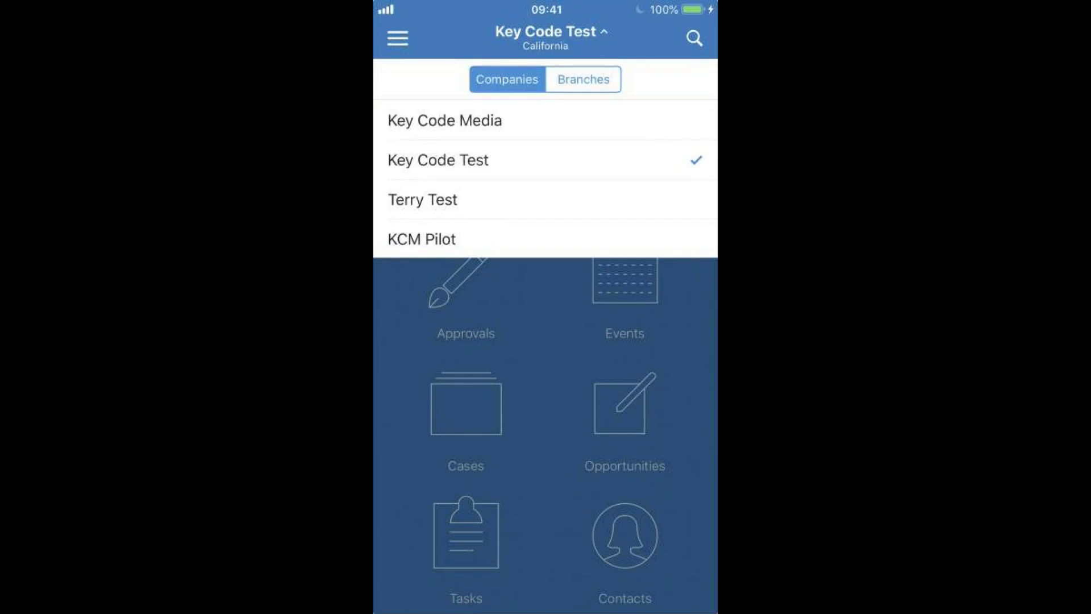
click(545, 38)
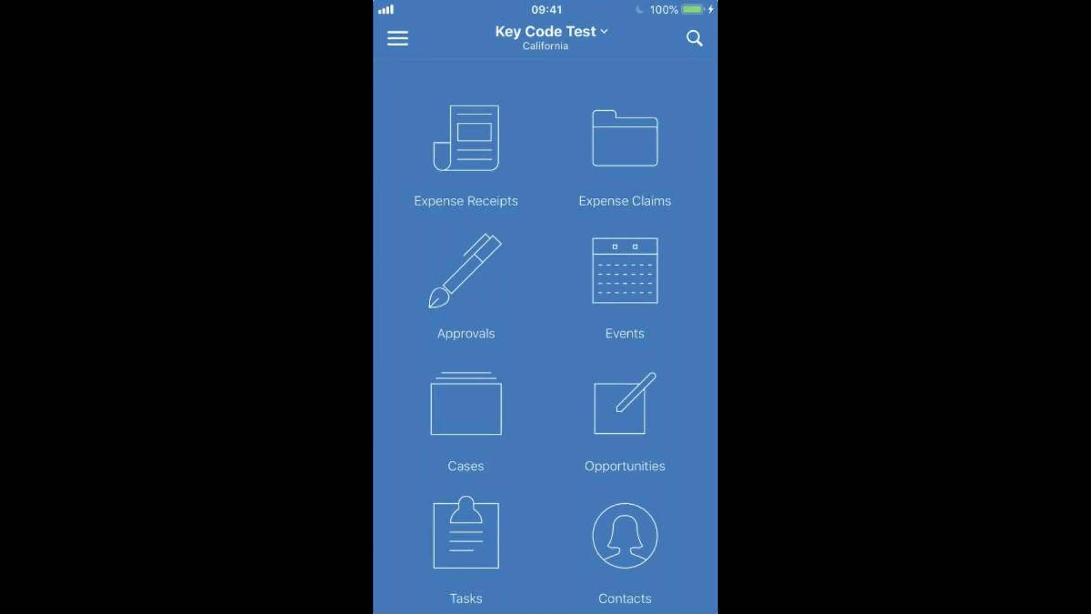
scroll(545, 335, down, 5)
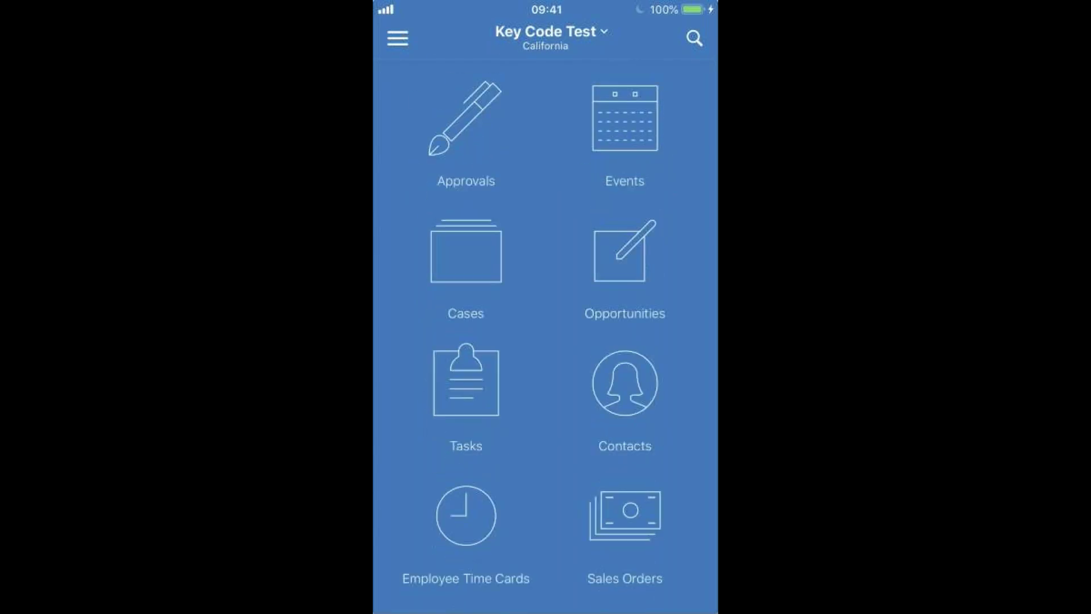
scroll(545, 335, down, 5)
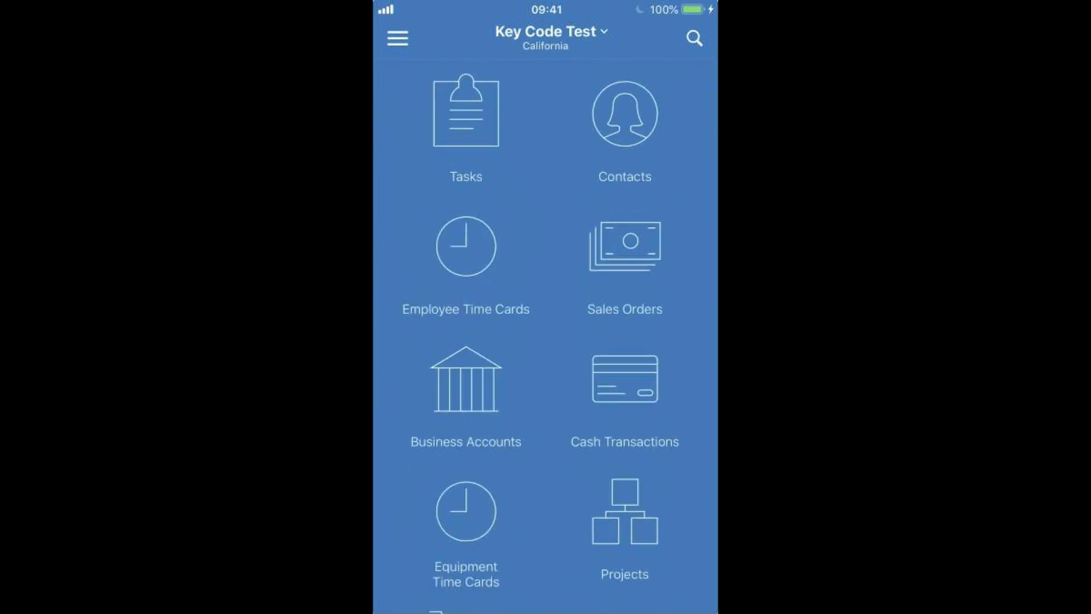
Step: Search the mobile Business Accounts list for 'Trailer'
click(465, 392)
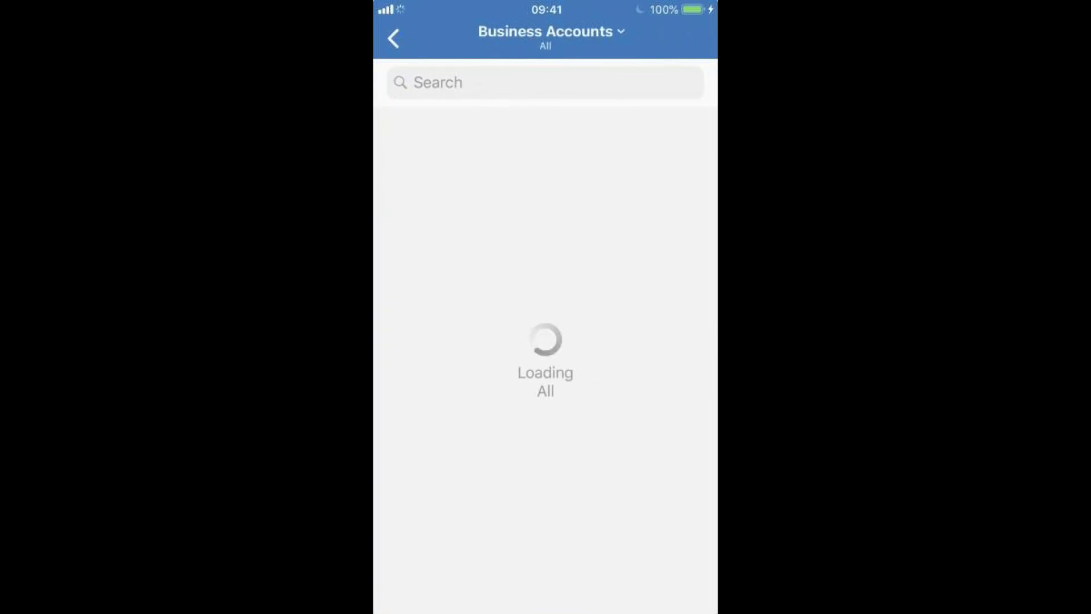
click(437, 82)
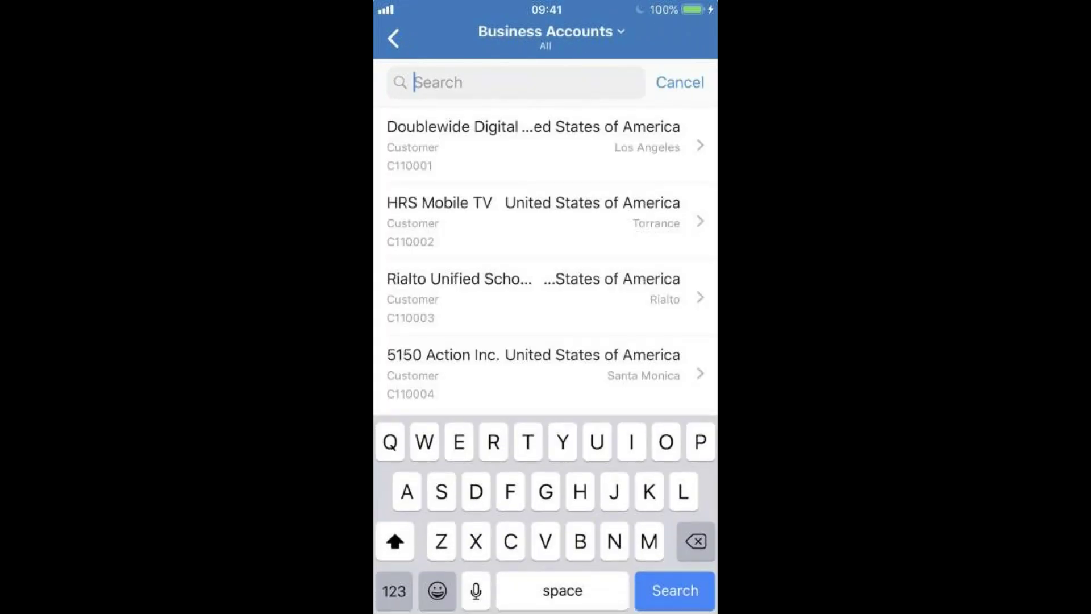
text(Tr)
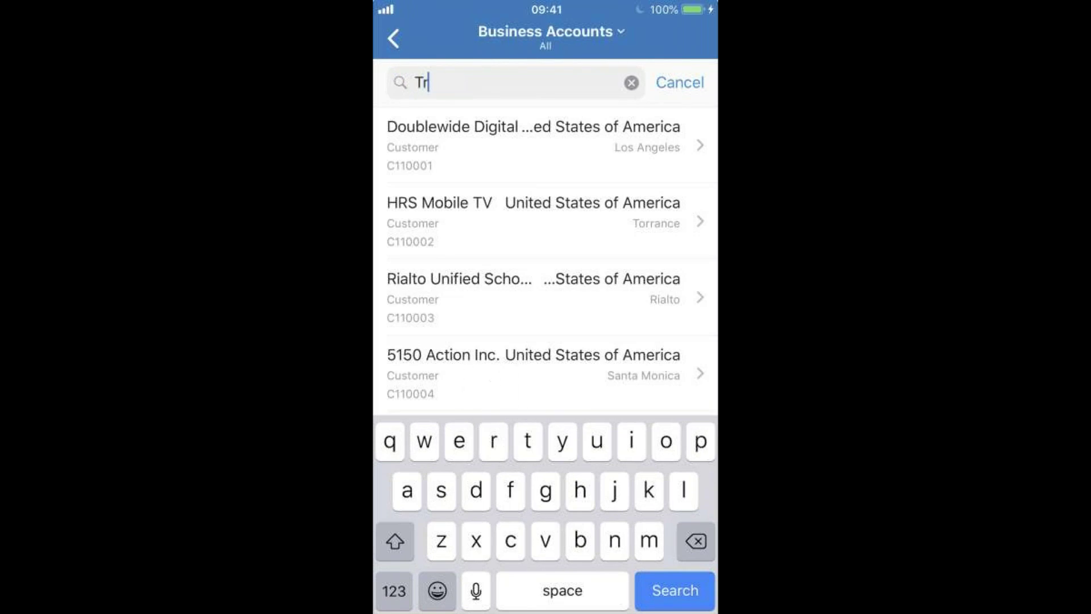
text(ailer)
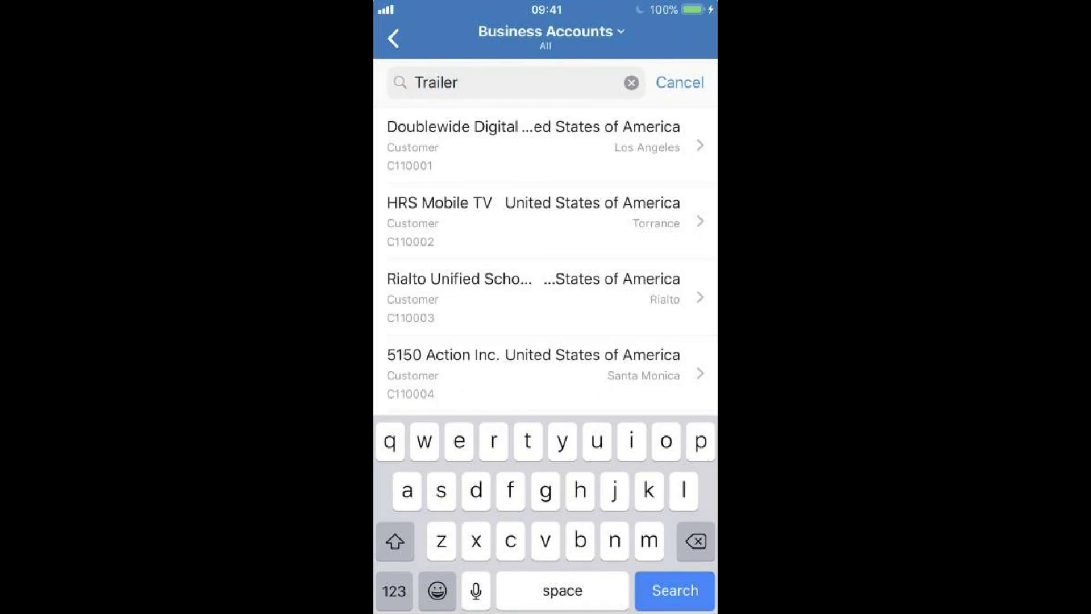
key(Return)
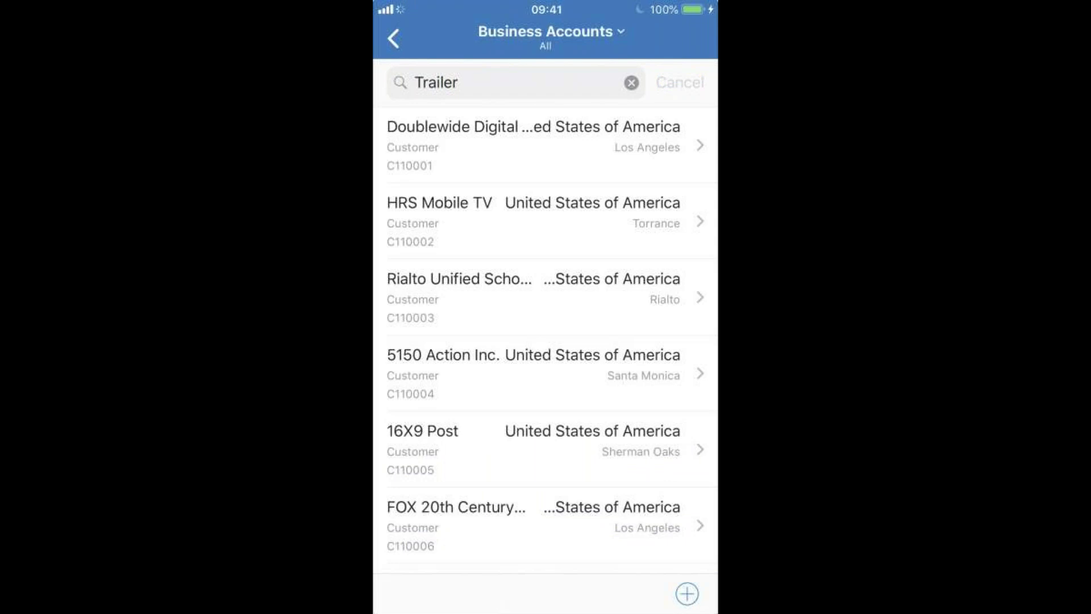
Step: Review the Trailer Park account summary, then return to the 'Trailer' search results
click(534, 145)
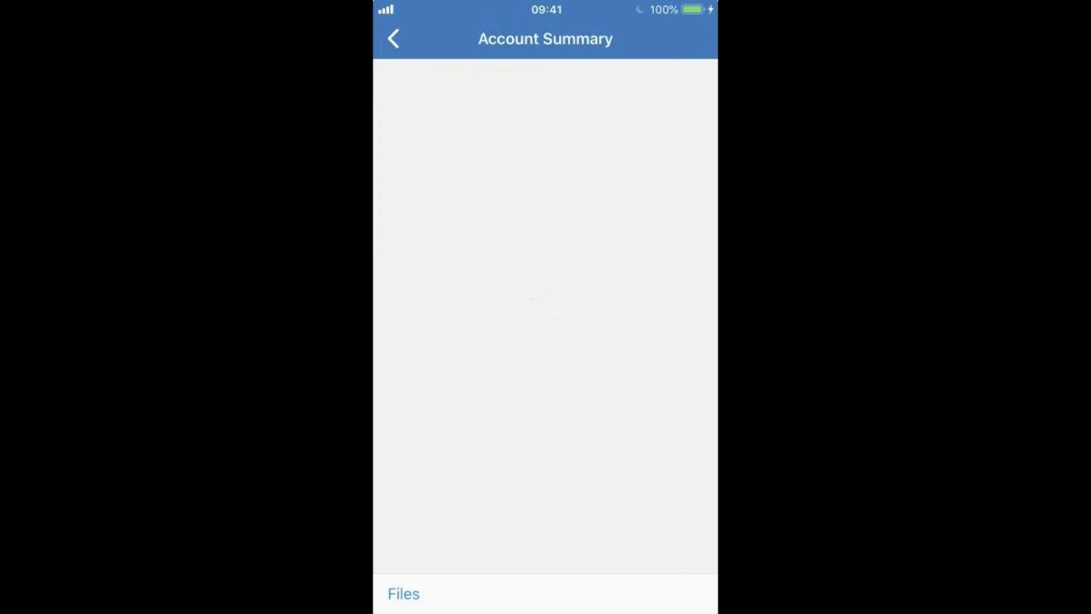
scroll(545, 318, down, 1)
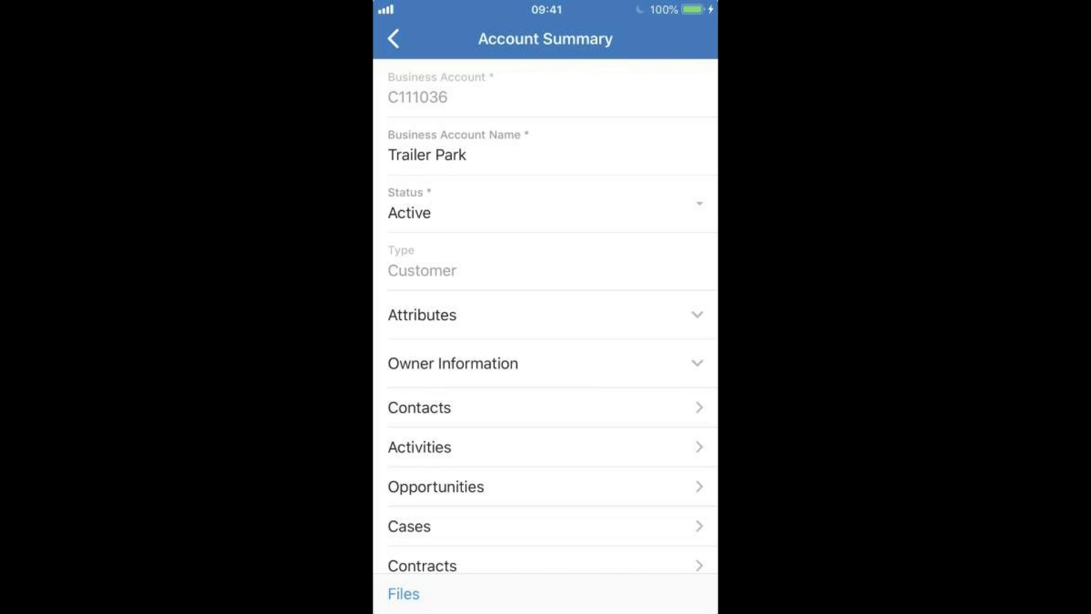
click(393, 38)
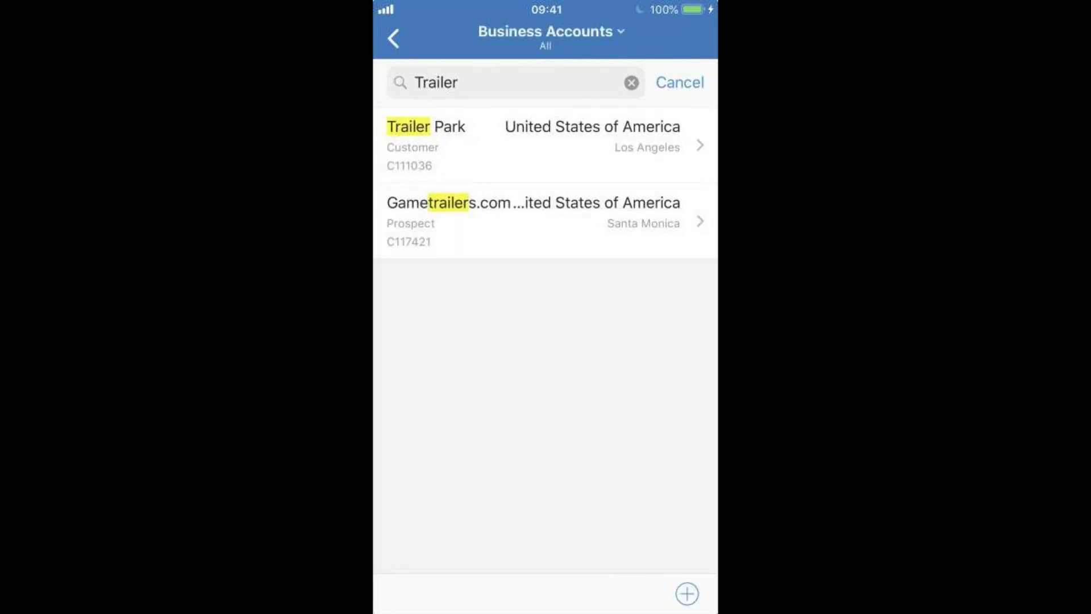
Step: Return to the home tile grid and open the Service Coordinator Group dashboard
click(393, 39)
scroll(545, 341, up, 5)
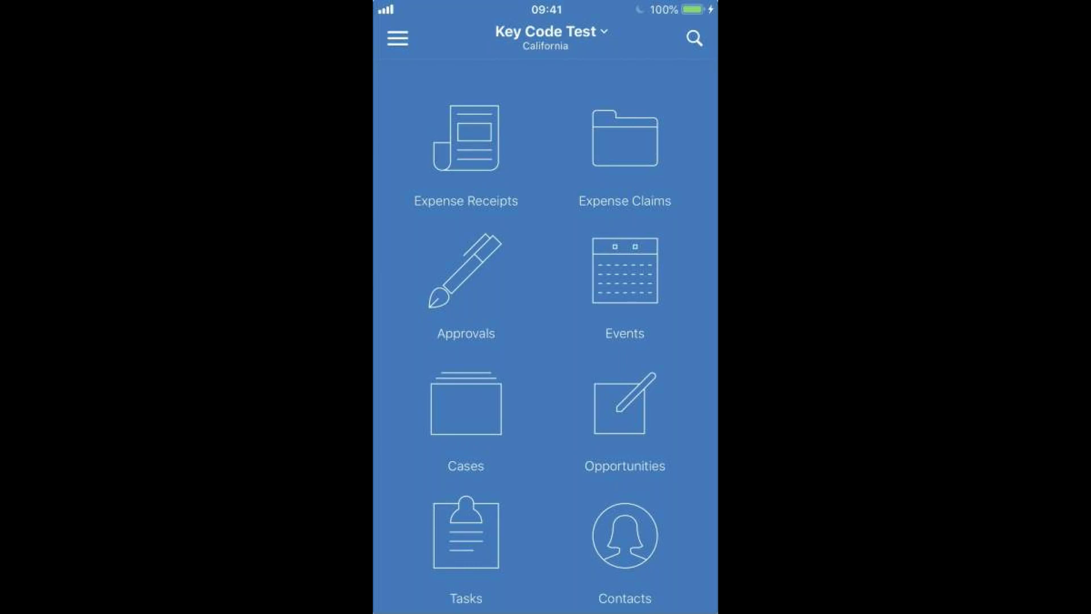
scroll(545, 335, down, 3)
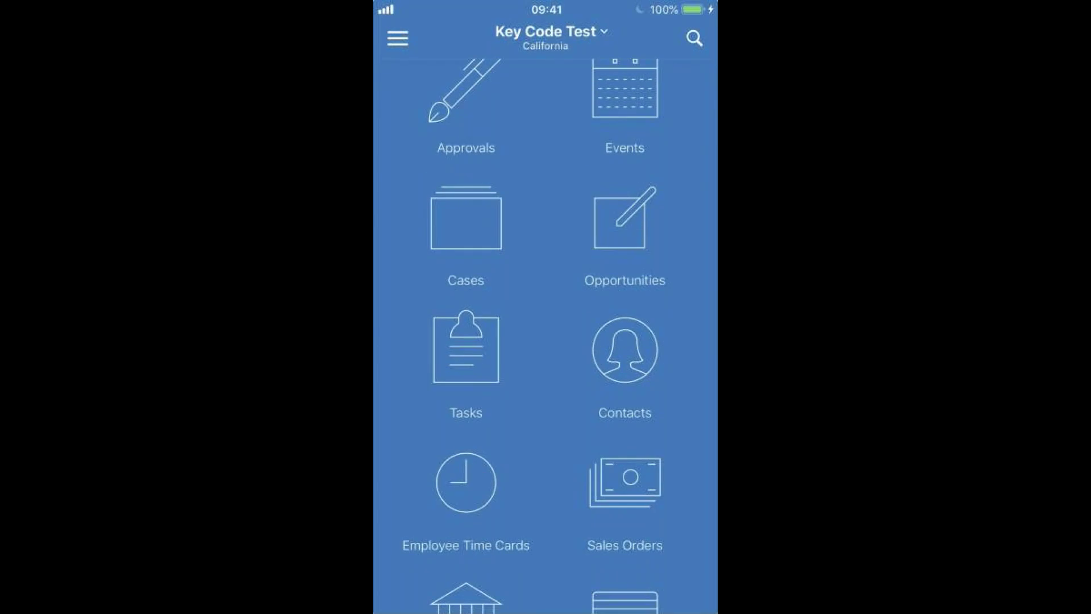
scroll(545, 336, down, 10)
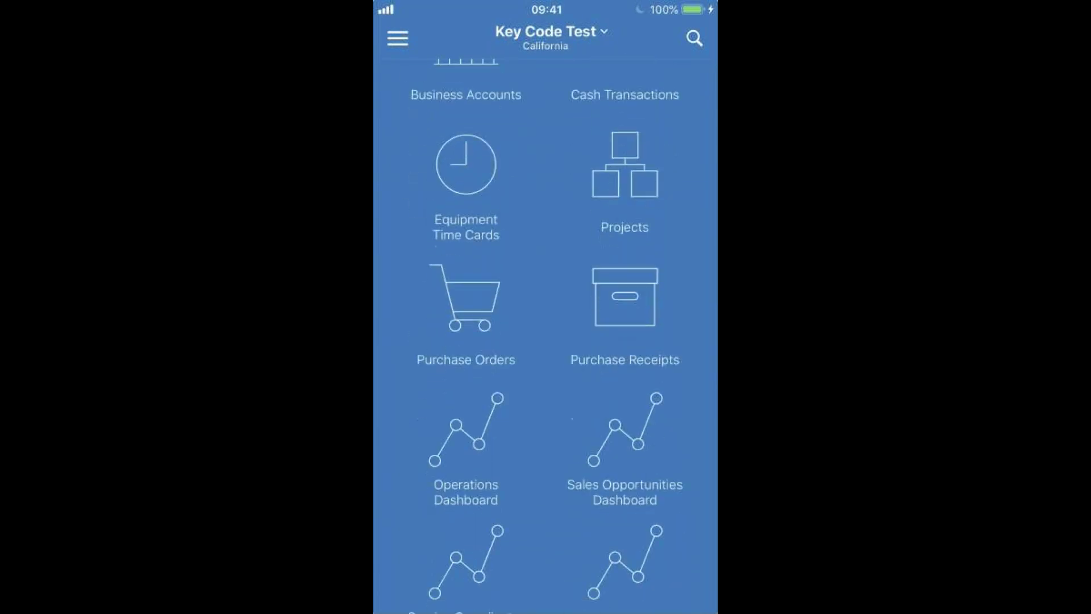
scroll(546, 335, down, 2)
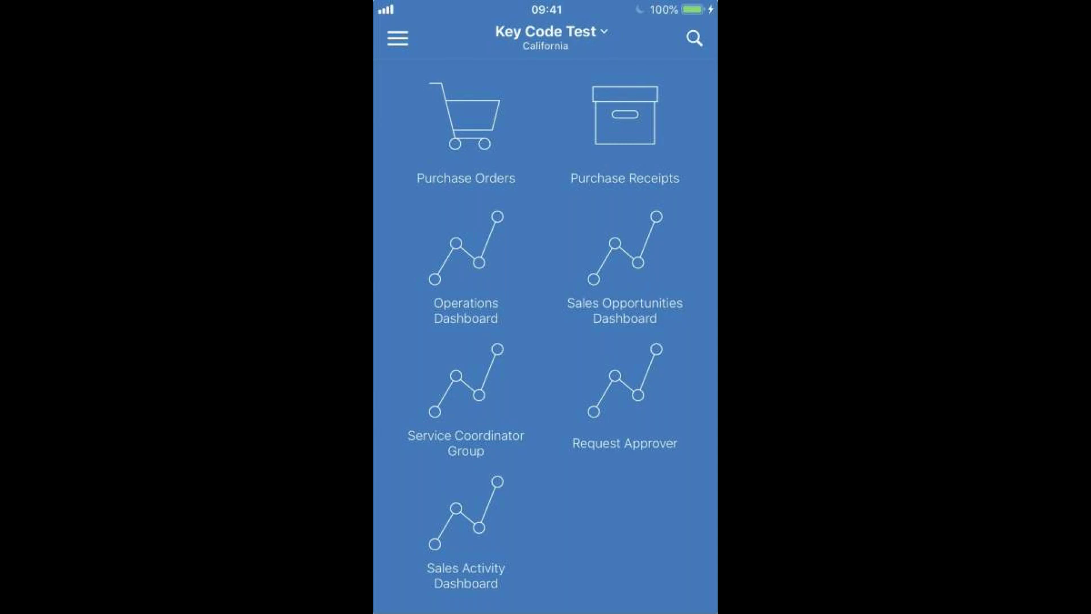
click(466, 398)
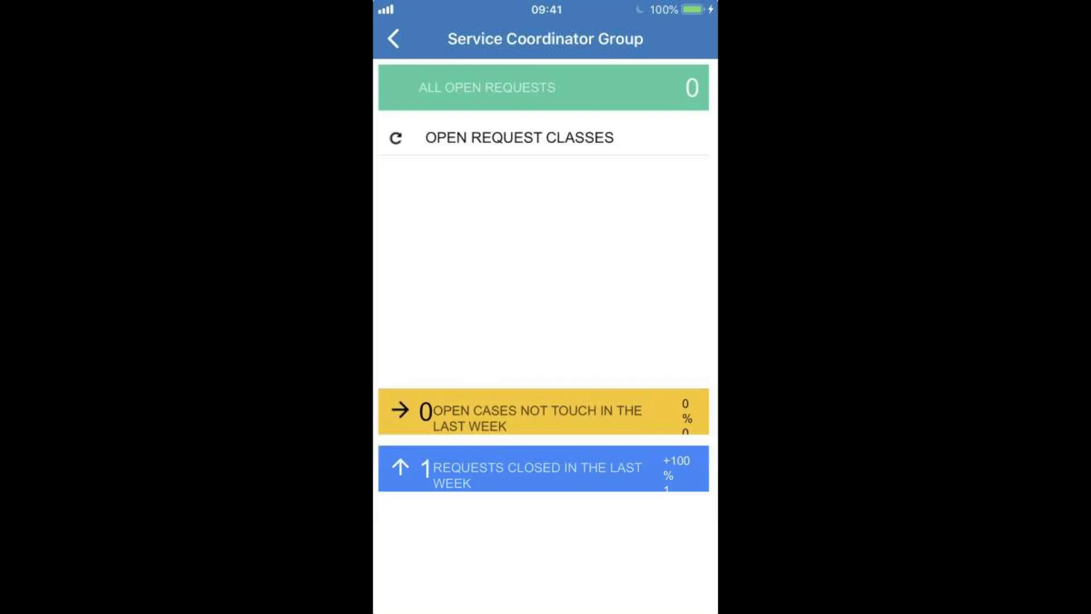
Step: Check the Service Coordinator Group open and closed request counts, then go back to the module grid
scroll(543, 273, down, 2)
click(393, 39)
scroll(545, 335, up, 5)
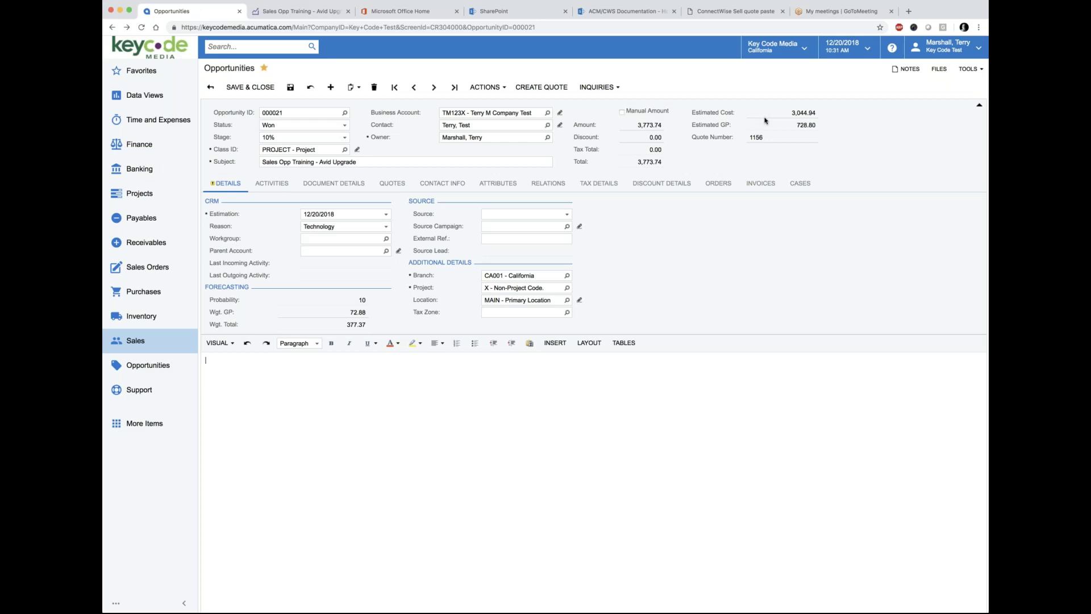
click(888, 396)
Step: Change opportunity 000021's class from PROJECT to TRANSACT - Transaction
click(345, 151)
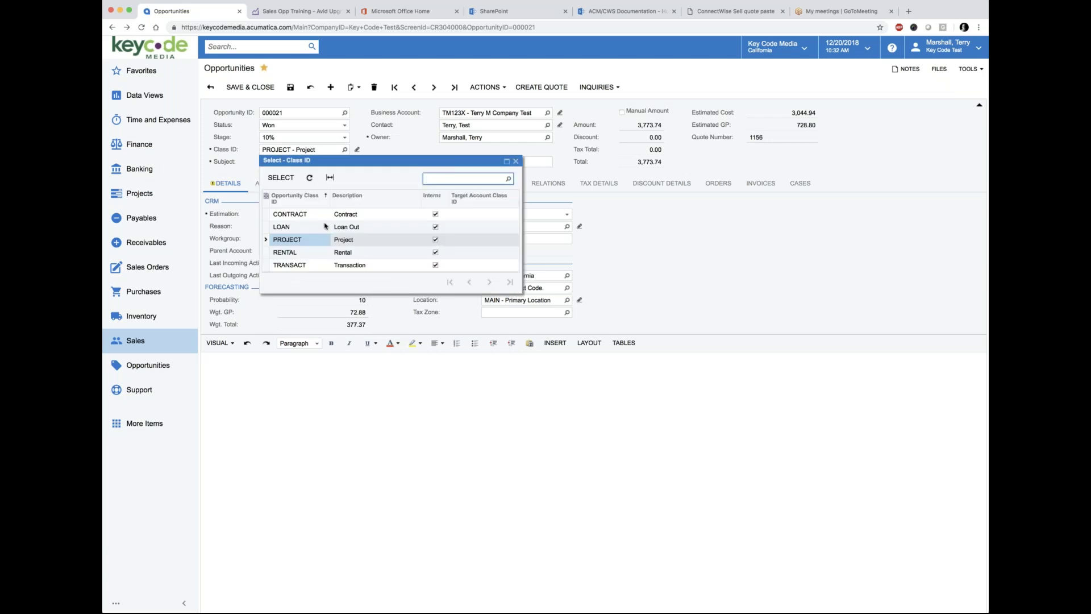
click(307, 267)
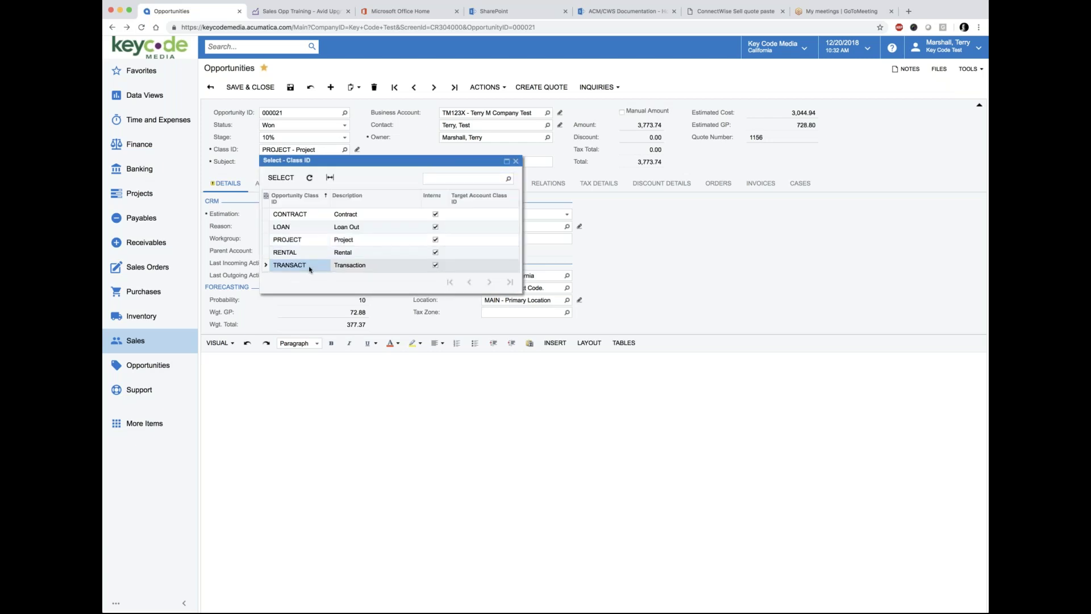
click(282, 176)
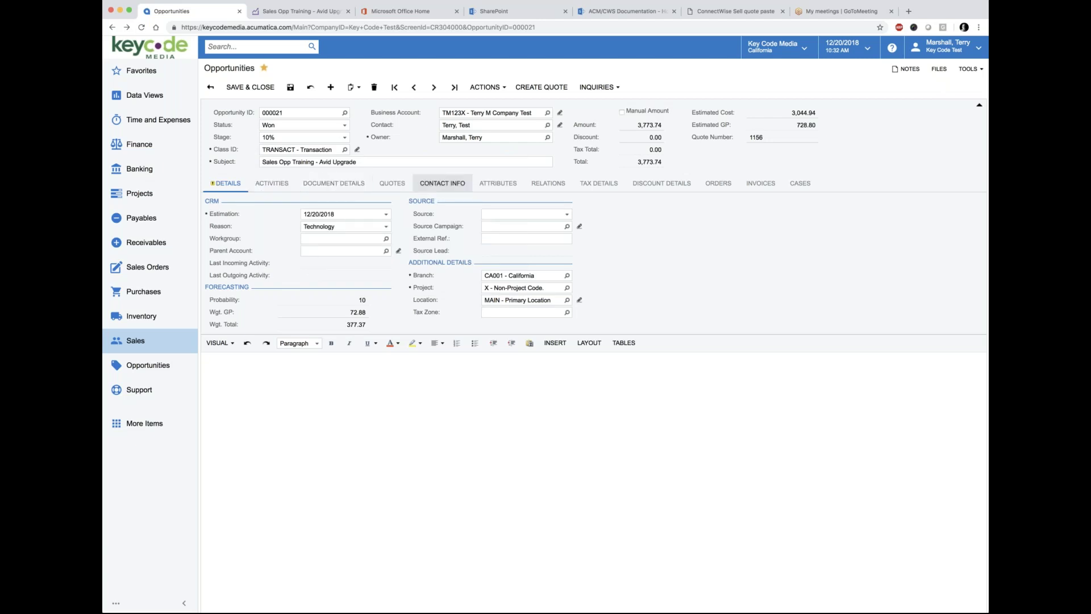
Step: Glance at the Actions menu without choosing anything, then show the opportunity's activities
click(496, 91)
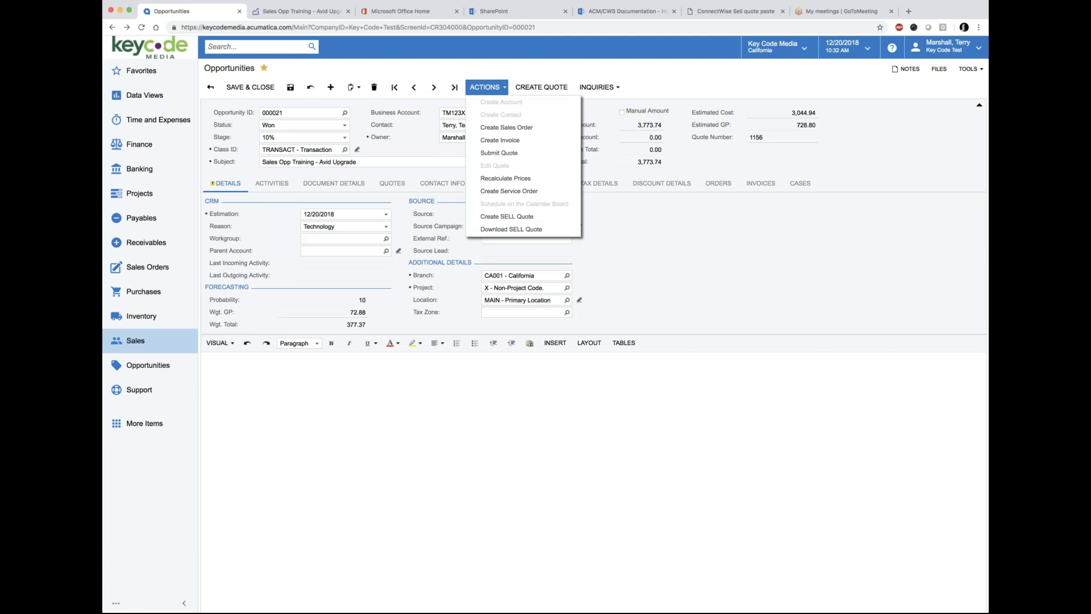
click(353, 432)
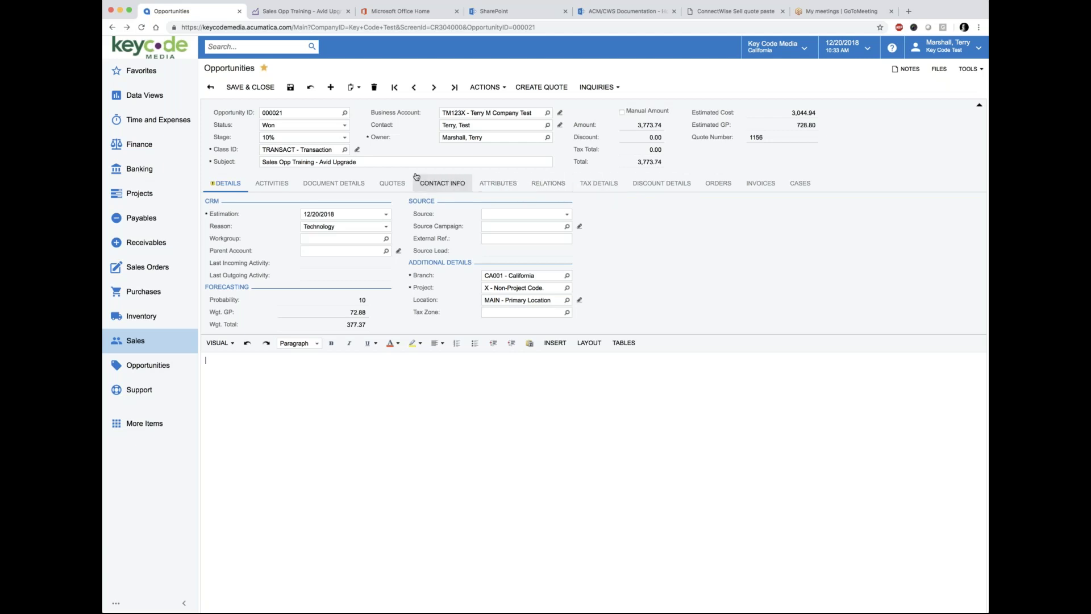
click(251, 186)
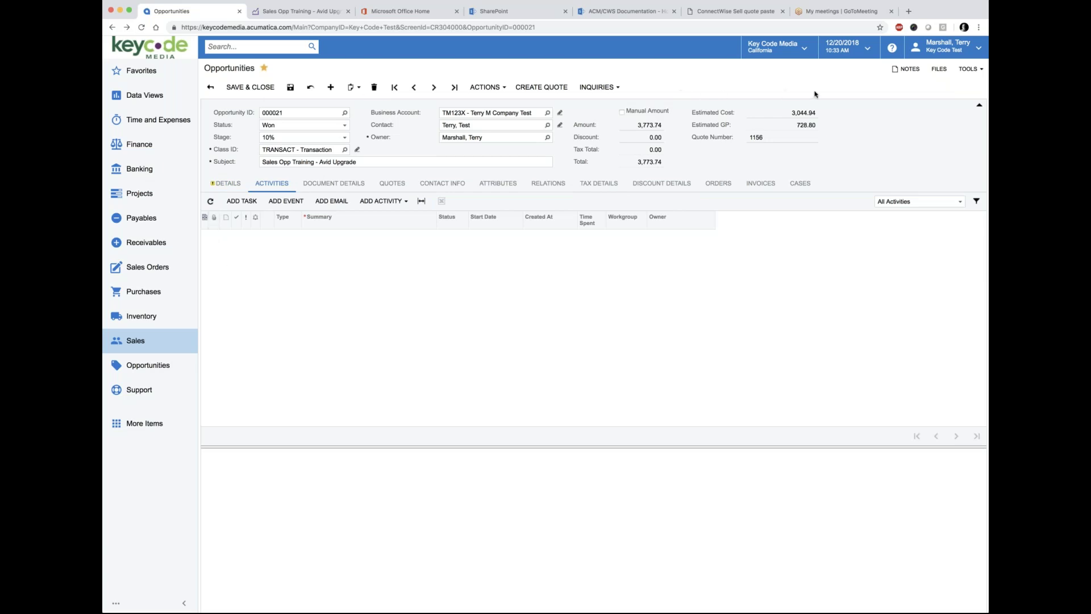
Step: Open the Files list for opportunity 000021, which has no attachments
click(940, 70)
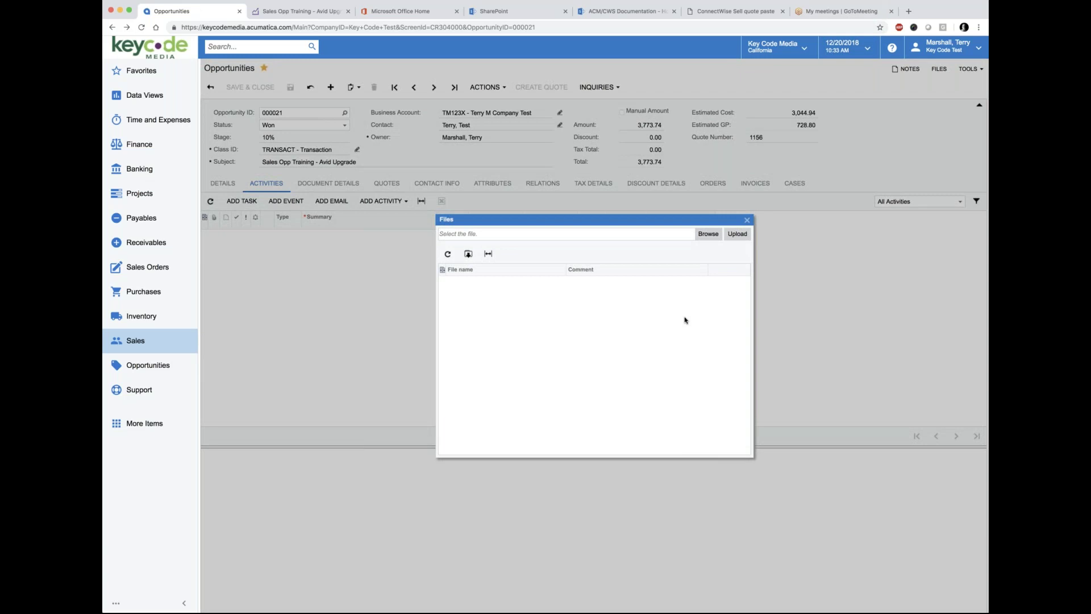
Step: Close the empty Files dialog, review quote #1156's hardware lines, and open the quote paste guide
click(747, 220)
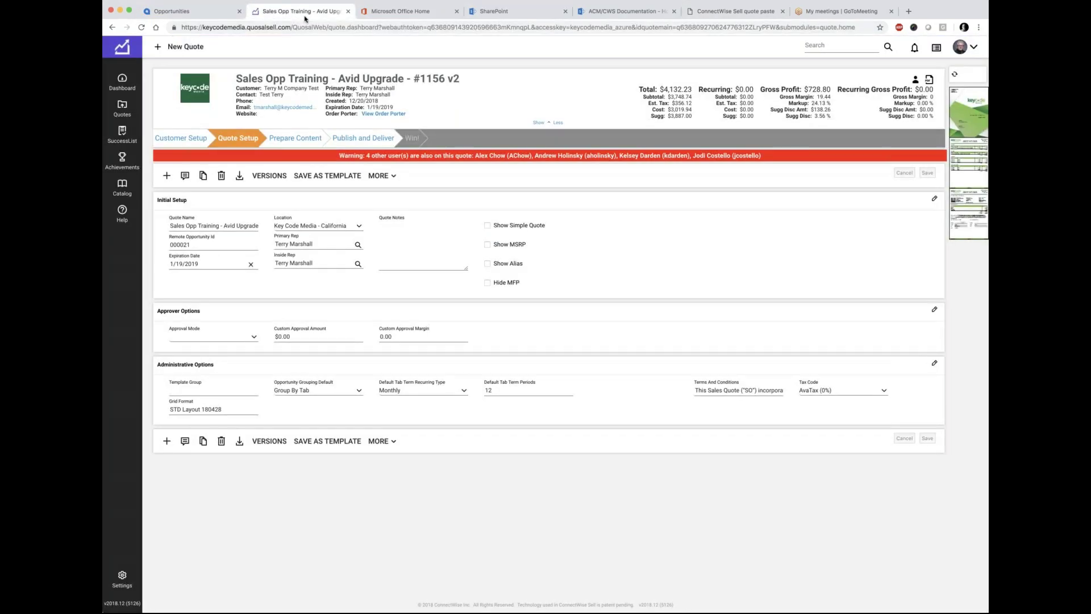
click(295, 138)
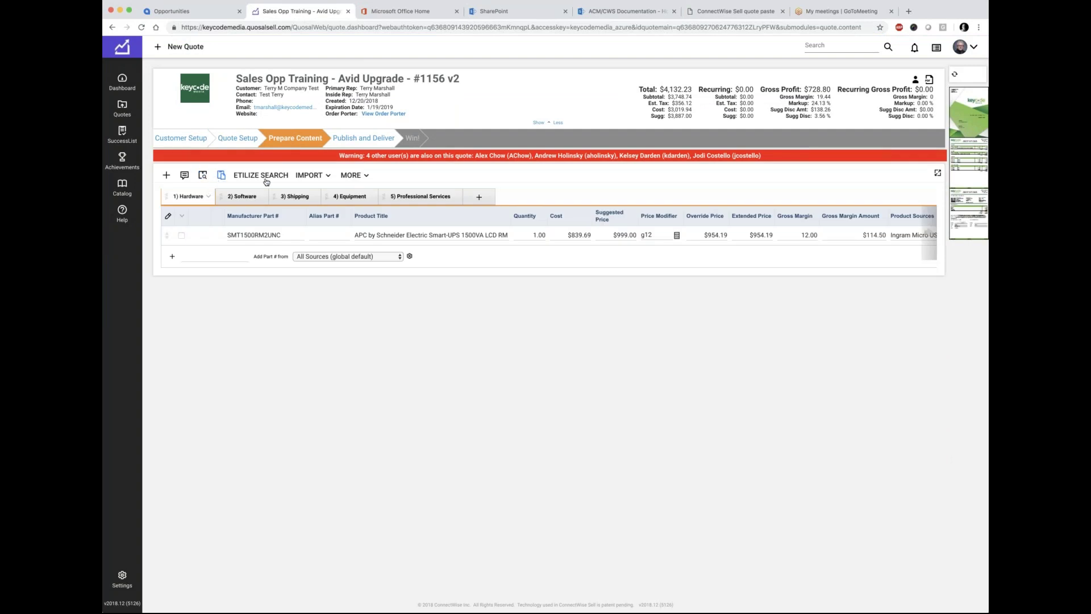
click(733, 16)
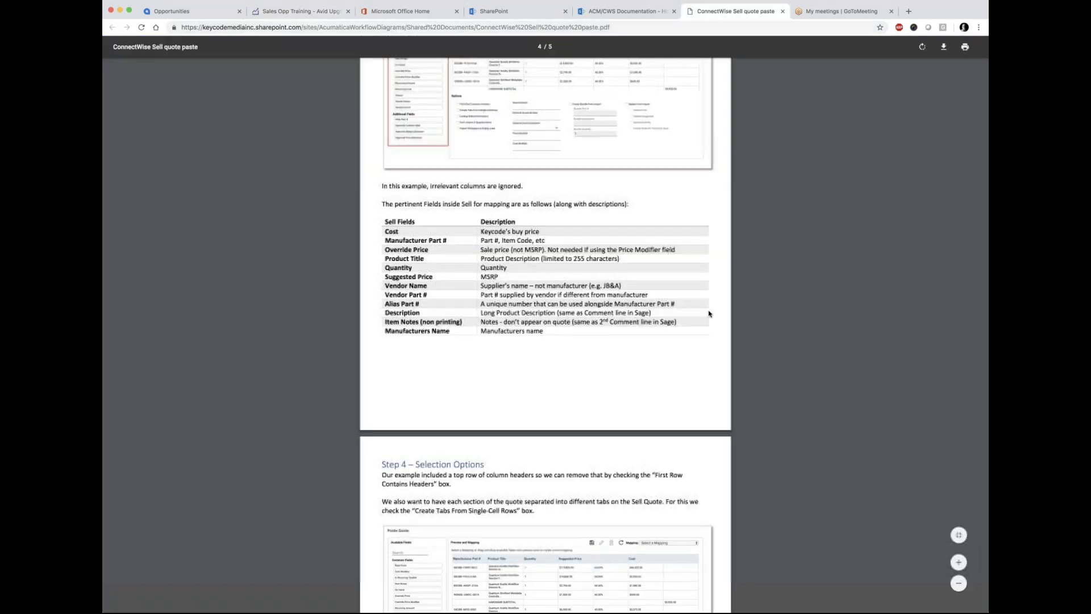
Step: Zoom in and read through the Quote Paste guide pages, then go back to opportunity 000021
scroll(708, 313, up, 15)
scroll(708, 313, up, 10)
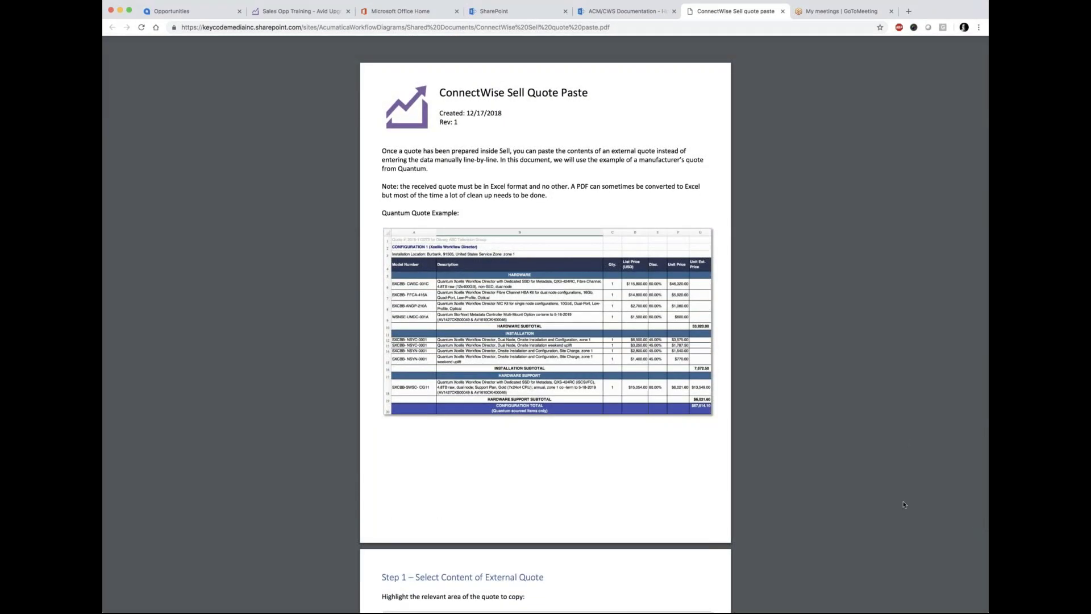
click(959, 562)
click(958, 562)
click(958, 562)
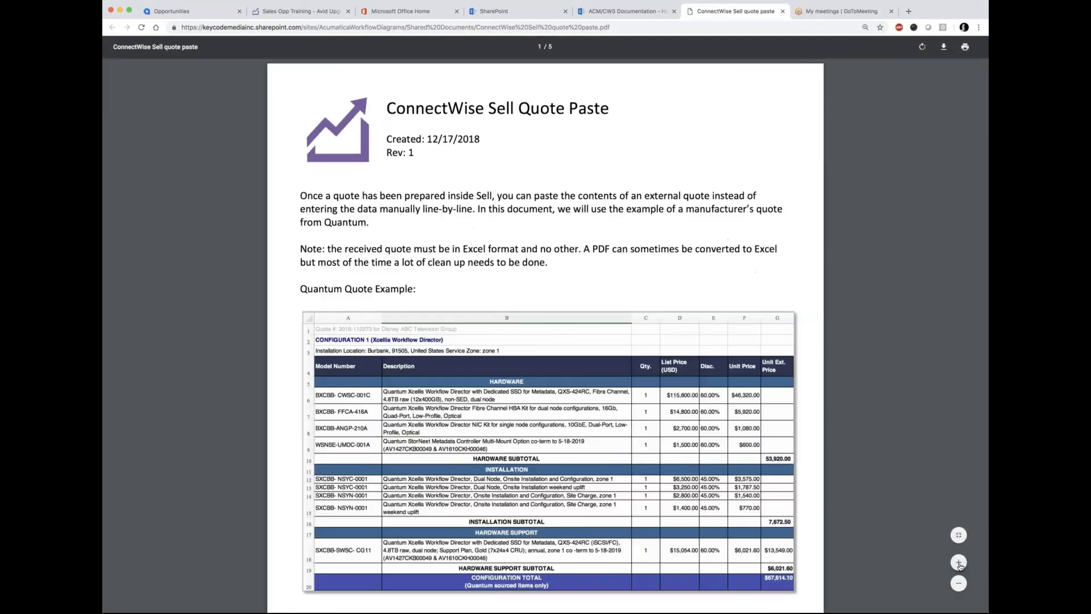
click(959, 563)
scroll(545, 335, down, 3)
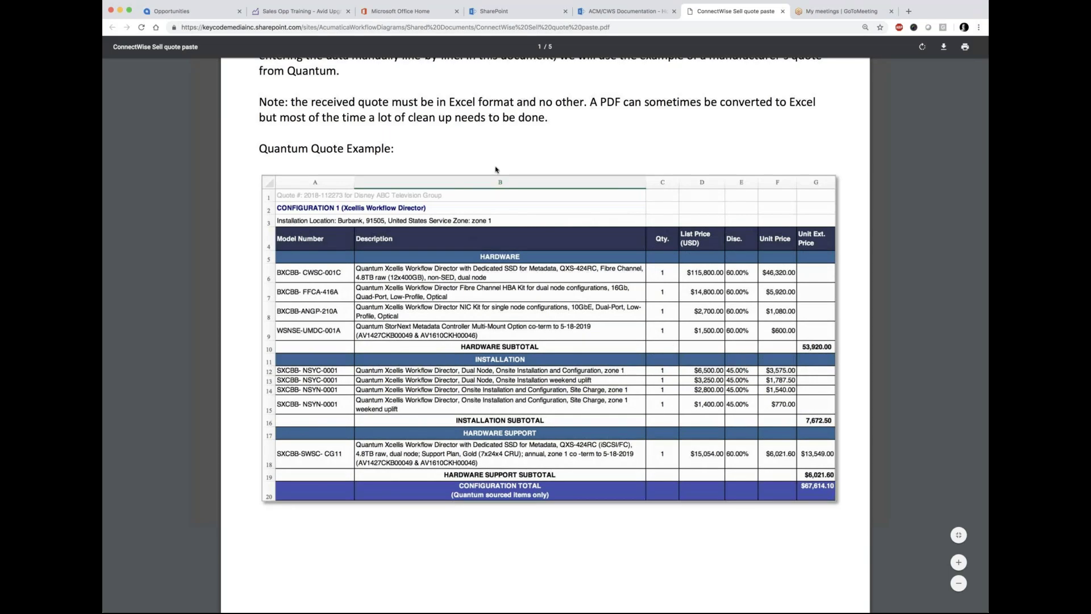
scroll(431, 159, up, 3)
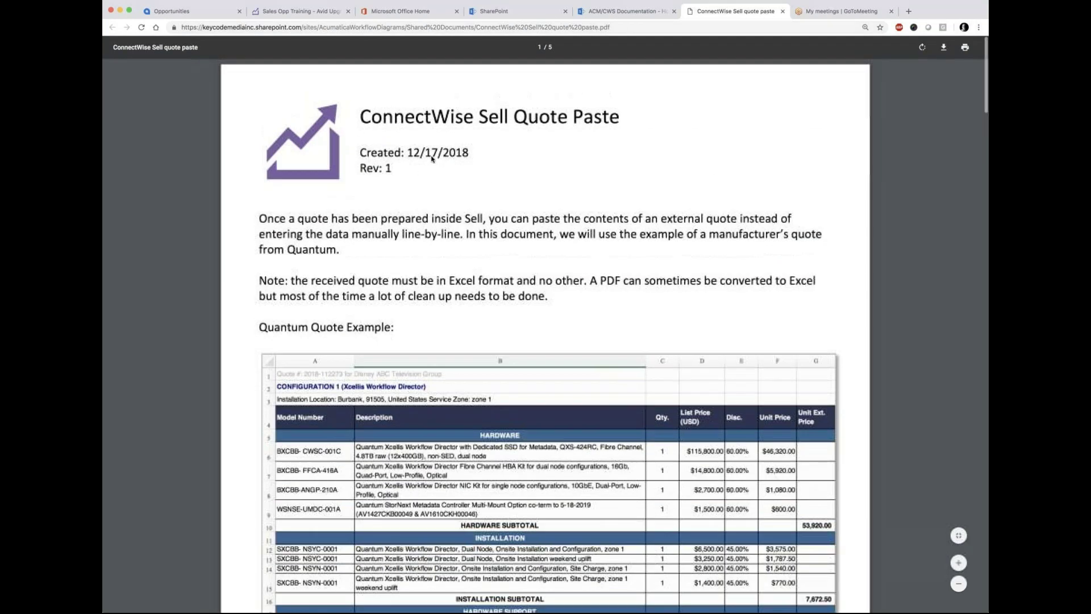
scroll(431, 159, down, 15)
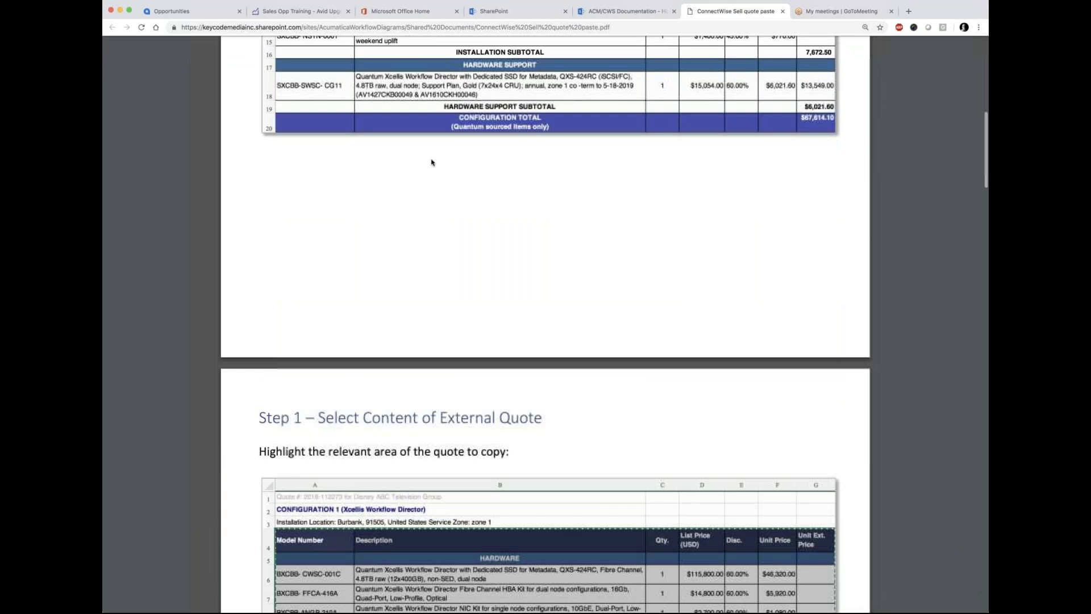
scroll(432, 162, down, 10)
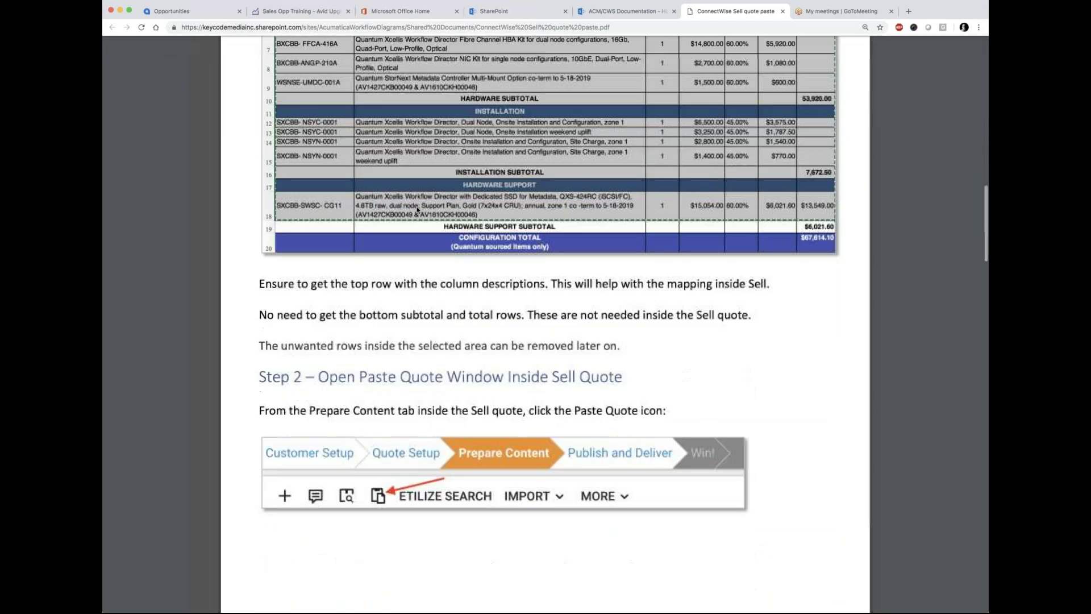
scroll(431, 162, down, 10)
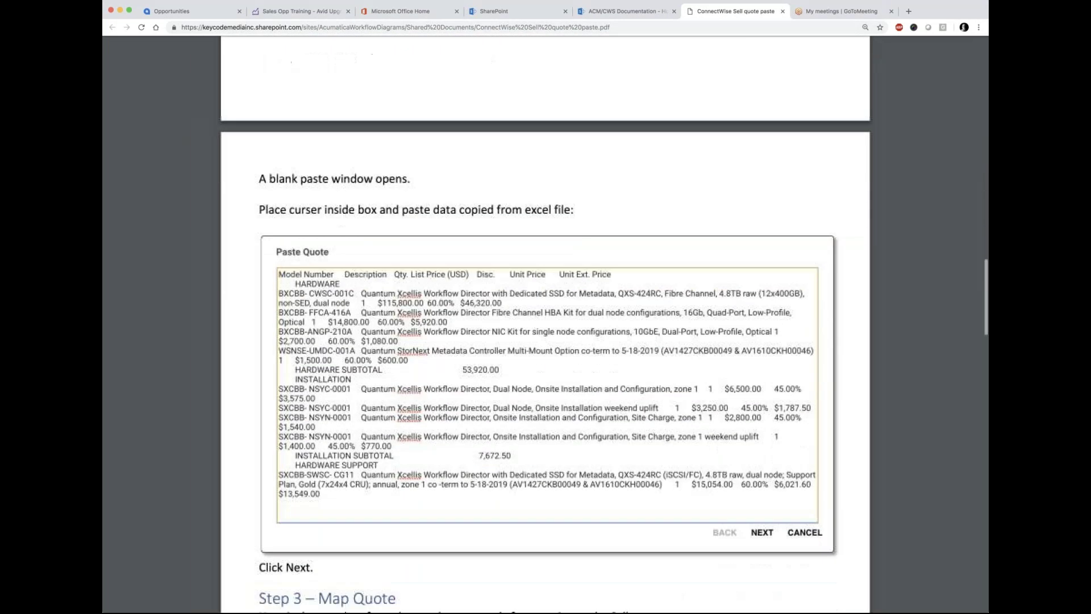
scroll(436, 259, down, 10)
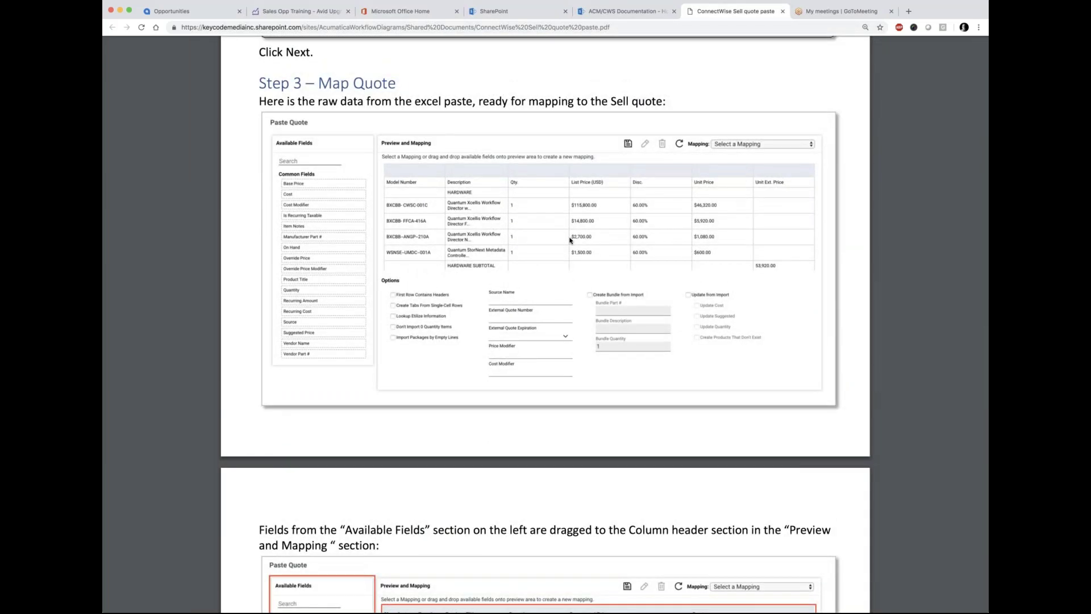
scroll(570, 240, up, 20)
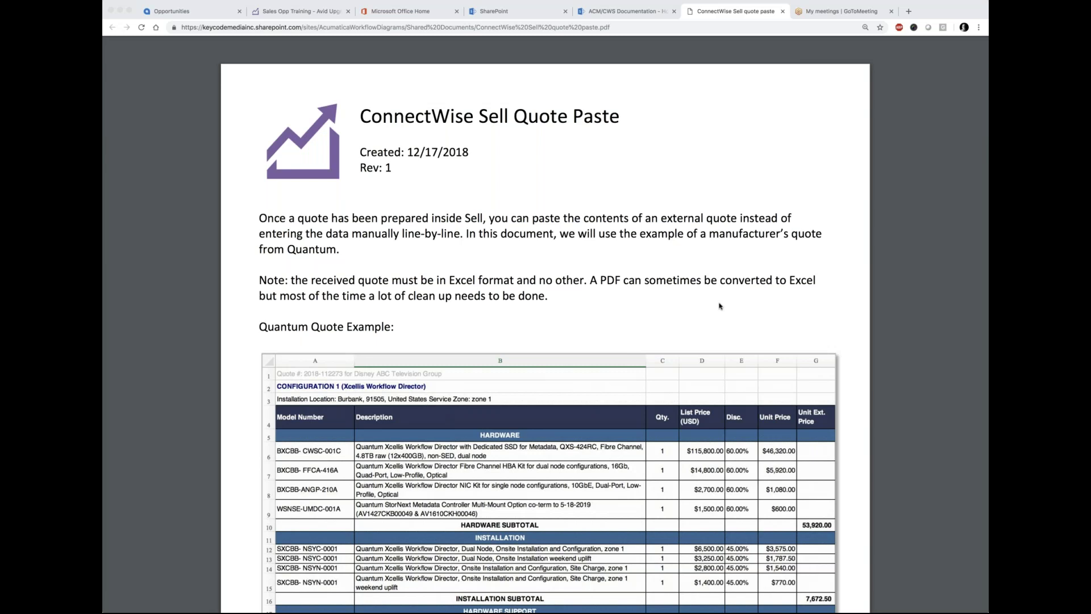
click(180, 12)
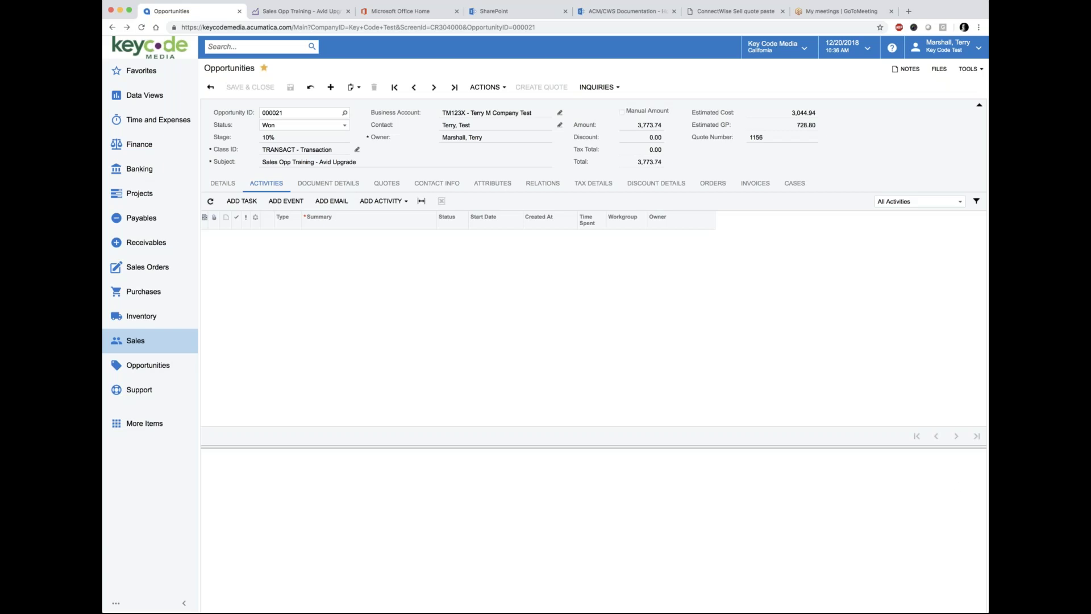
Step: Open Business Accounts from Favorites > Sales and search the list for 'trailer'
click(141, 70)
click(520, 146)
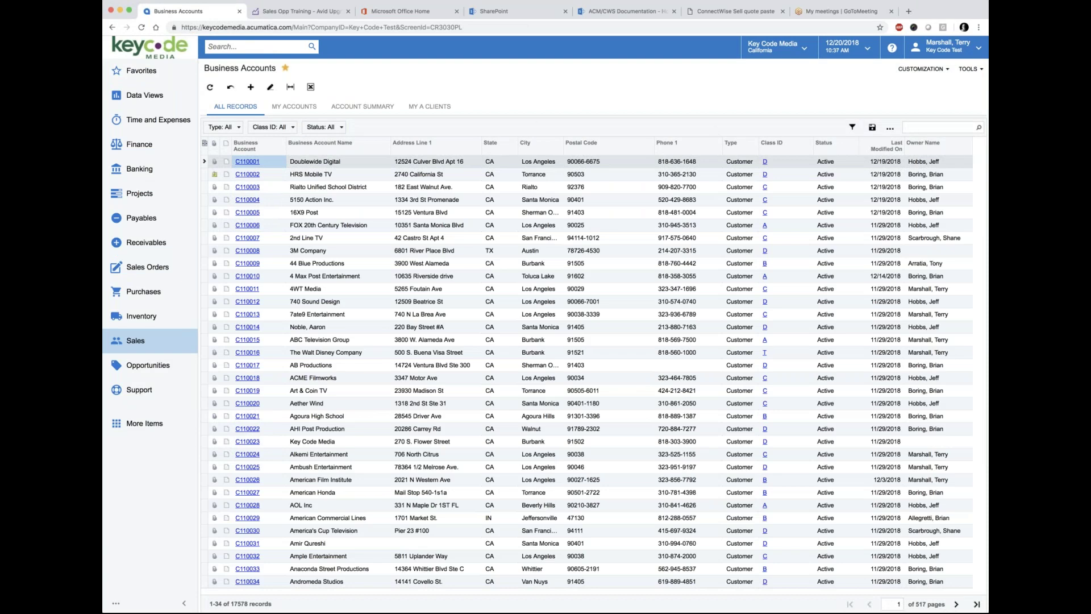
click(914, 128)
text(trailer)
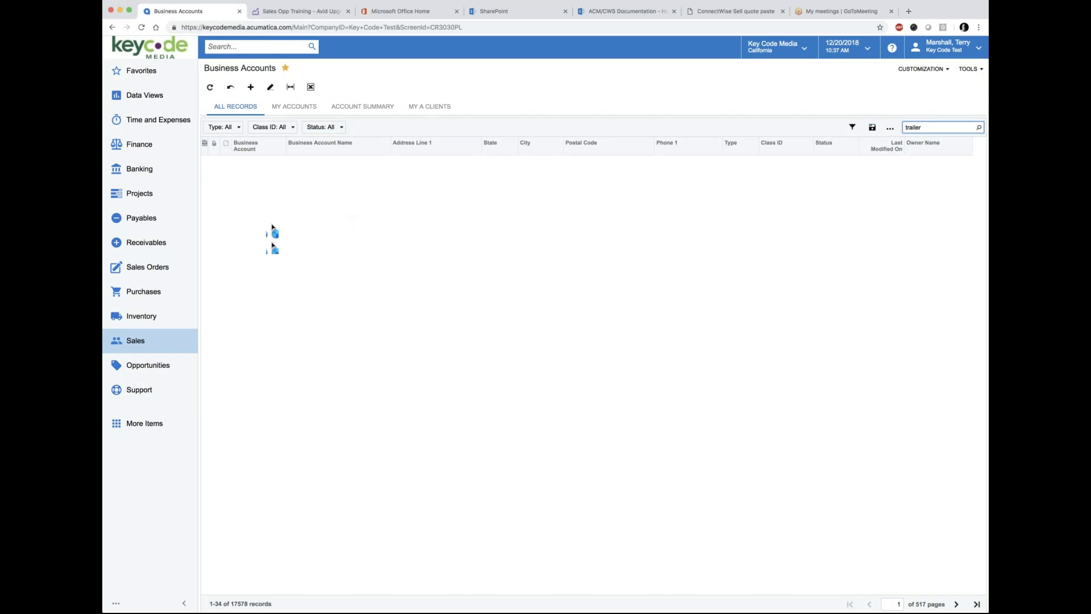
Step: Open Trailer Park account C111036 and show its address on Google Maps
click(247, 162)
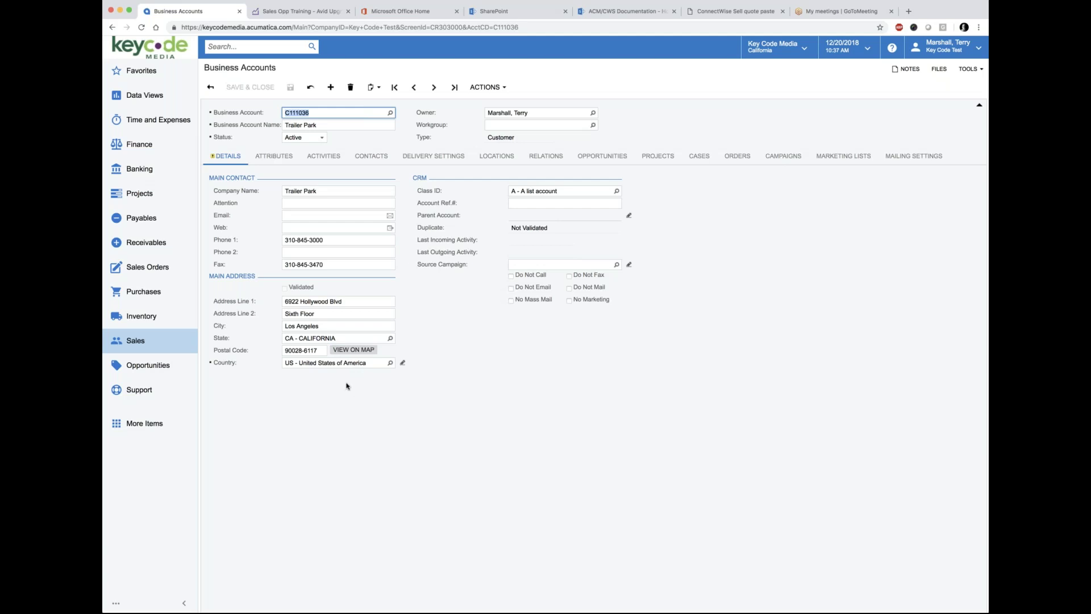
click(352, 349)
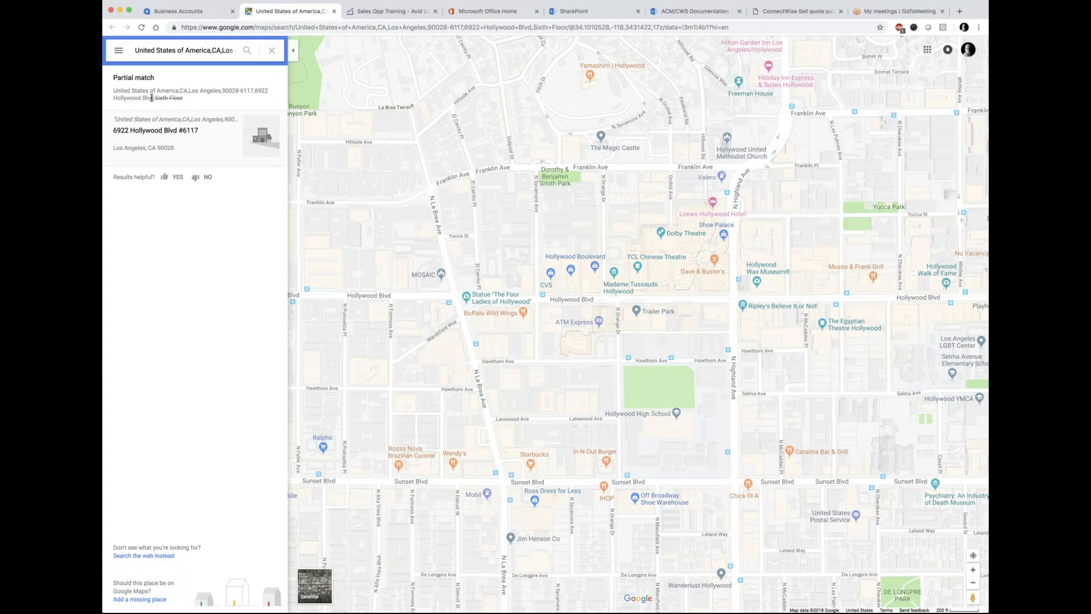
Step: Remove 'Sixth Floor' from the map search to pin 6922 Hollywood Blvd #6117, then return to Acumatica
click(207, 49)
key(alt+Right)
key(alt+Right)
key(alt+Right)
key(alt+Right)
key(alt+Right)
key(alt+Right)
key(alt+Right)
key(alt+Right)
key(alt+Right)
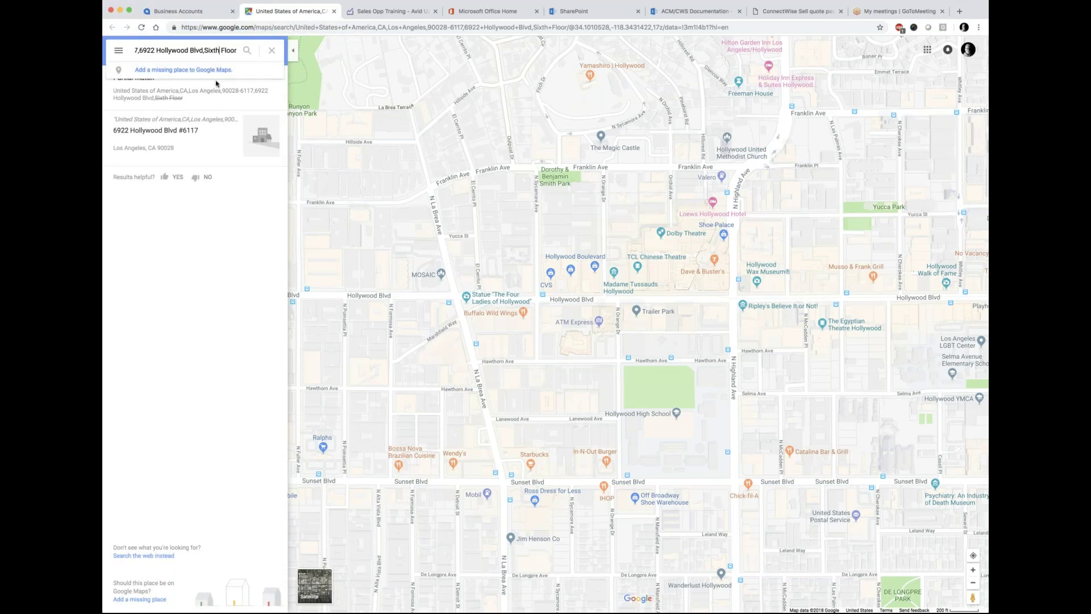
key(Delete)
key(Delete)
key(Delete)
key(Delete)
key(Delete)
key(Delete)
key(Delete)
key(Delete)
key(Delete)
key(Delete)
key(Delete)
key(Delete)
click(216, 84)
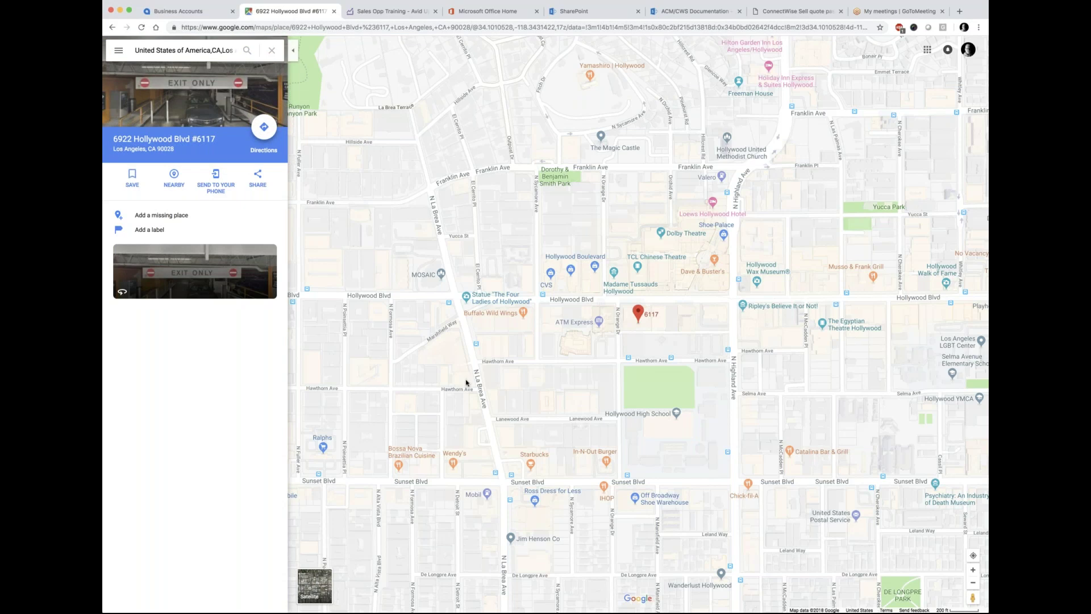
click(199, 12)
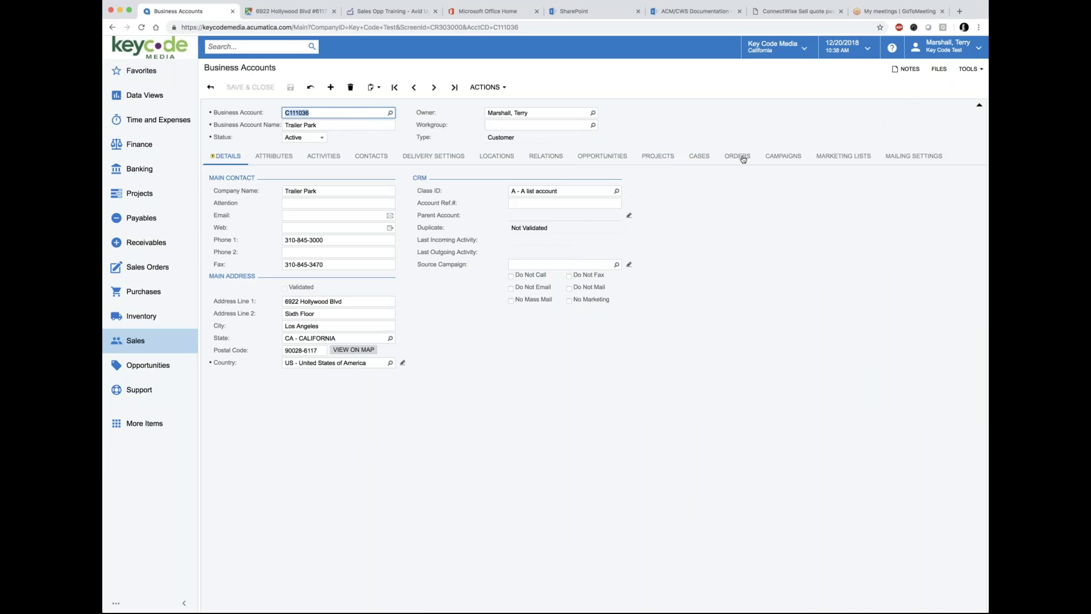
Step: Run Validate Addresses on Trailer Park and check the warnings on both address lines
click(504, 88)
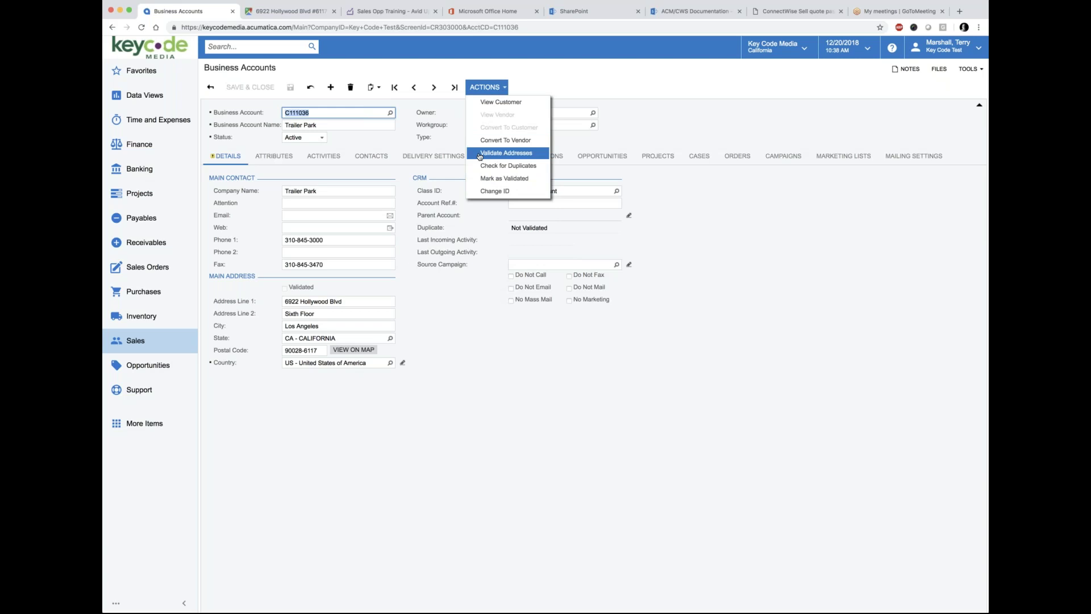
click(479, 154)
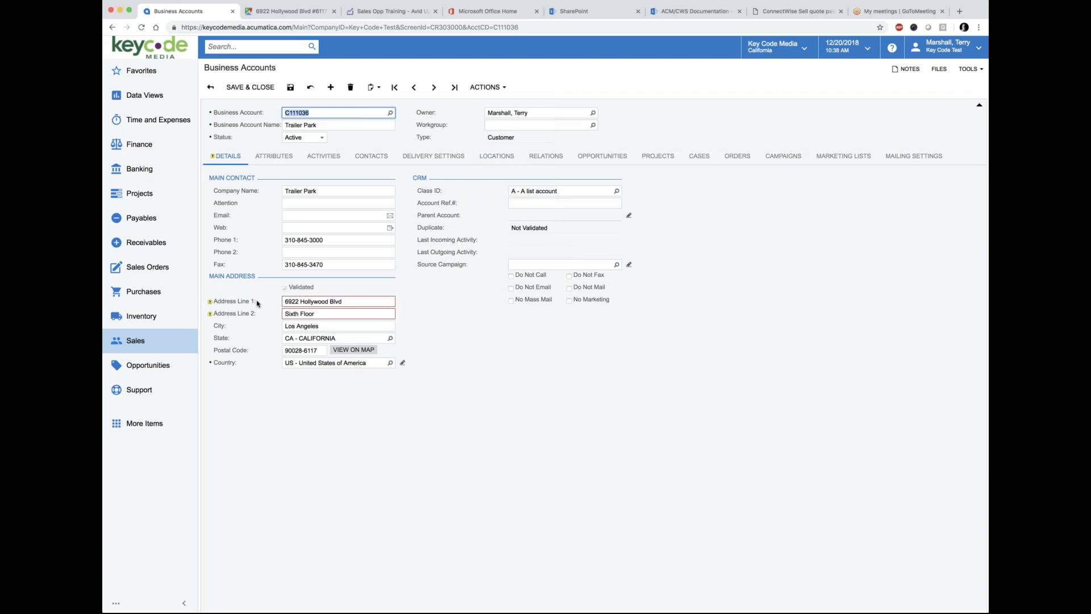
mouse_move(209, 303)
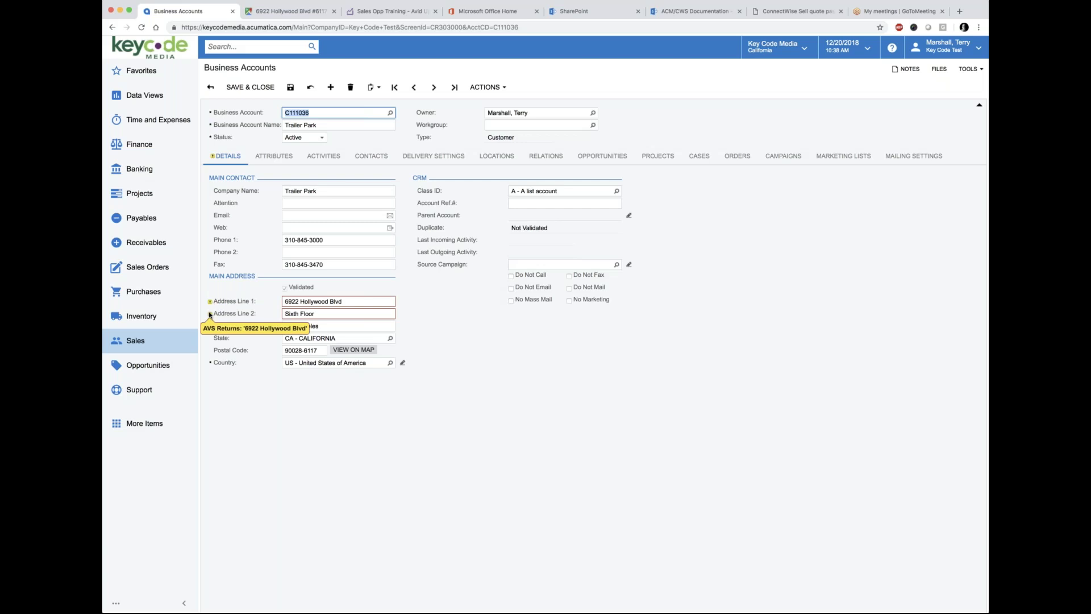
mouse_move(330, 306)
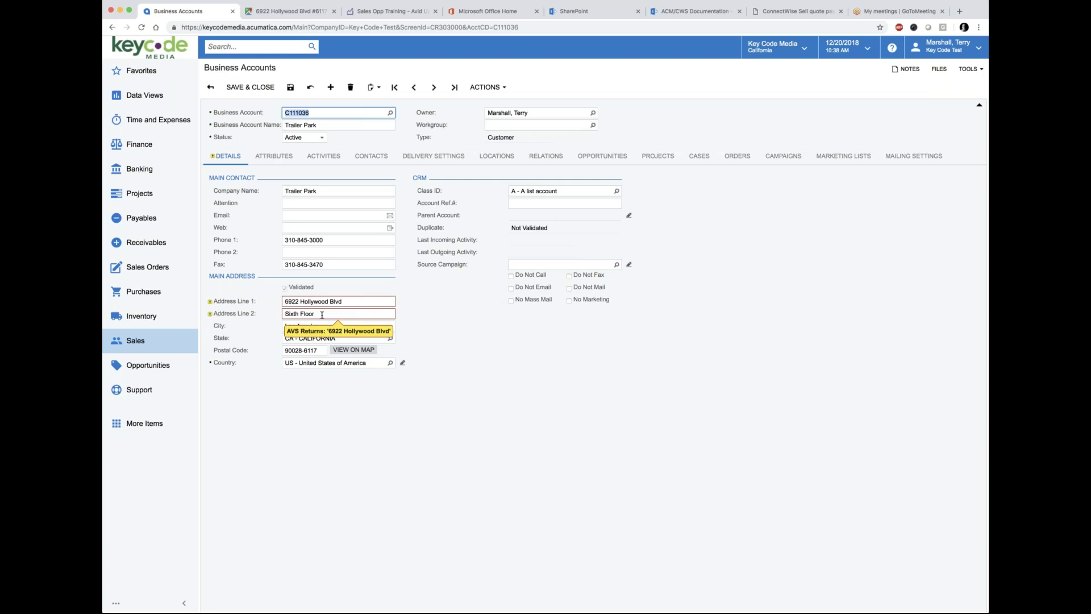
Step: Set Address Line 1 to 'Sixth Floor' and Address Line 2 to '6922 Hollywood Blvd'
click(284, 314)
drag(318, 314, 280, 314)
key(BackSpace)
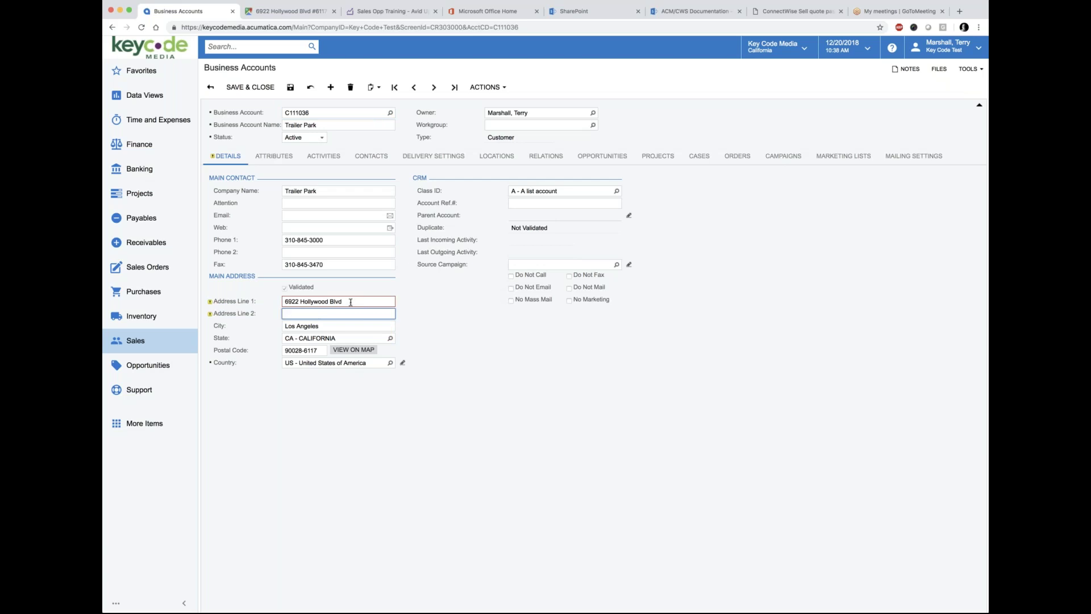
triple_click(344, 301)
key(super+c)
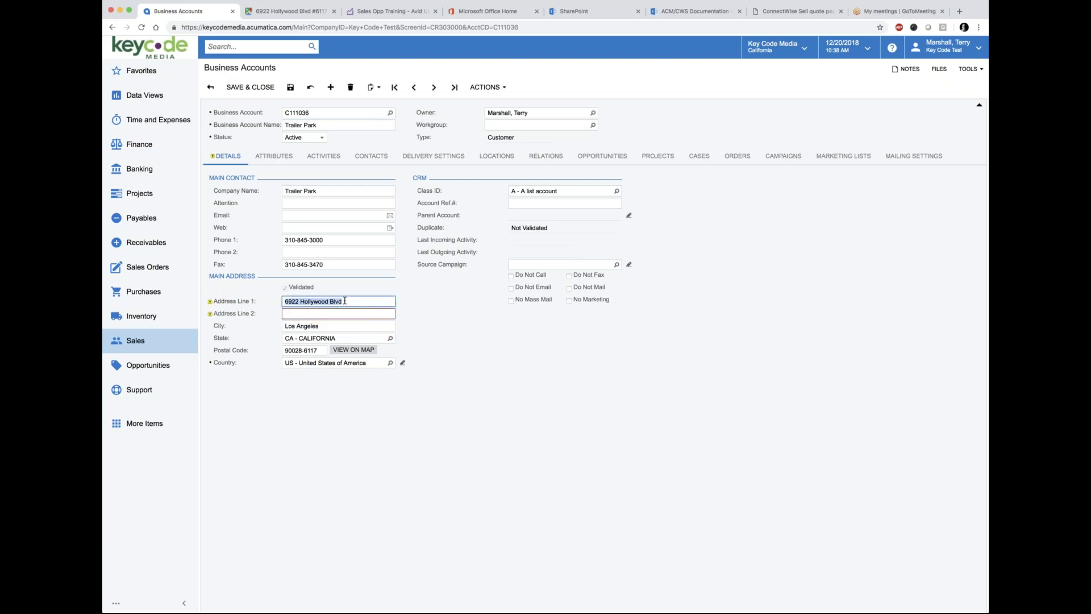
key(BackSpace)
click(317, 313)
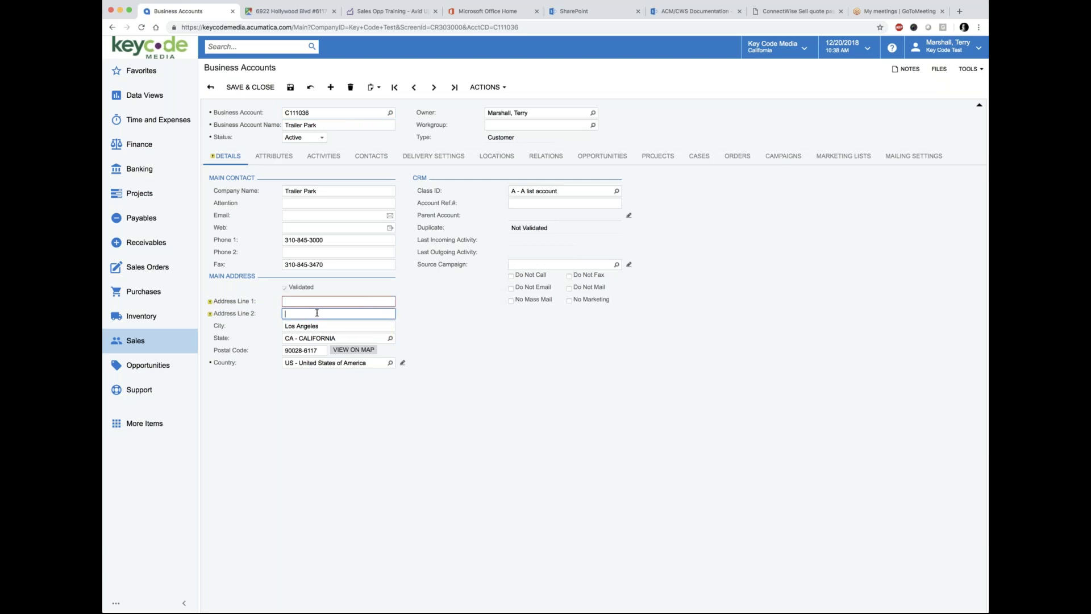
key(super+v)
click(302, 302)
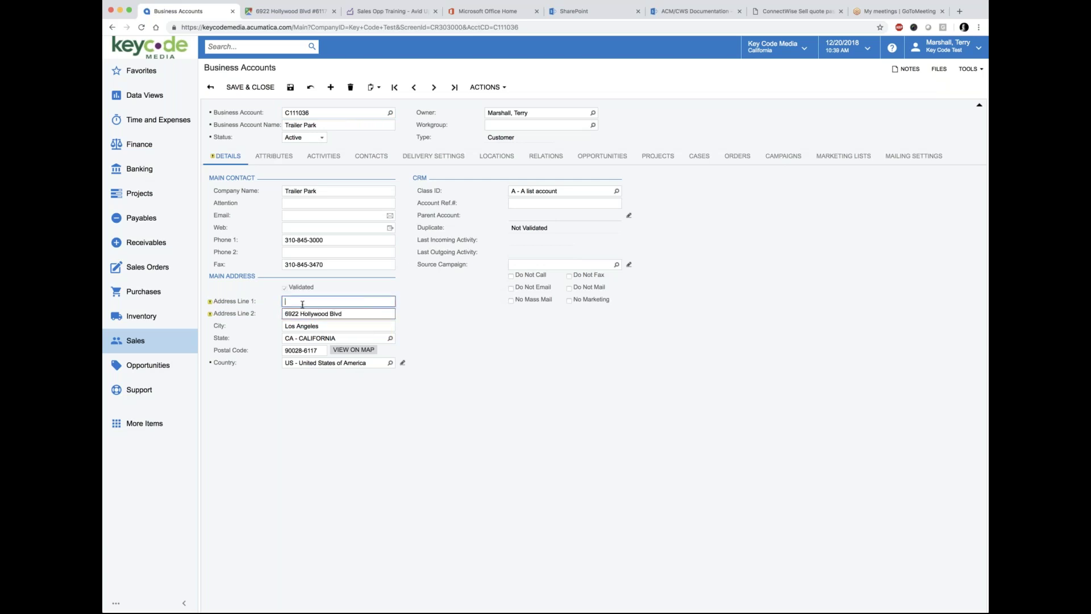
text(Sixth Floor)
Step: Save the account, revalidate its addresses, and view the address on the map
click(290, 87)
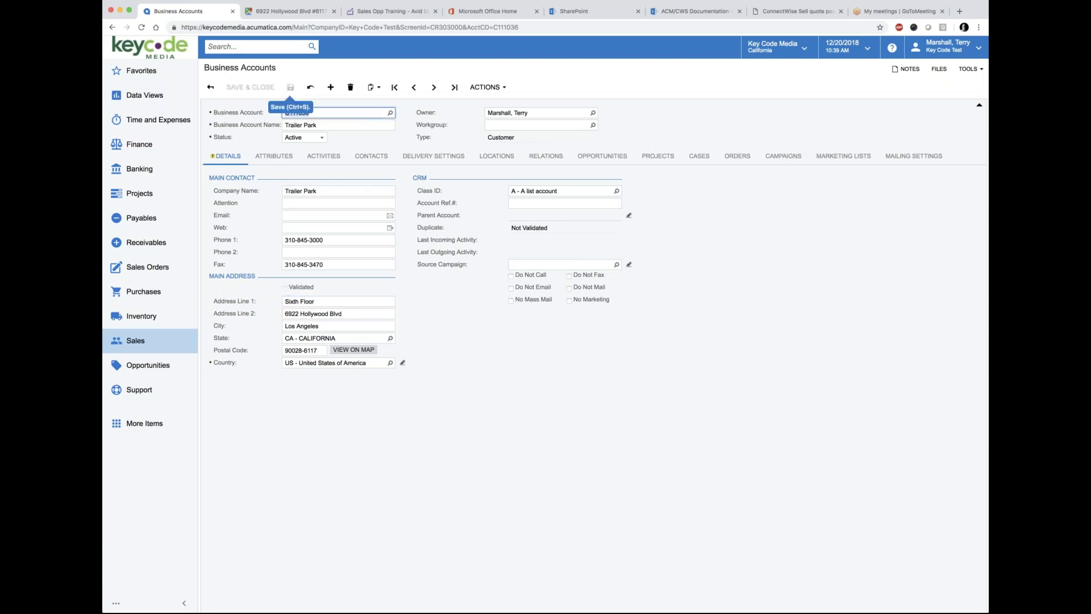
click(486, 86)
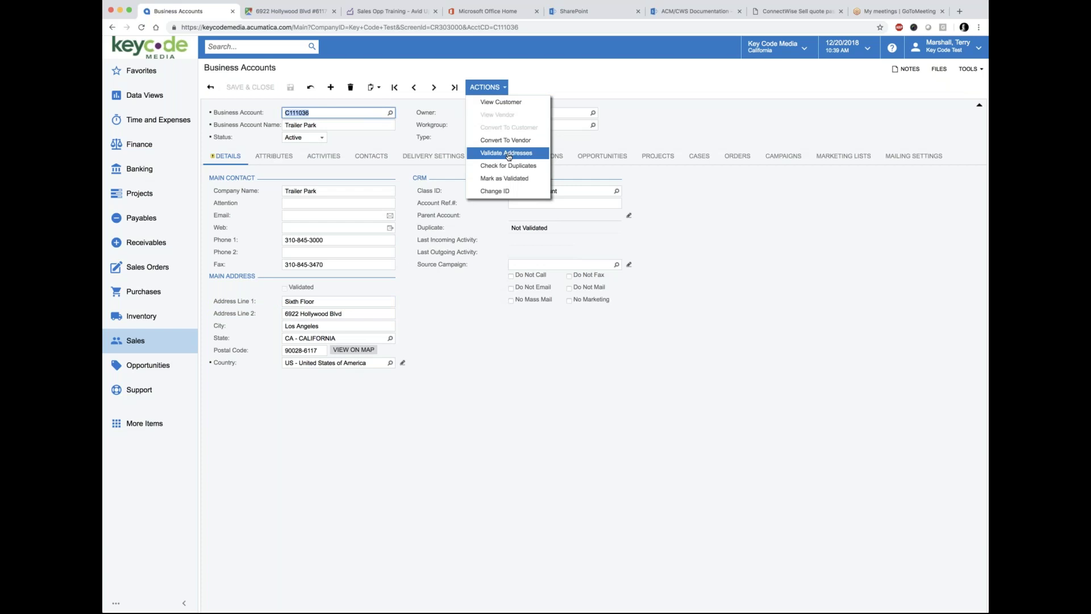
click(509, 154)
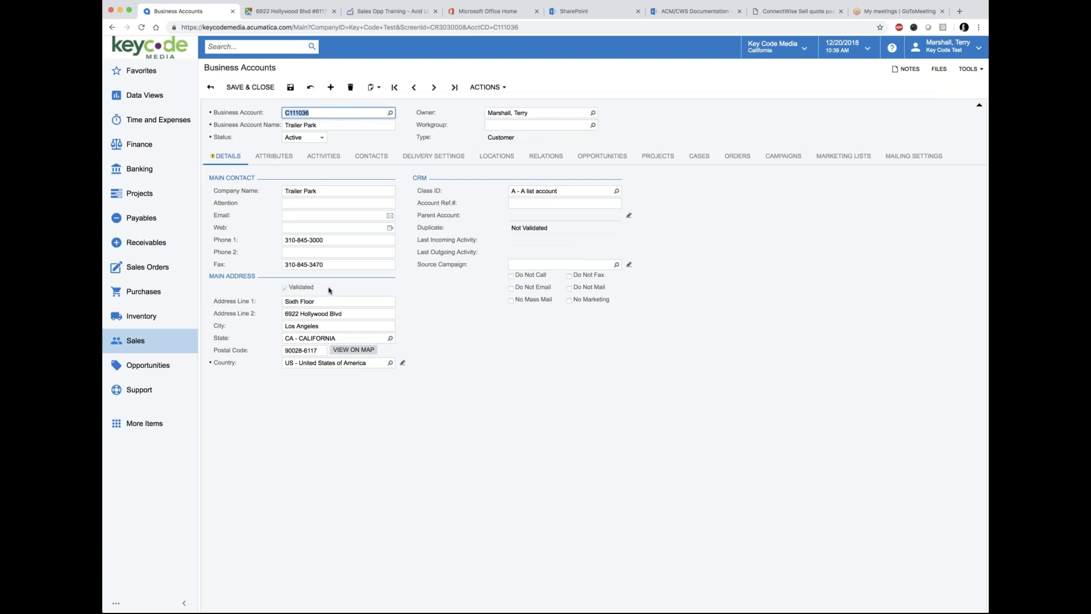
click(353, 349)
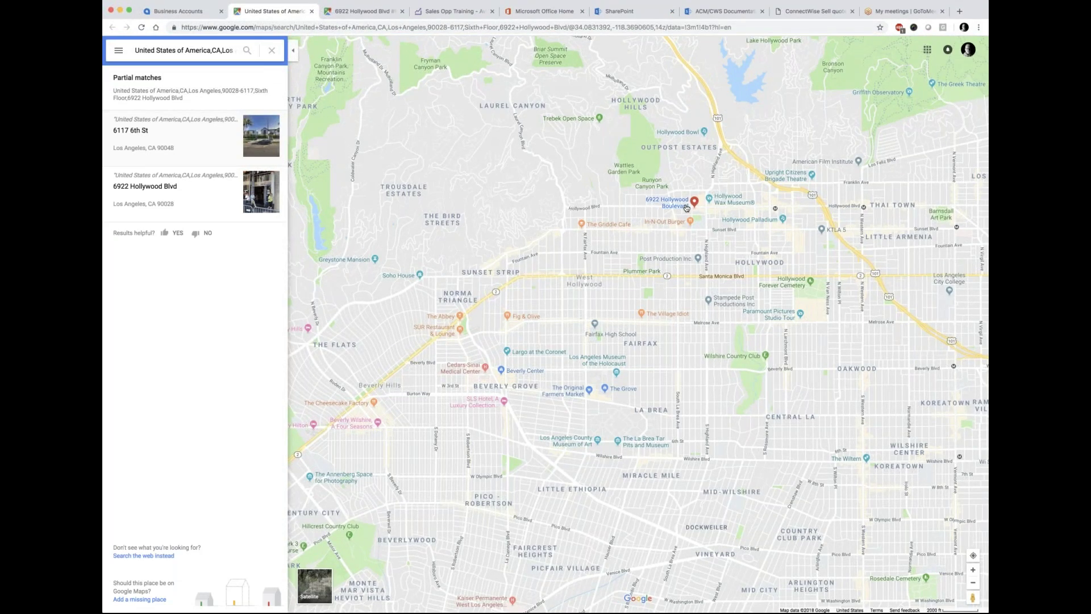
Step: Zoom and pan Google Maps around 6922 Hollywood Blvd, then return to Business Accounts
scroll(686, 208, up, 2)
scroll(686, 208, up, 3)
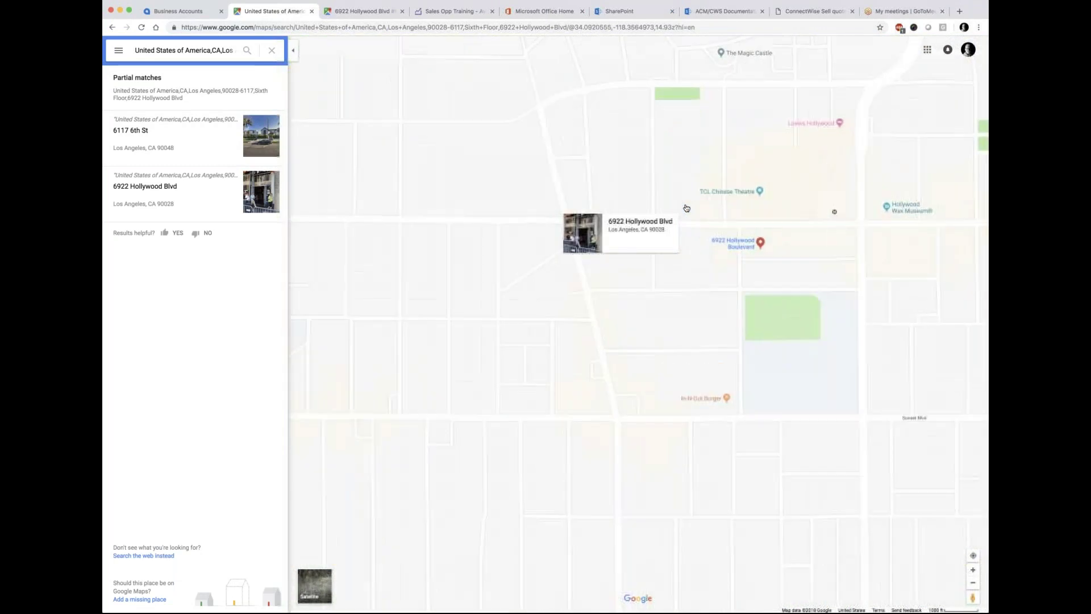
drag(758, 274, 583, 272)
scroll(619, 284, up, 2)
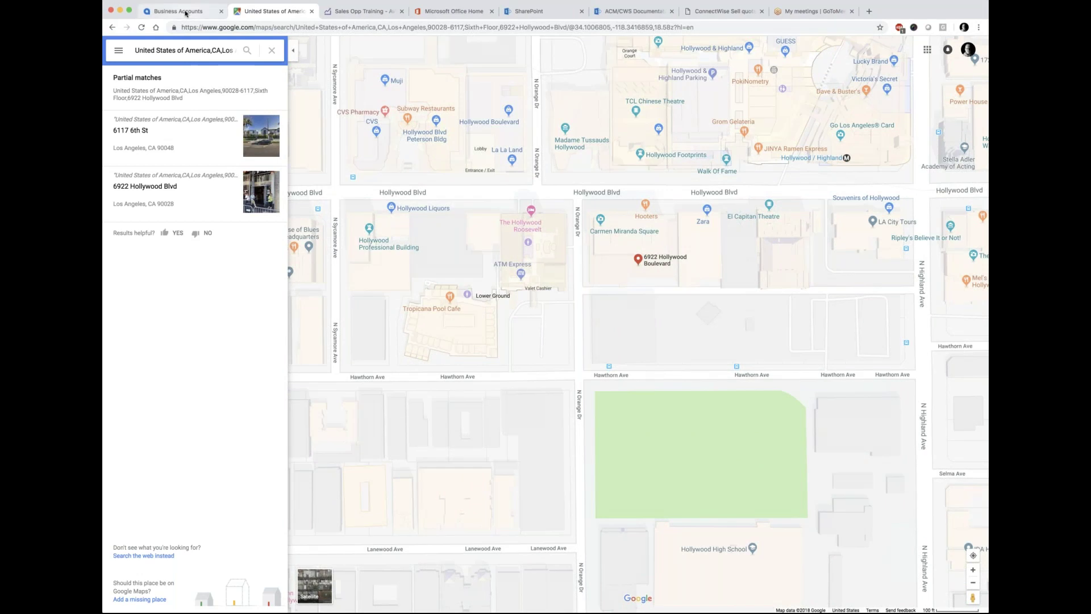
click(186, 12)
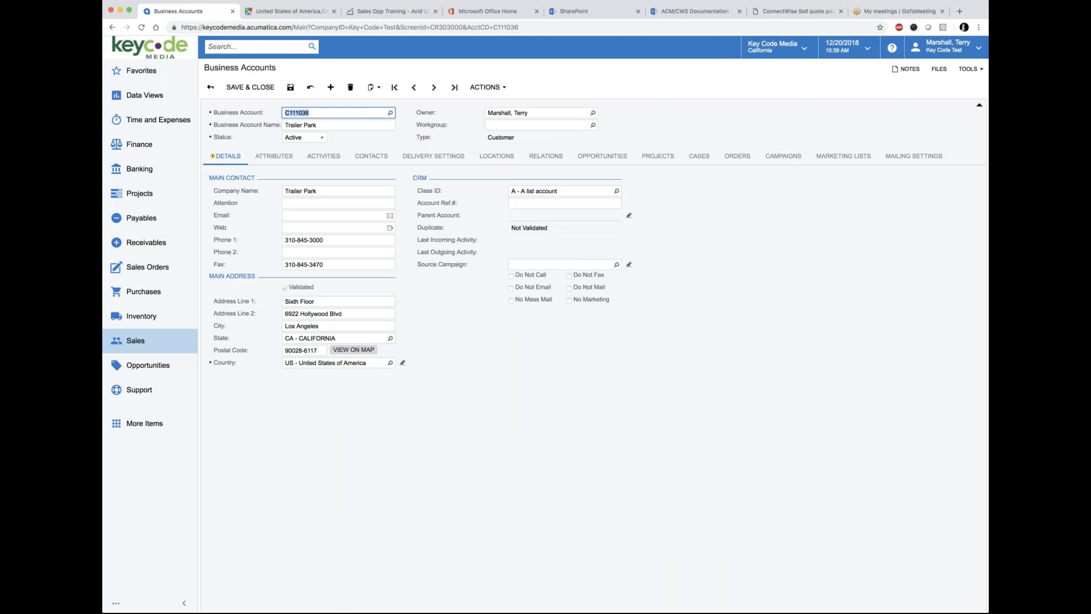
Step: Publish quote #1156 v2 to draft the 'Quotation #001156' email and start editing its body
click(381, 16)
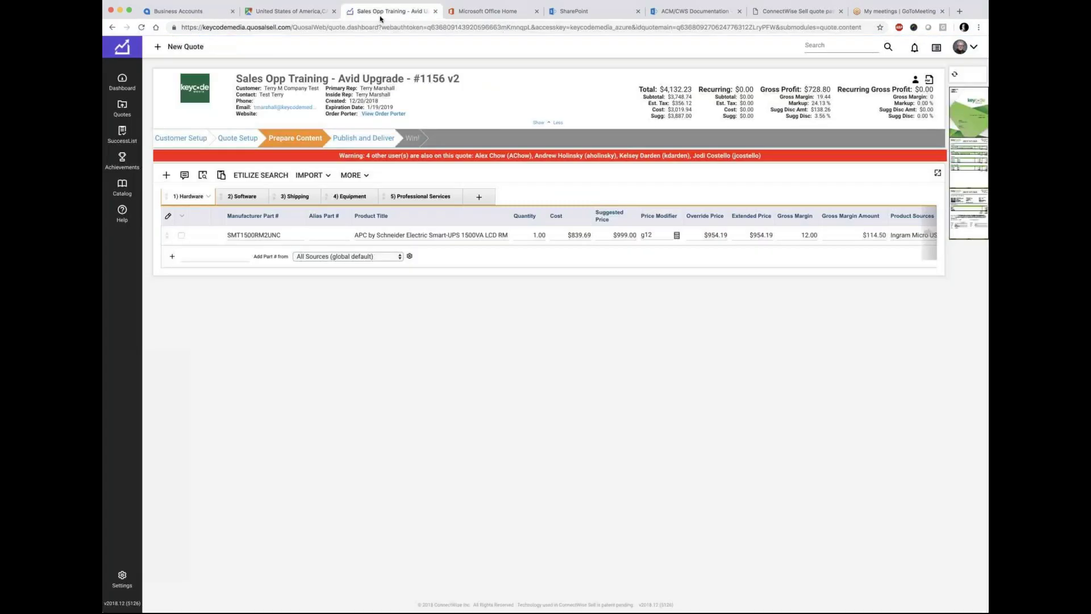
click(359, 138)
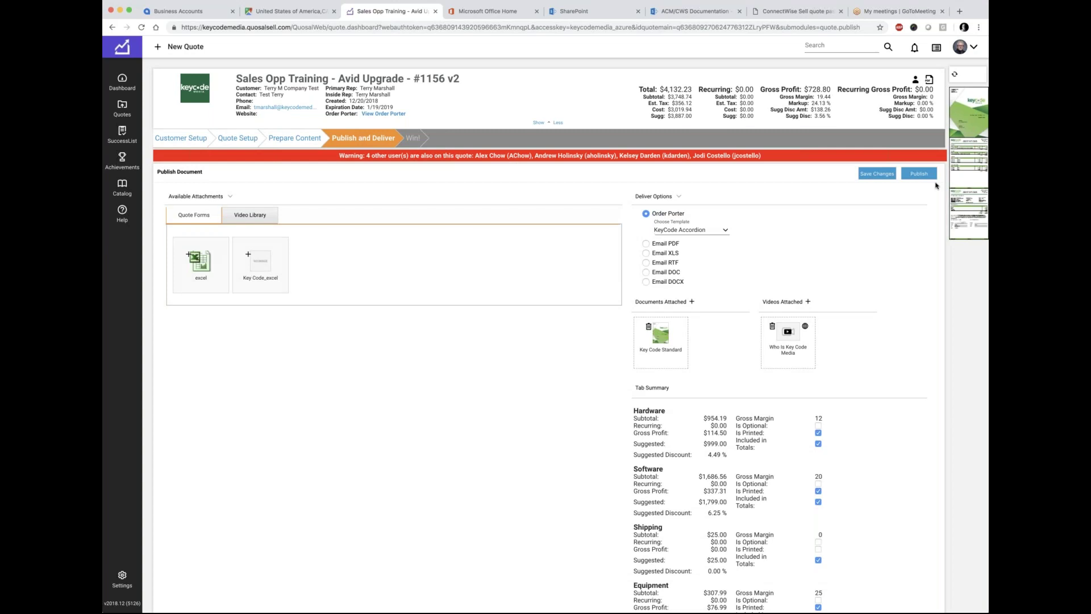
click(918, 174)
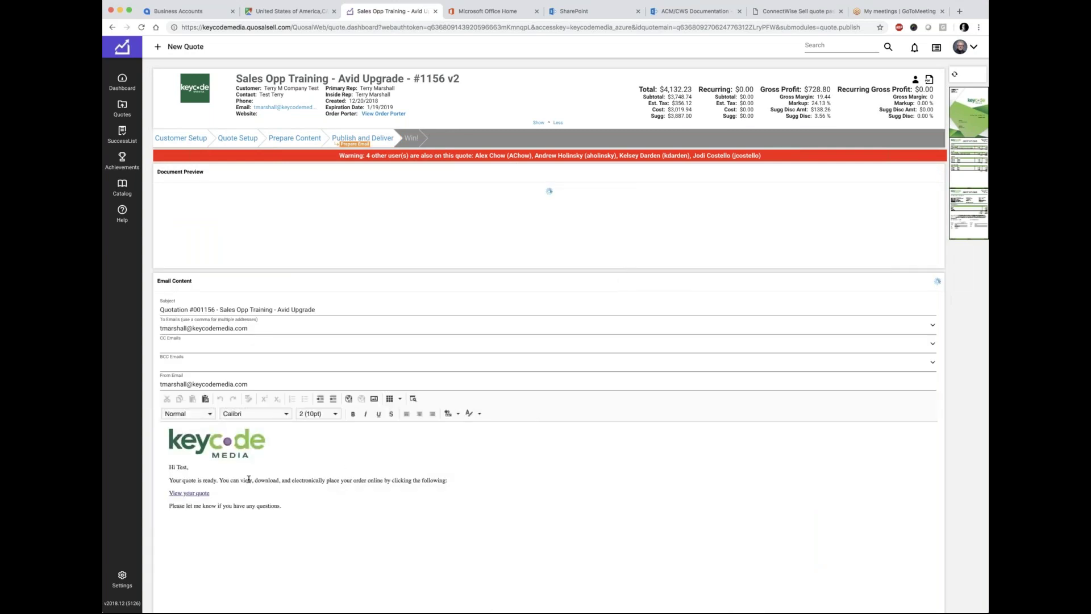
click(176, 473)
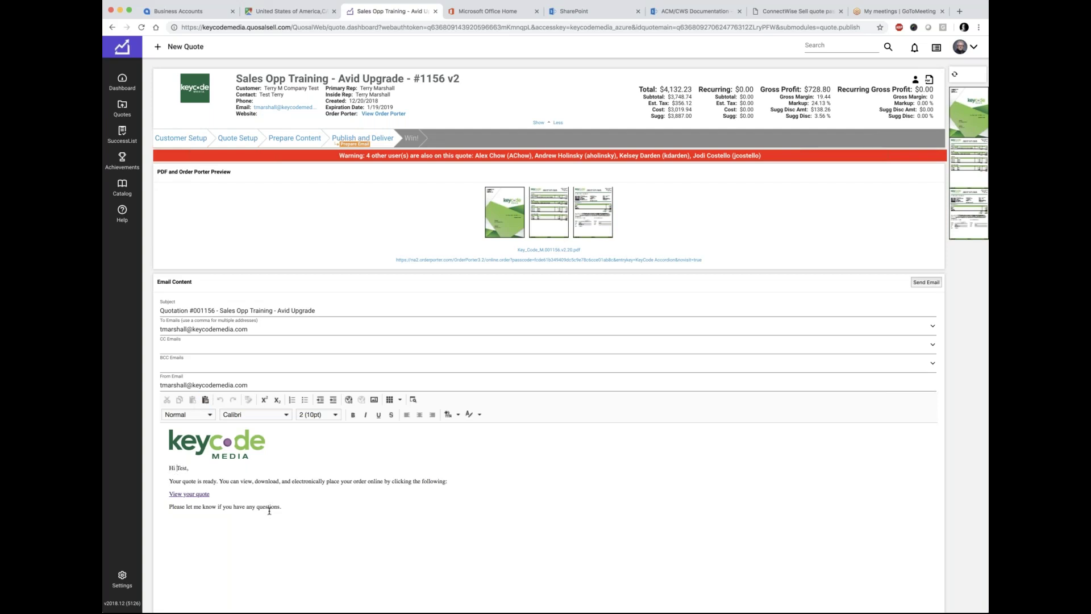
text(Mr. Pleas)
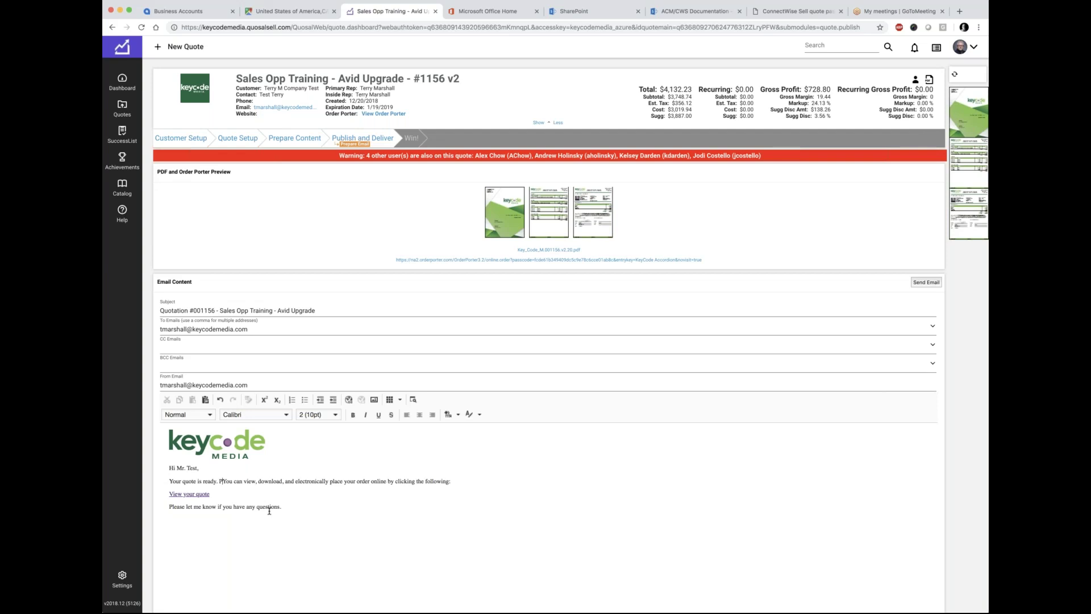
text(e send all mon)
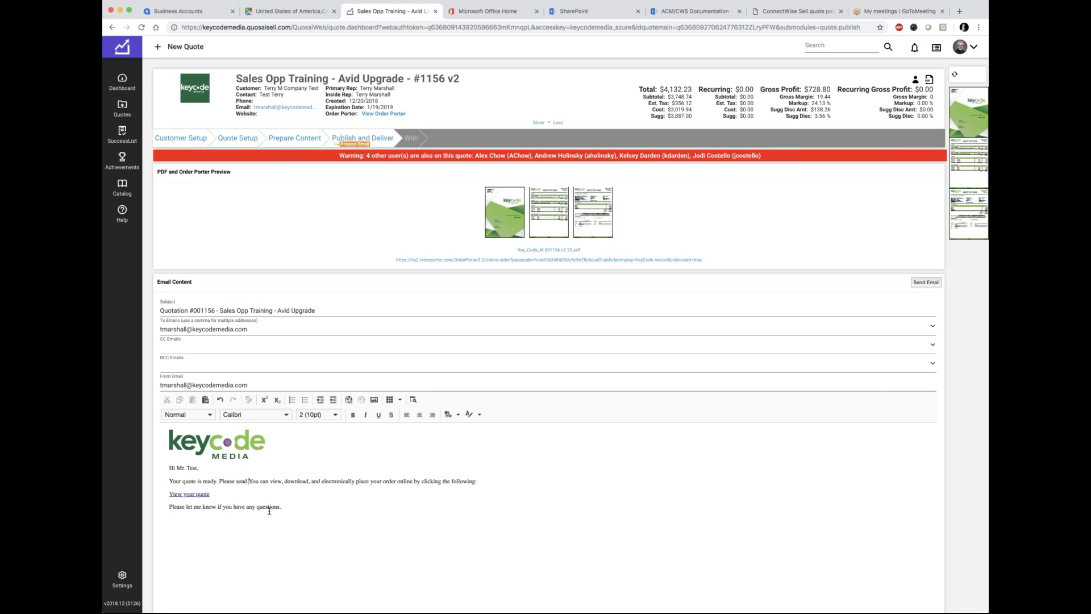
text(ey direct to )
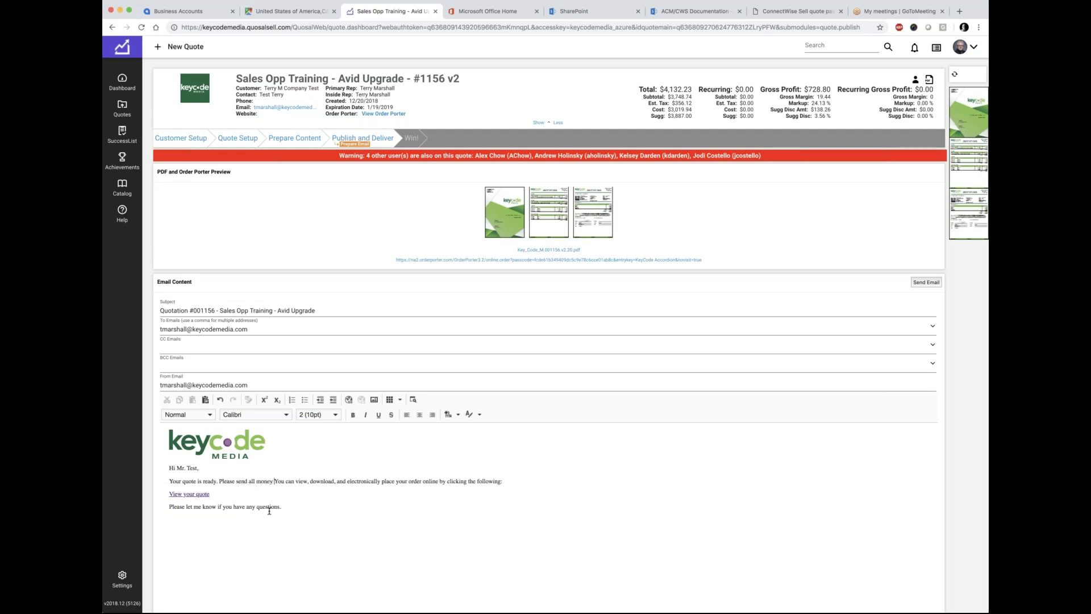
text(Terr)
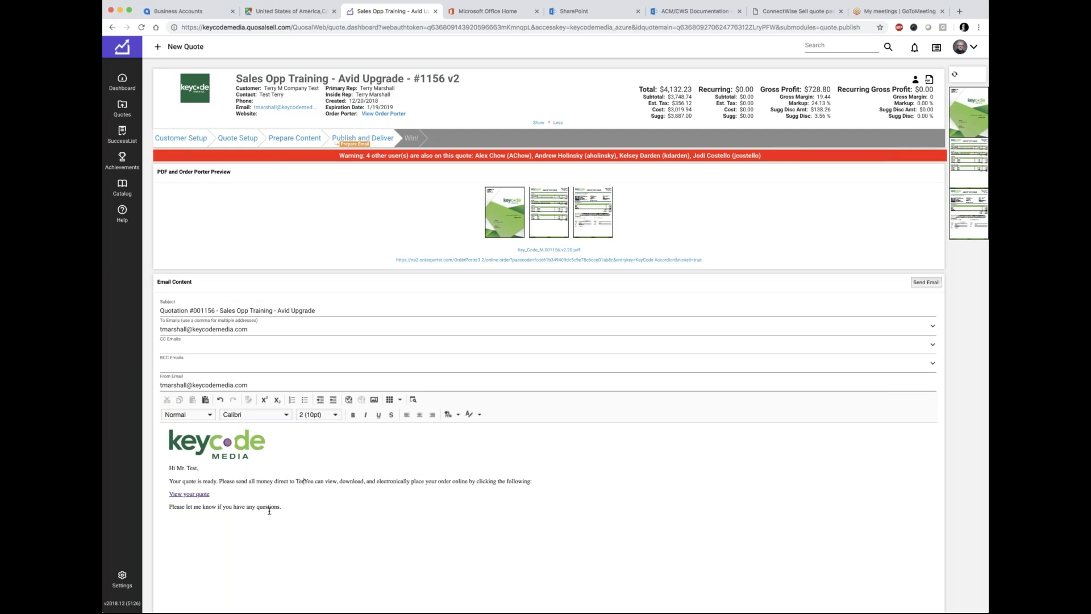
text(y. )
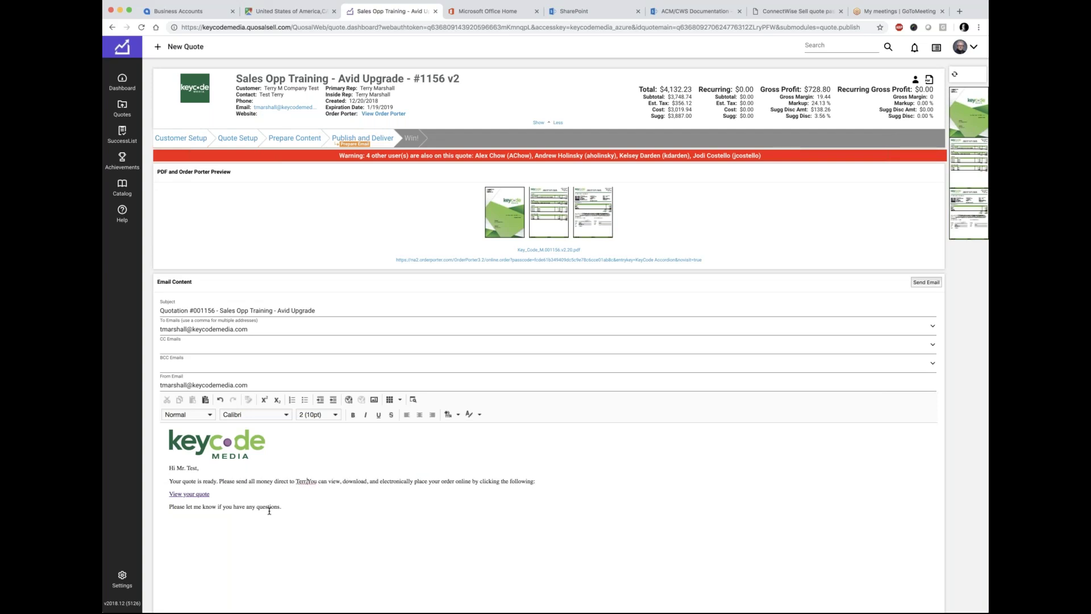
text(.)
key(Return)
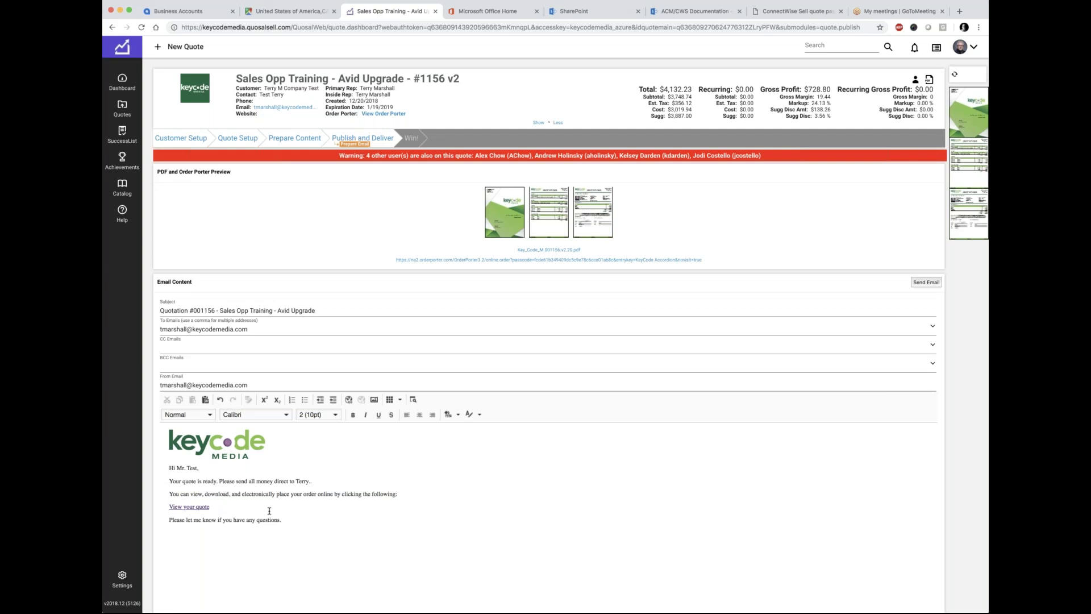
key(shift+Up)
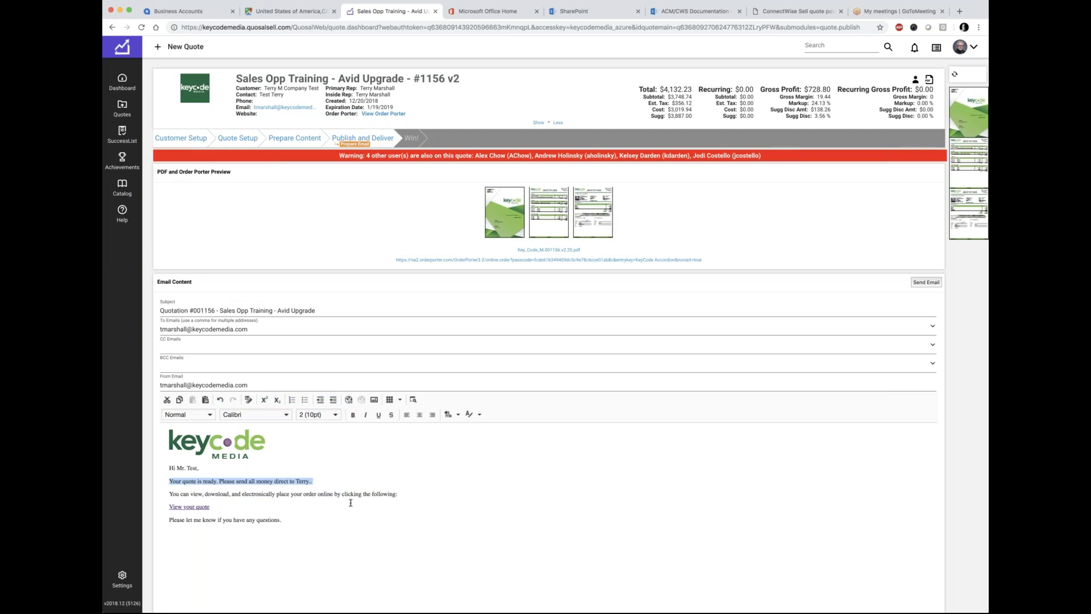
key(shift+Down)
key(shift+Down)
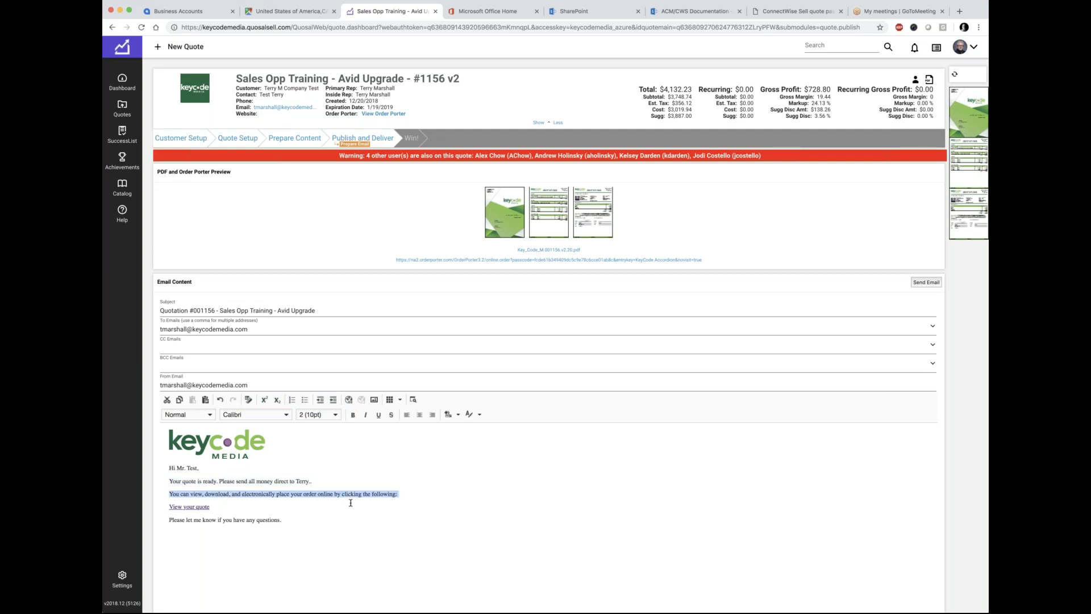
click(351, 502)
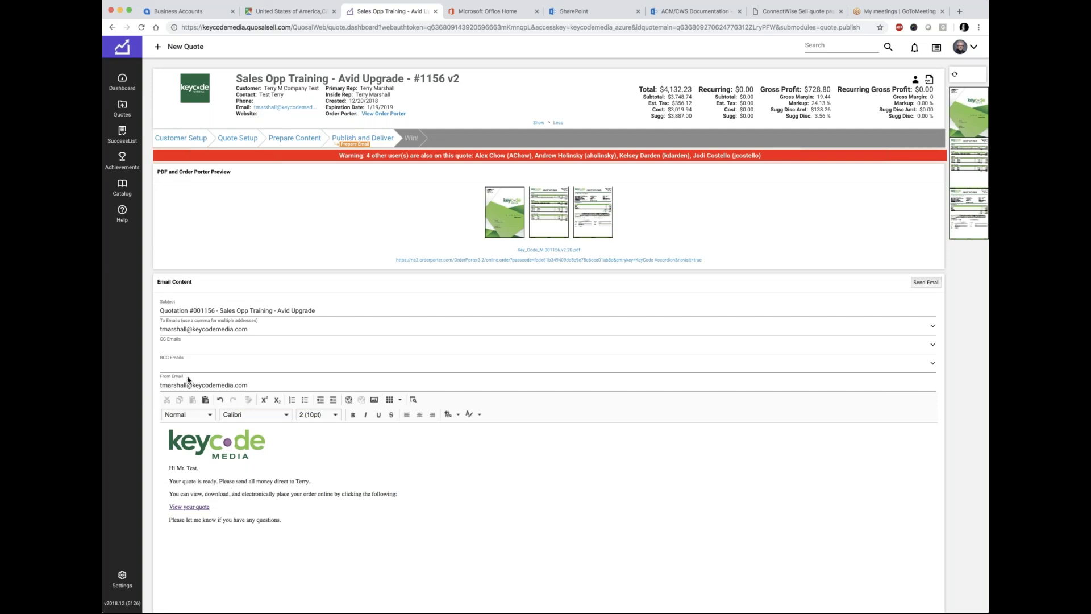
scroll(263, 521, down, 2)
scroll(263, 521, down, 2)
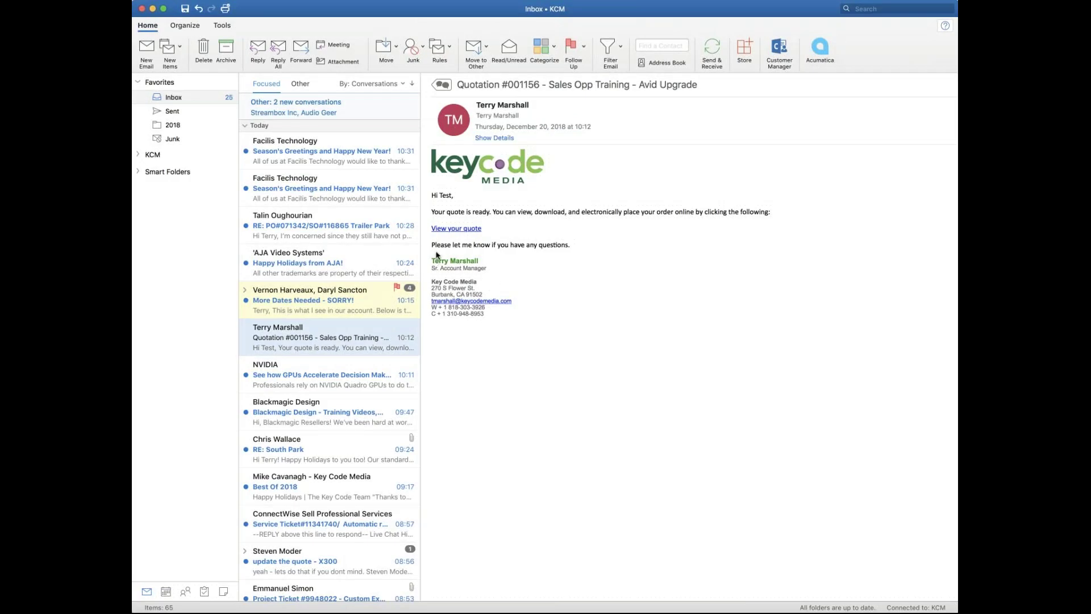
Step: Select the earlier email's signature, then open the new 10:42 Quotation #001156 message
mouse_move(431, 259)
mouse_down()
mouse_move(516, 295)
mouse_move(535, 323)
mouse_up()
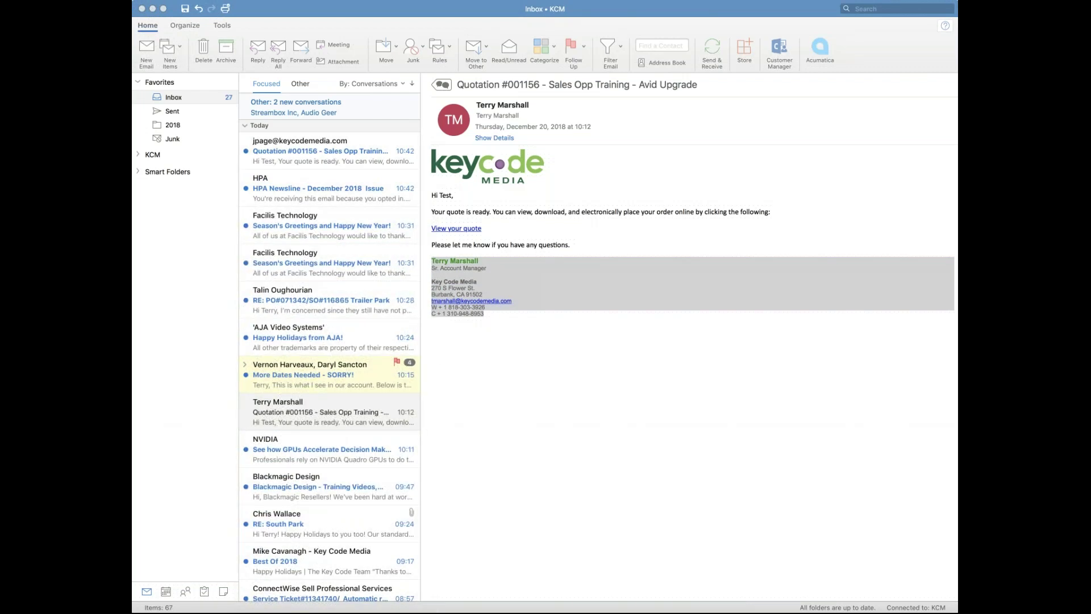
scroll(288, 152, up, 2)
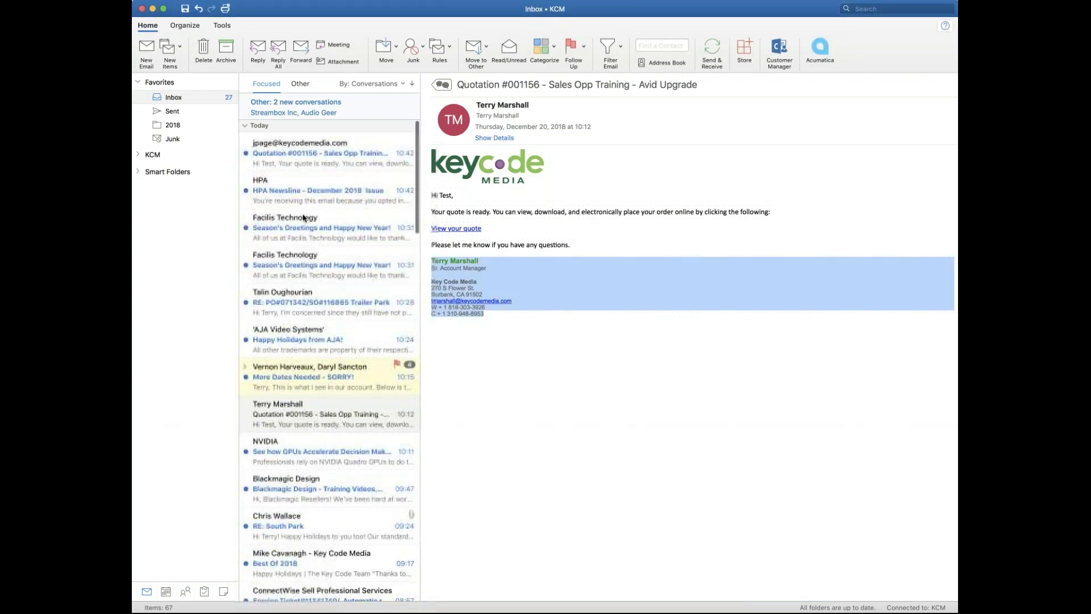
click(288, 153)
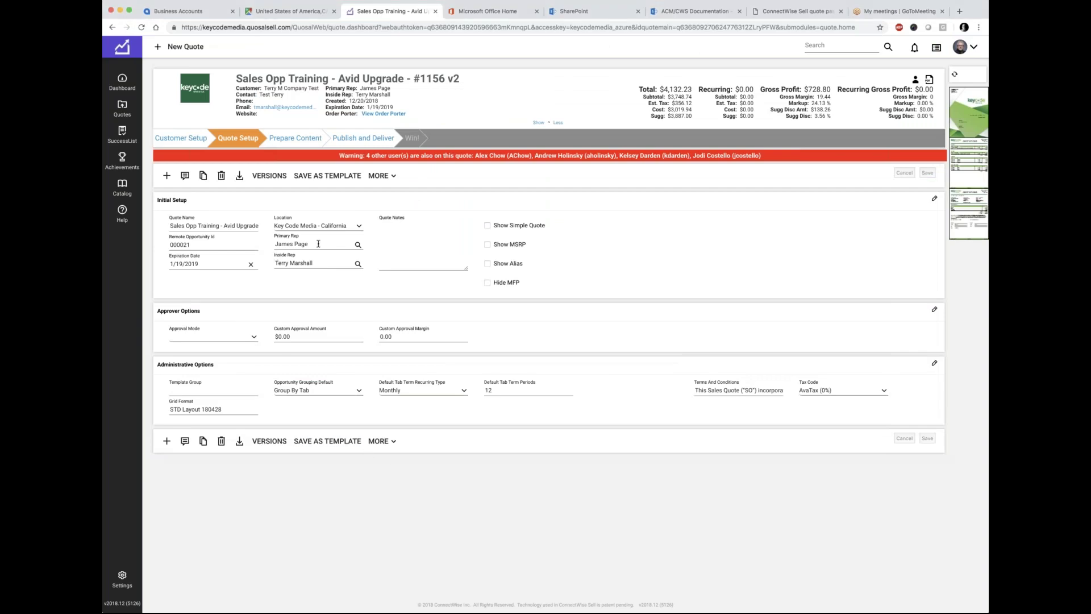
Step: Select the Primary Rep name on quote #1156's setup, then clear the selection
drag(321, 243, 274, 244)
click(435, 518)
Step: Choose Email PDF delivery, then return to the content and regenerate the document previews
click(365, 141)
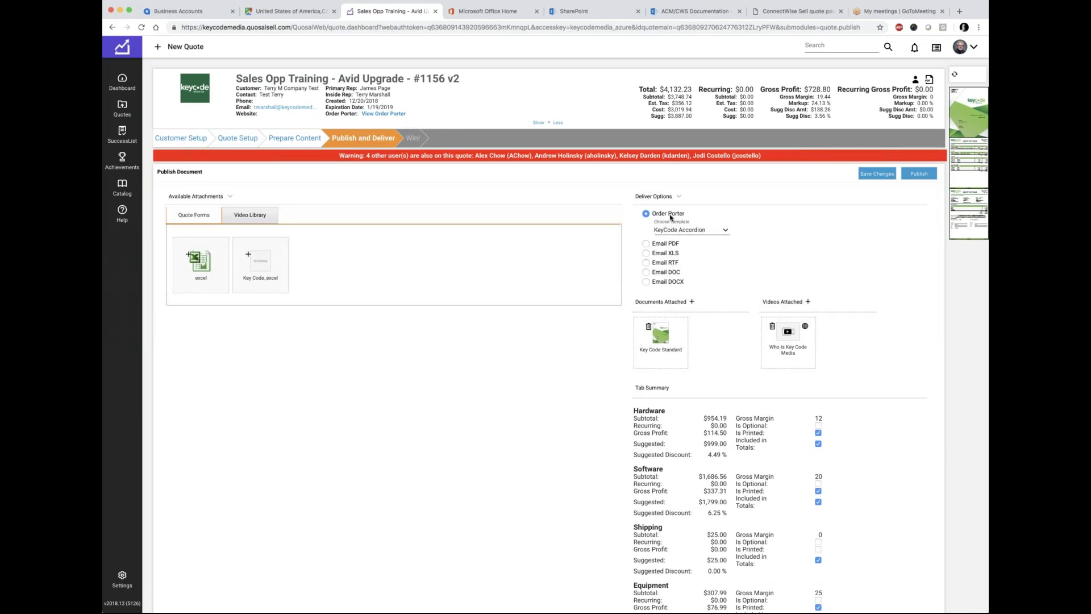
click(646, 244)
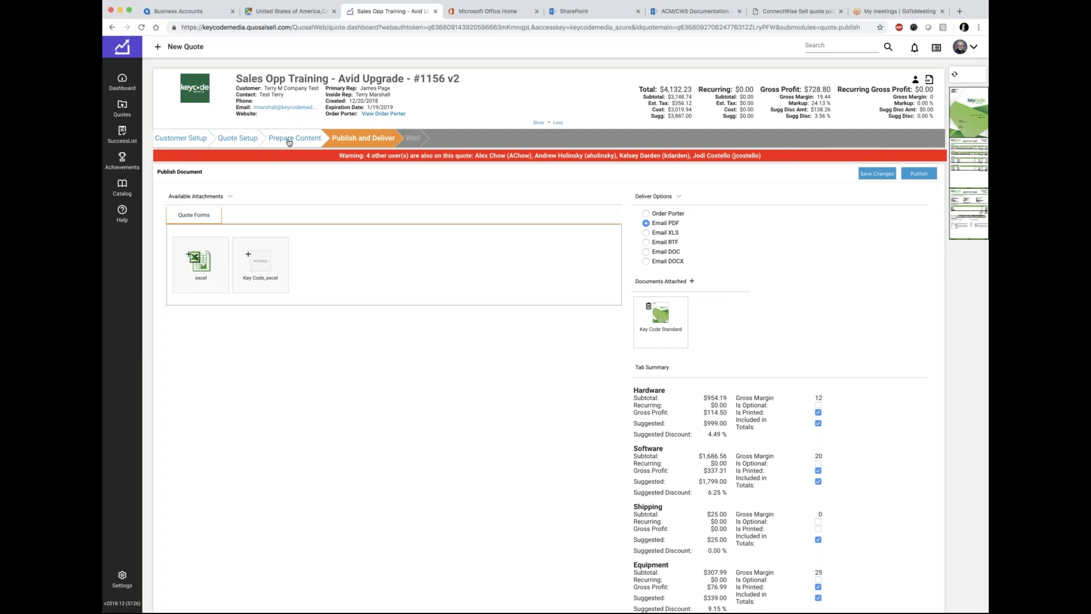
click(289, 142)
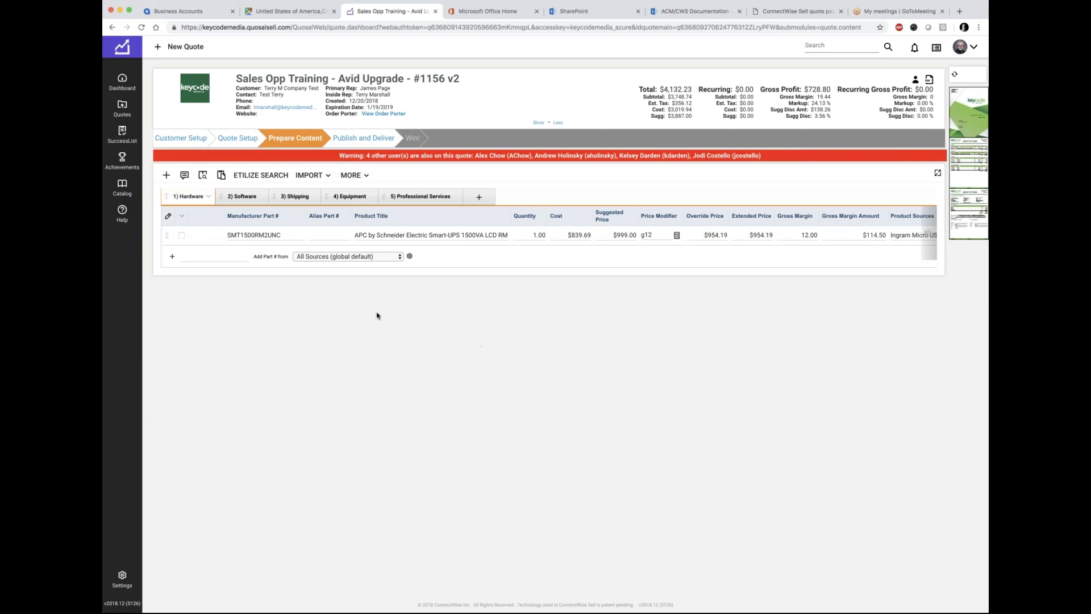
mouse_move(964, 142)
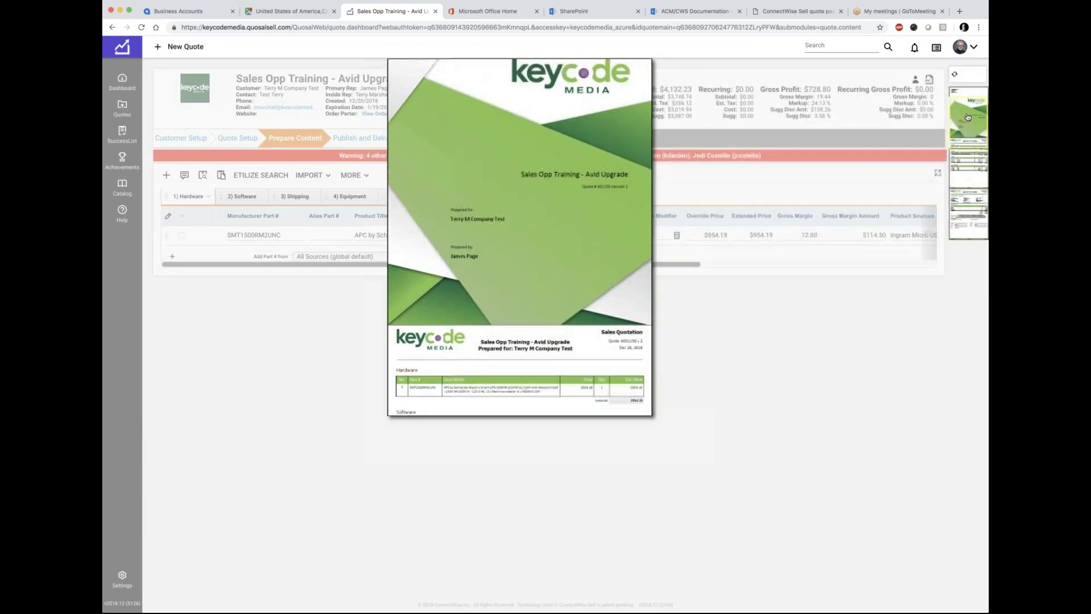
click(956, 77)
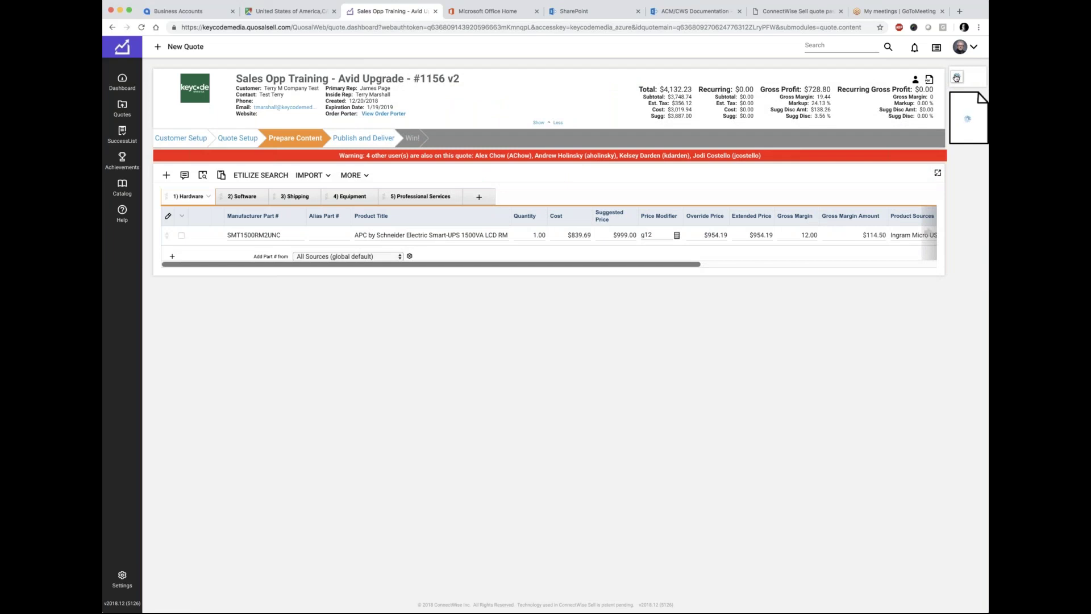
mouse_move(971, 142)
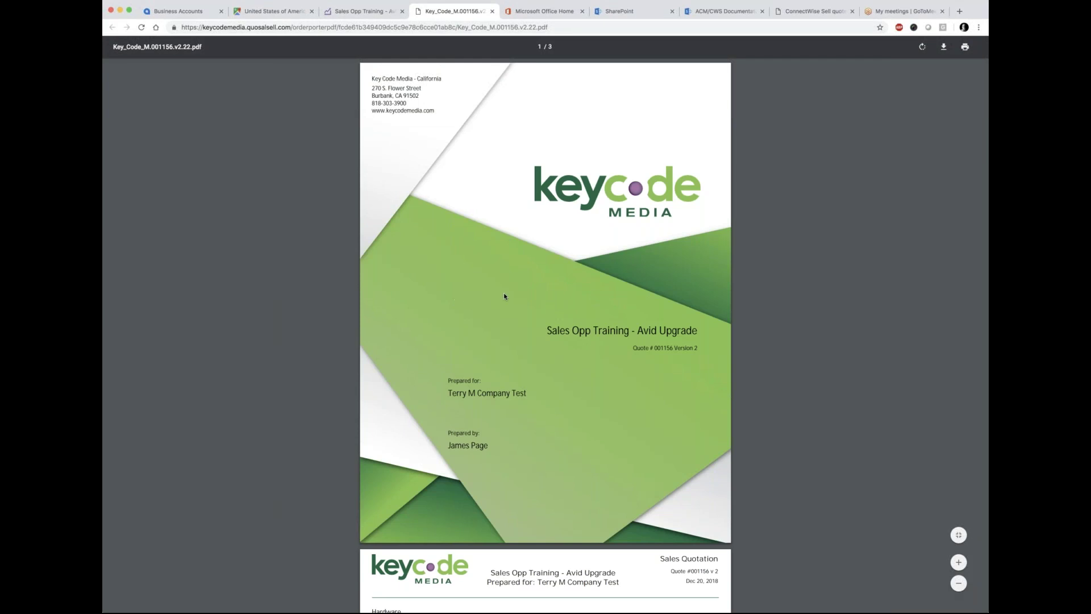
Step: Download Key_Code_M.001156.v2.22.pdf, scroll through its 3 pages, and close the PDF tab
click(943, 48)
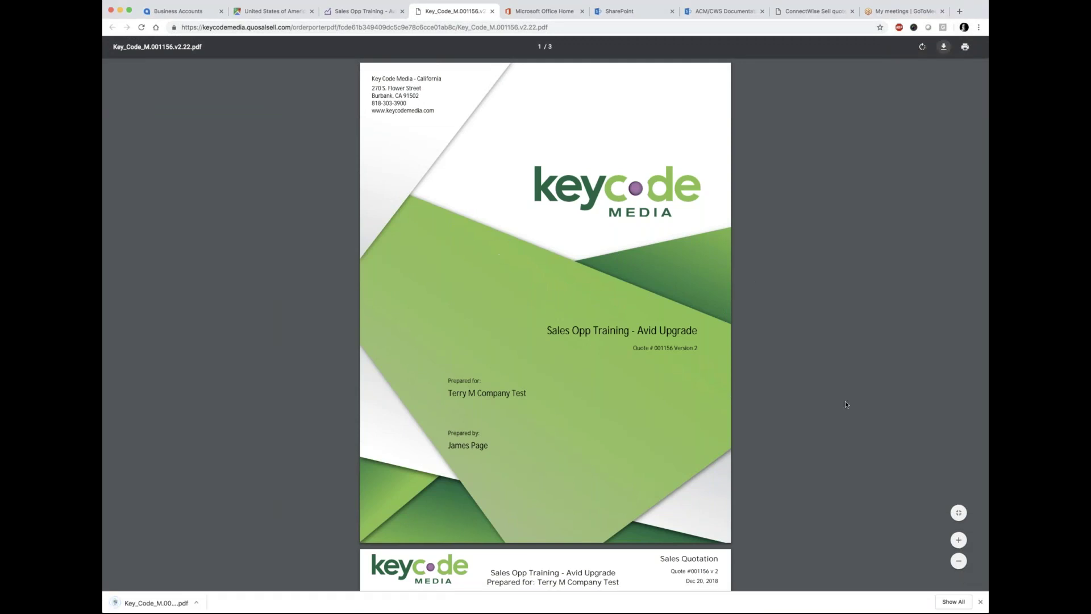
click(980, 602)
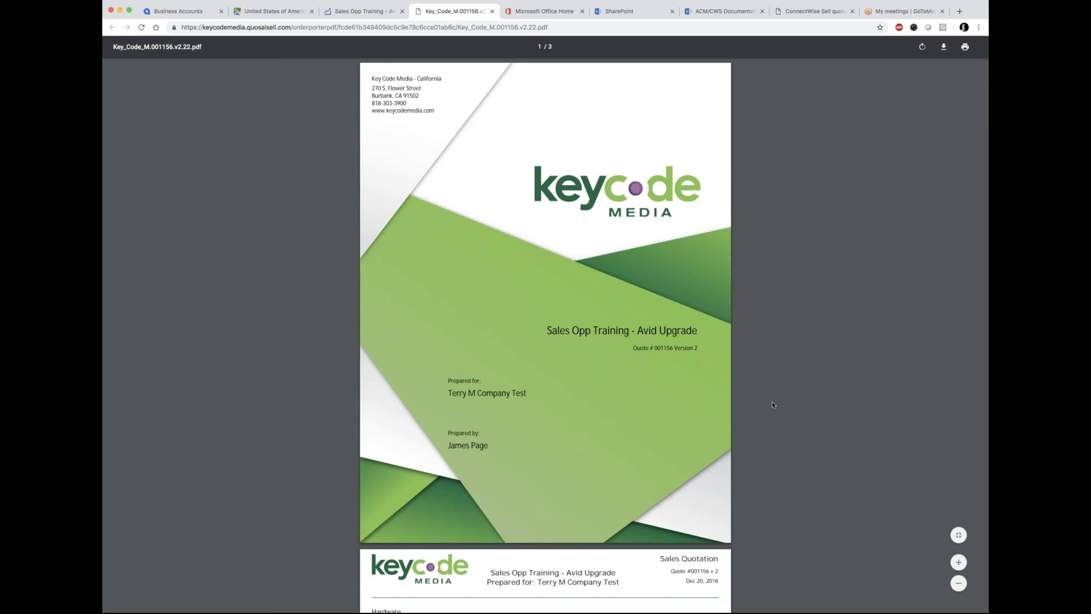
scroll(772, 402, down, 6)
scroll(772, 404, down, 10)
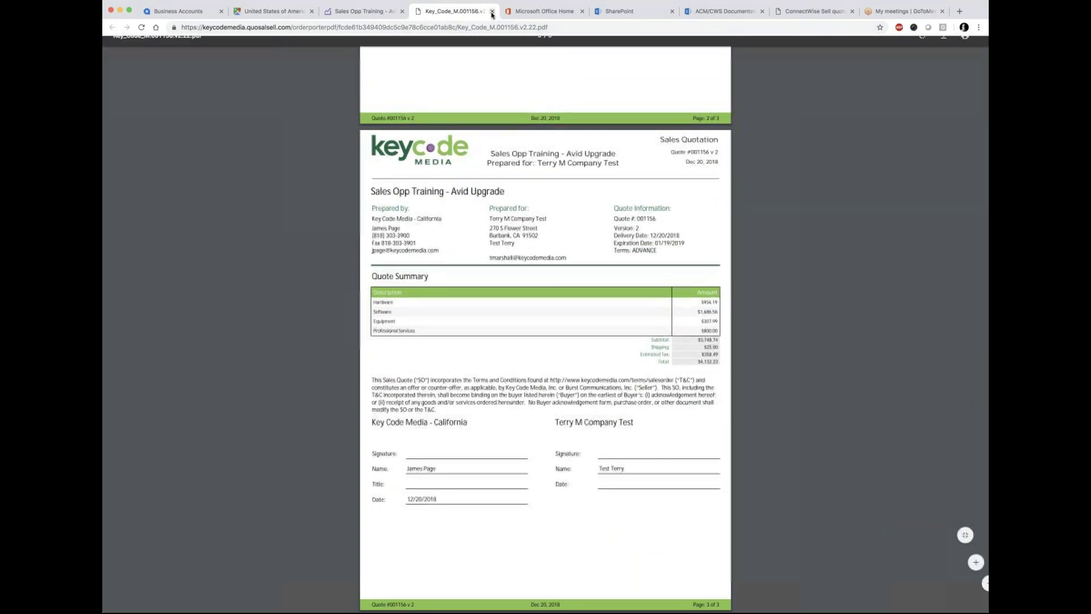
click(492, 11)
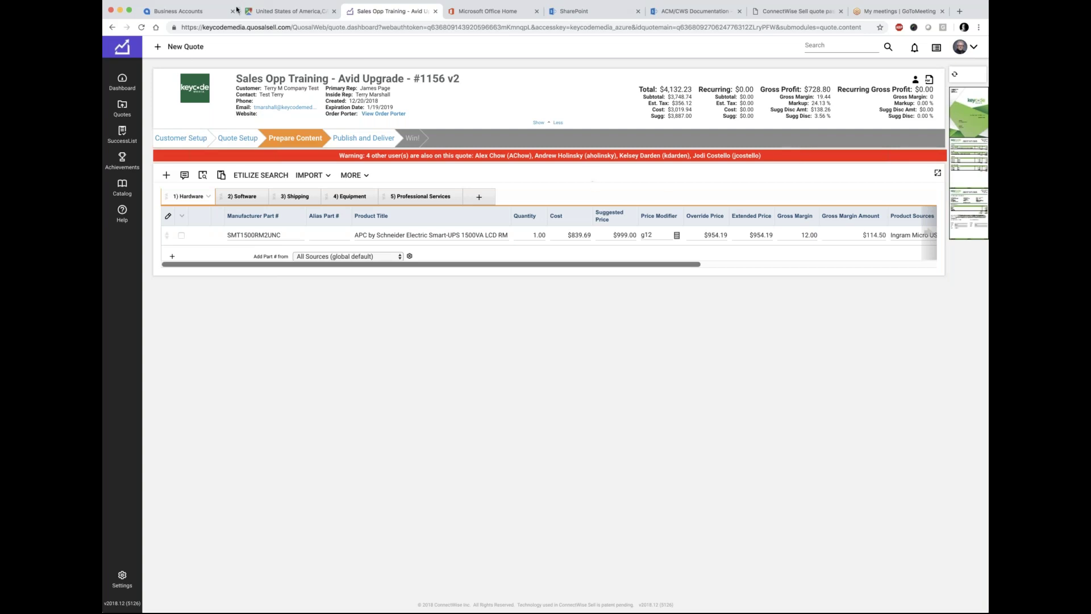
Step: Open opportunity 000021's quotes list from Favorites > Opportunities and pick primary quote Q000066
click(210, 13)
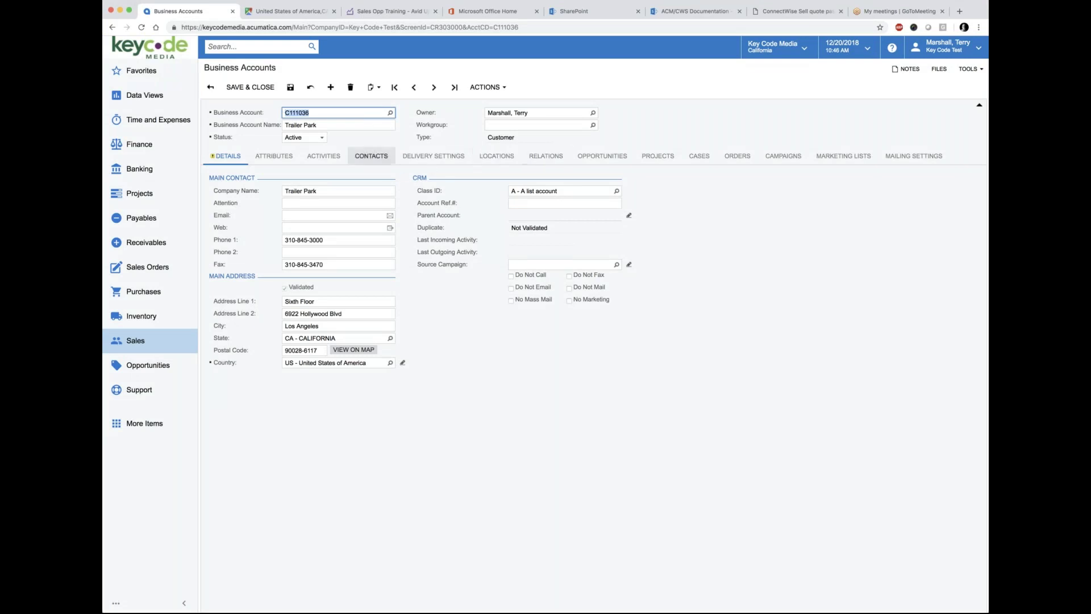
click(135, 70)
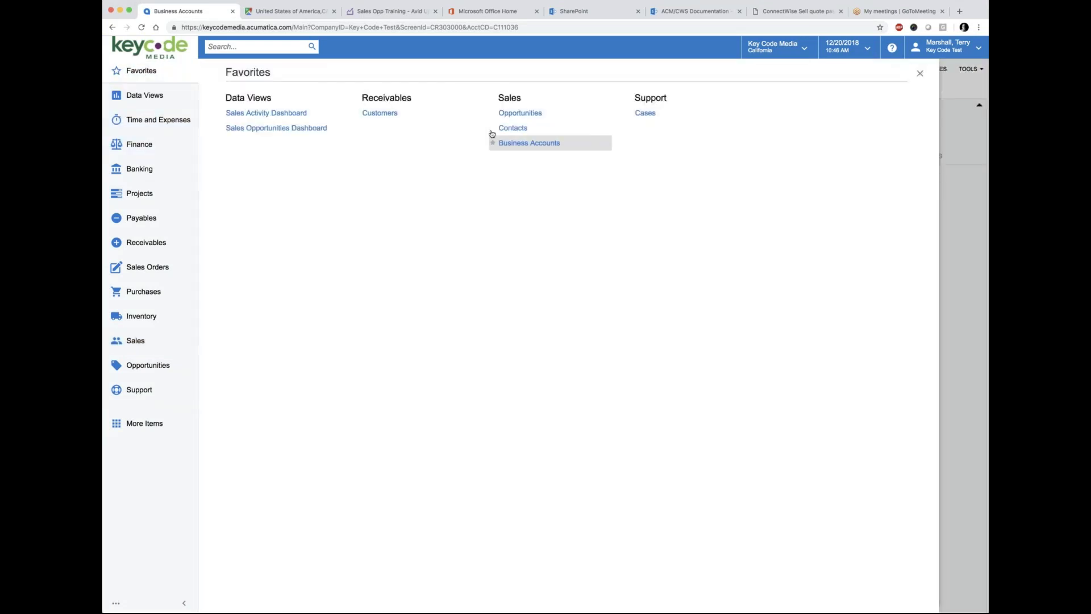
click(519, 112)
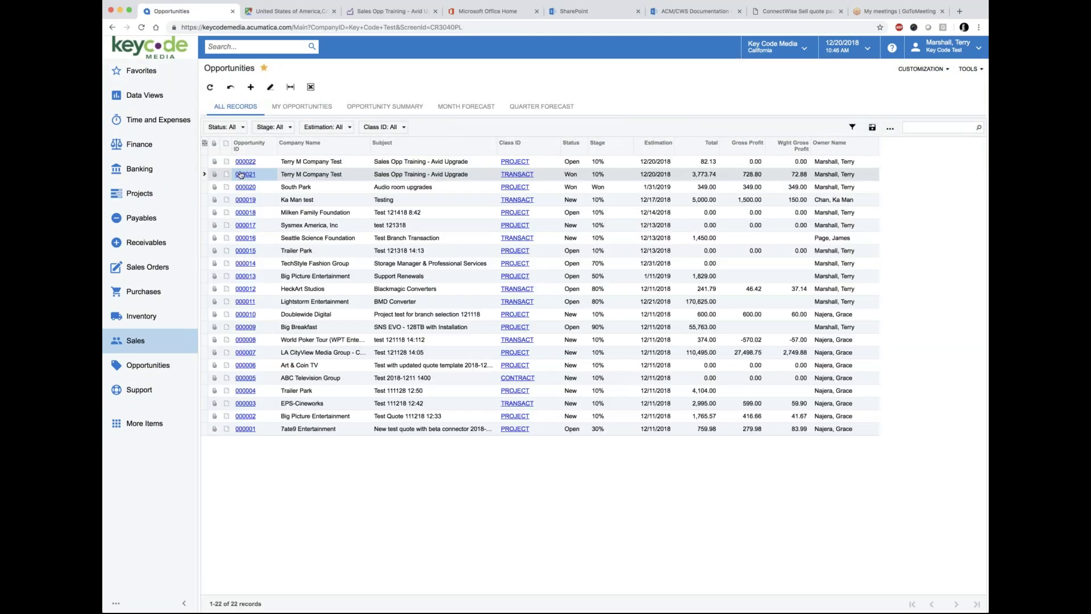
click(243, 180)
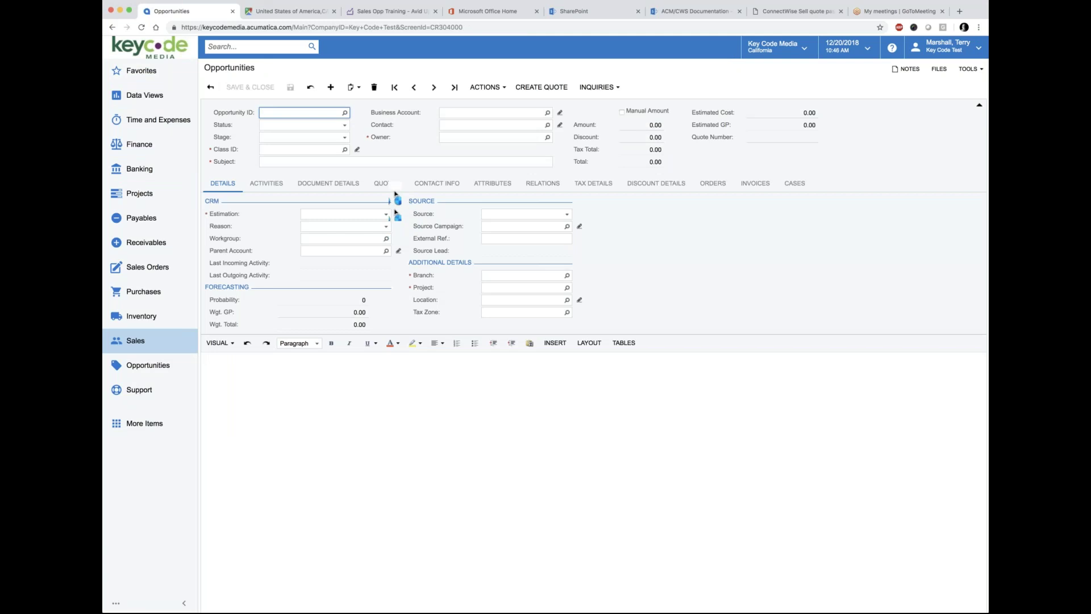
click(391, 190)
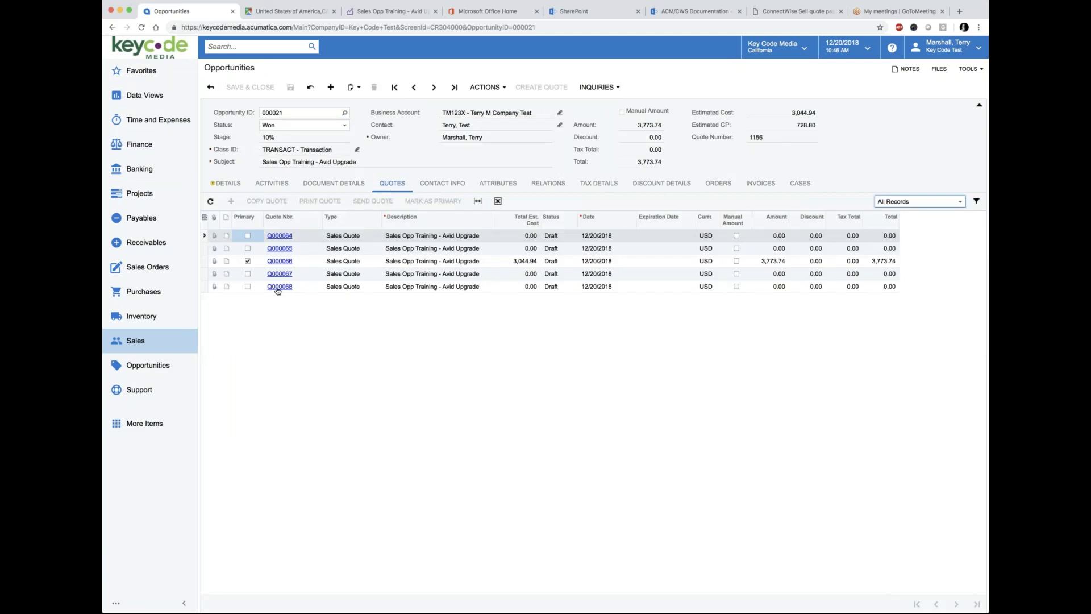
click(284, 261)
Step: Open Q000066 and scroll its 14-line Document Details grid across all columns
click(280, 261)
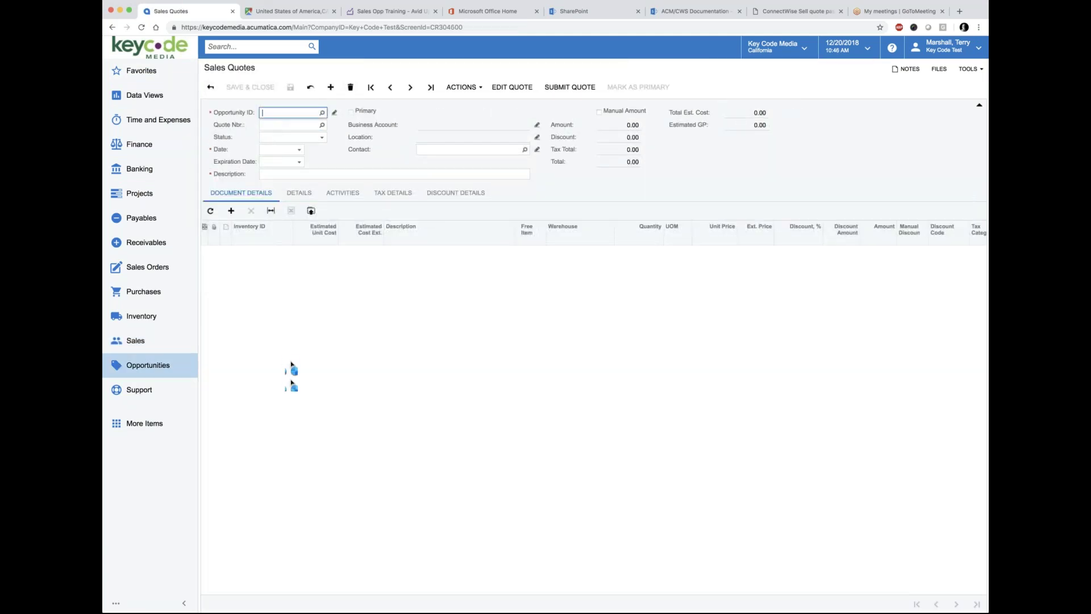
scroll(451, 348, right, 5)
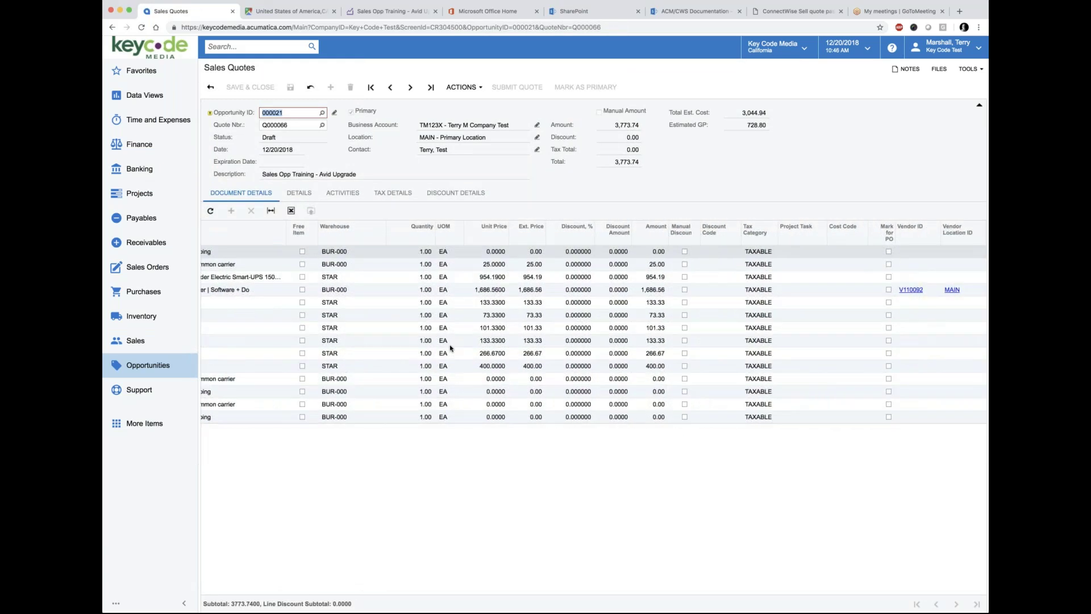
scroll(451, 348, left, 5)
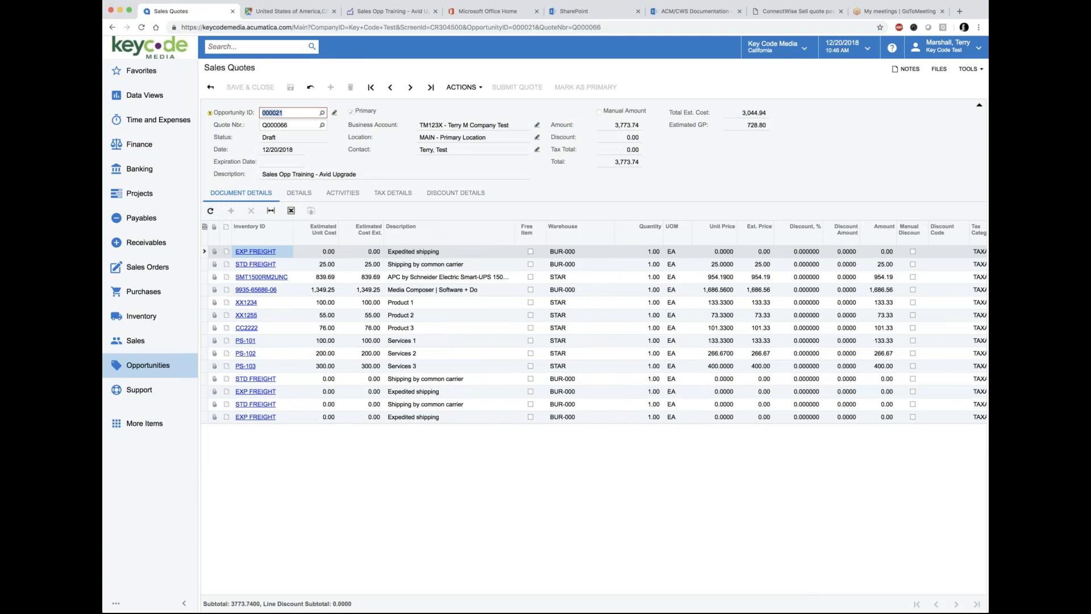
scroll(316, 375, right, 5)
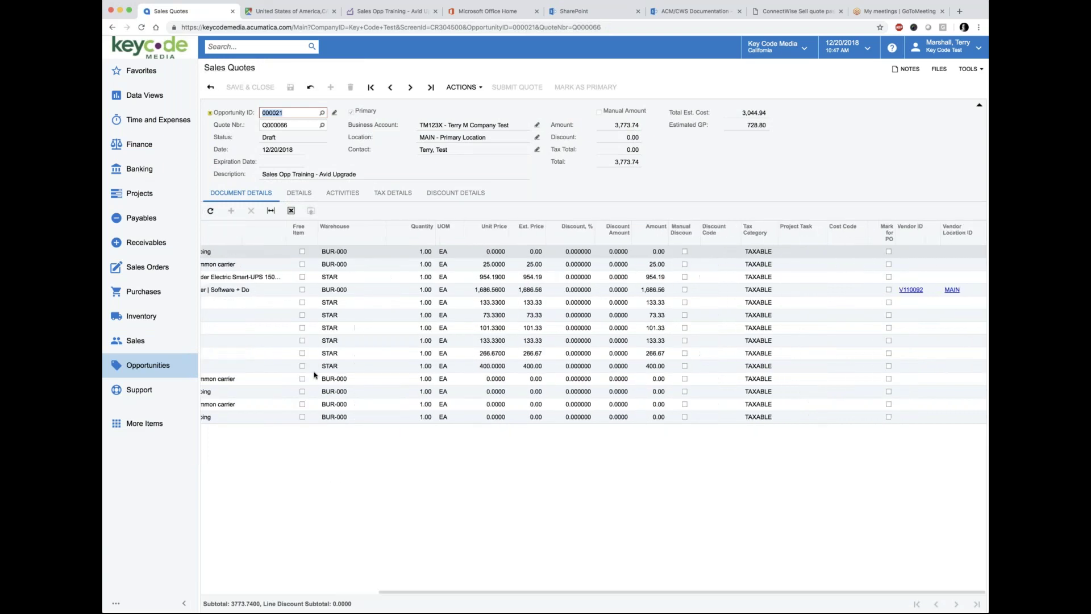
scroll(317, 375, left, 5)
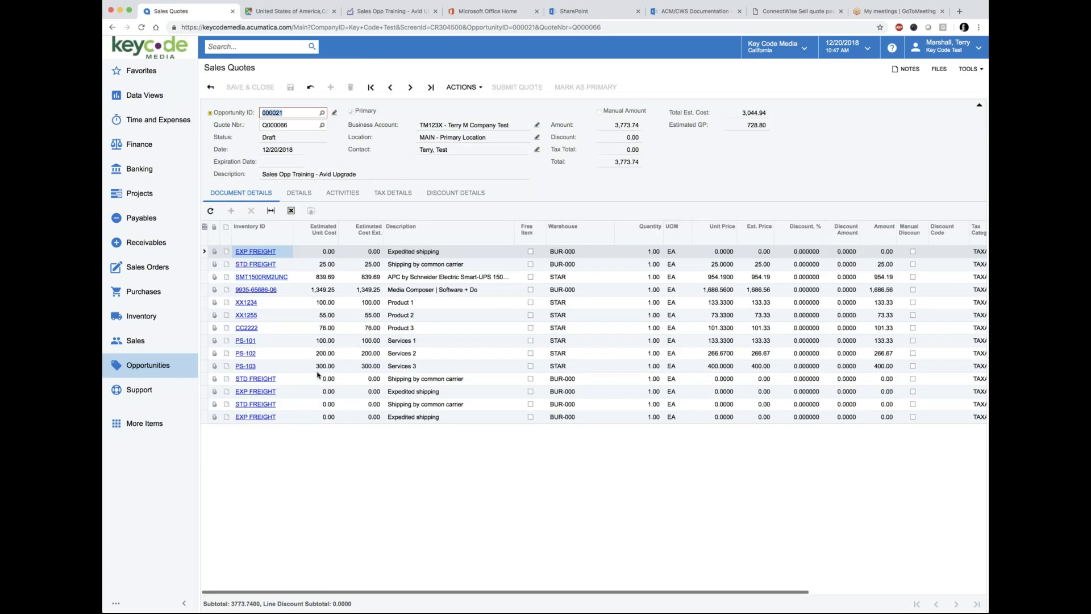